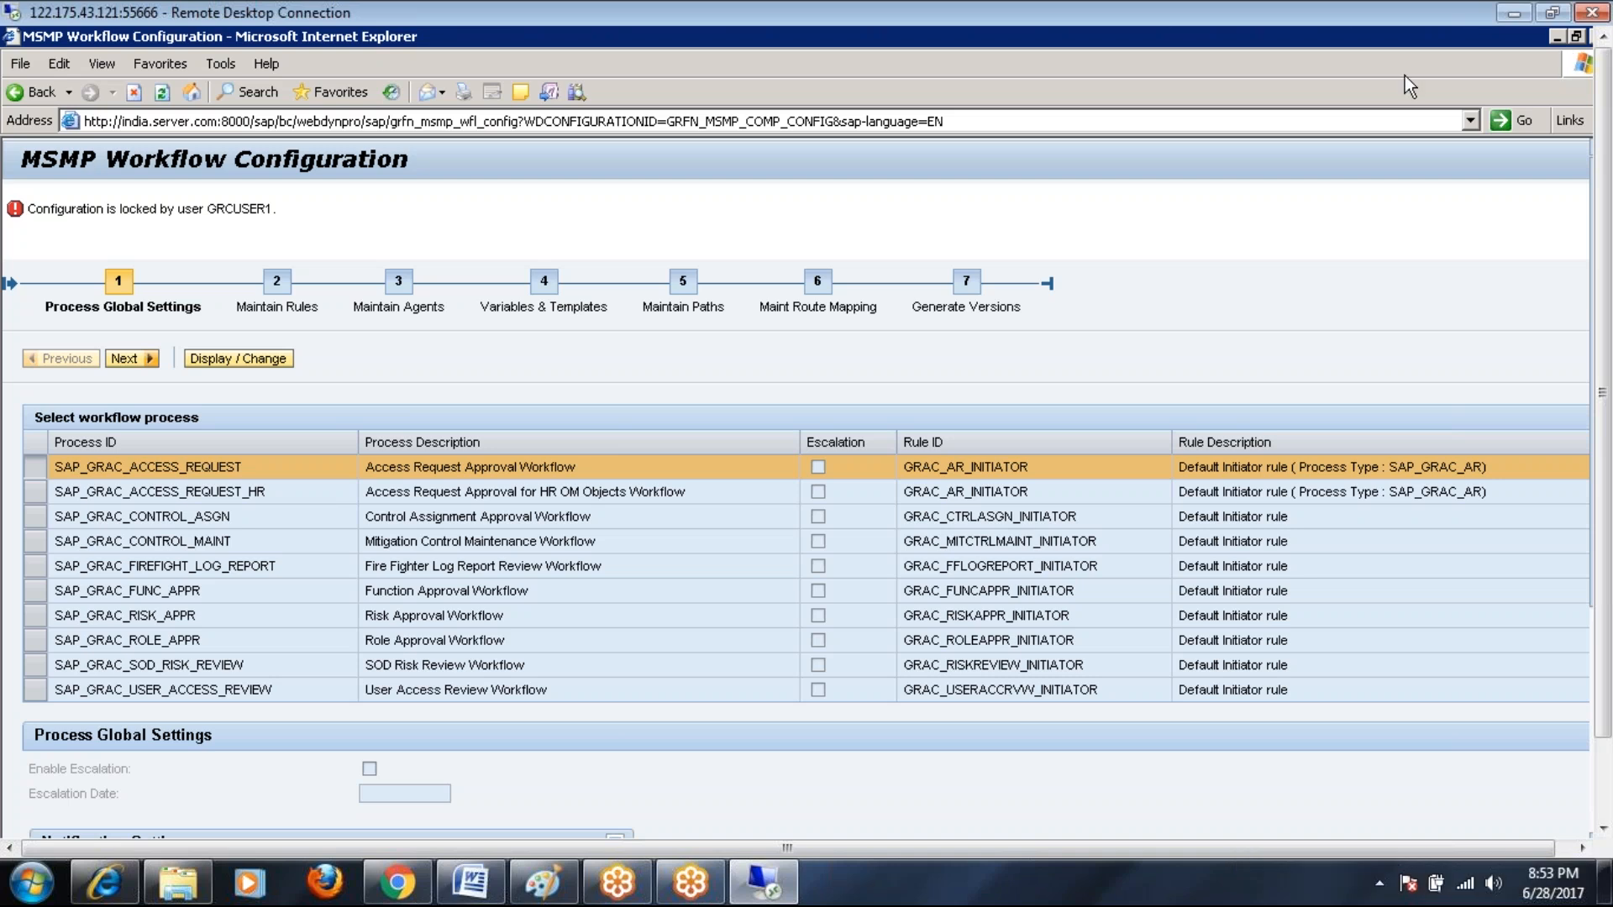
Step: Leave the locked MSMP Workflow Configuration window and switch to the other open MSMP Workflow Configuration window
double_click(1464, 42)
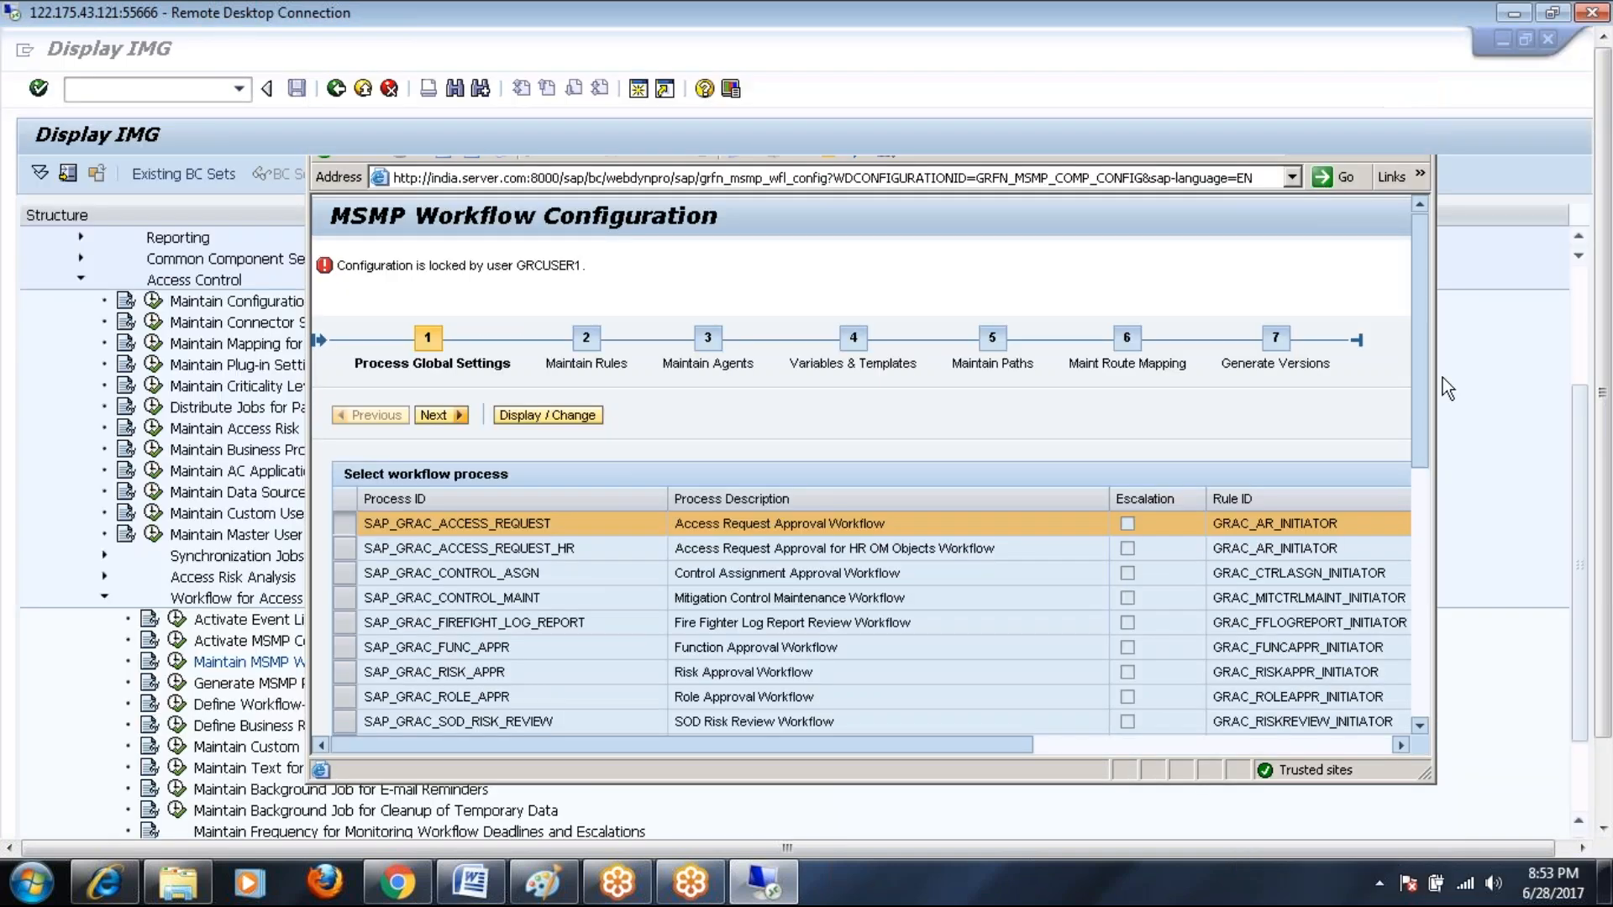
click(1443, 478)
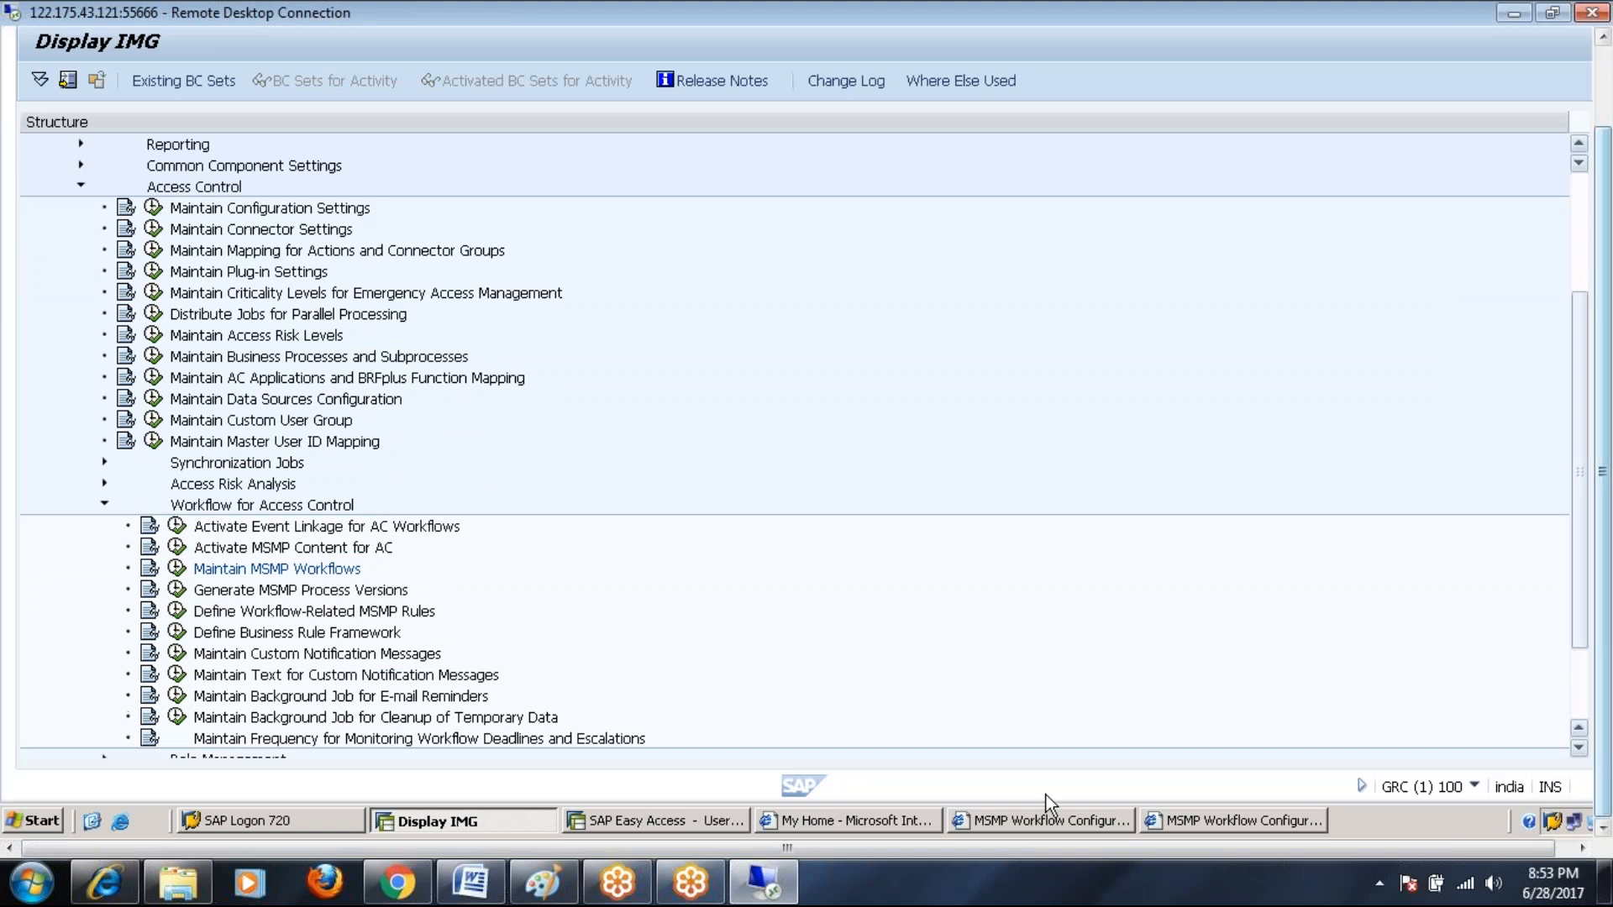
click(1192, 819)
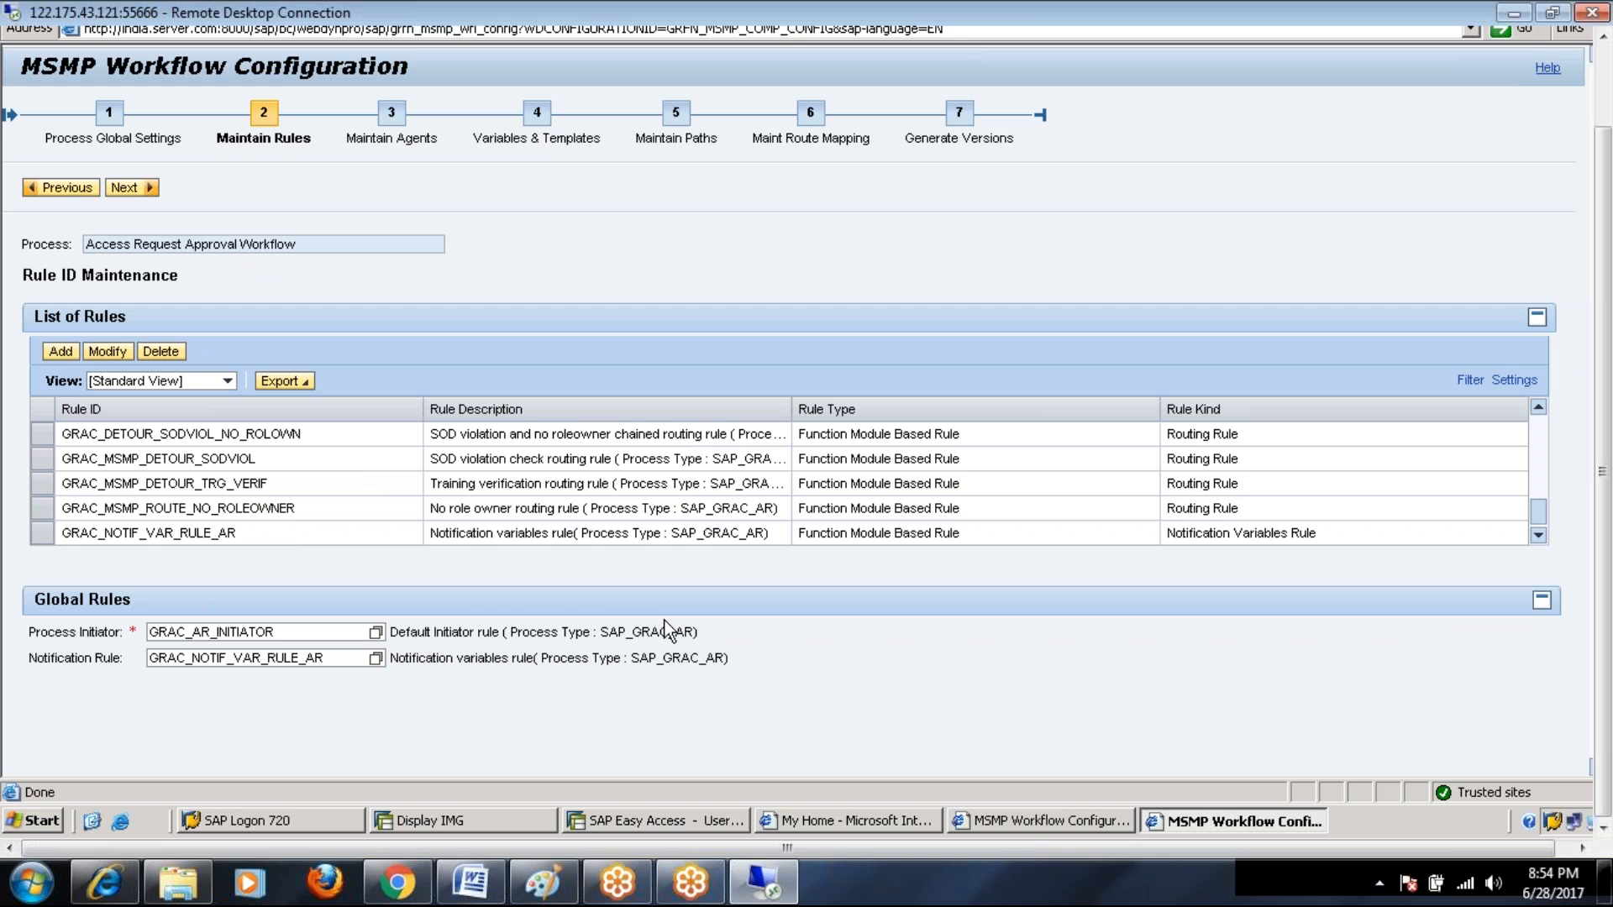
Step: Start a new rule in the List of Rules and examine the available Rule Type options
click(60, 353)
click(53, 356)
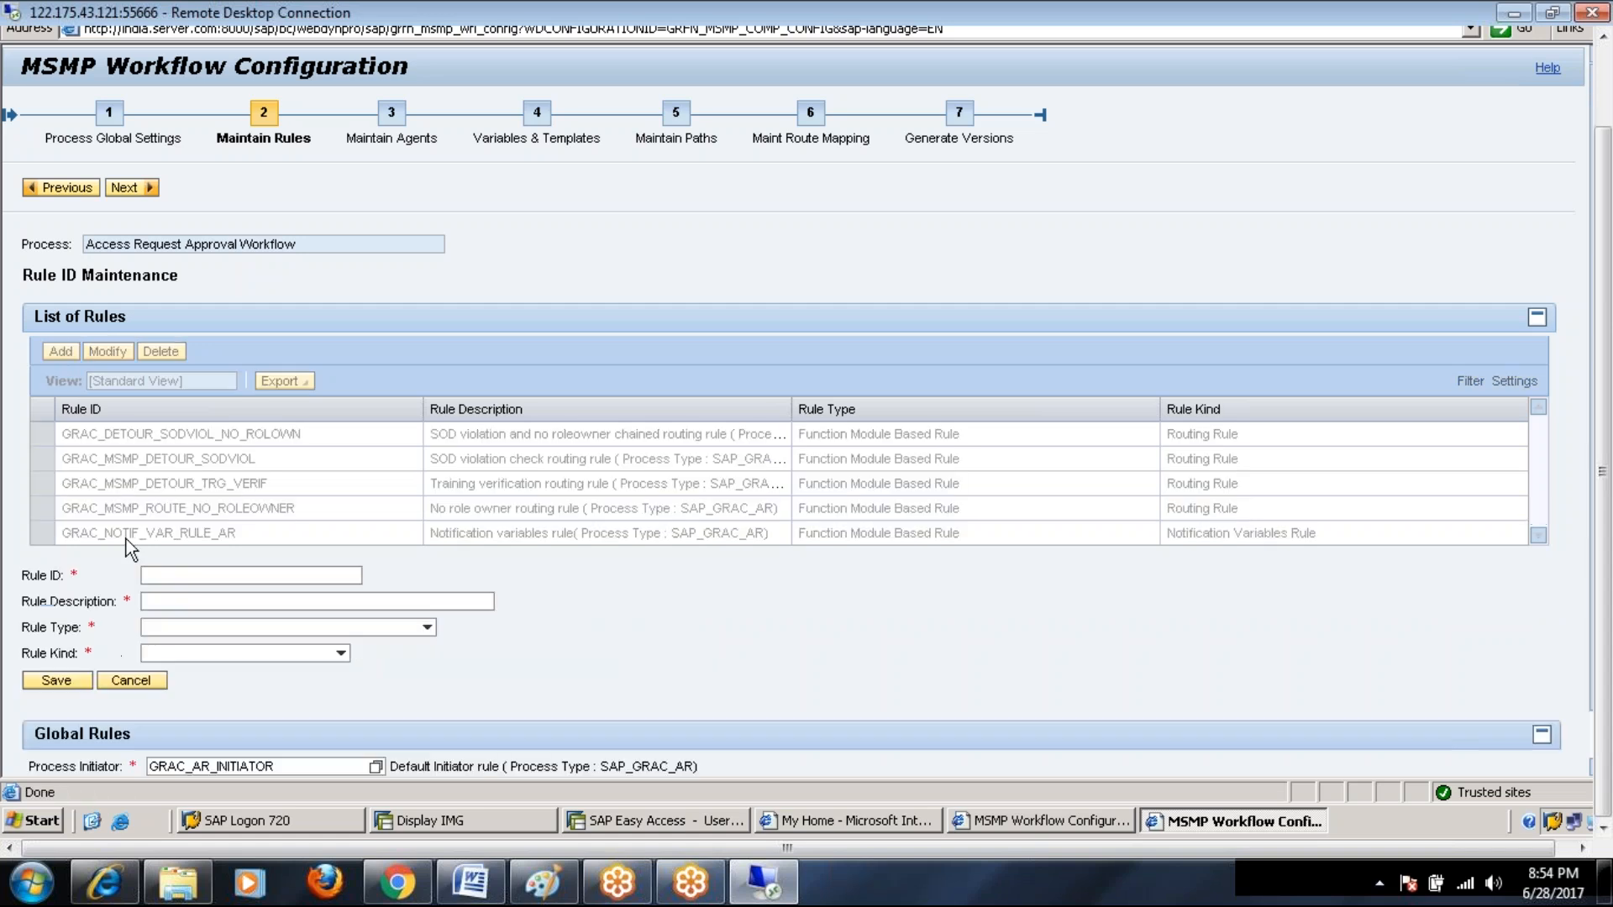
scroll(294, 635, down, 1)
click(175, 524)
click(191, 550)
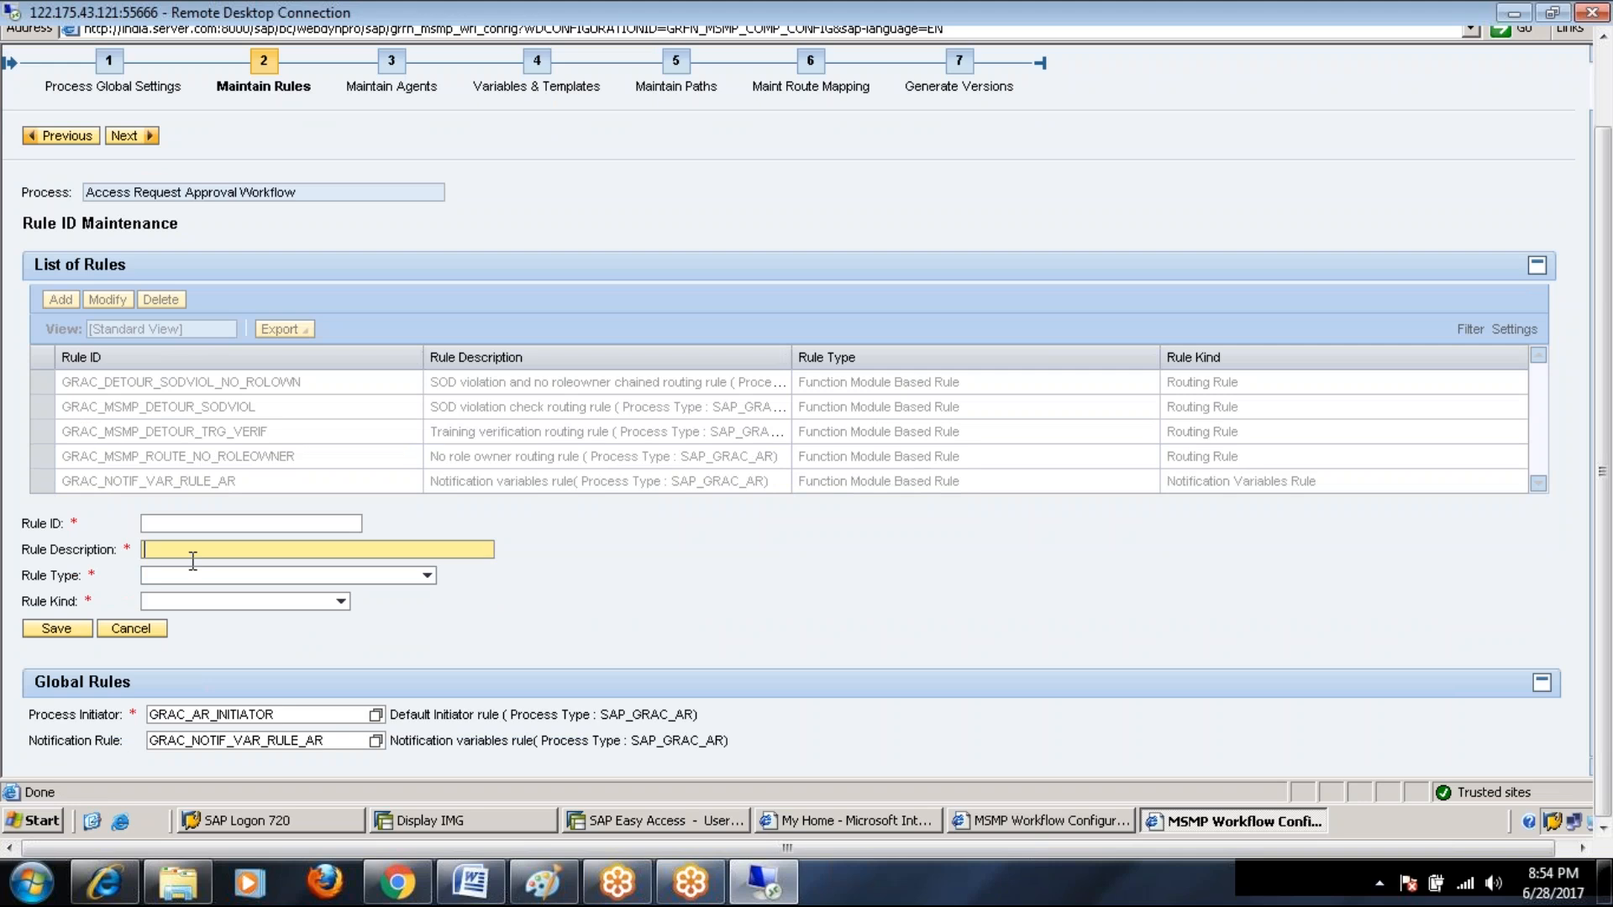
click(429, 579)
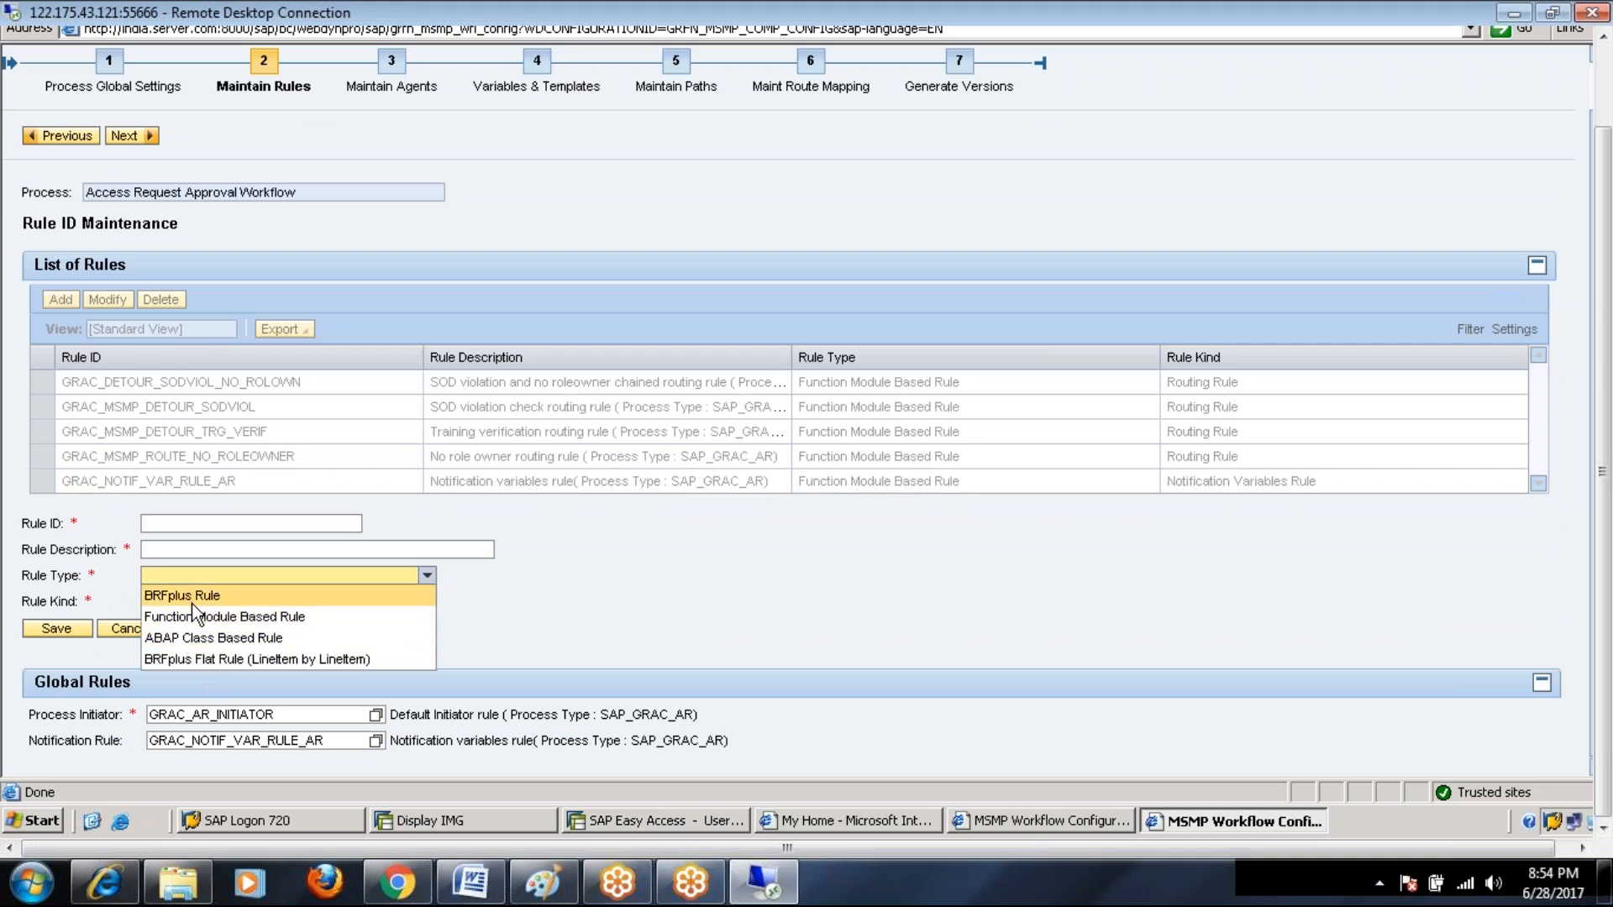
click(470, 640)
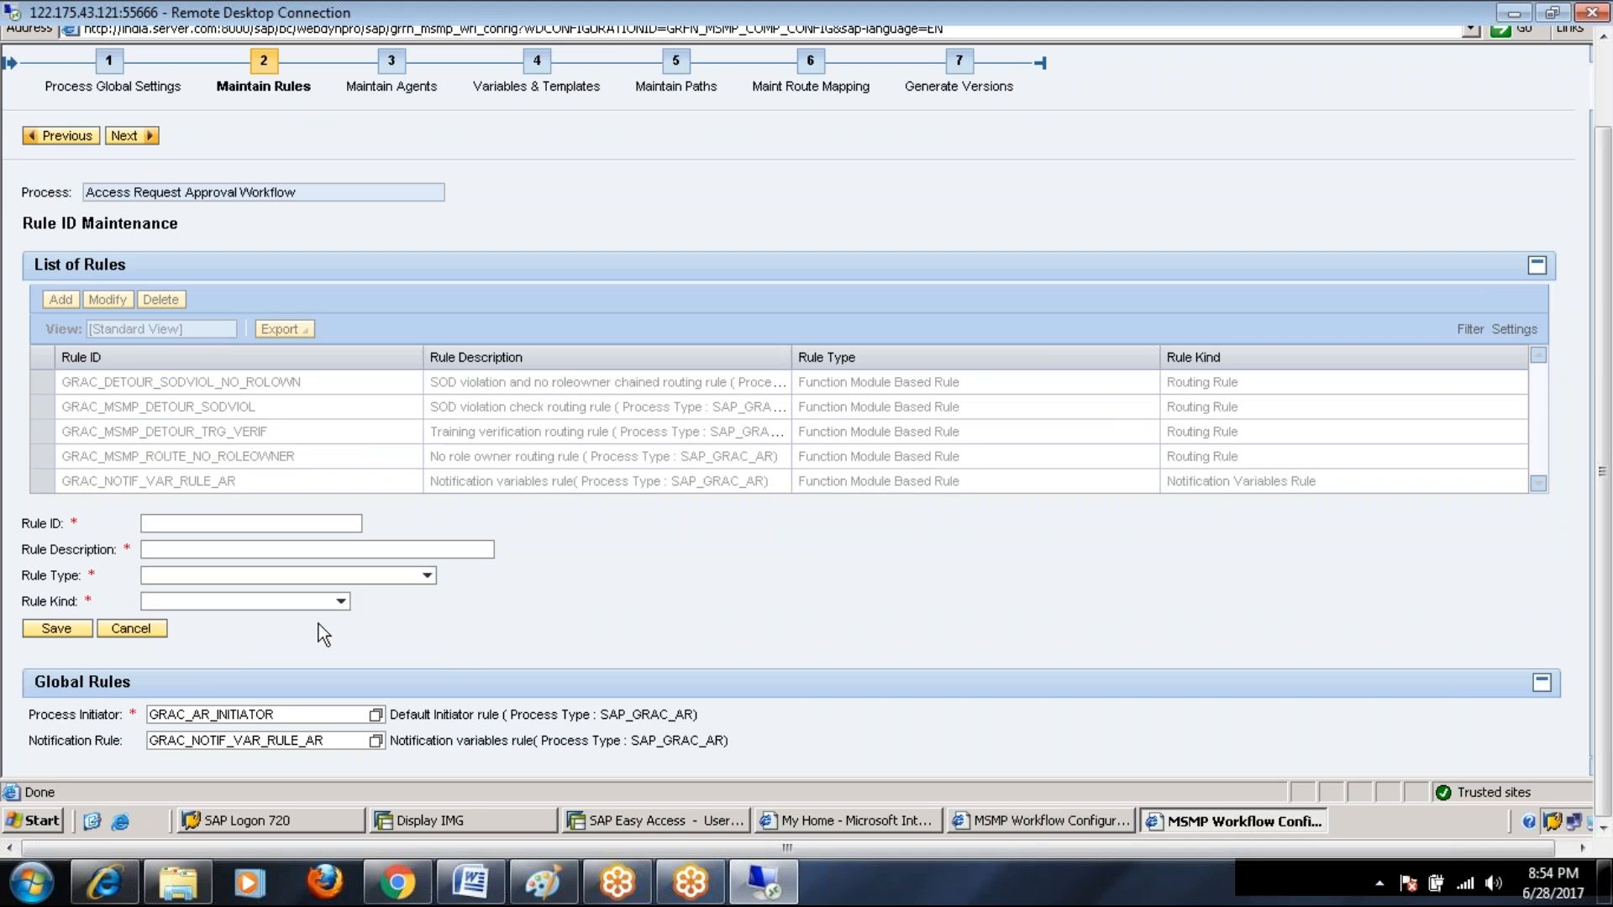
Step: Examine the Rule Kind options for the new rule and cancel the entry without saving
click(340, 602)
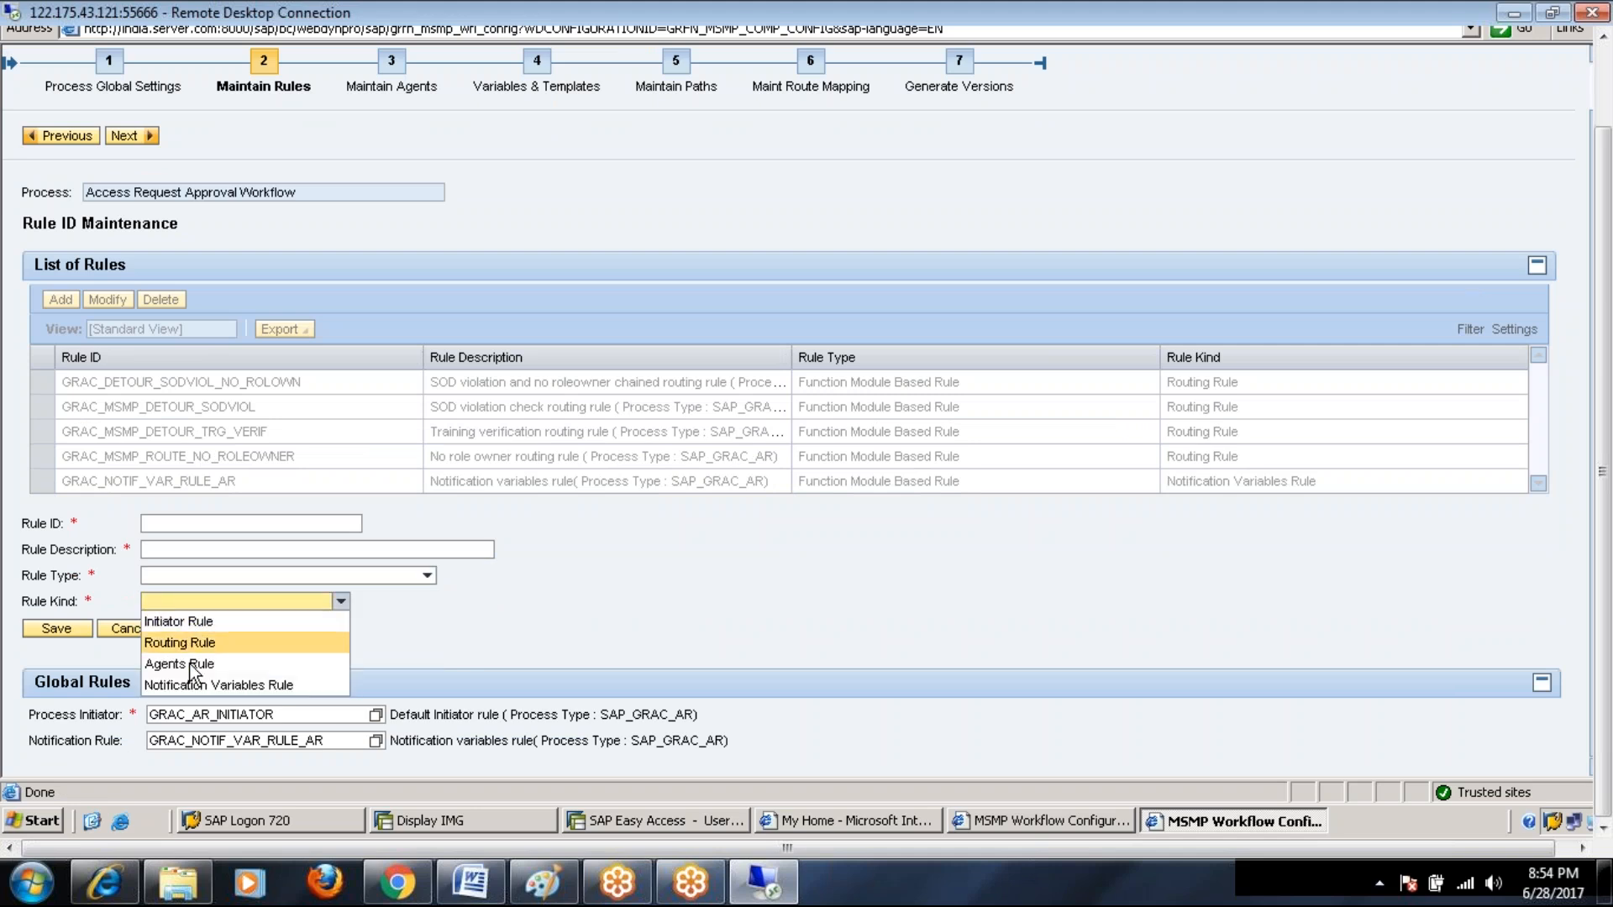
click(451, 632)
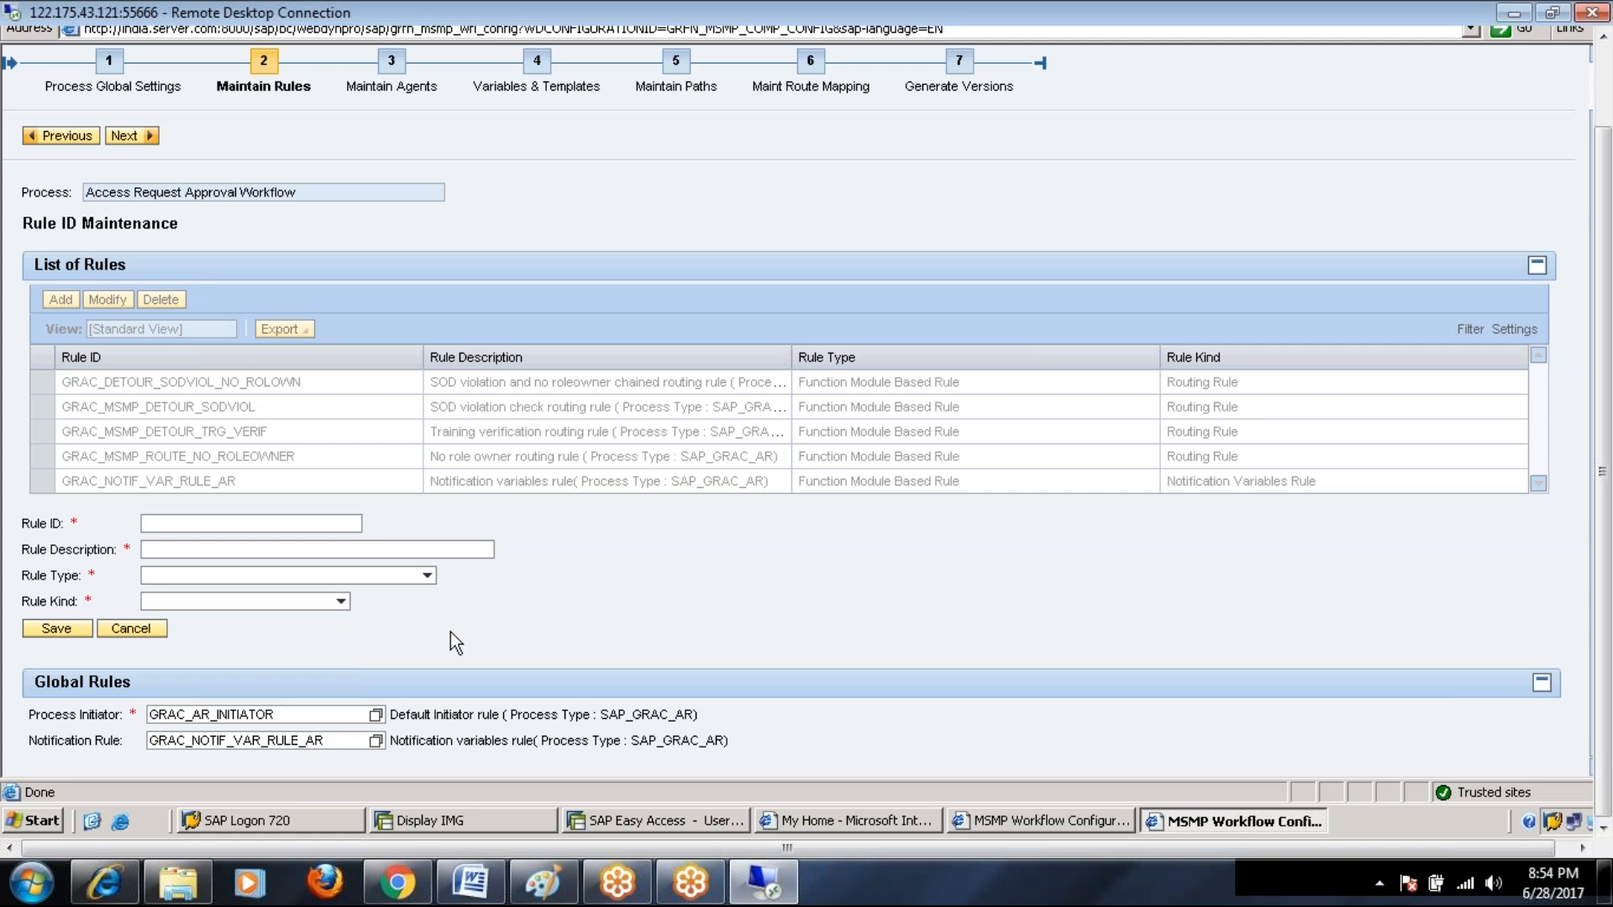
click(135, 634)
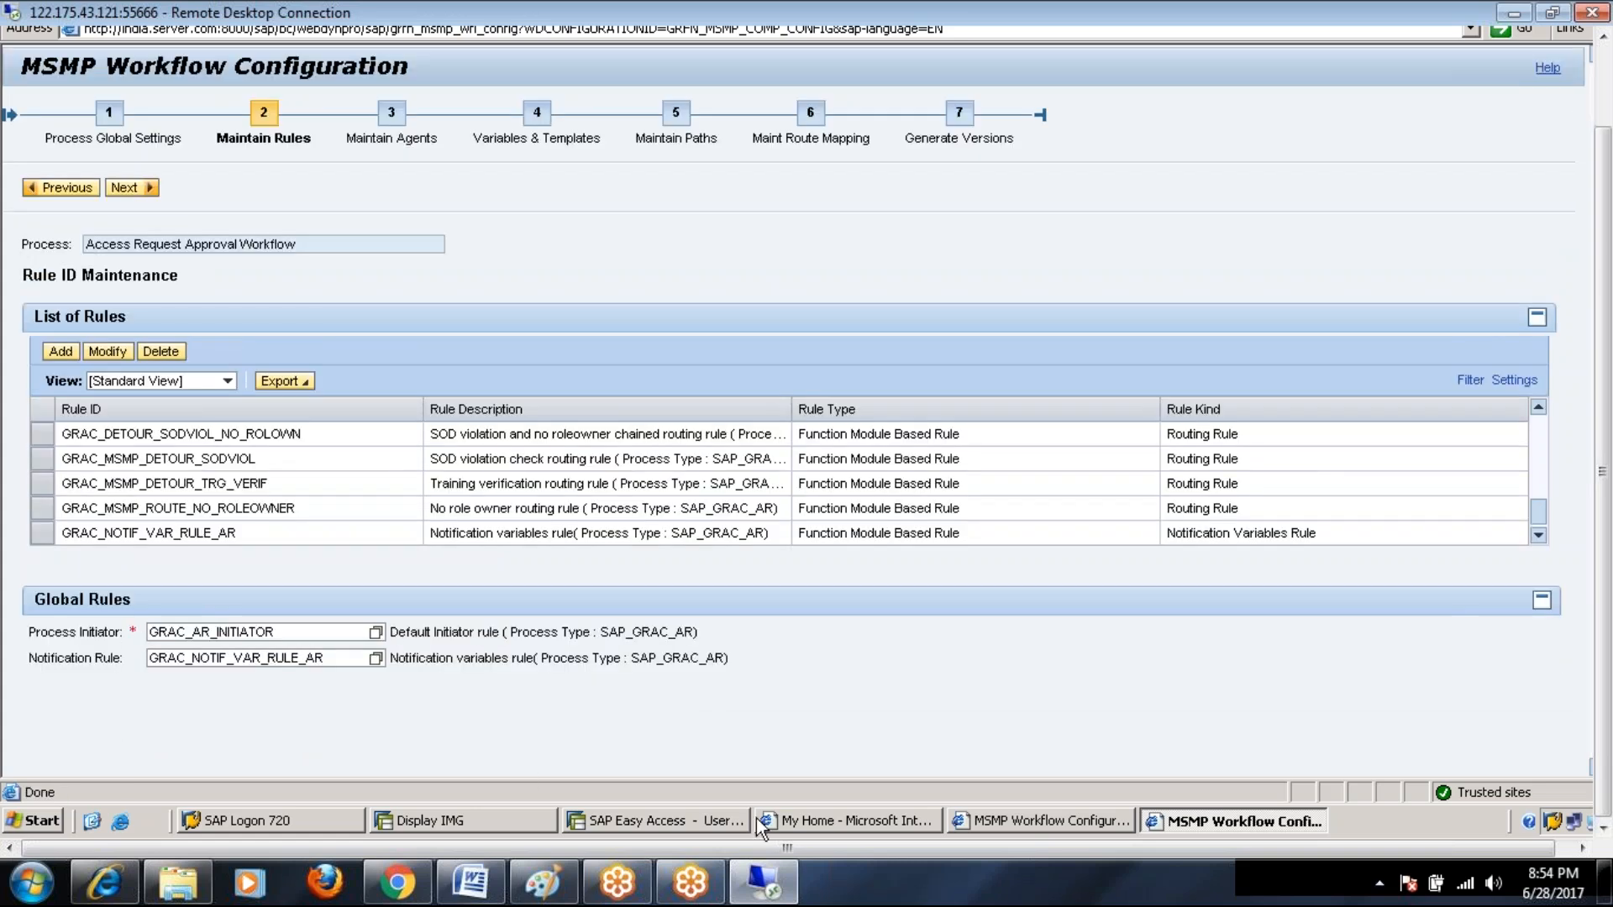
Step: Switch to the ARM document in Word and review the notes on customizing rules, skipping the step and defining the Initiator rule
click(471, 882)
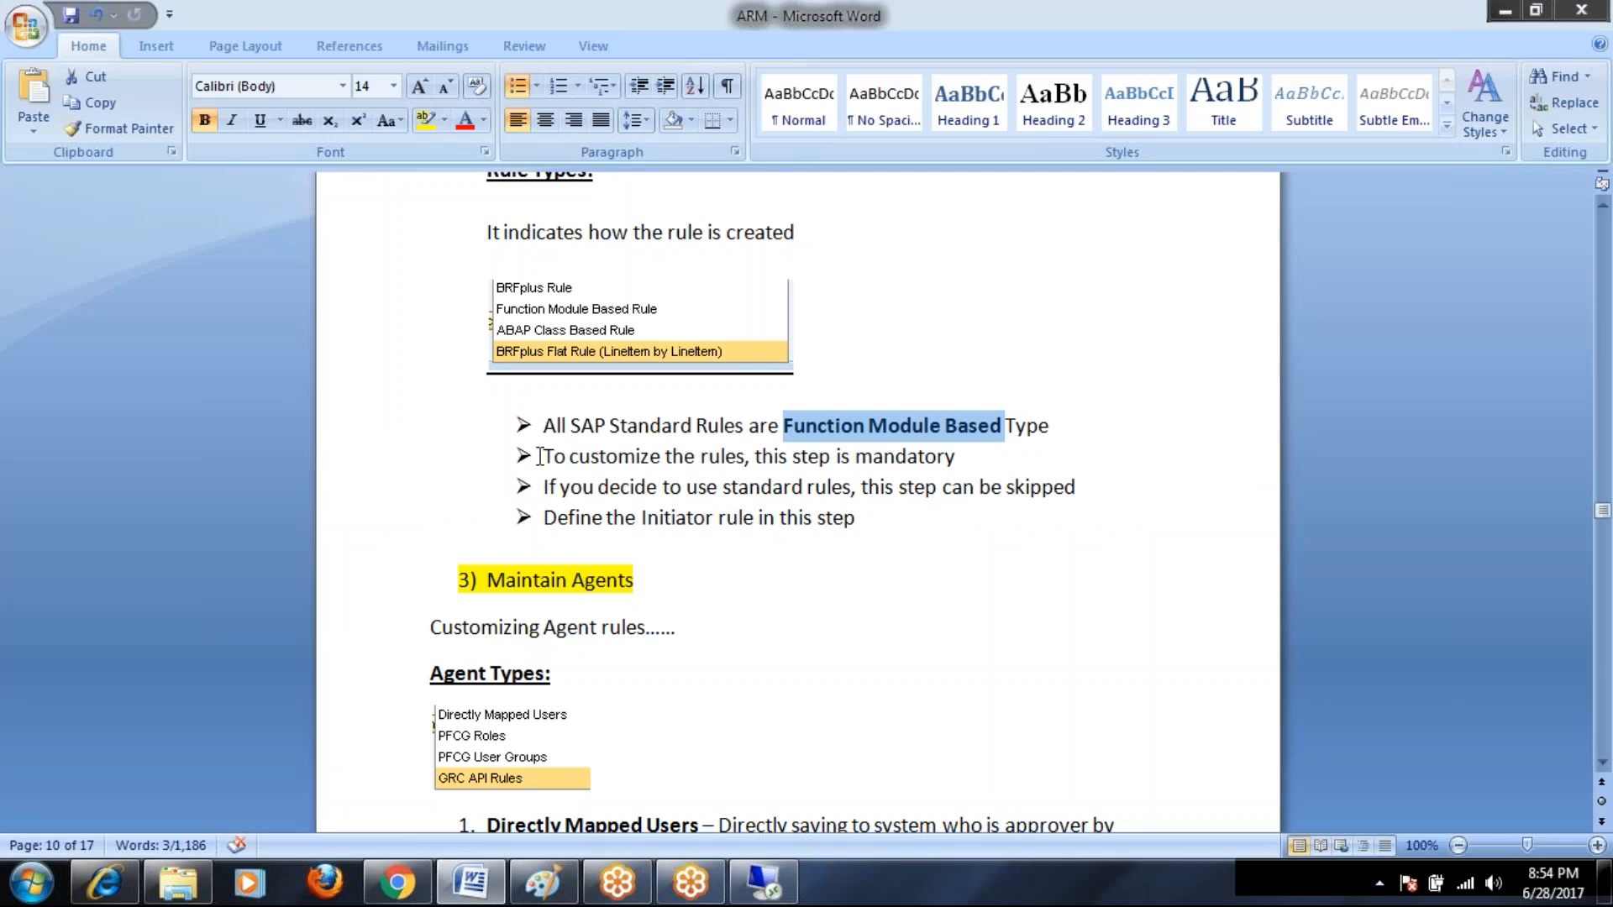
drag(547, 455, 744, 458)
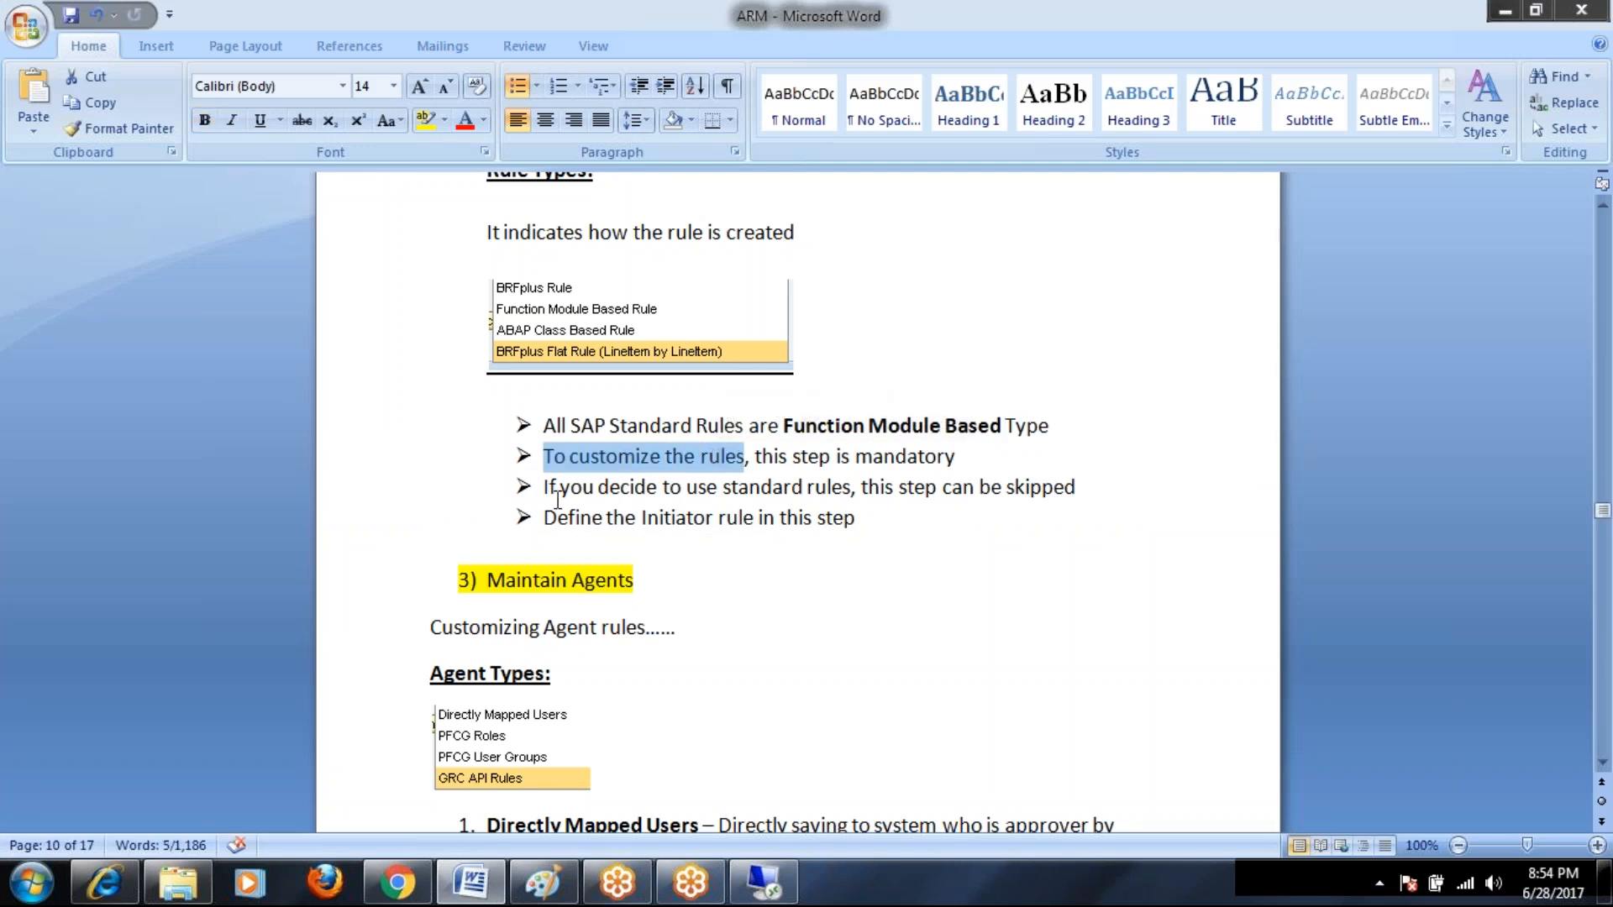
drag(861, 489, 1042, 491)
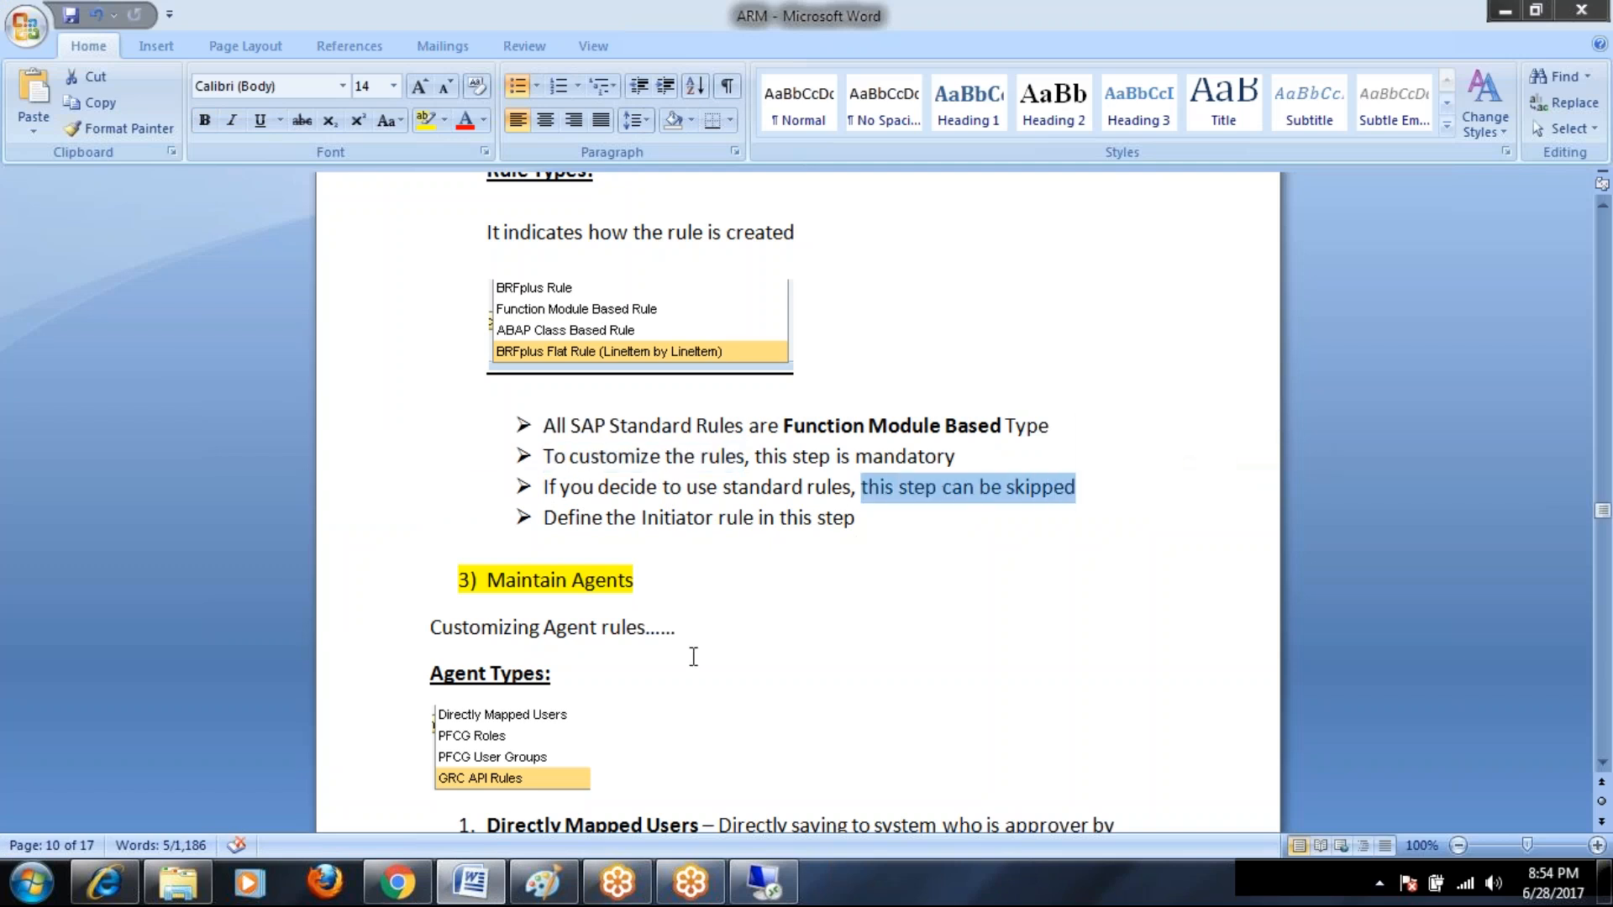
click(779, 607)
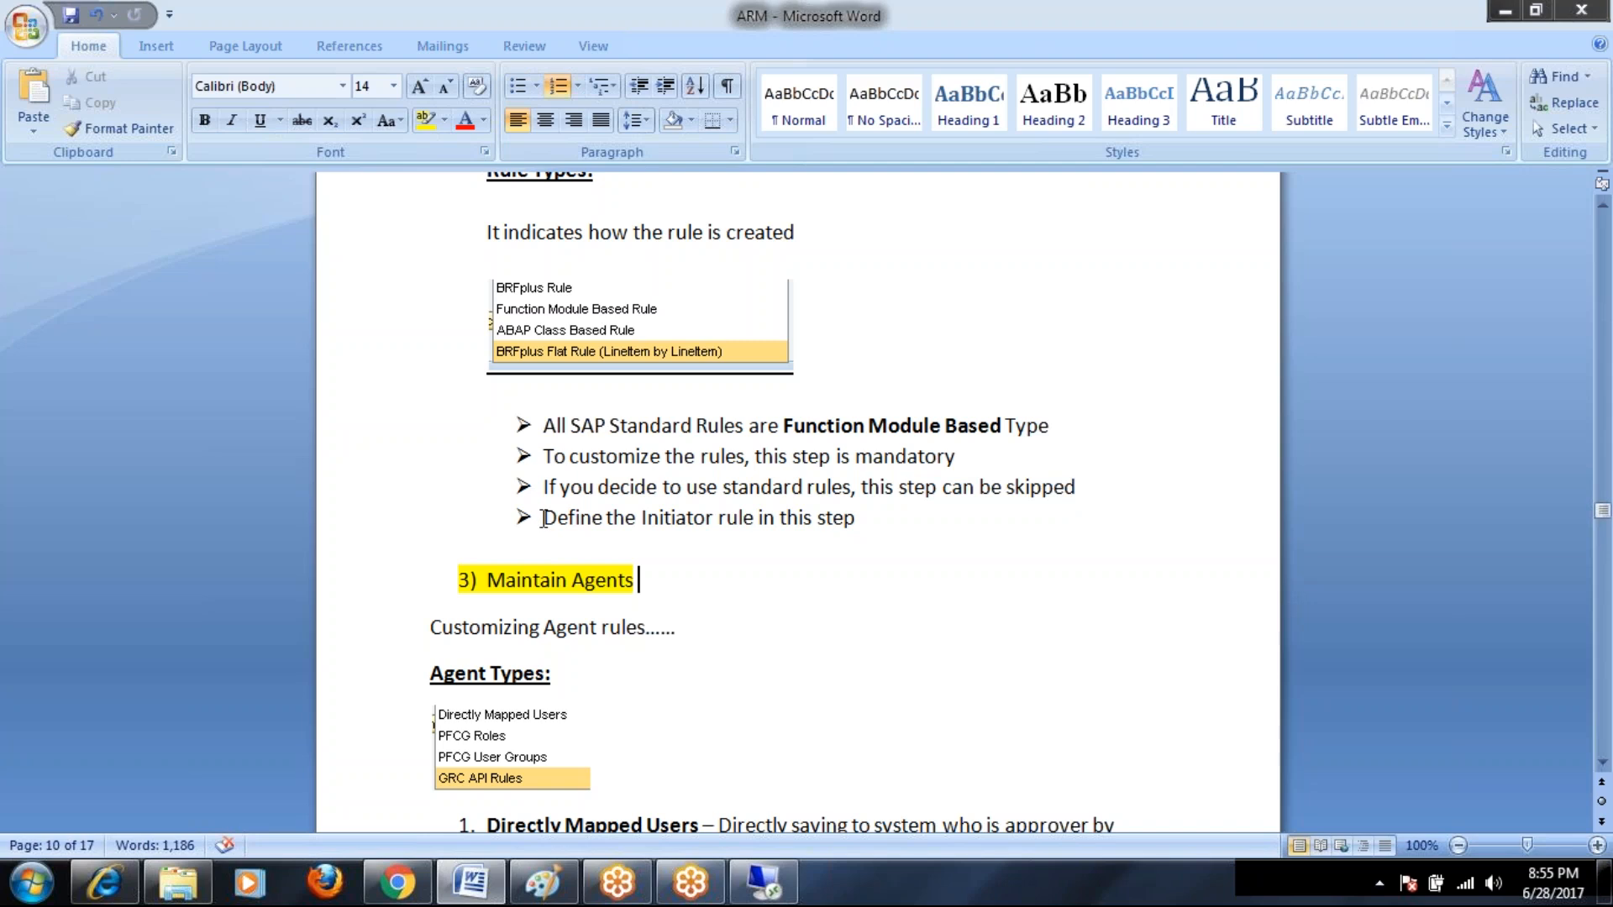
drag(543, 518, 865, 519)
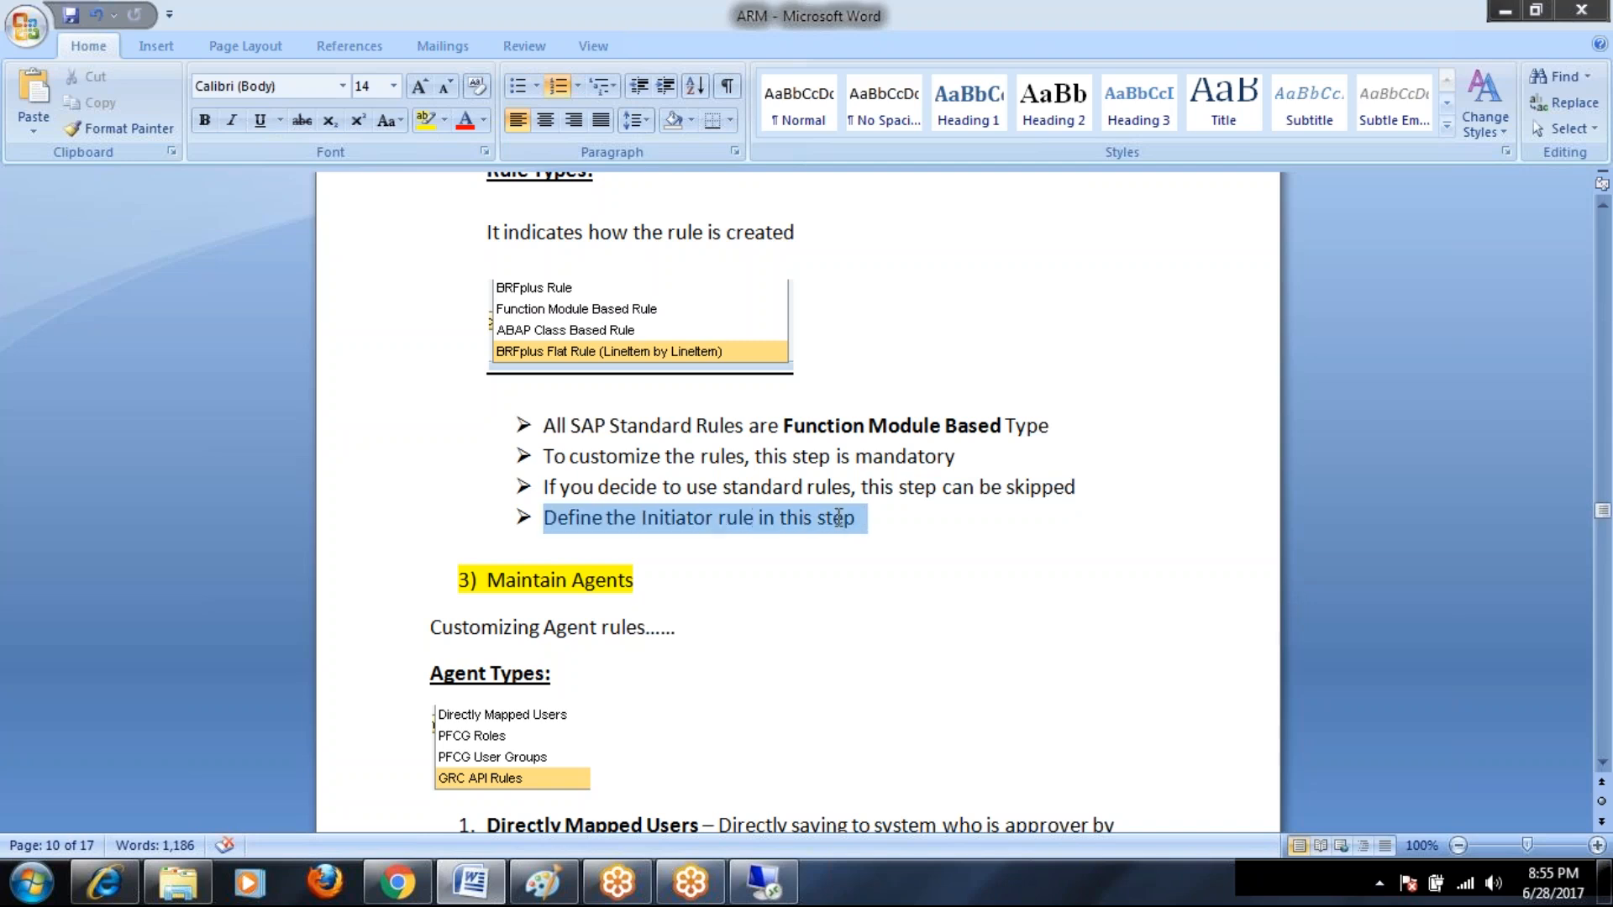
click(765, 702)
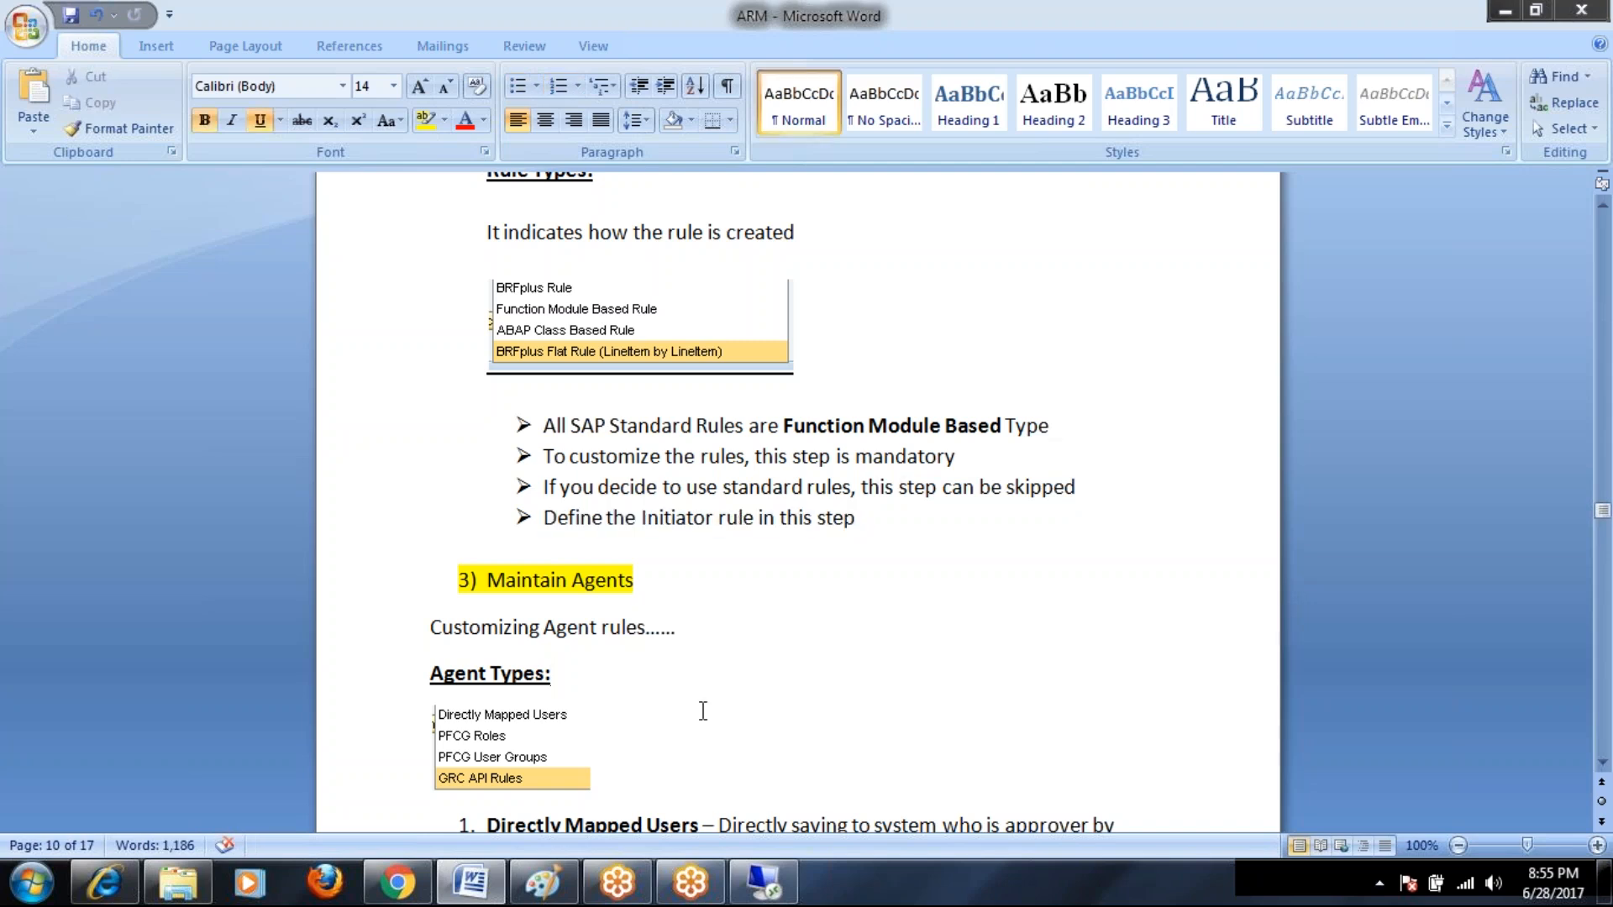
scroll(704, 712, down, 3)
Step: Switch back to the MSMP configuration, view the Process Global Settings stage and return to Maintain Rules
key(alt+Tab)
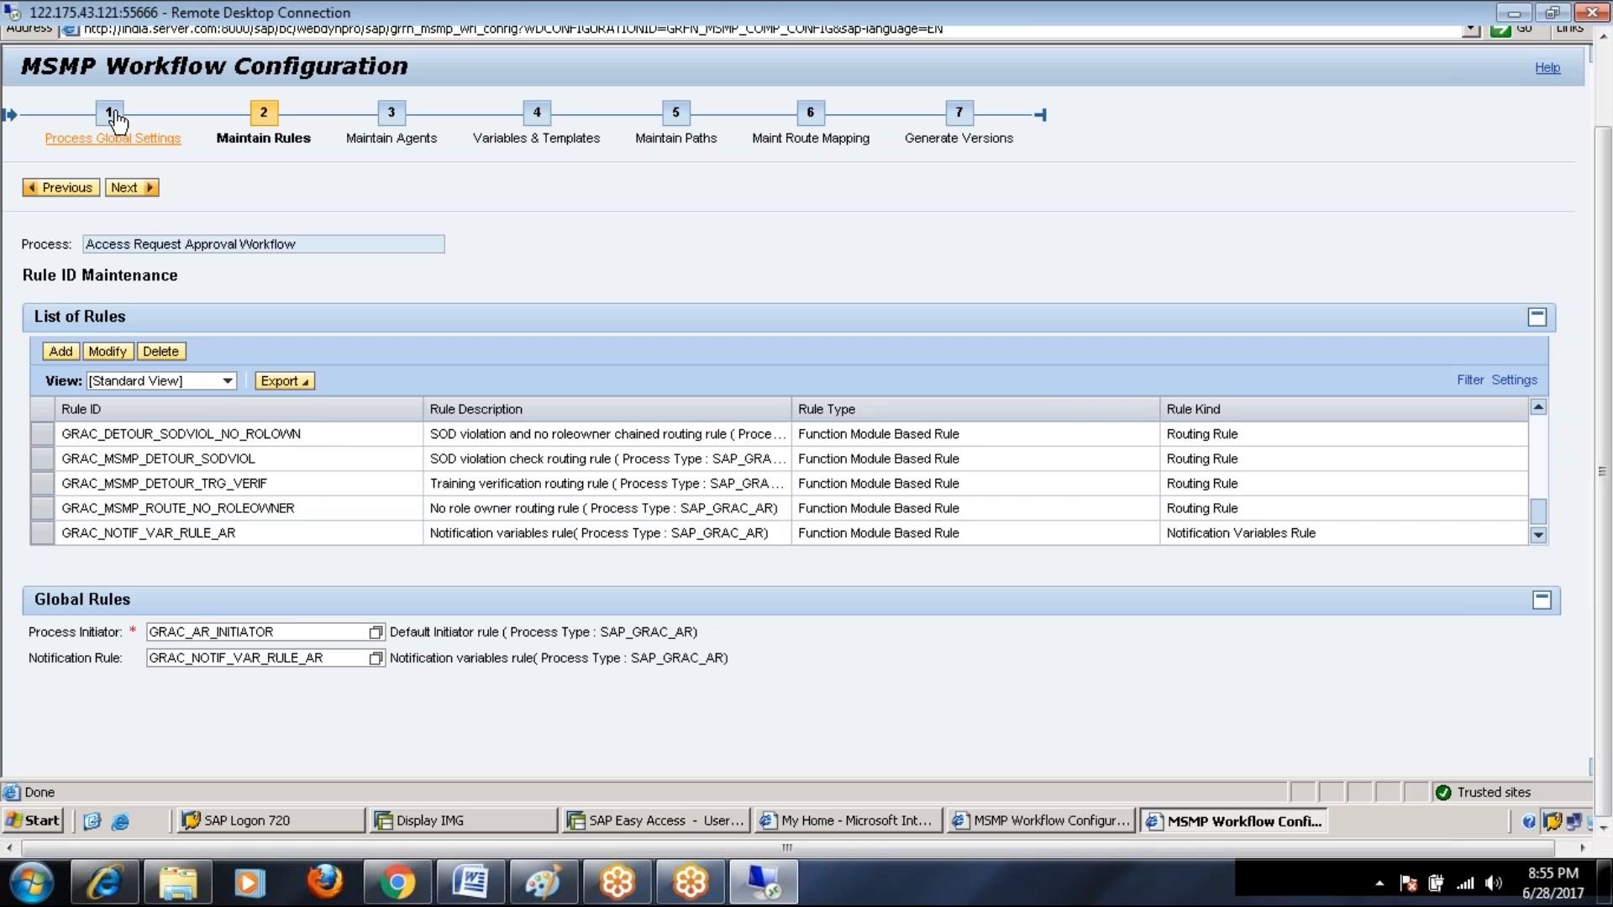
click(58, 189)
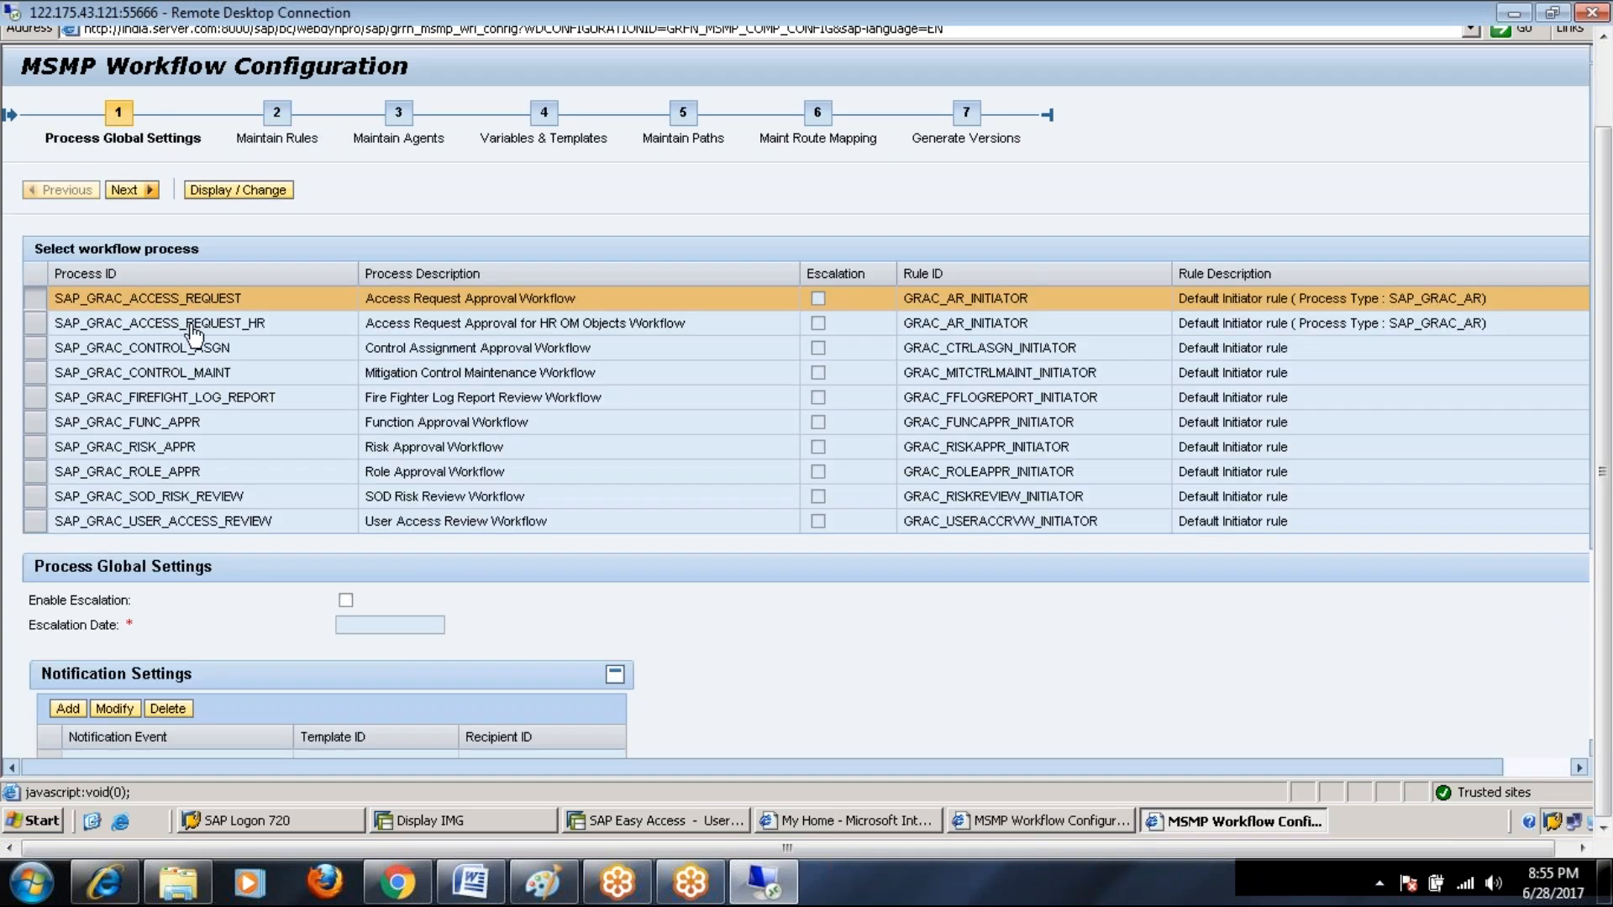
click(277, 114)
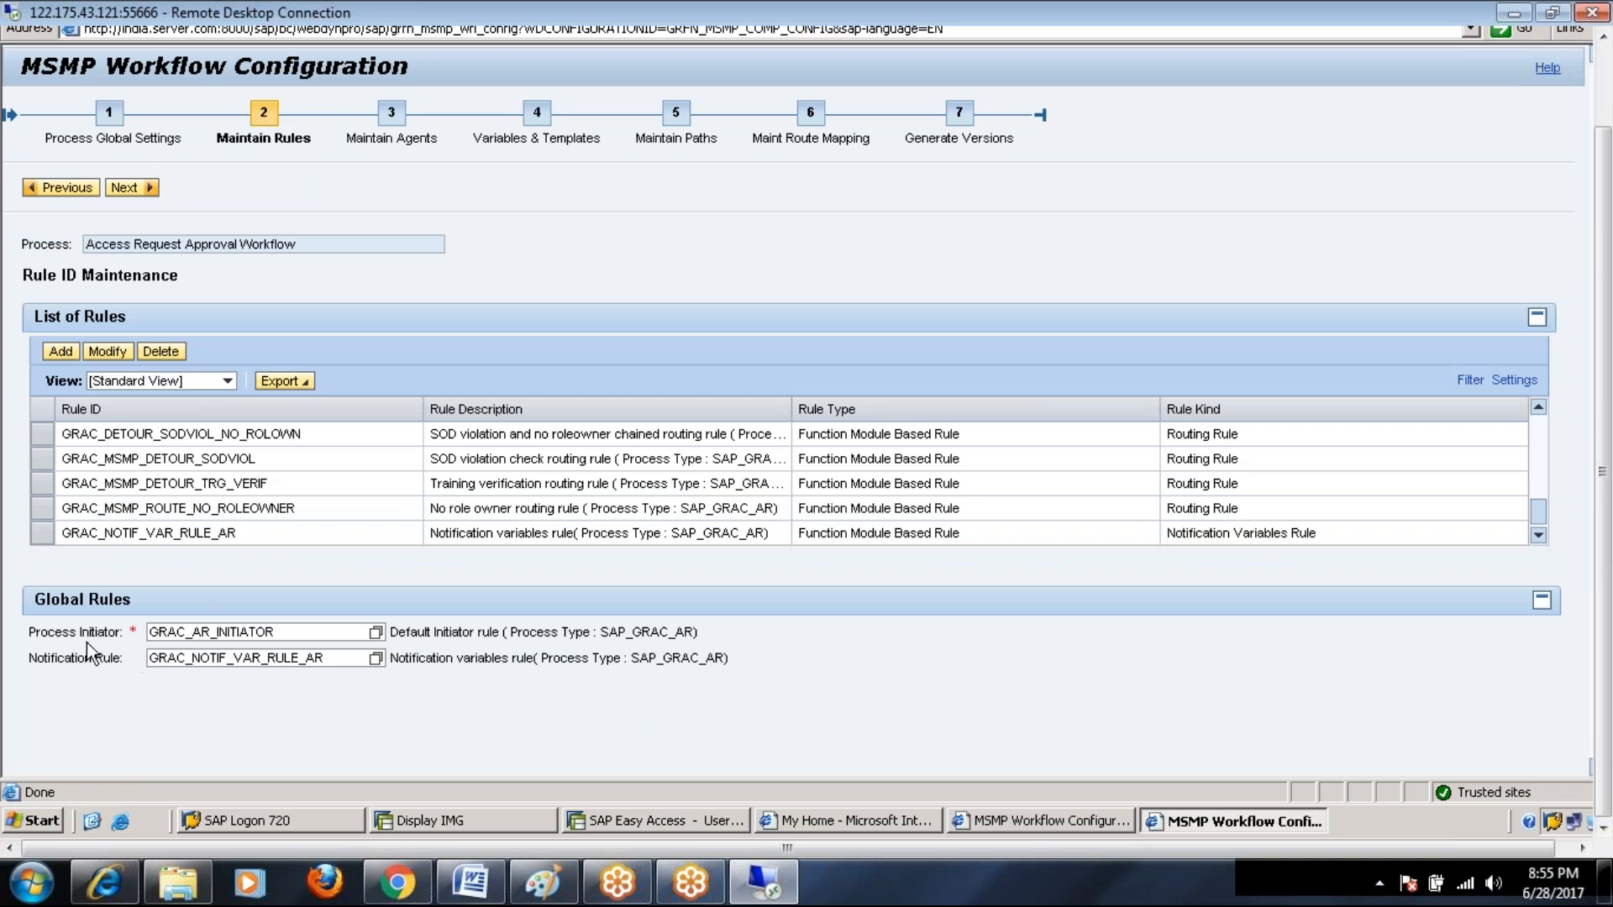
Step: Choose GRAC_AR_INITIATOR from the available rules as the Process Initiator under Global Rules
click(375, 632)
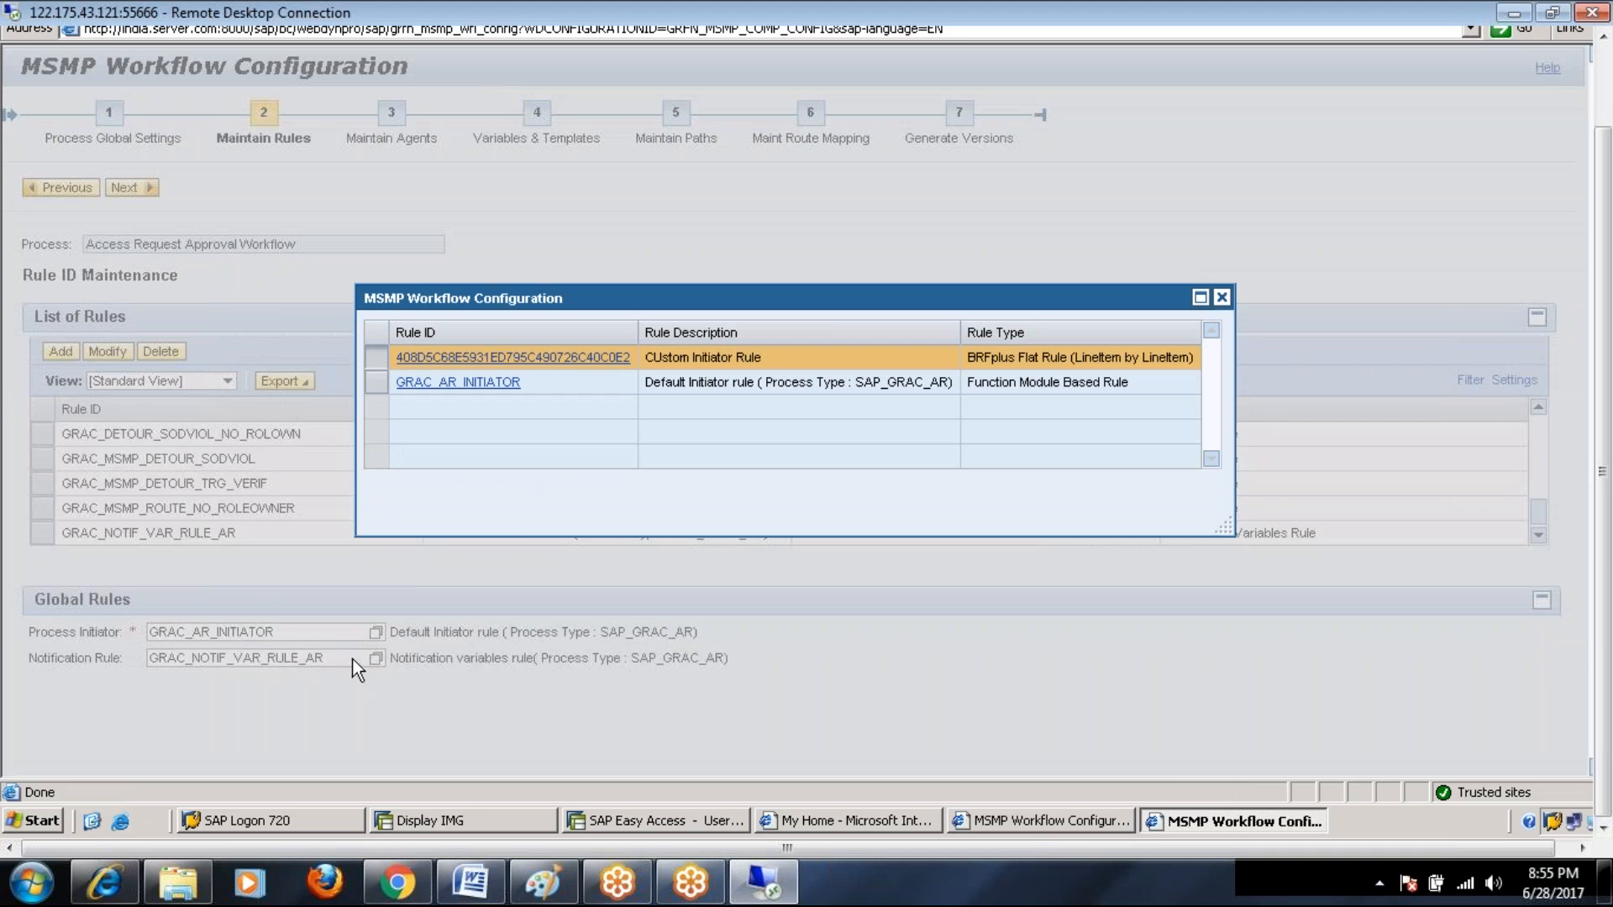
click(377, 390)
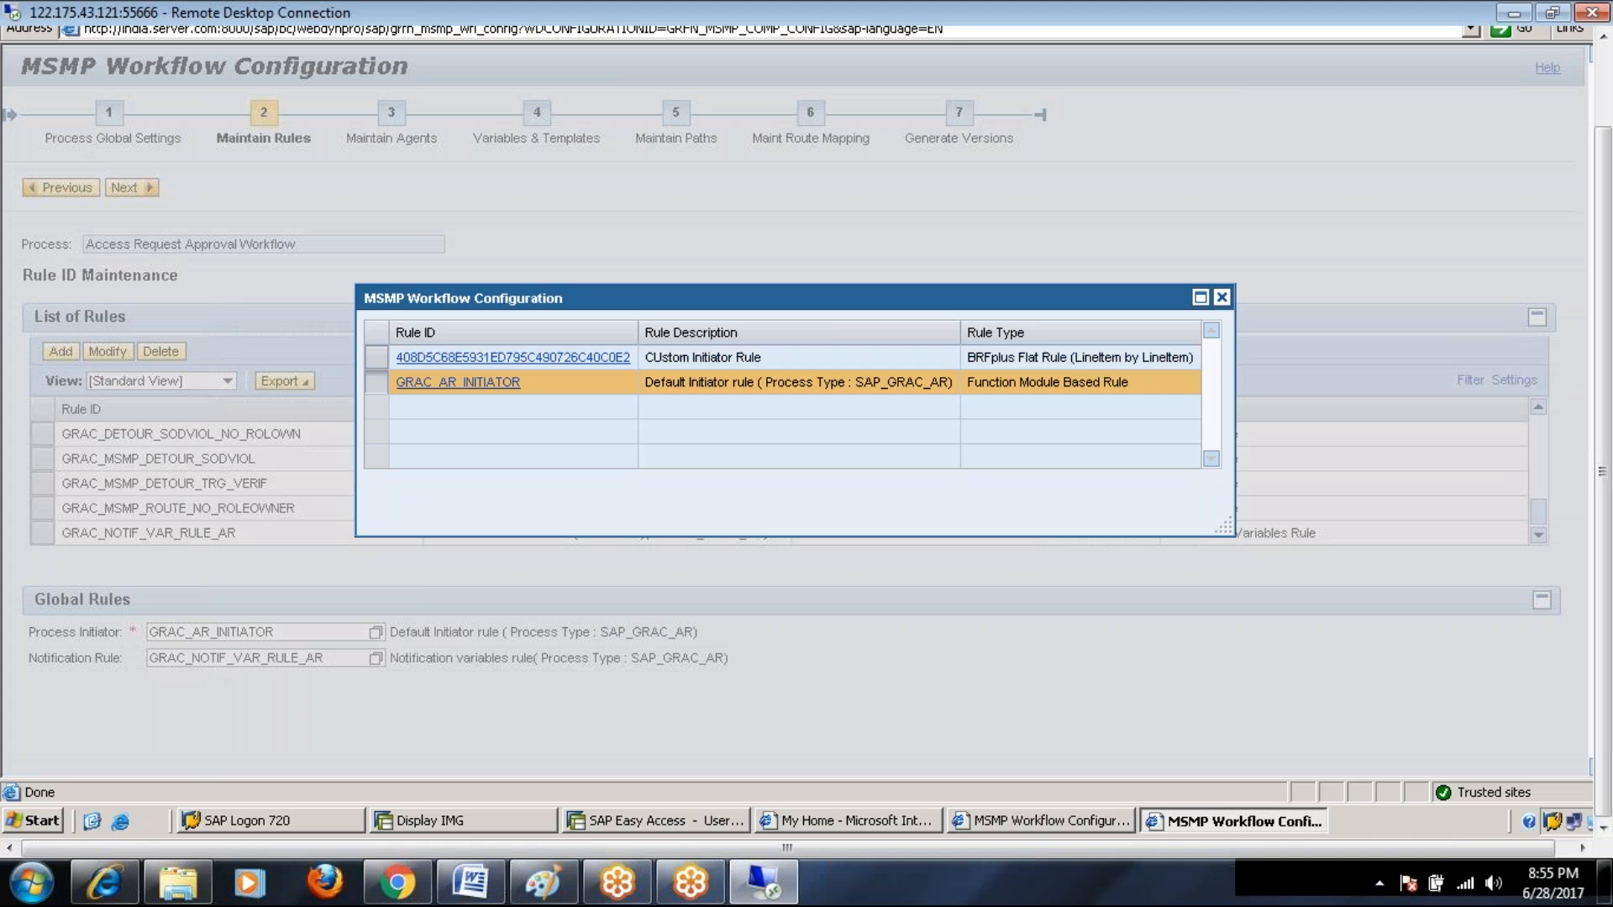
click(482, 383)
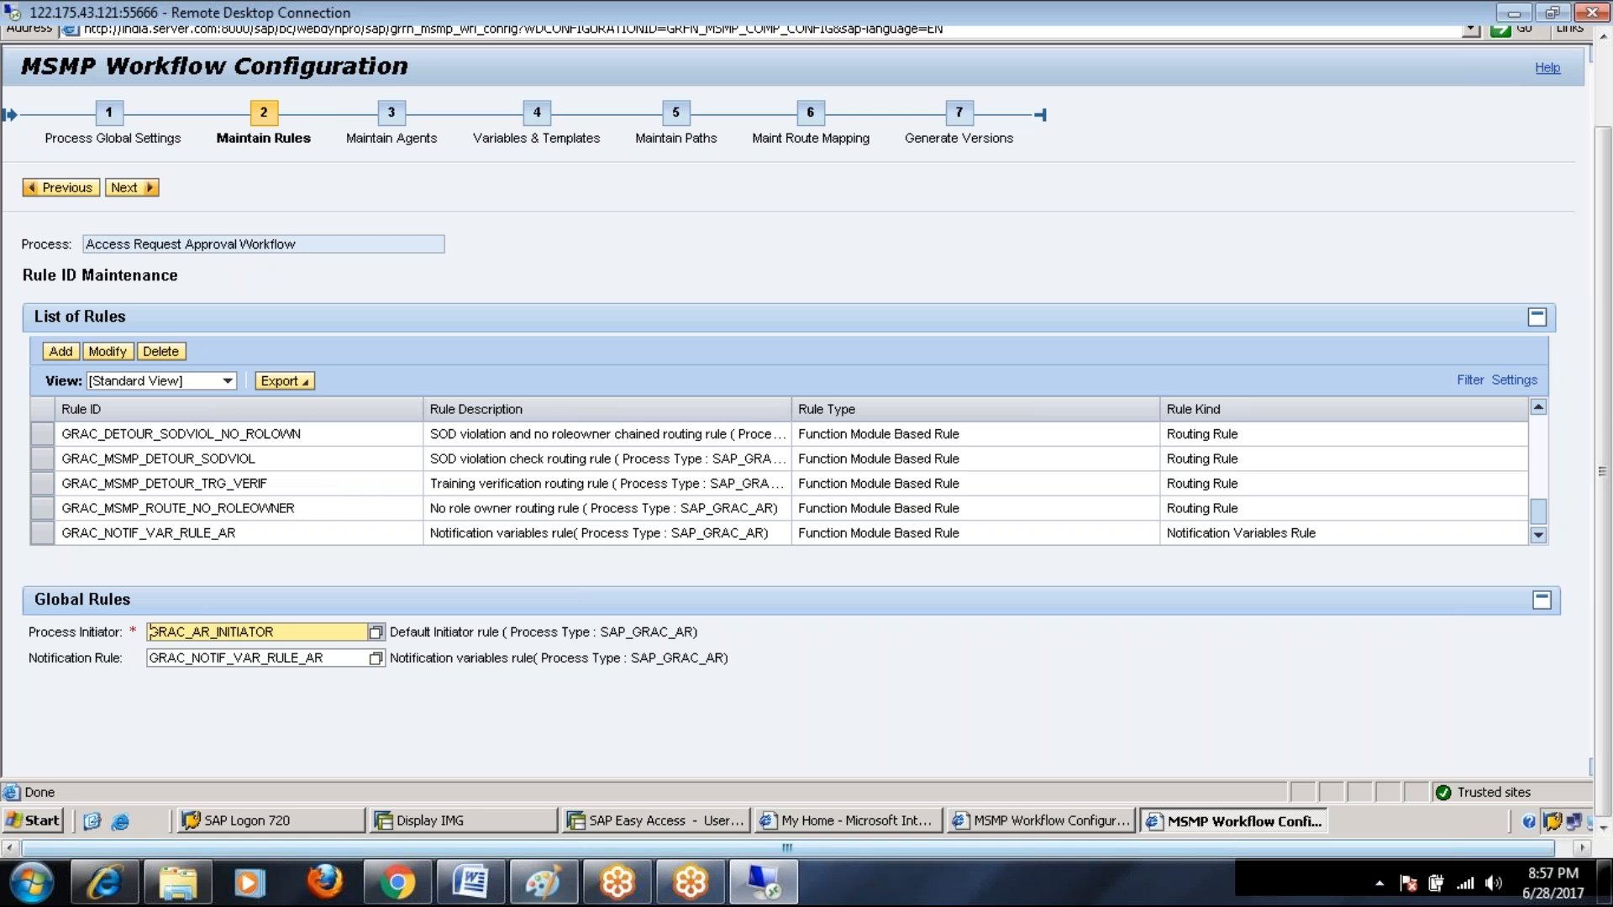
Step: Switch to the Paint diagram, finish the Security label and draw a rounded rectangle beside the Security box
click(545, 884)
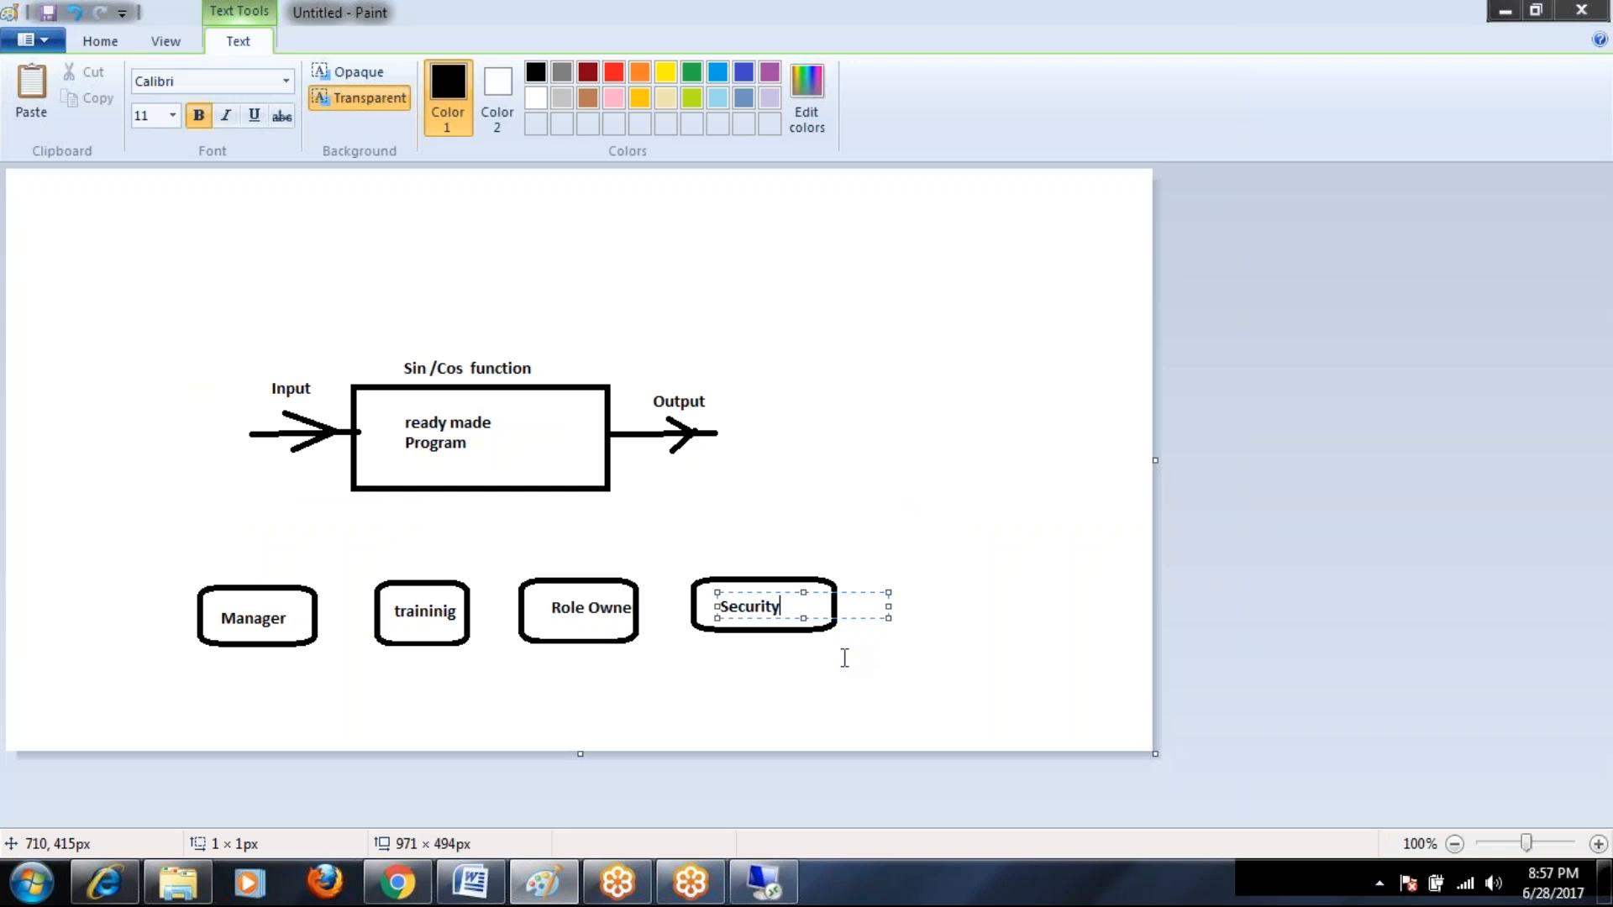
click(911, 600)
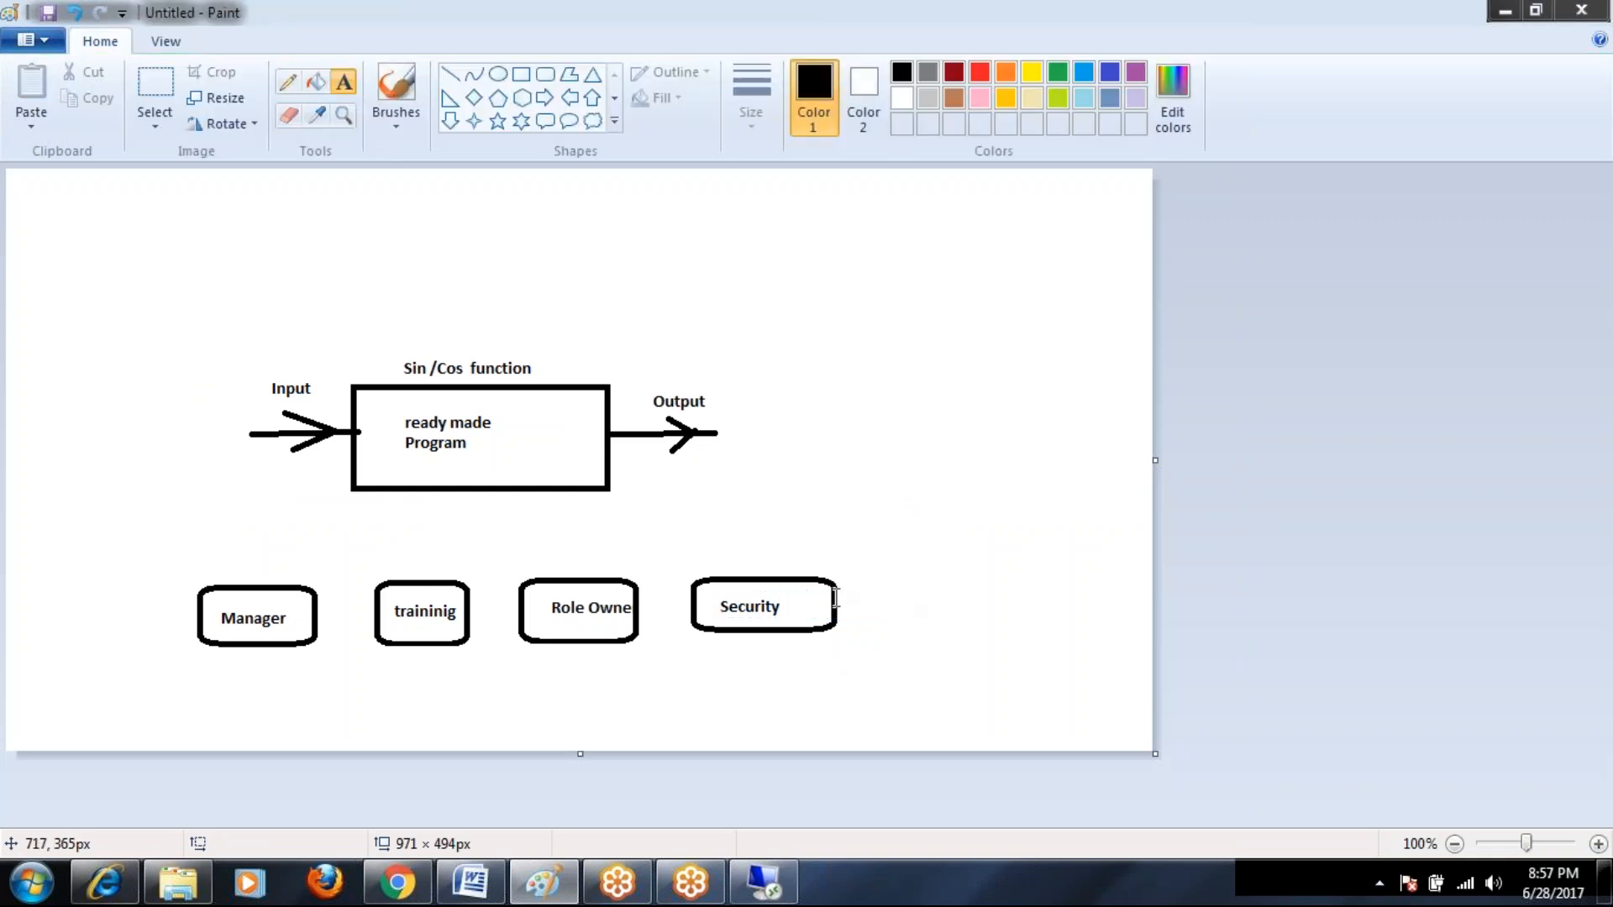
click(544, 74)
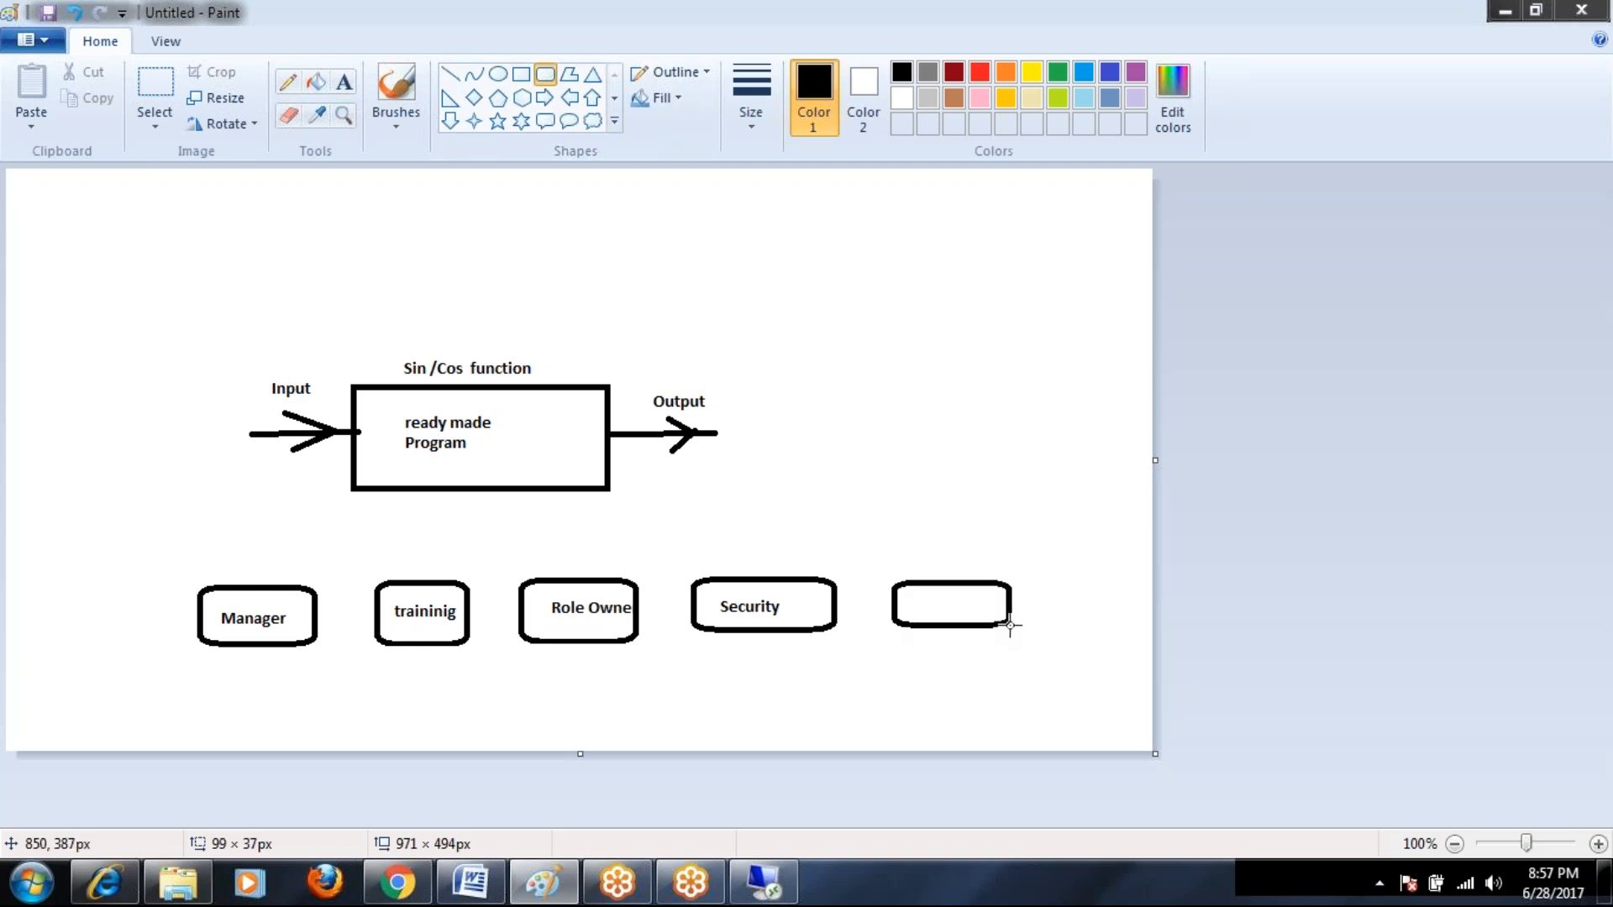
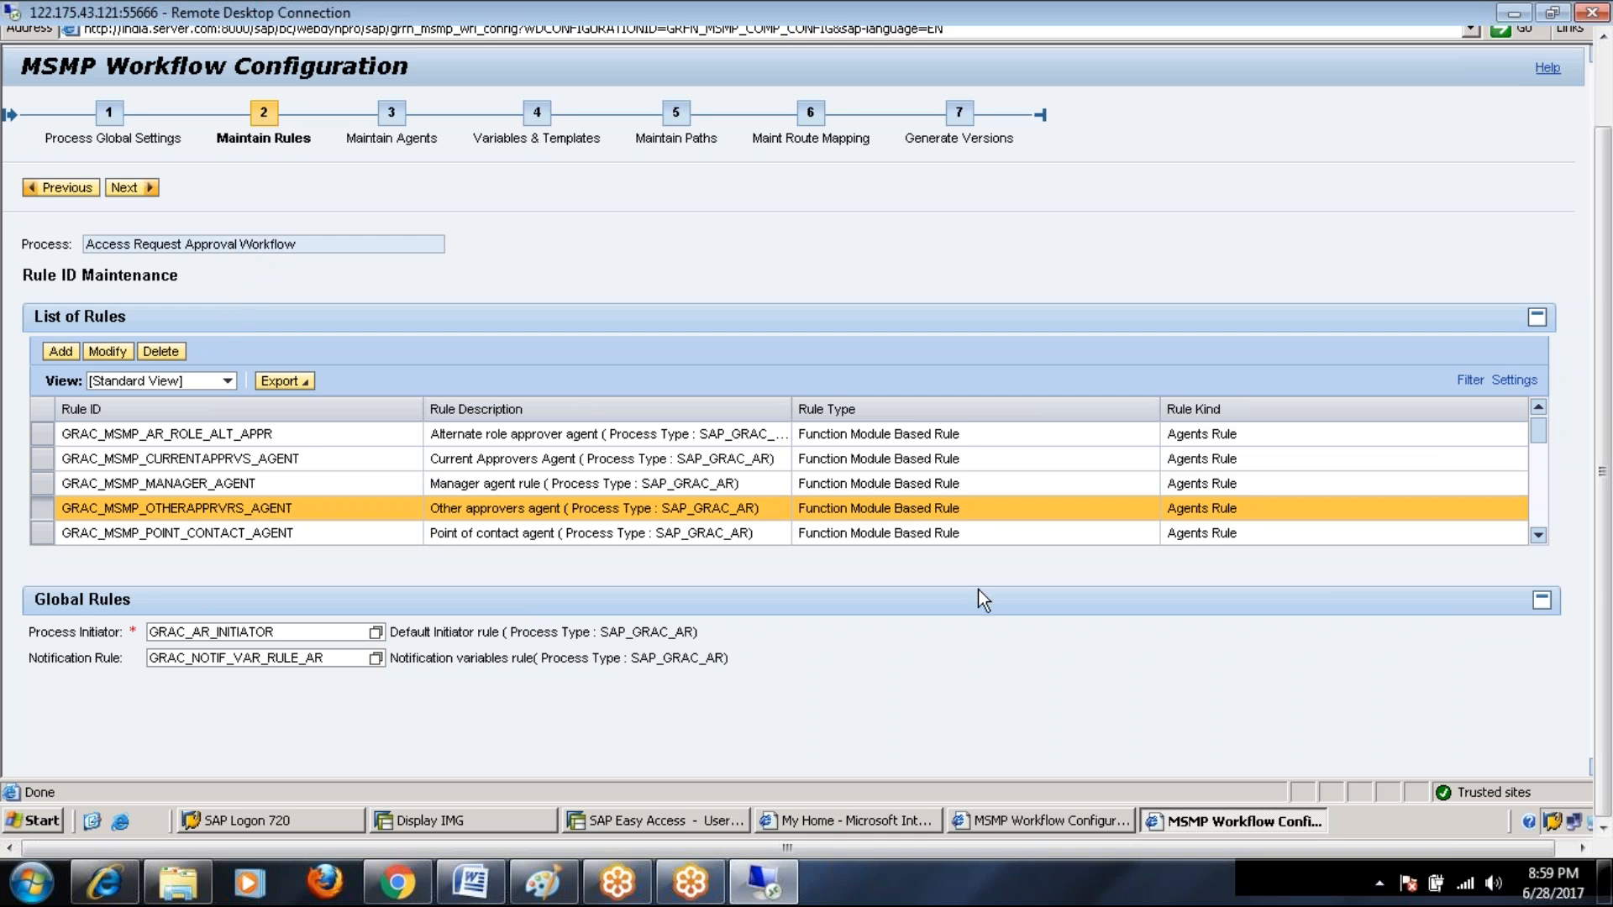
Step: View the Maintain Agents stage, return to Maintain Rules, and check the approver diagram in Paint before returning to the configuration
click(123, 188)
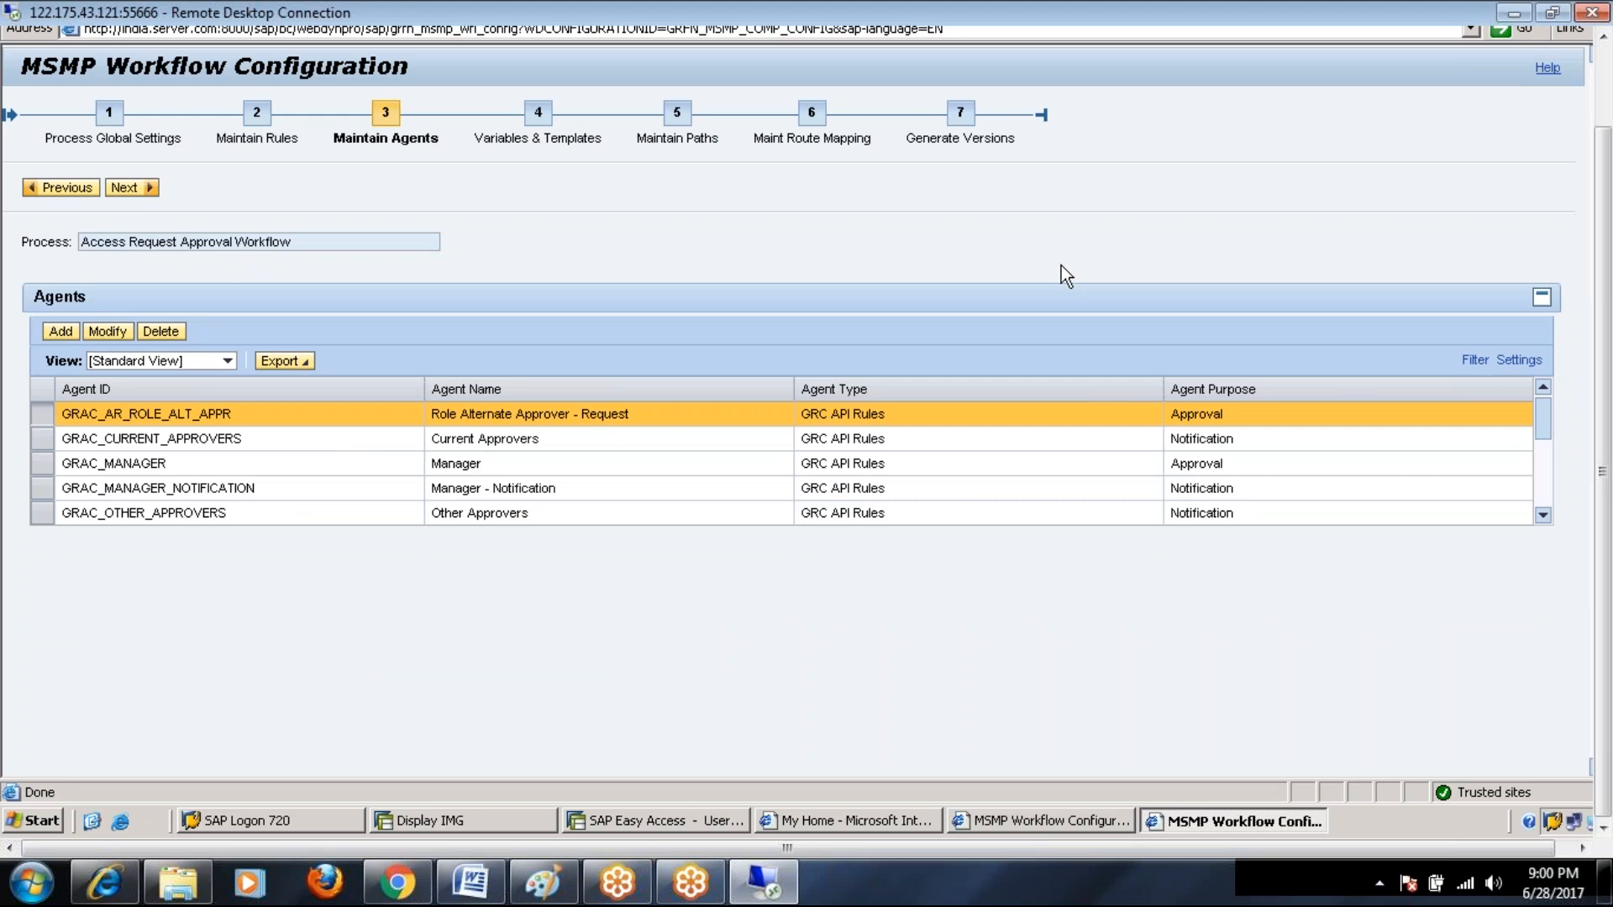
click(254, 119)
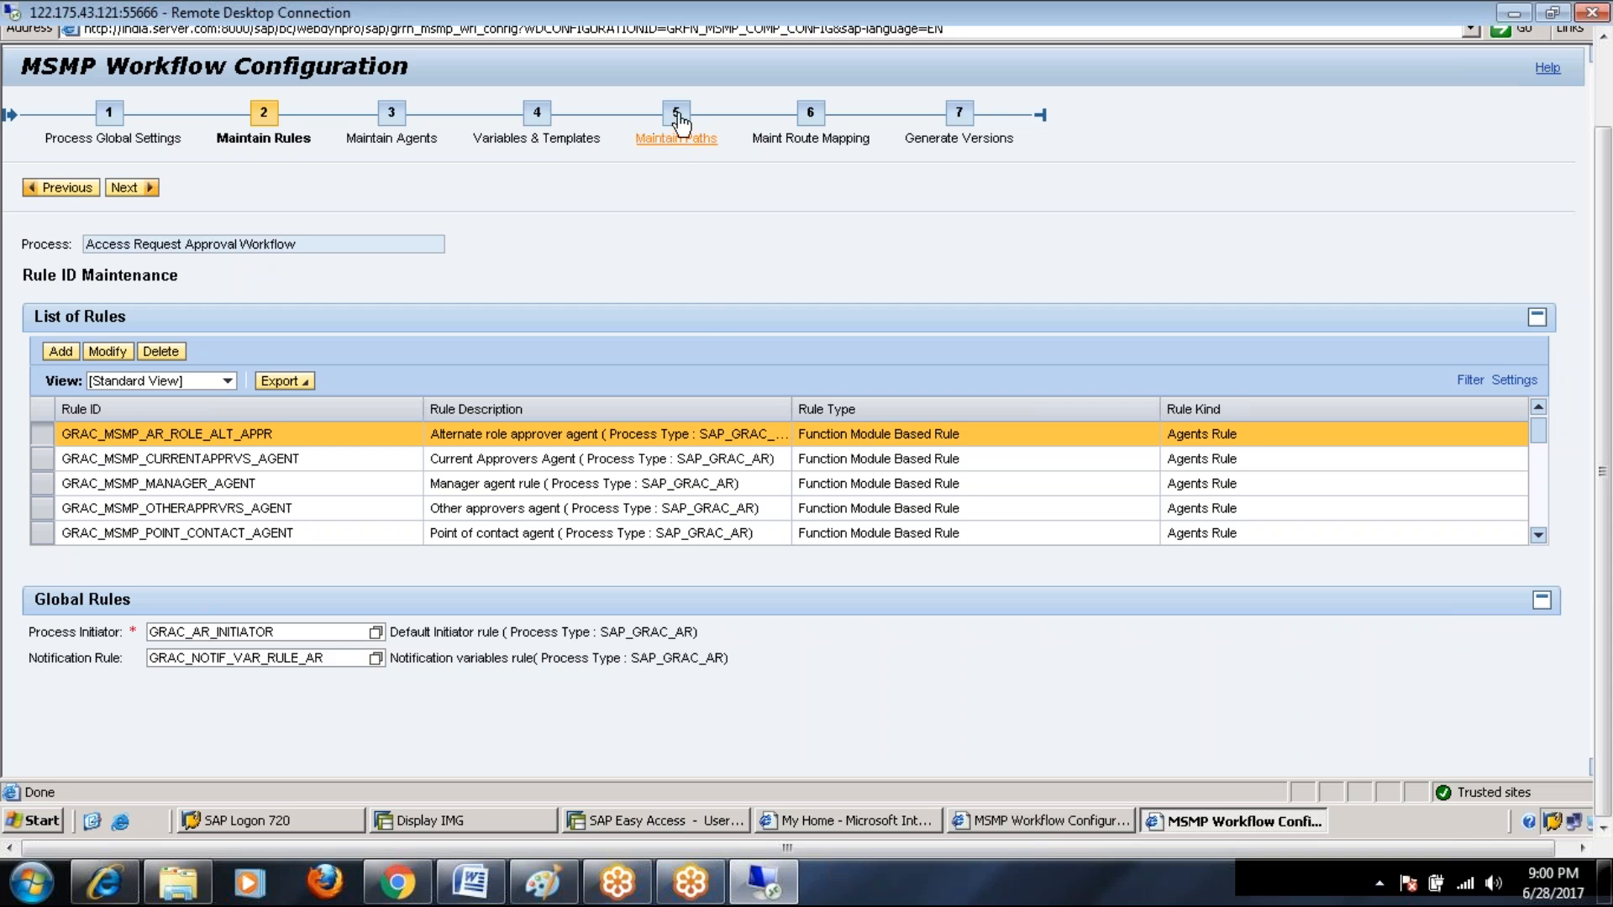
click(544, 882)
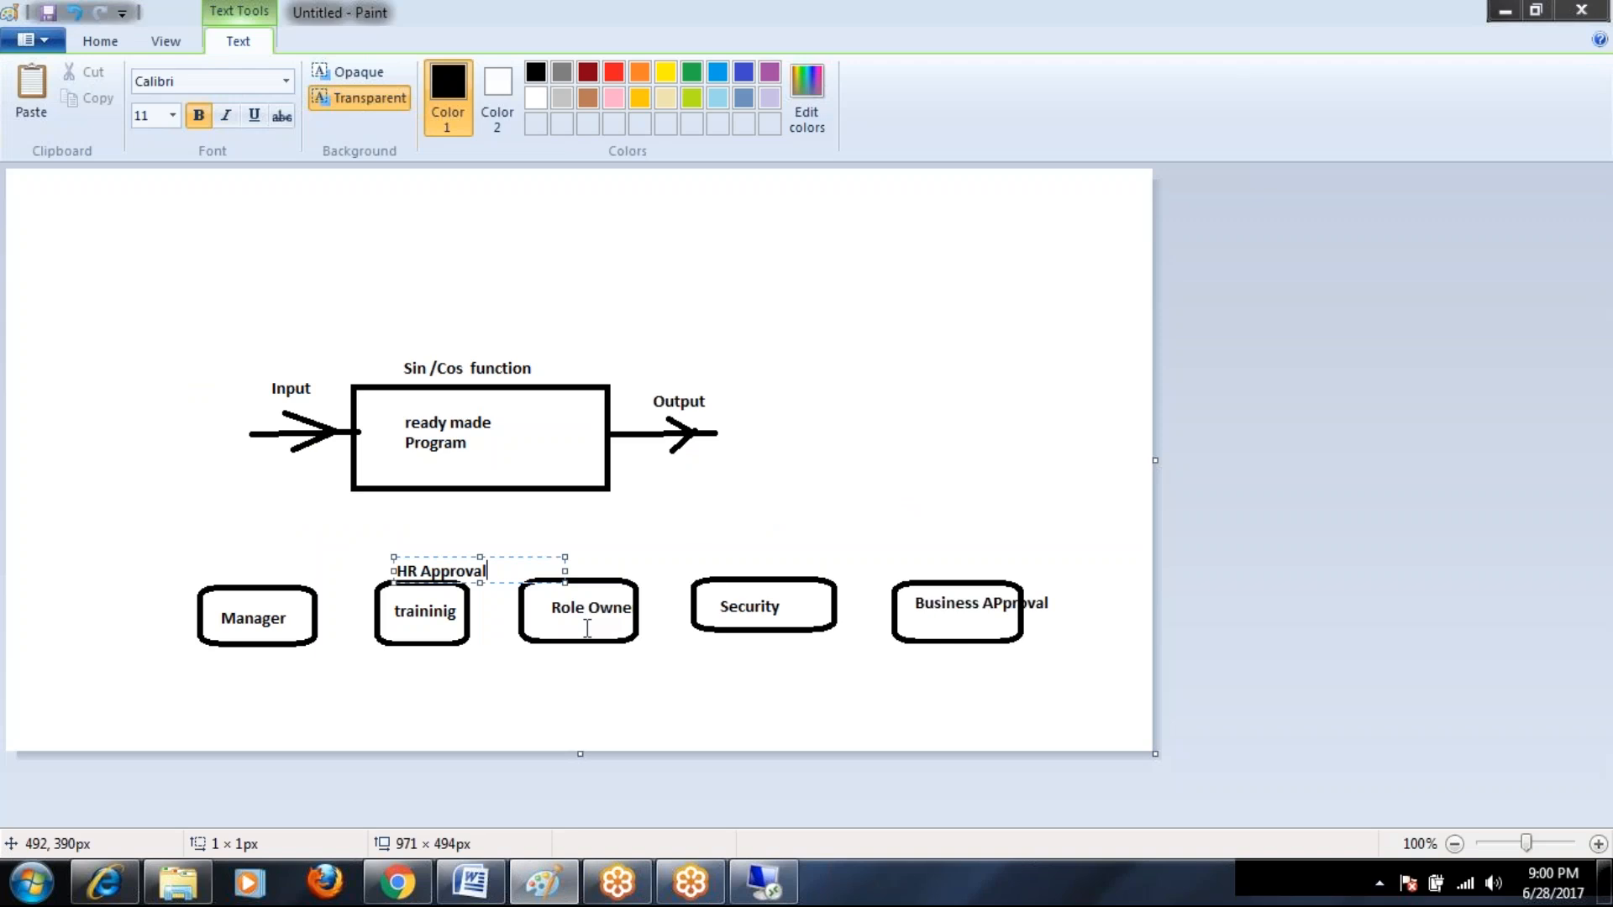
key(alt+Tab)
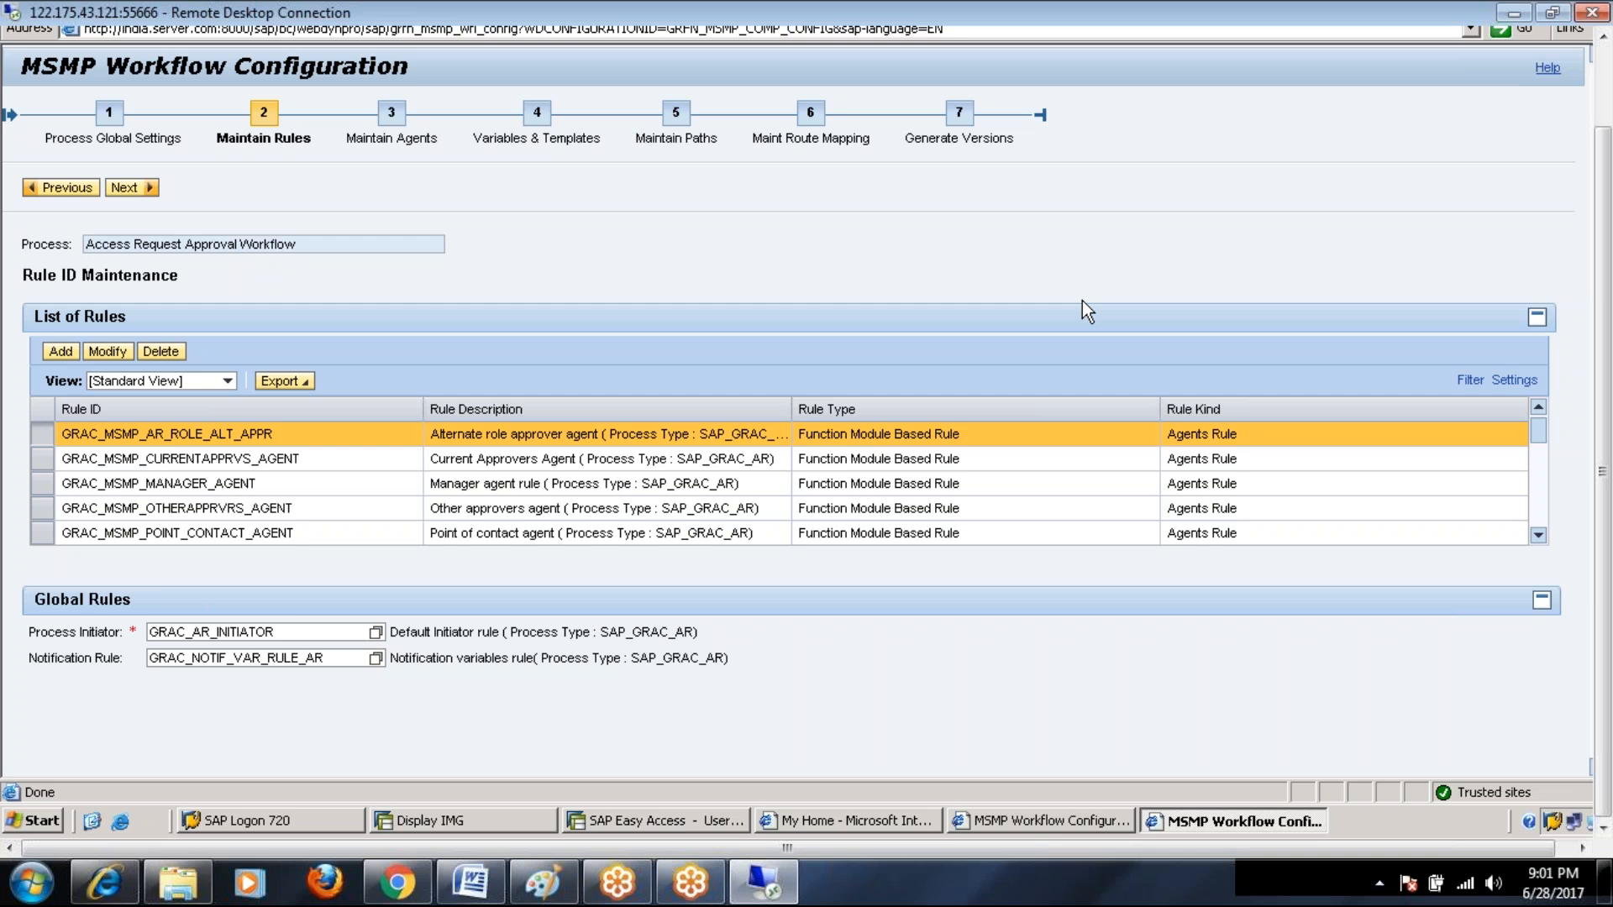
Step: Look through the Process Global Settings, Maintain Rules, Maintain Agents and Variables & Templates stages, ending on Maintain Rules
click(110, 118)
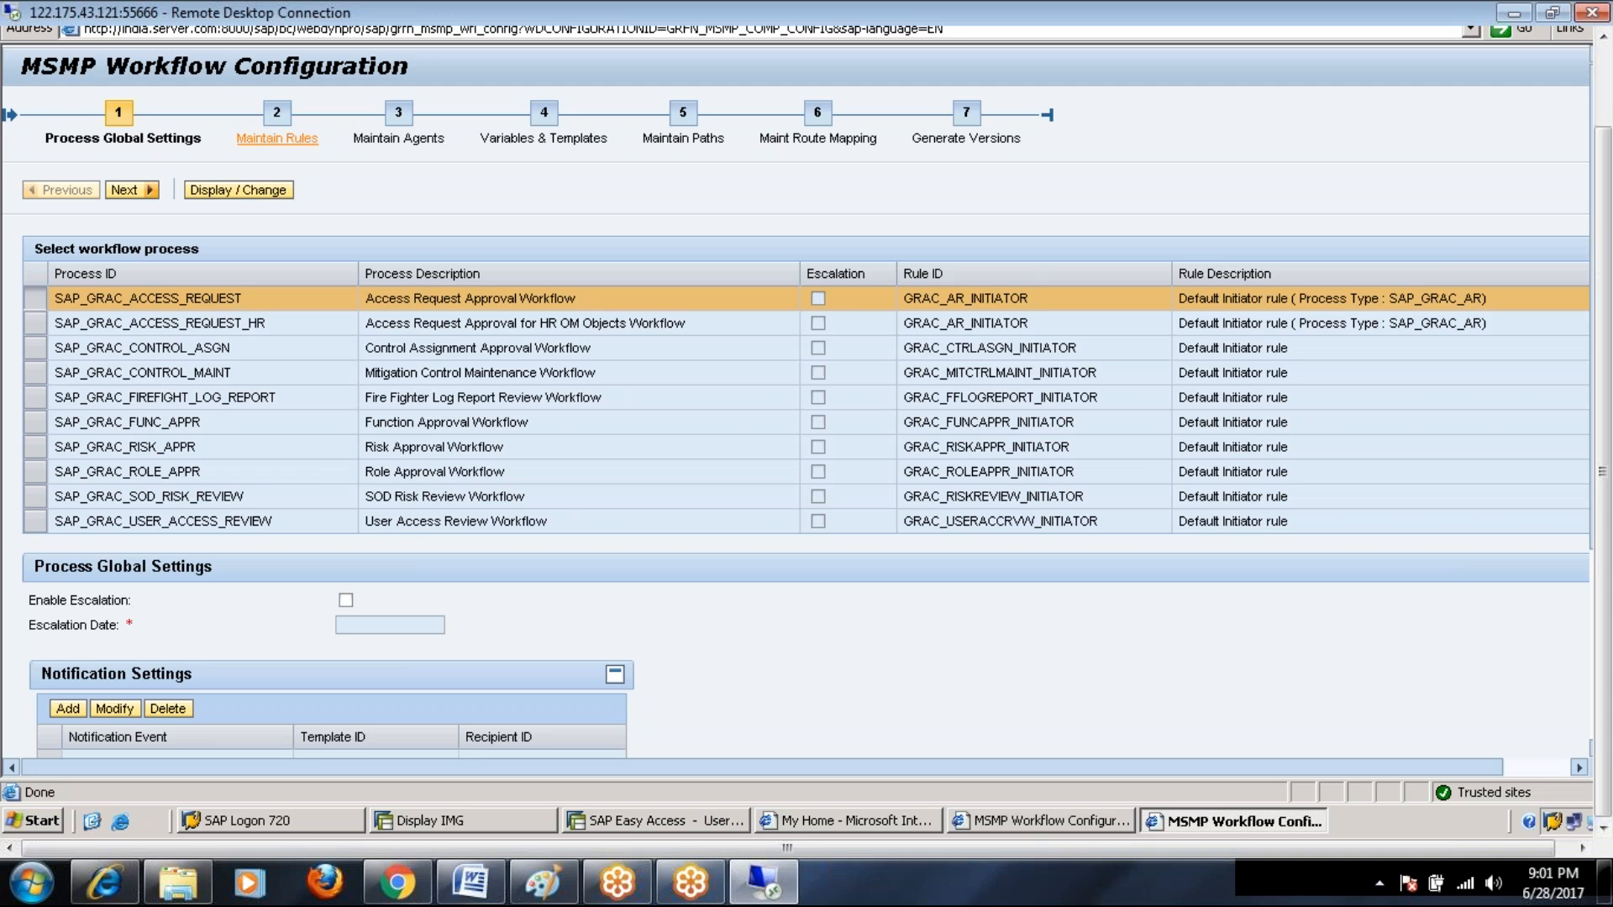
click(277, 136)
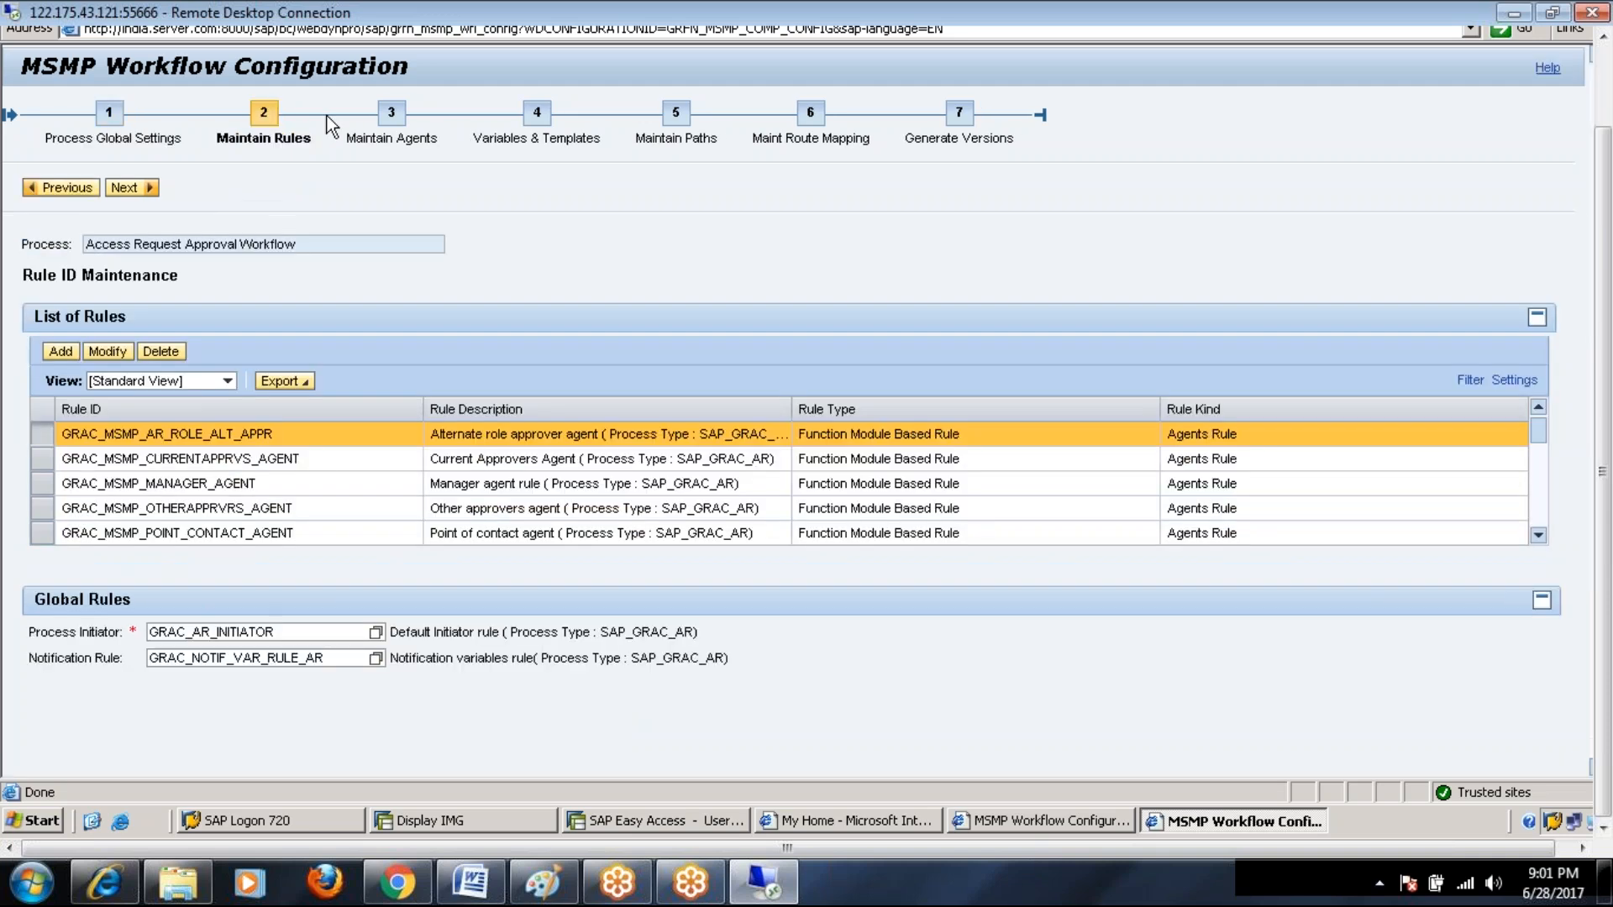
click(395, 119)
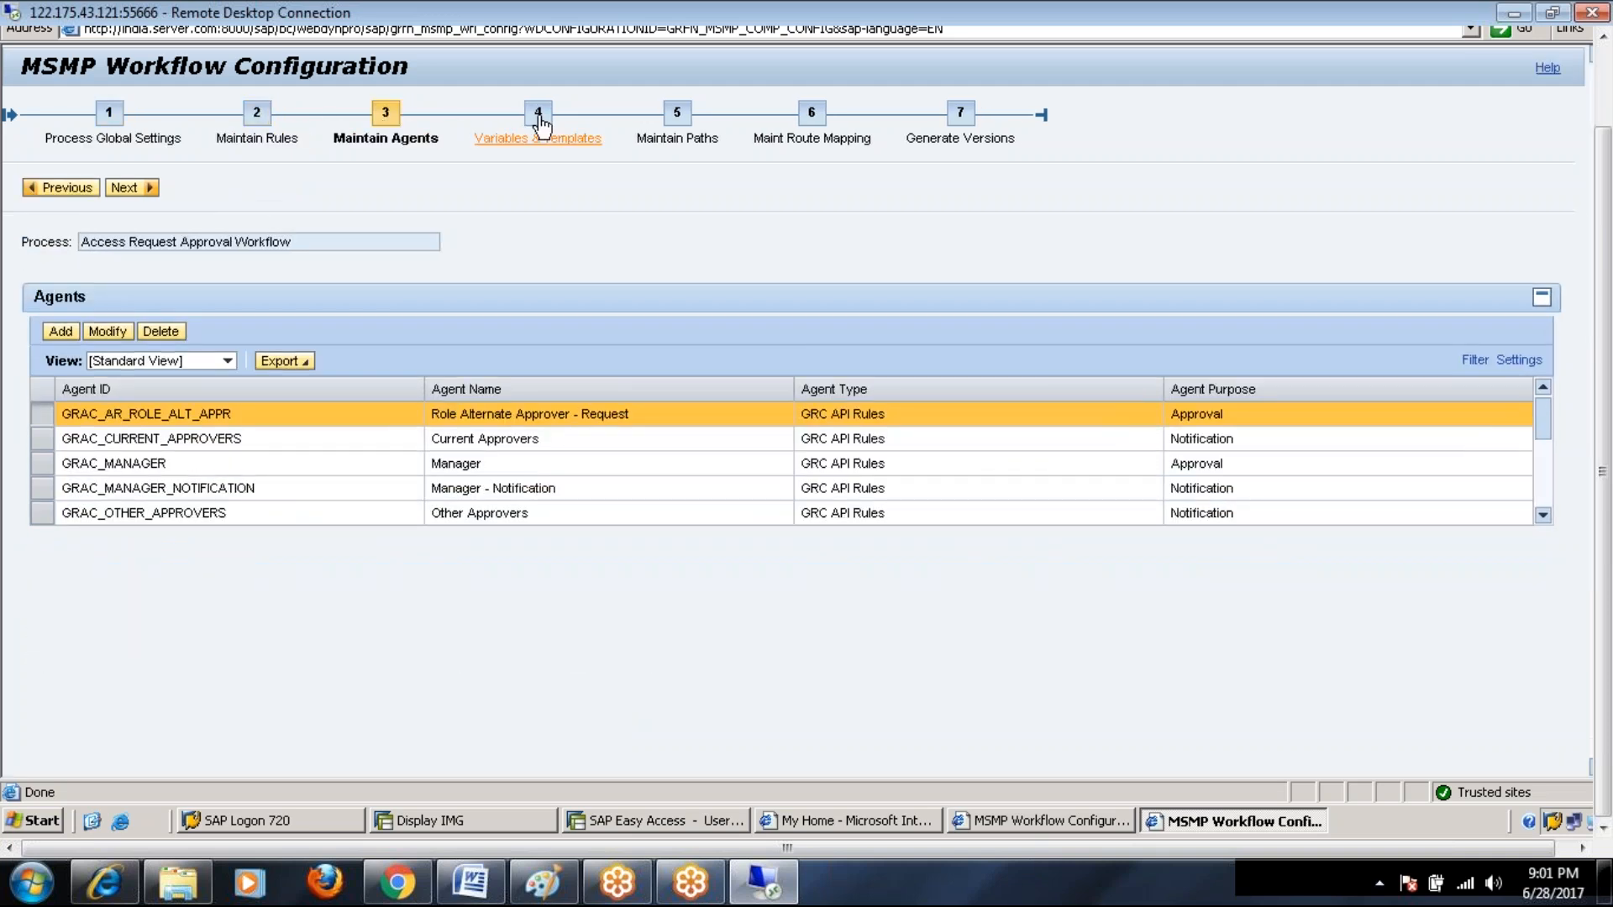
click(539, 119)
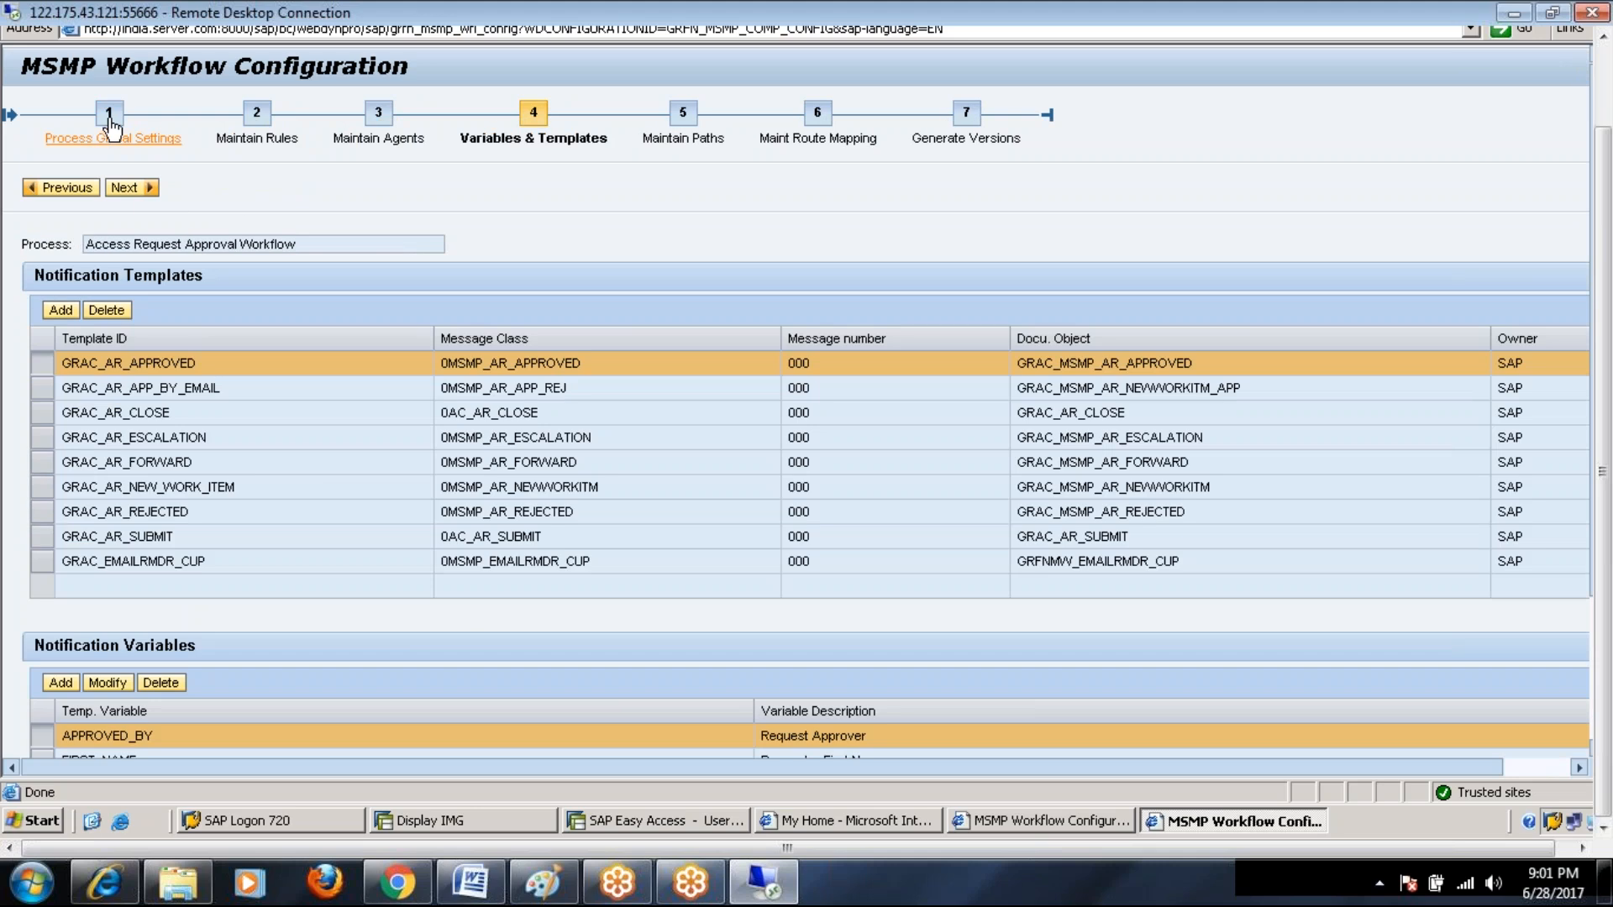
click(258, 115)
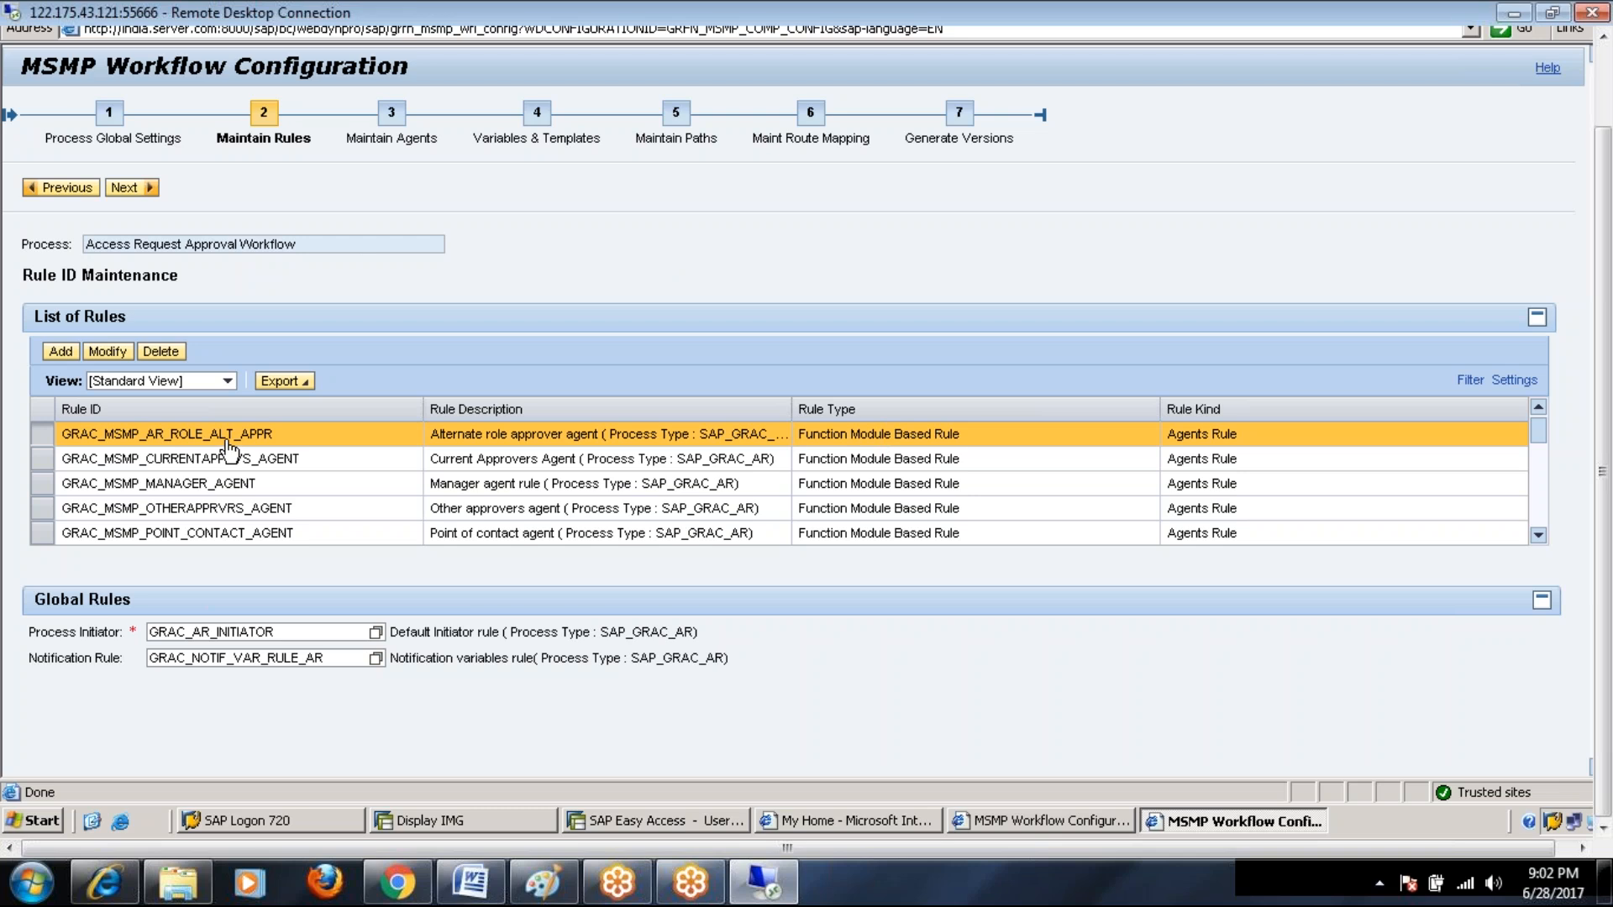
Step: Select the SAP_GRAC_RISK_APPR process in Process Global Settings and review its rules in the Maintain Rules stage
click(108, 113)
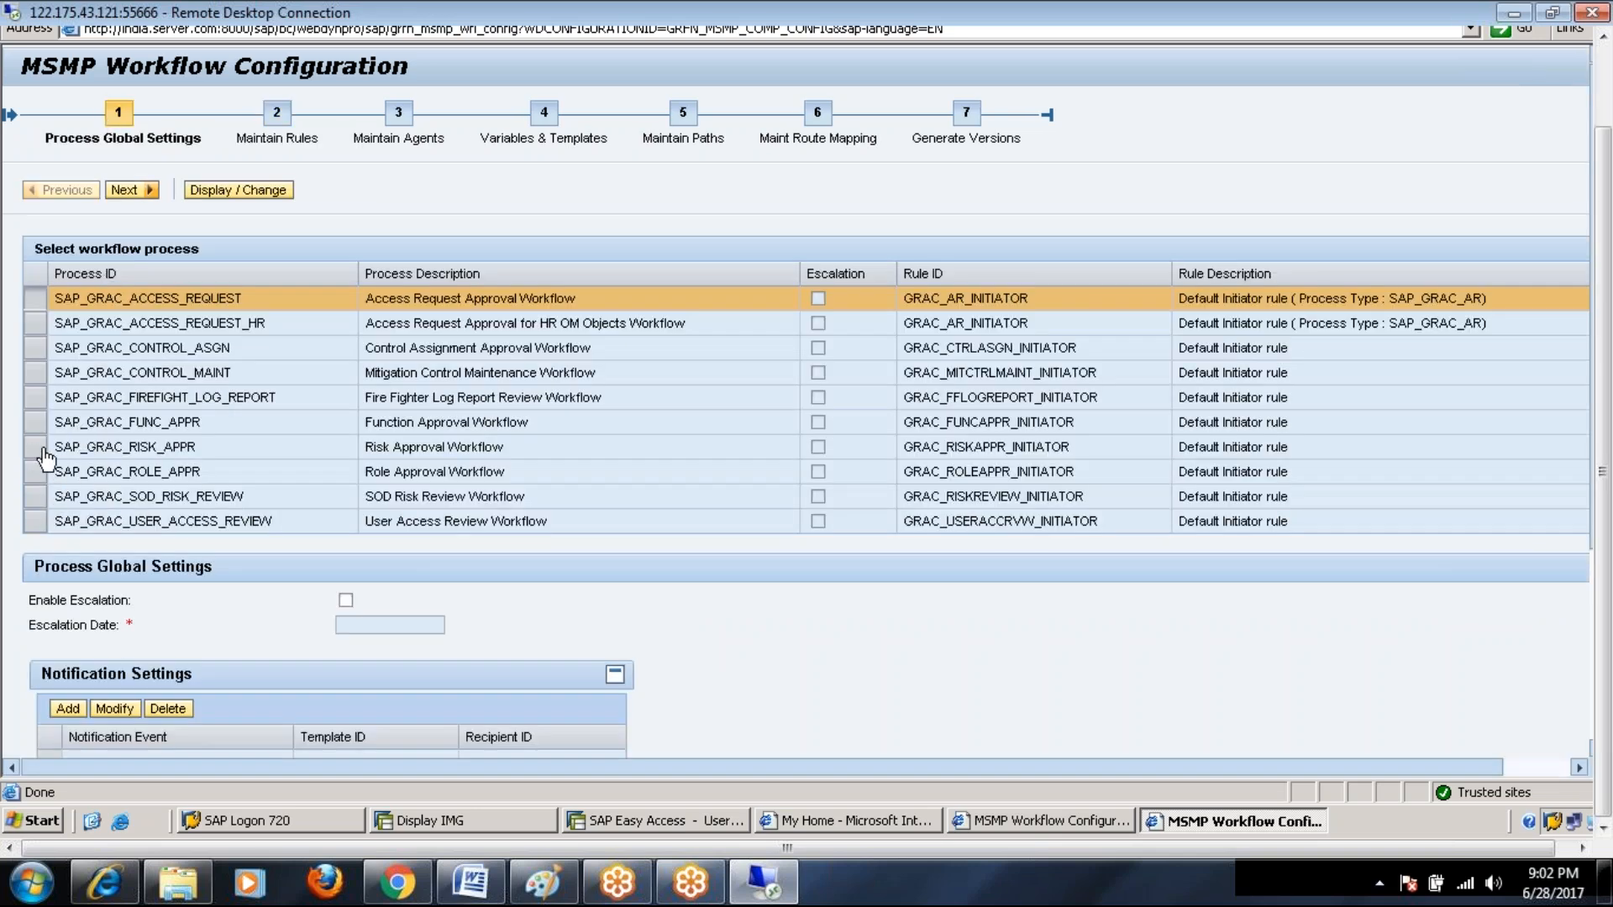
click(174, 454)
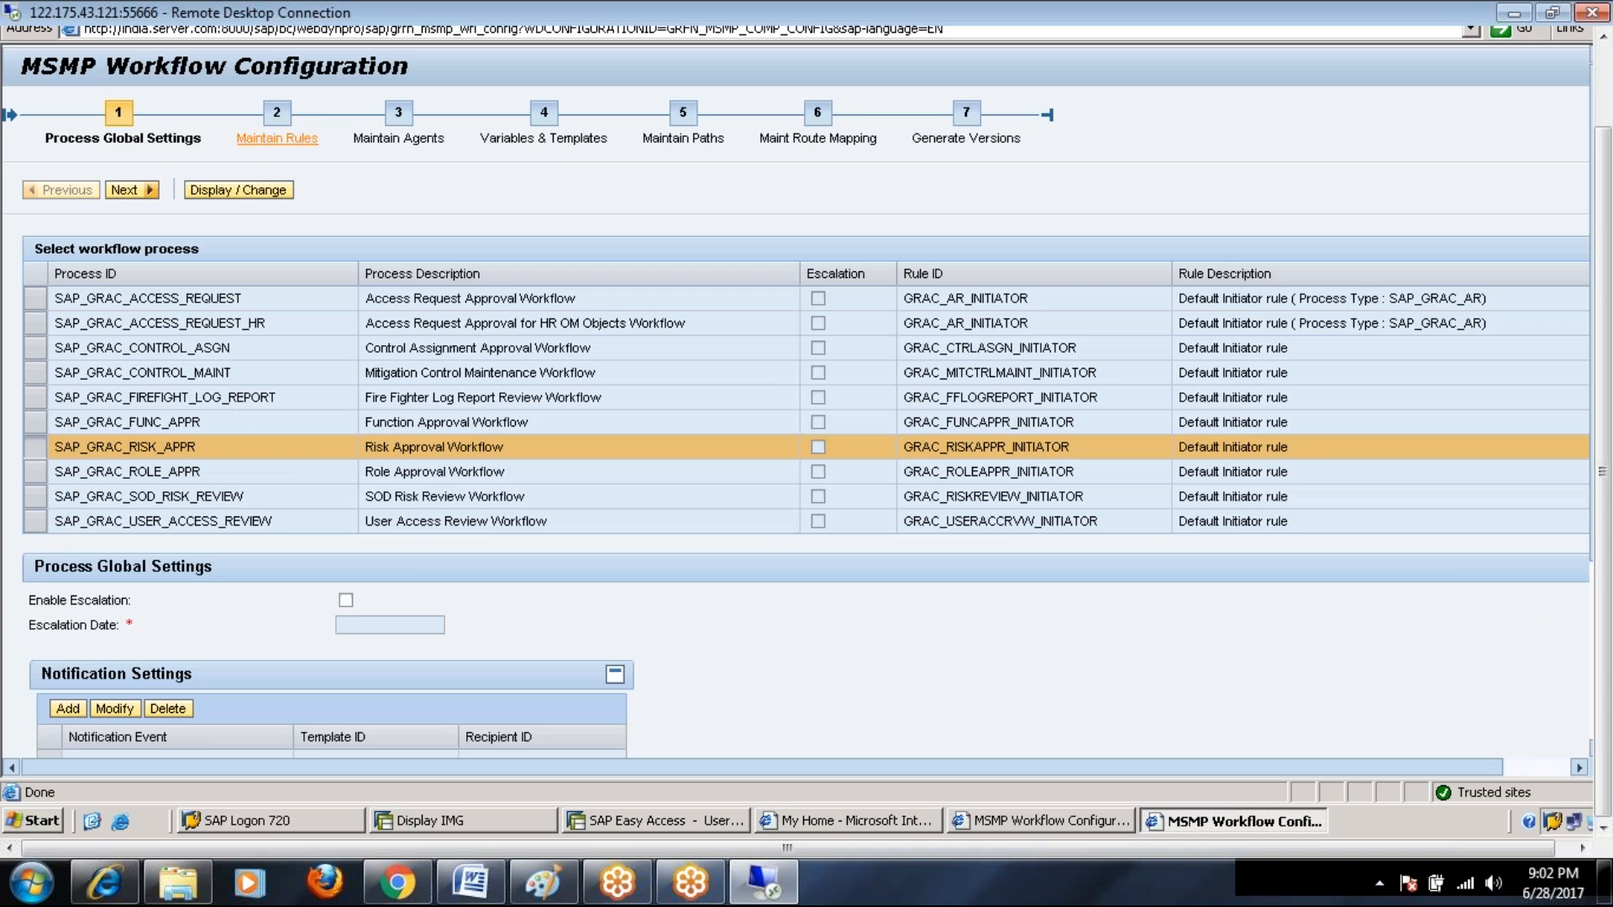
click(124, 189)
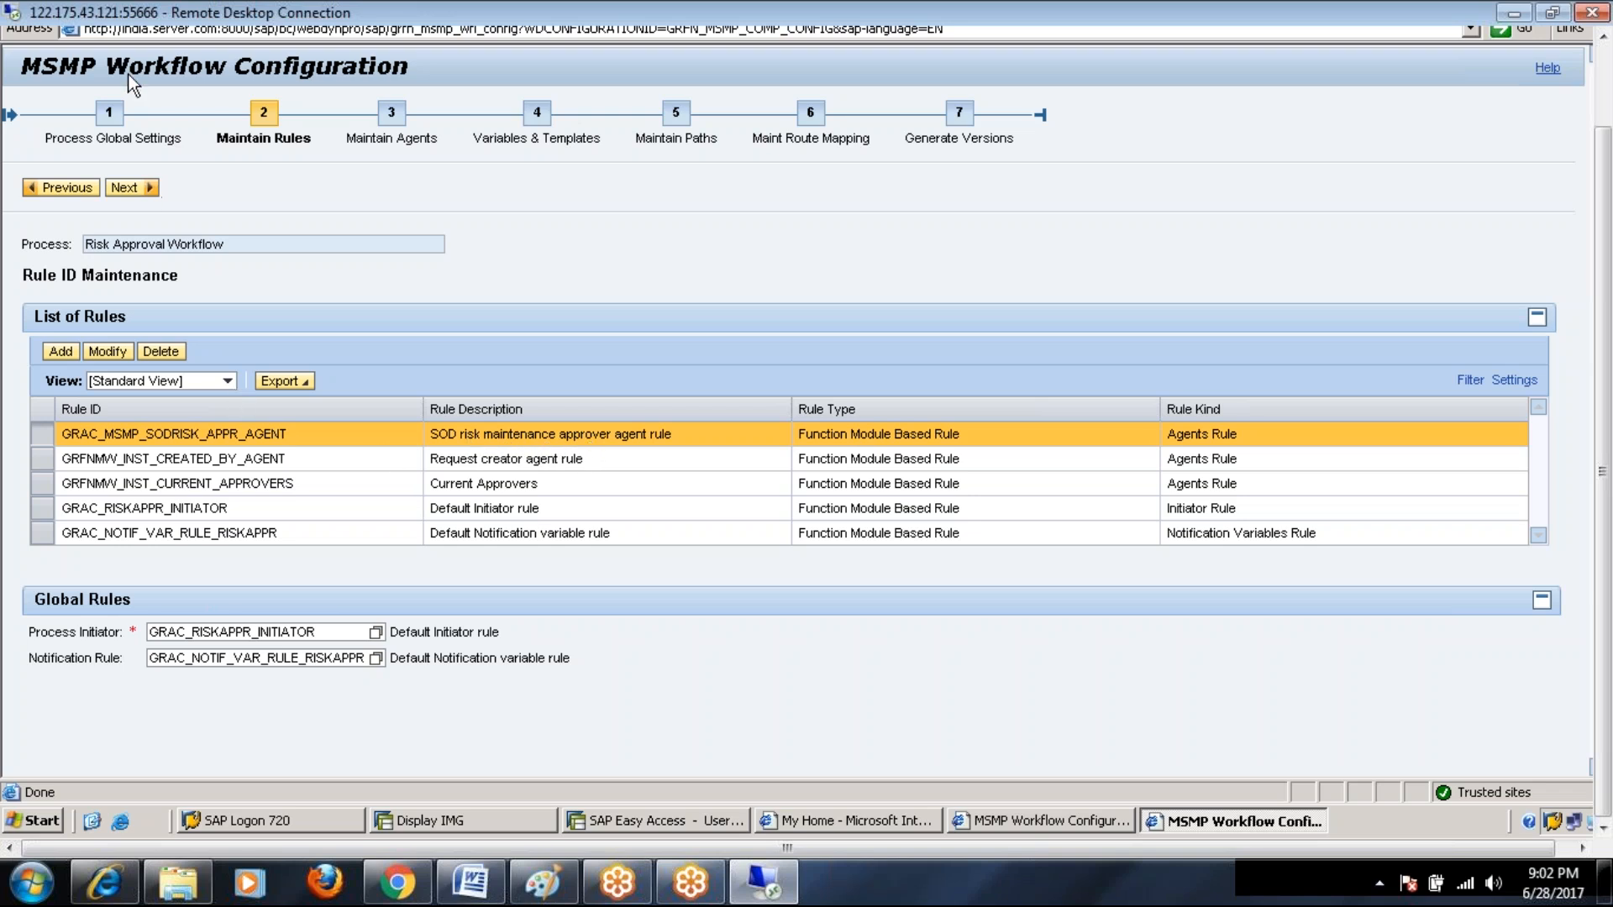
click(112, 124)
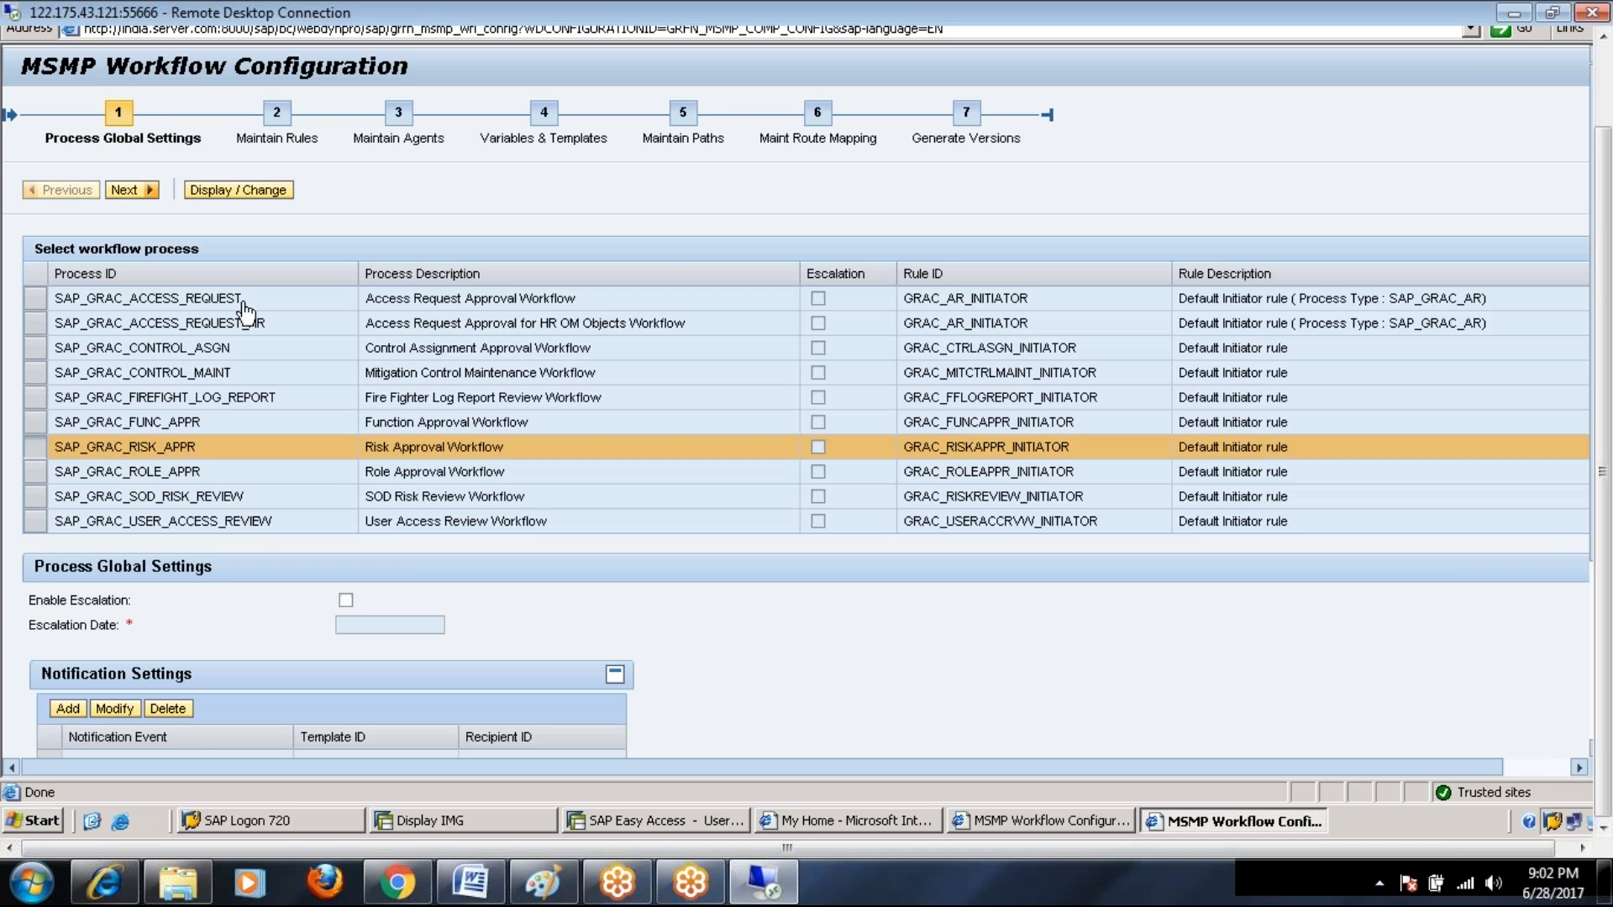
click(277, 130)
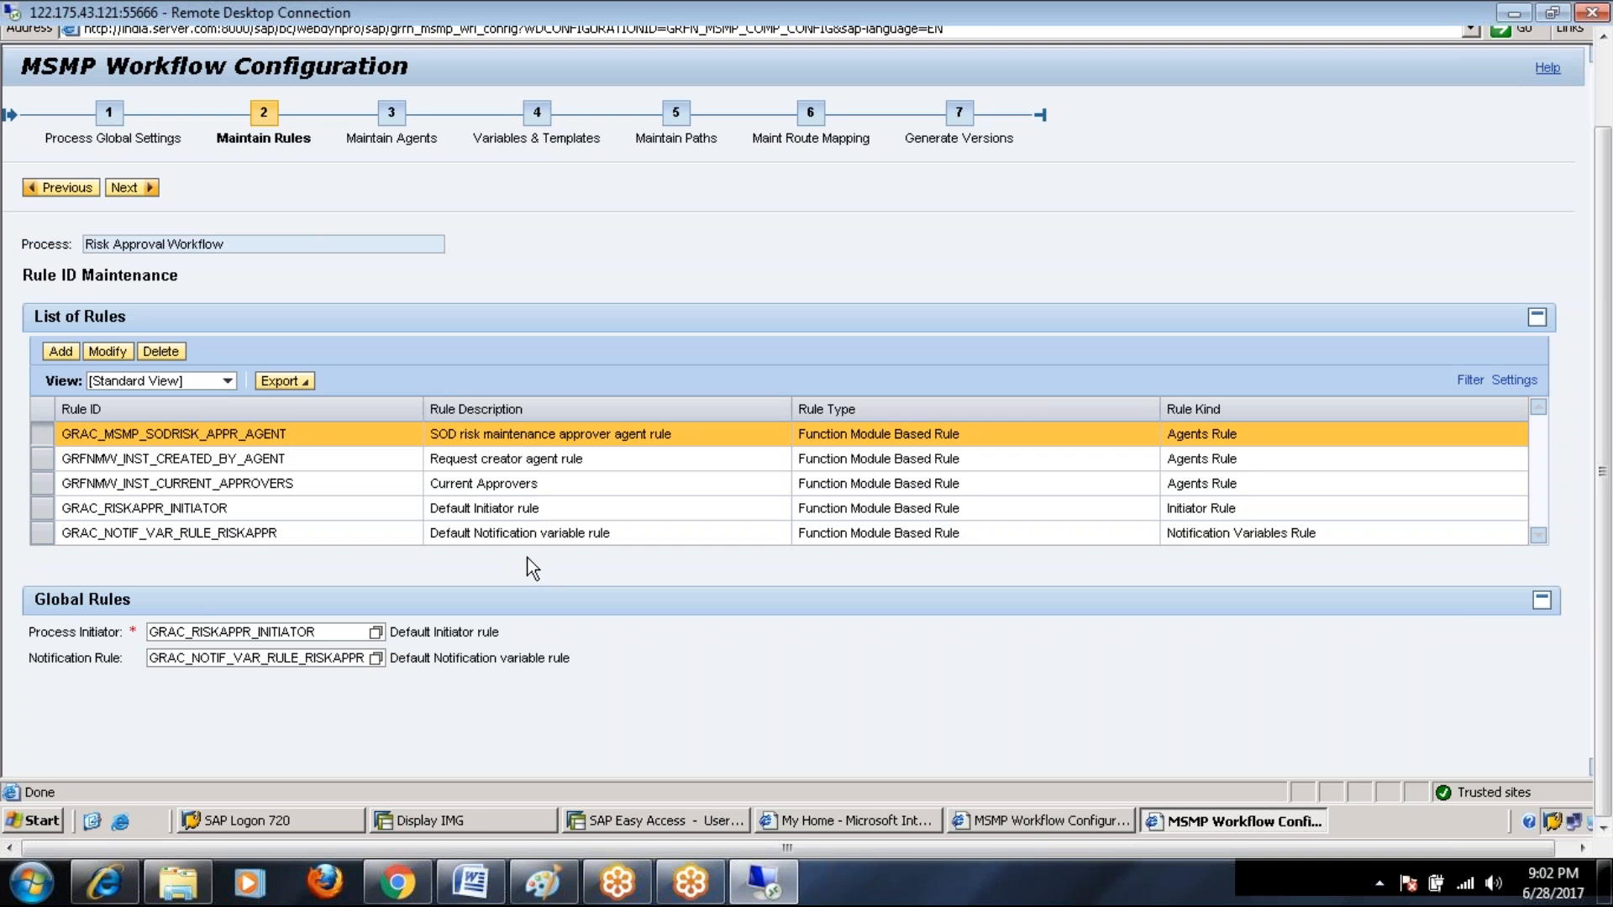
Step: Select the SAP_GRAC_ROLE_APPR process in Process Global Settings and view its rule list in Maintain Rules
click(110, 126)
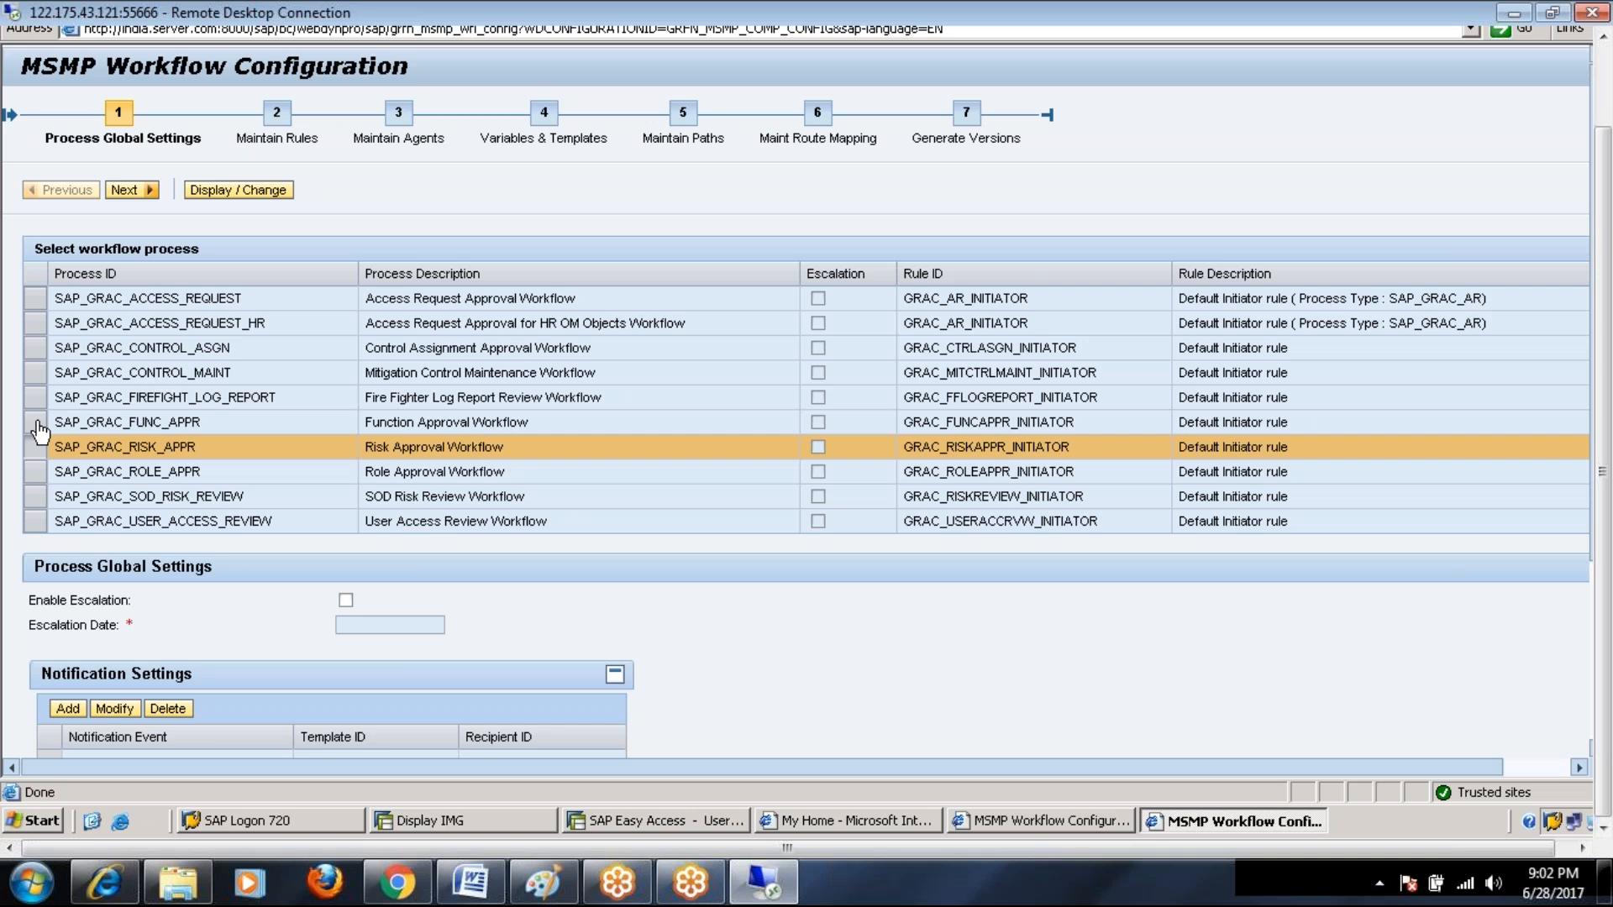
click(35, 473)
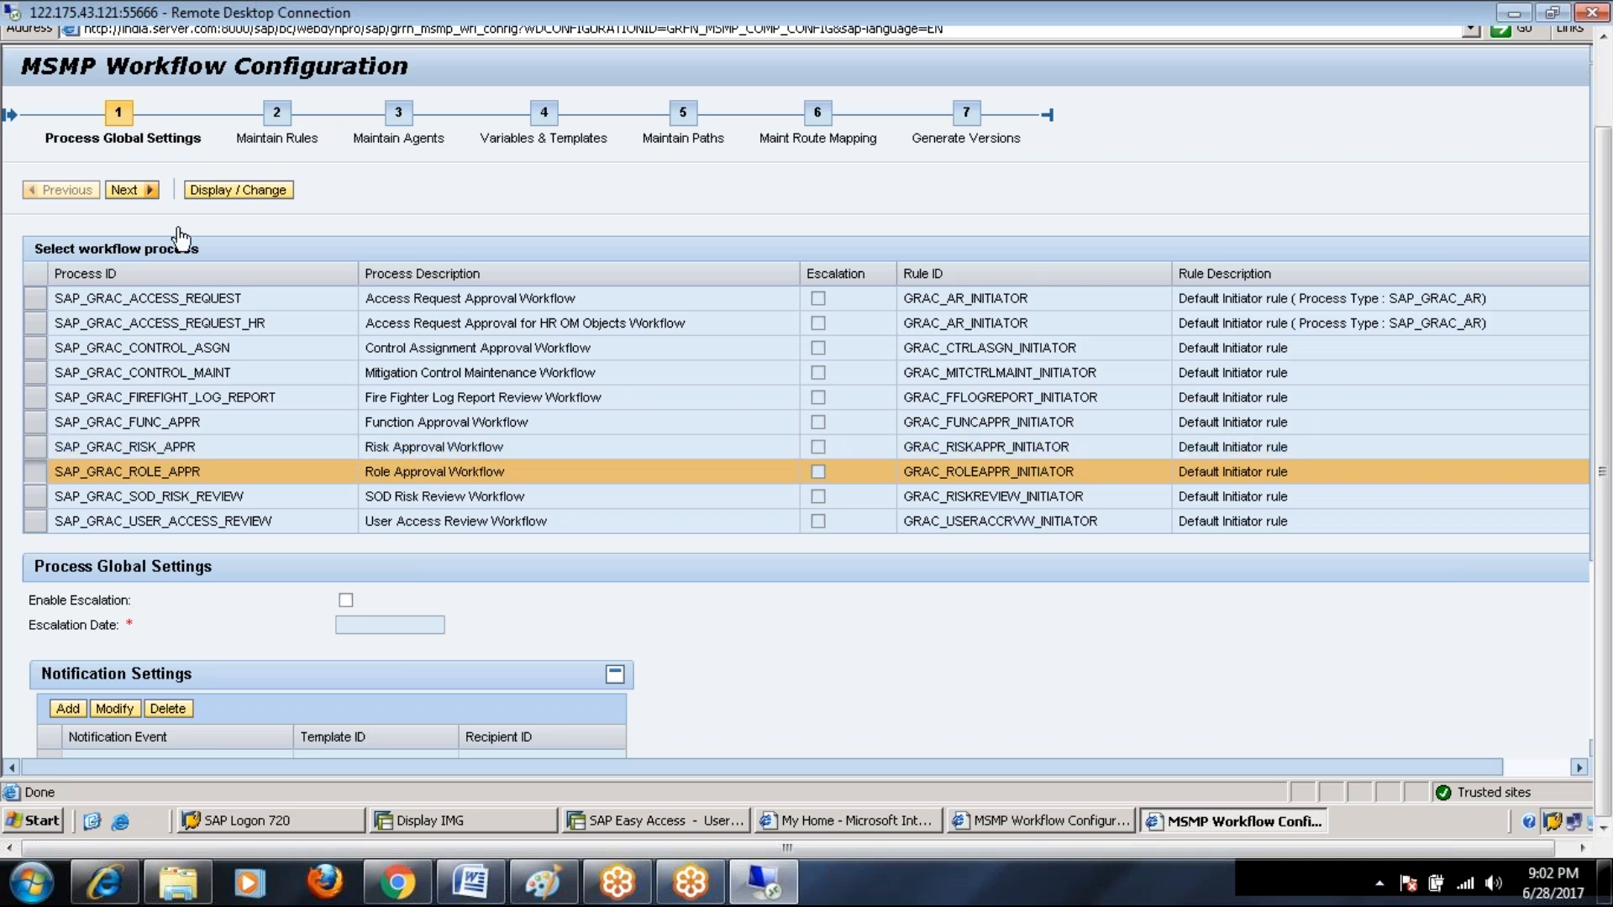
click(126, 190)
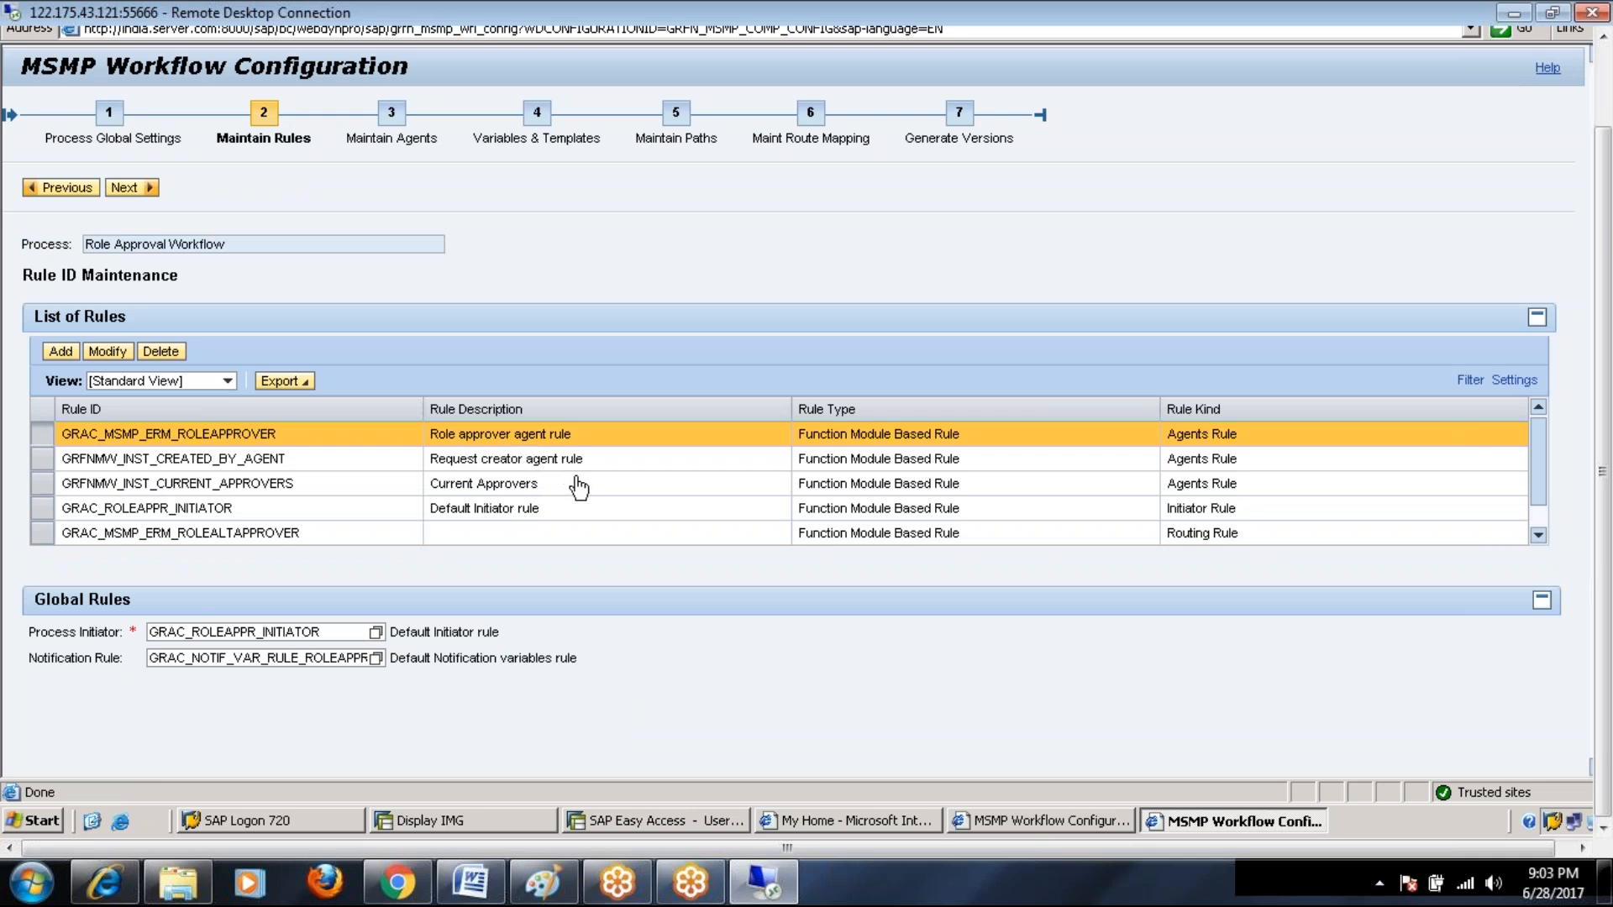
Step: Select the SAP_GRAC_ACCESS_REQUEST process again, compare its global settings with its rules, and end on Maintain Rules
click(110, 114)
click(47, 300)
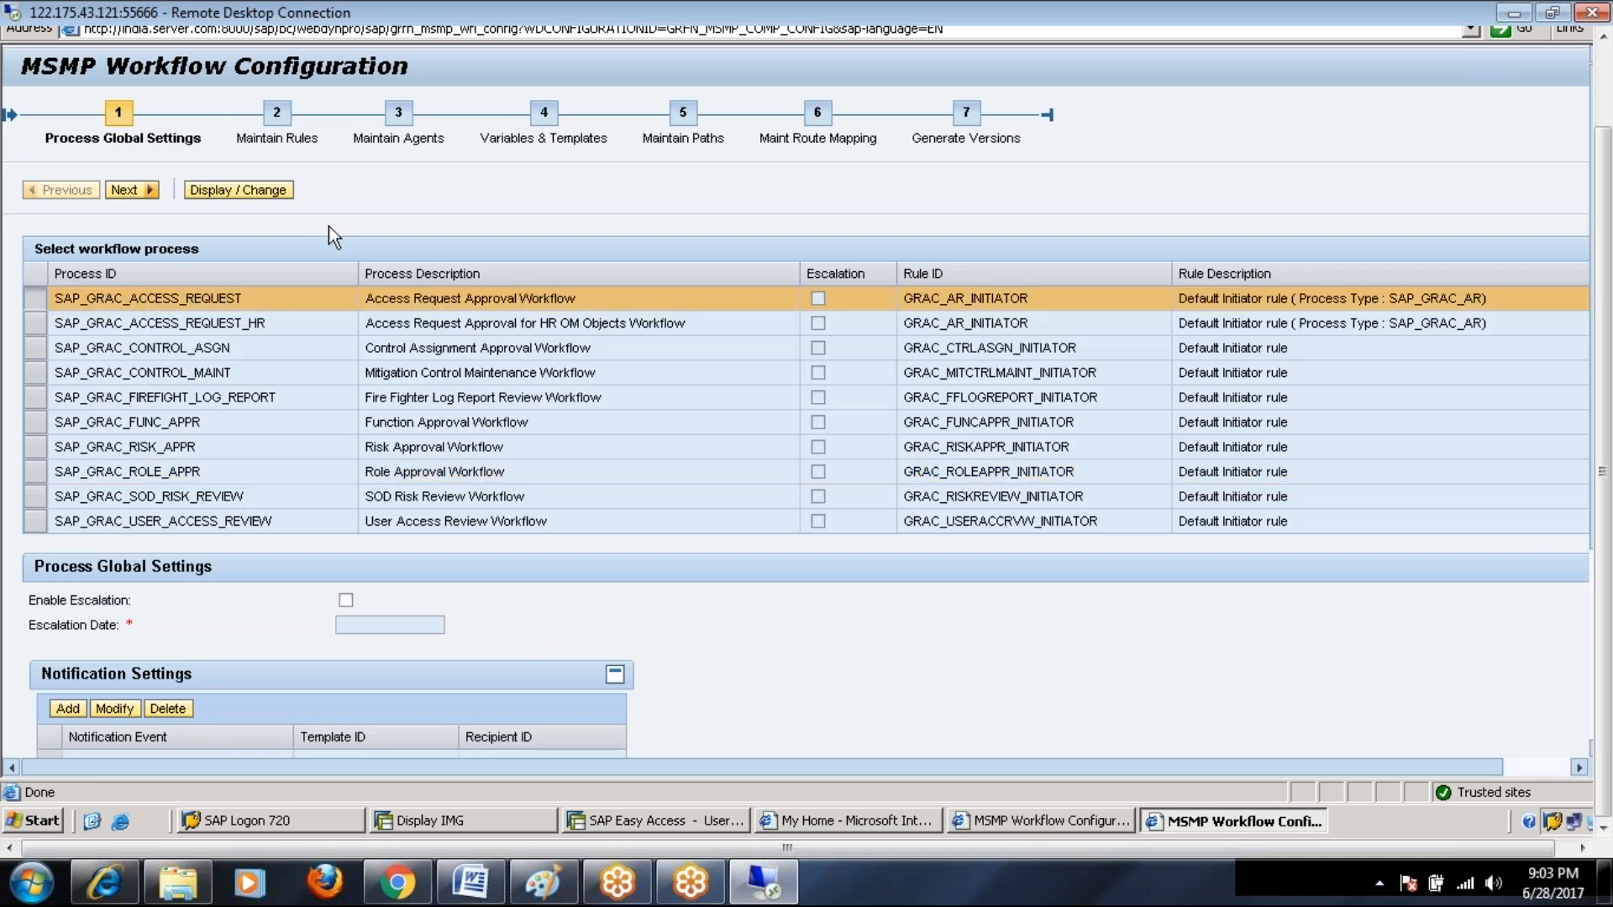
click(276, 116)
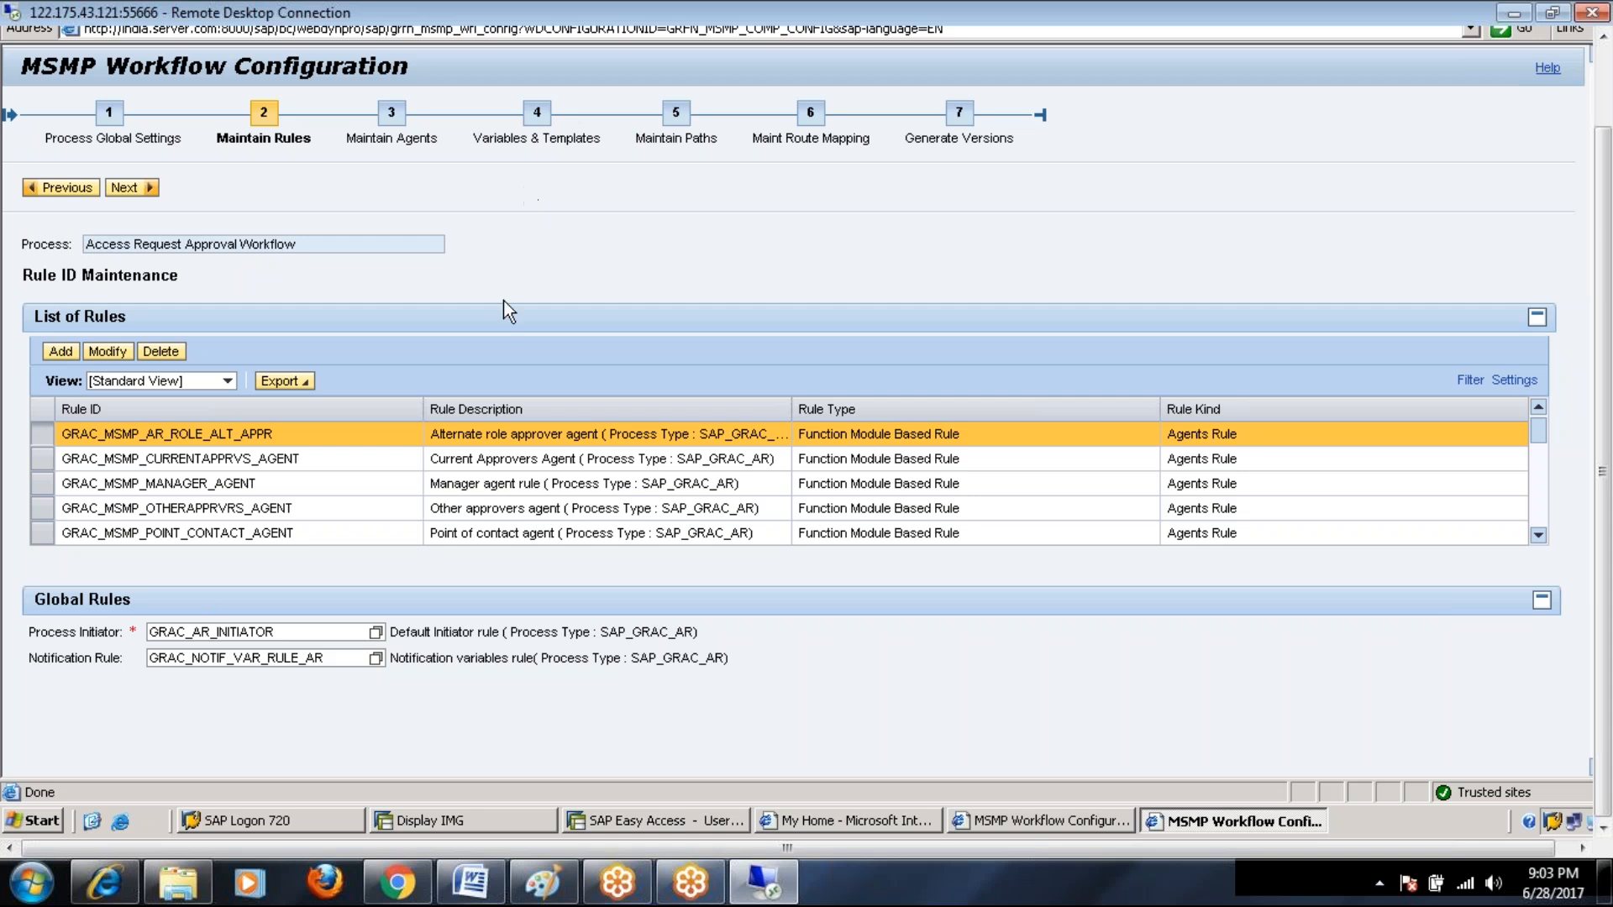
click(126, 140)
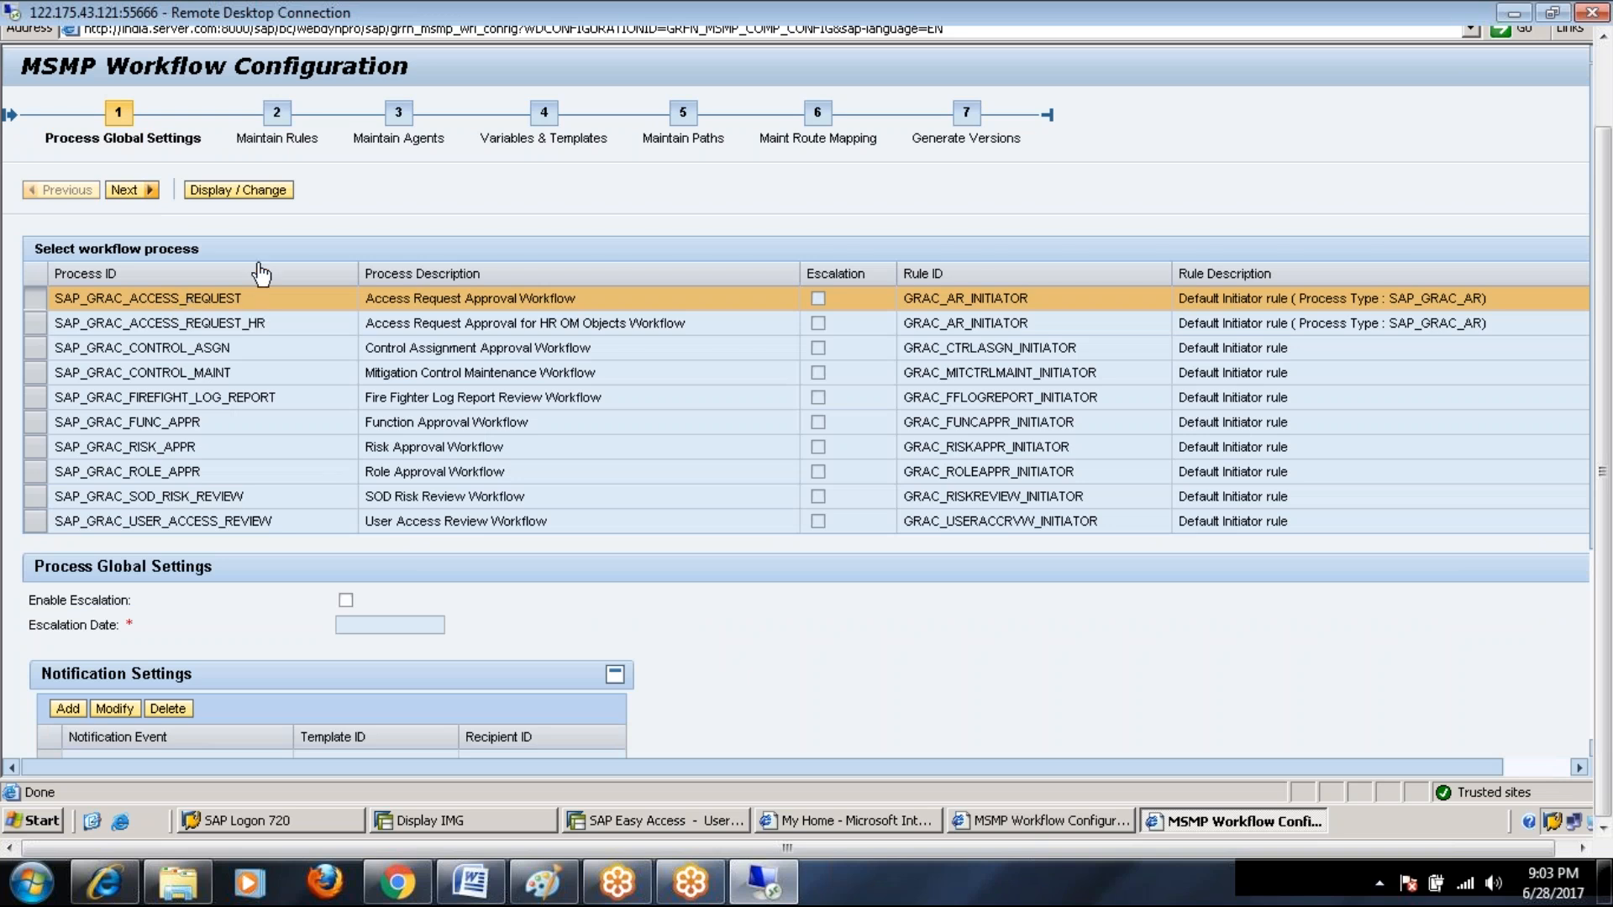
click(277, 121)
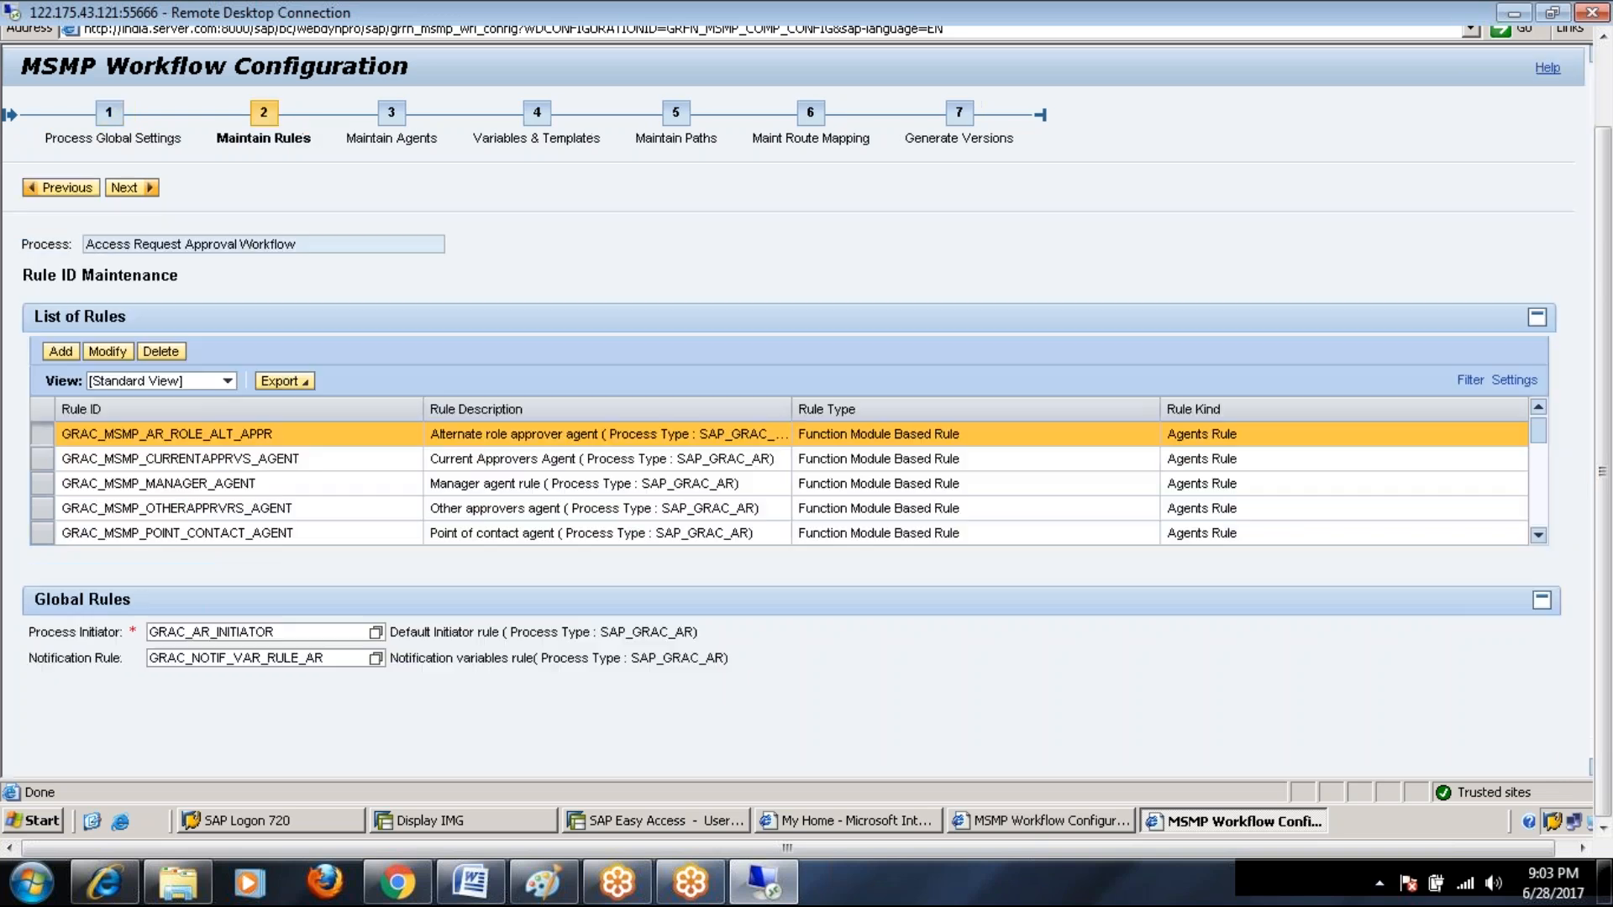
Step: Open the Maintain Agents stage, check the Agent Rule definition in the ARM Word notes, selecting "Approver", and return to the configuration
click(391, 135)
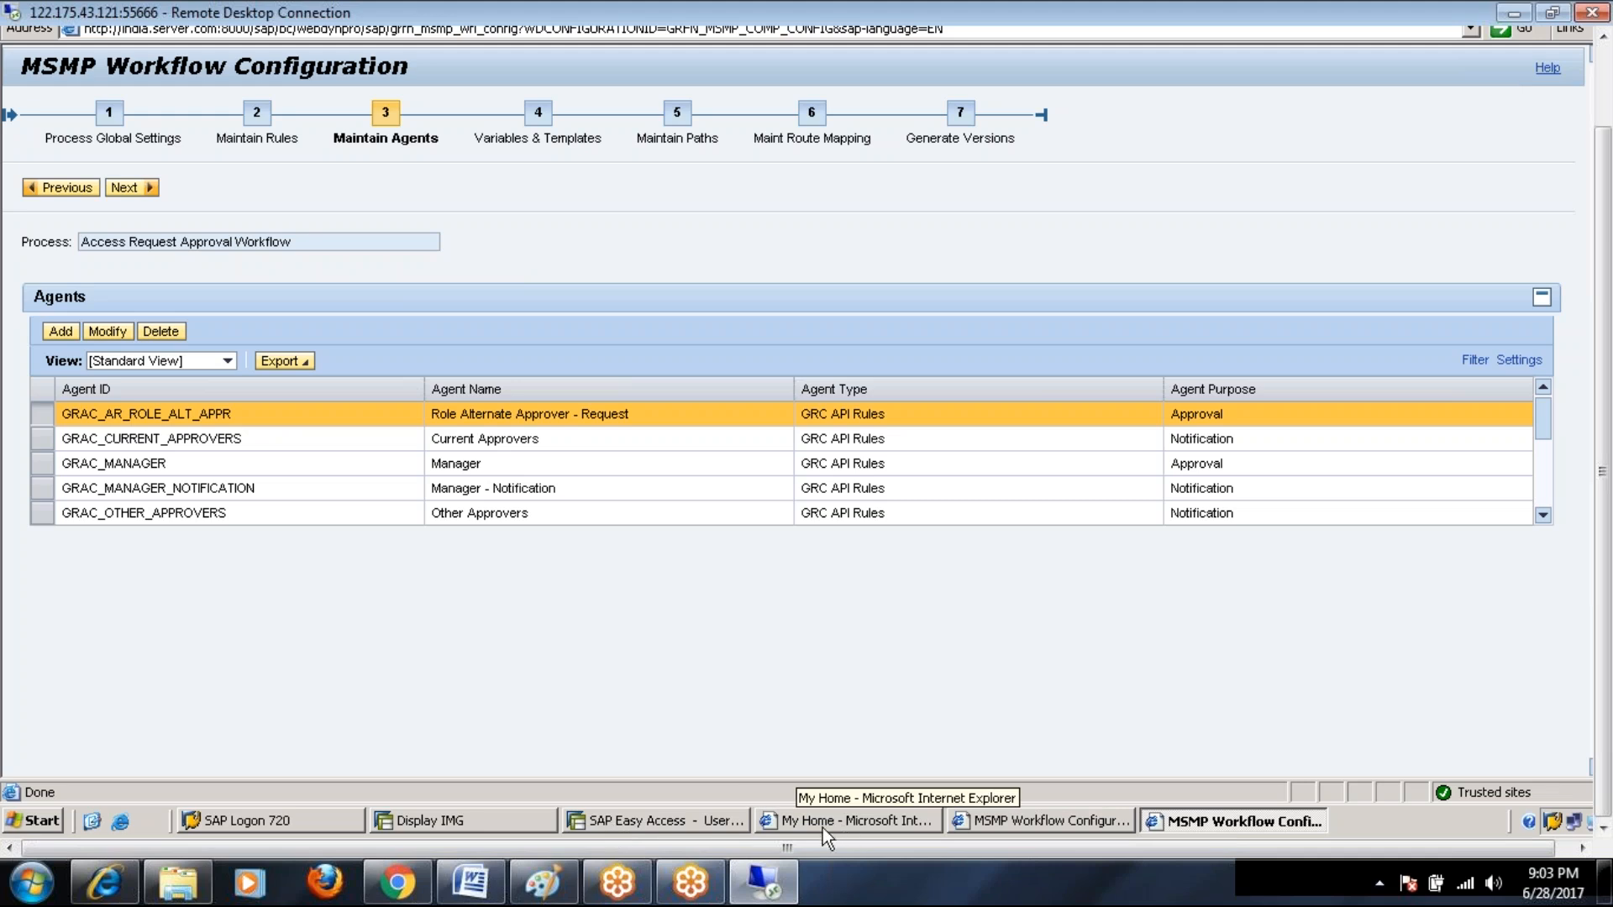
click(471, 882)
scroll(672, 629, up, 20)
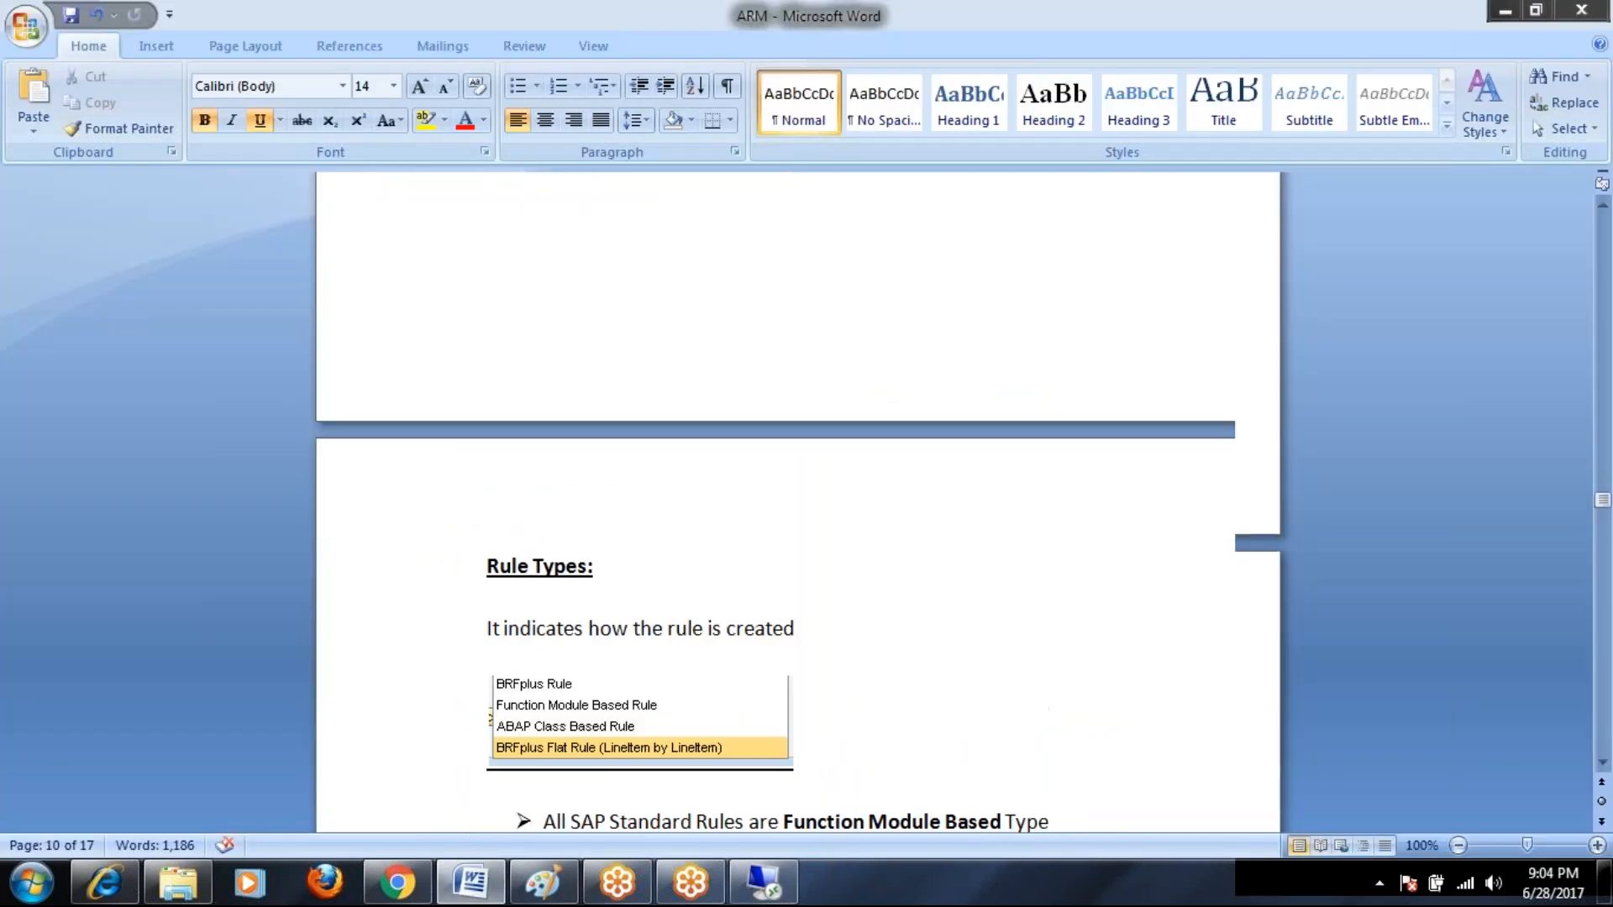
scroll(672, 628, up, 15)
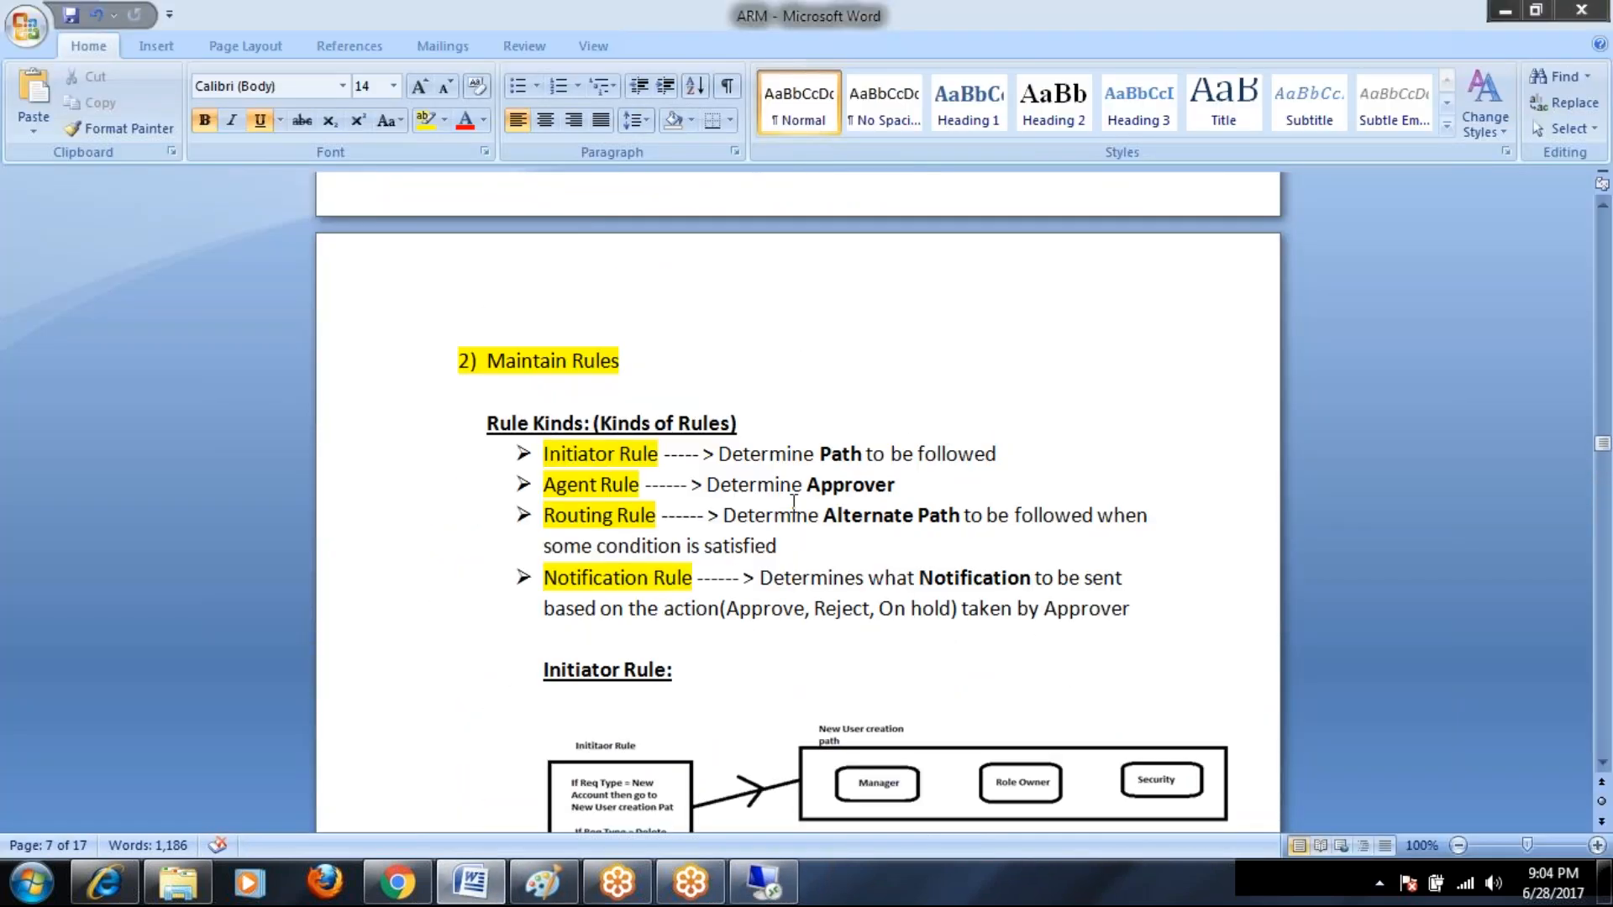
drag(809, 487, 910, 487)
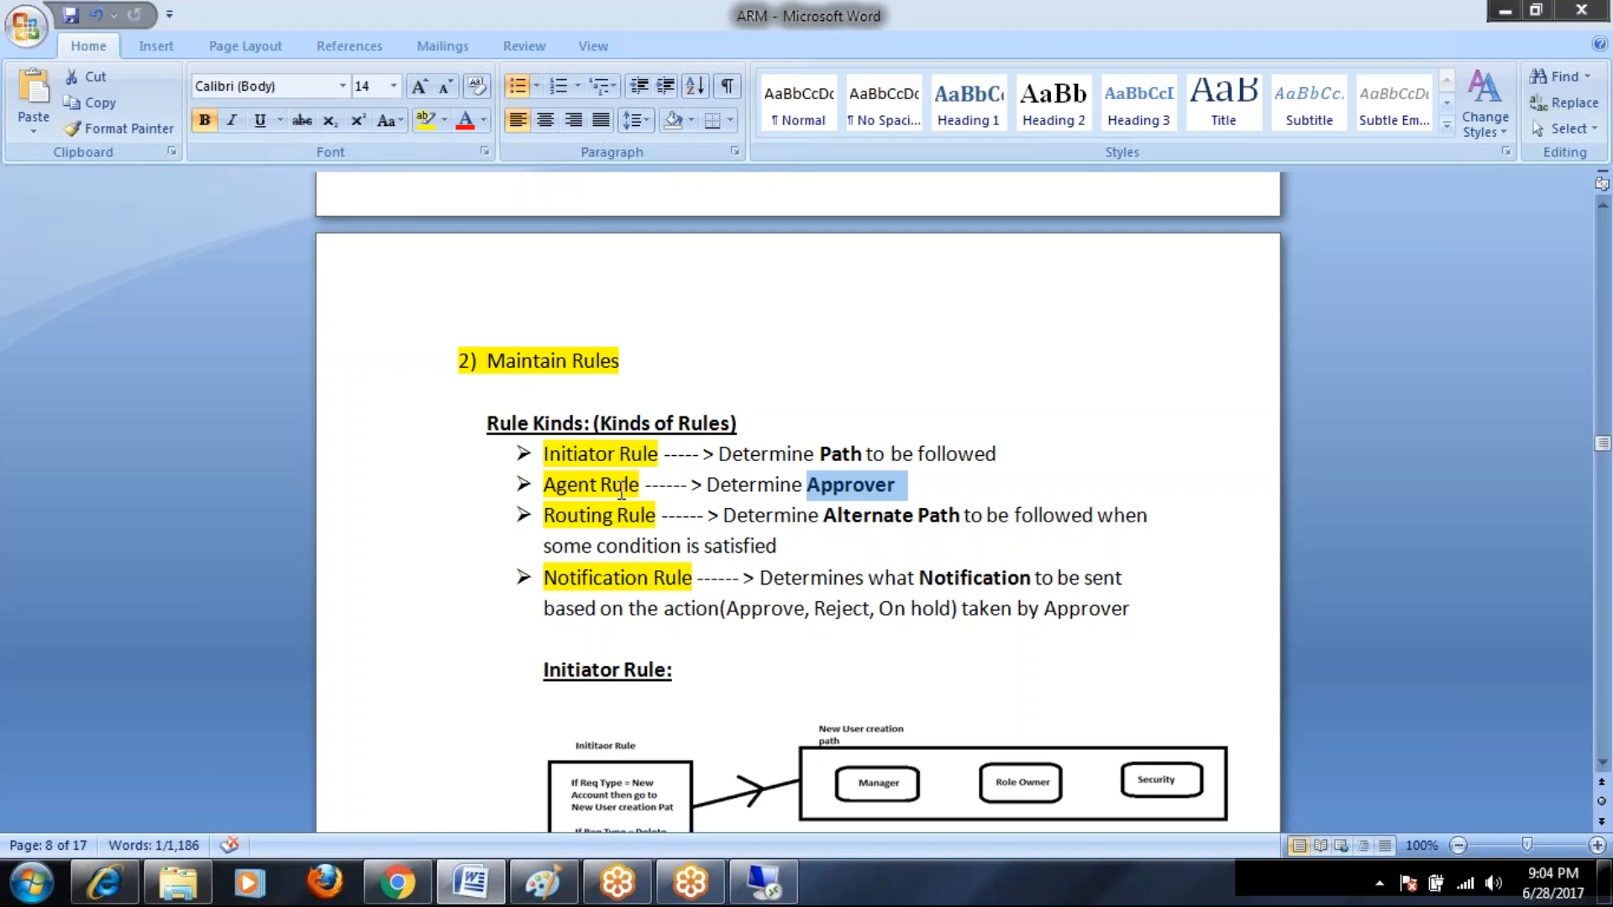
key(alt+Tab)
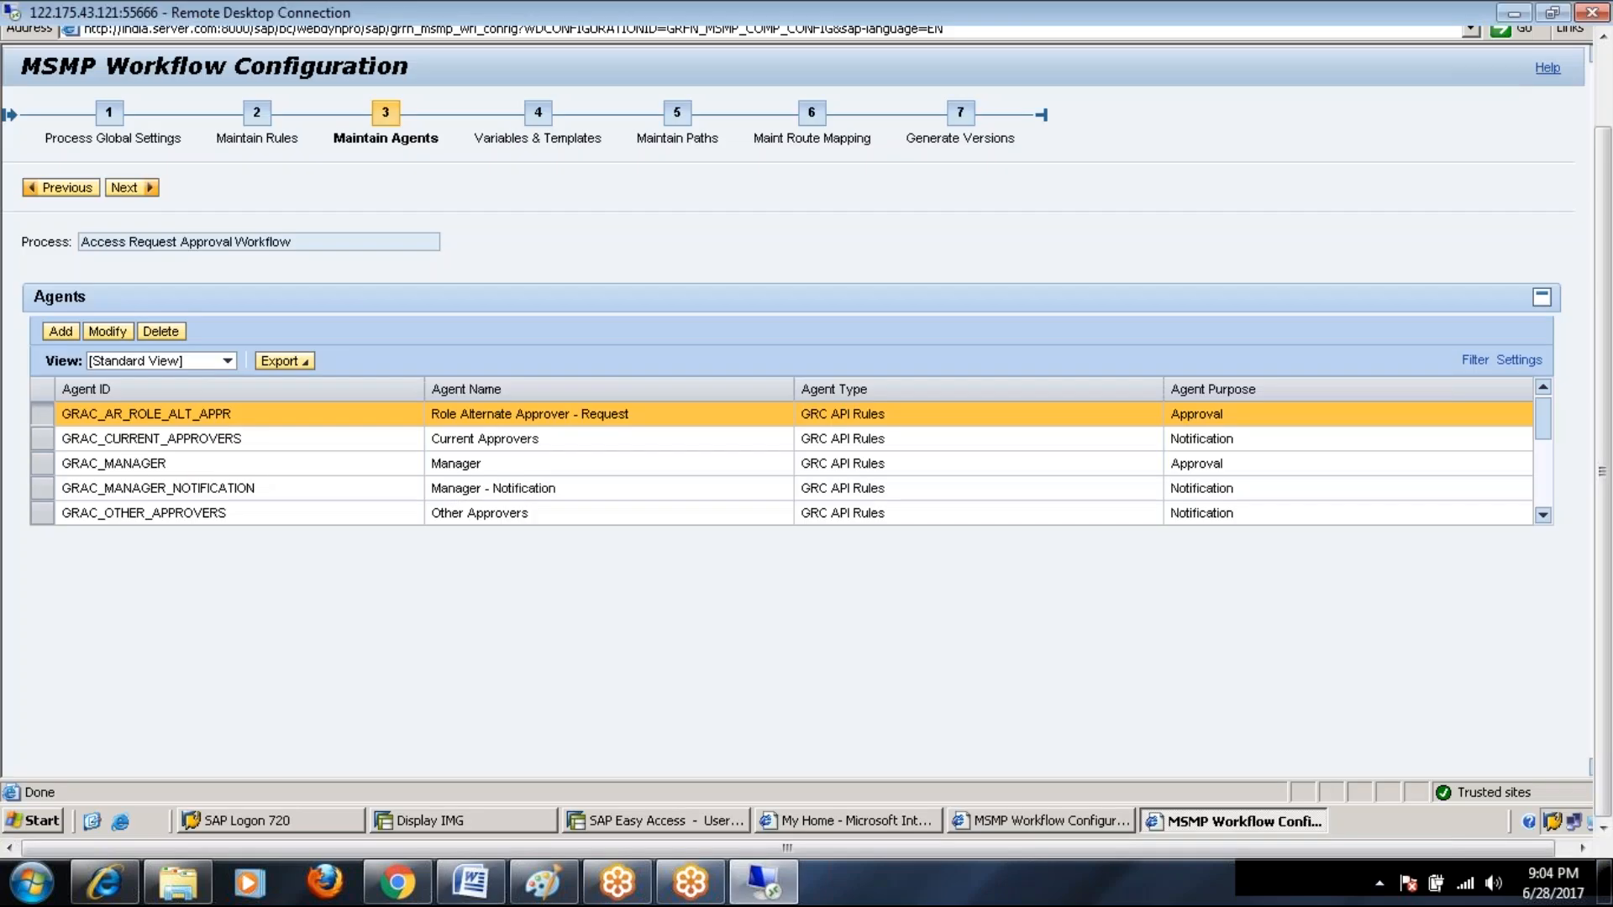
Step: Examine the purposes of the agents in the list, comparing Manager with Manager - Notification and ending on GRAC_REQUESTER
click(470, 470)
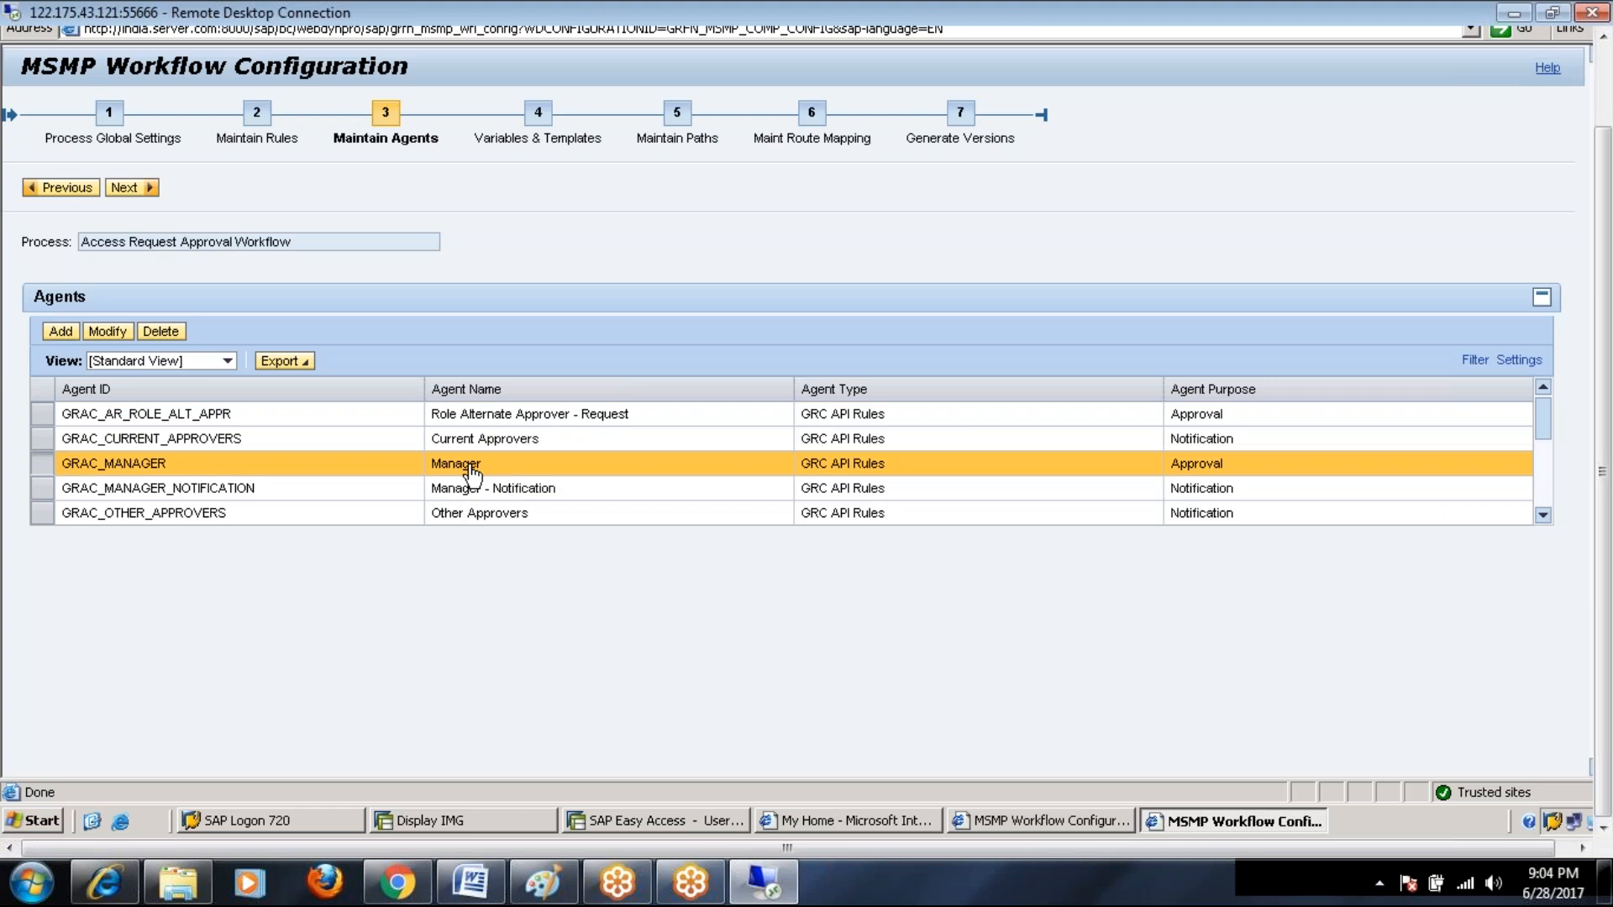
click(470, 496)
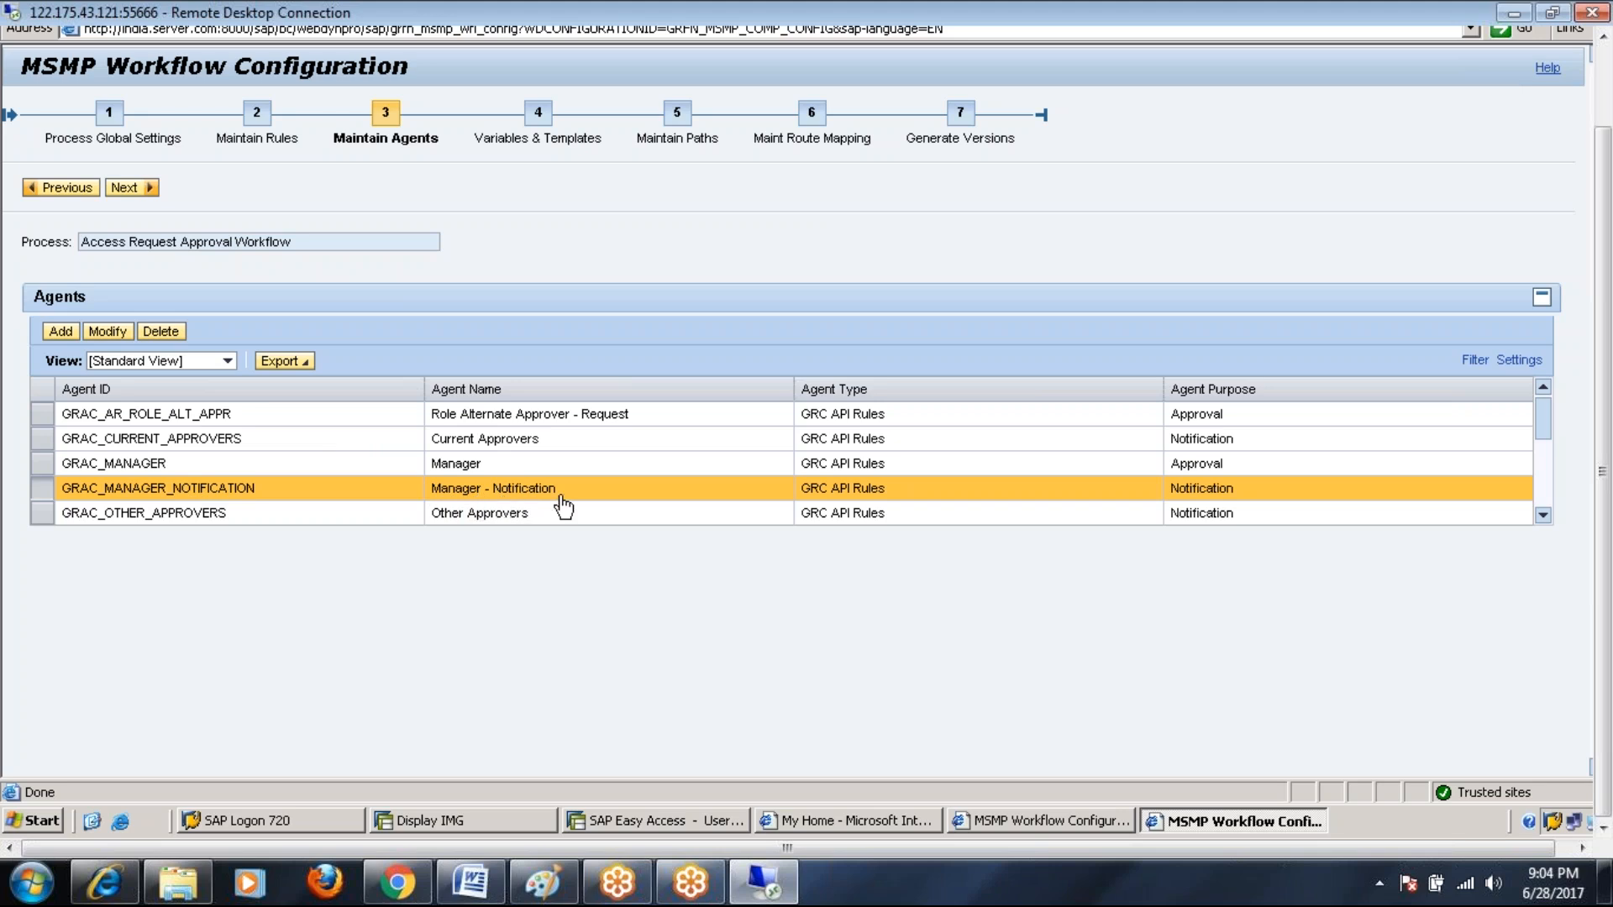
click(453, 472)
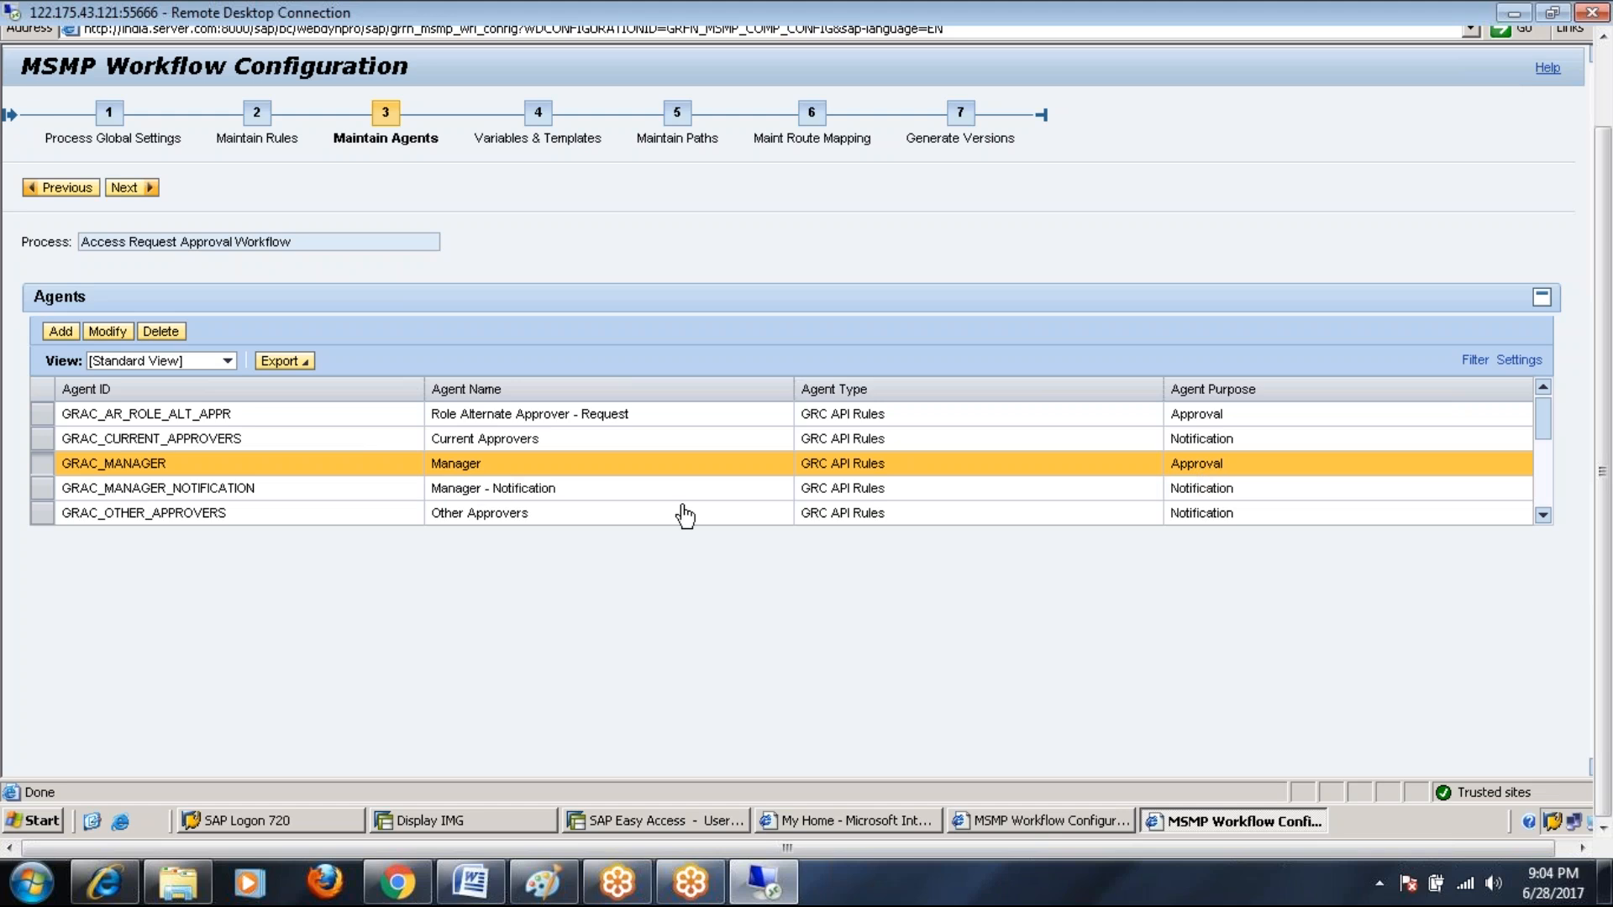
click(495, 498)
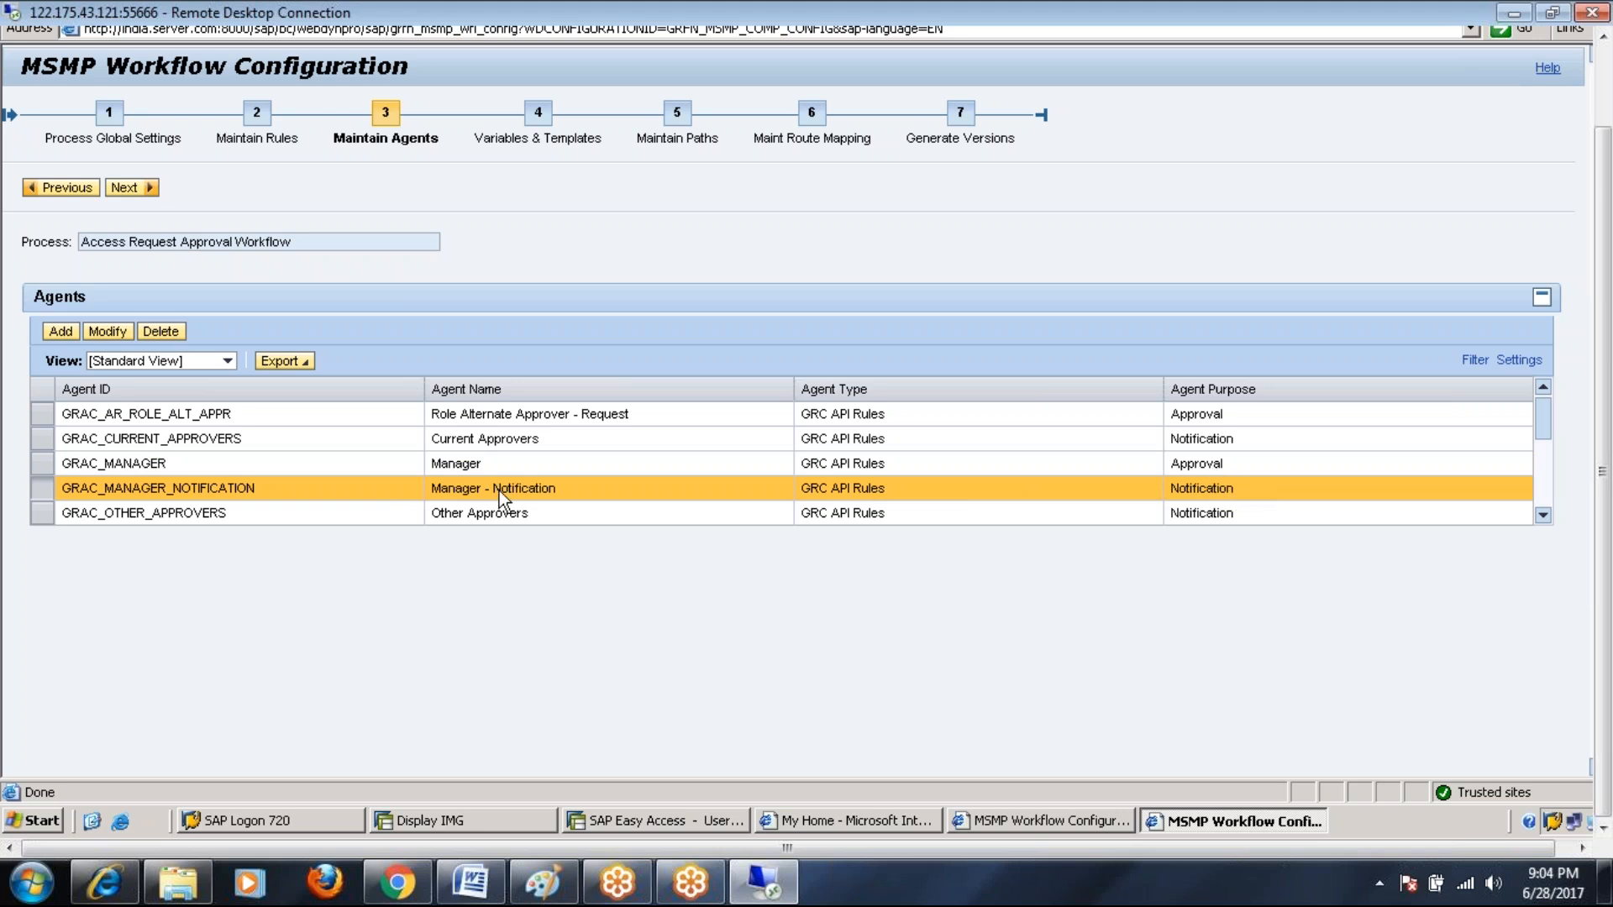
click(488, 418)
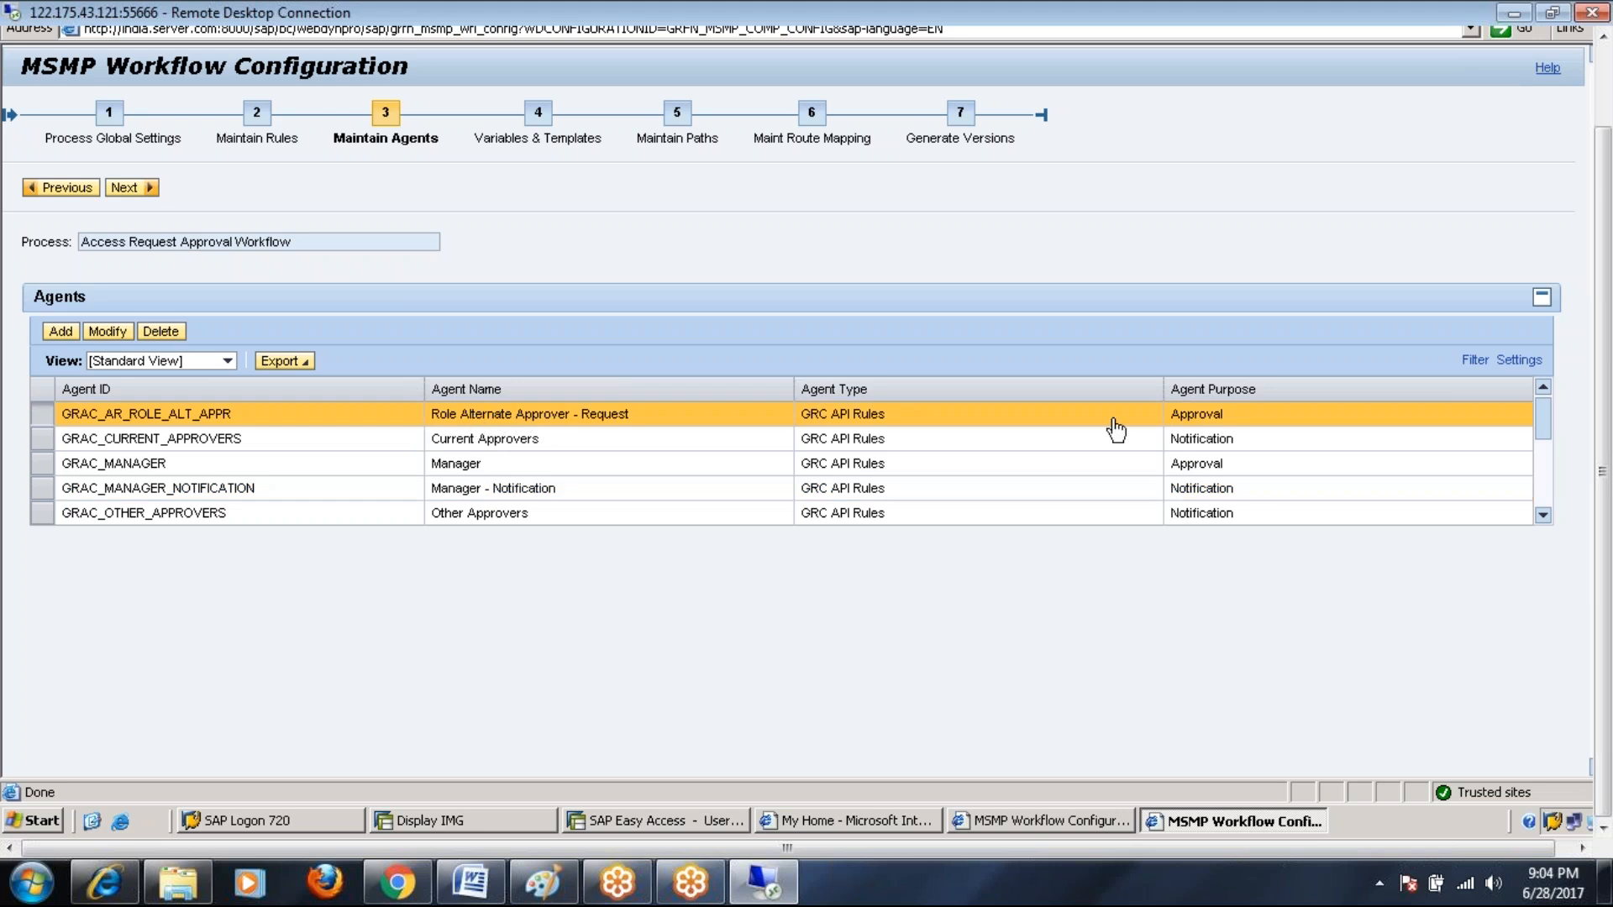
click(475, 445)
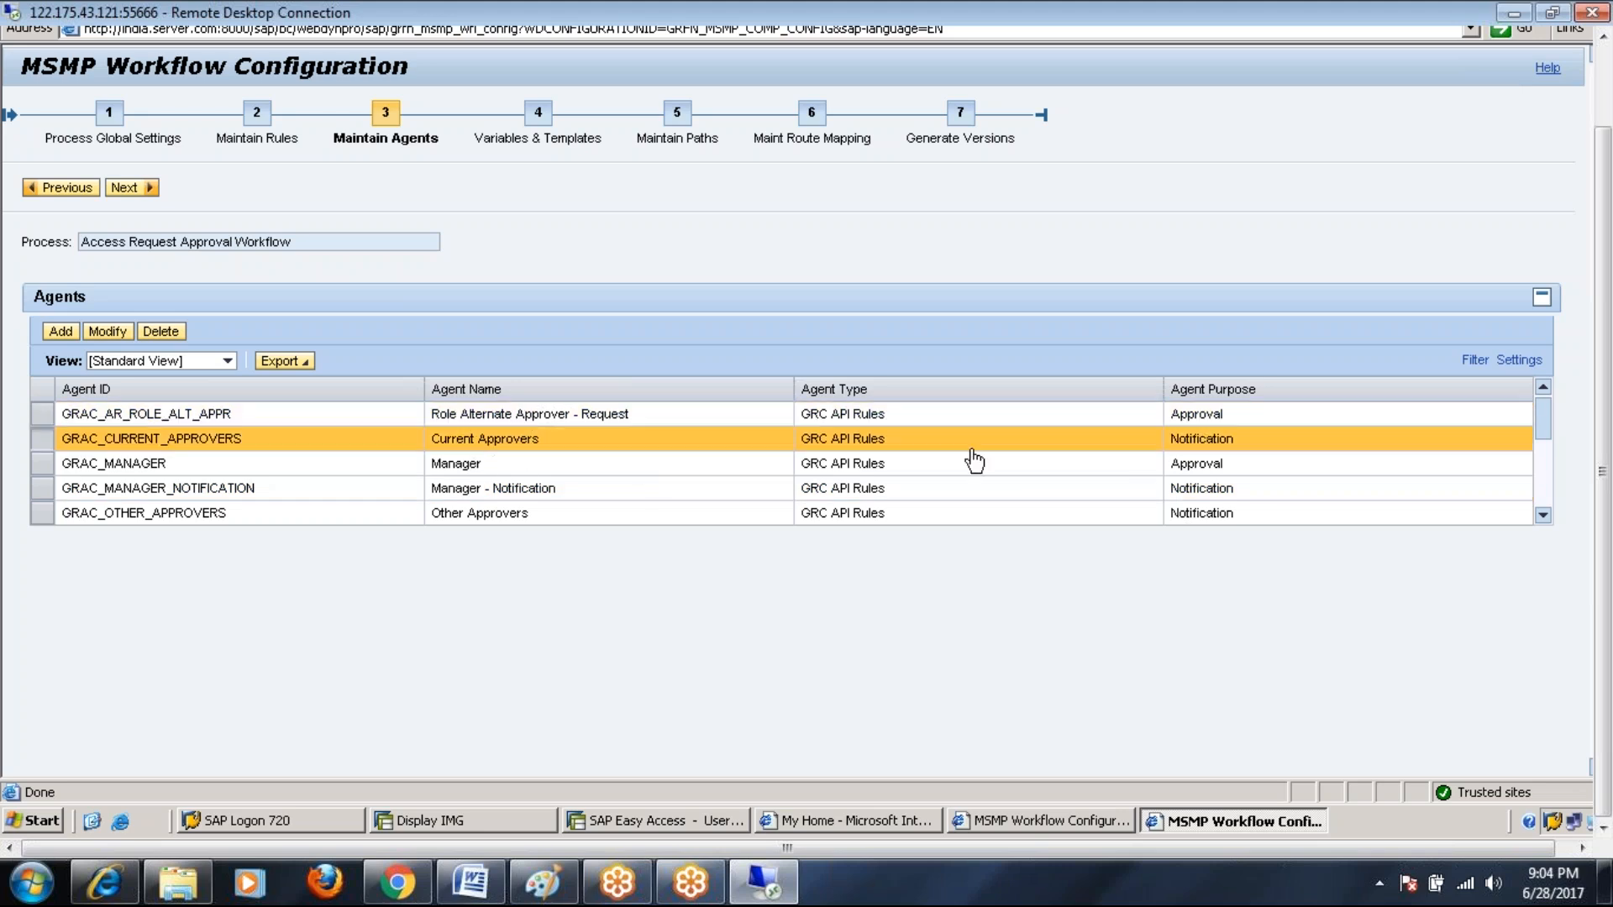
click(1548, 464)
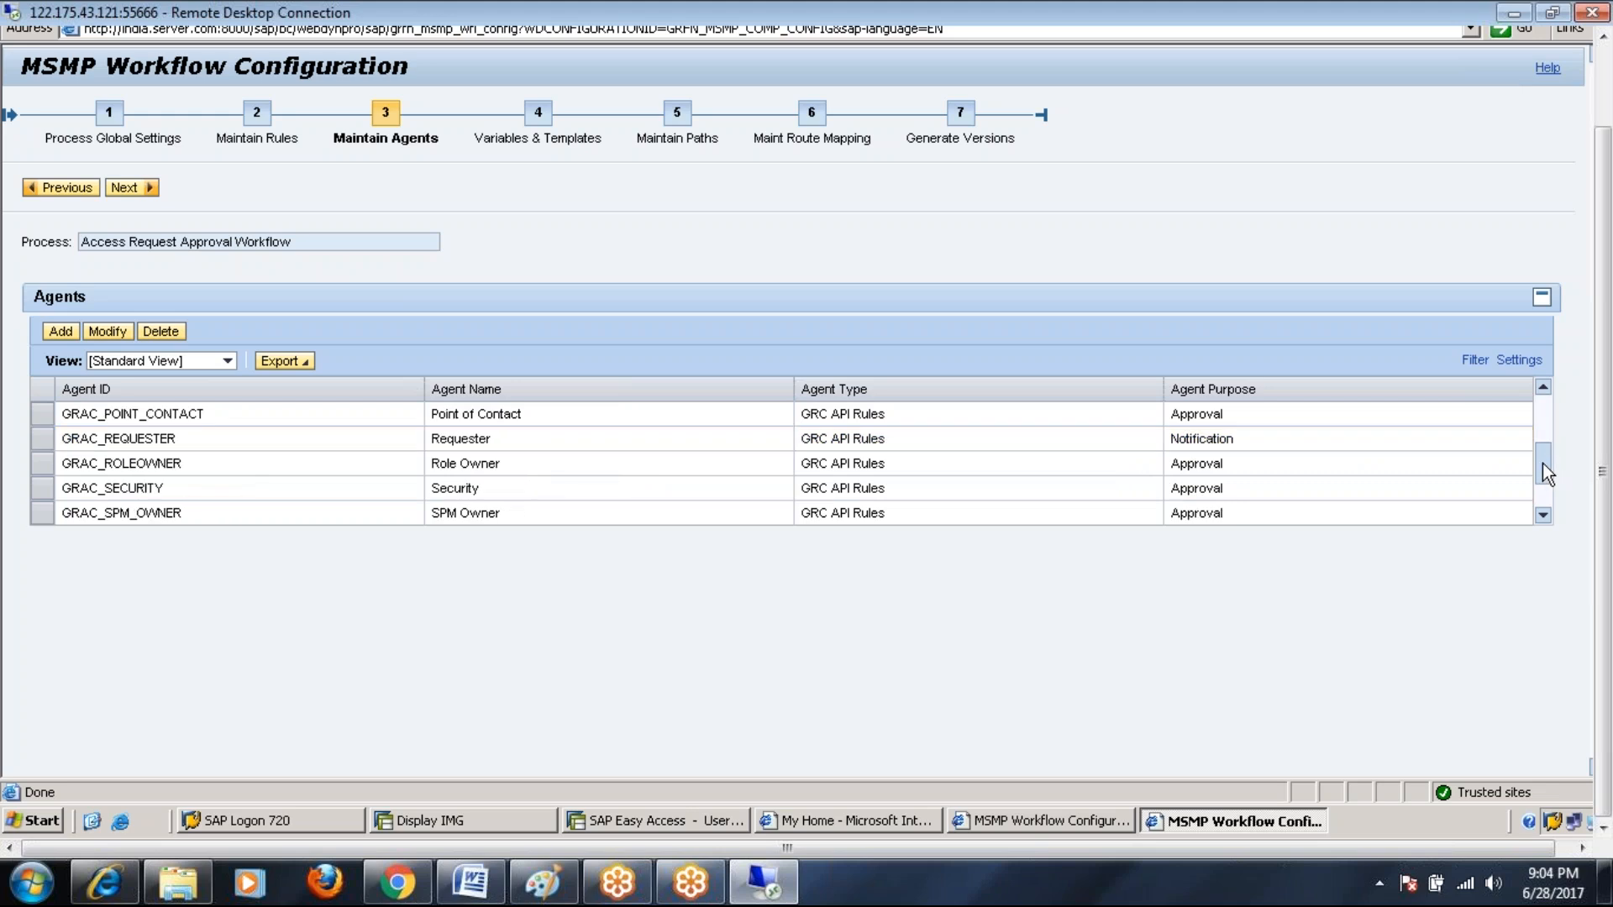
click(458, 444)
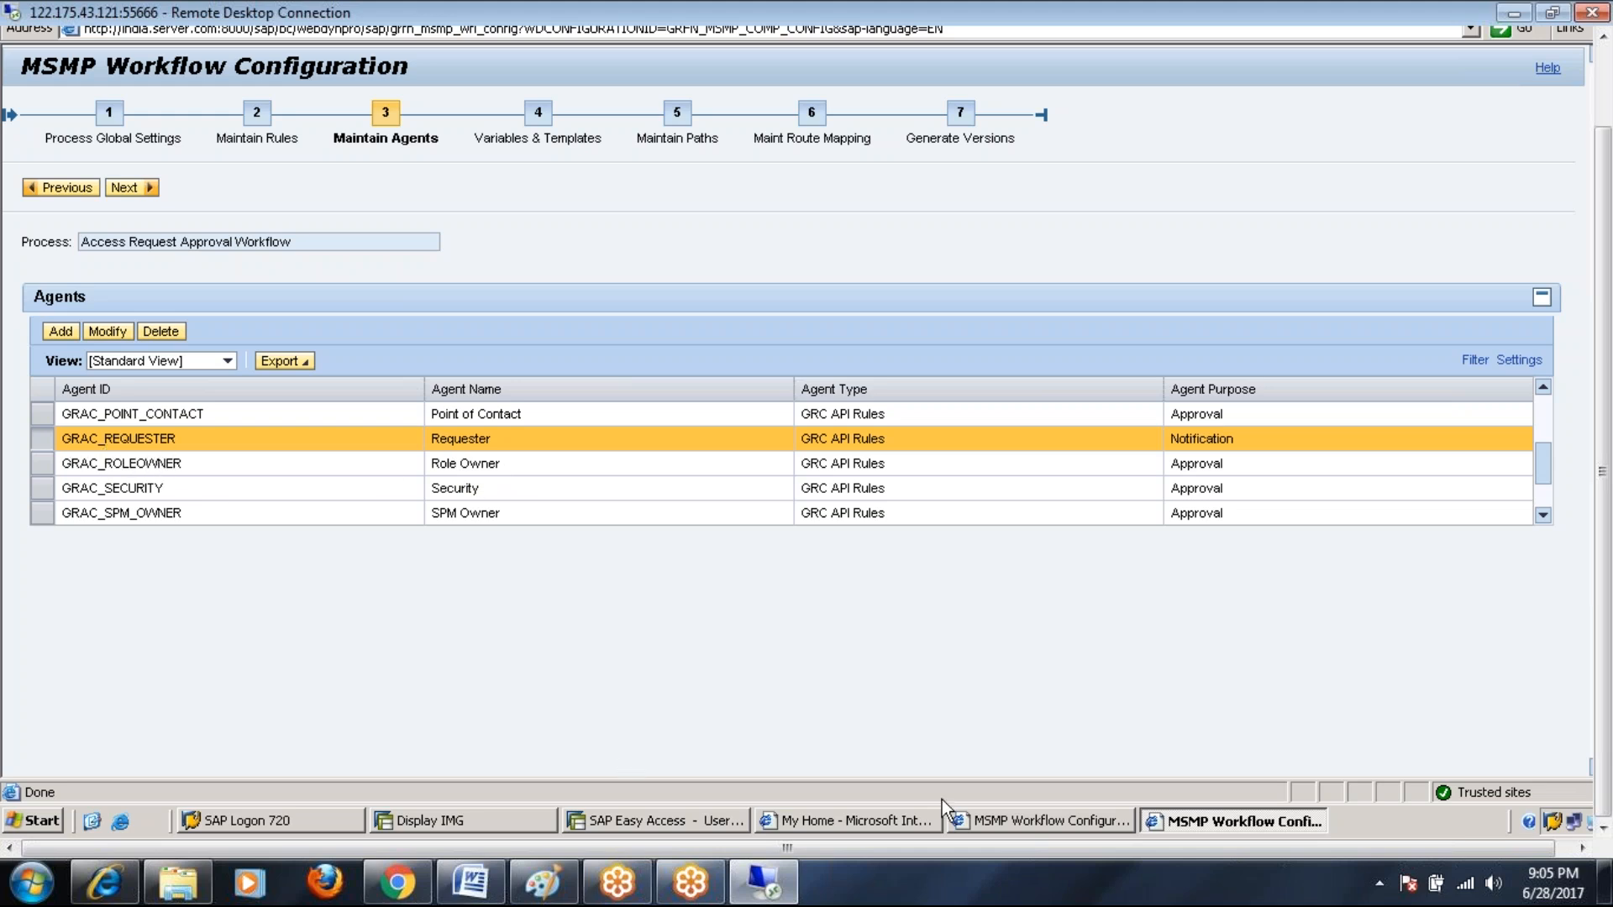
Step: Switch to the Paint diagram and delete the Business Approval box with its label using a rectangular selection
click(540, 884)
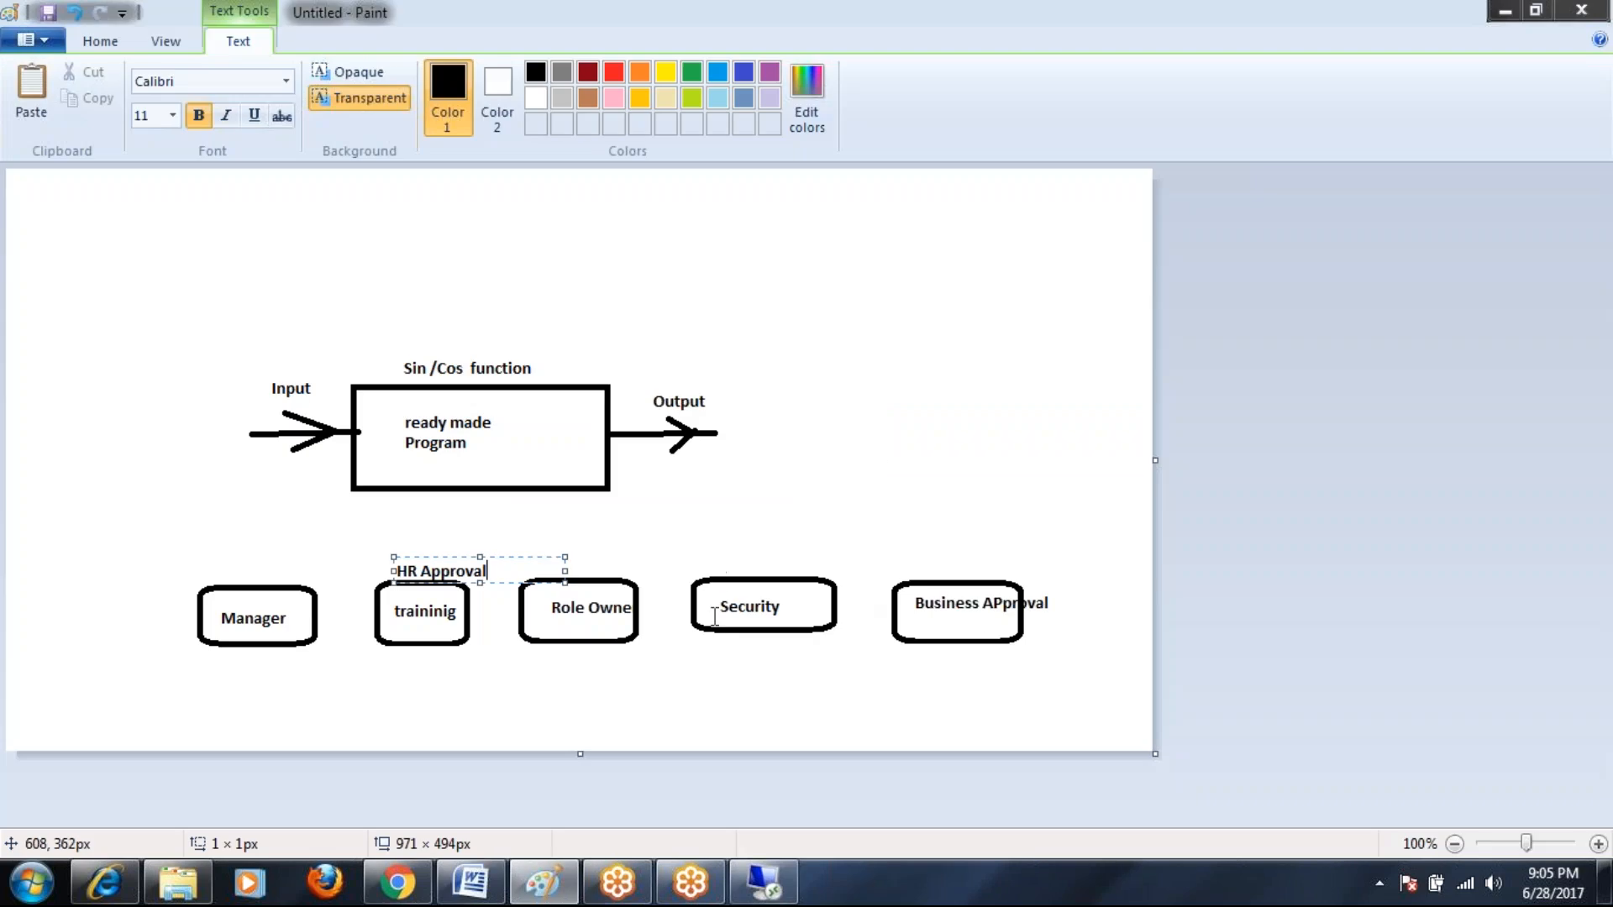
click(98, 41)
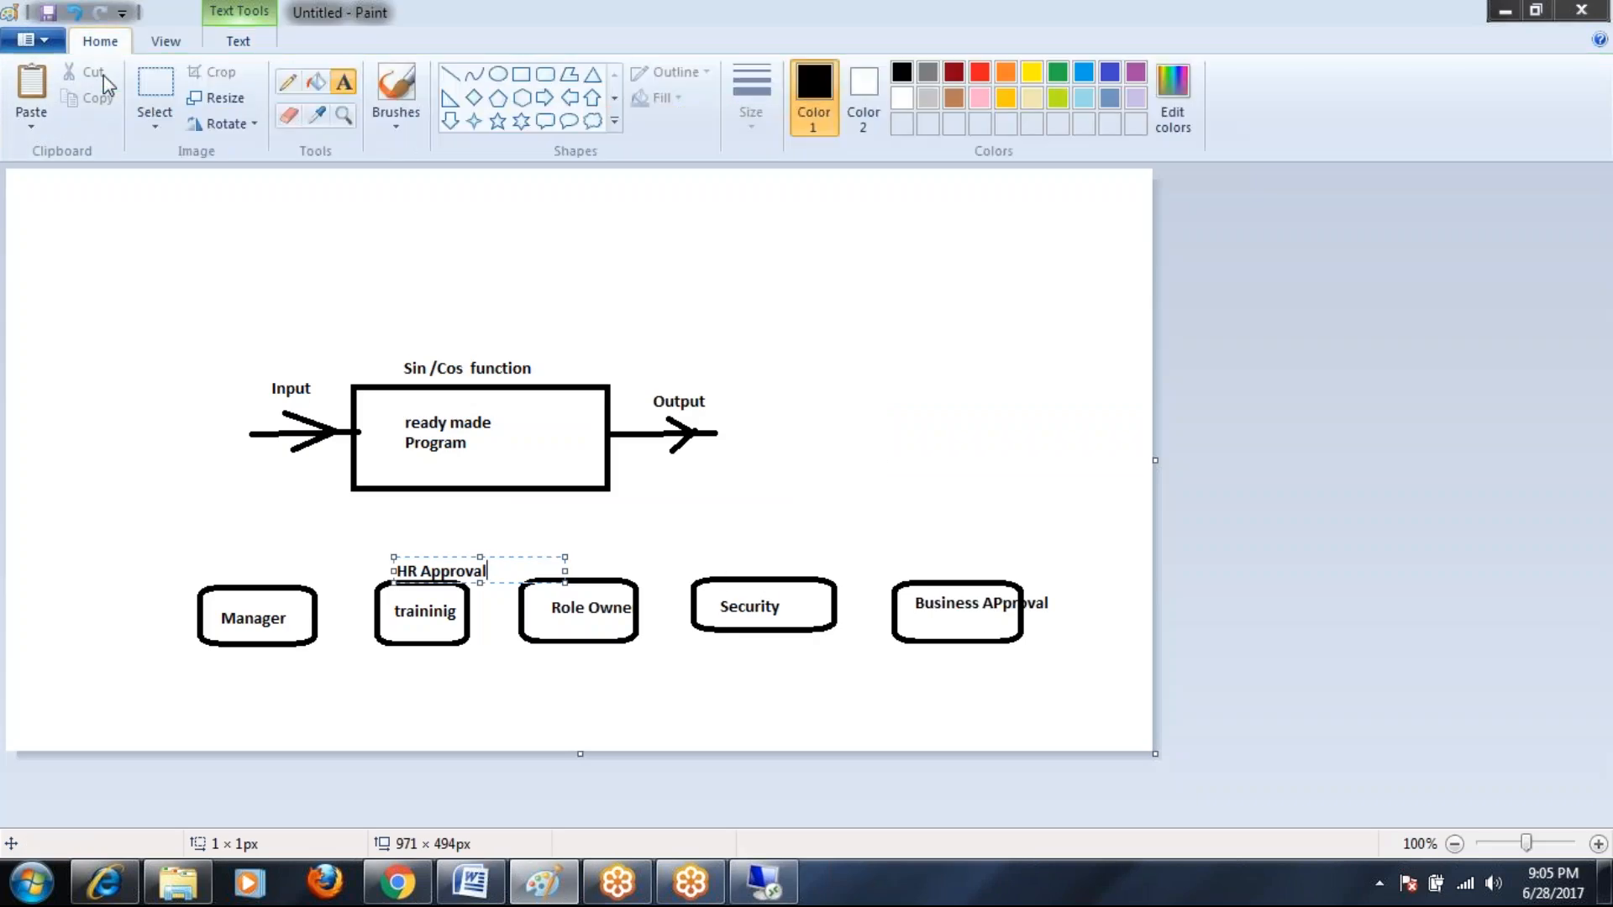
click(155, 130)
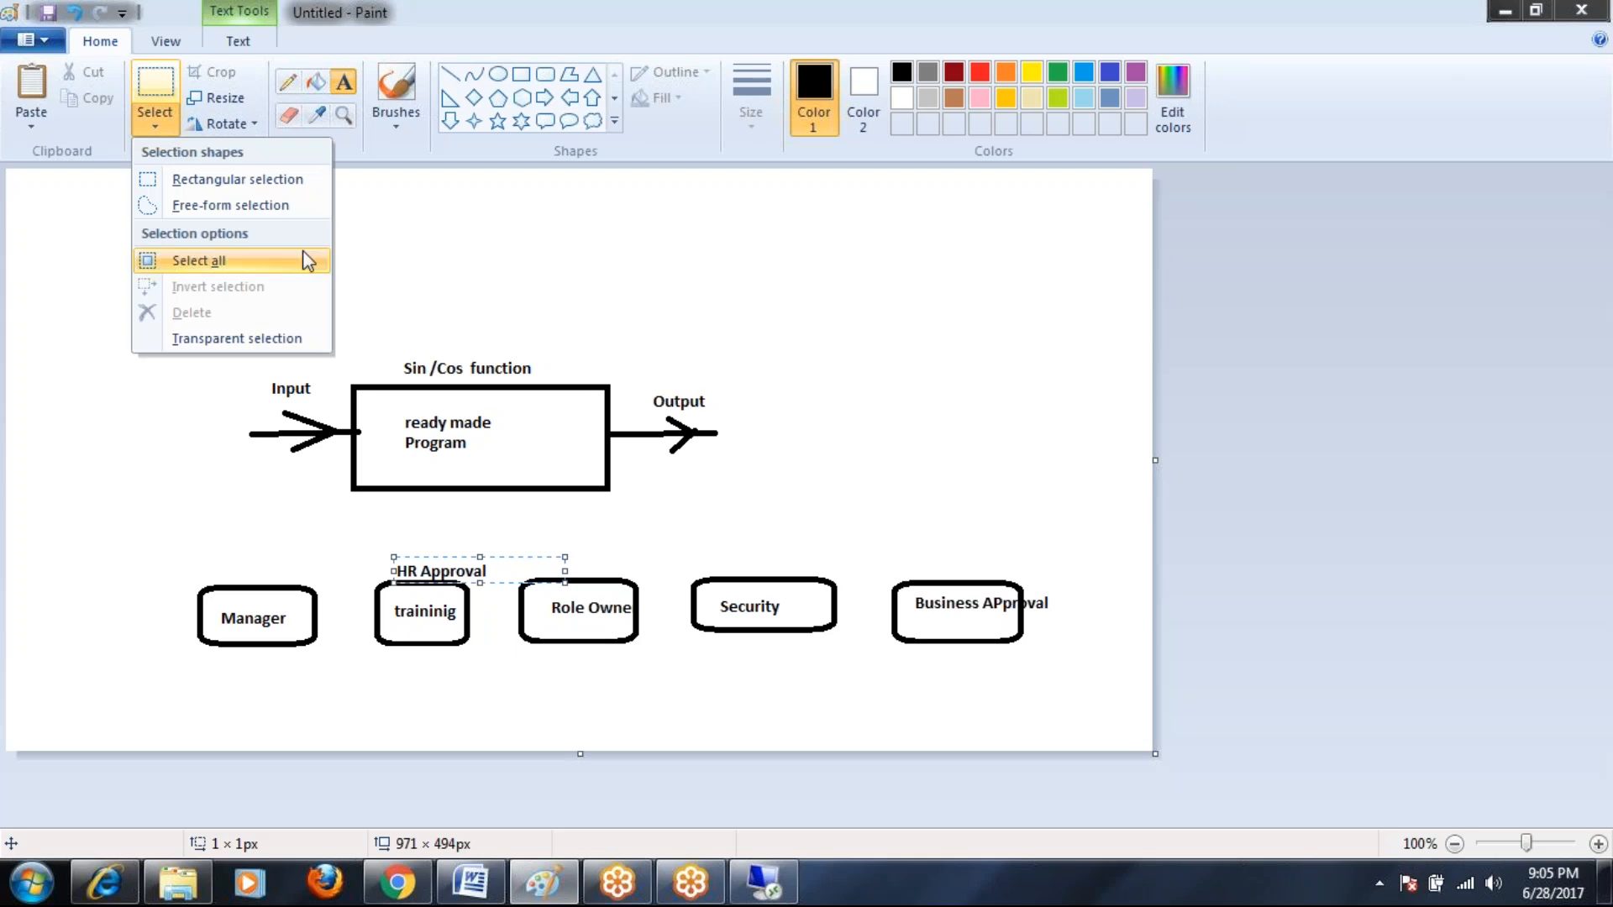
click(238, 179)
drag(874, 558, 1102, 677)
key(Delete)
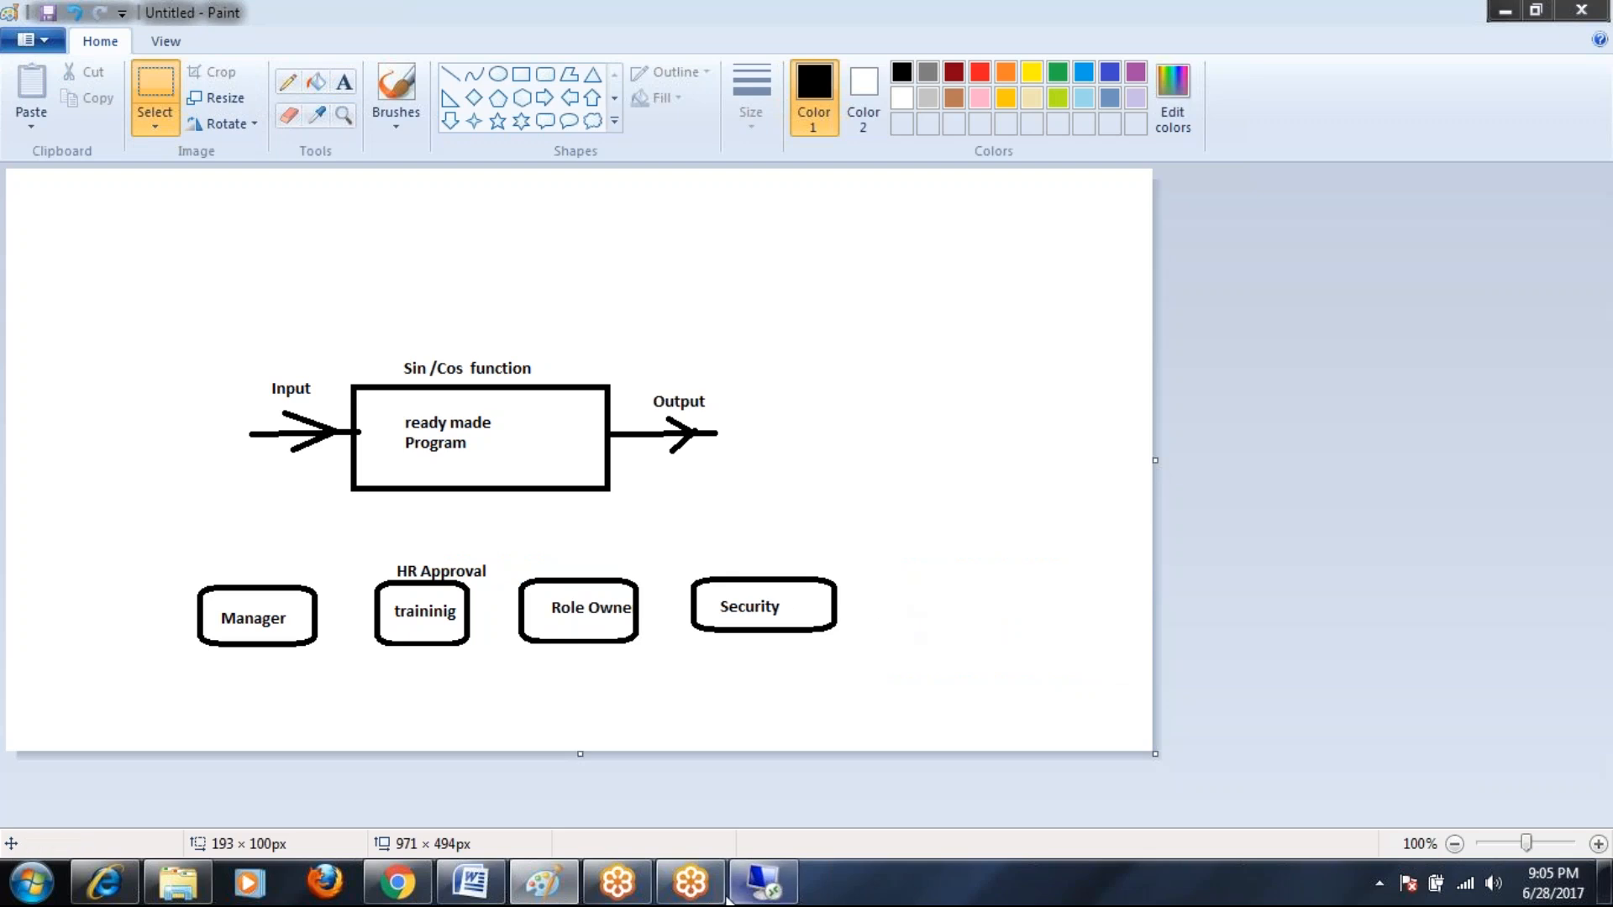
Step: Return to the MSMP configuration, look through the remaining agents to the end of the list, and go back to its beginning
mouse_move(396, 882)
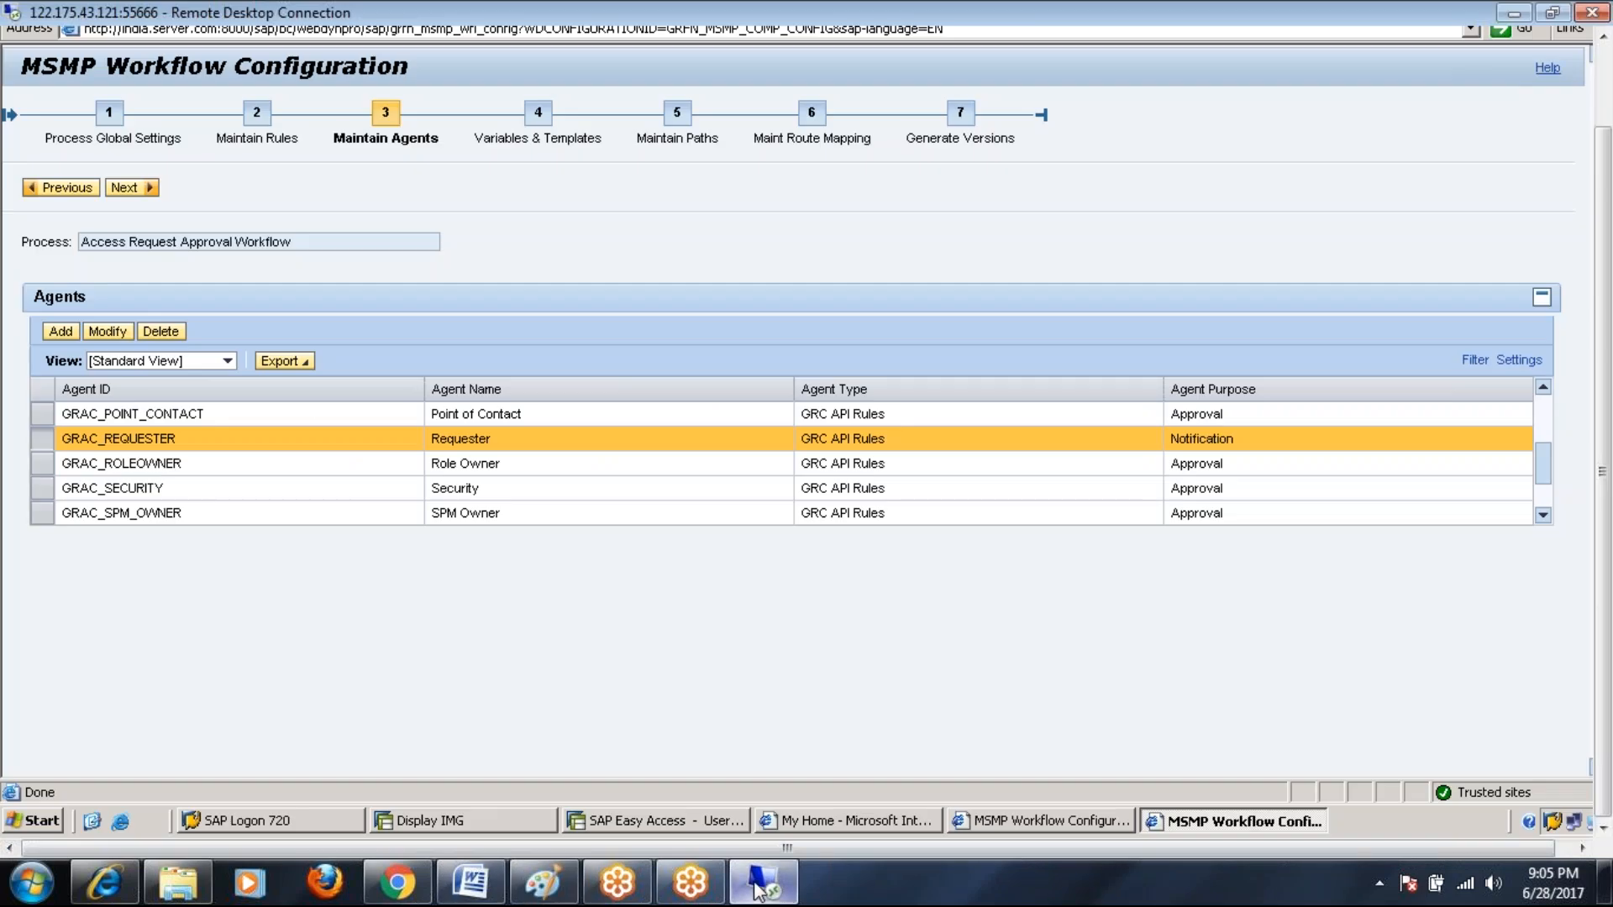
click(763, 882)
click(1544, 514)
click(1543, 514)
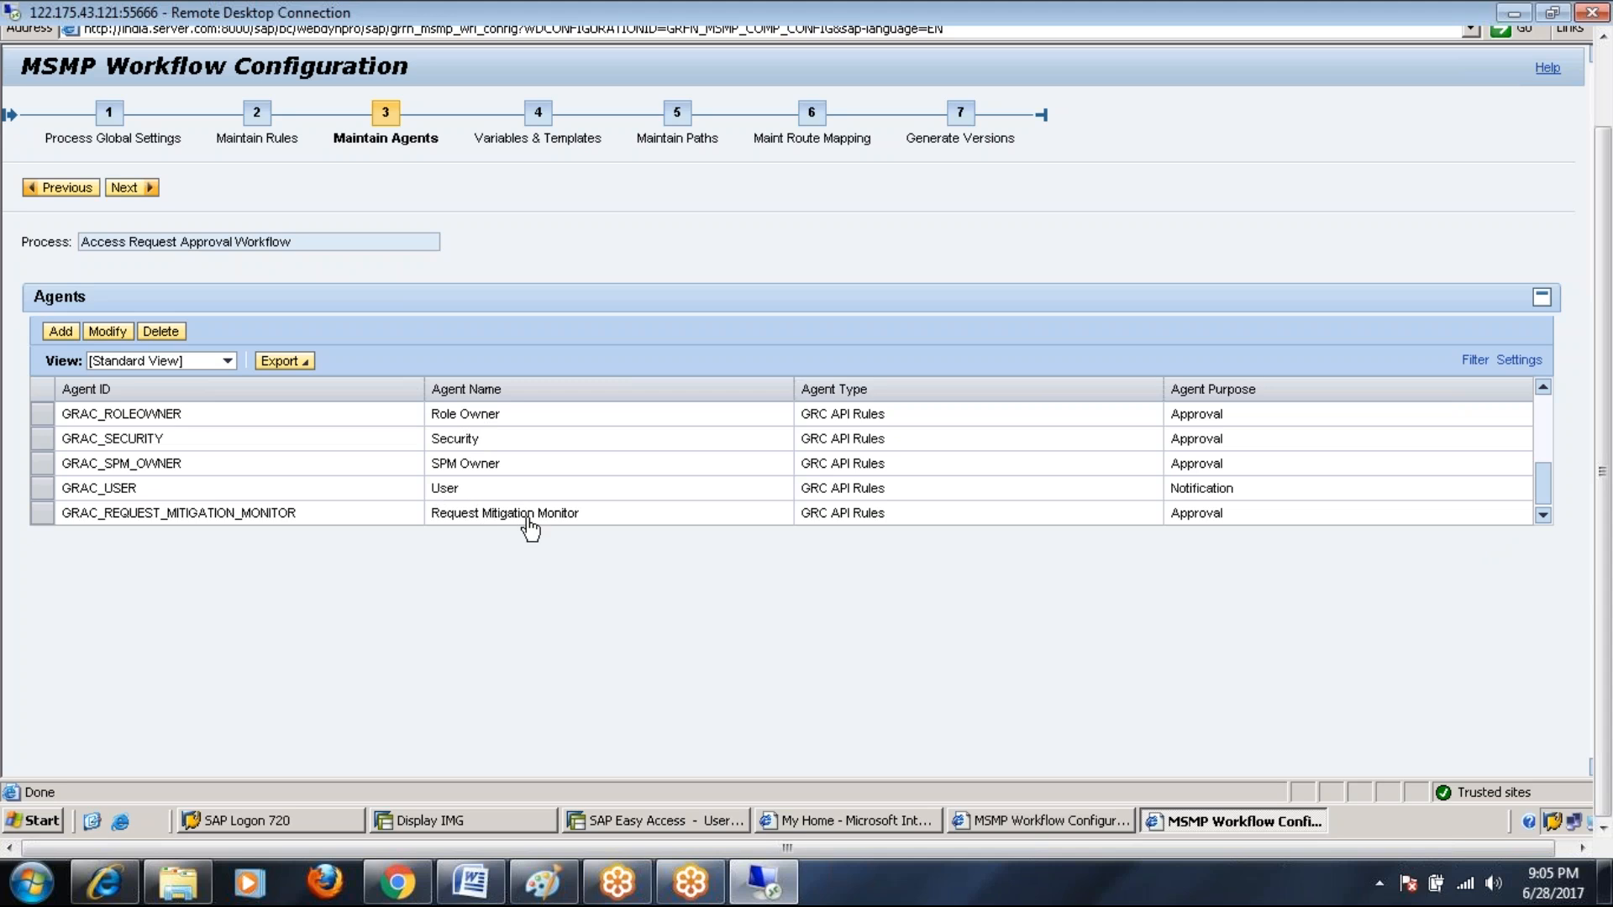
click(1545, 435)
click(1546, 410)
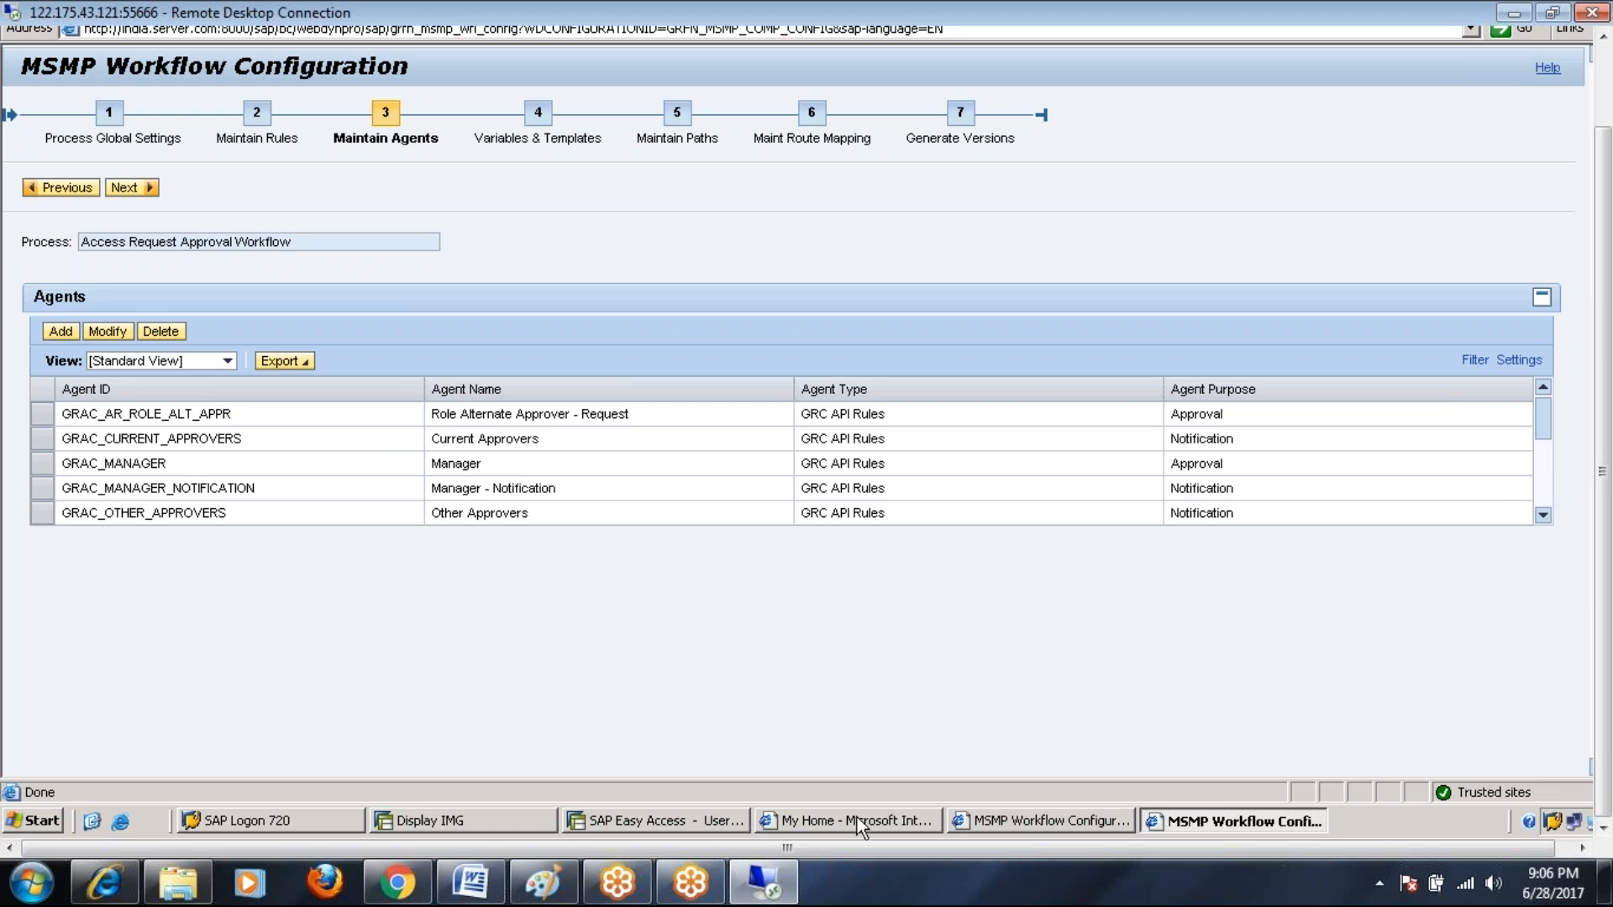
Step: Switch to the ARM Word notes and view the Agent Types explanation in the Maintain Agents section
click(470, 883)
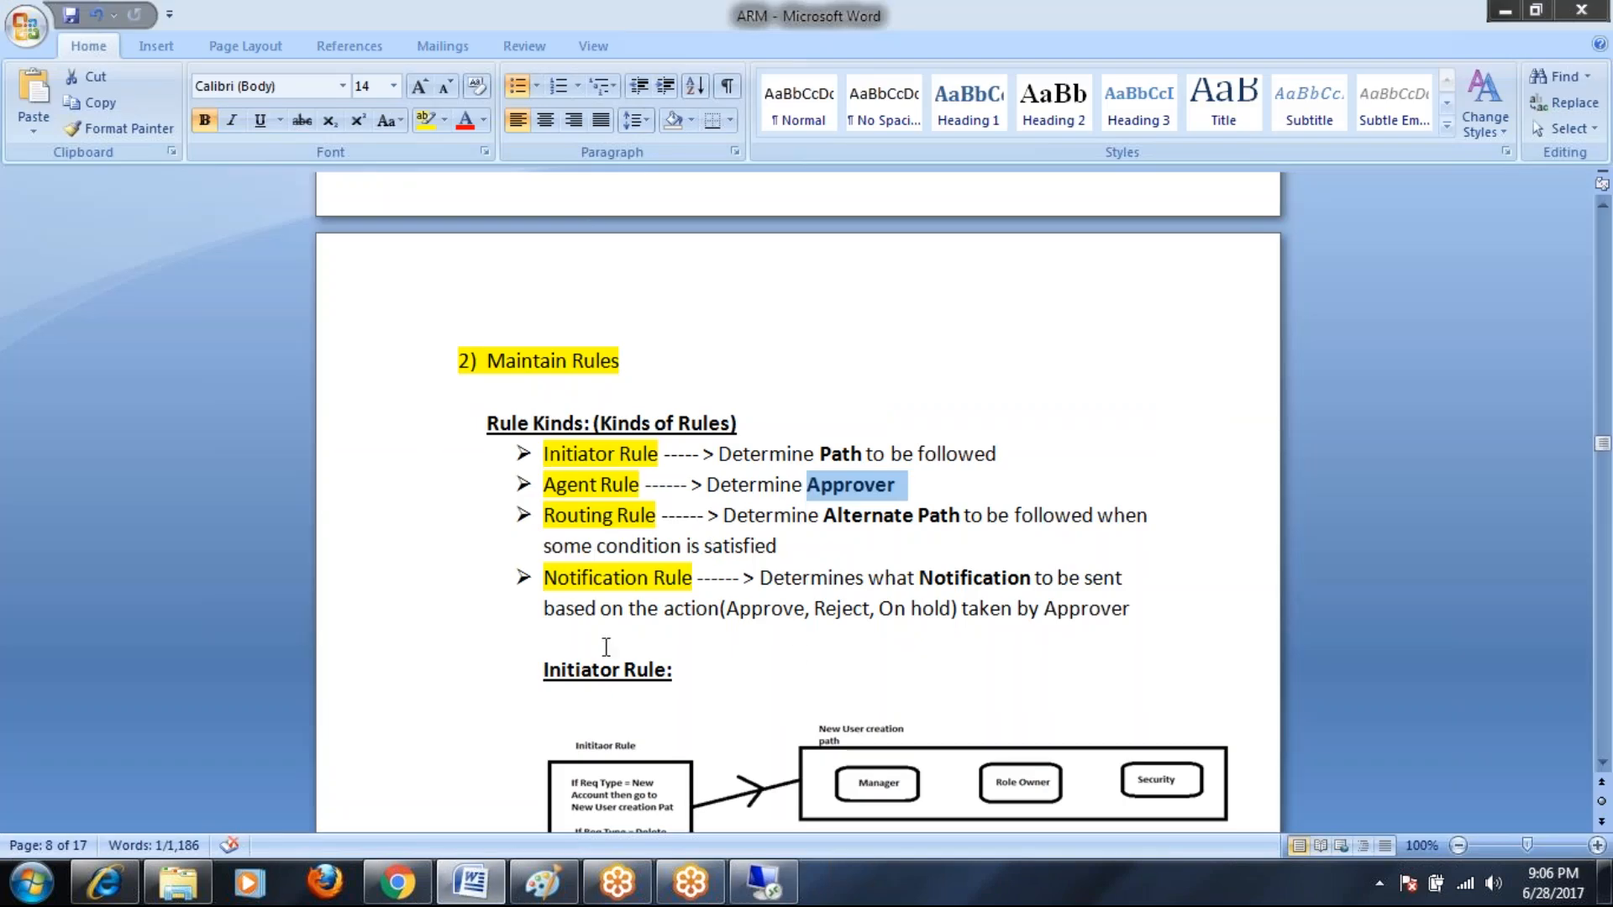
scroll(784, 621, down, 10)
scroll(784, 621, down, 20)
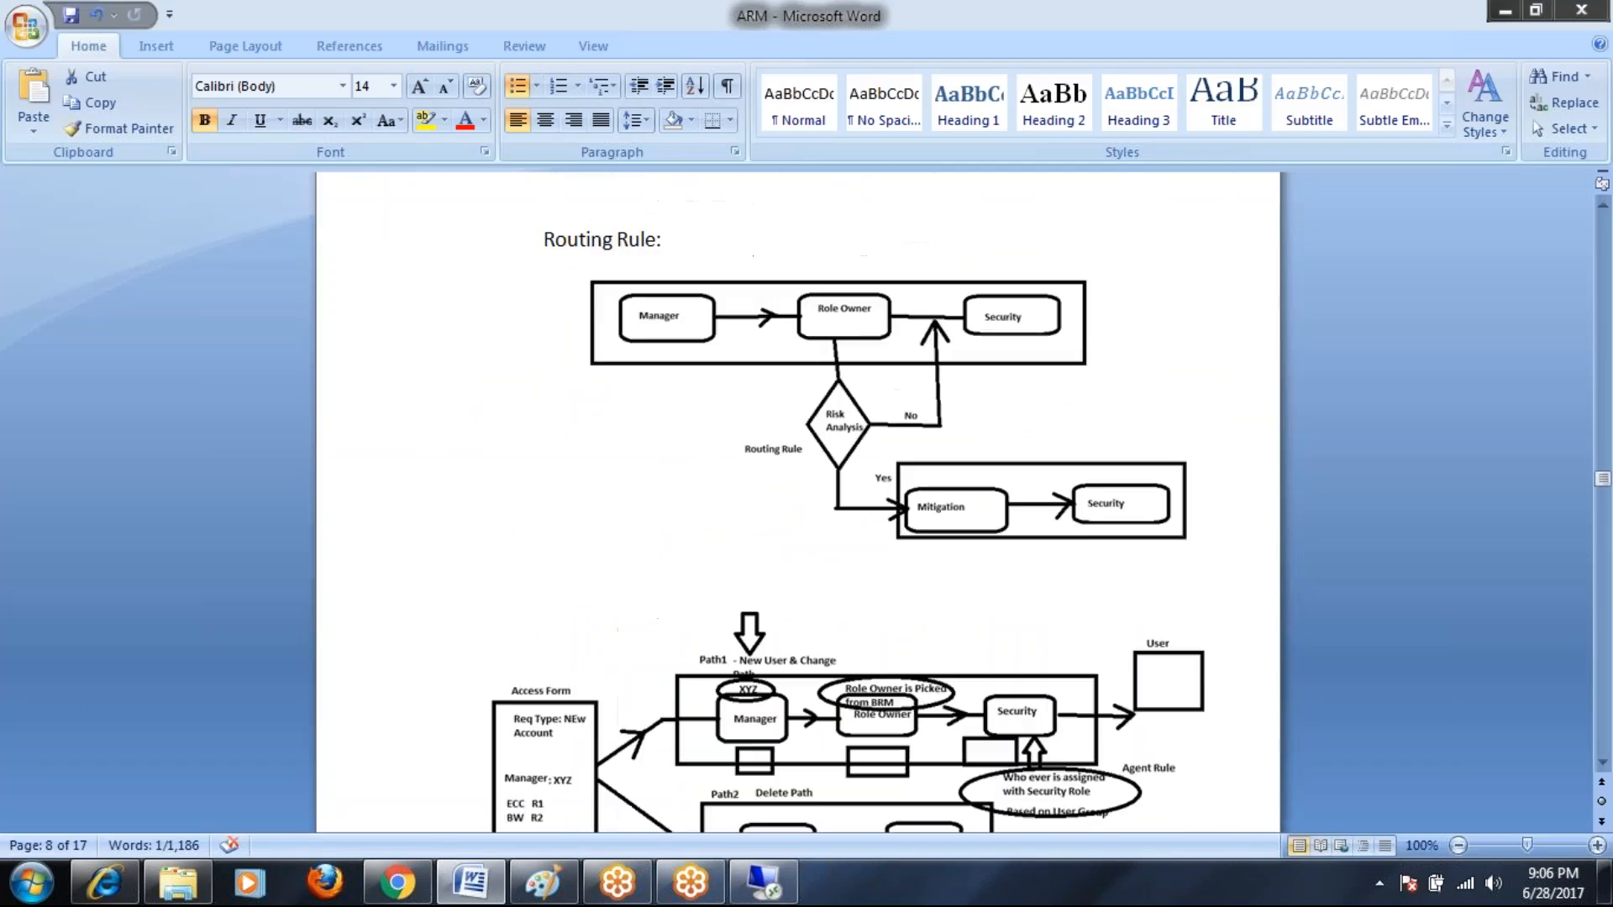
scroll(783, 621, down, 8)
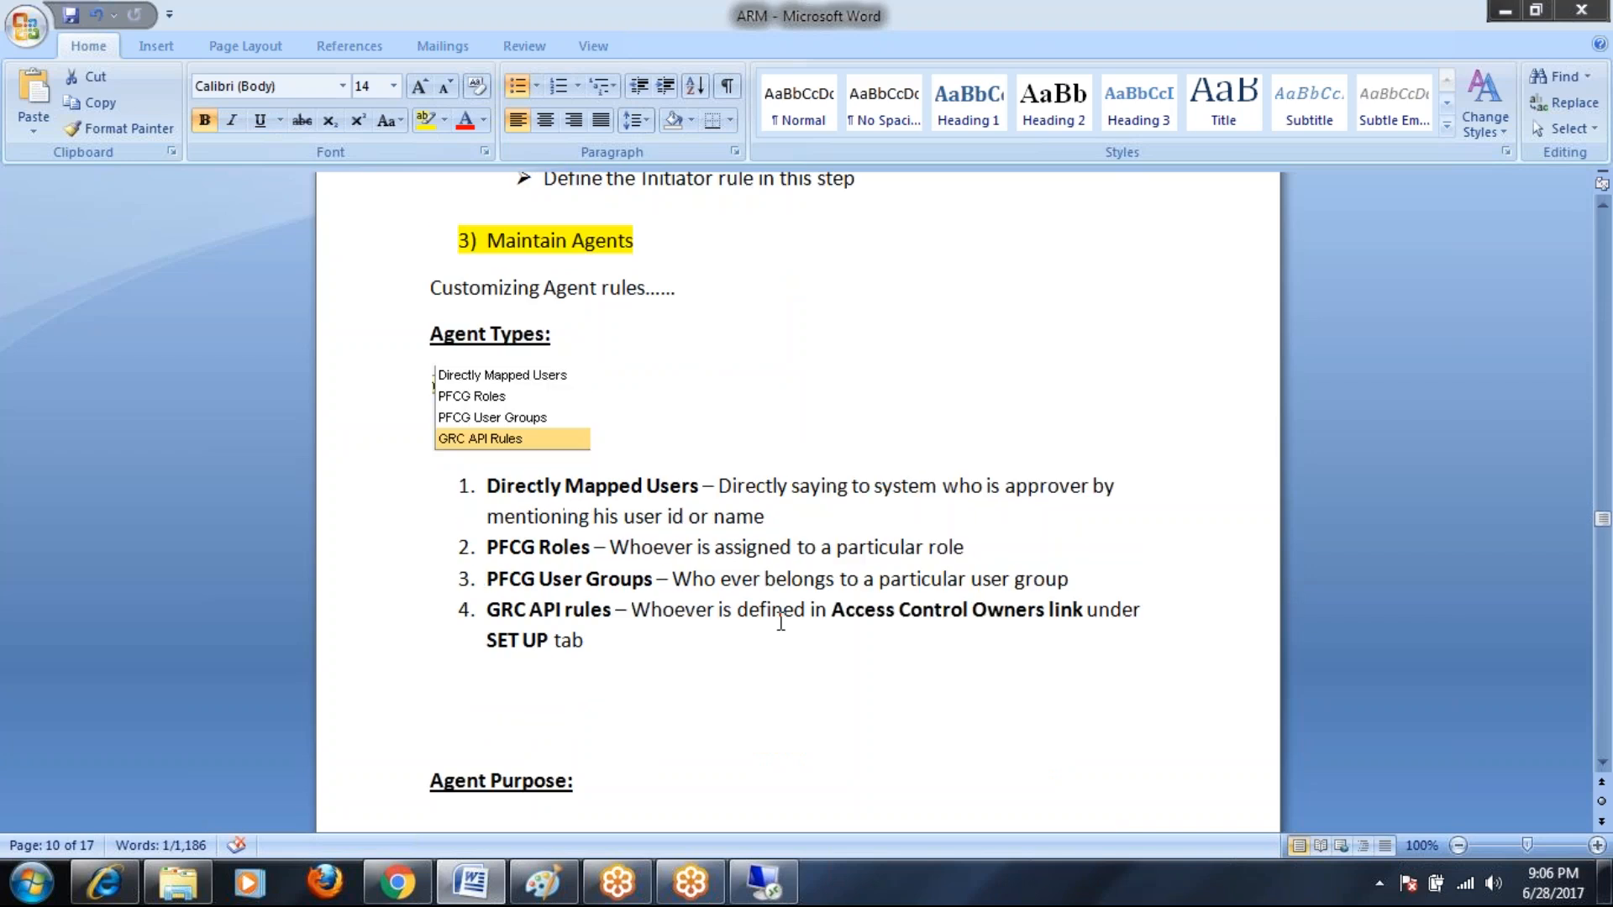
Step: Return to the MSMP configuration, start adding a new agent, and review the available agent purposes and agent types
key(alt+Tab)
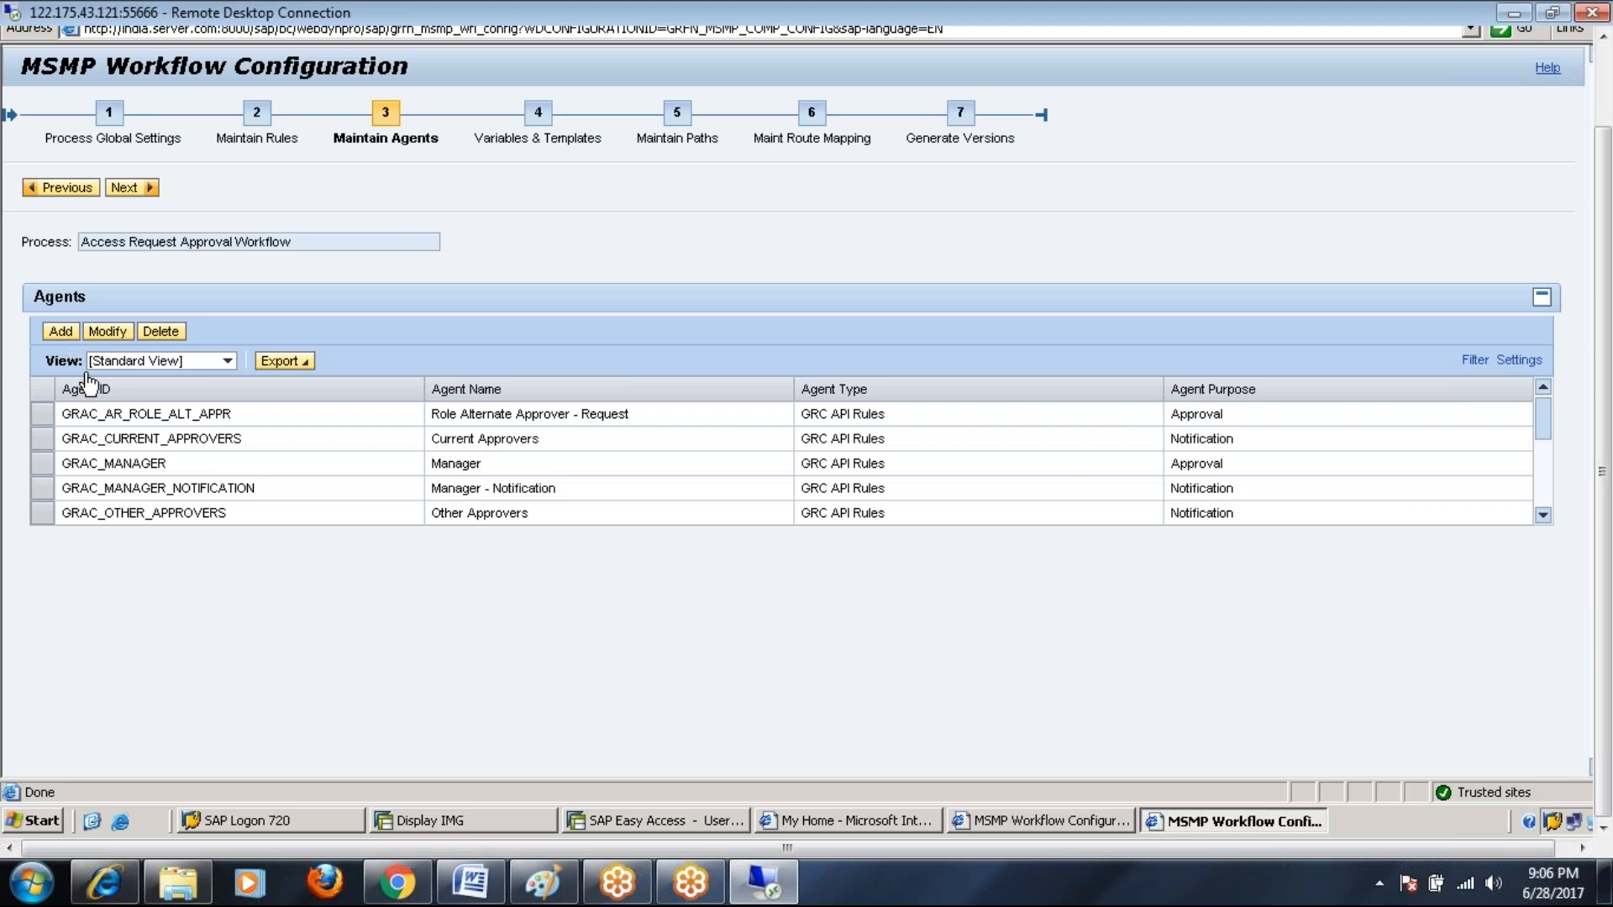
click(61, 331)
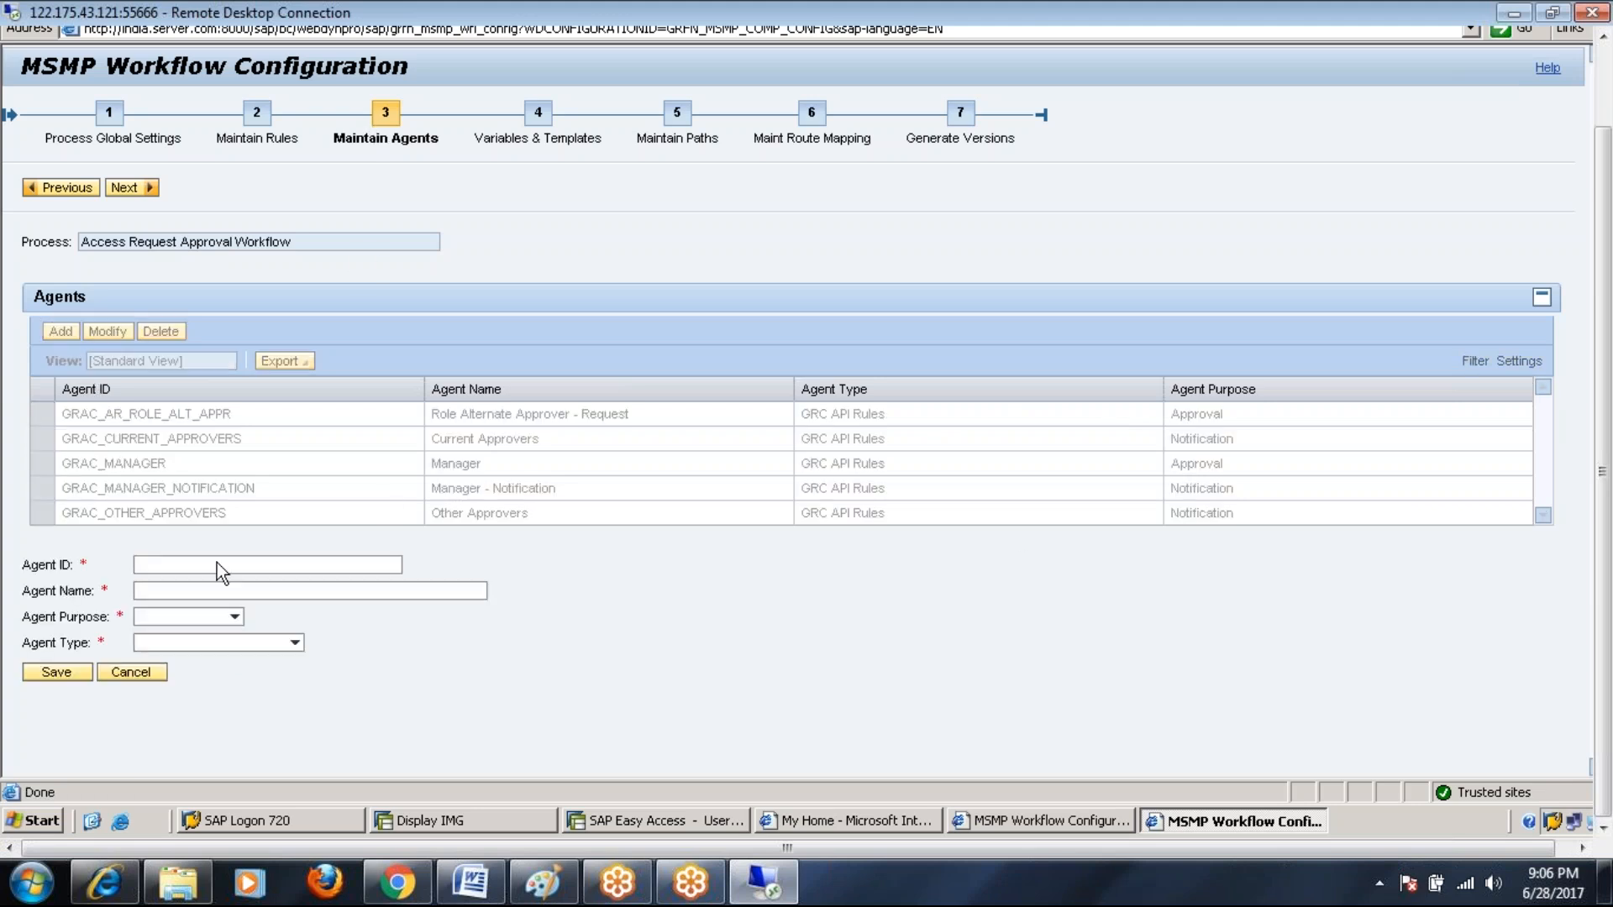
key(Tab)
click(234, 618)
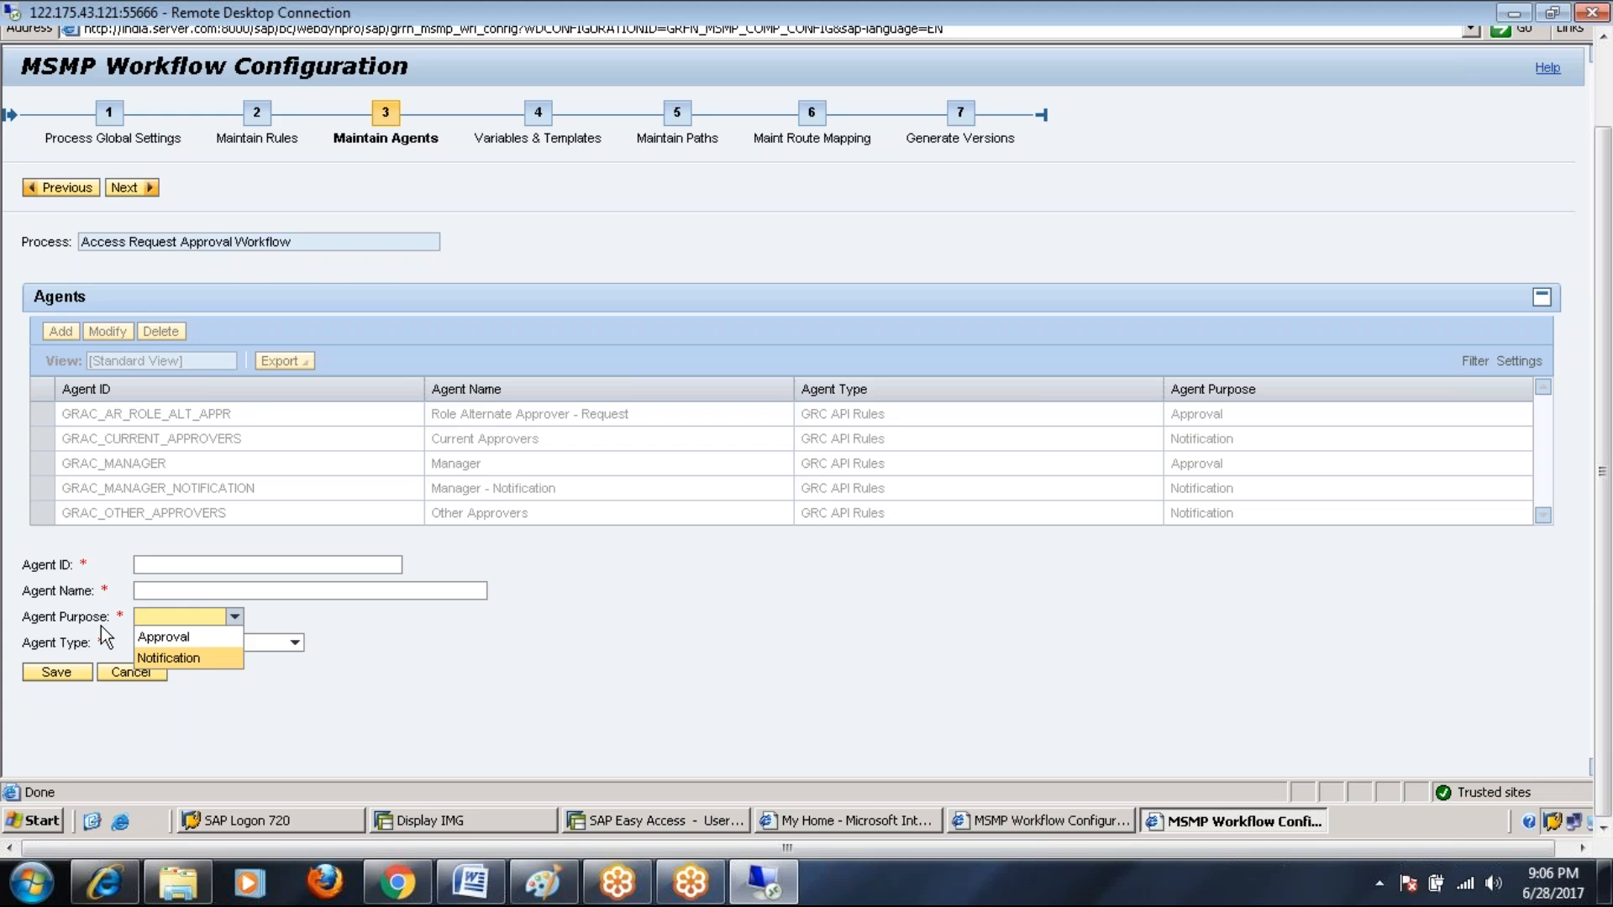
key(Up)
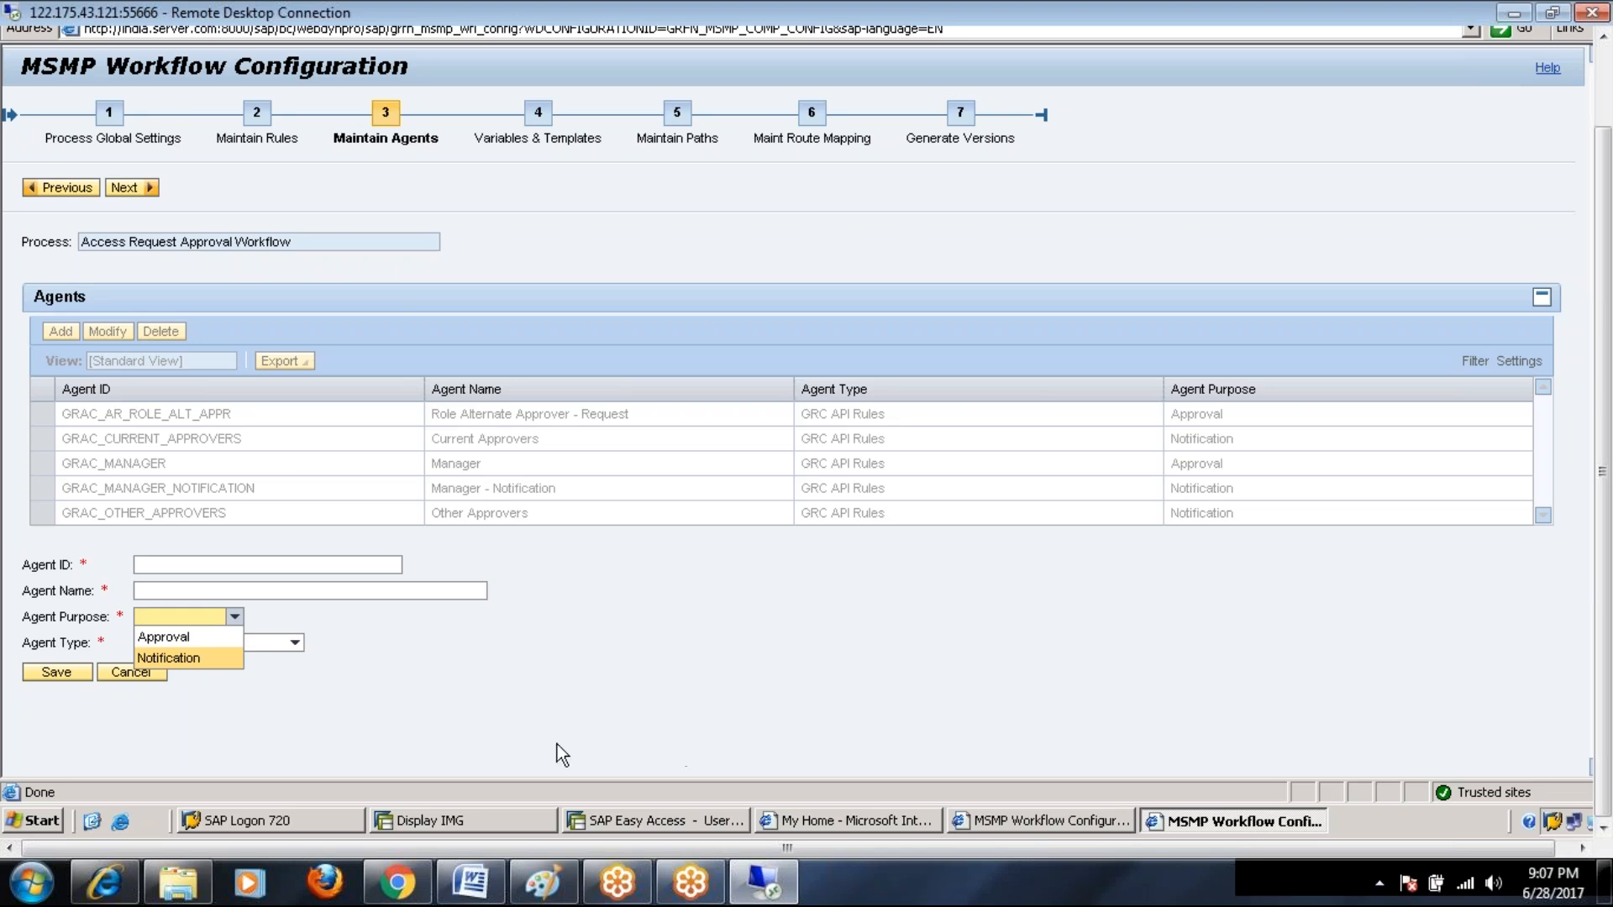
click(360, 743)
click(295, 644)
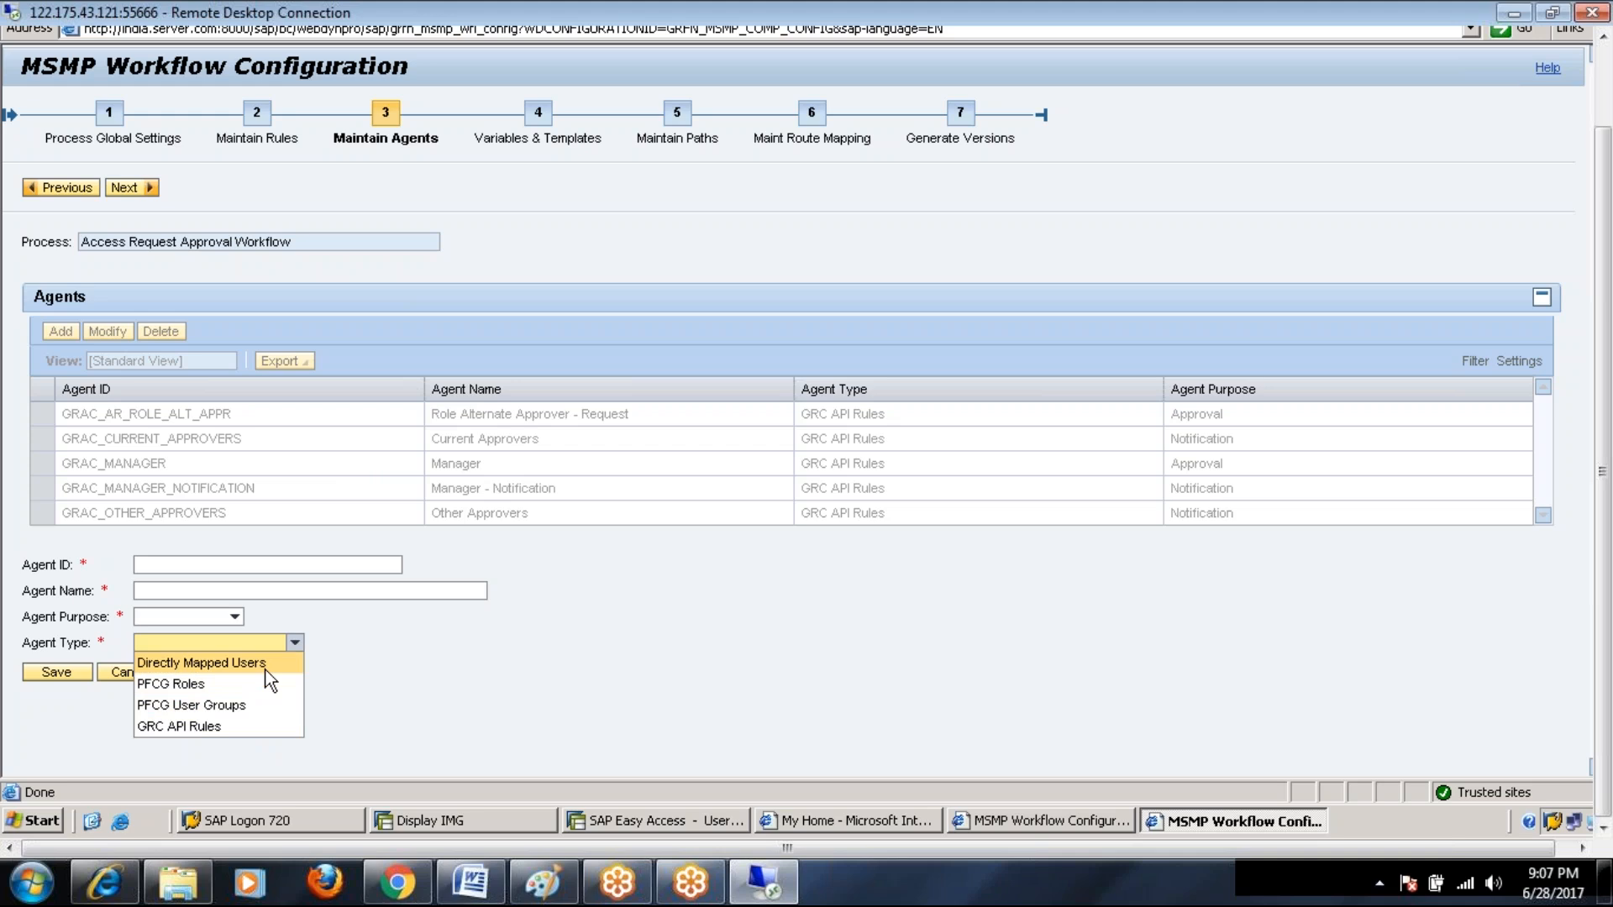
click(770, 615)
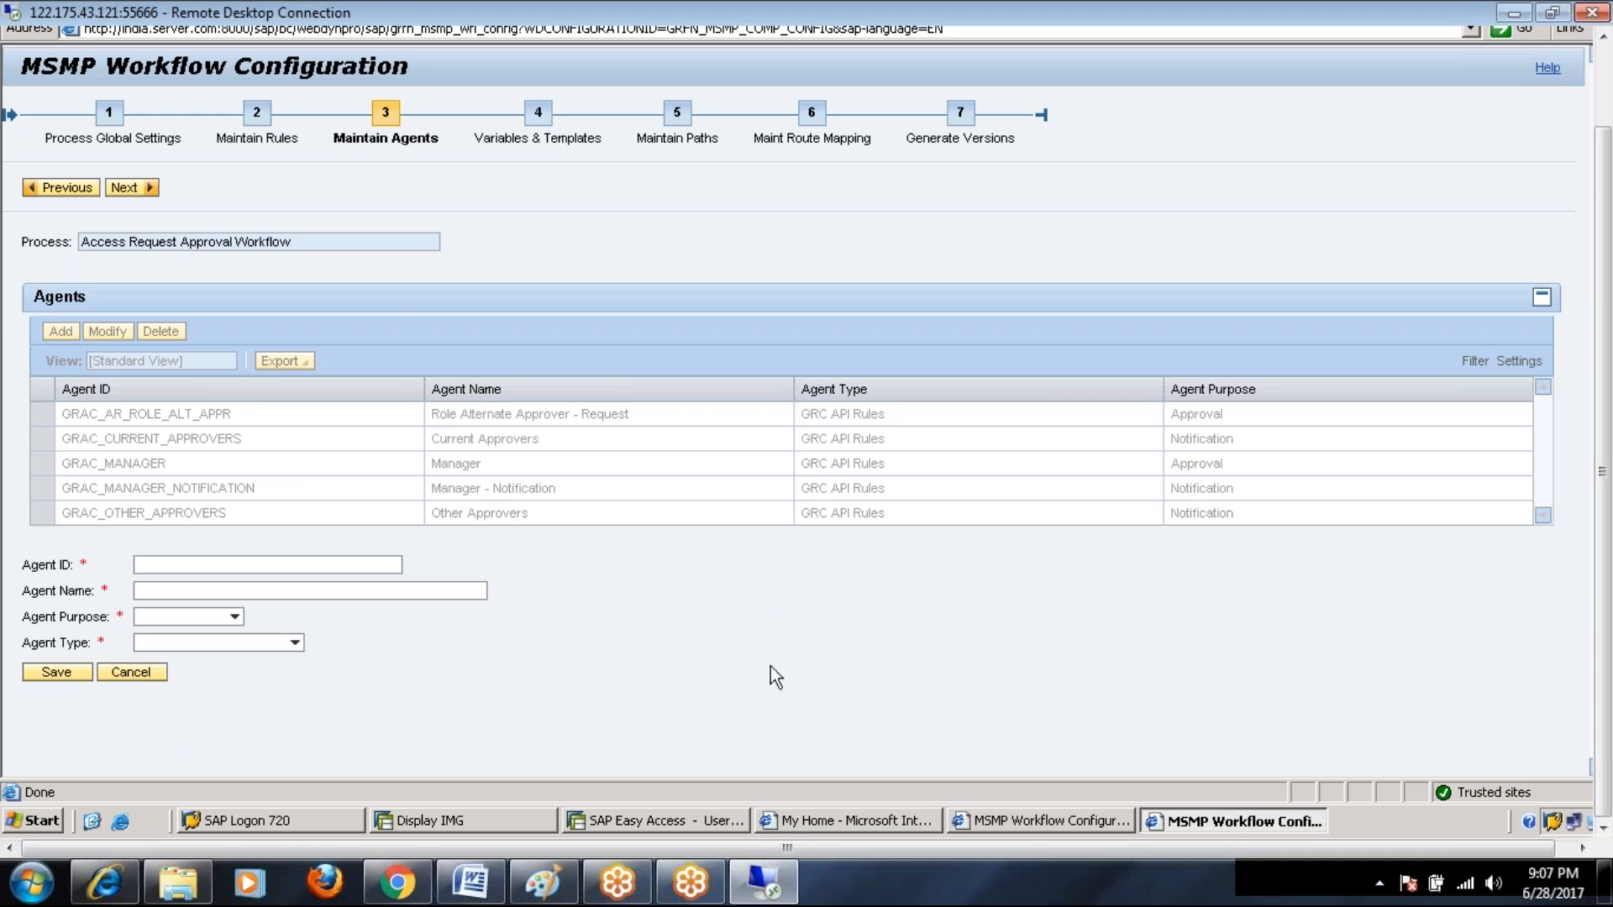
Step: Switch to the ARM Word notes and examine the Agent Rule diagram showing the Manager, Role Owner and Security agent rules
click(470, 882)
scroll(865, 622, up, 15)
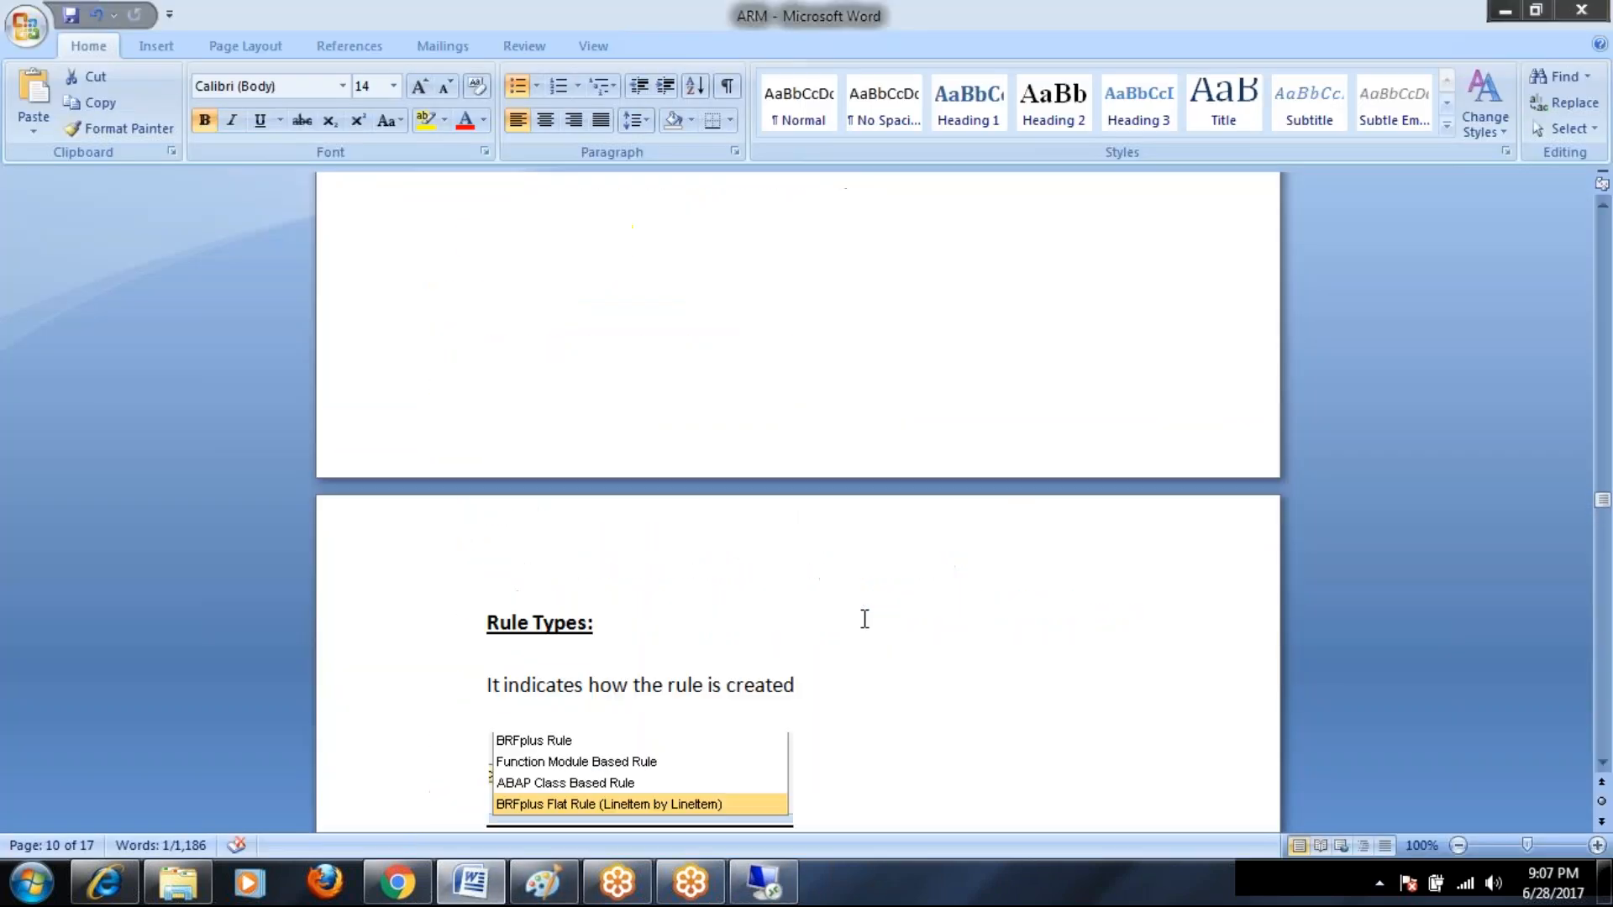
scroll(896, 630, down, 6)
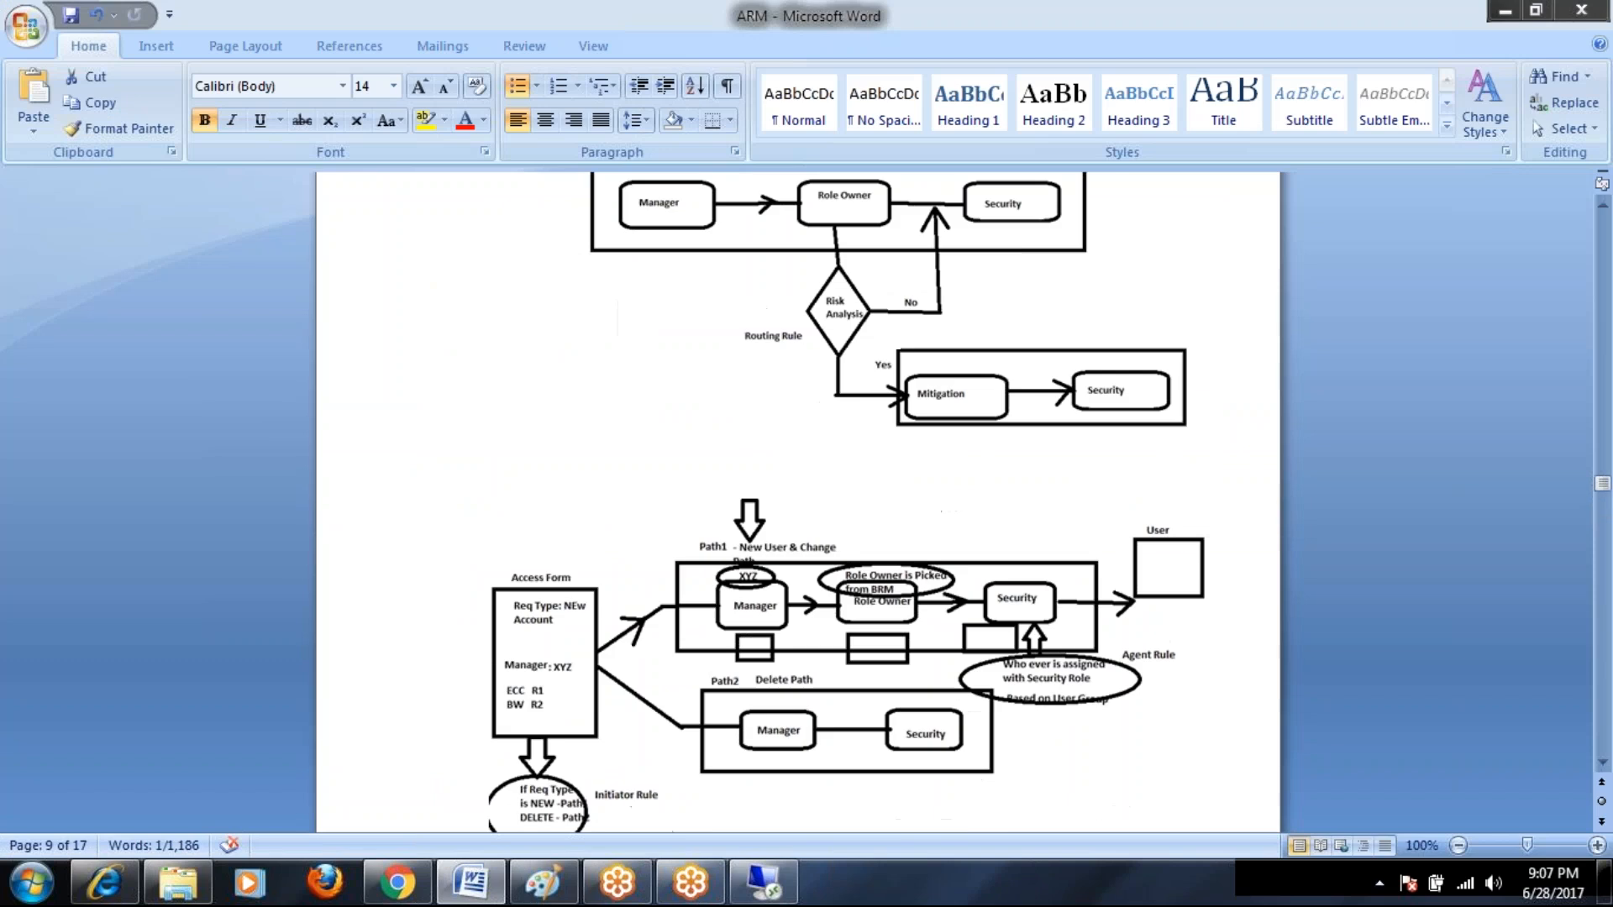
scroll(896, 630, up, 18)
scroll(1122, 558, up, 3)
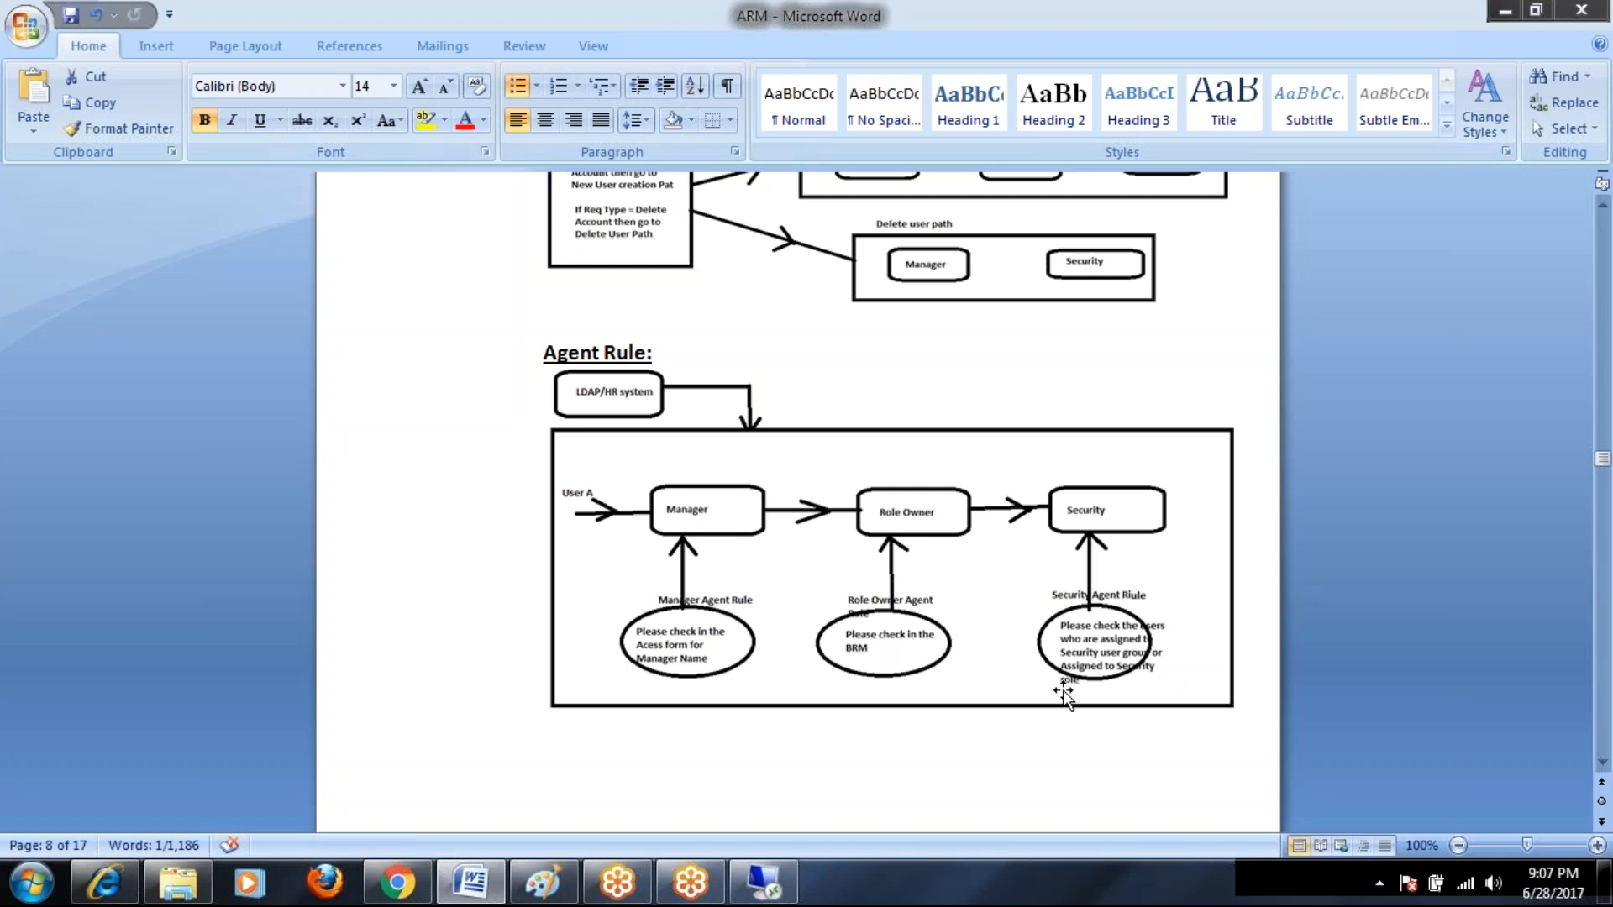
Step: Return to the MSMP configuration and set the new agent's type to PFCG Roles
click(762, 882)
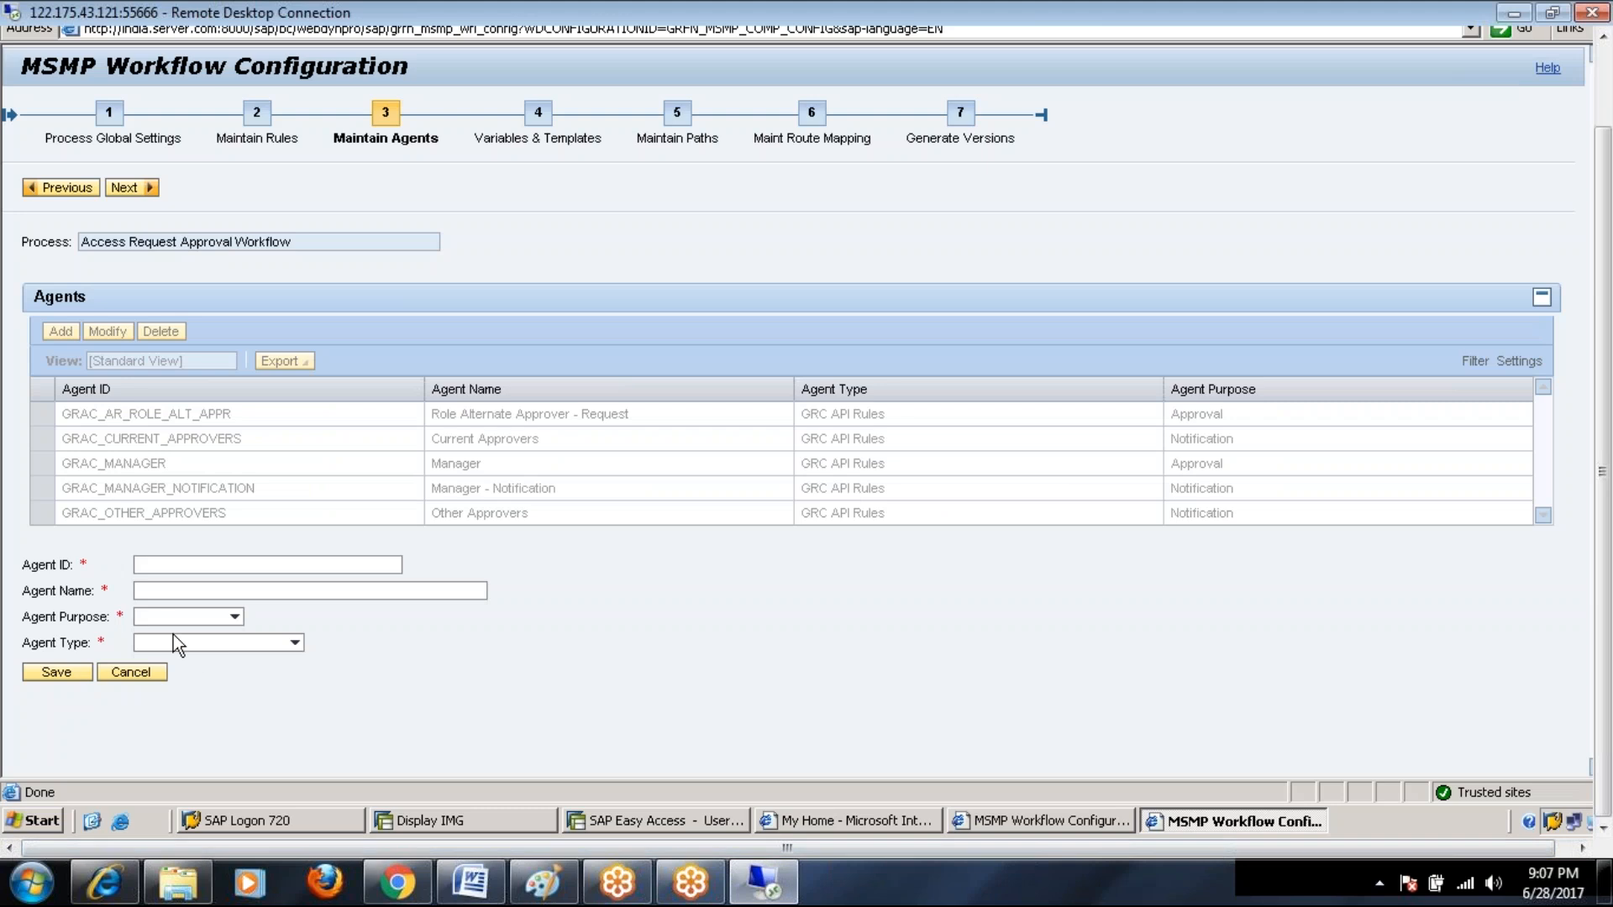
click(293, 643)
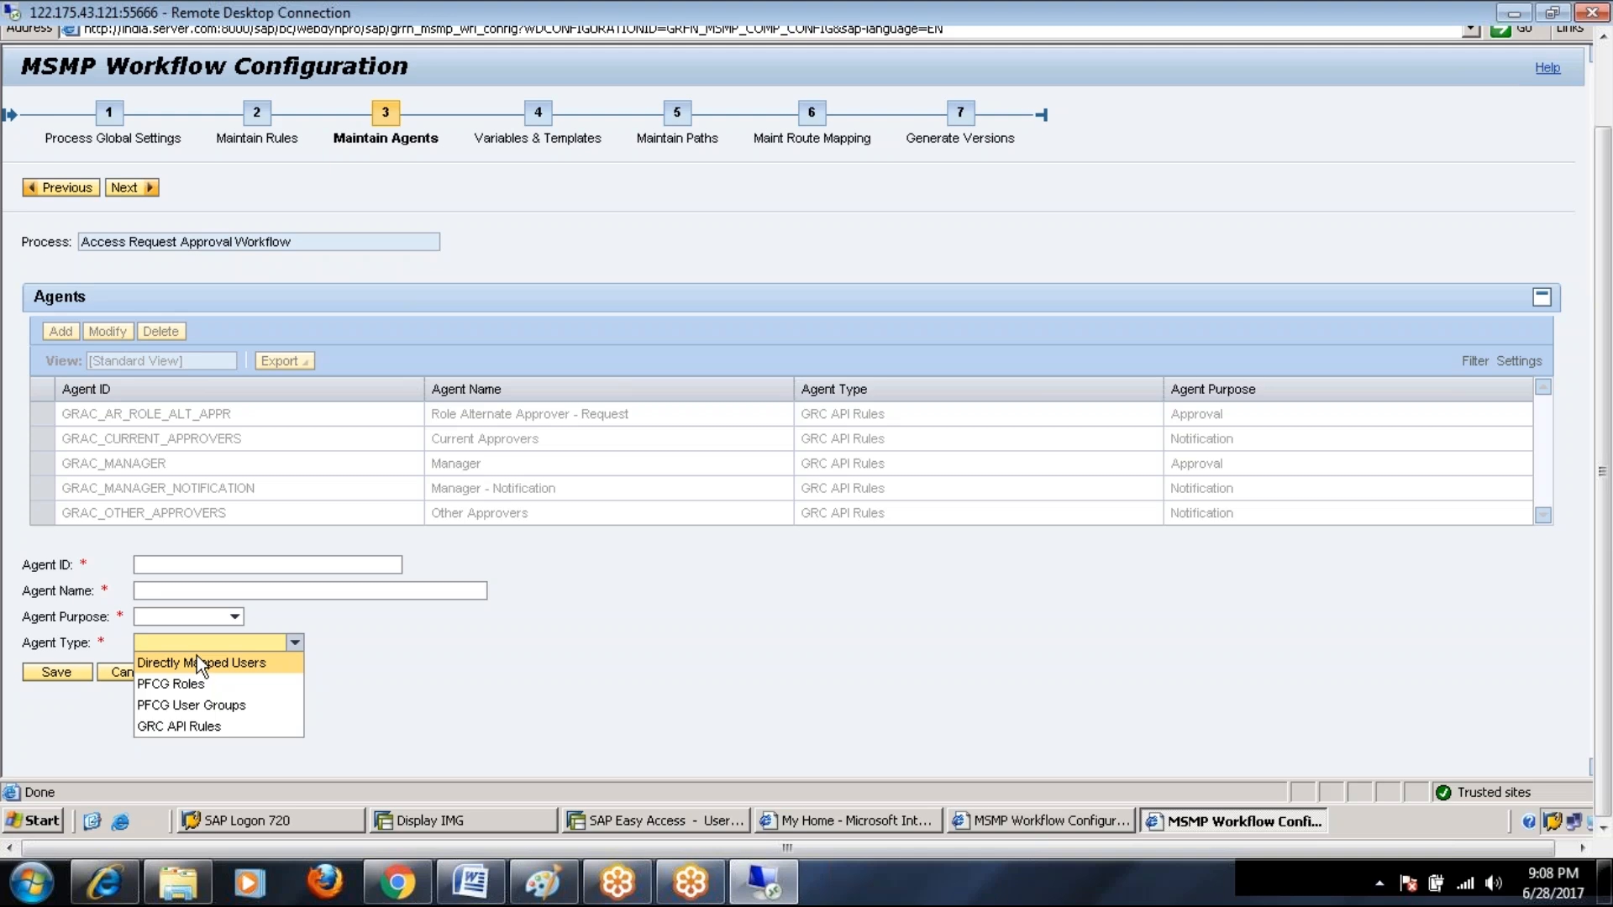
click(190, 685)
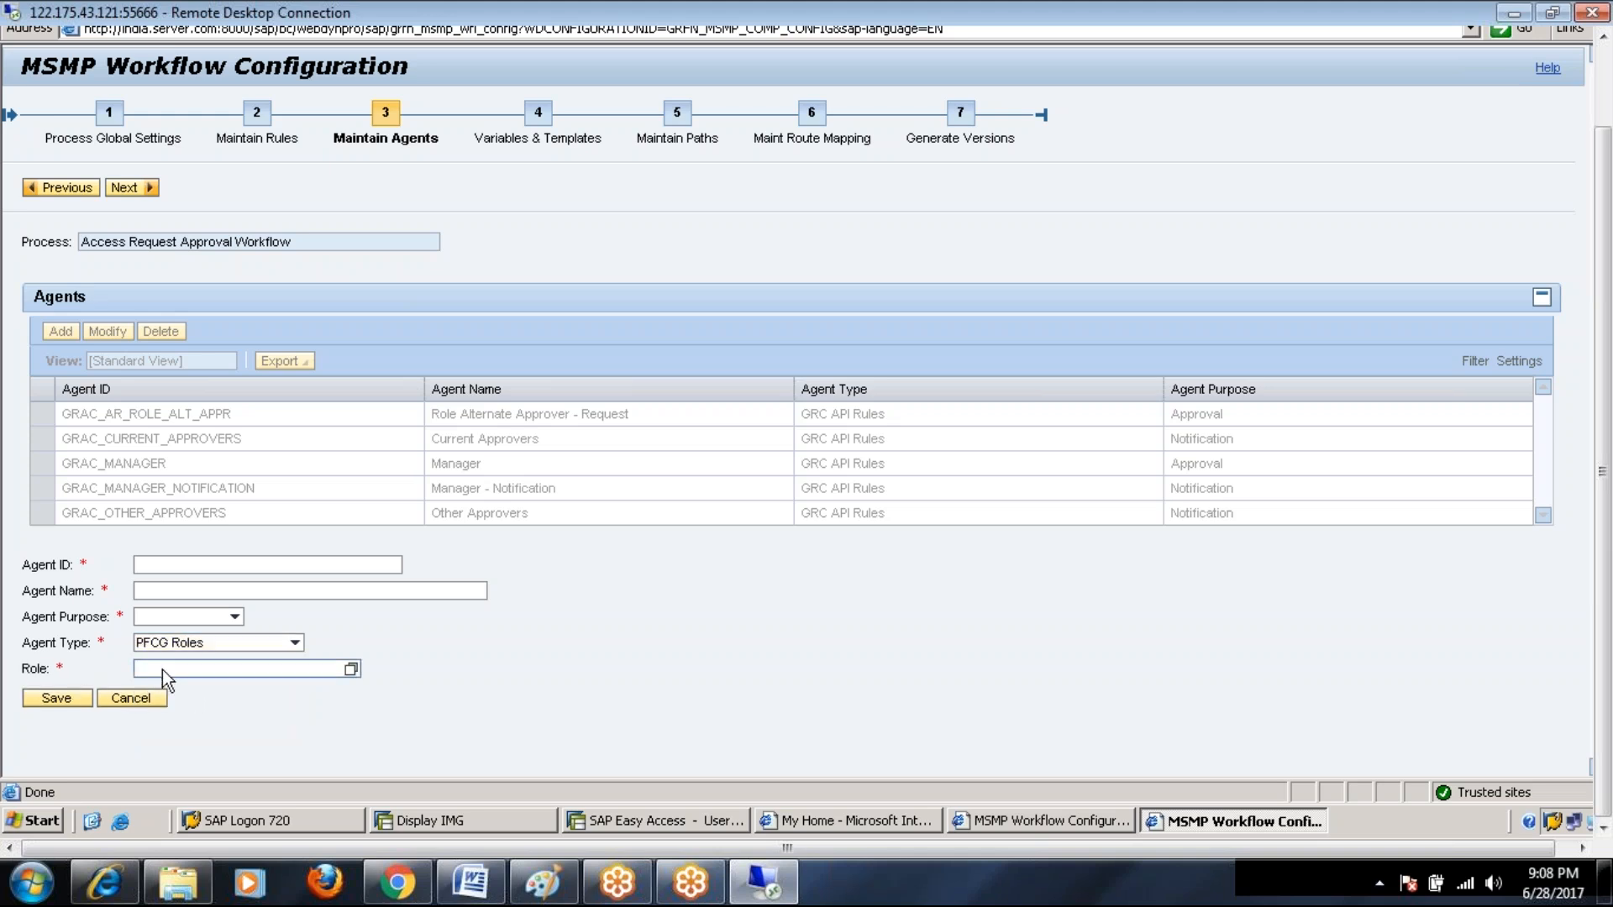
click(163, 669)
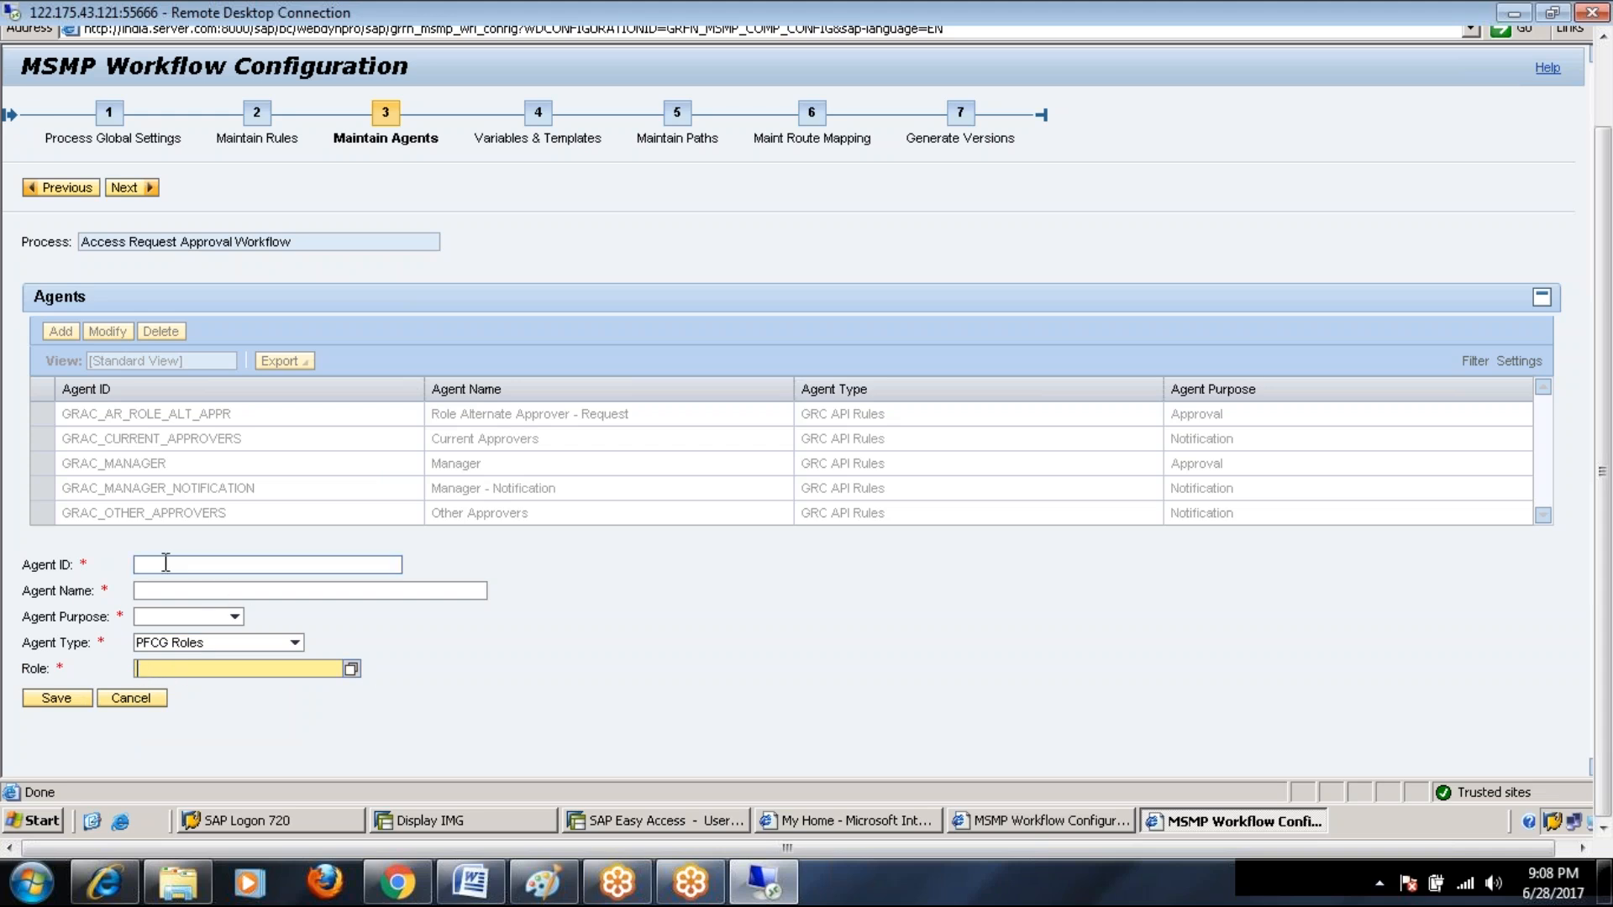
Step: Enter ZSECURITY as the agent ID and ZSECURITY_APPROVER as the agent name, and set the agent purpose to Approval
click(375, 567)
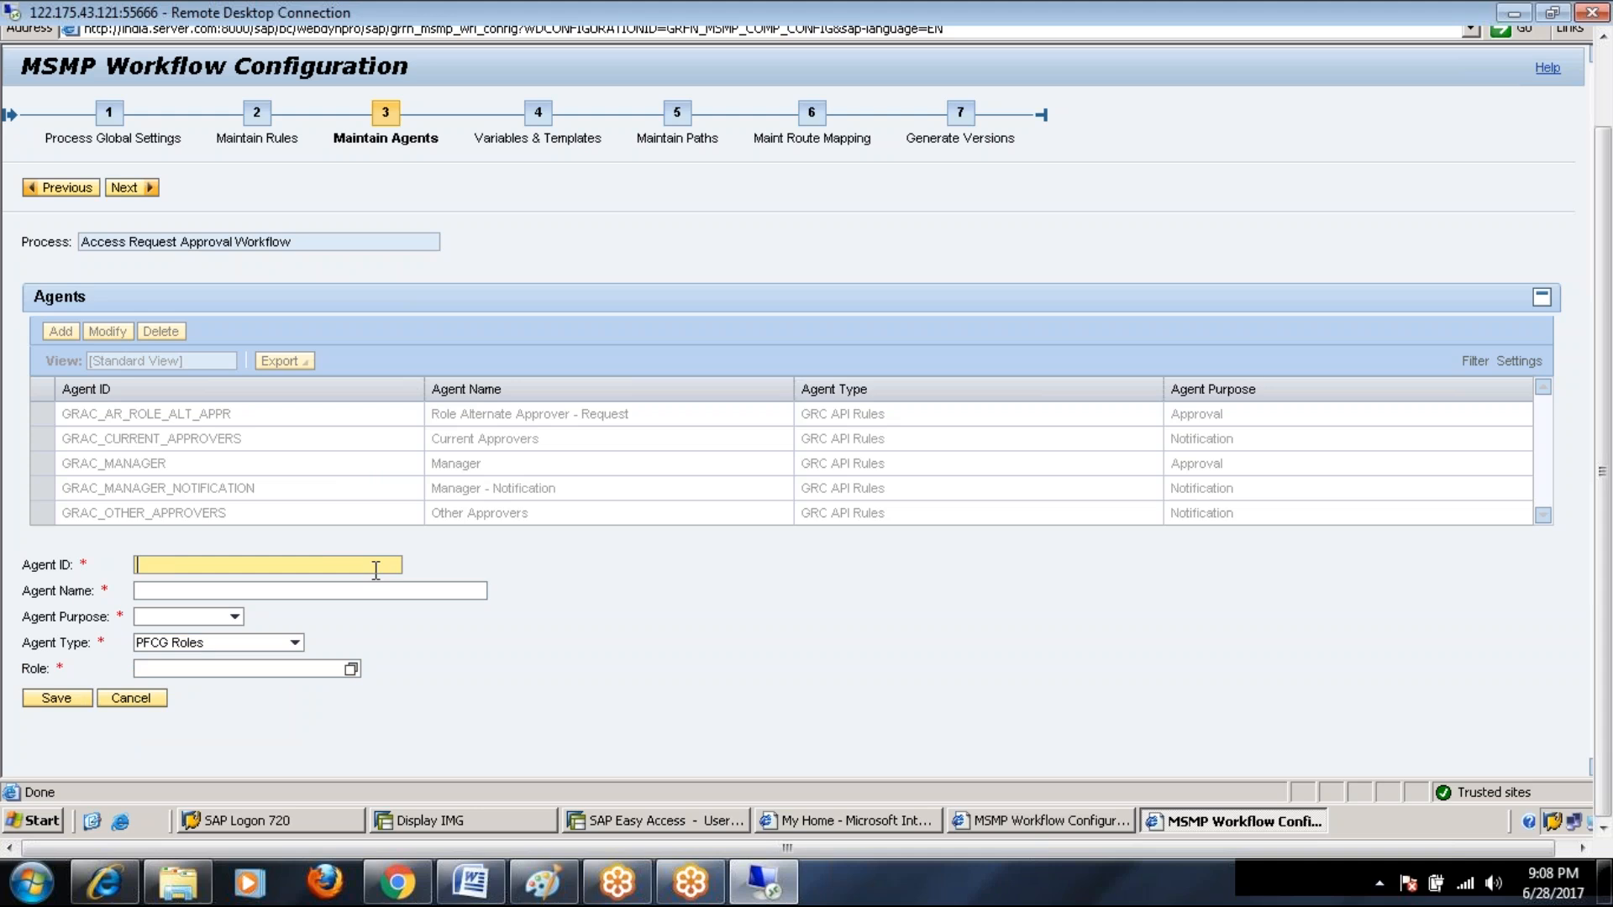
text(ZSECURITY)
click(179, 591)
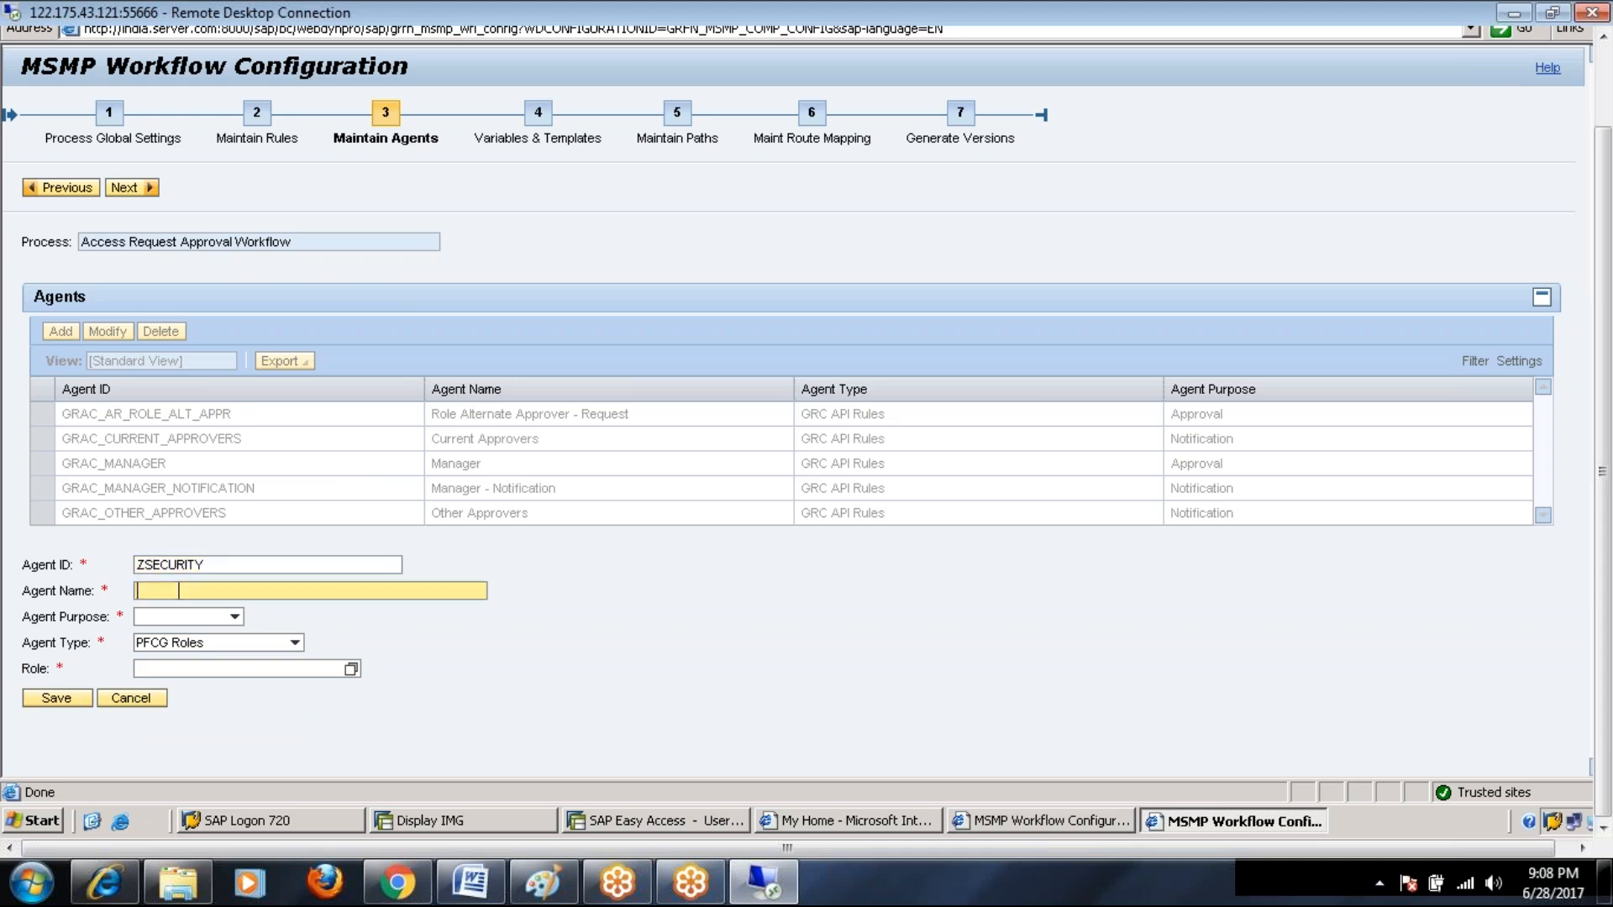
text(ZSECURITY_APPROVER)
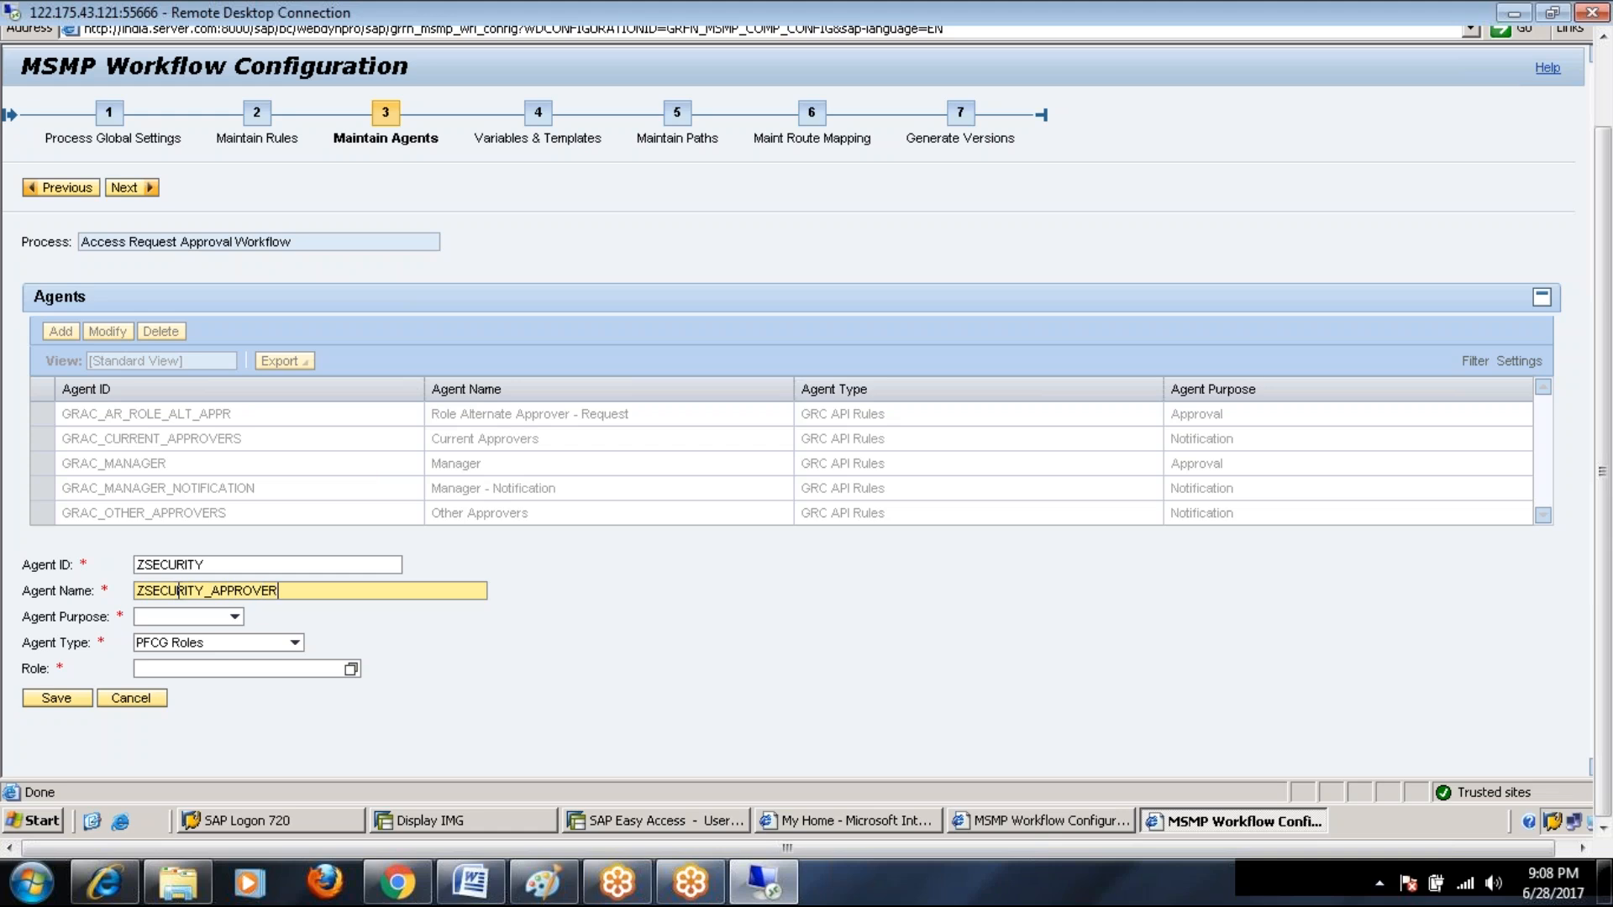
click(215, 618)
click(220, 637)
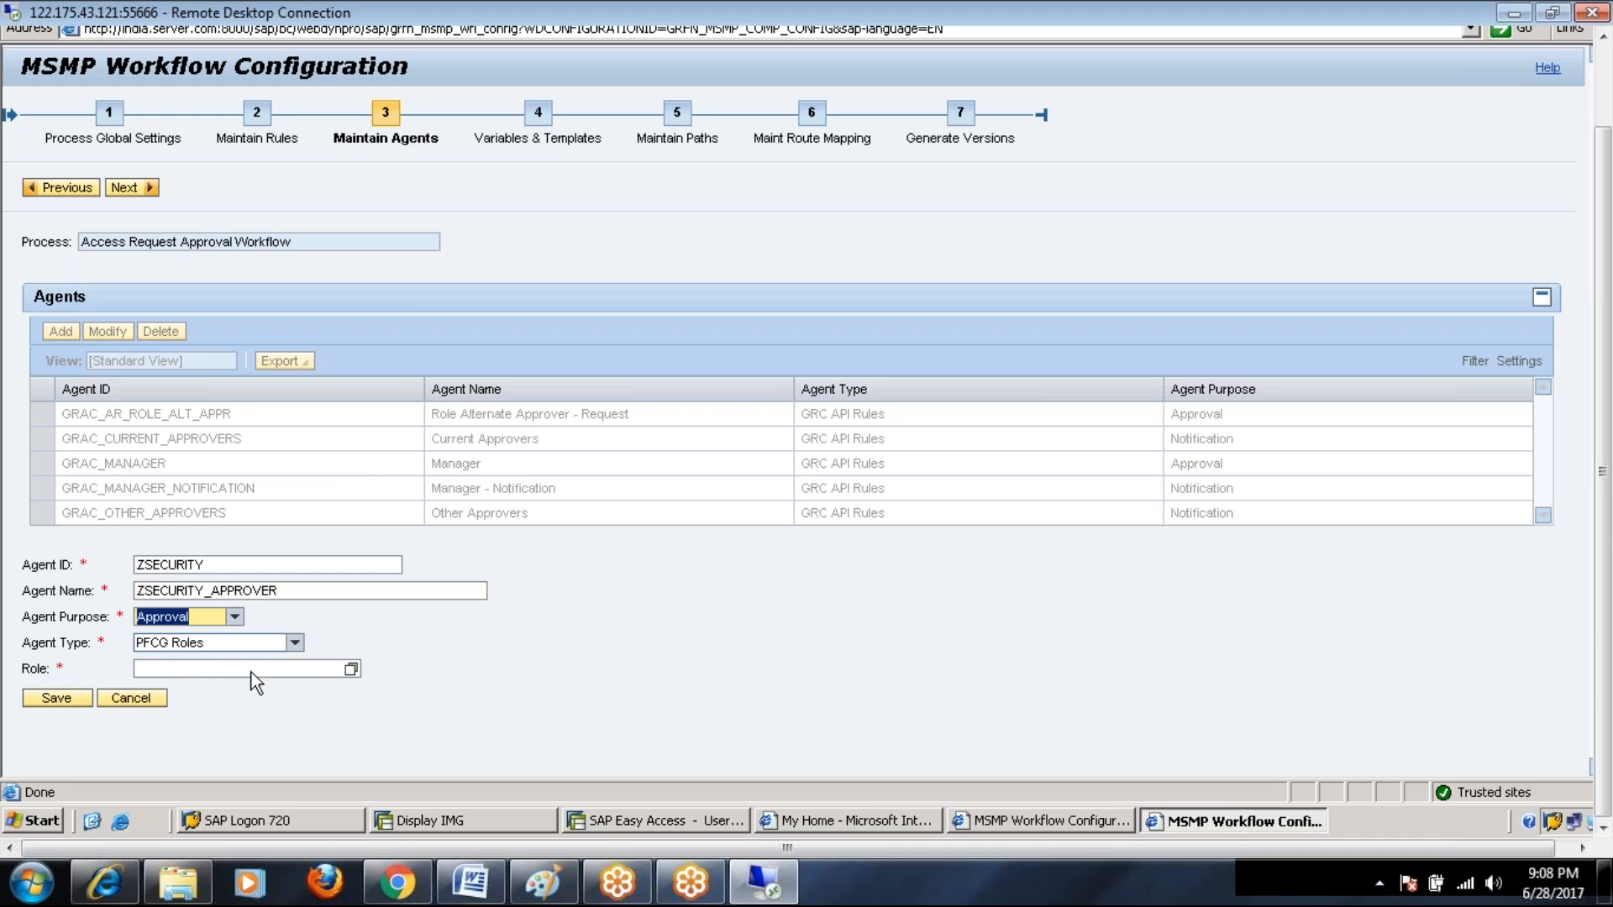
Step: Search the single roles and assign SAP_QAP_BC_CORRSYS_DEV as the agent's role
click(350, 669)
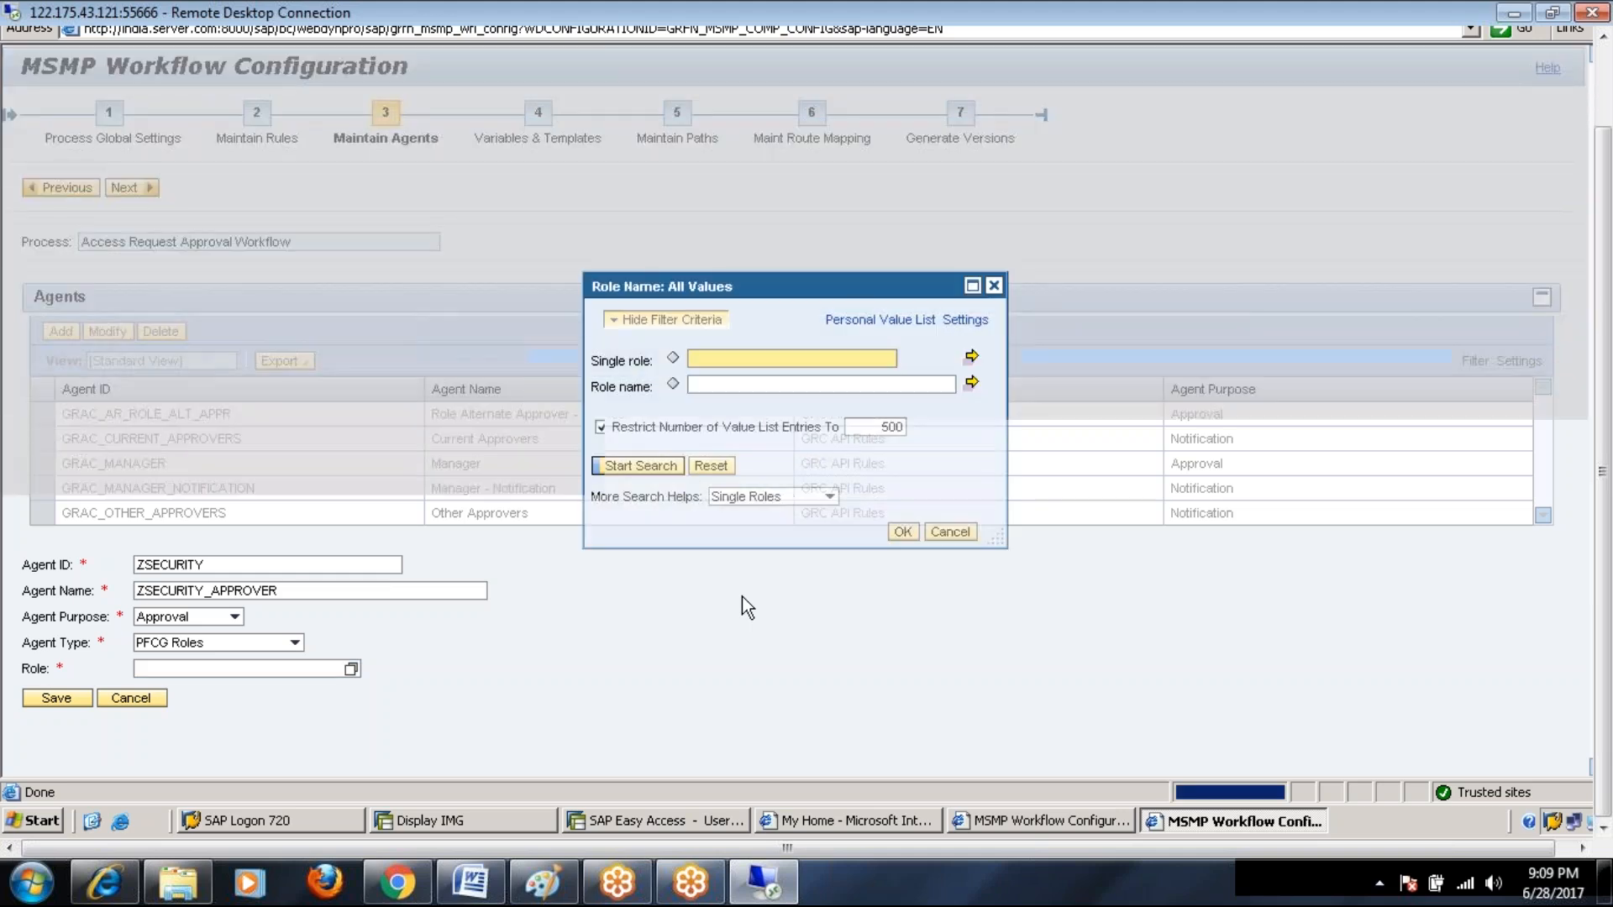
click(642, 466)
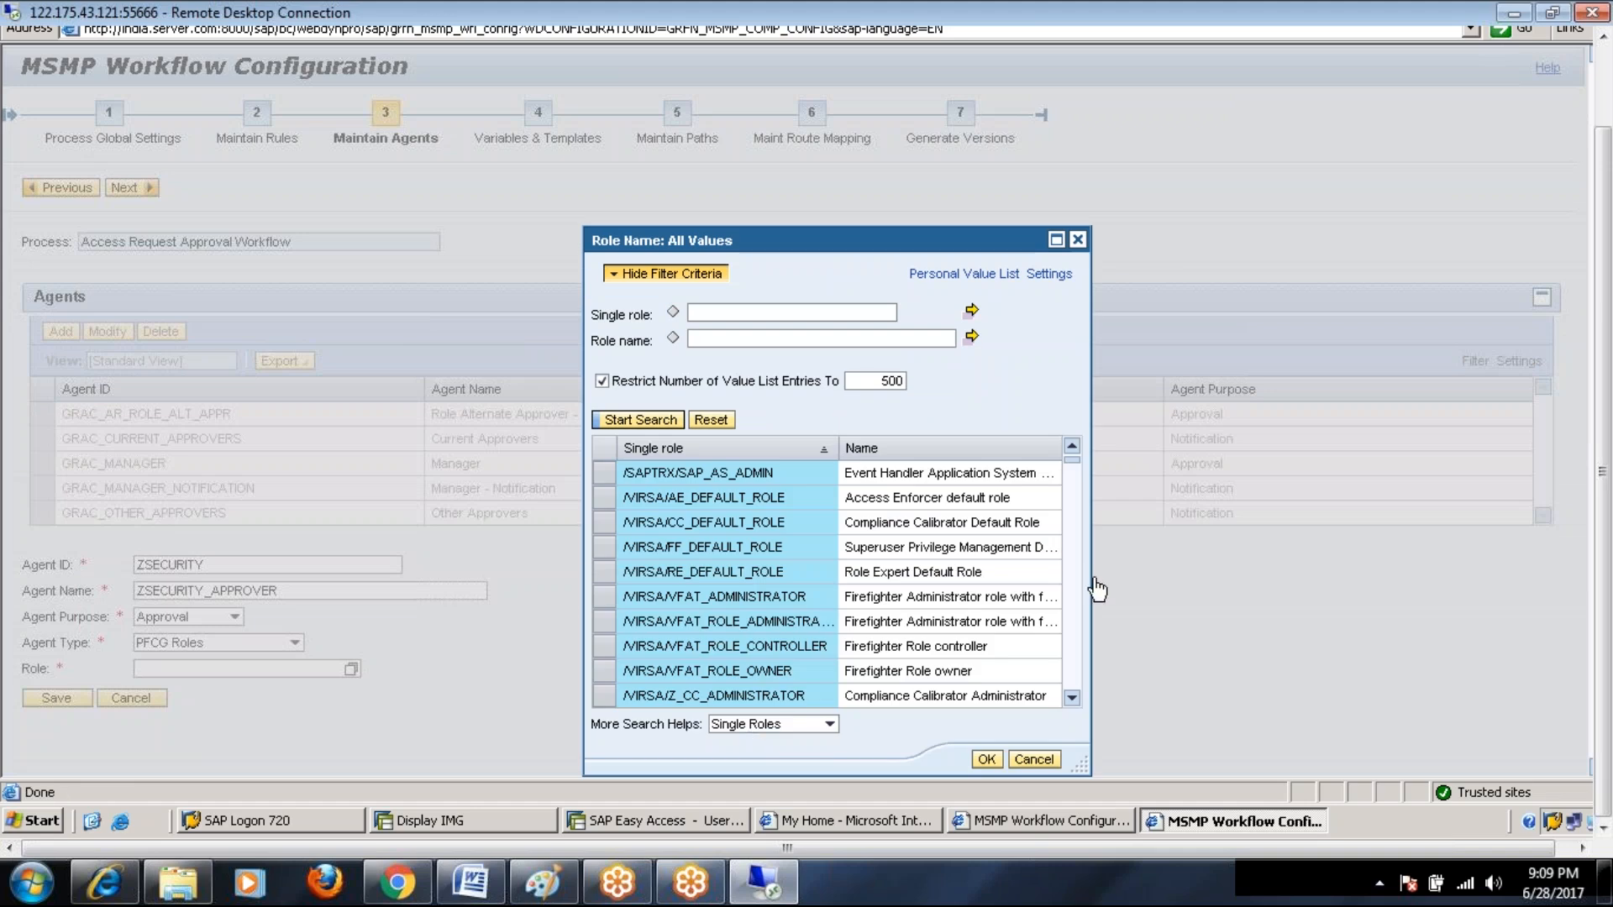
drag(1072, 460, 1076, 690)
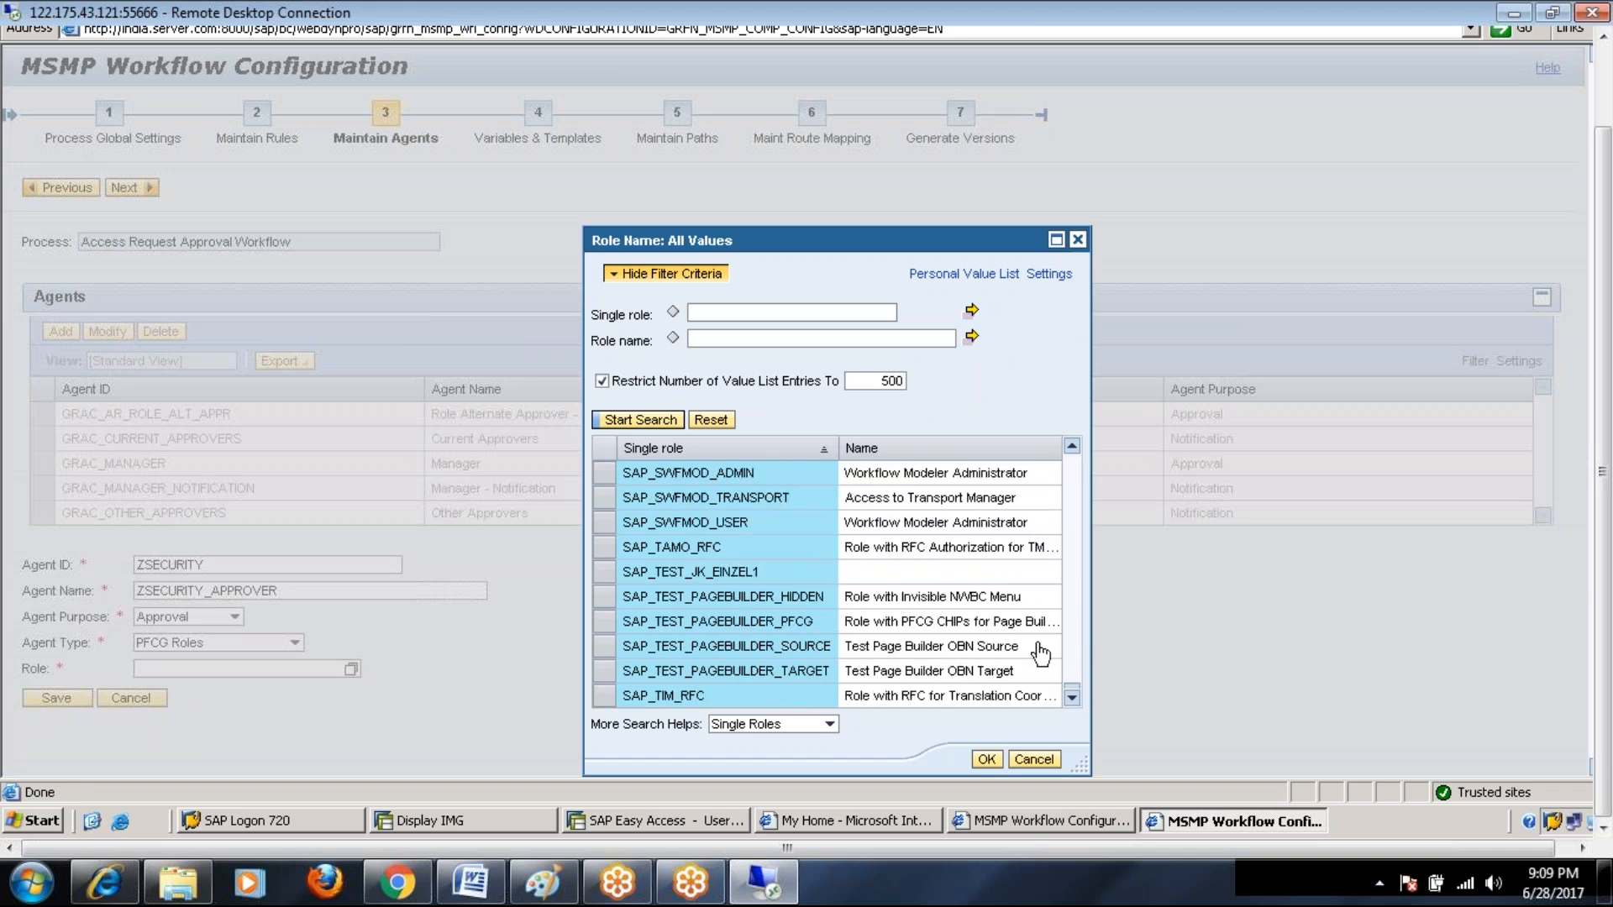
scroll(1036, 532, up, 5)
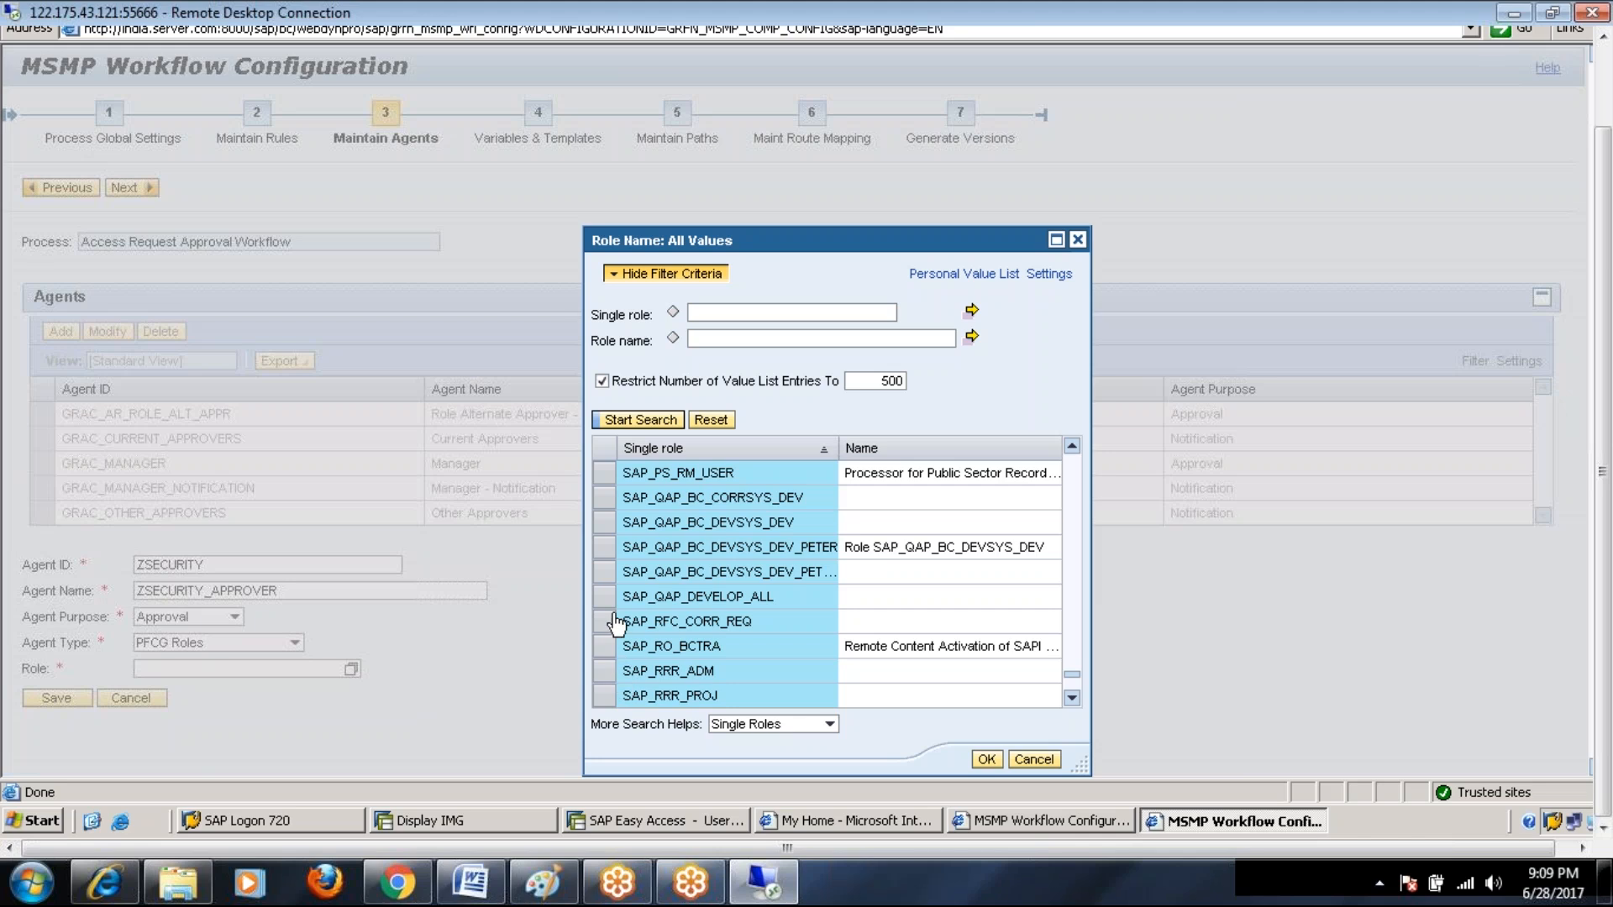
click(603, 504)
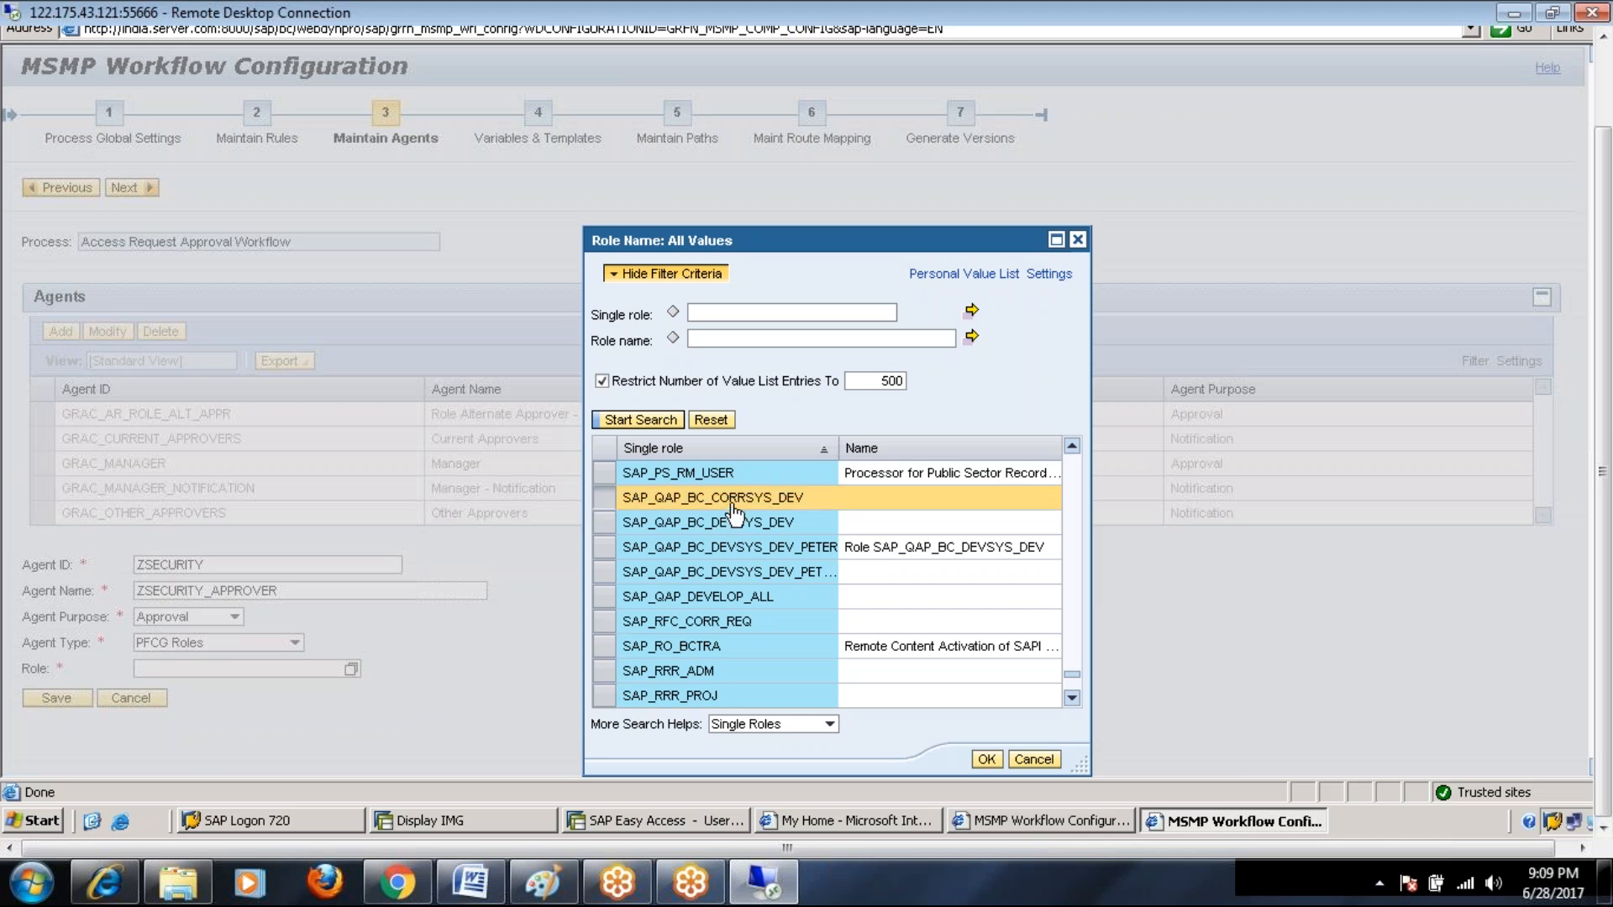
click(986, 759)
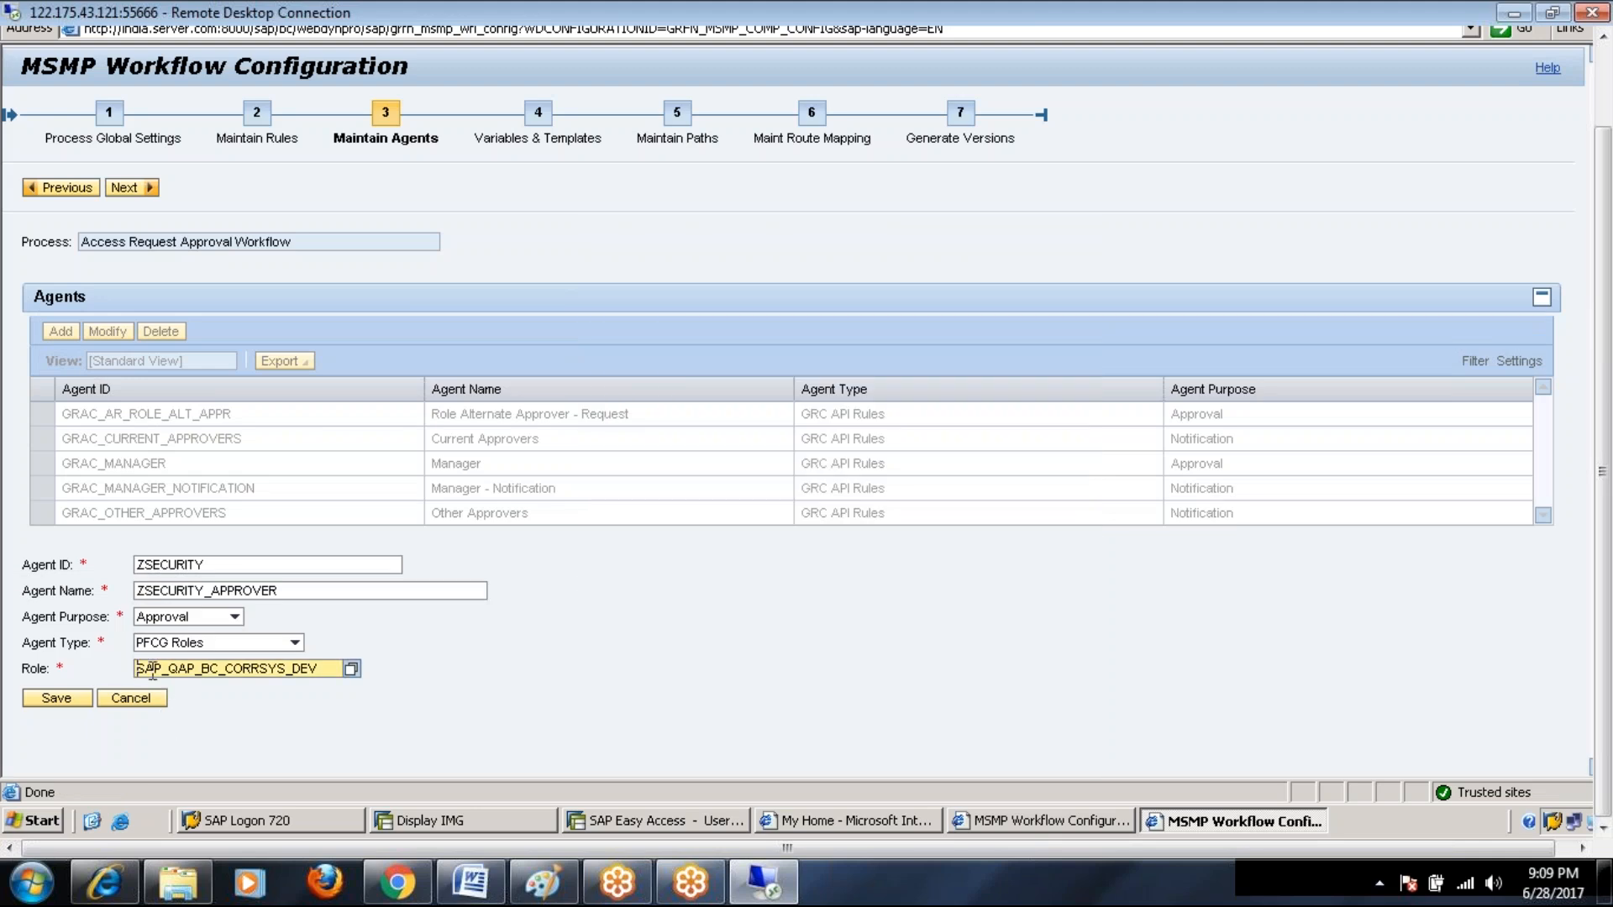
drag(320, 668, 126, 670)
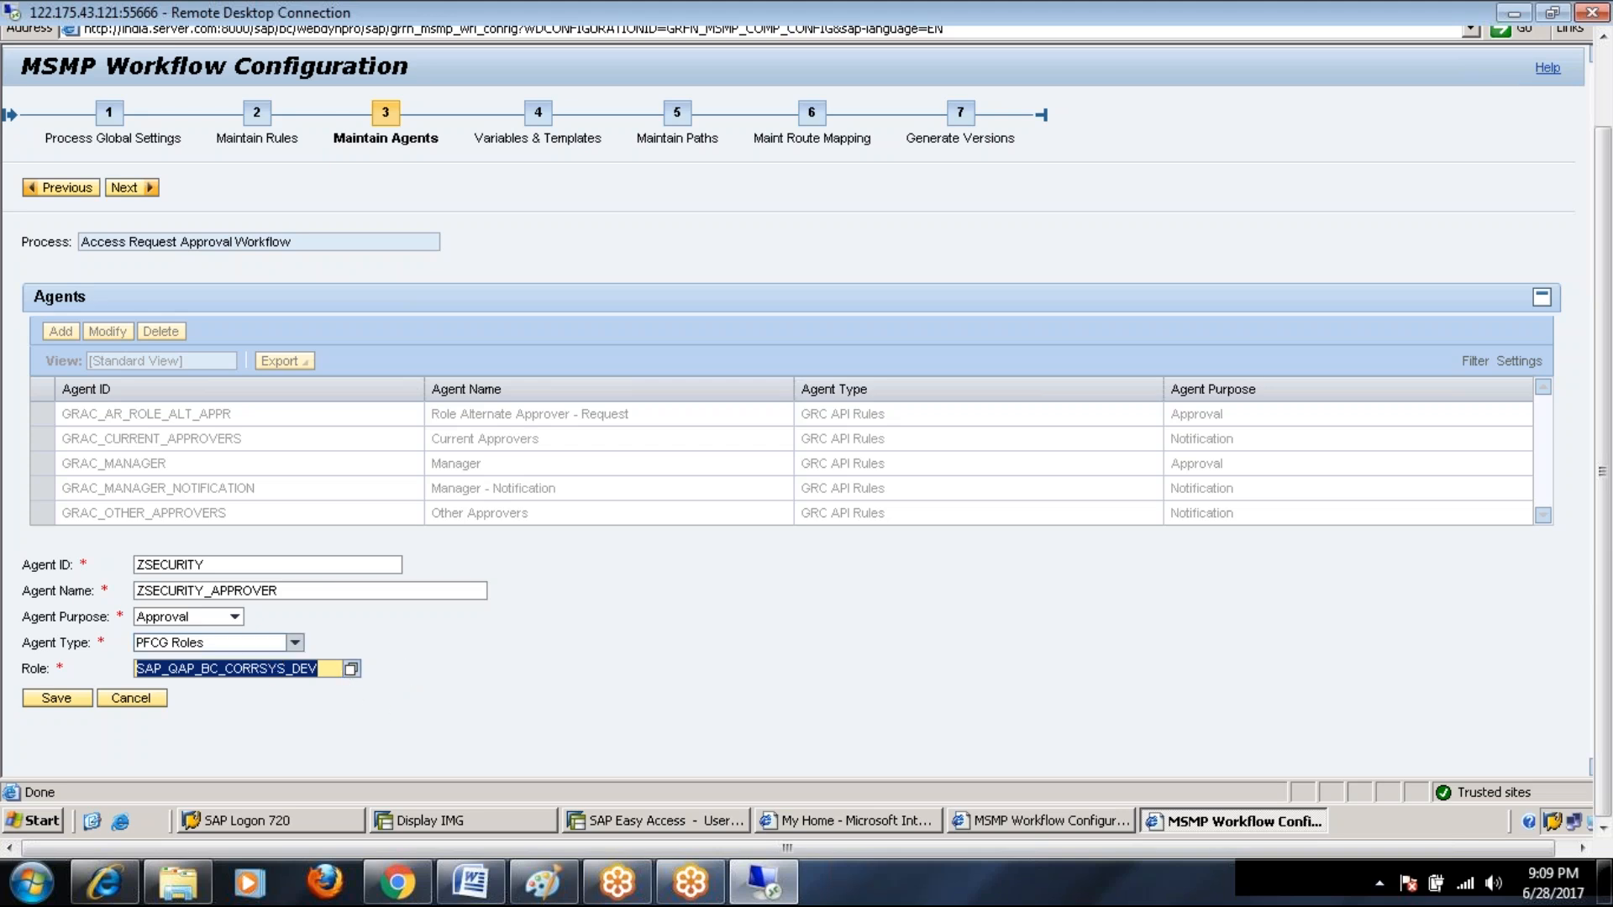
Step: Change the agent type to PFCG User Groups and assign the user group SUPER
key(shift+Tab)
click(295, 643)
click(194, 709)
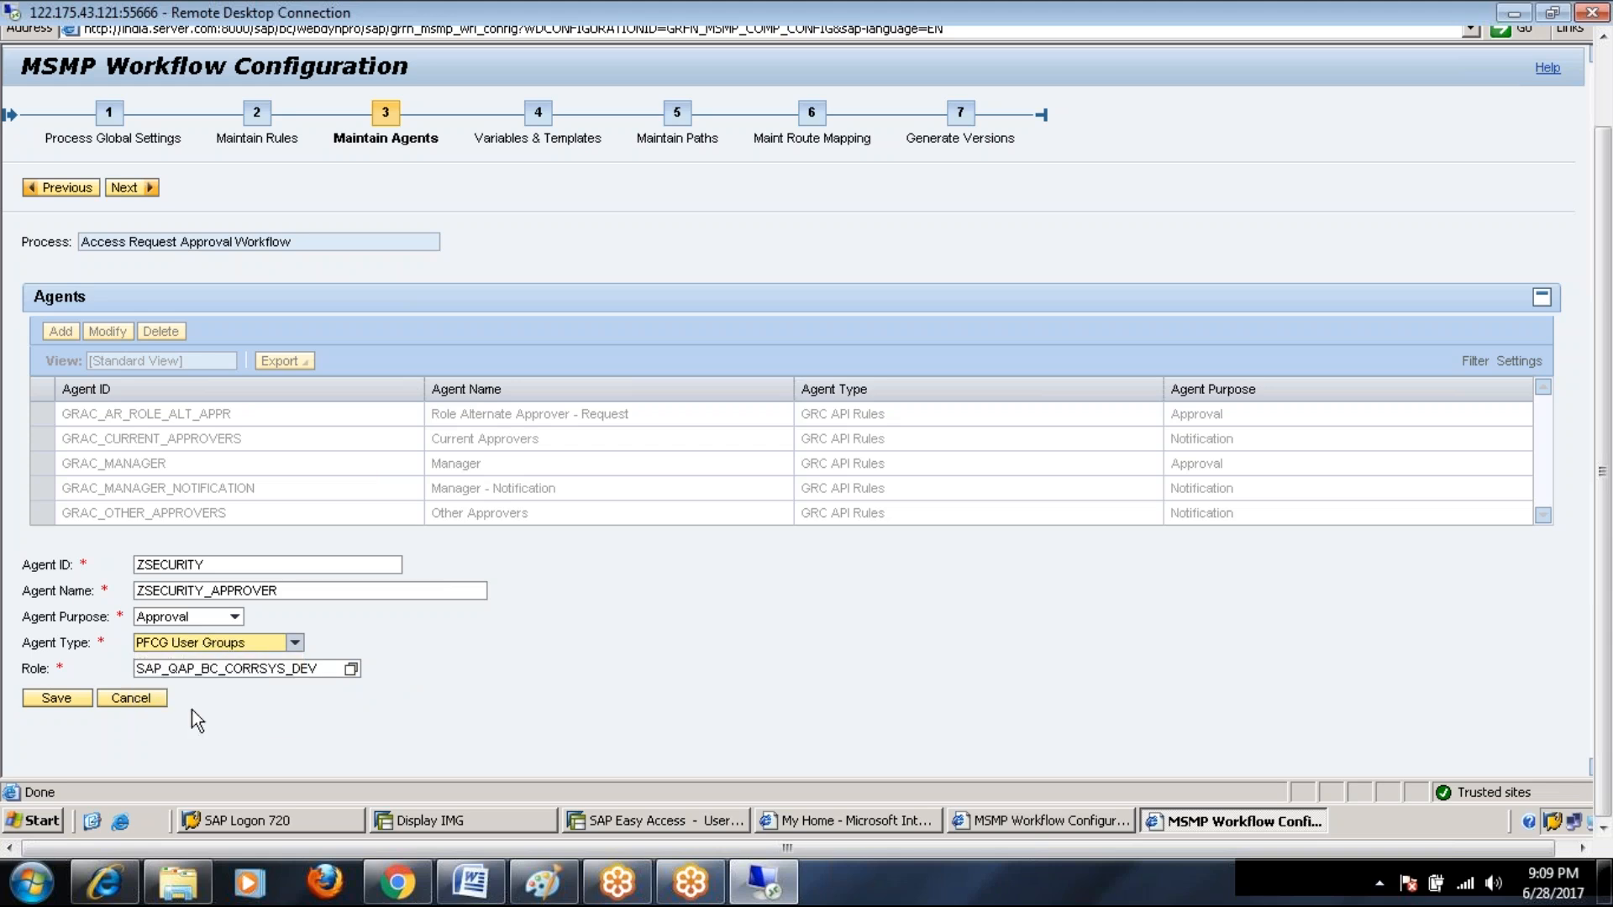
click(244, 669)
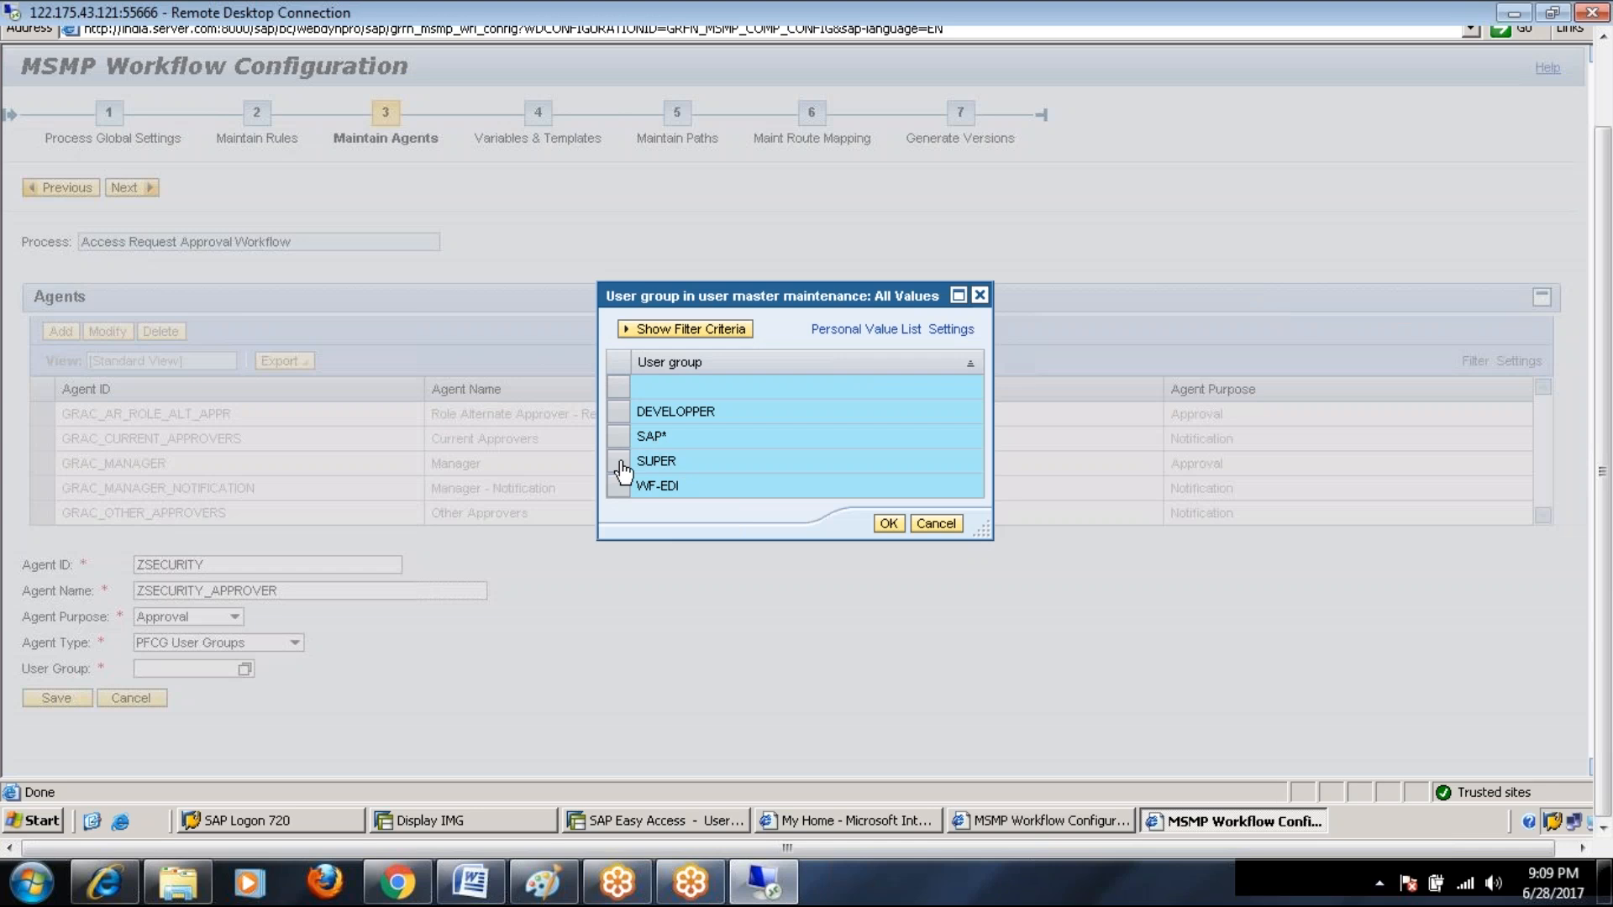
click(620, 463)
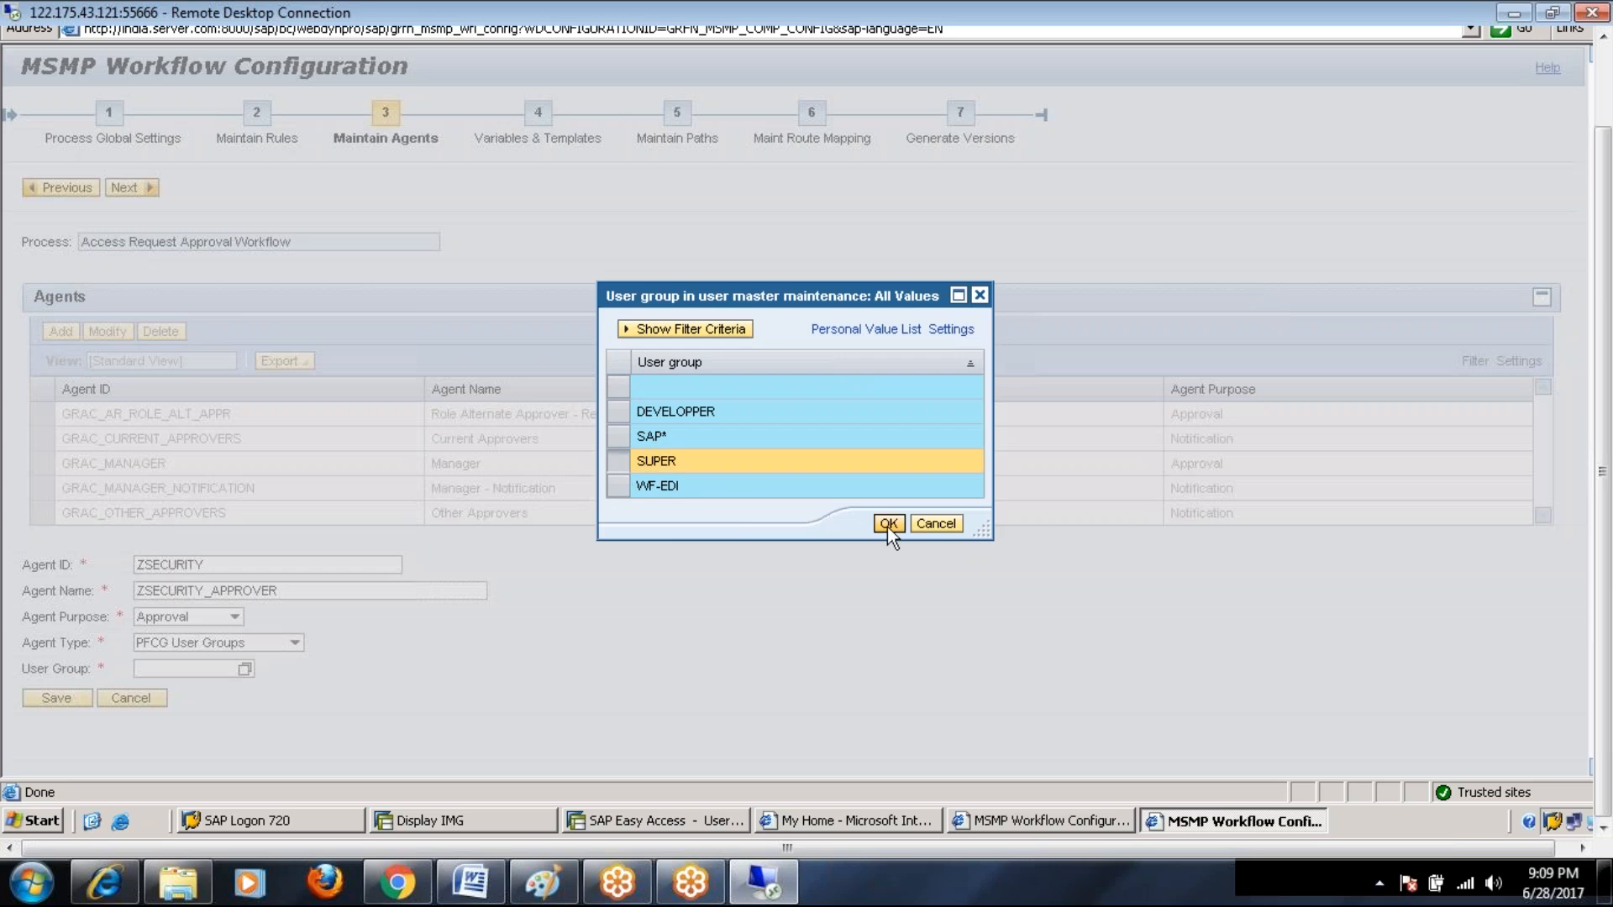
click(888, 524)
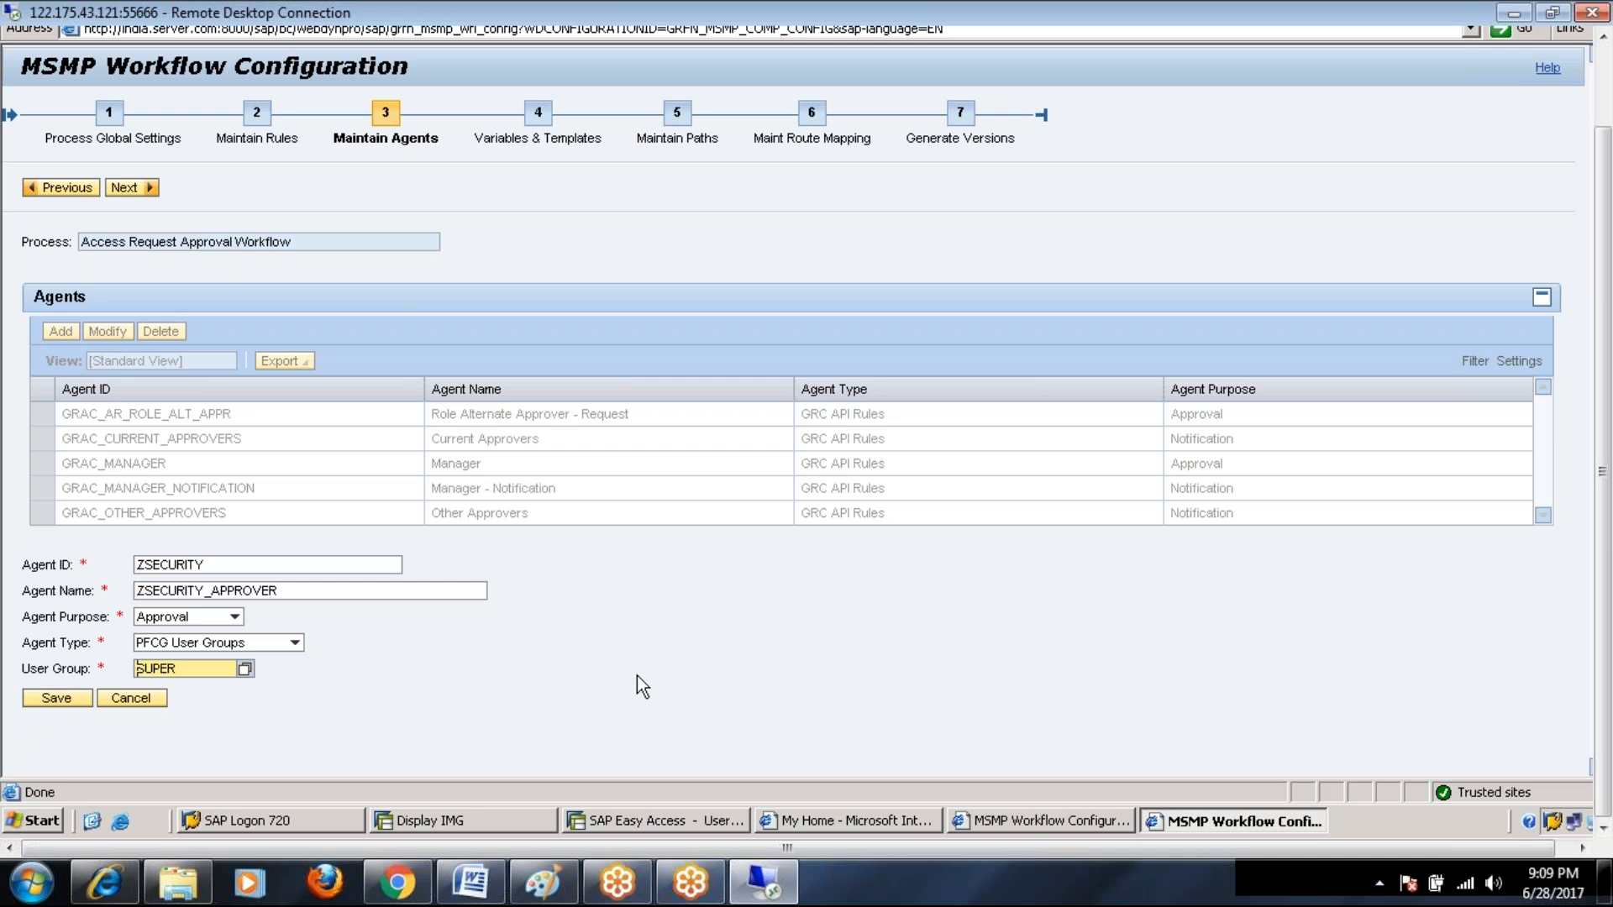
Step: Switch to the ARM Word notes and highlight the definition of Directly Mapped Users under Agent Types
click(470, 882)
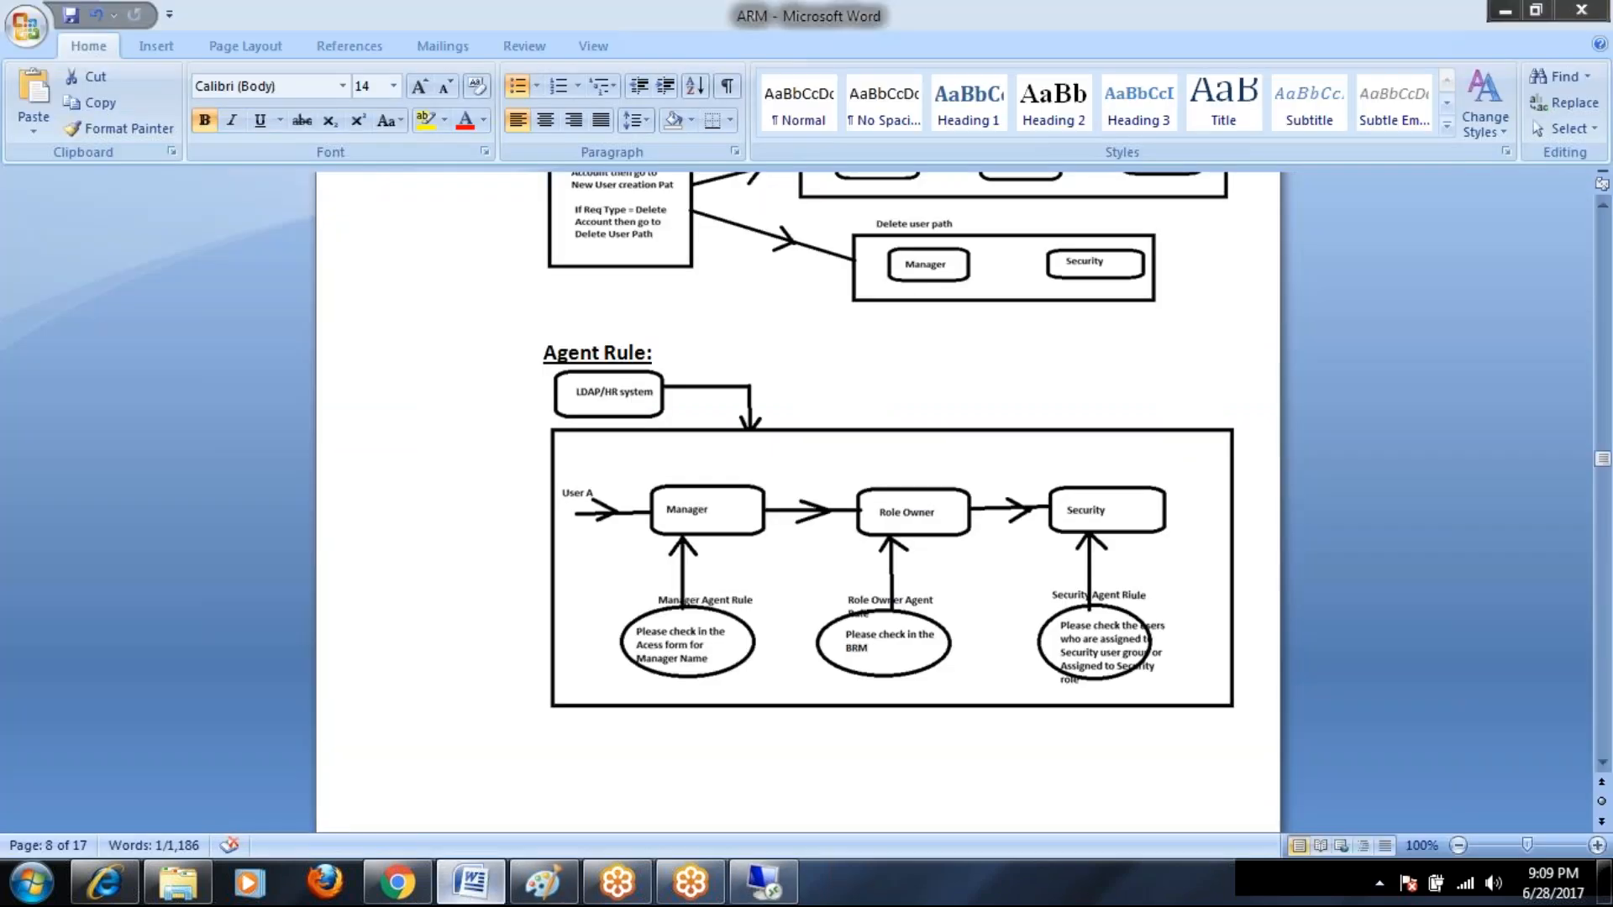
scroll(577, 576, down, 20)
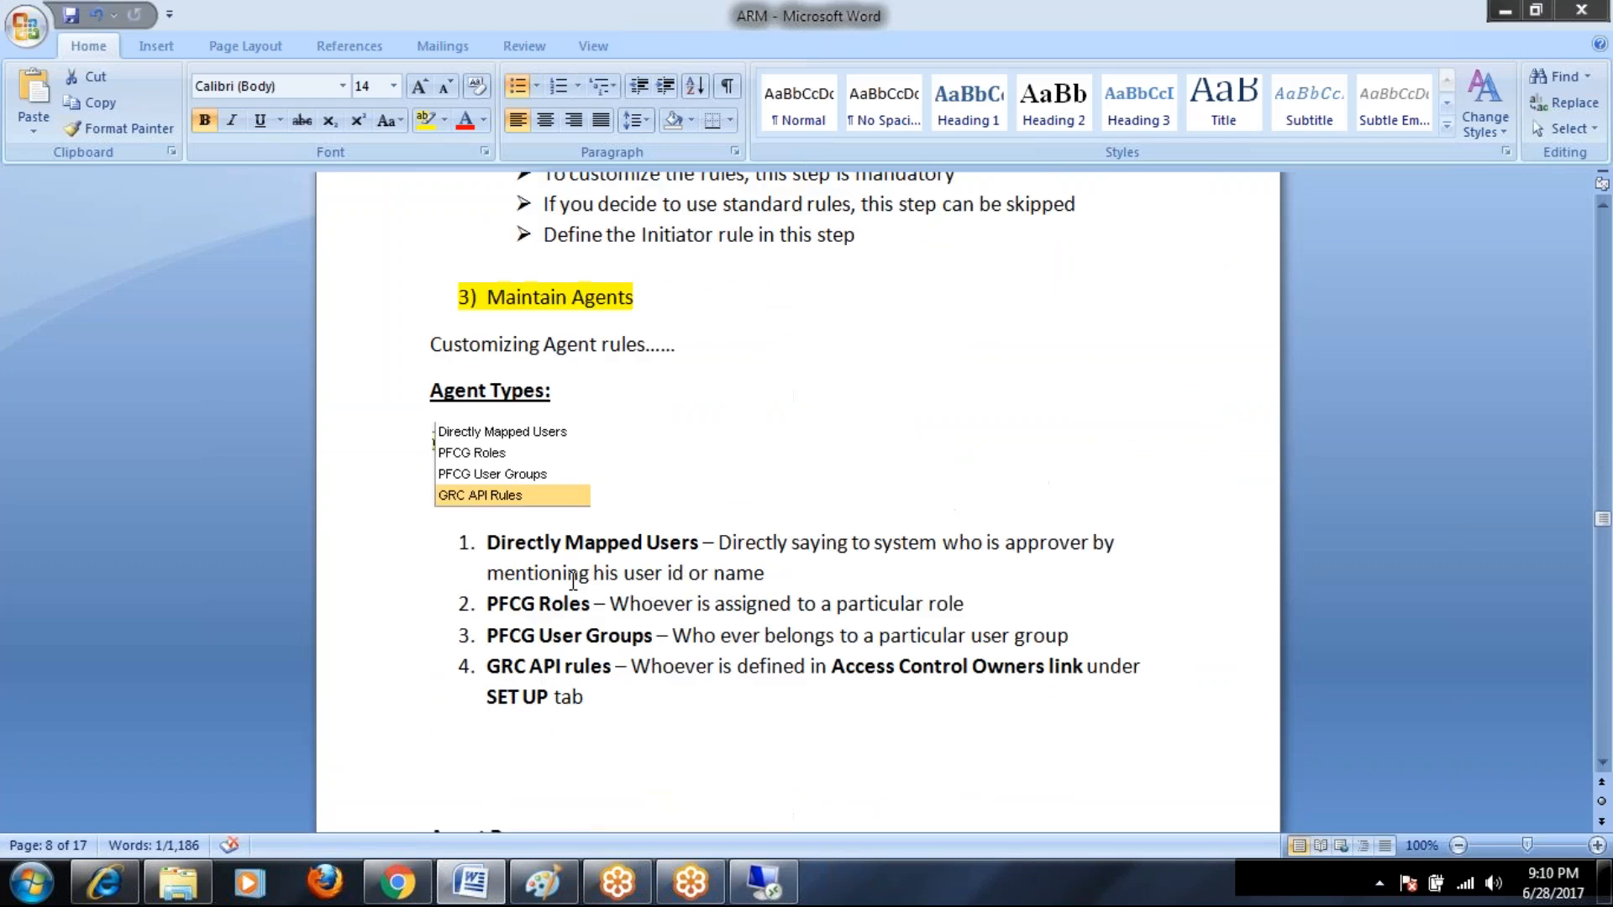
scroll(573, 581, down, 3)
scroll(573, 582, up, 3)
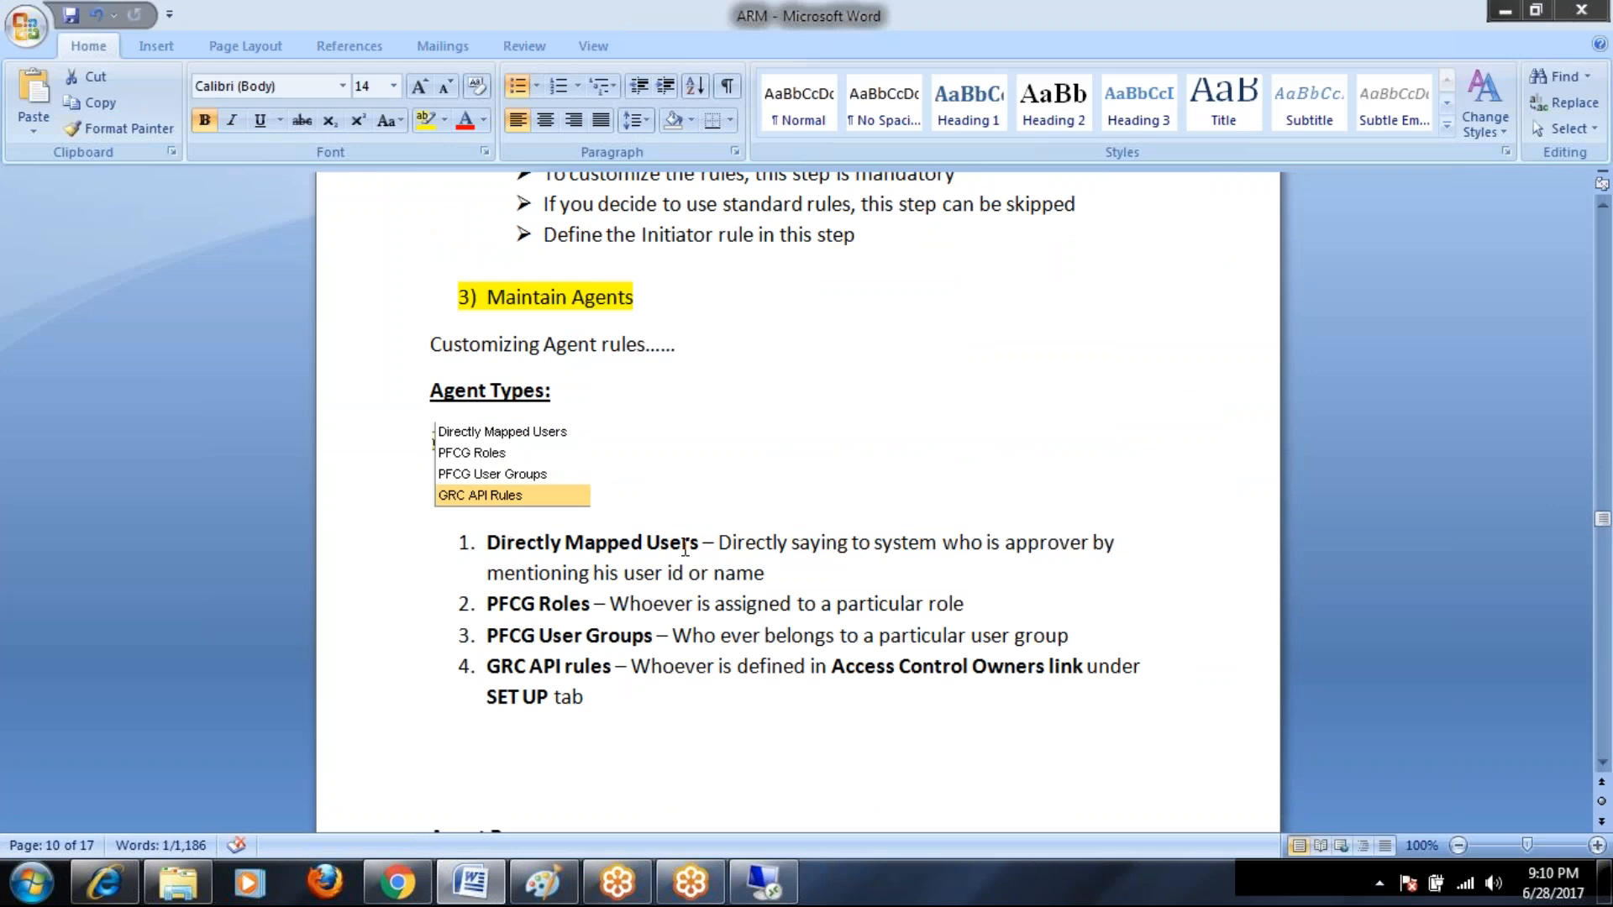
drag(720, 544, 1117, 569)
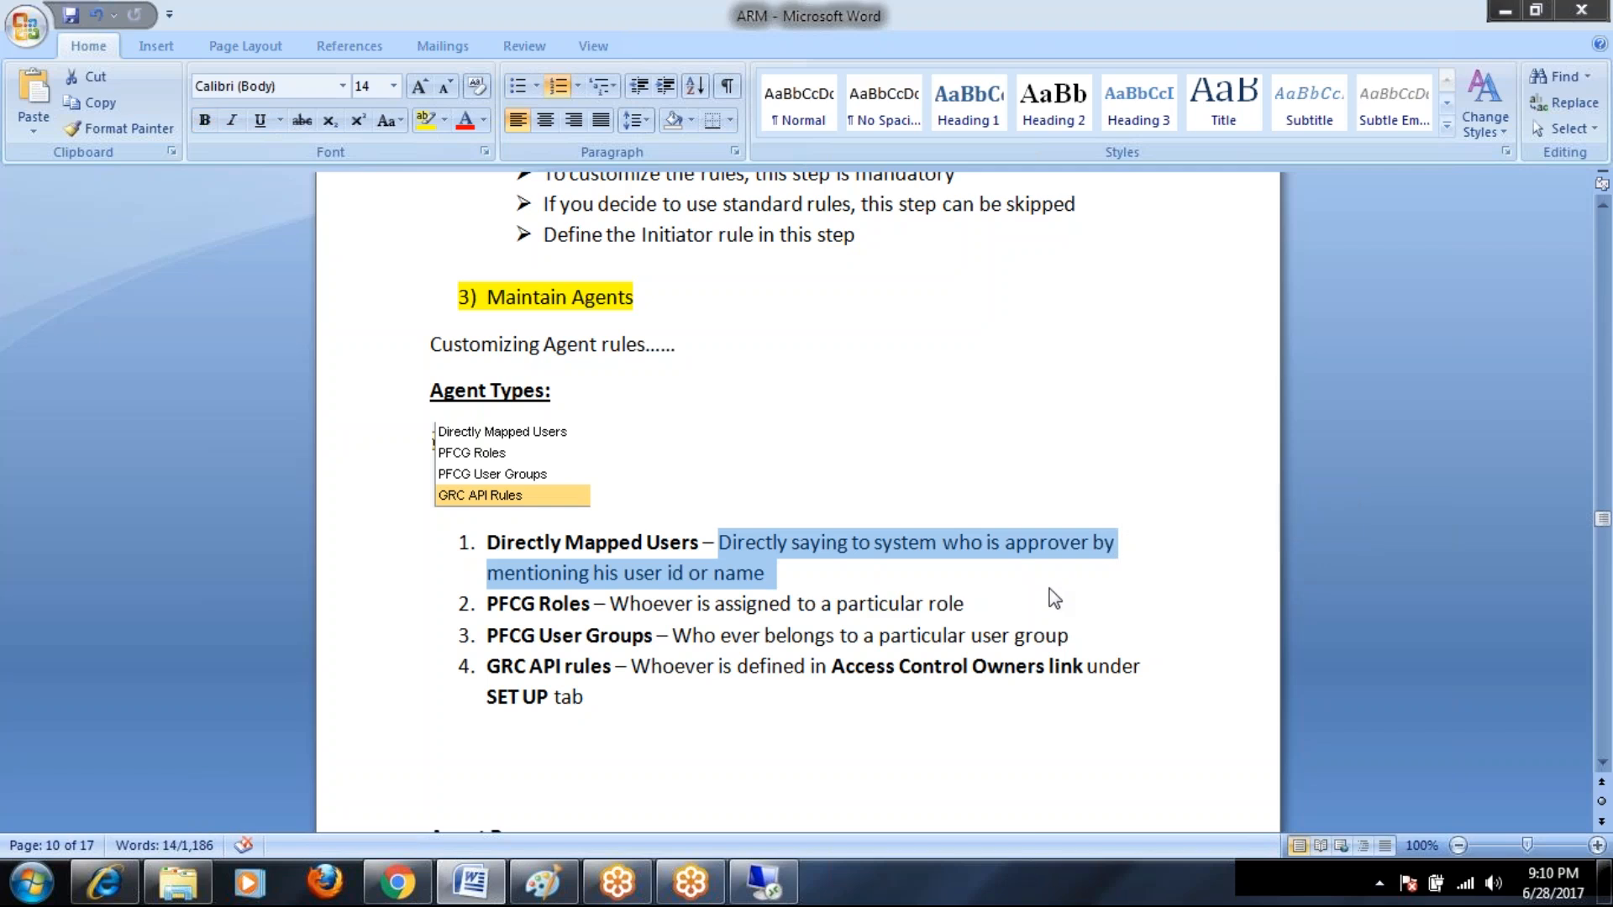
Step: Switch back to the MSMP Workflow Configuration and change the ZSECURITY agent's type to Directly Mapped Users
key(alt+Tab)
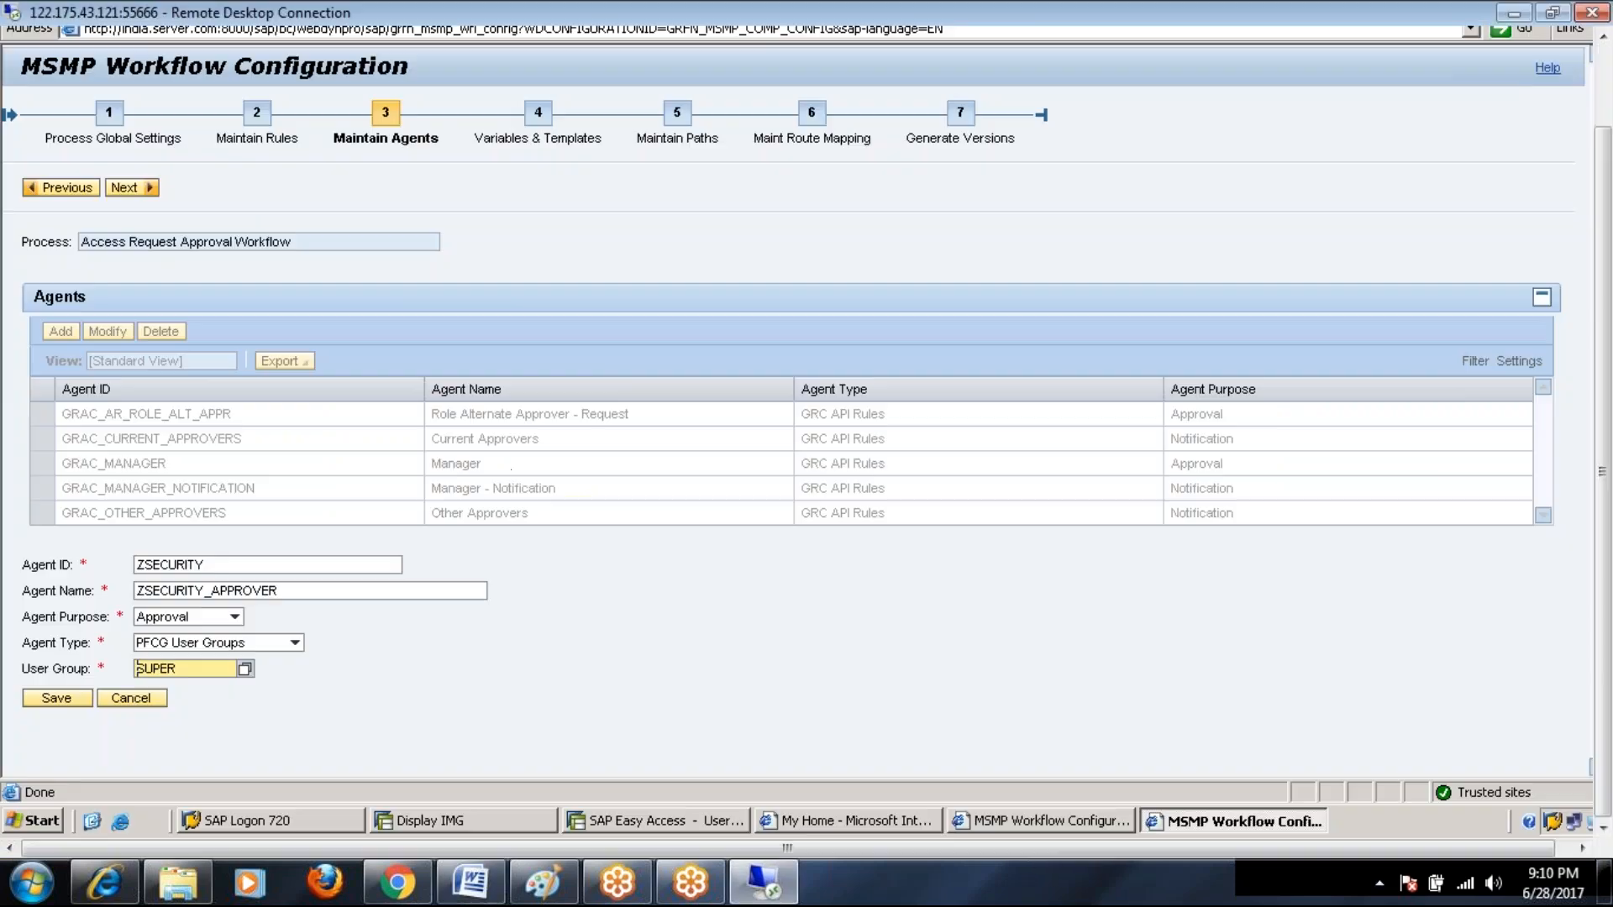
click(296, 644)
click(212, 667)
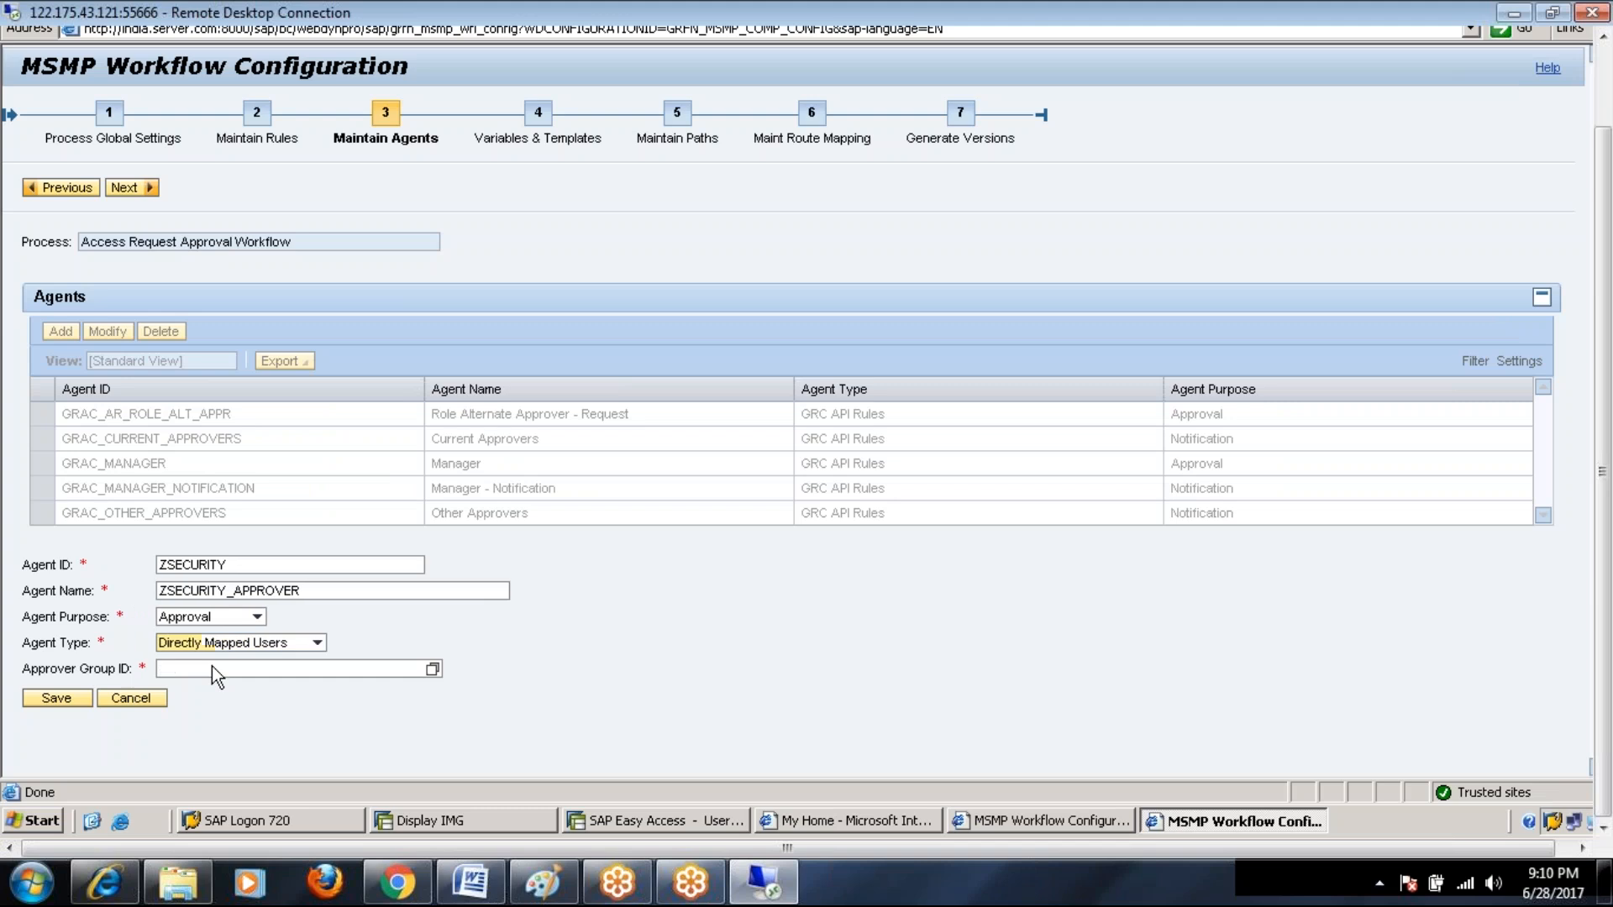
click(433, 669)
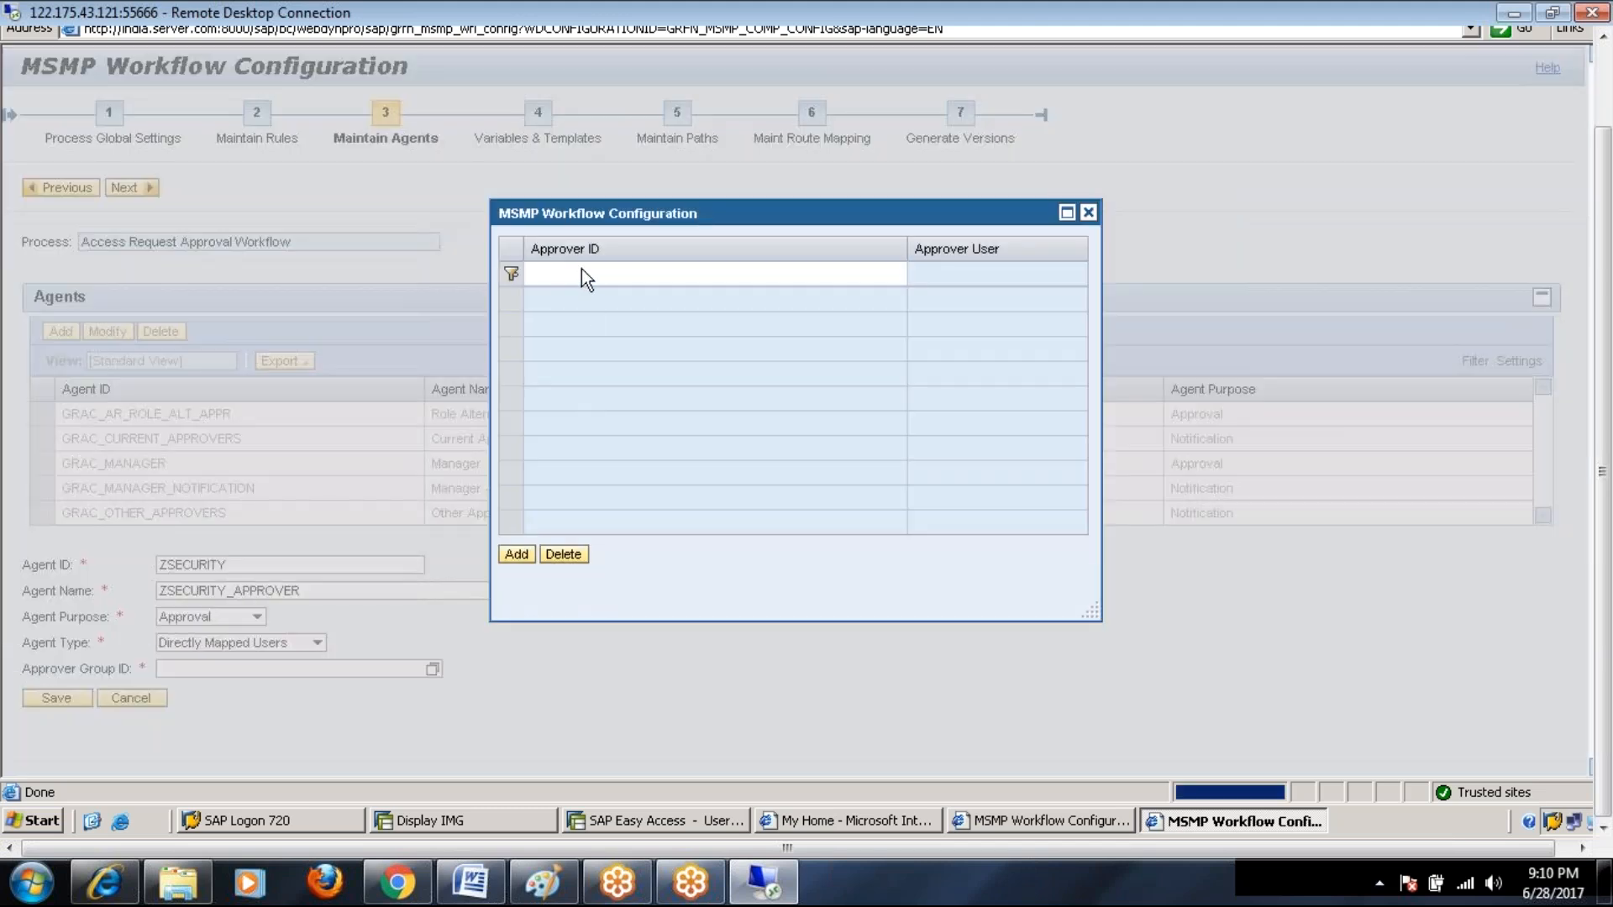
click(584, 270)
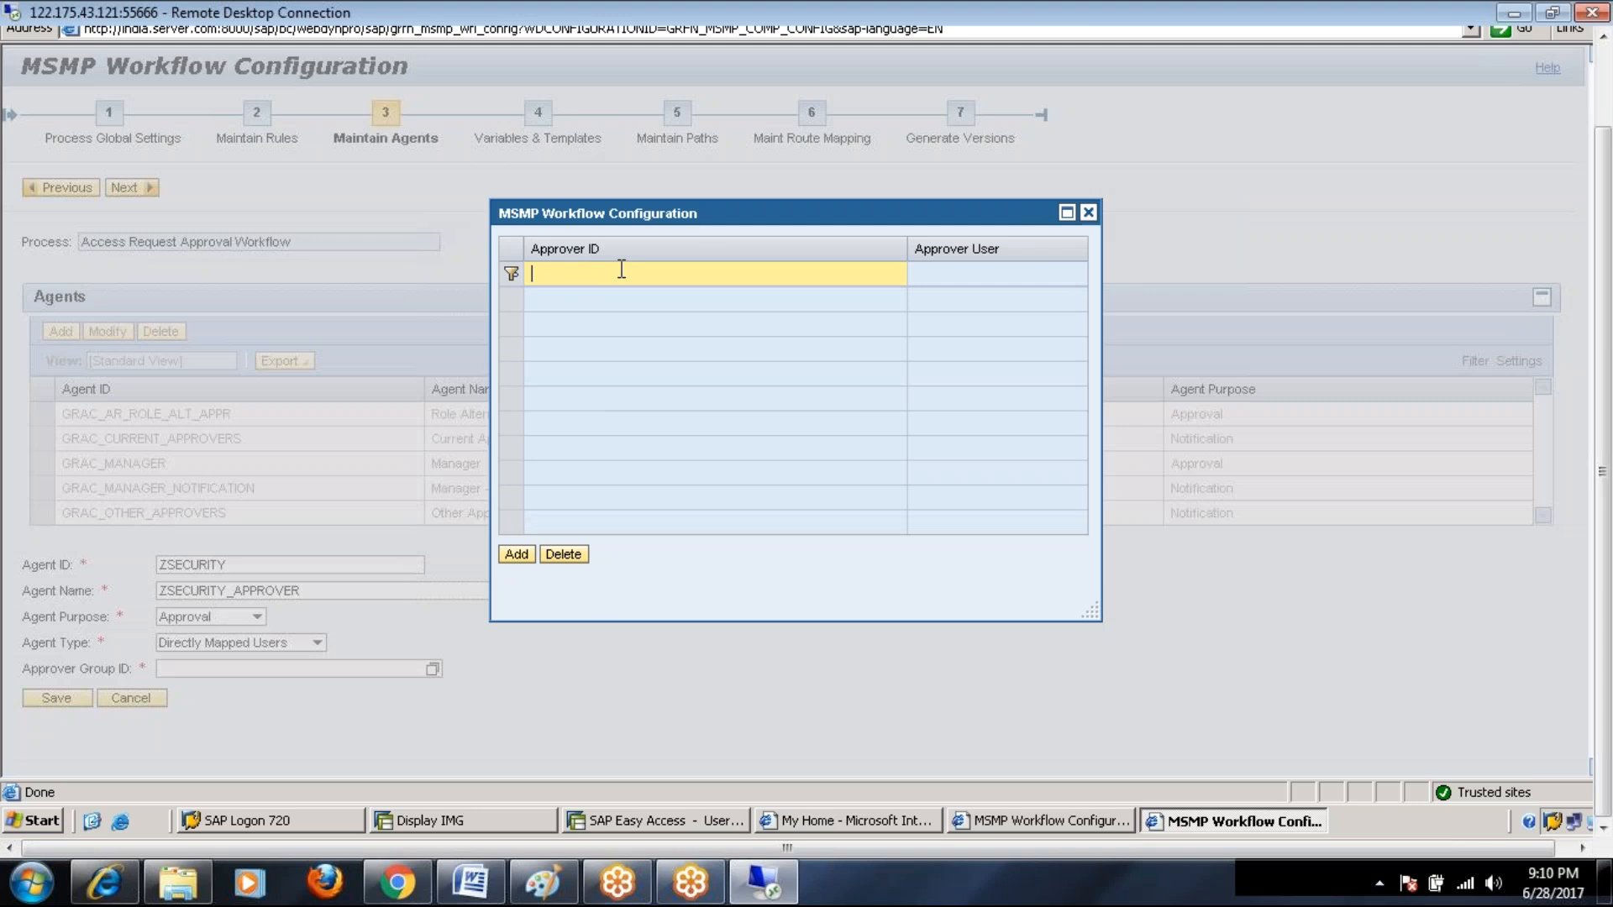
text(SAPUSER)
click(517, 555)
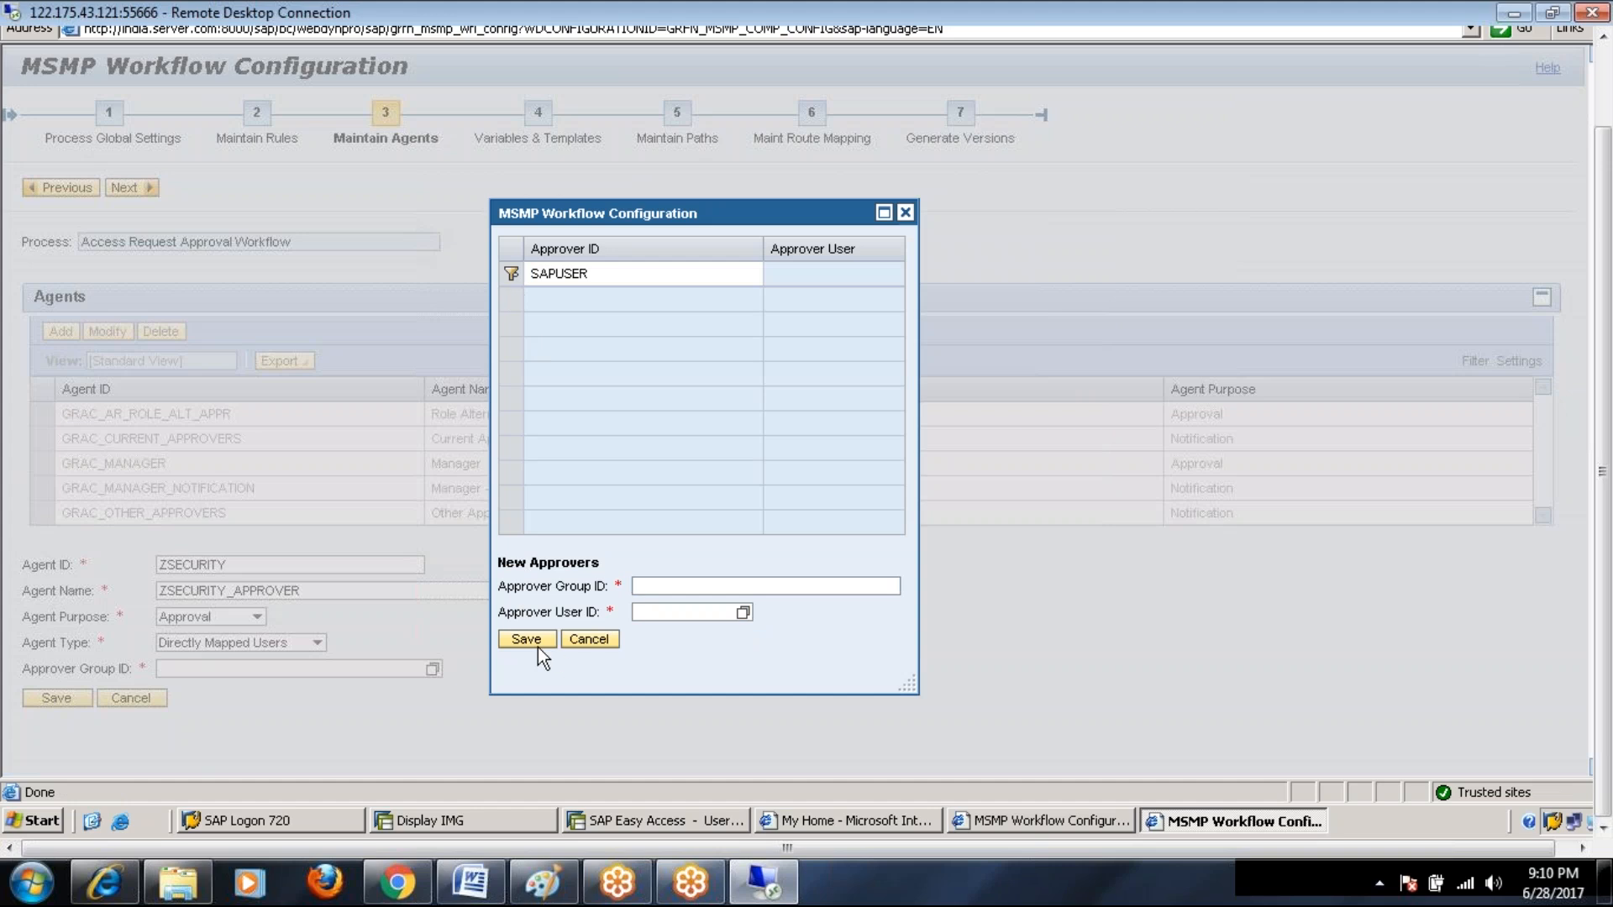
click(730, 587)
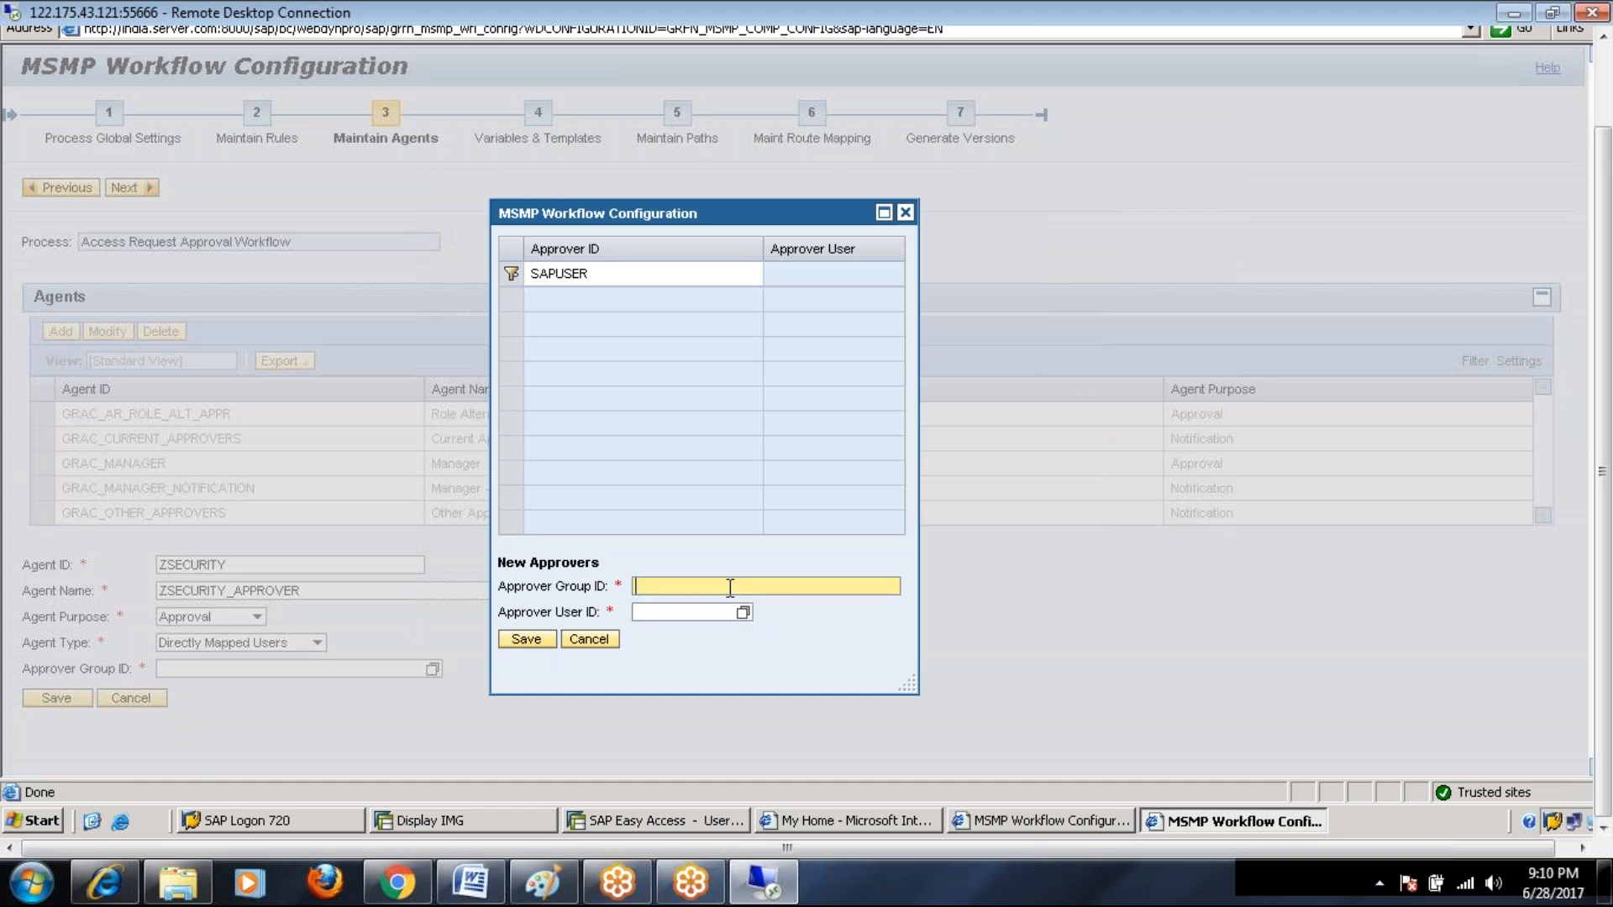
click(905, 213)
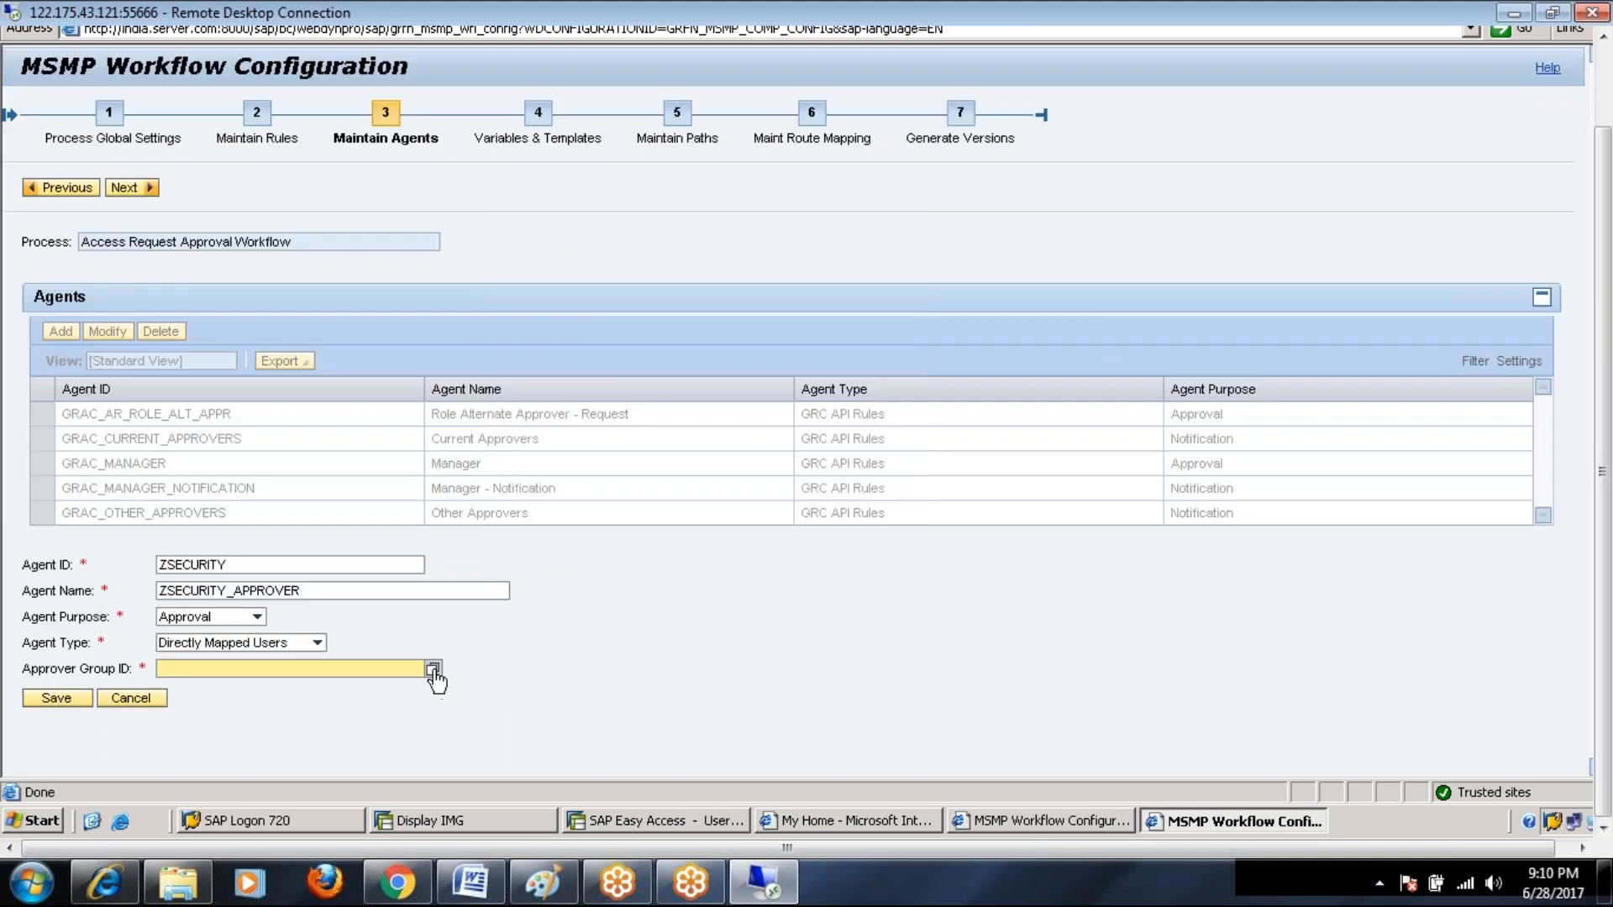
Step: Start a new approver entry from the agent's approver group list with SECURITY as the approver group ID
click(432, 670)
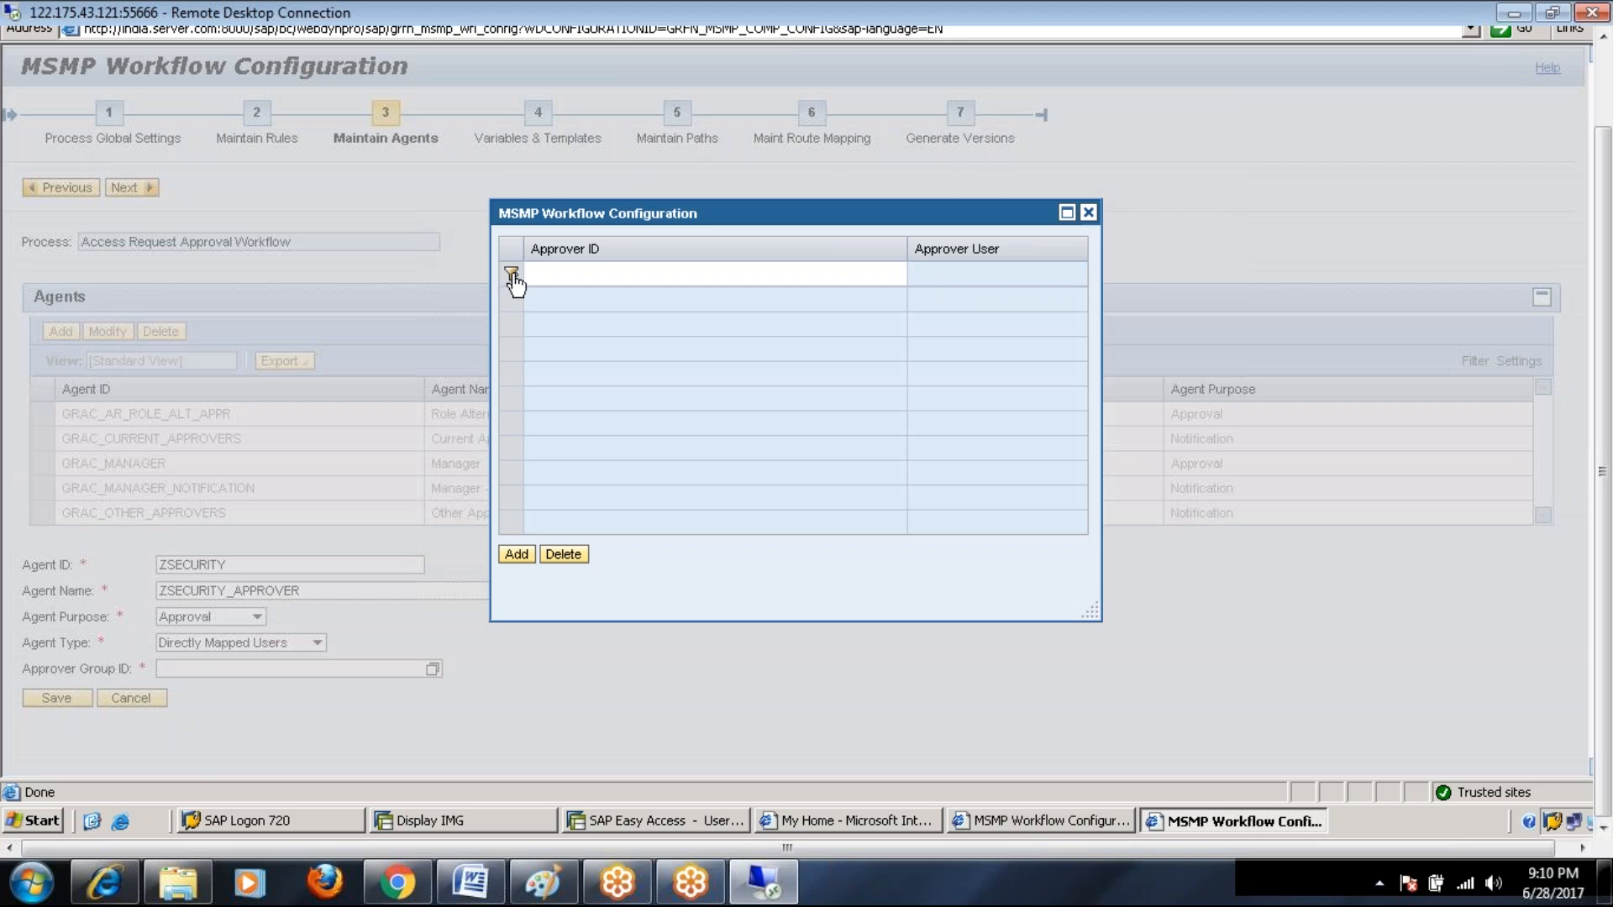
click(568, 274)
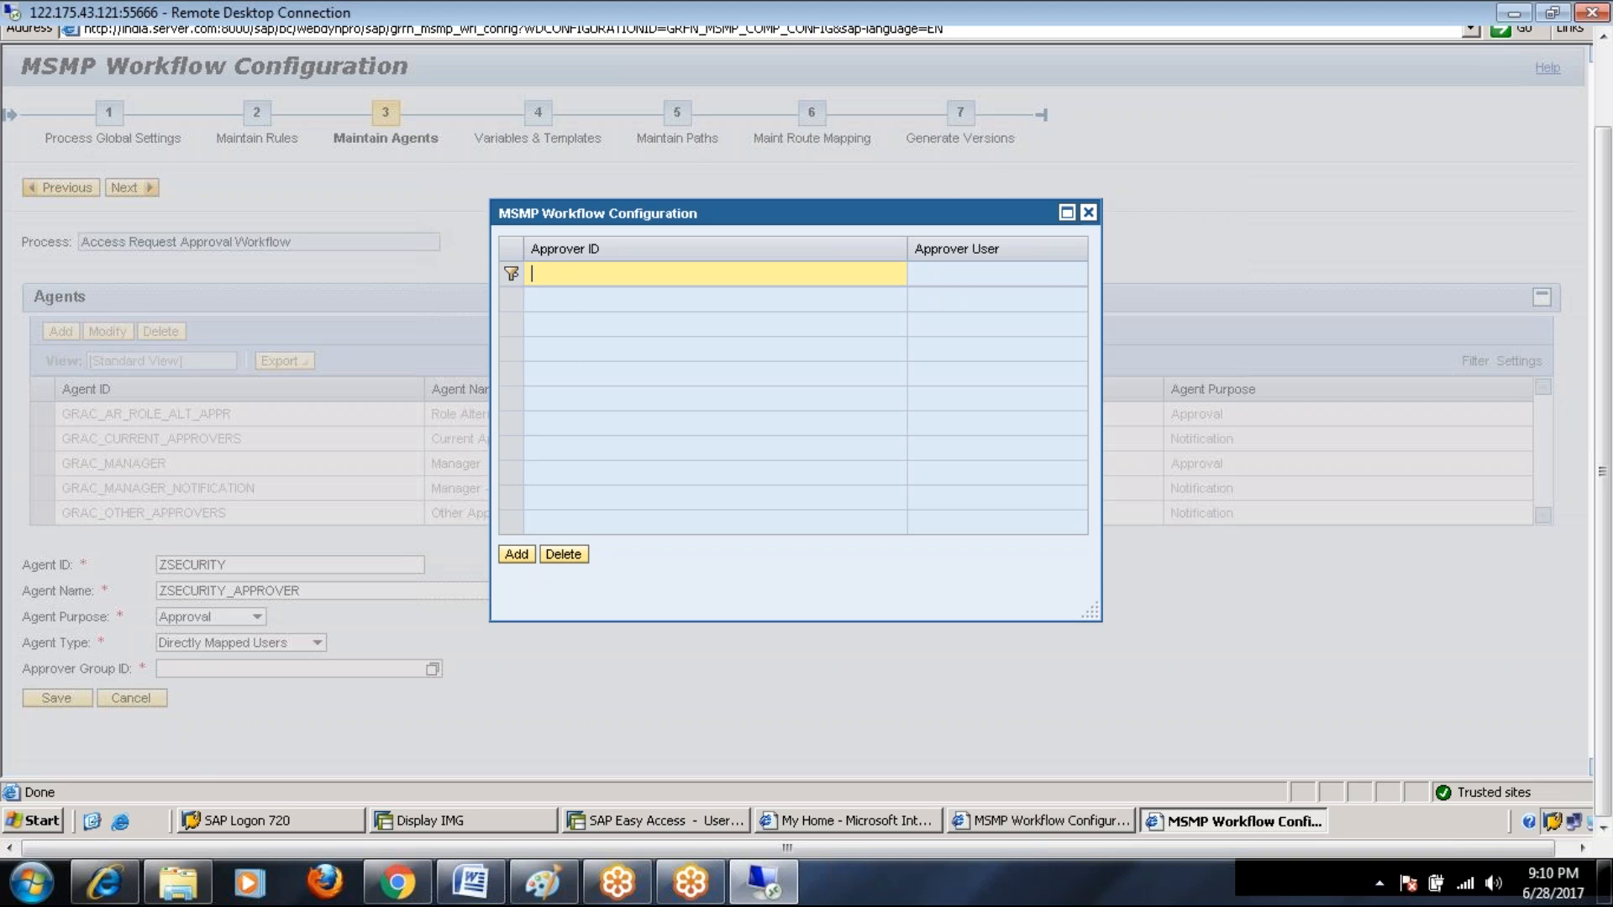
click(516, 555)
click(656, 587)
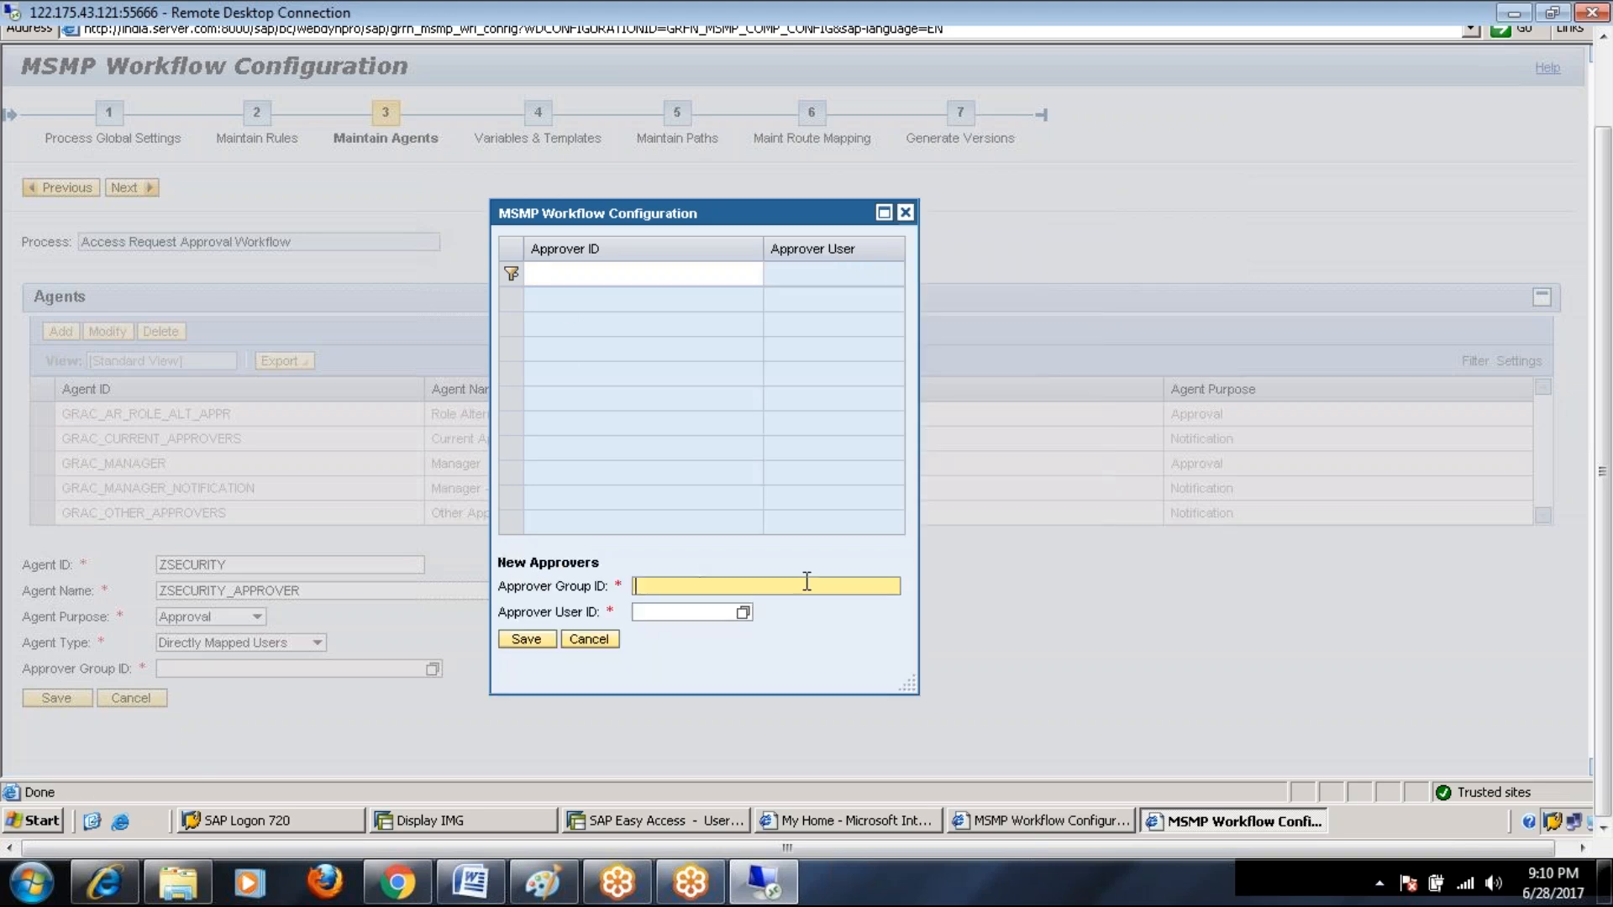
text(SECURITY)
key(Tab)
Step: Search the users for SAPUSER and choose it as the approver user ID
click(739, 613)
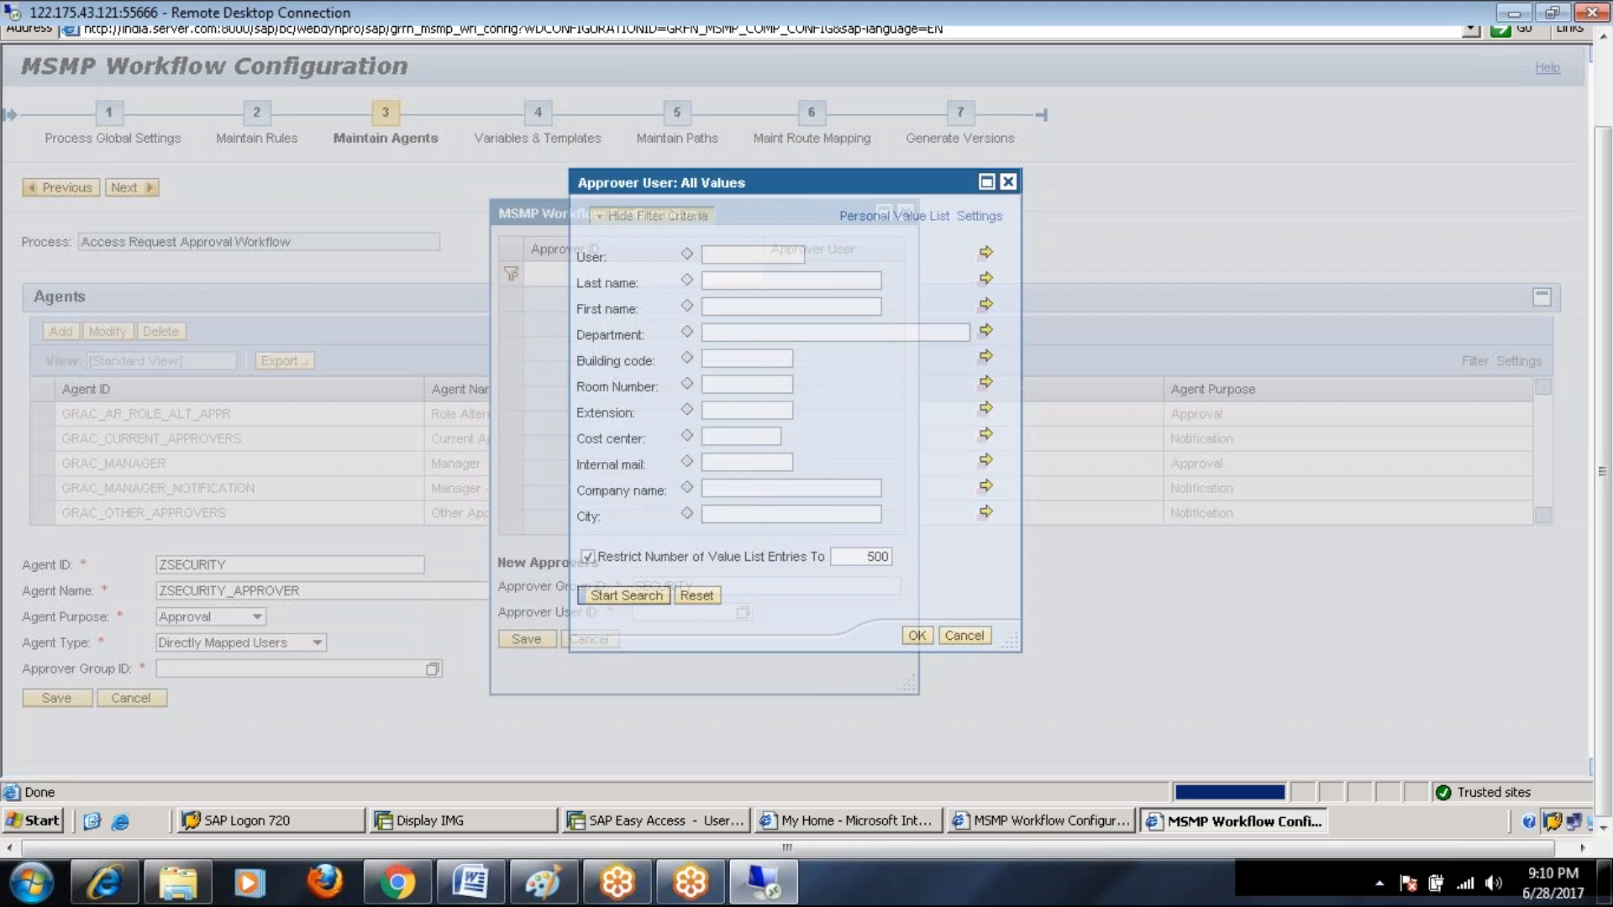
text(SAPUSER)
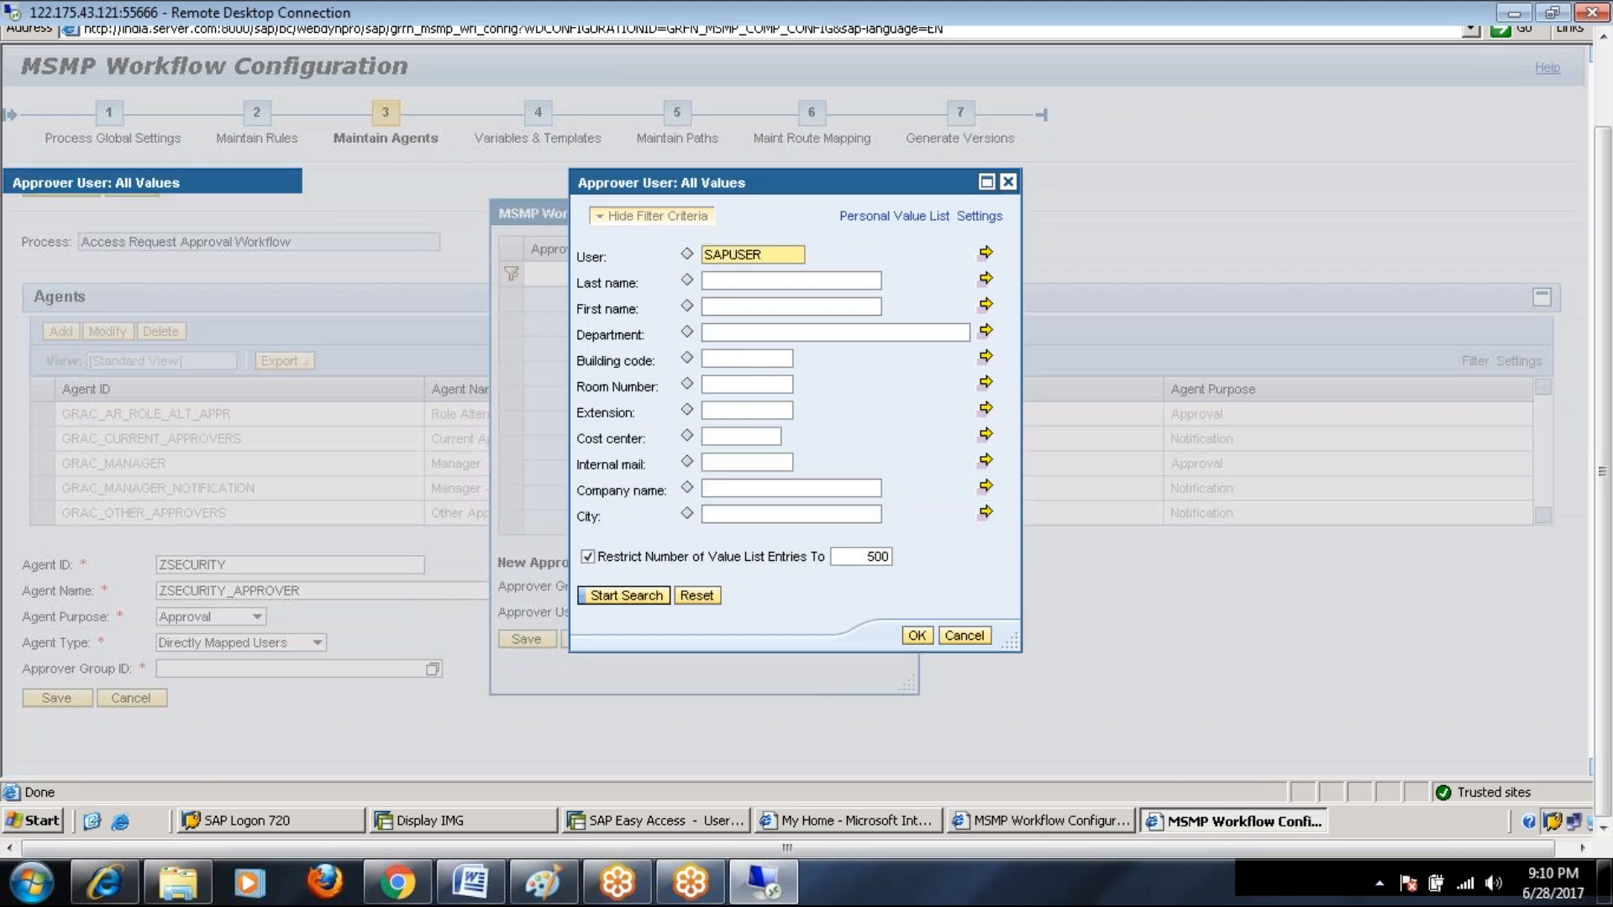
key(Return)
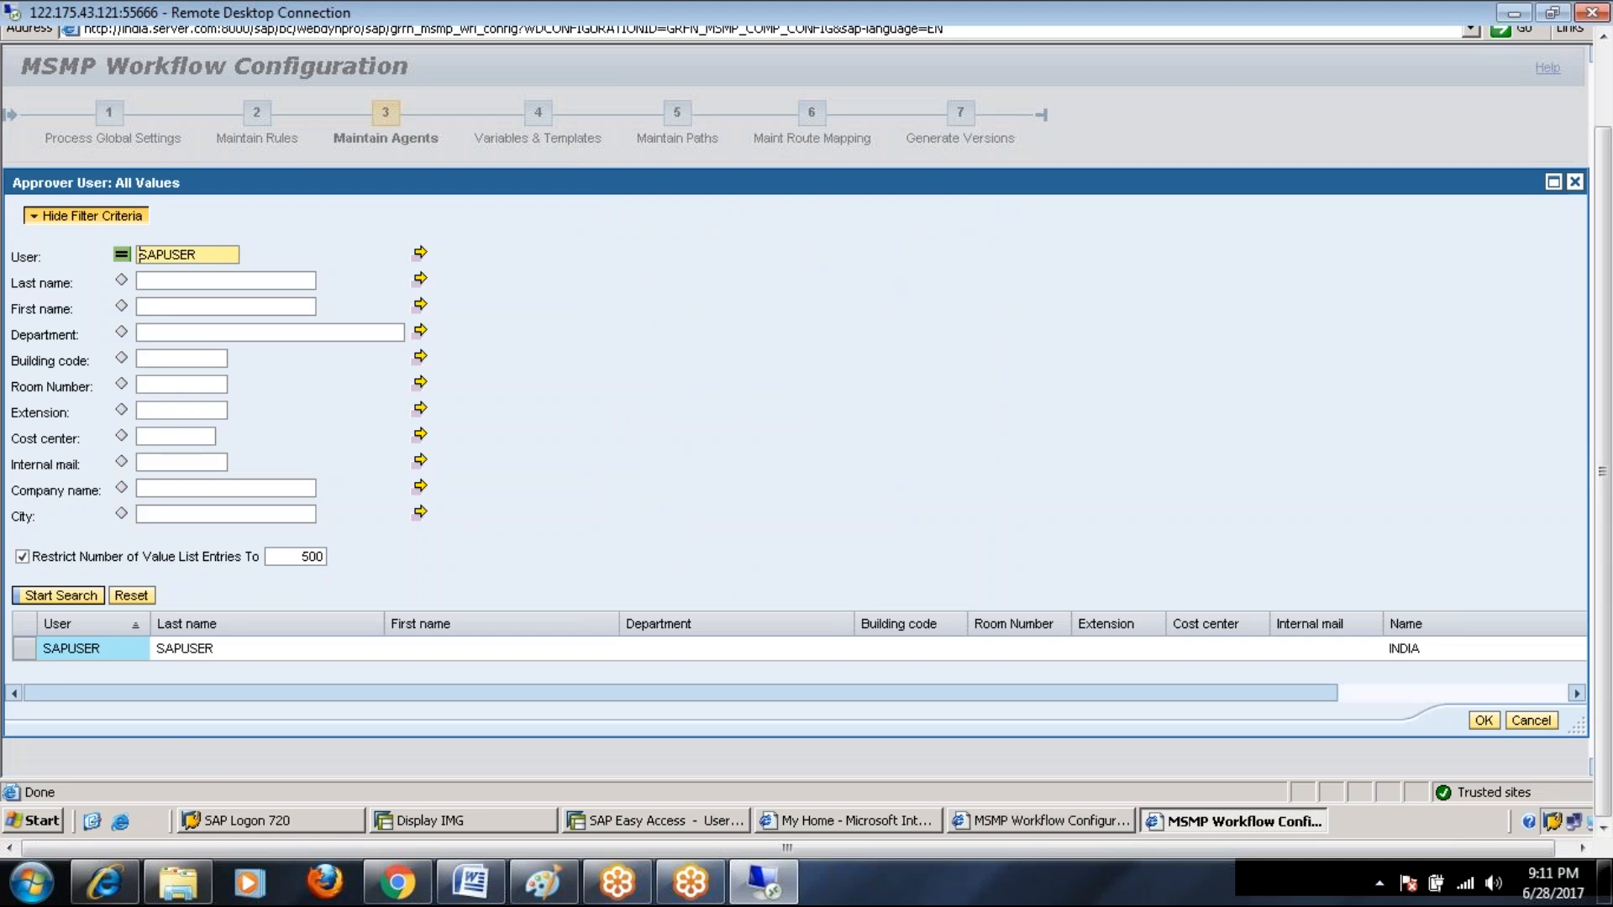
click(28, 653)
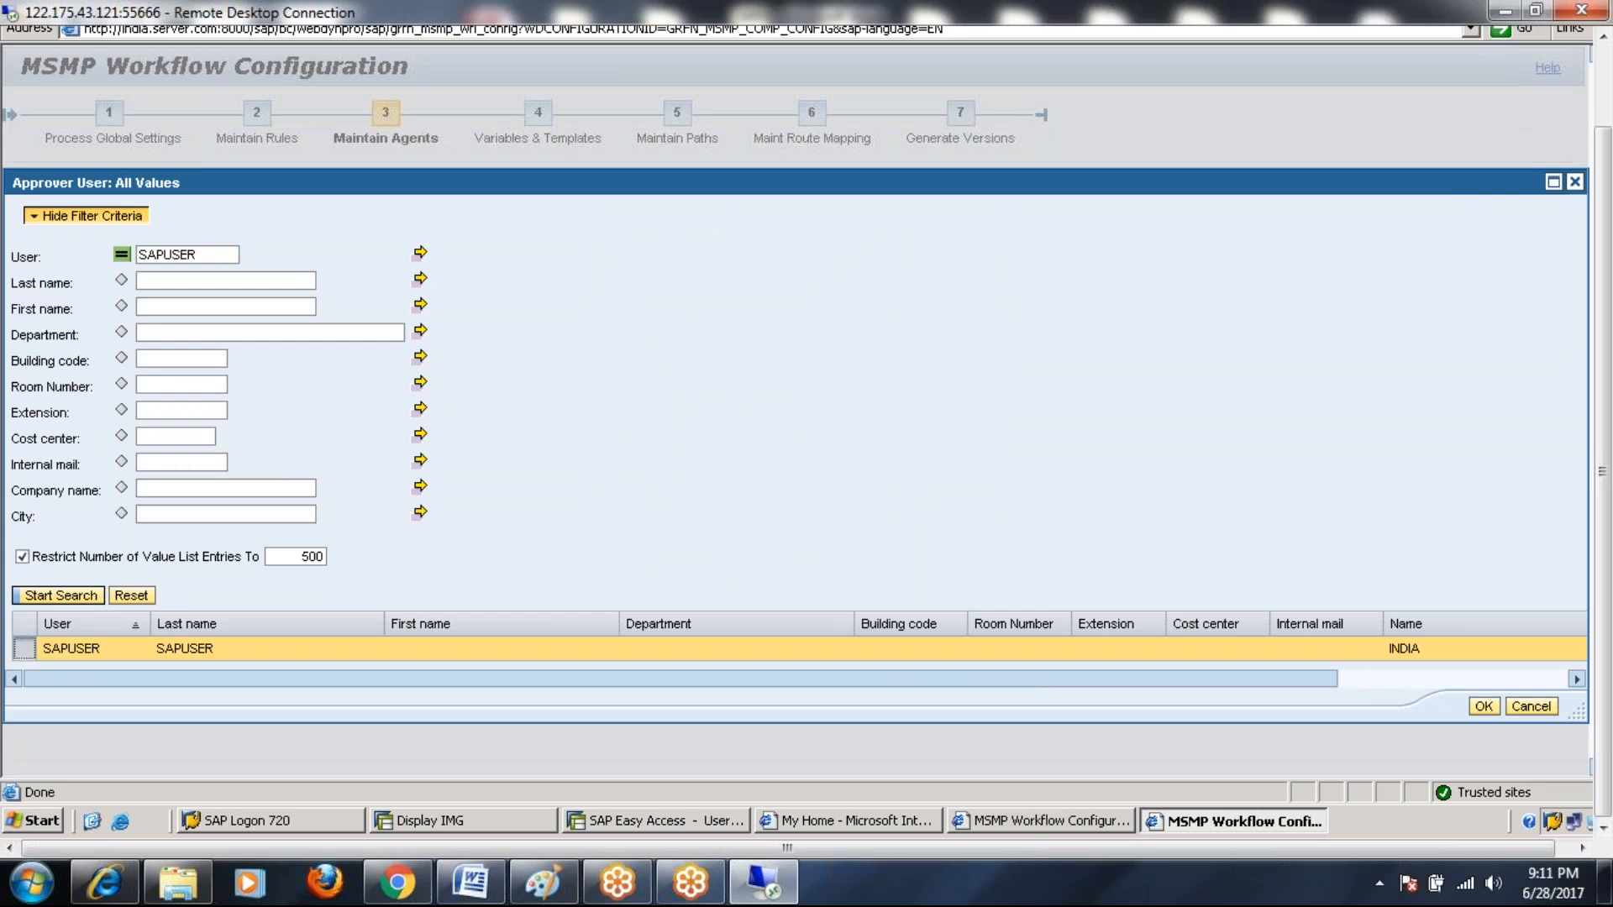
click(1483, 706)
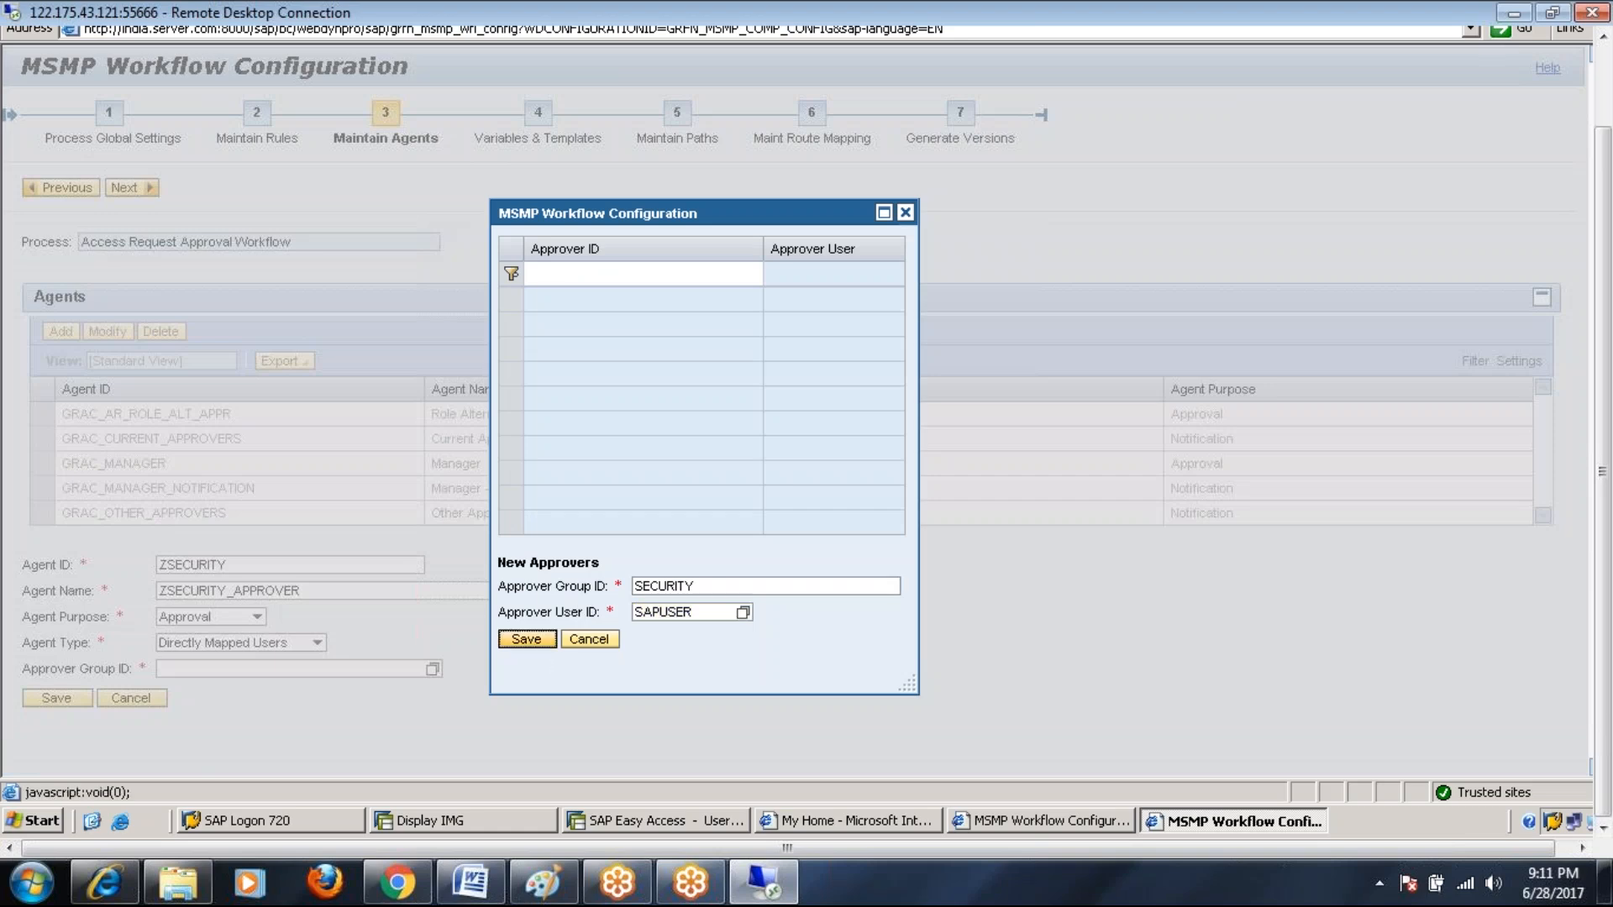
Step: Save the new approver and assign SECURITY as the agent's approver group ID
click(527, 639)
click(518, 332)
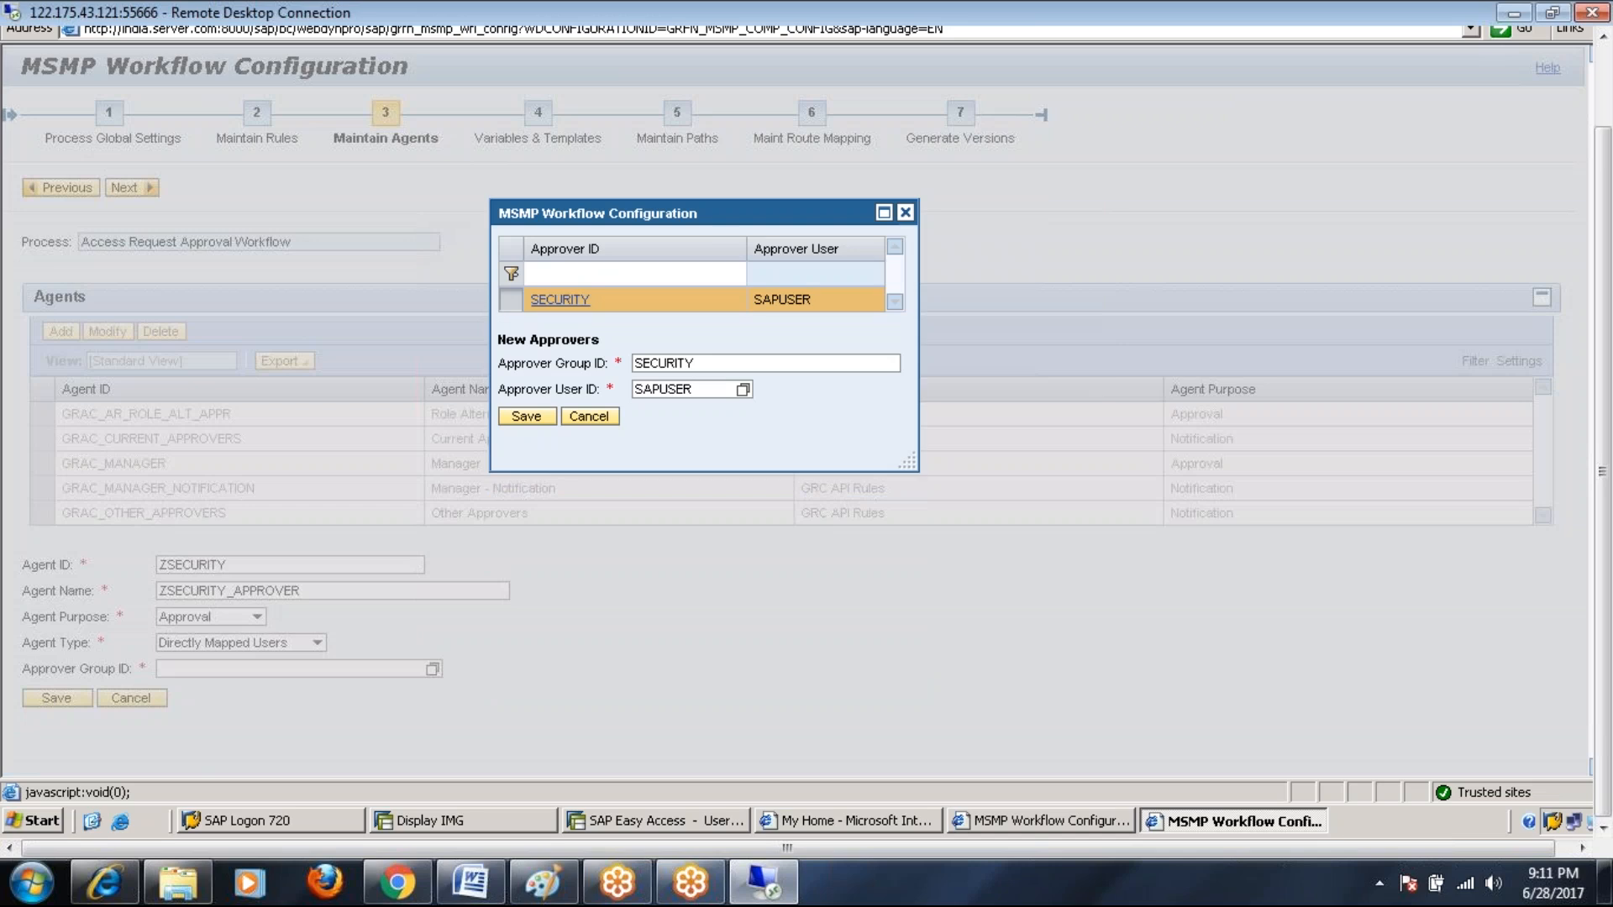
click(585, 276)
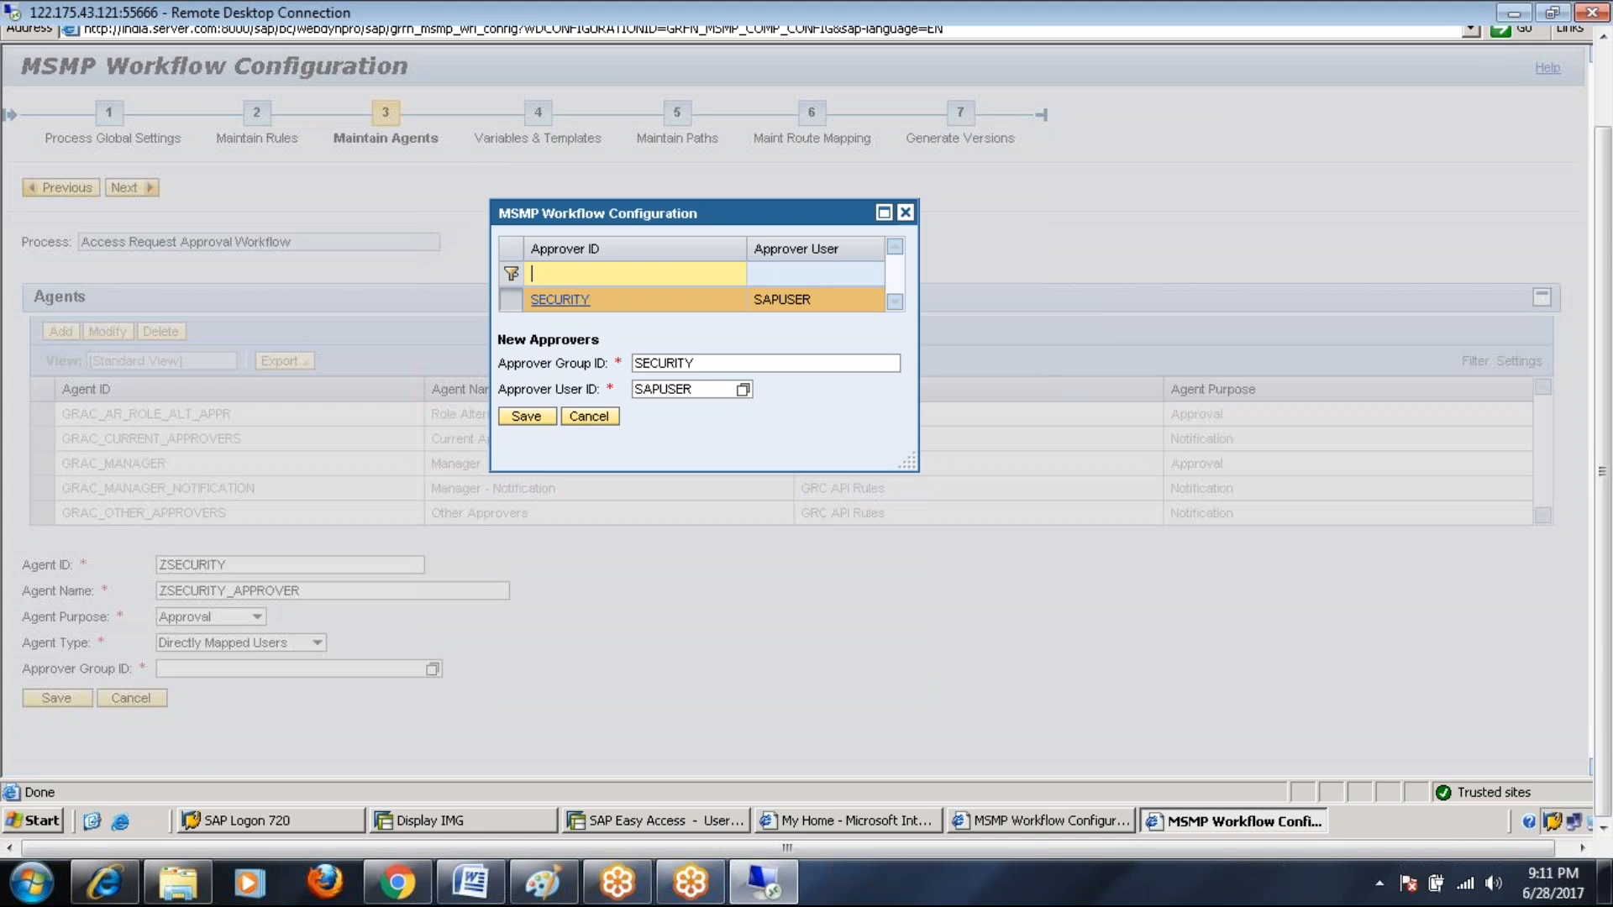
click(556, 303)
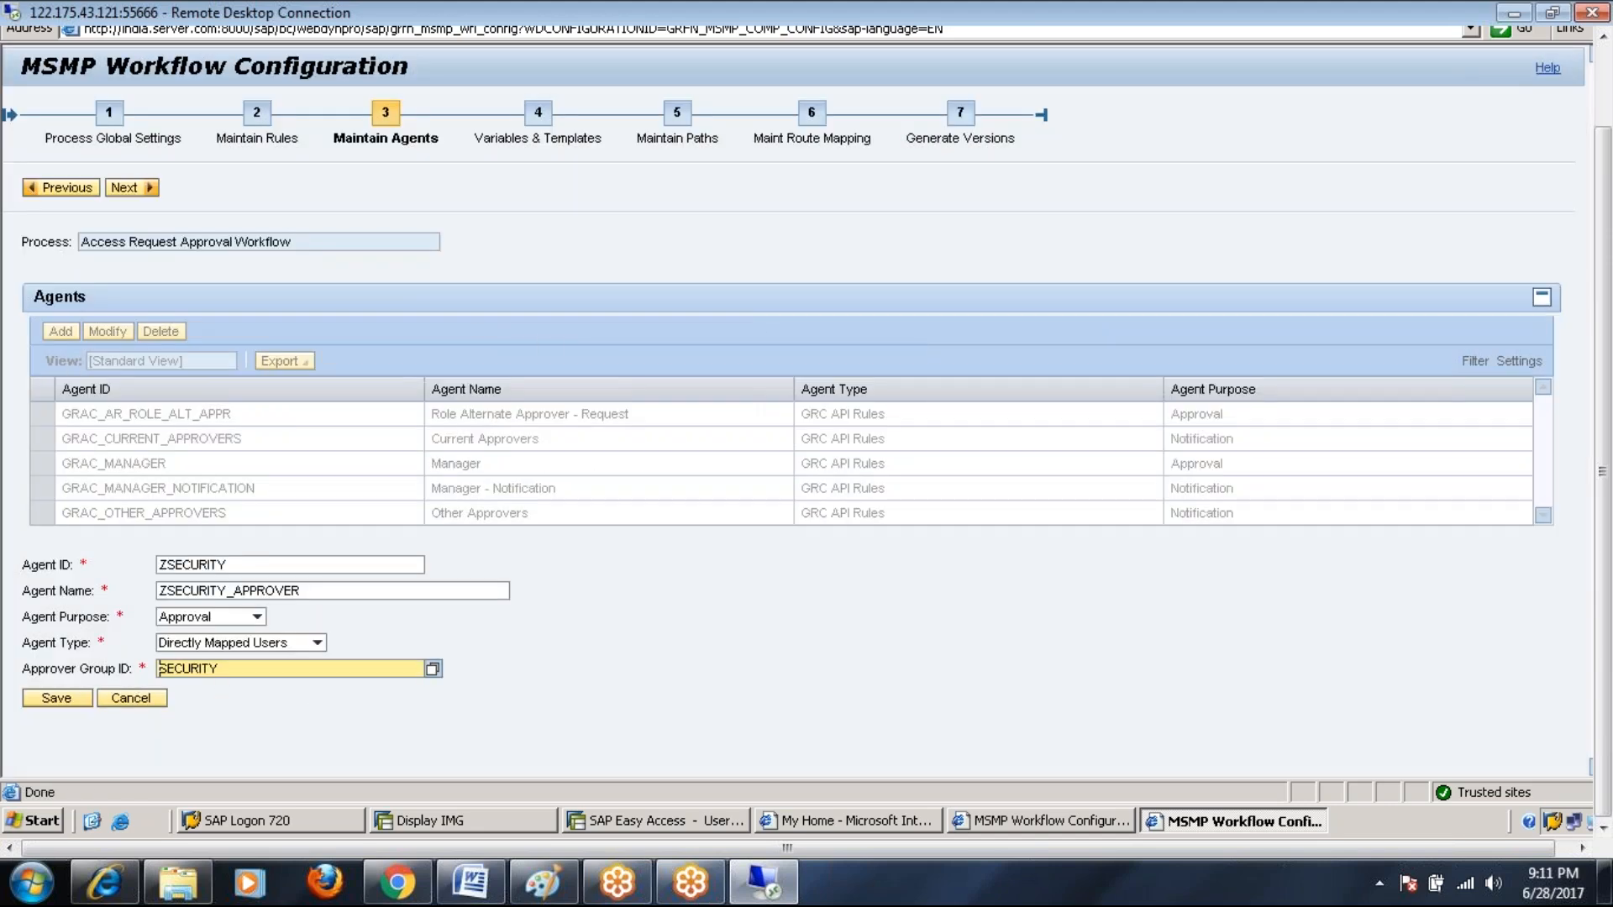
click(433, 669)
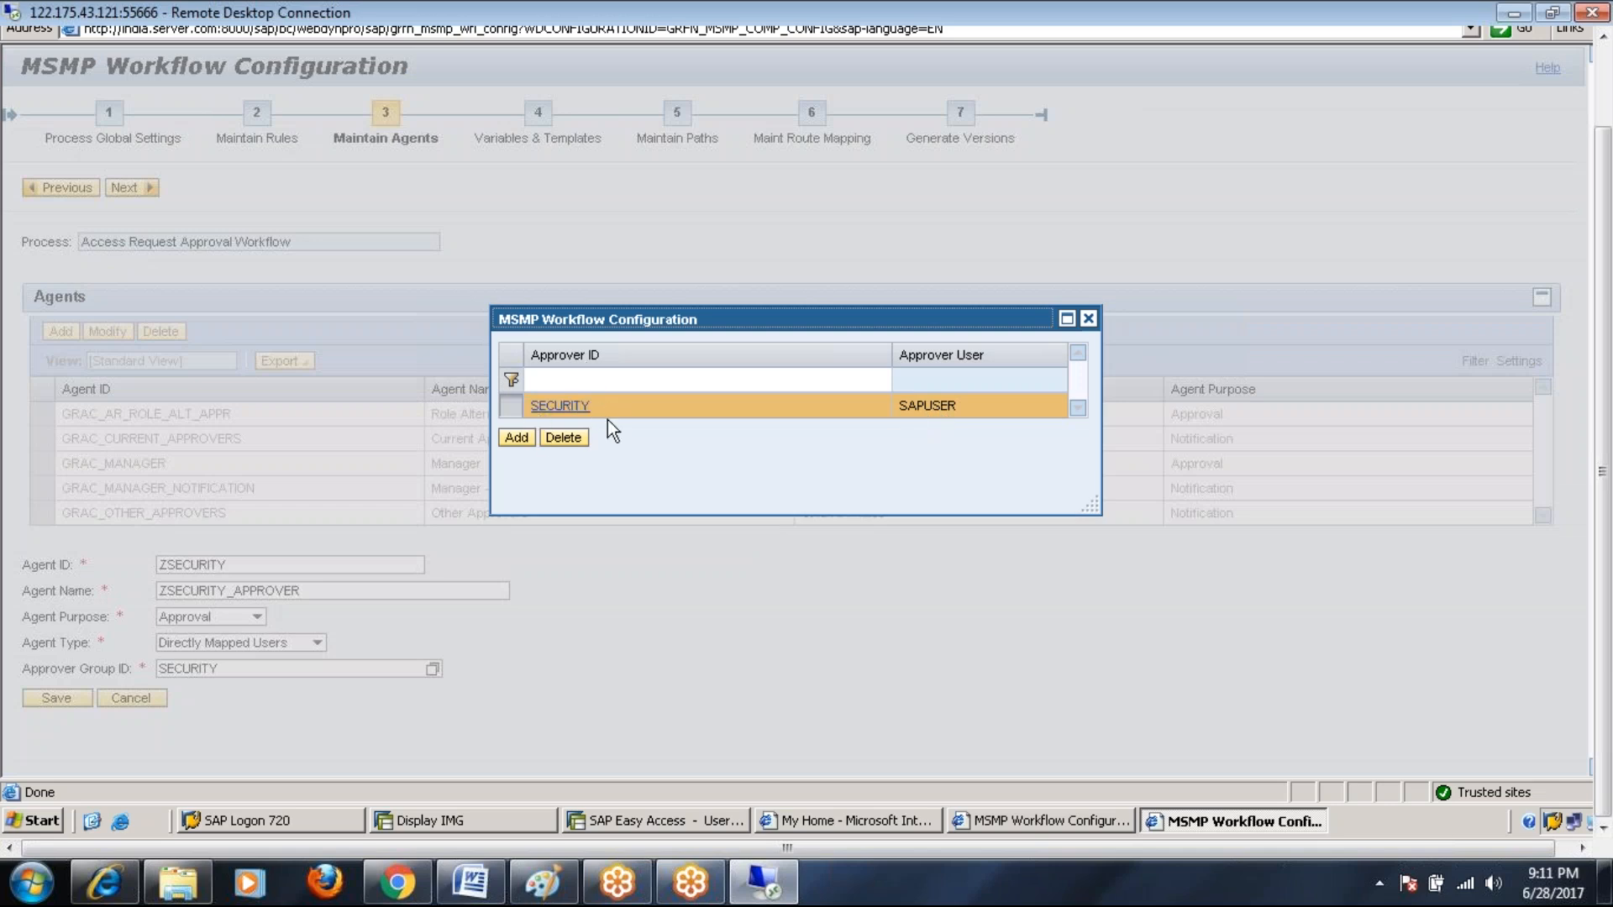
click(515, 438)
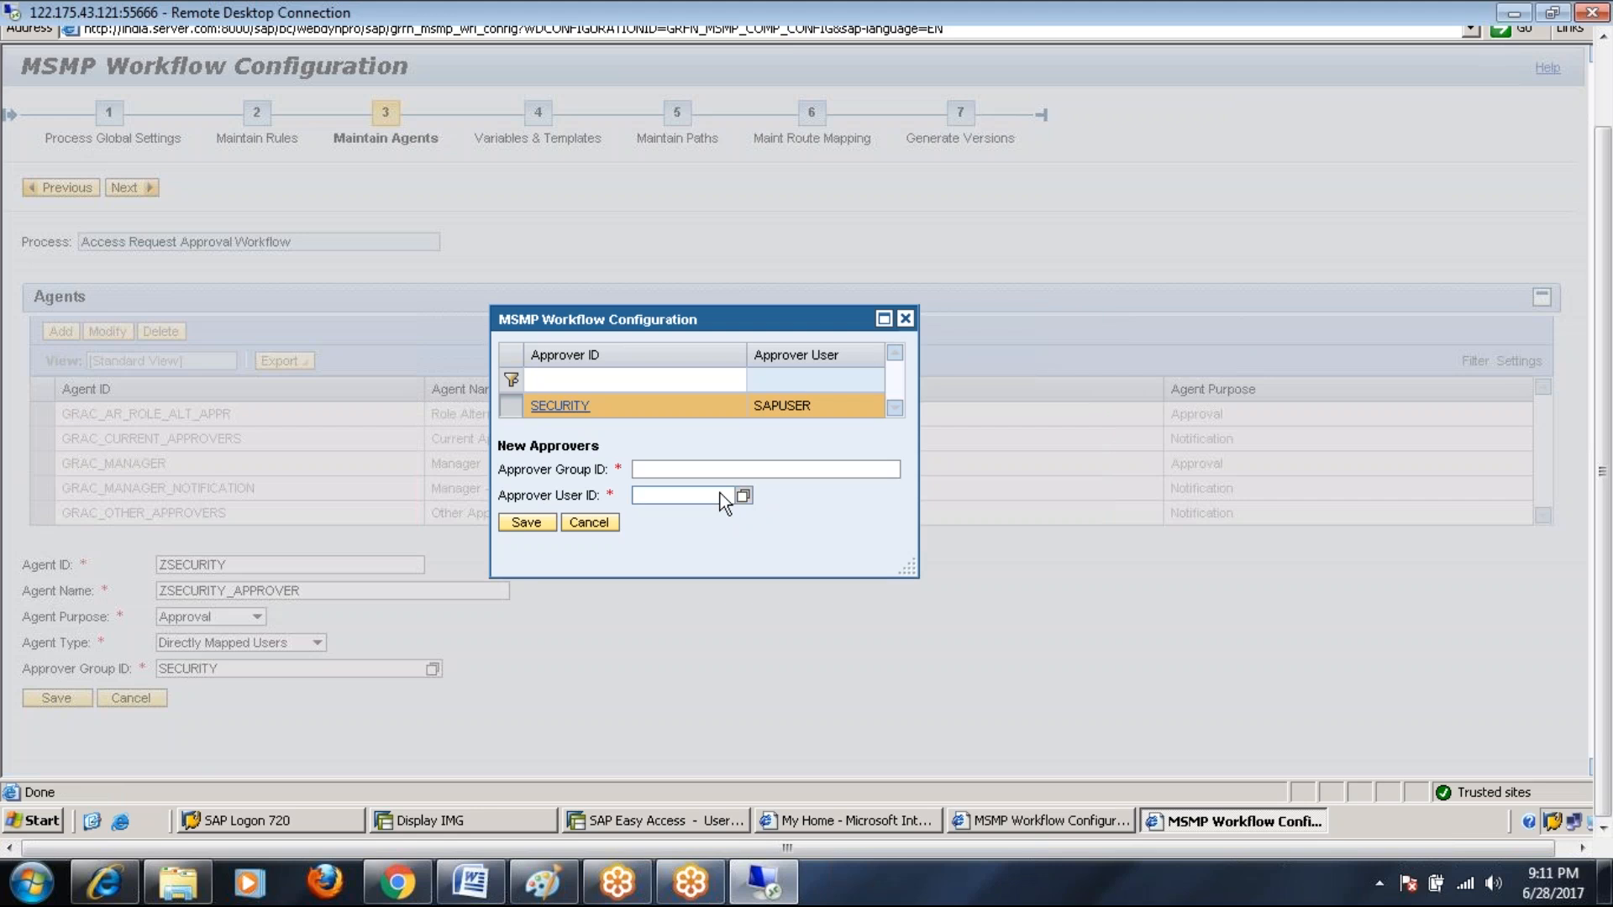
click(722, 471)
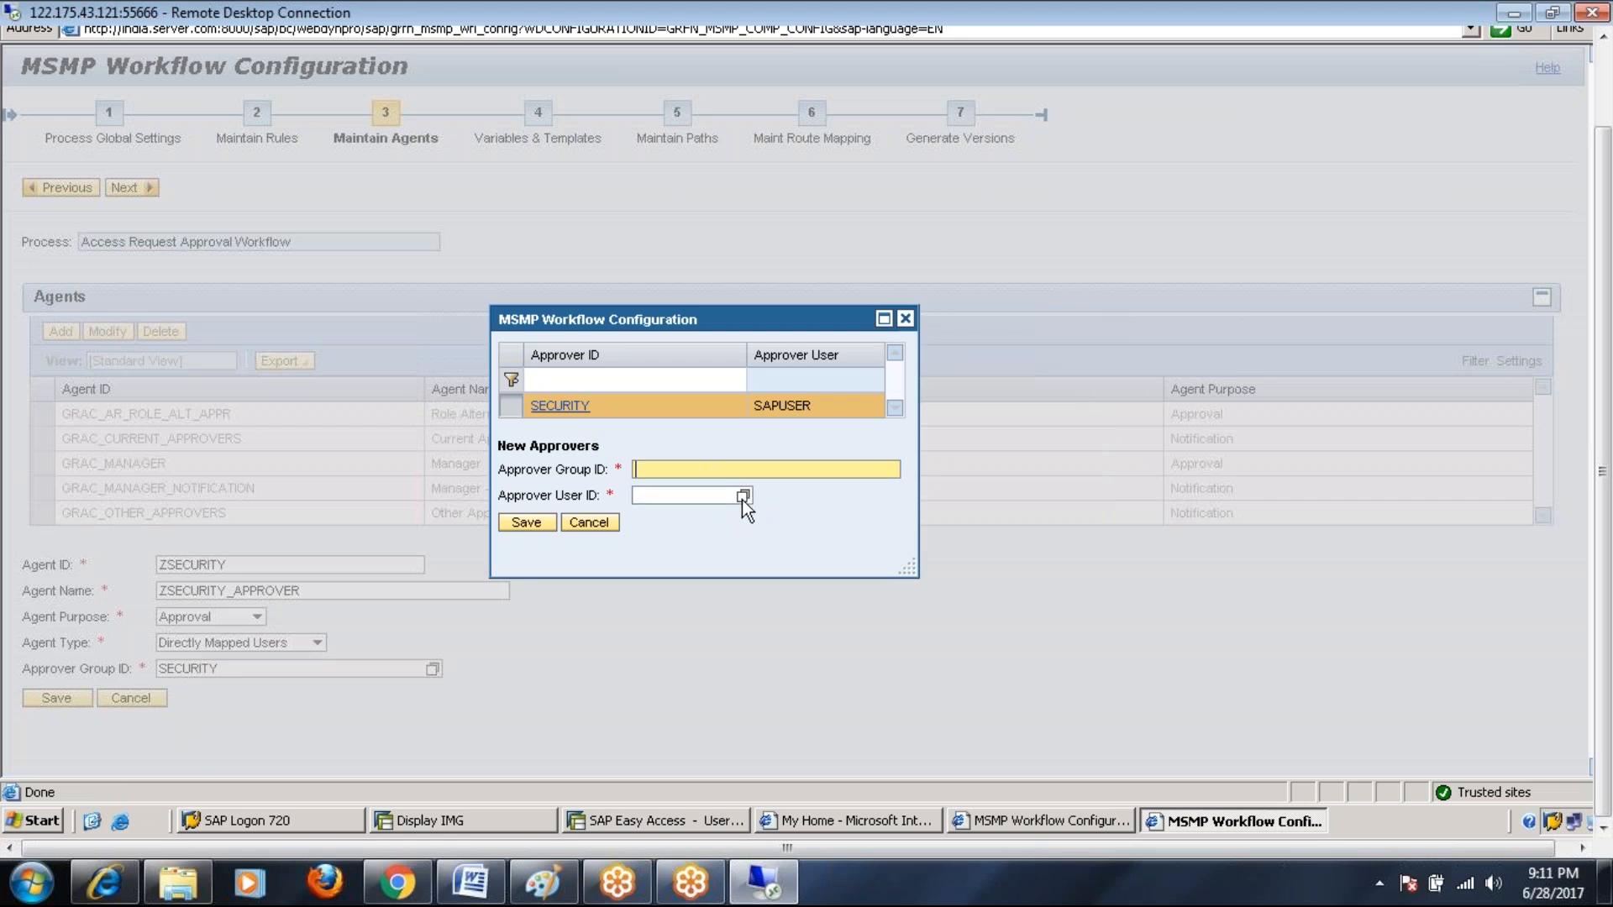
click(546, 409)
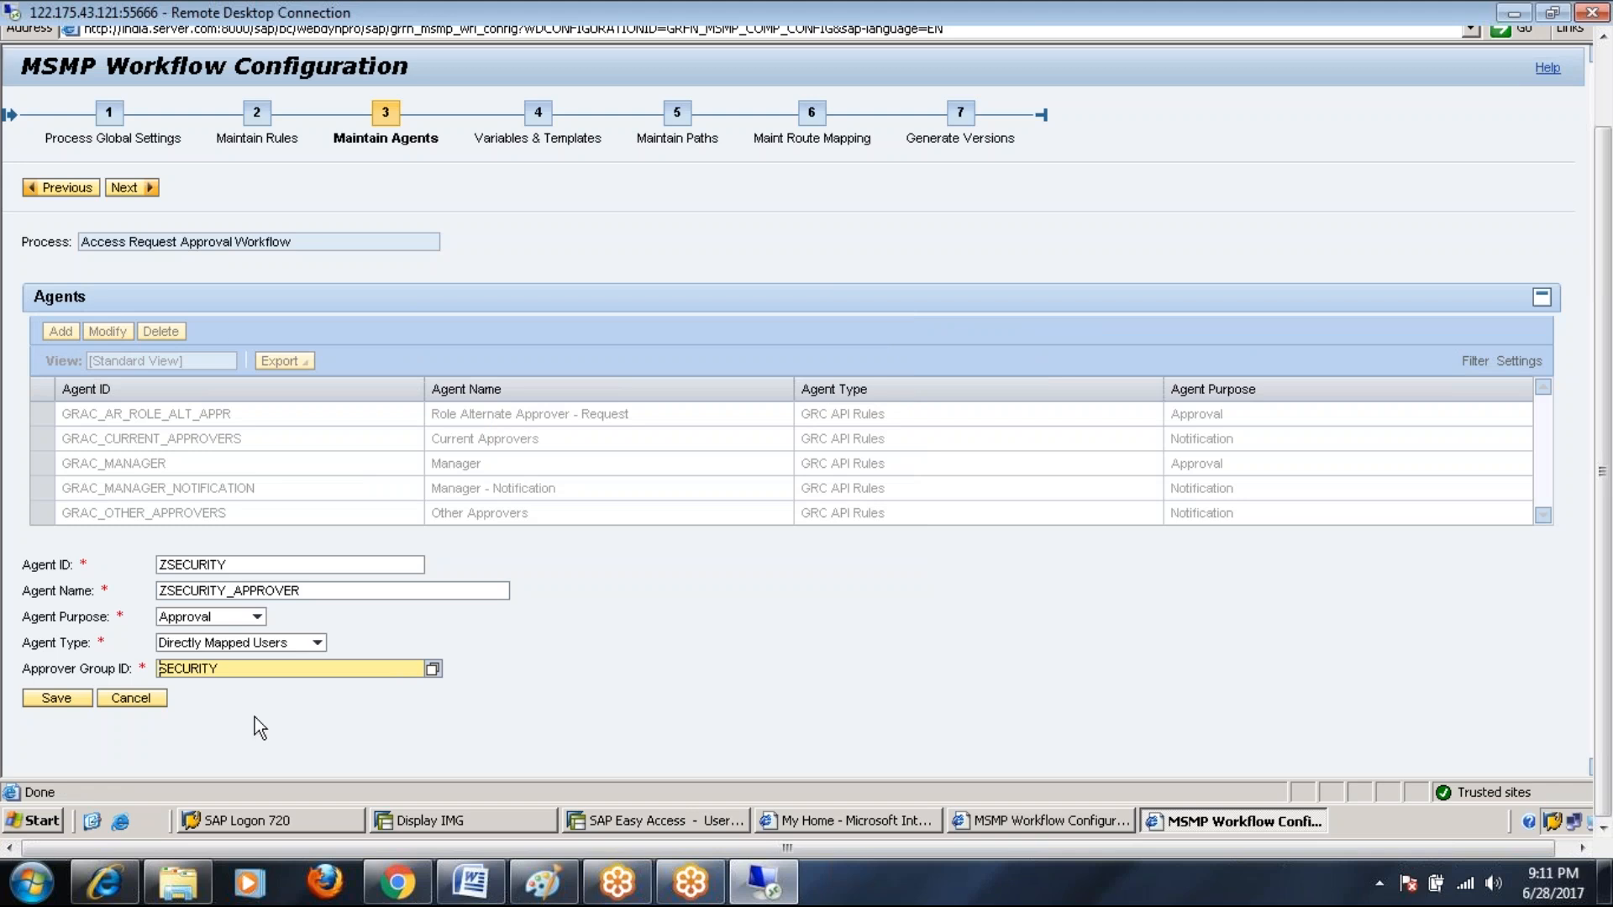
Step: Switch to the ARM Word notes and highlight the definitions of PFCG Roles, PFCG User Groups and GRC API rules, including the Access Control Owners link
click(467, 883)
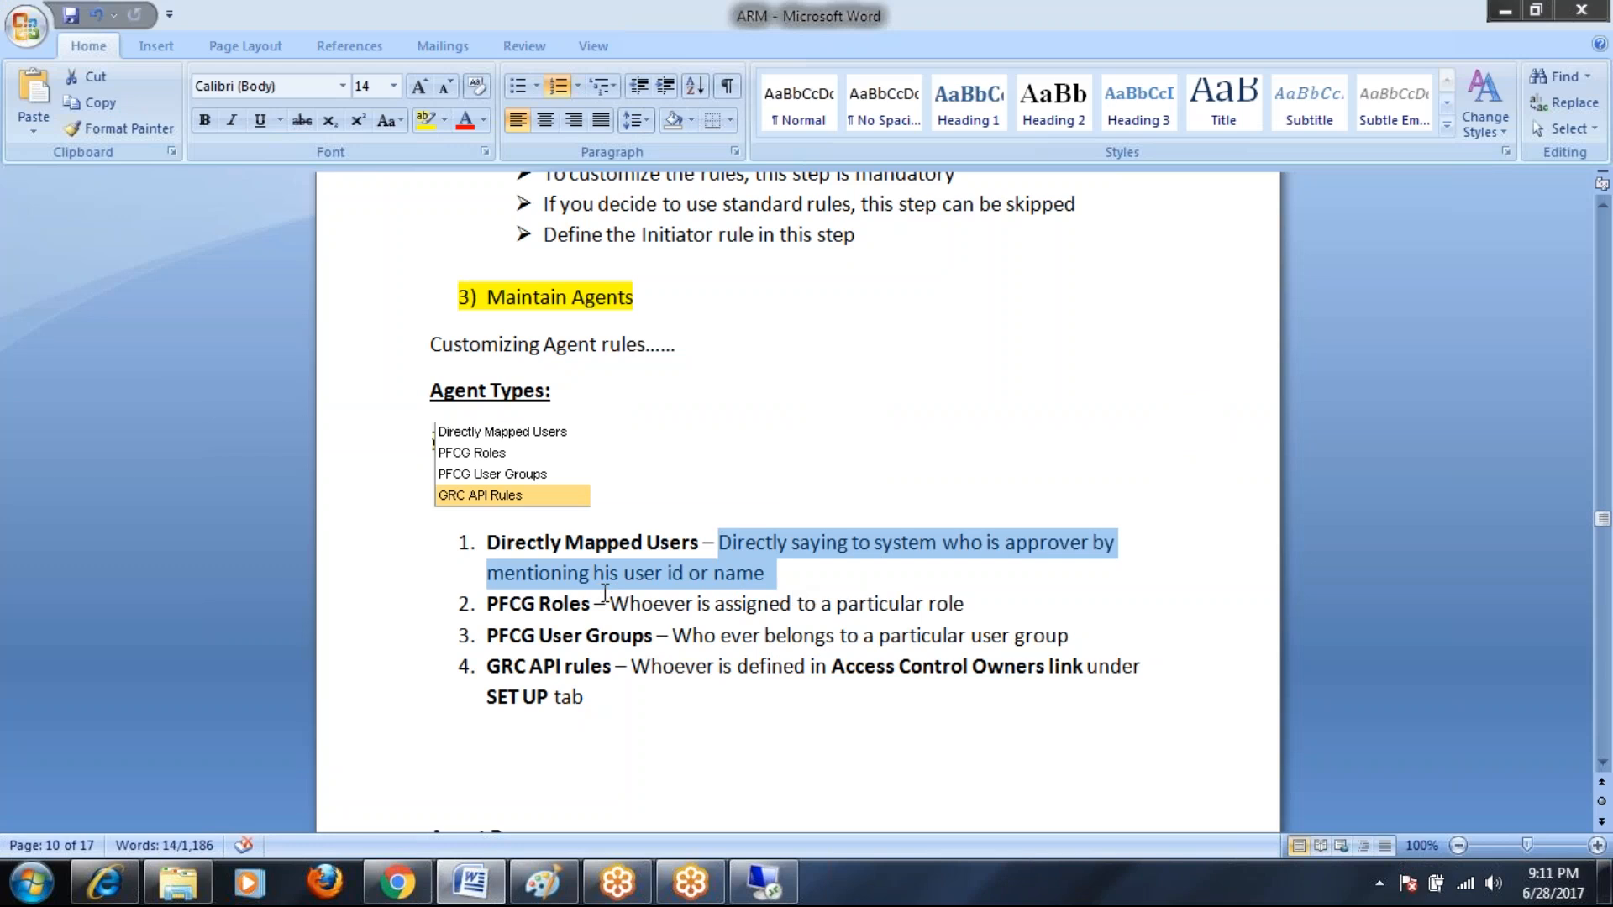
drag(487, 604, 571, 605)
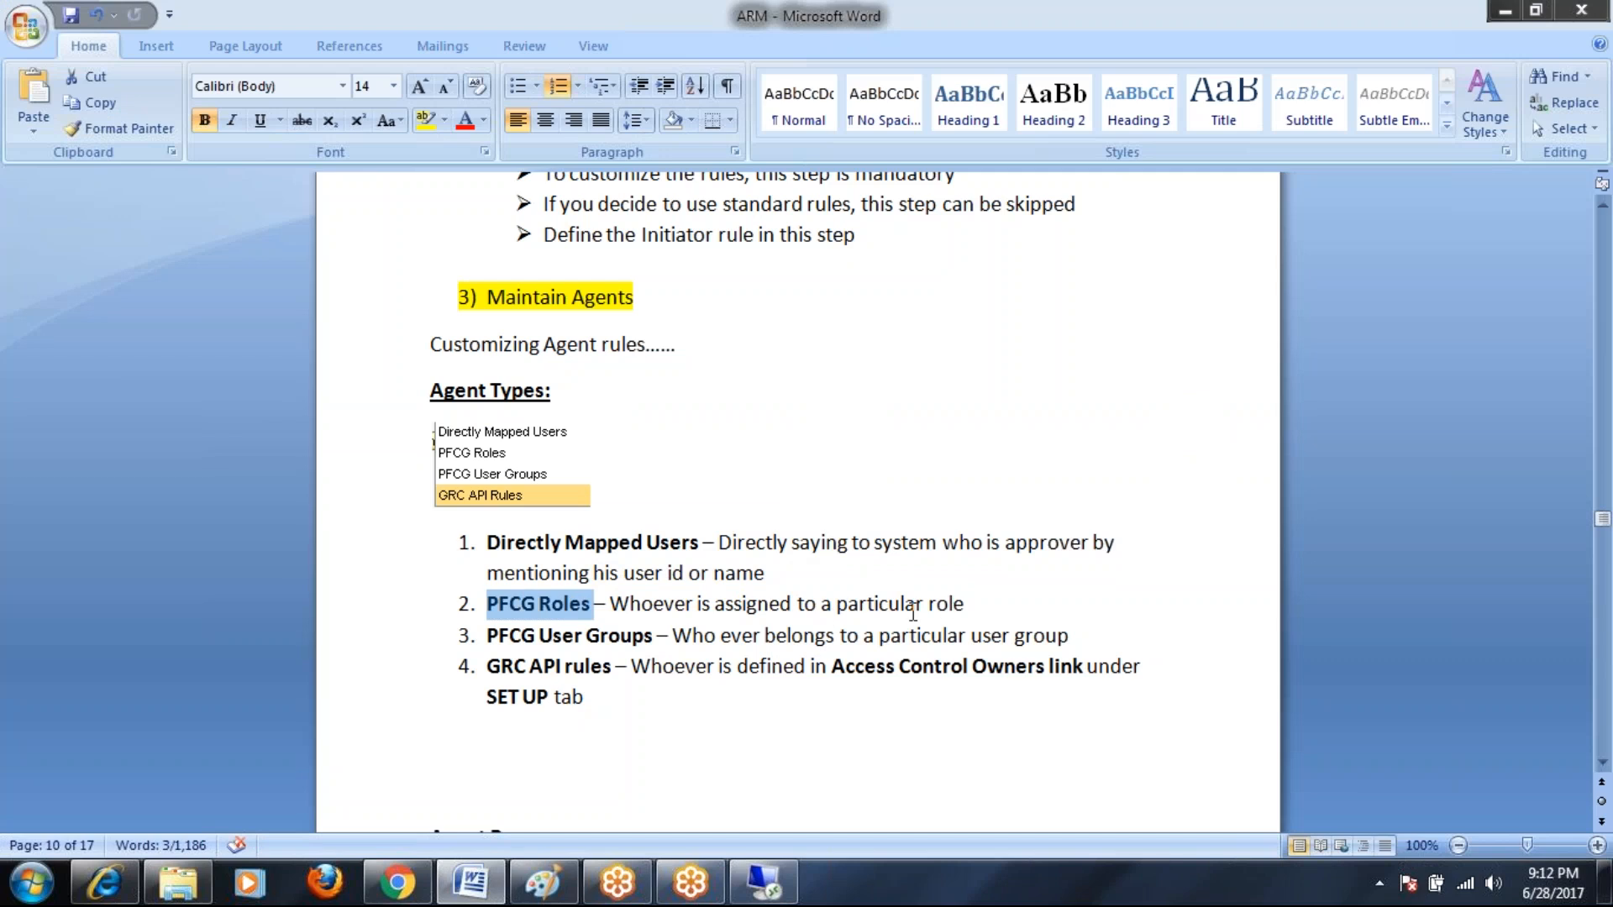
drag(966, 605, 677, 605)
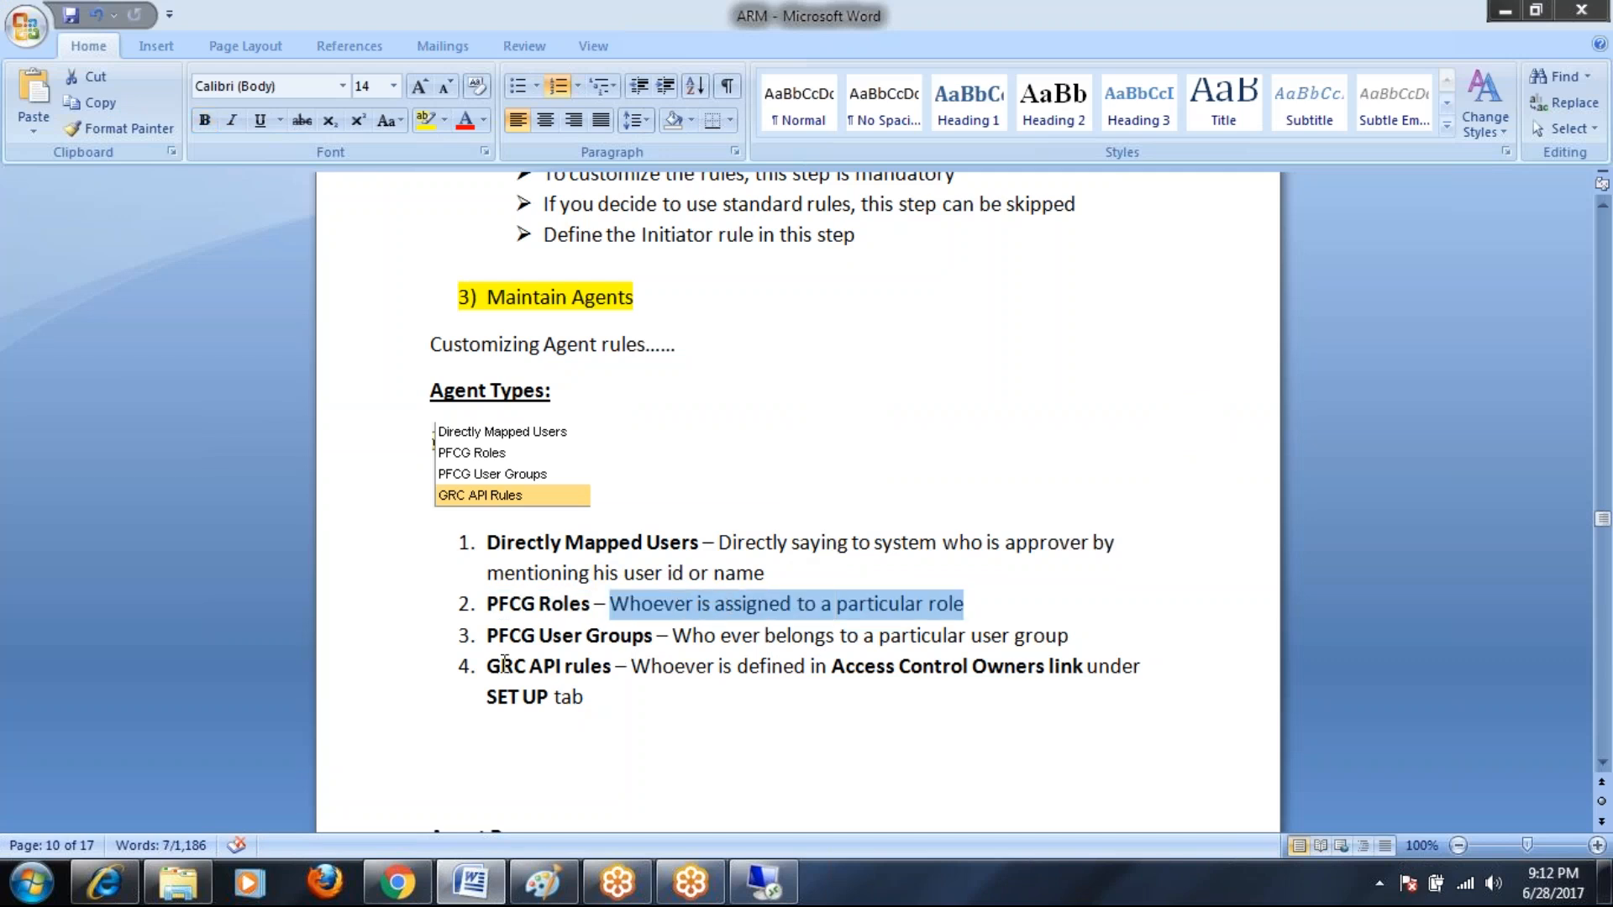
drag(489, 636, 1071, 638)
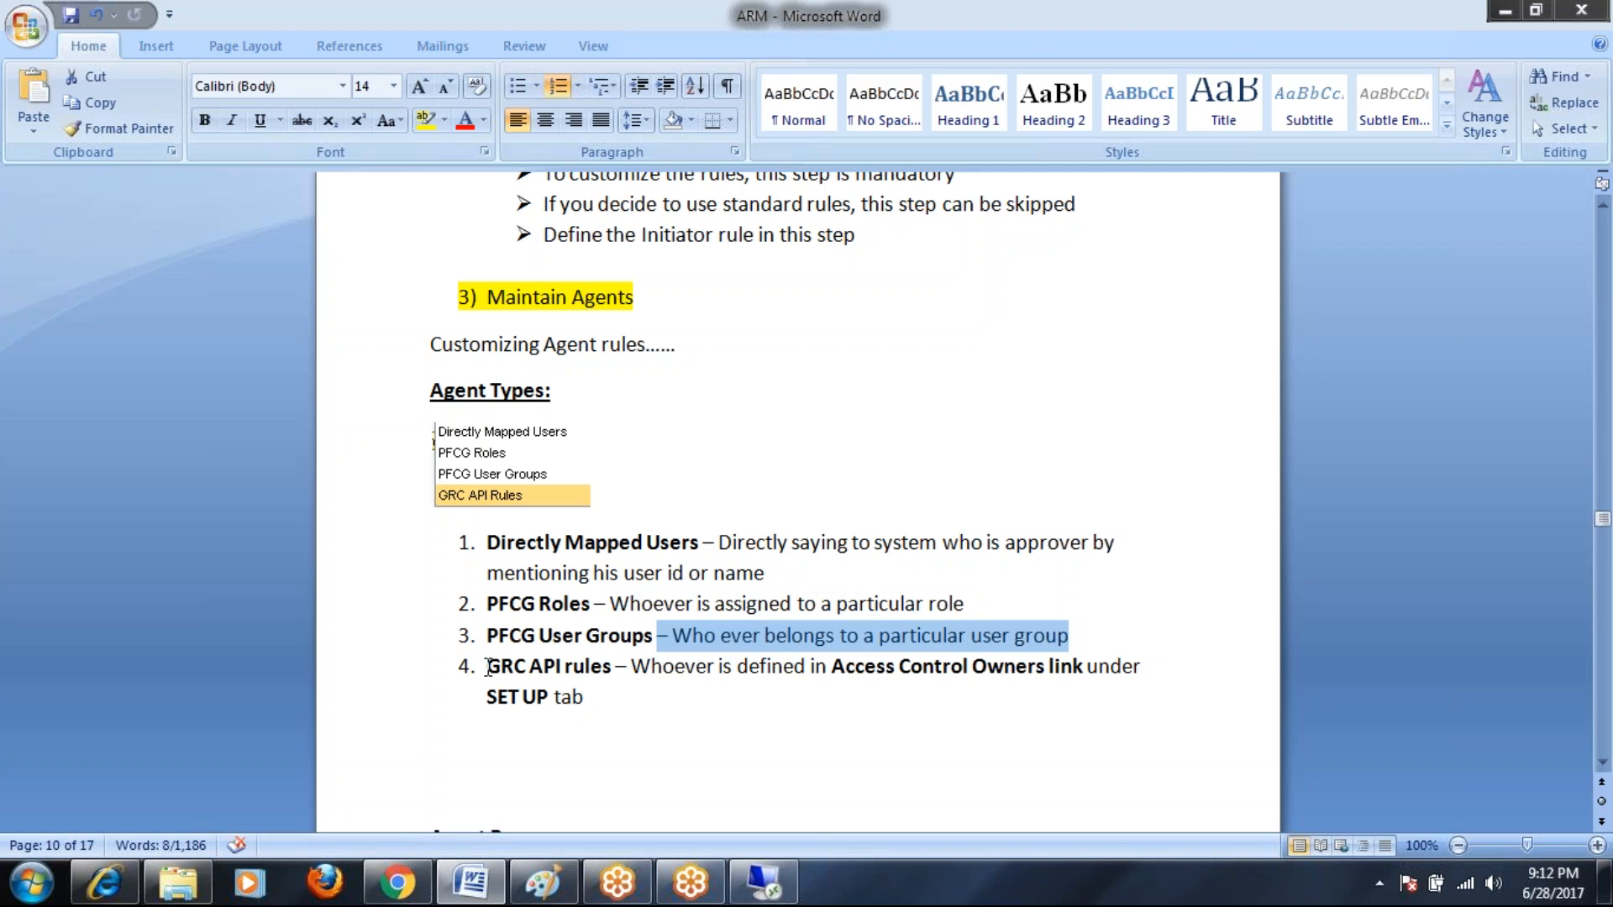
drag(488, 668, 817, 676)
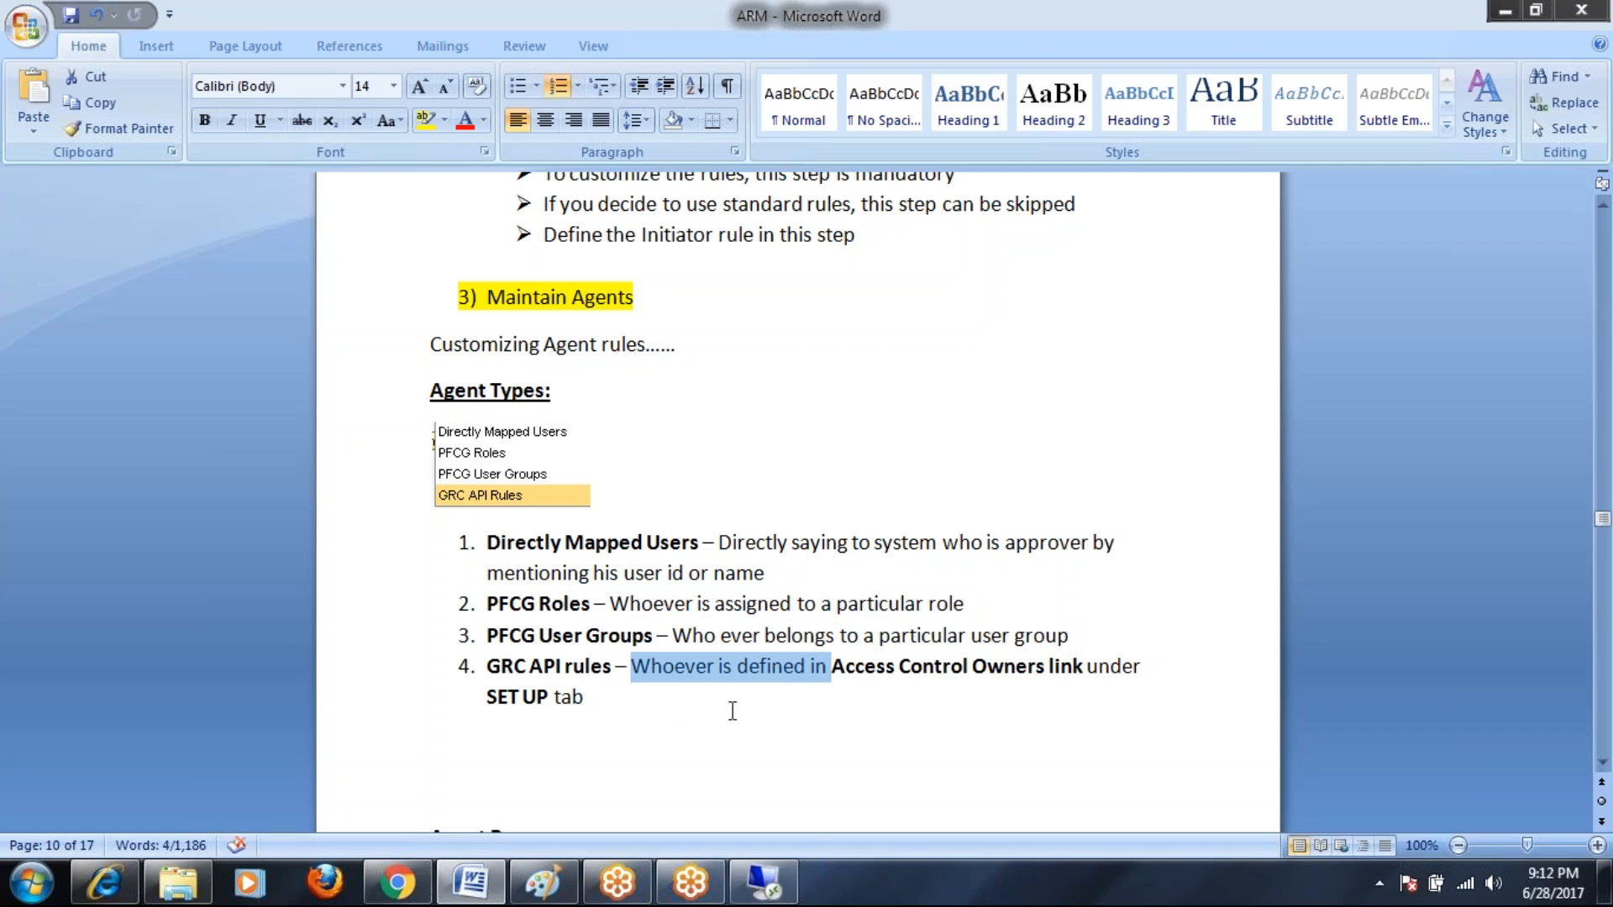
drag(836, 669, 1067, 672)
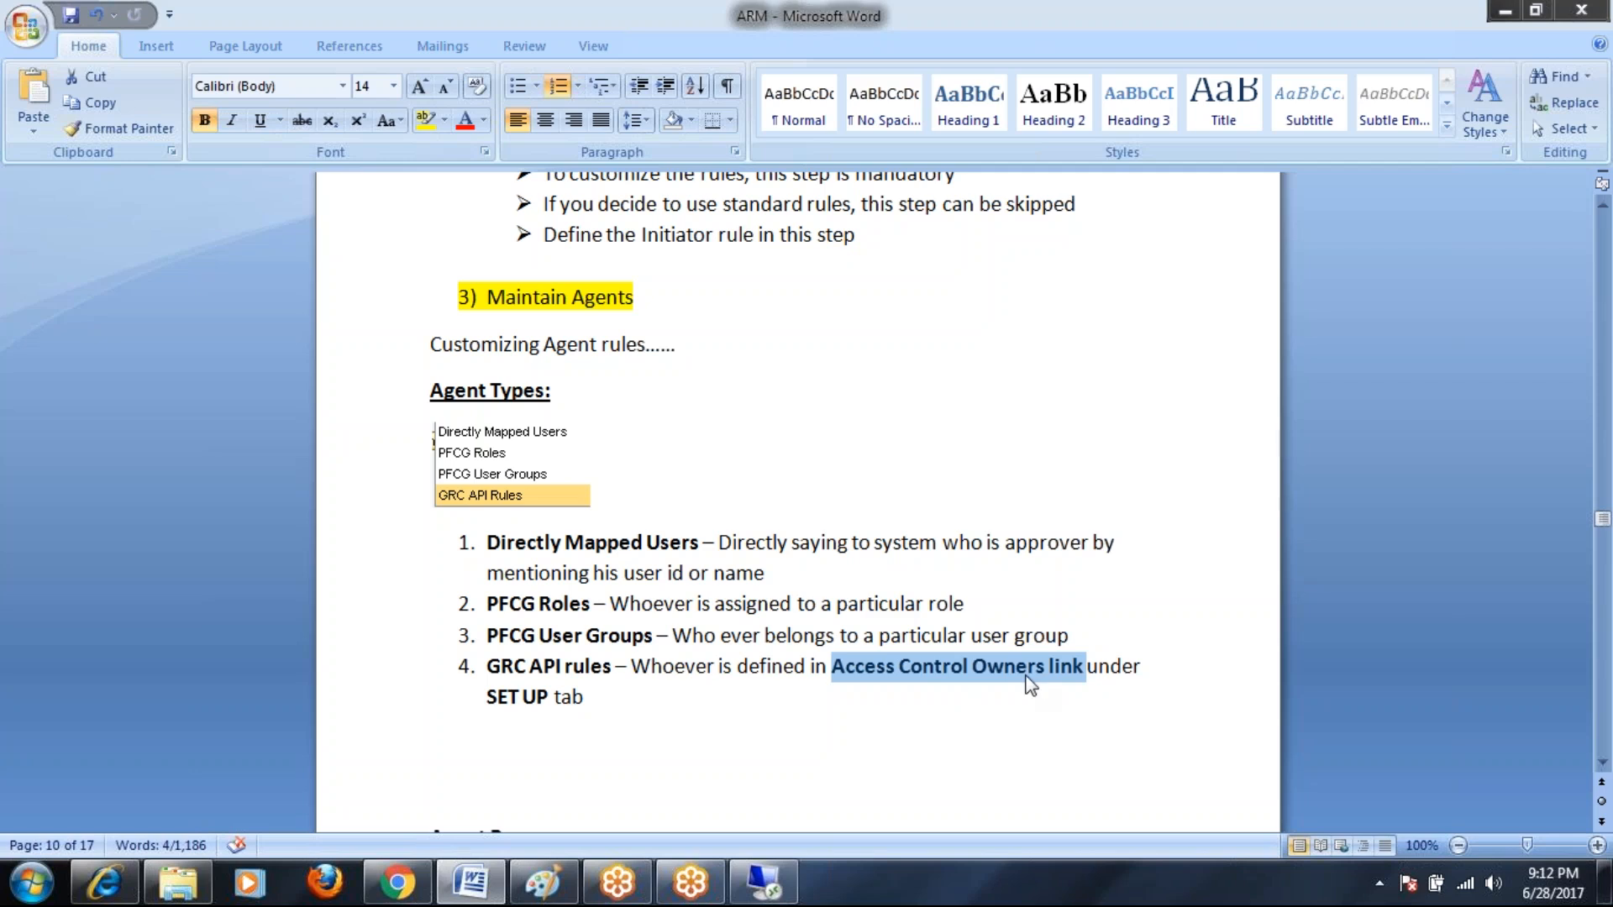
Step: Return to the MSMP Workflow Configuration, discard the unsaved ZSECURITY agent, and minimize that browser window
click(763, 882)
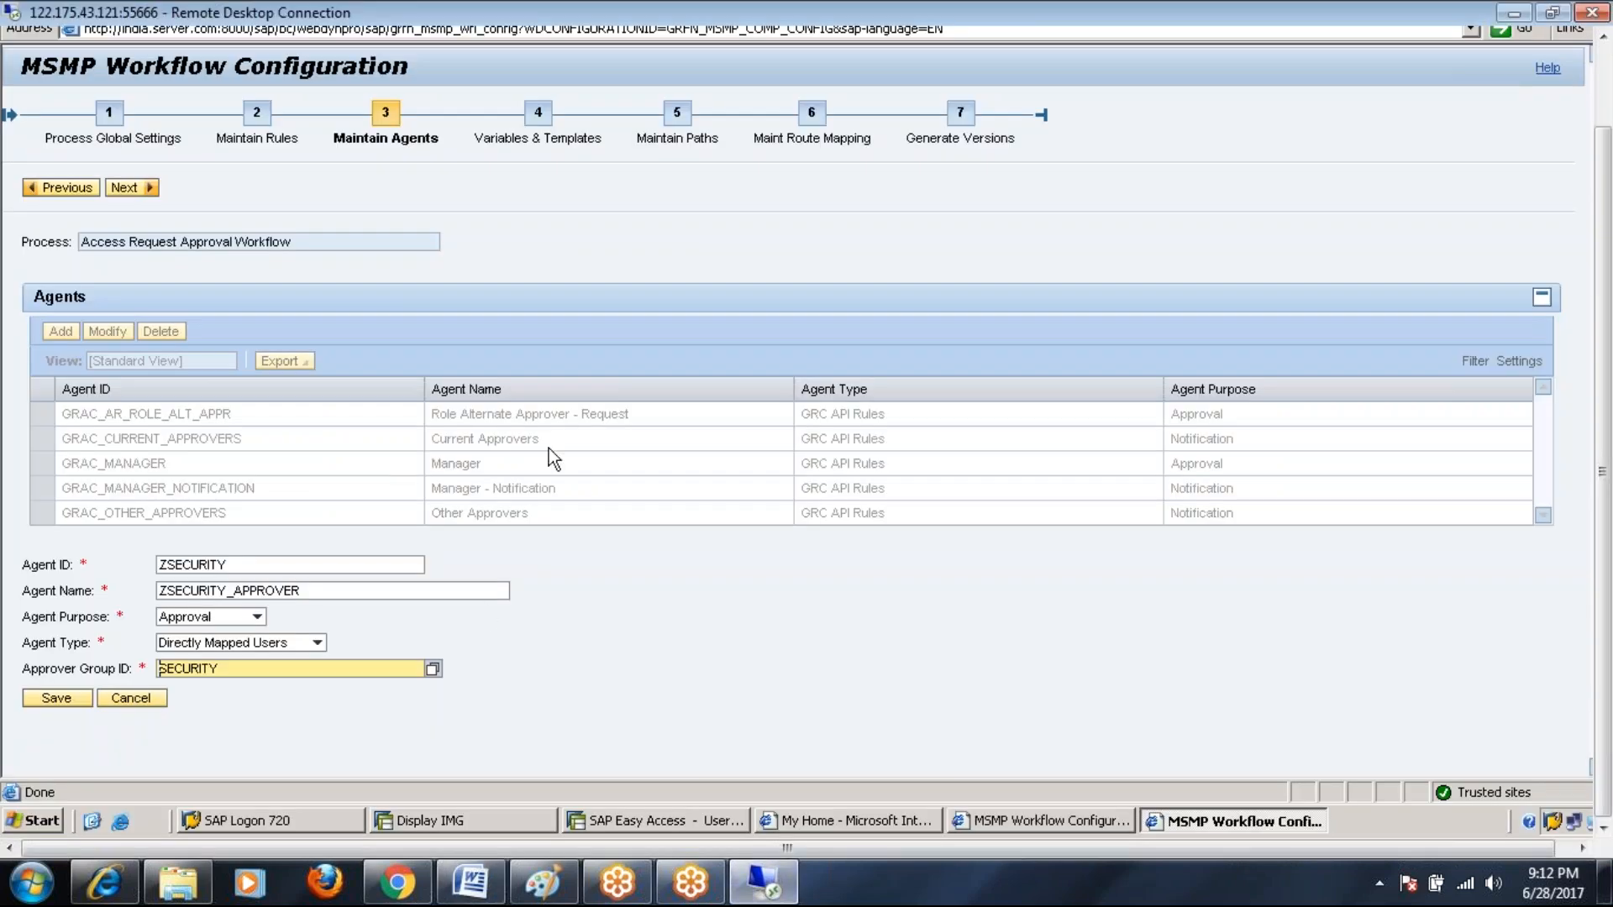
click(124, 699)
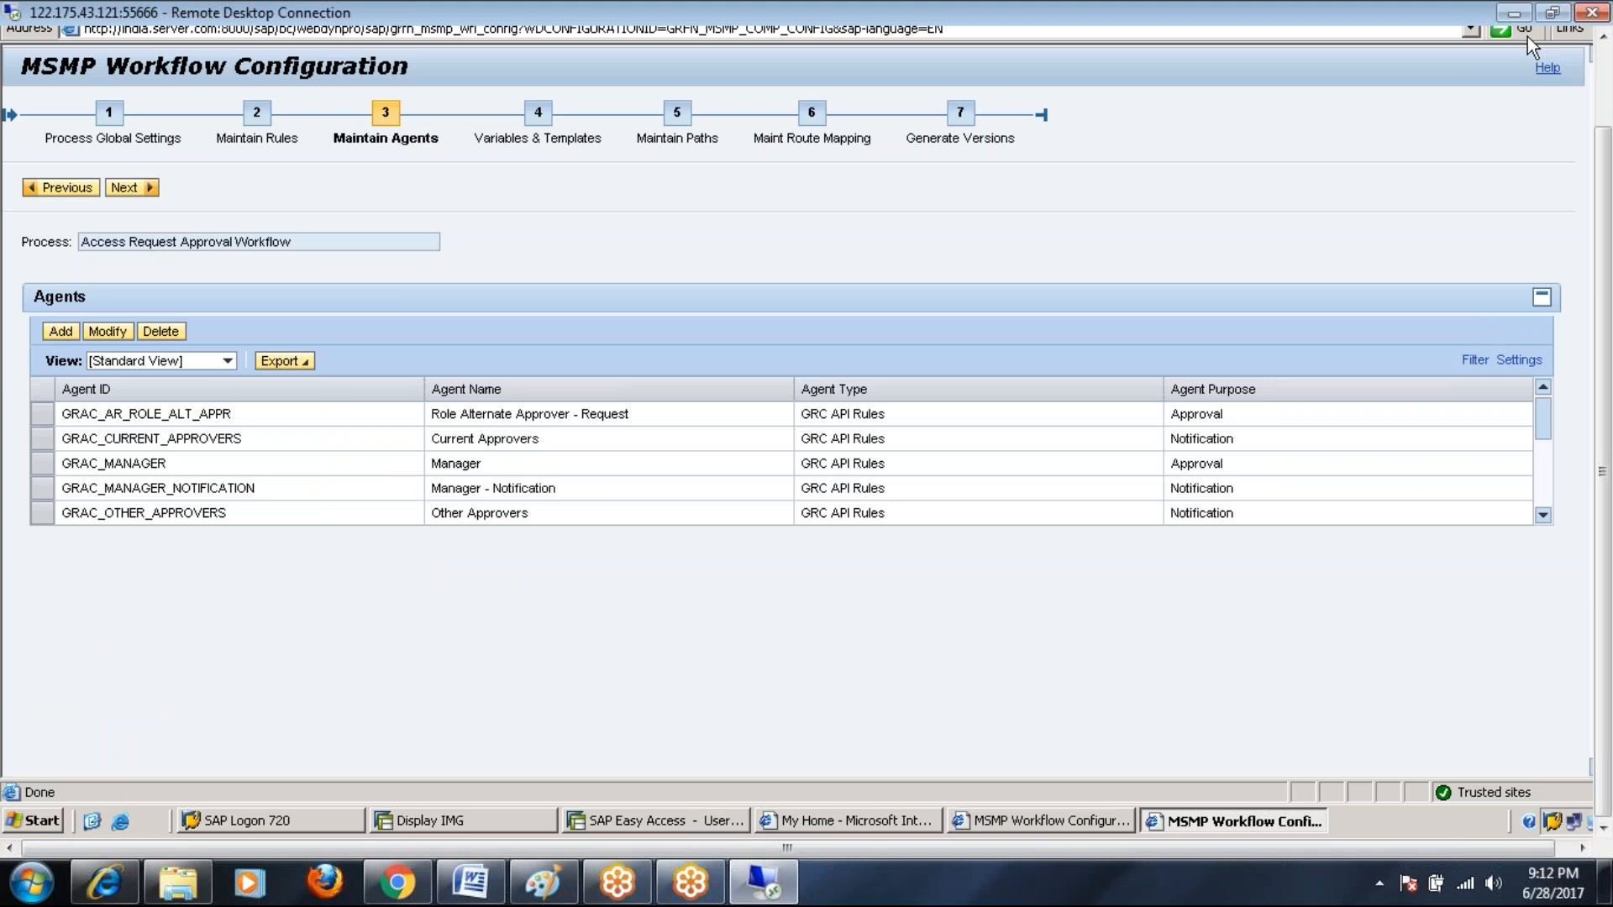
click(1605, 74)
click(1558, 37)
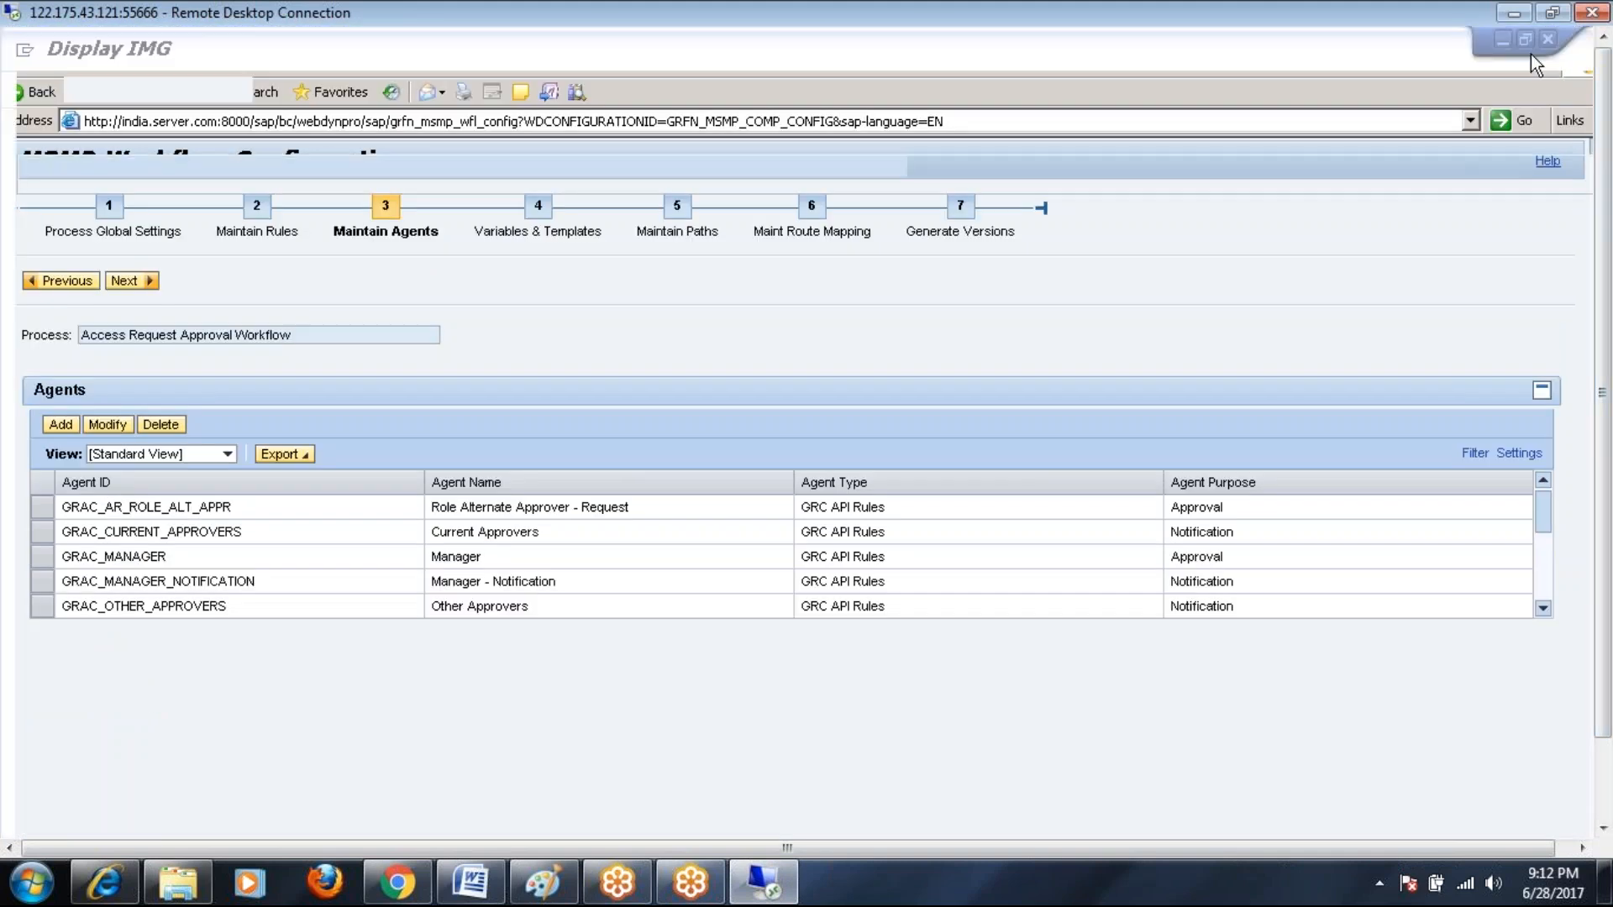
Step: Switch to the SAP Business Client home page and open the Setup work center down to its Access Owners section
drag(1606, 254, 1606, 335)
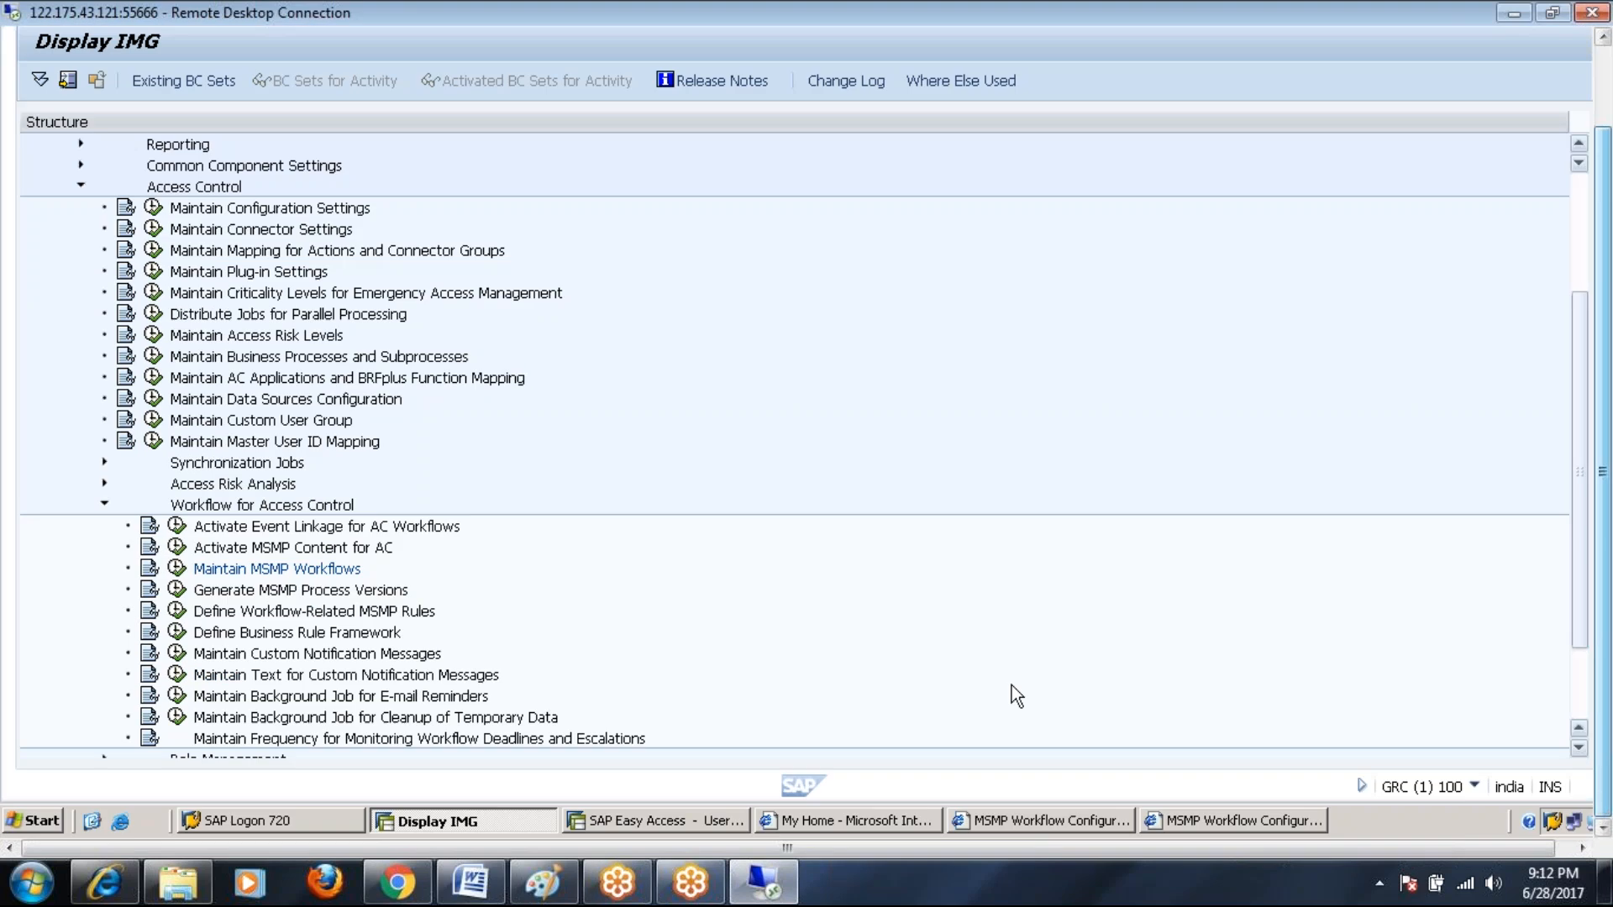
click(807, 824)
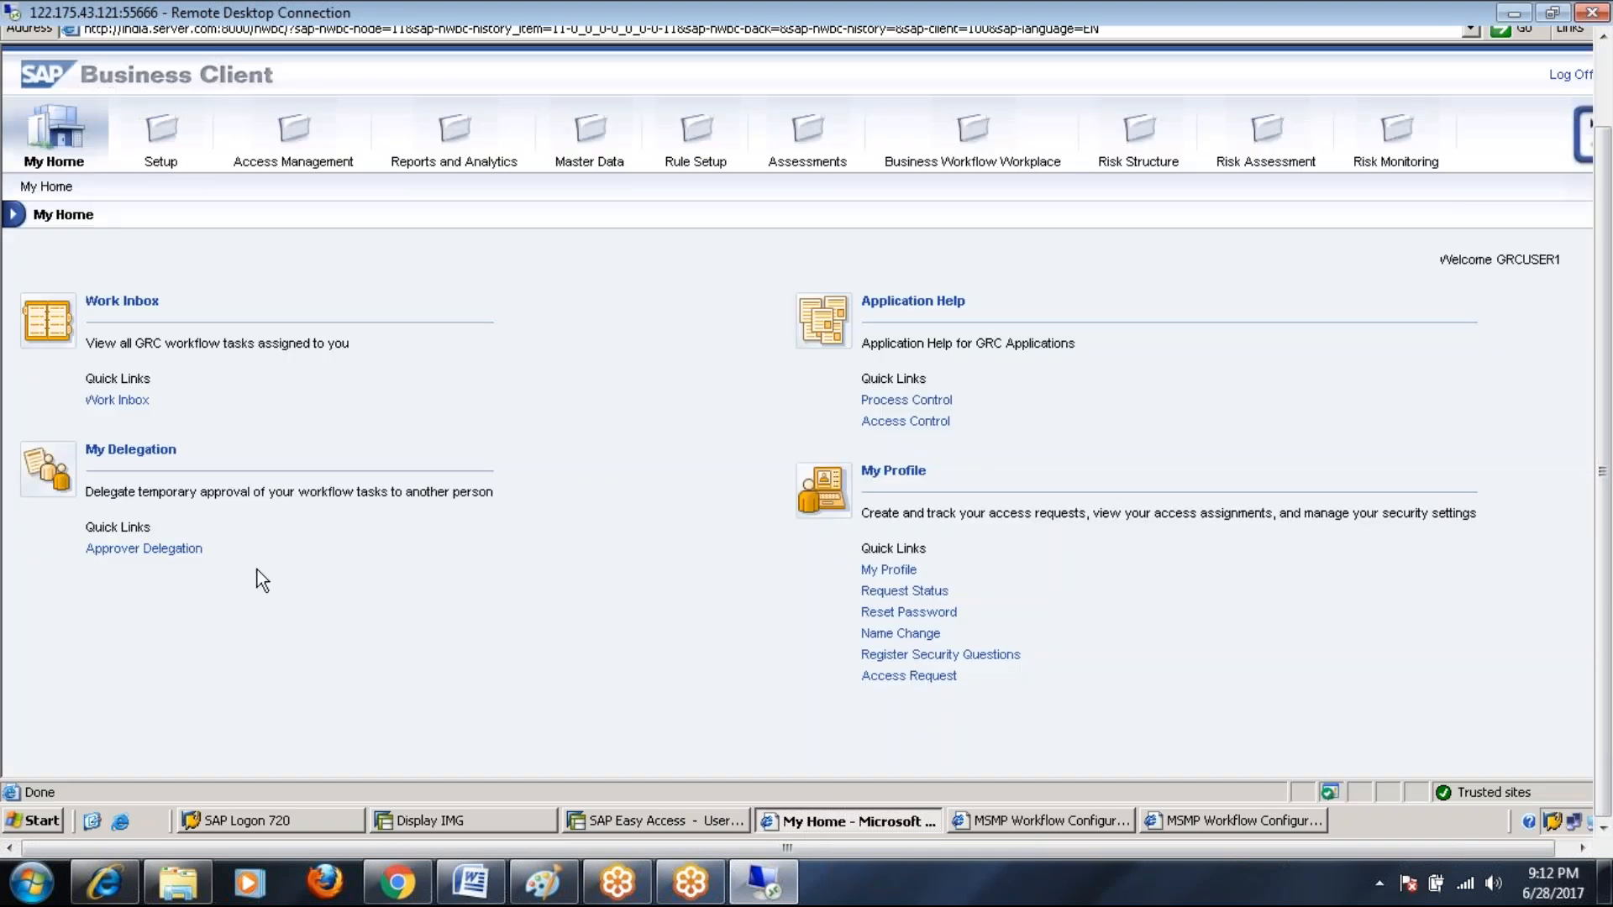
click(160, 135)
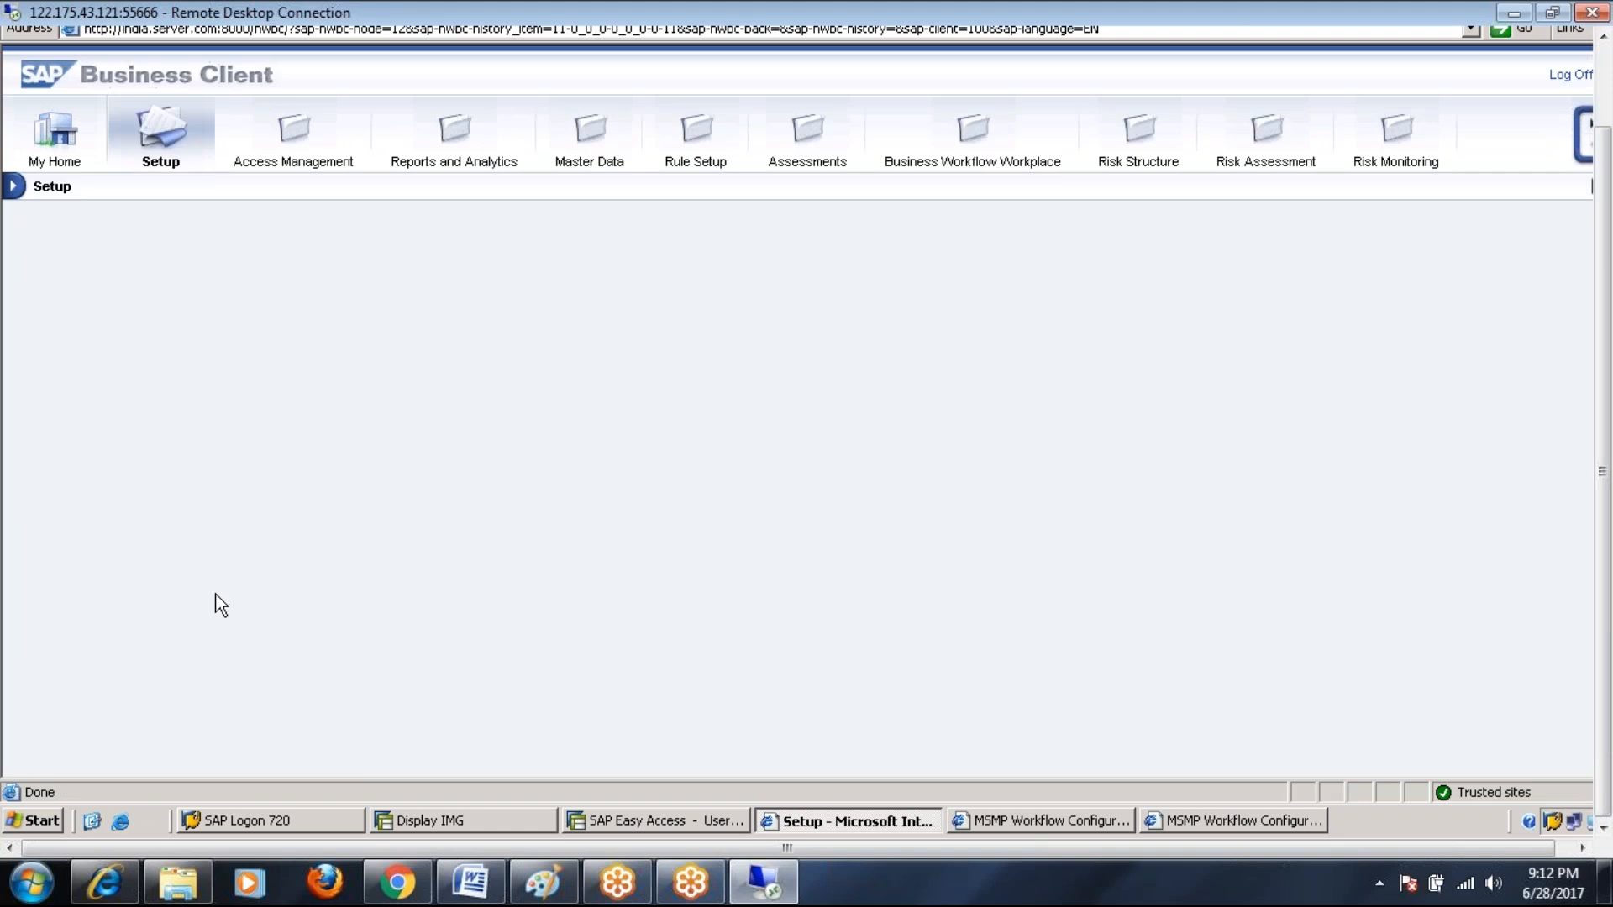
scroll(138, 743, down, 5)
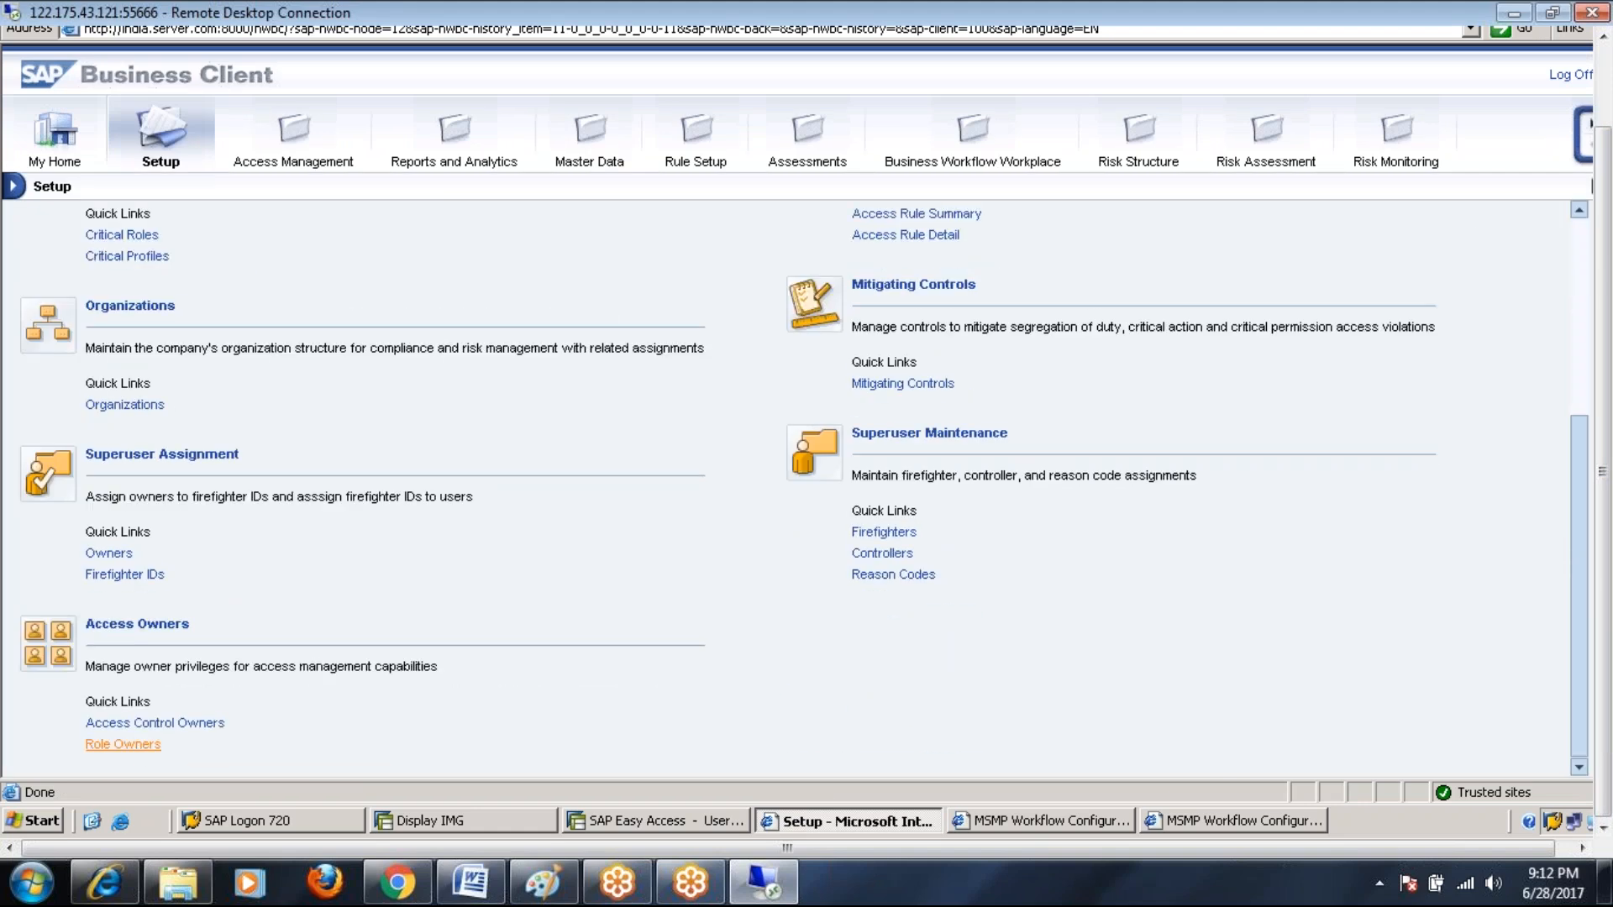
Step: Open the Access Control Owners list and select the FFID_OWNER1 Firefighter ID Owner entry, followed by the Role Owner entry
click(156, 723)
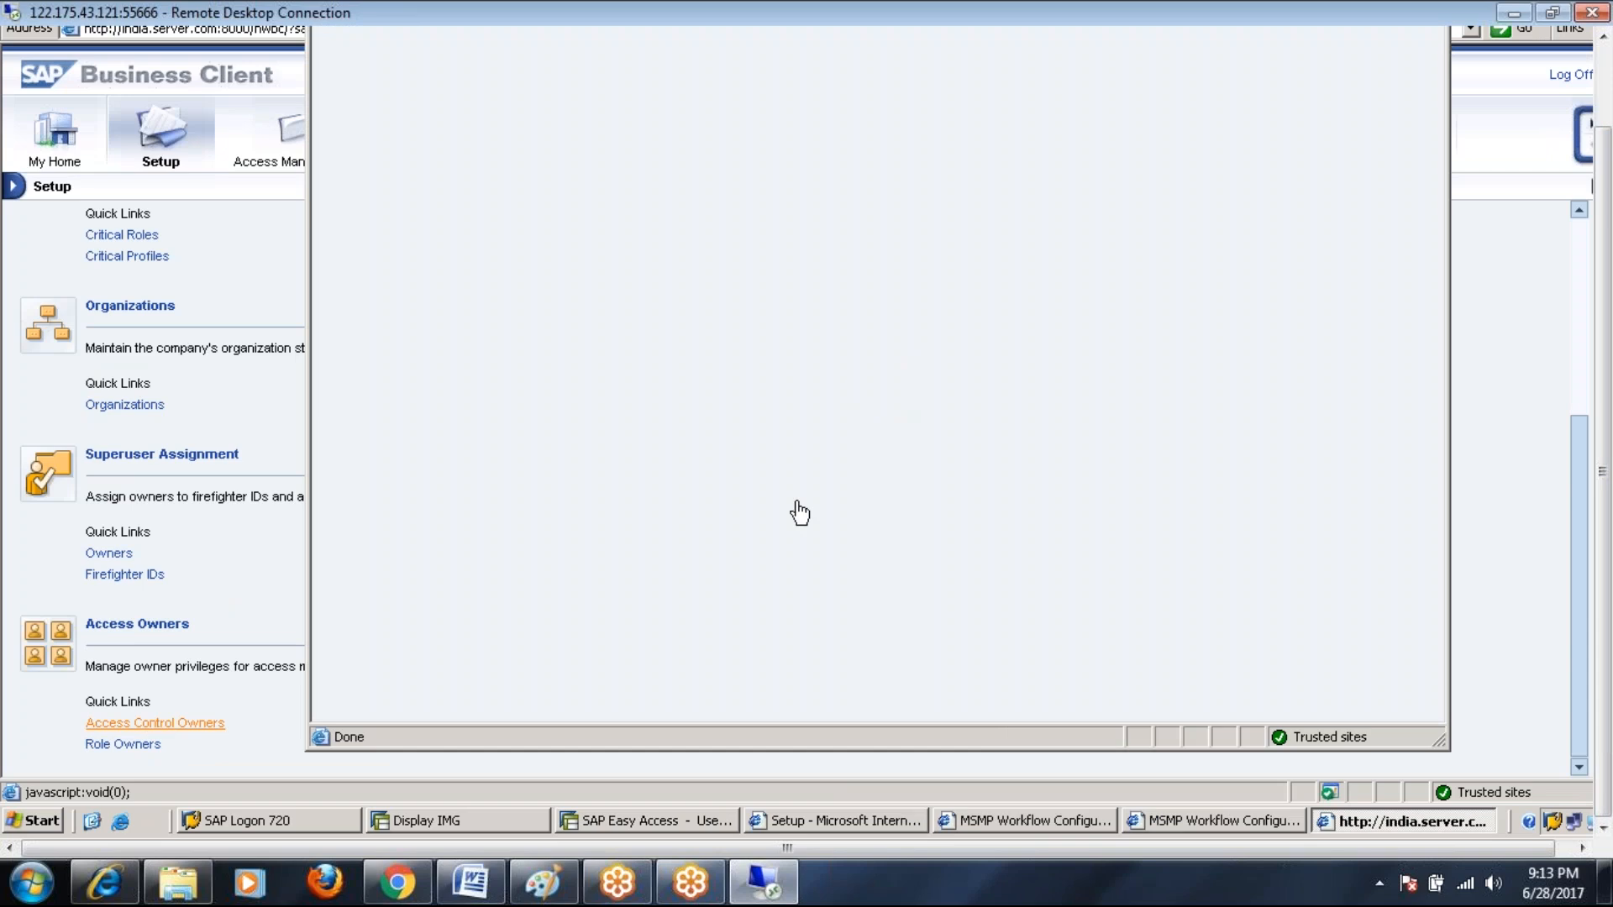
drag(1599, 226, 1598, 147)
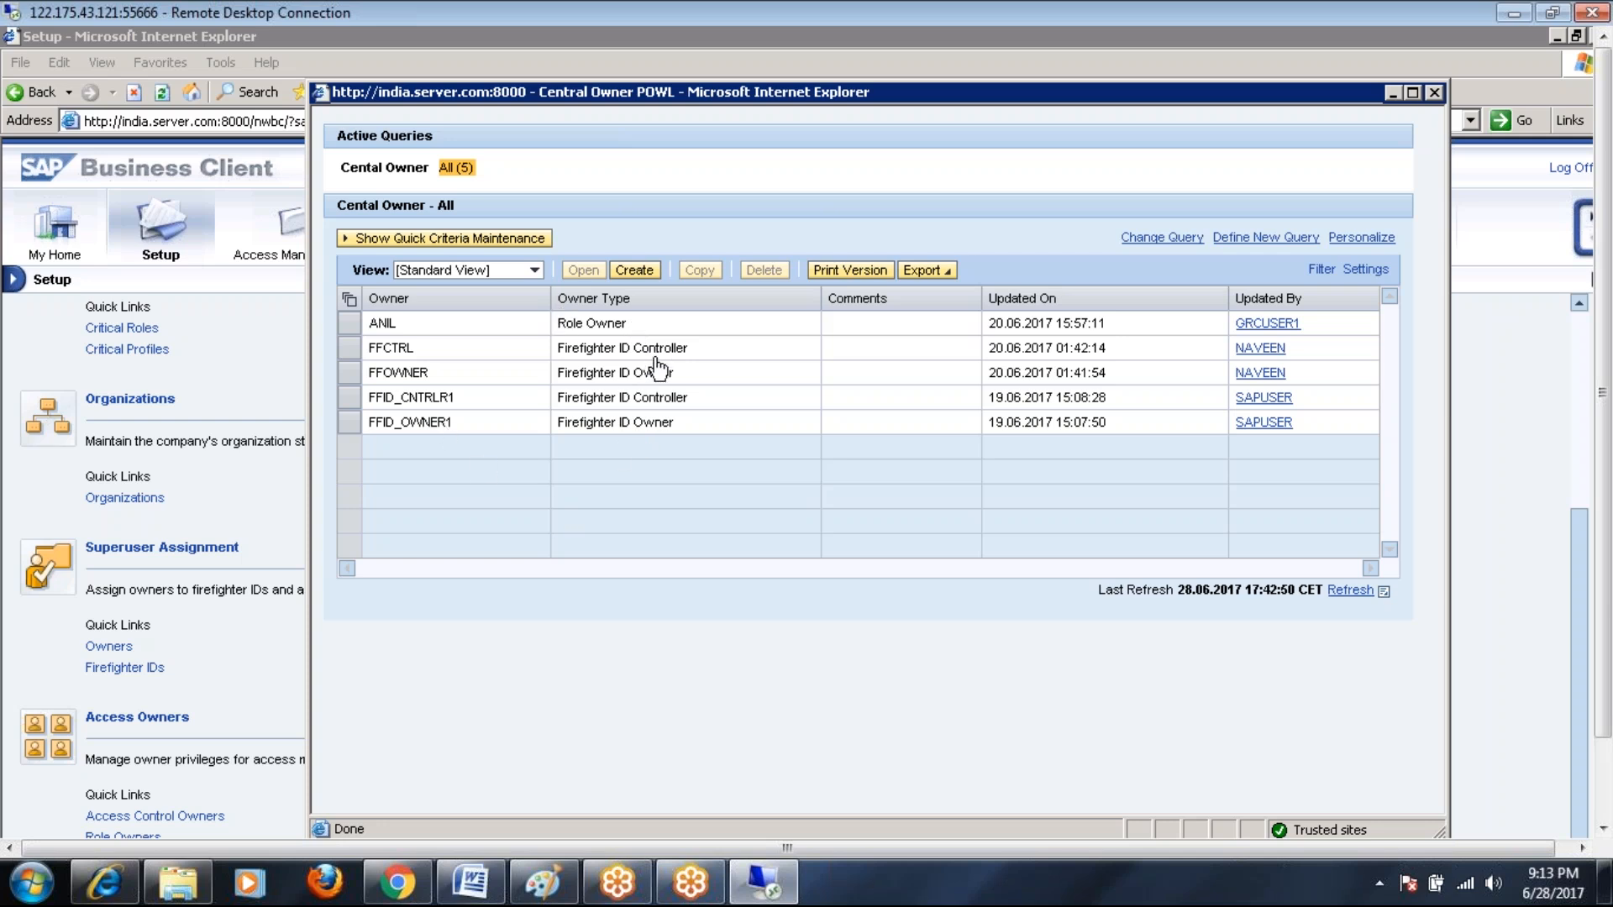
click(349, 427)
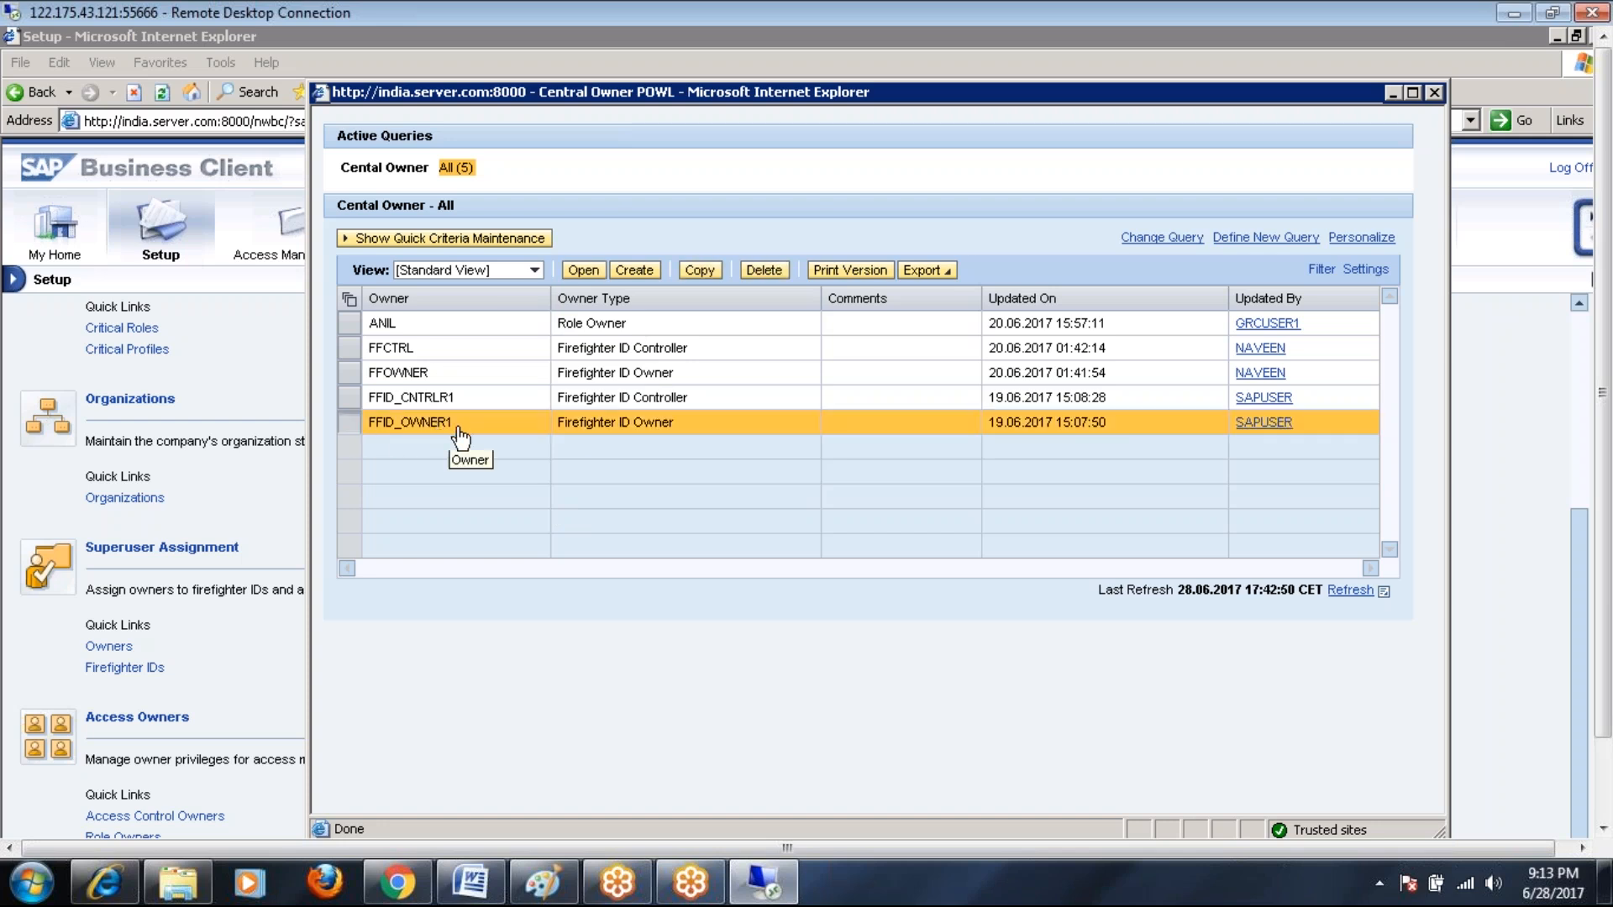
click(351, 324)
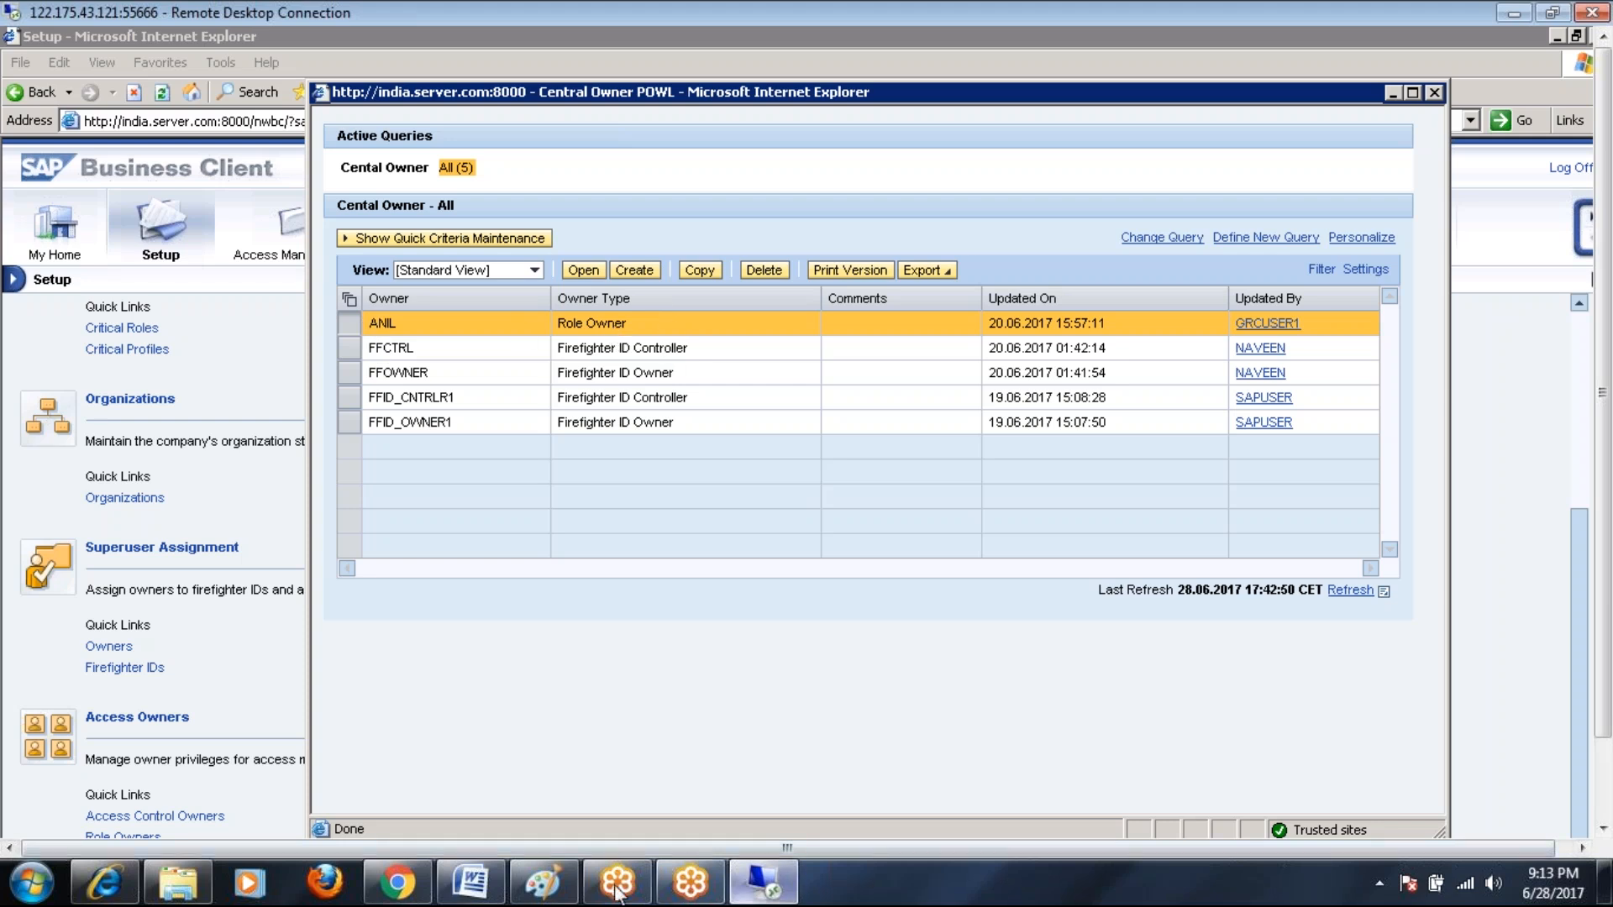
Step: Switch to the ARM Word notes and highlight the full GRC API rules definition under Agent Types
click(784, 888)
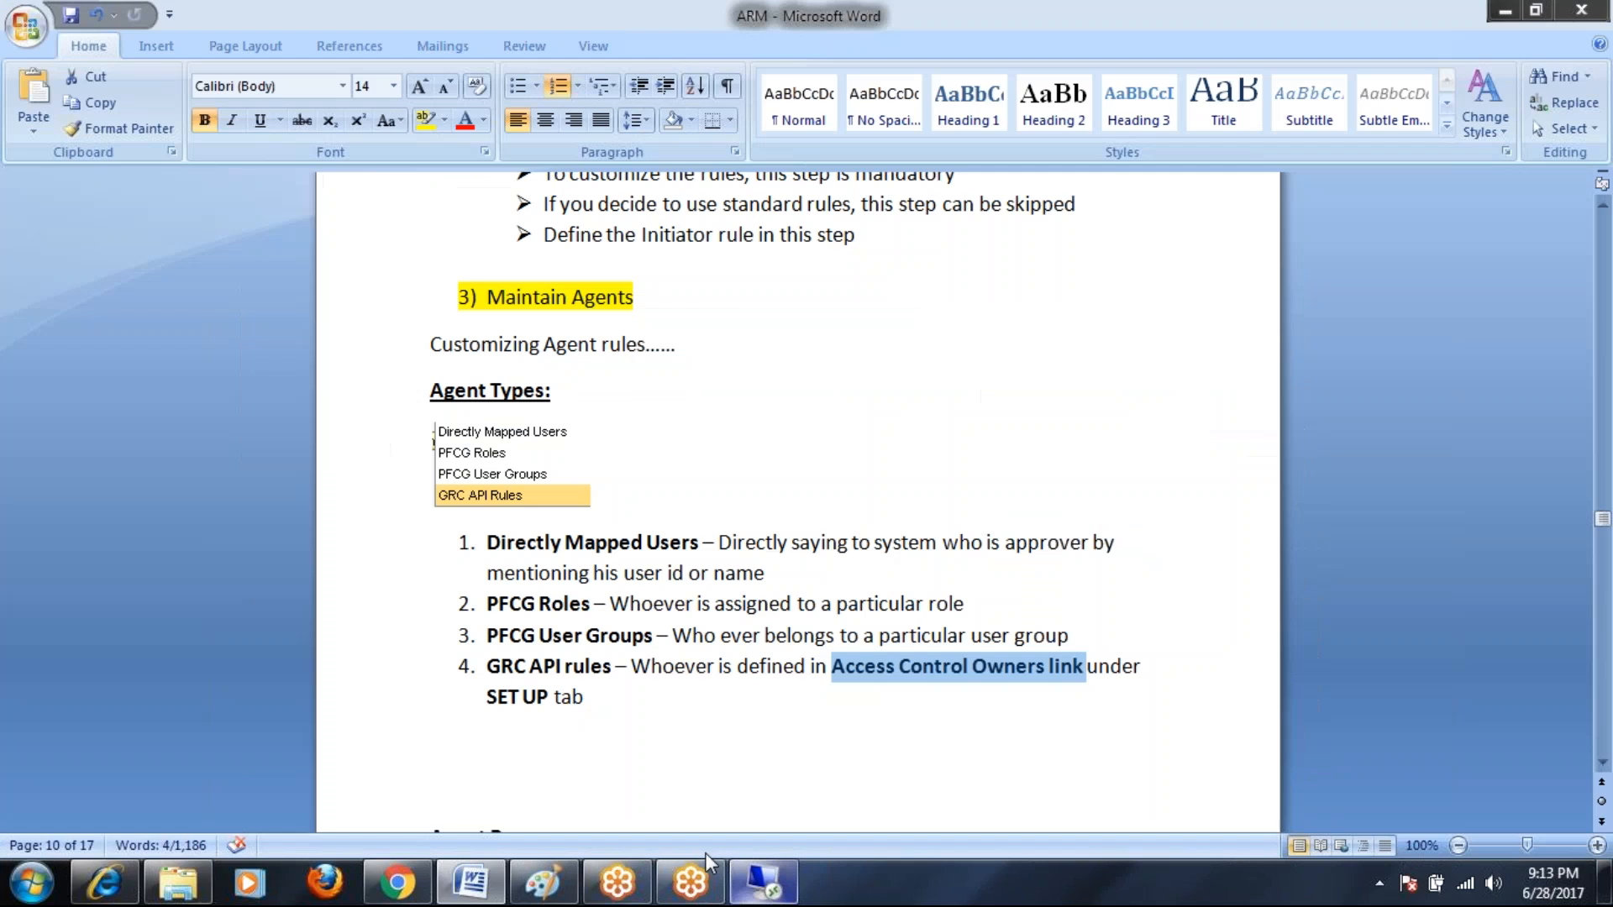
drag(634, 666, 1153, 701)
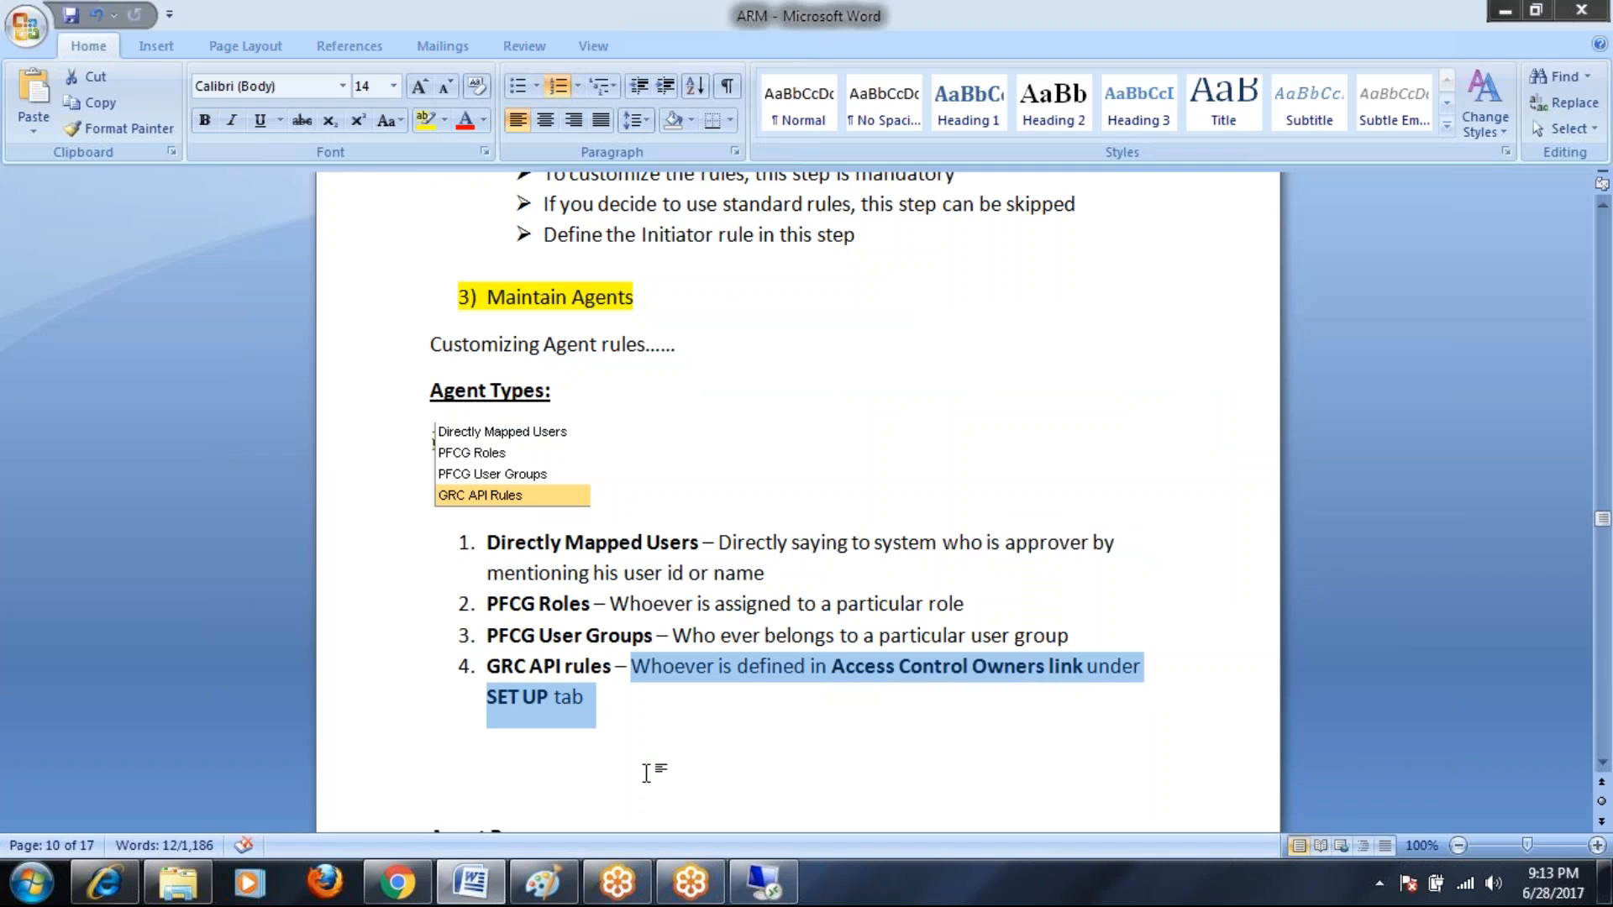
scroll(646, 773, down, 2)
scroll(645, 774, up, 1)
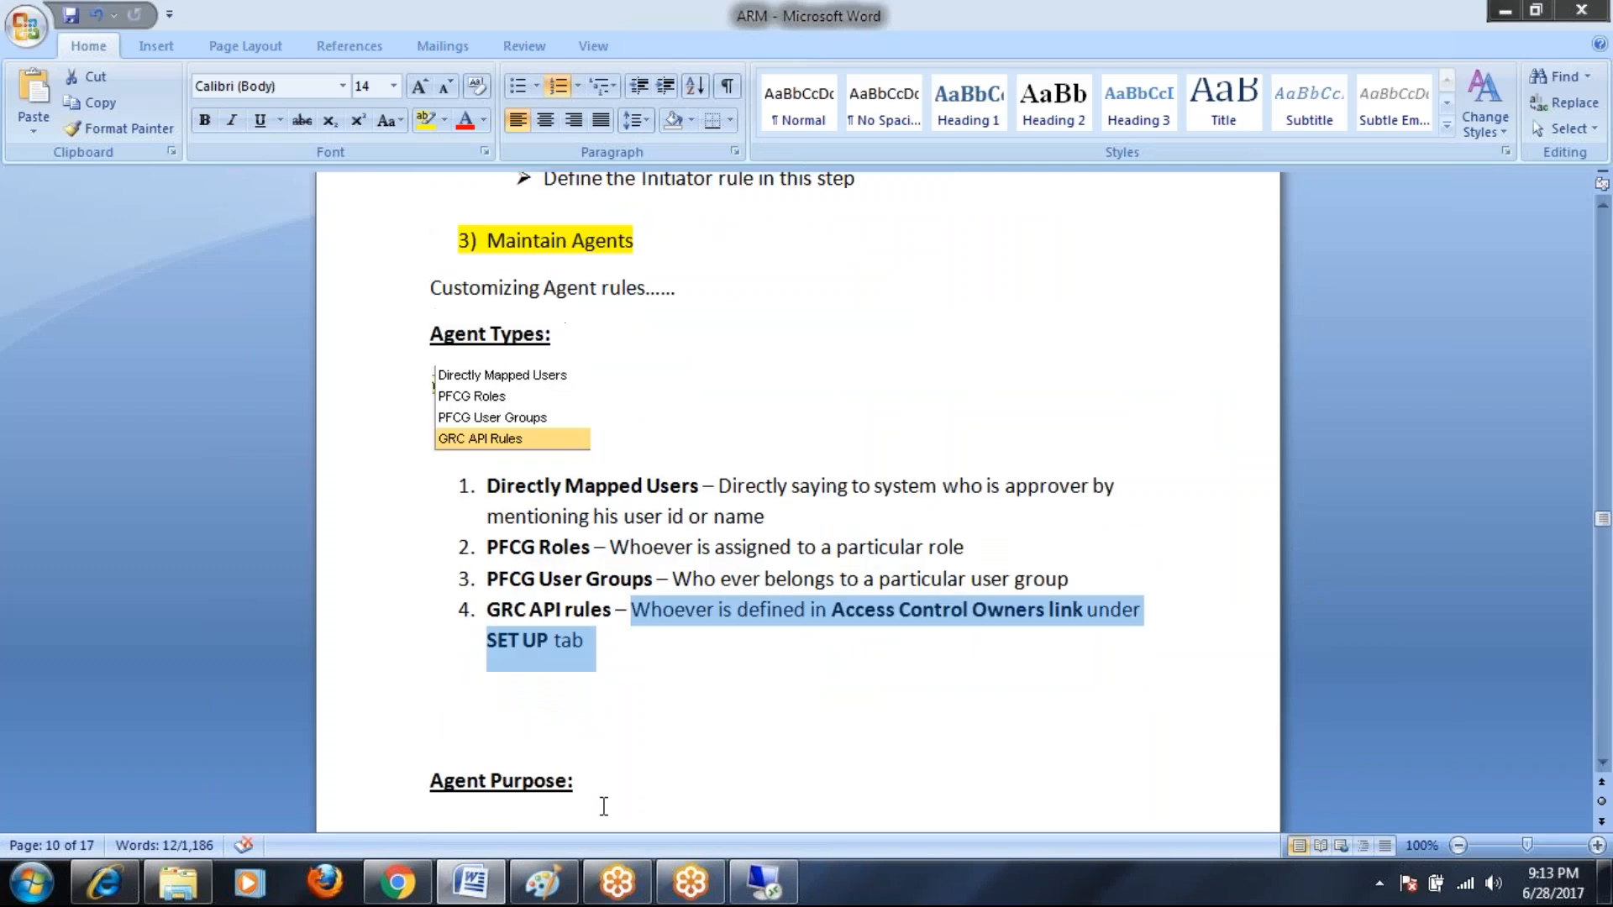
Step: Return to the remote desktop, close the Central Owner window and bring up the MSMP Workflow Configuration at Maintain Agents
click(763, 882)
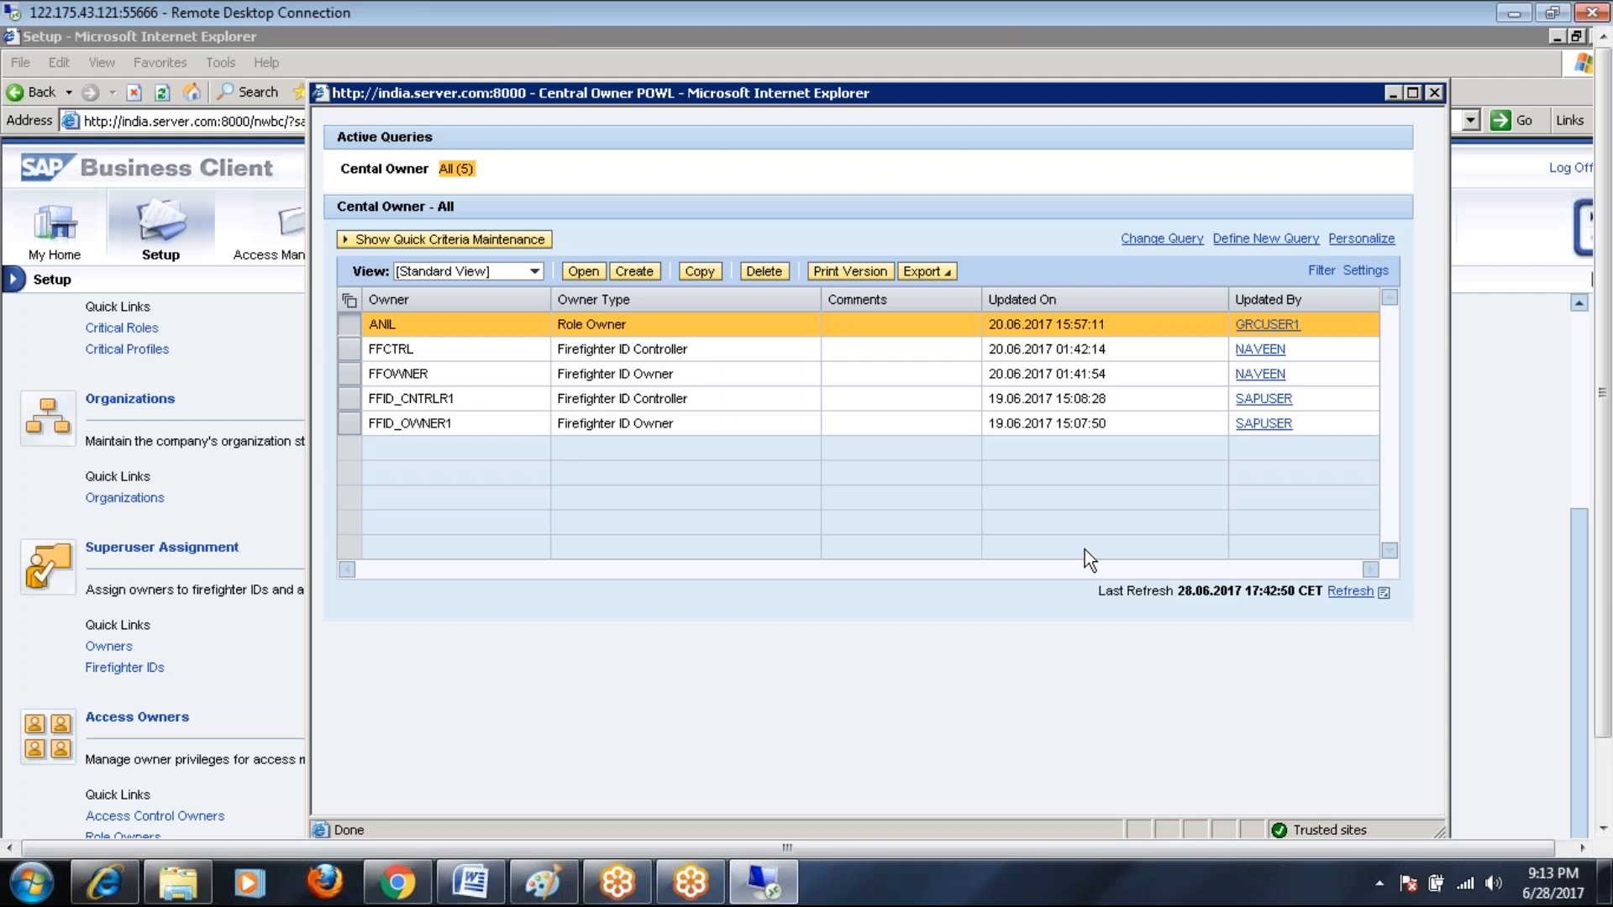
click(1434, 91)
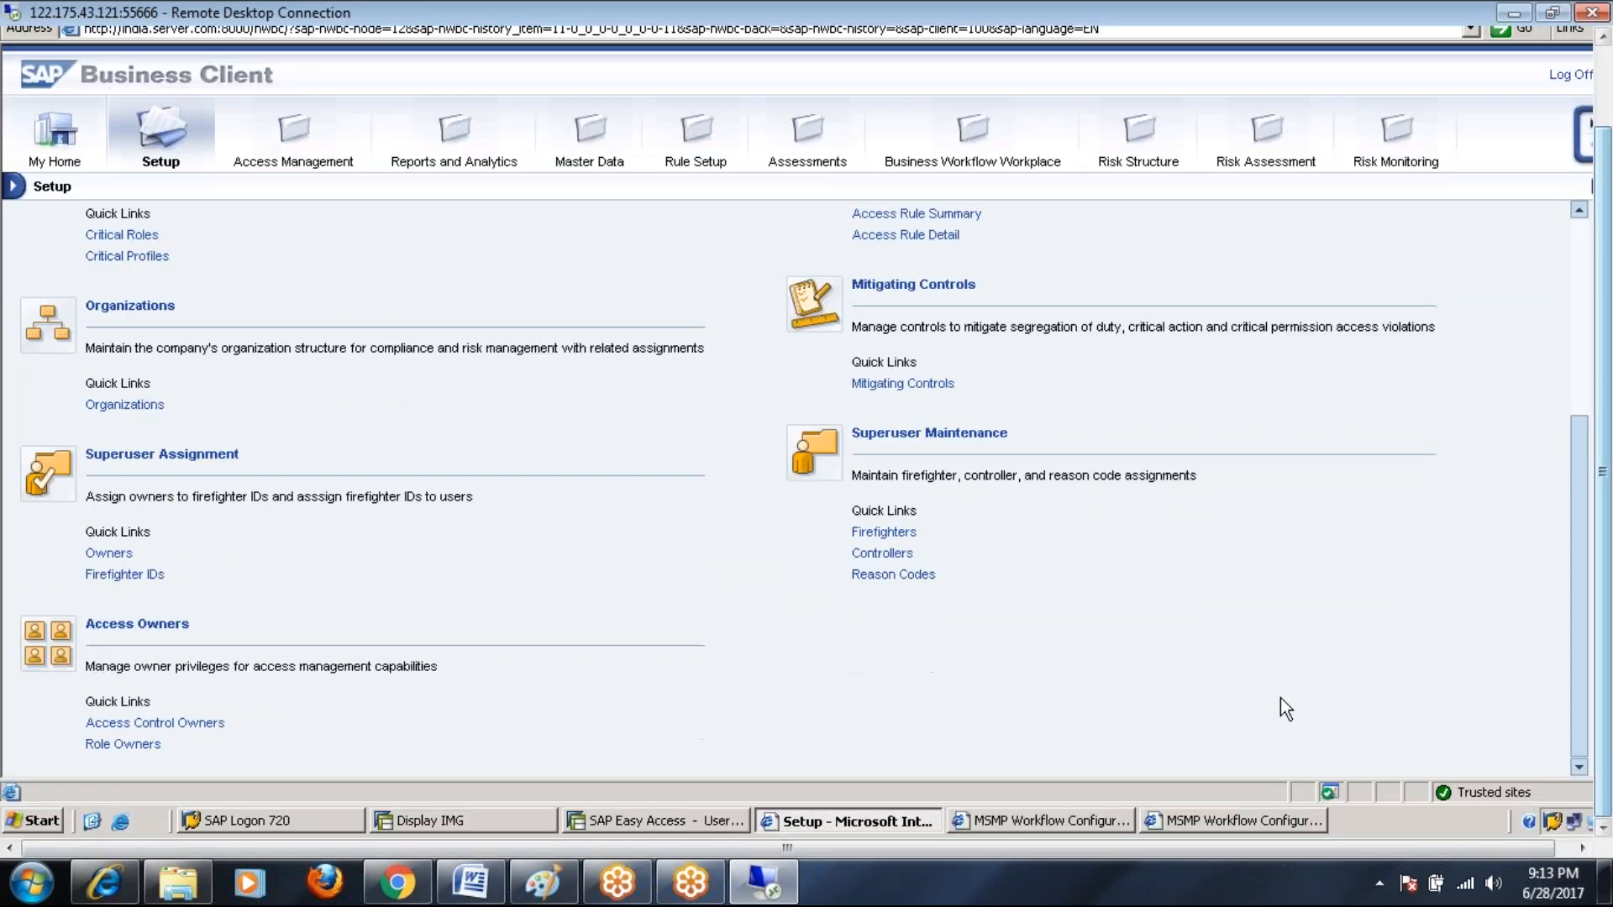
click(1178, 821)
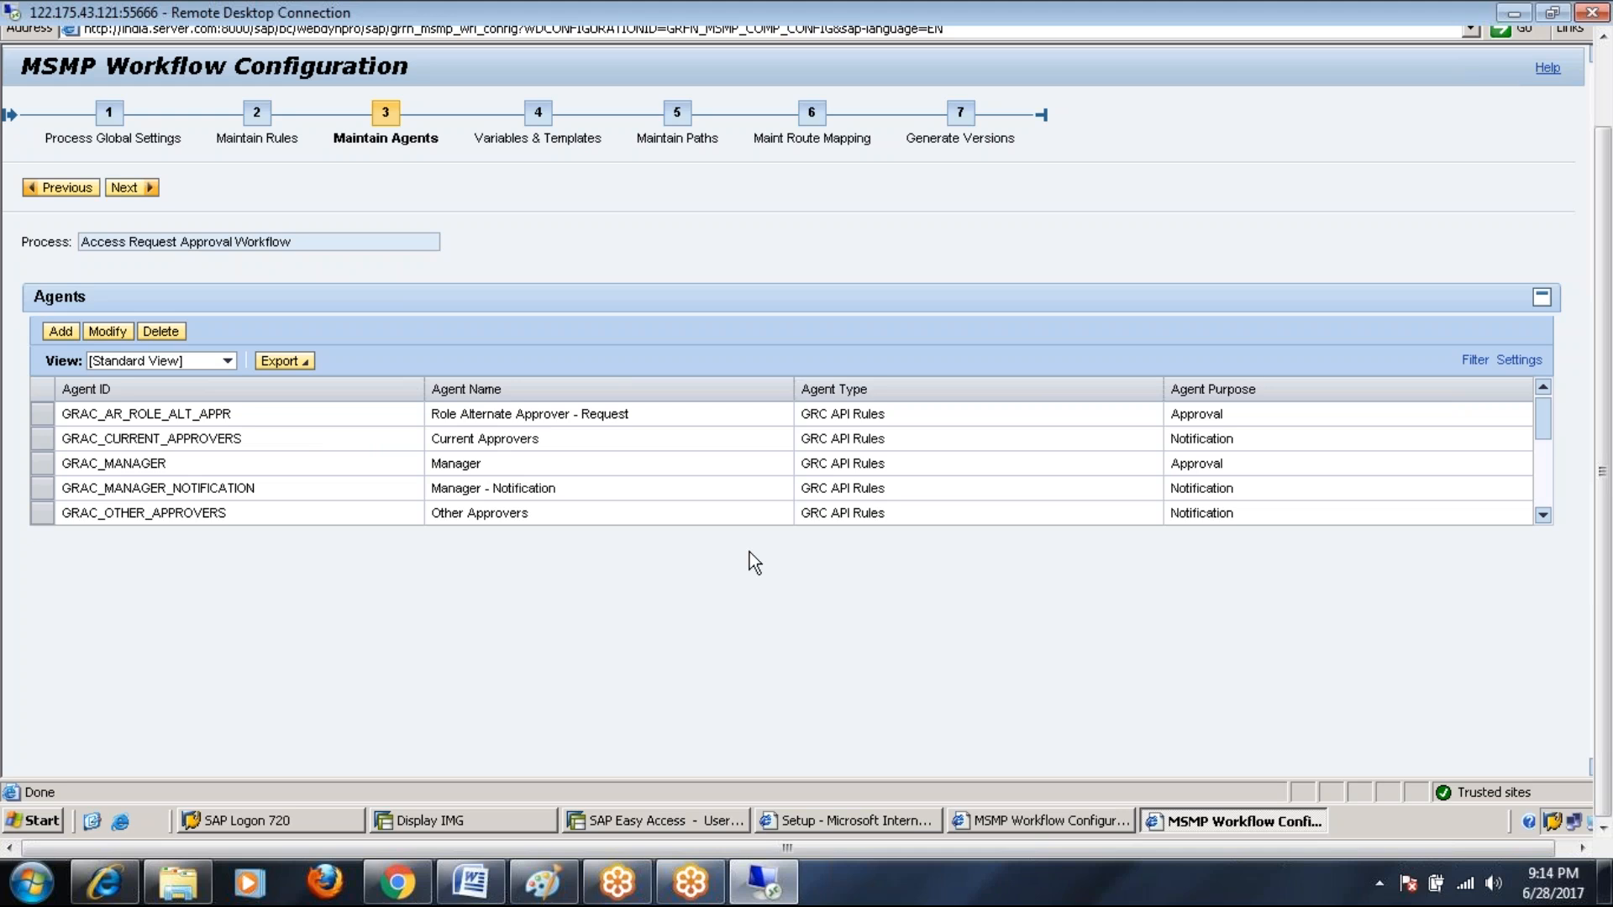
Step: Examine the Agents list, selecting Role Owner, Security, SPM Owner and Request Mitigation Monitor in turn, and return to its first entries
click(1543, 471)
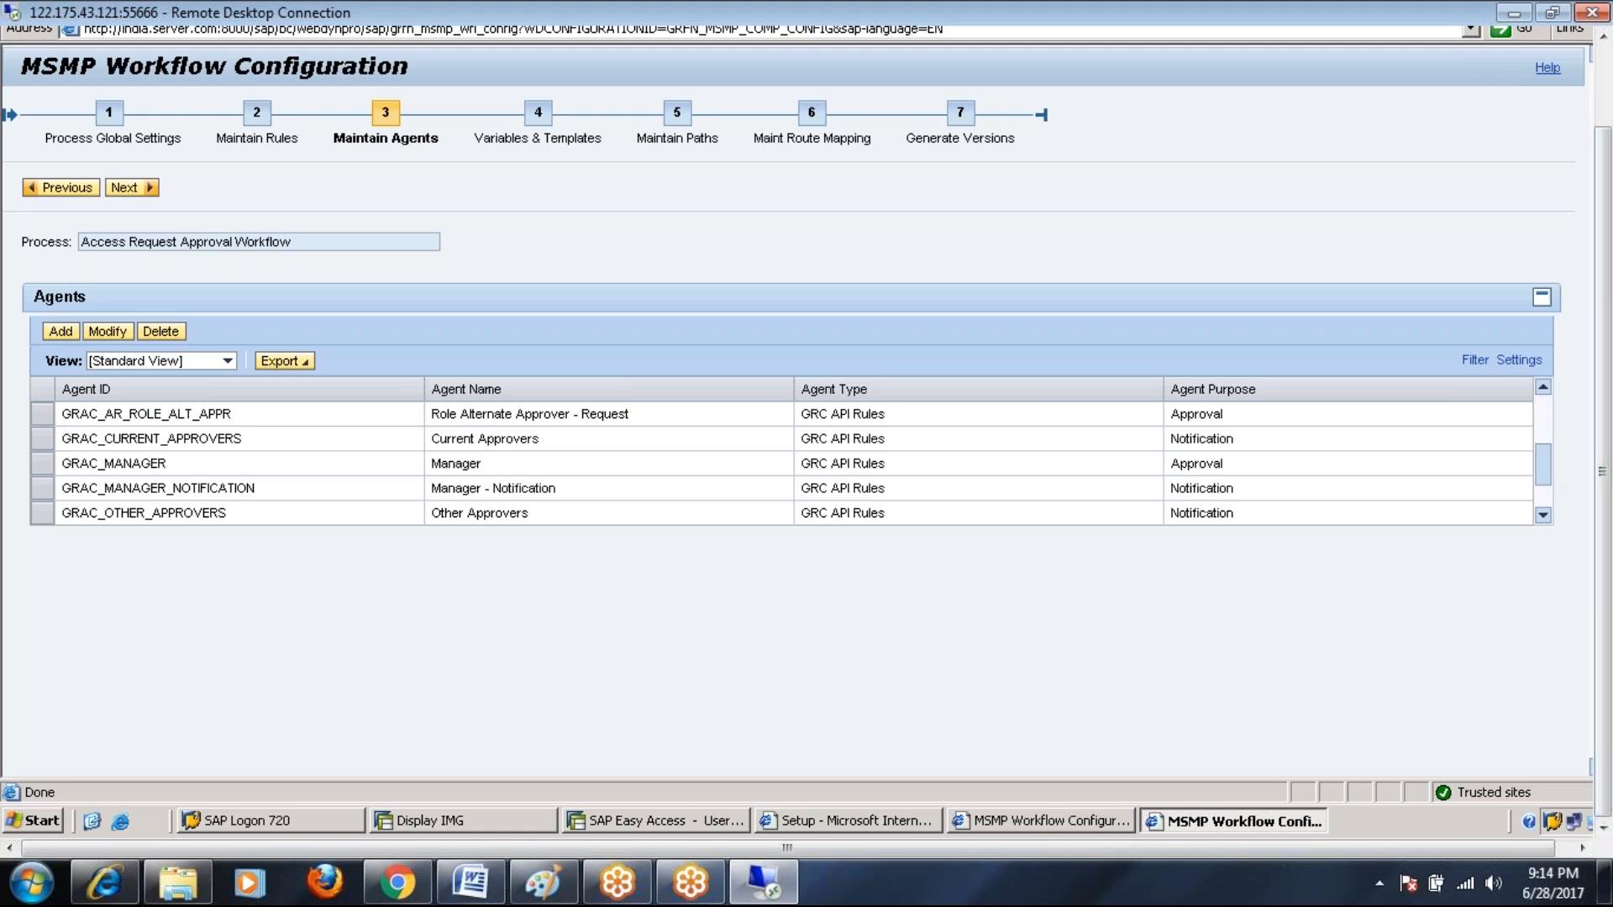
click(1544, 502)
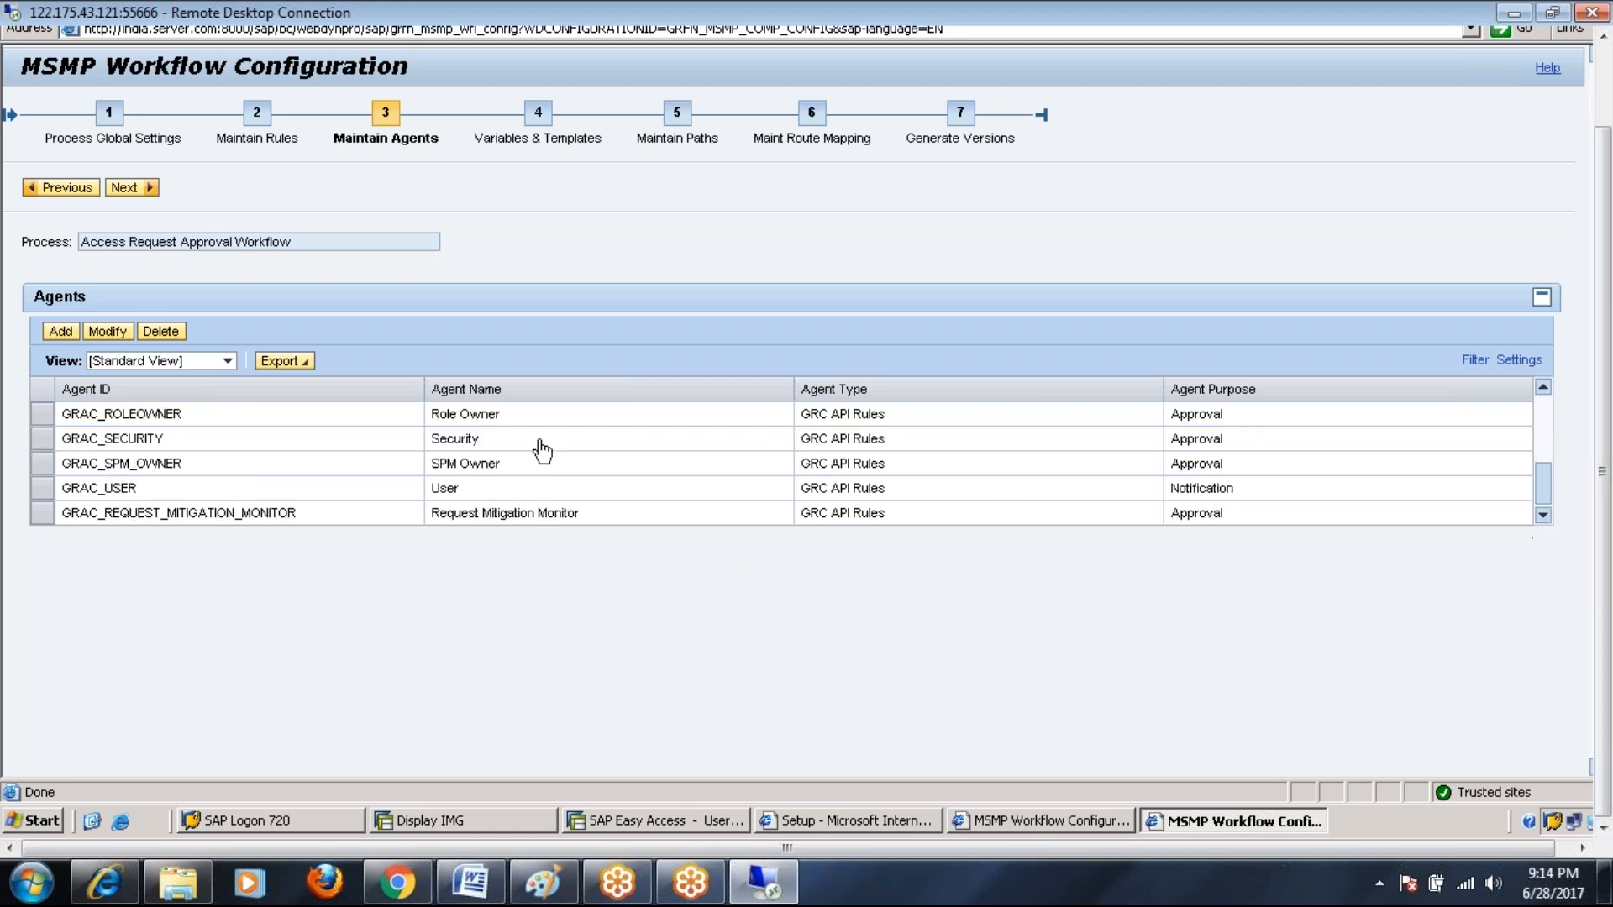
click(474, 421)
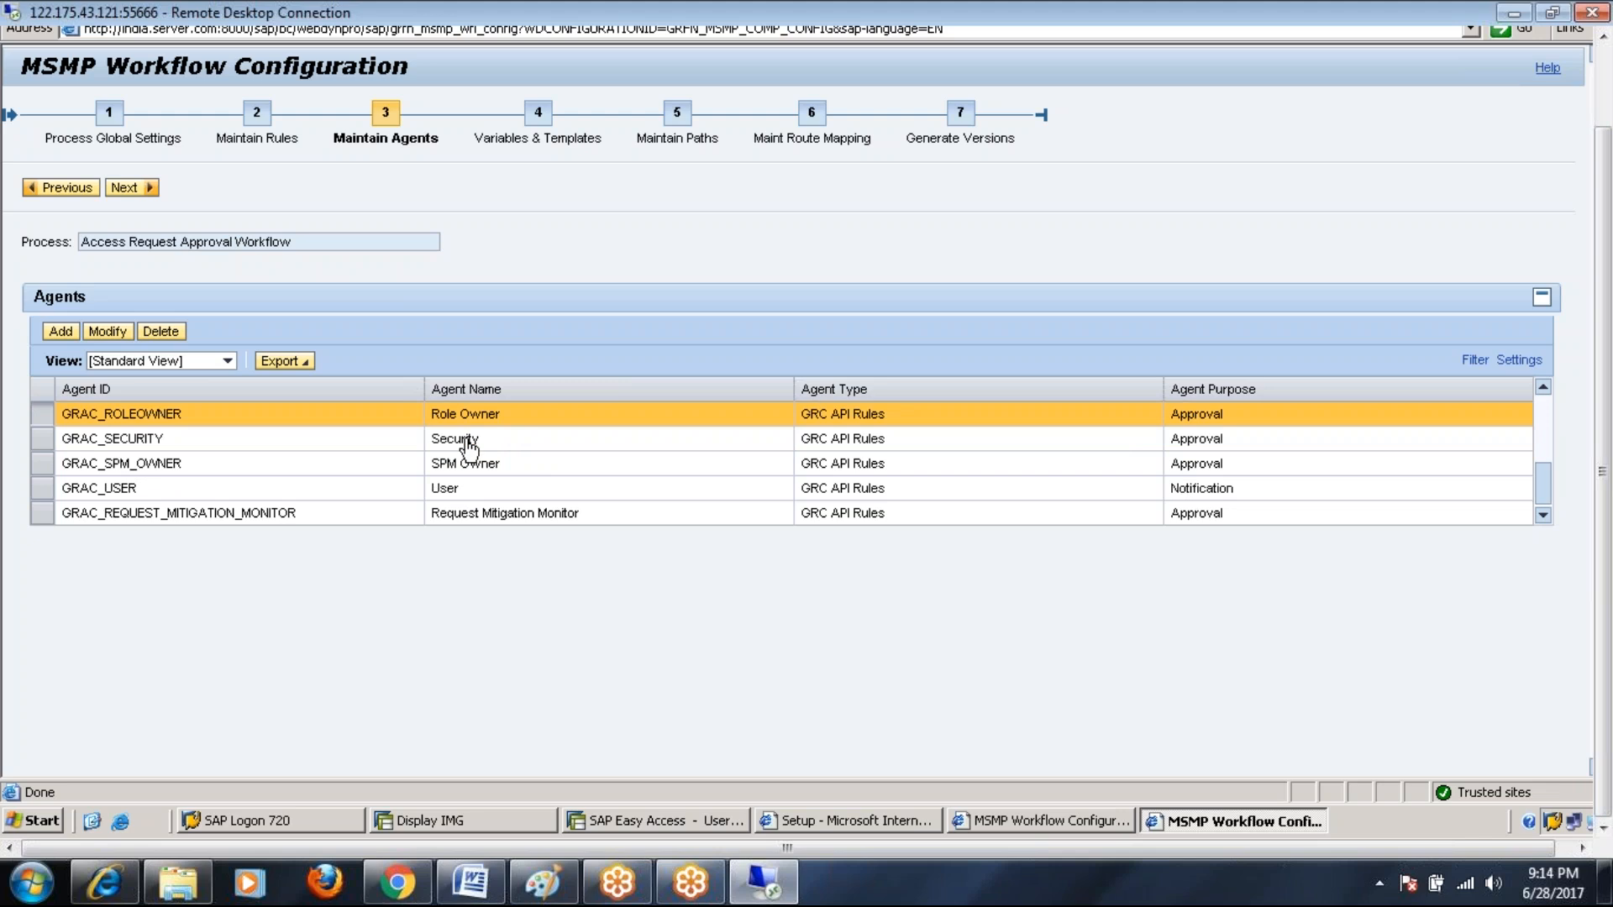
click(468, 446)
click(467, 469)
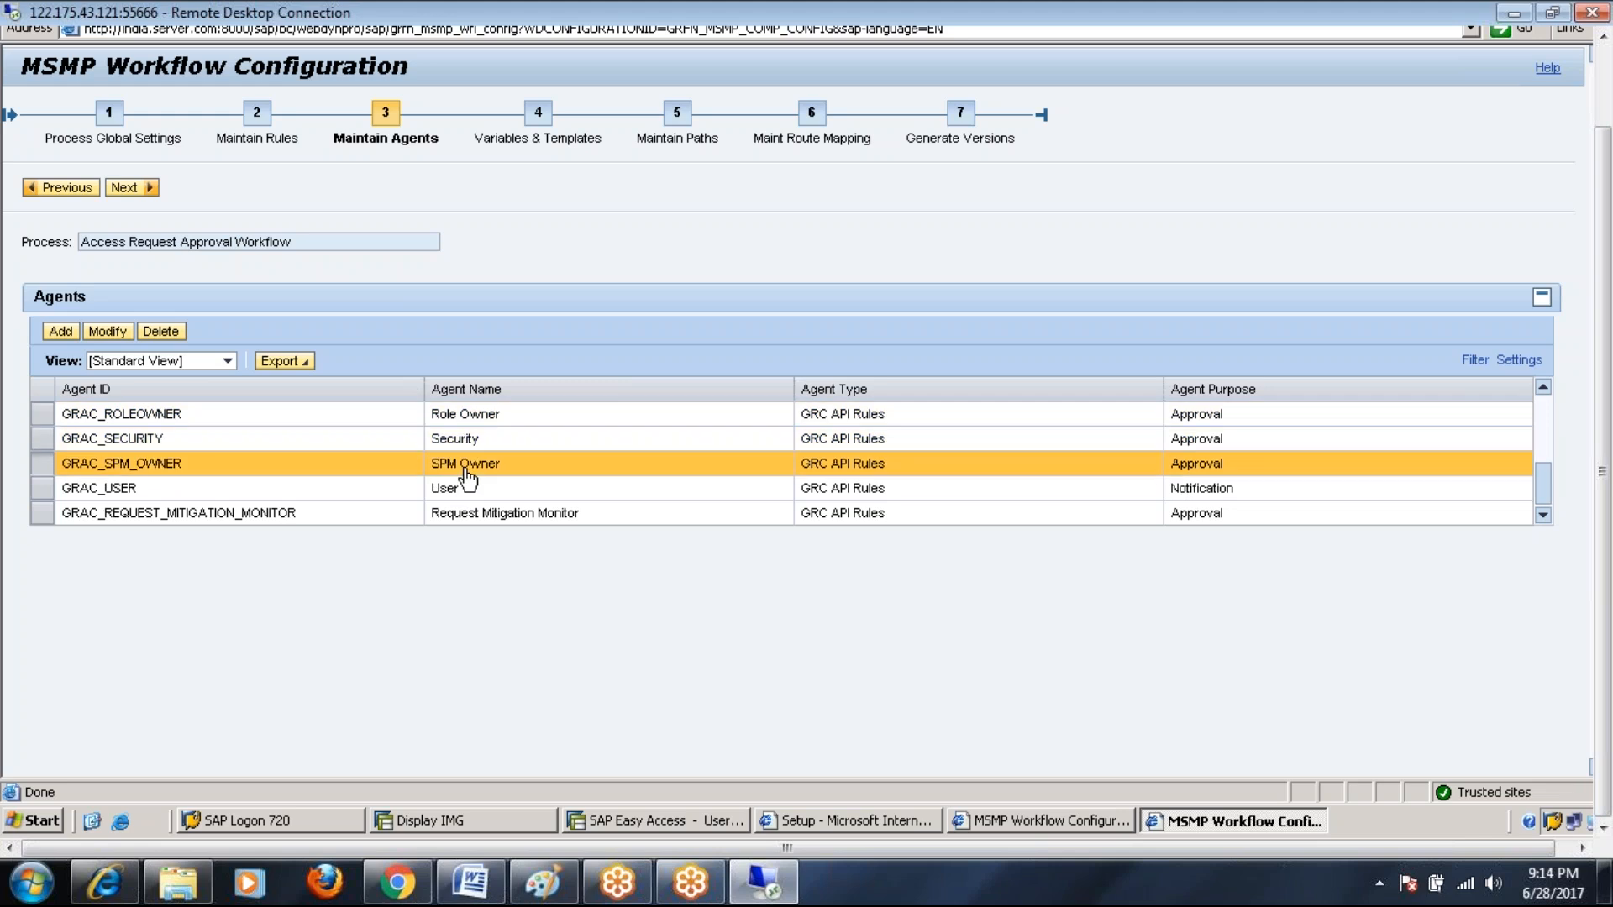
click(473, 518)
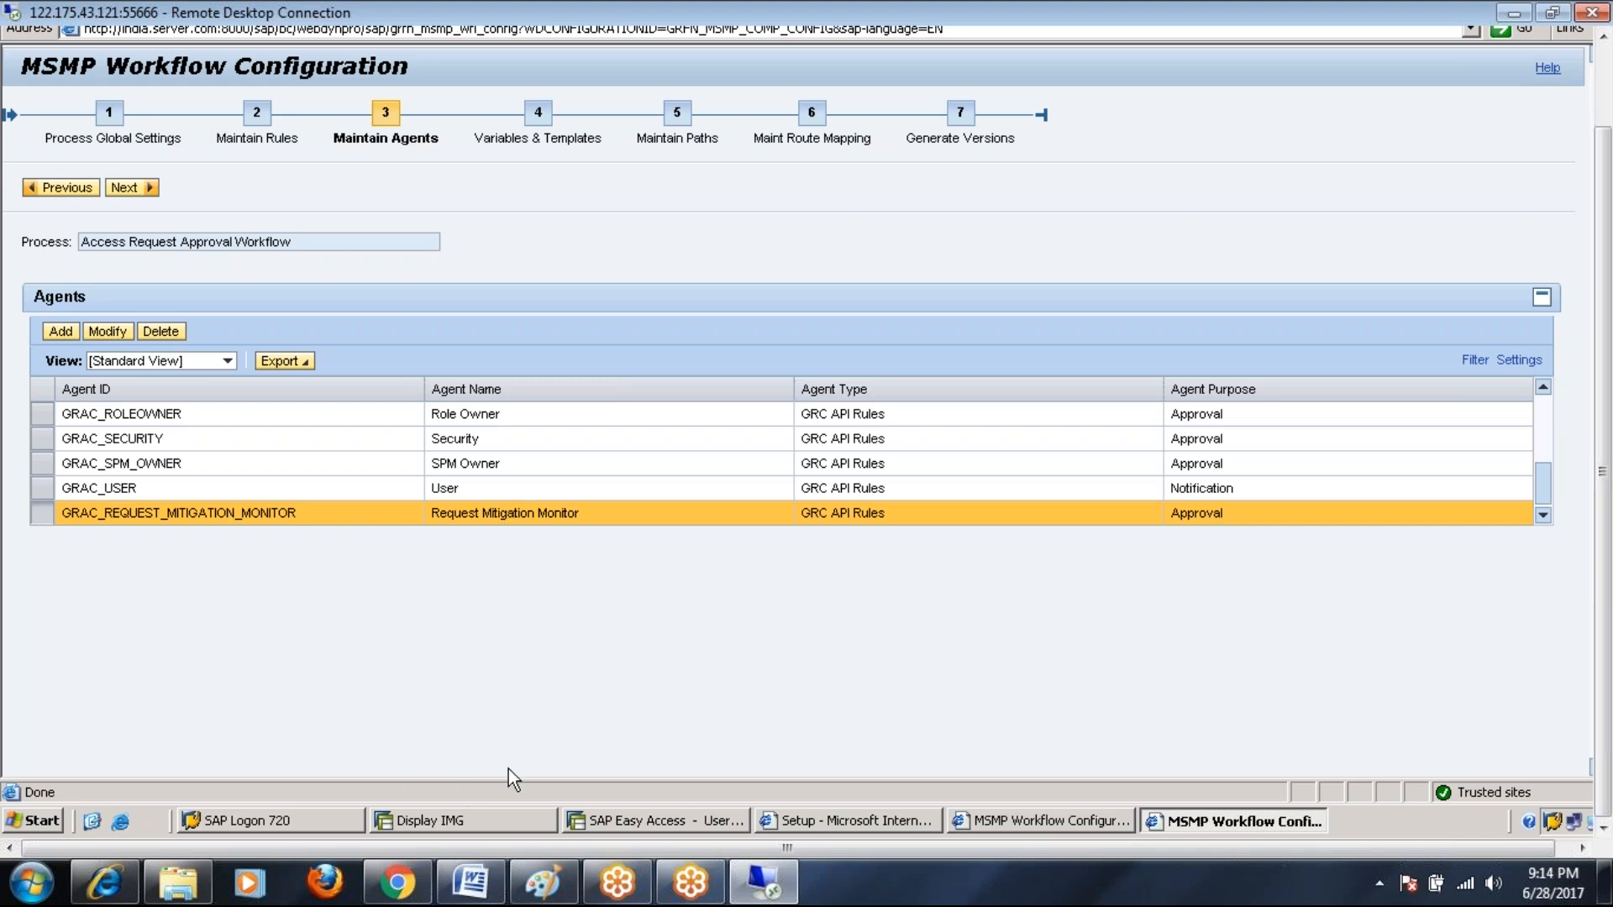
click(1547, 421)
drag(1546, 417, 1540, 406)
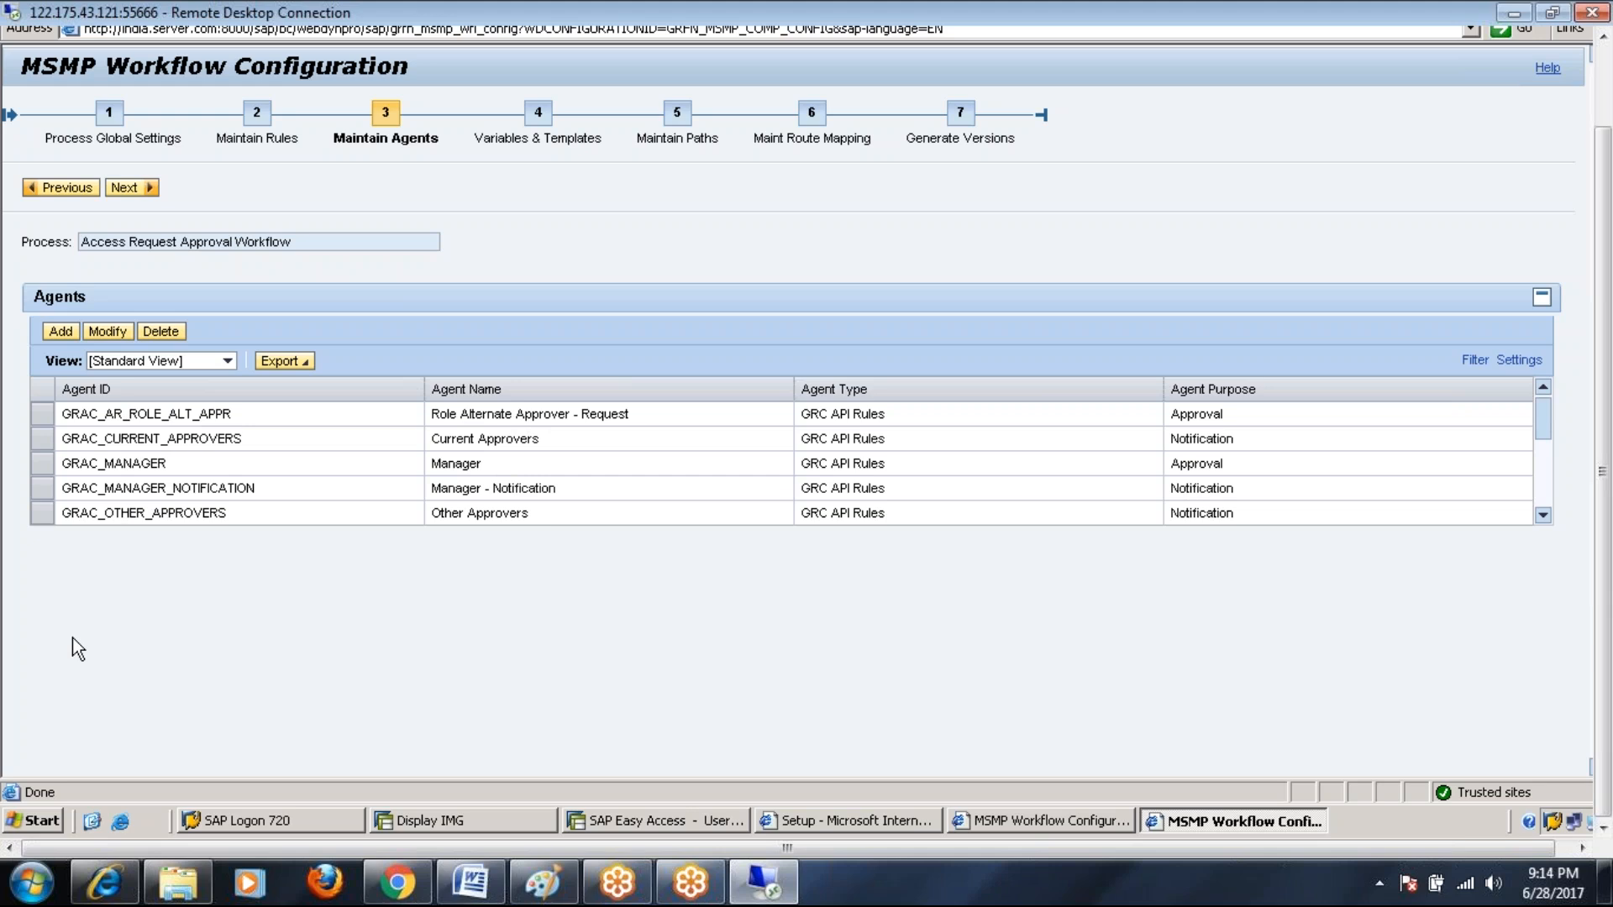
Step: Switch to the ARM Word notes and go back to the diagram of Path1 and Path2 with the initiator and agent rules
mouse_move(1607, 496)
mouse_down()
mouse_move(1609, 416)
mouse_move(1608, 496)
mouse_up()
click(470, 882)
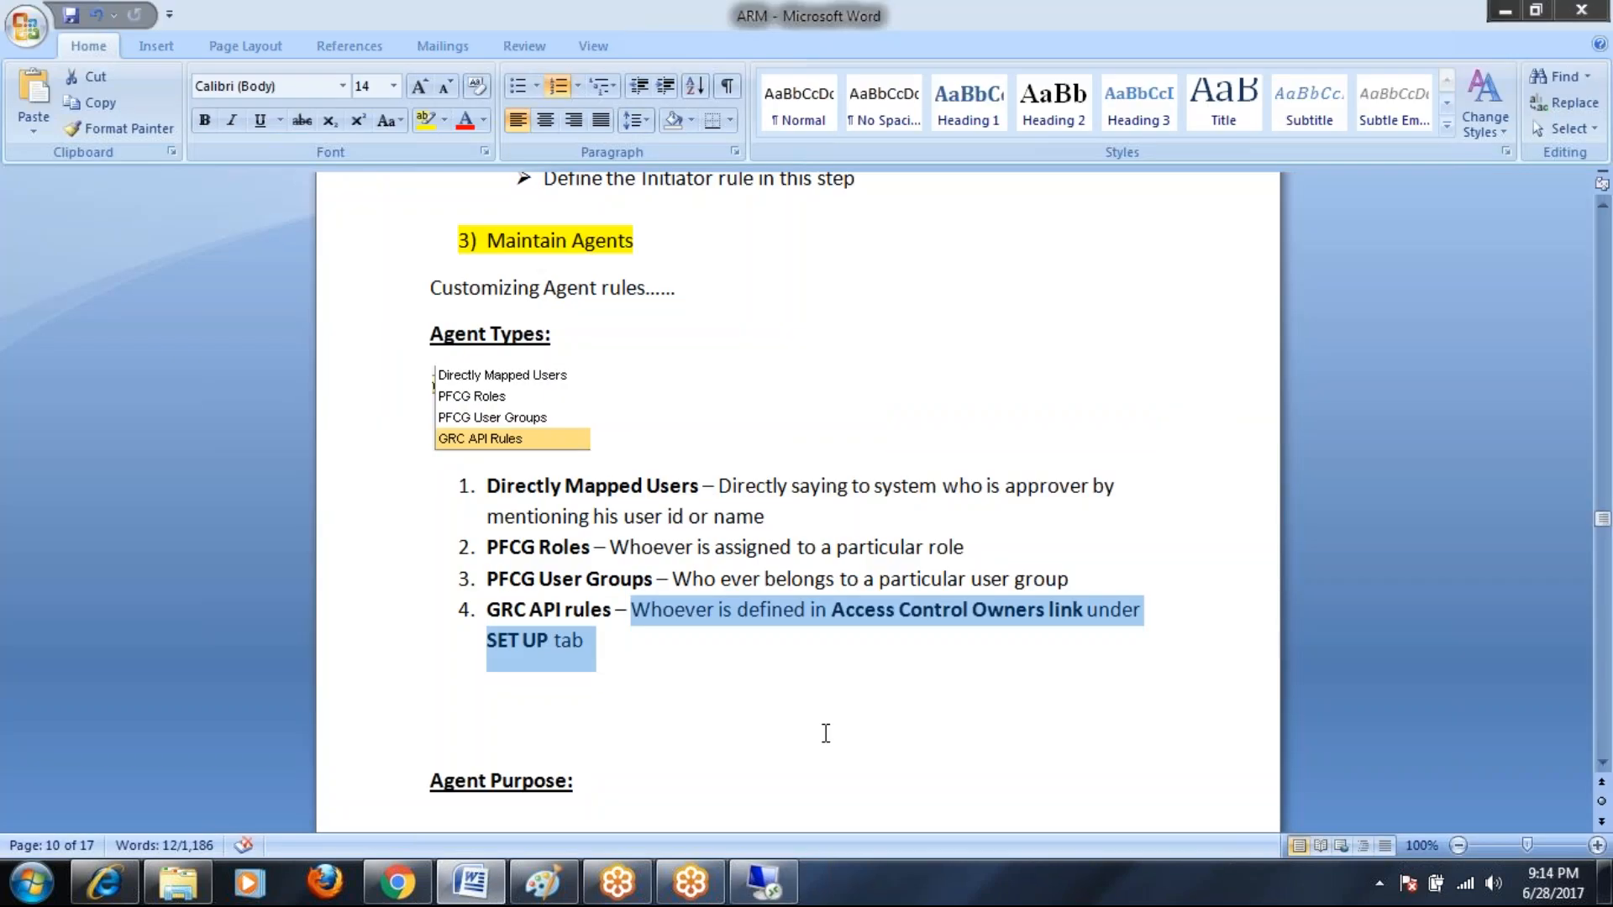
scroll(826, 733, down, 20)
scroll(822, 740, up, 20)
scroll(823, 740, up, 20)
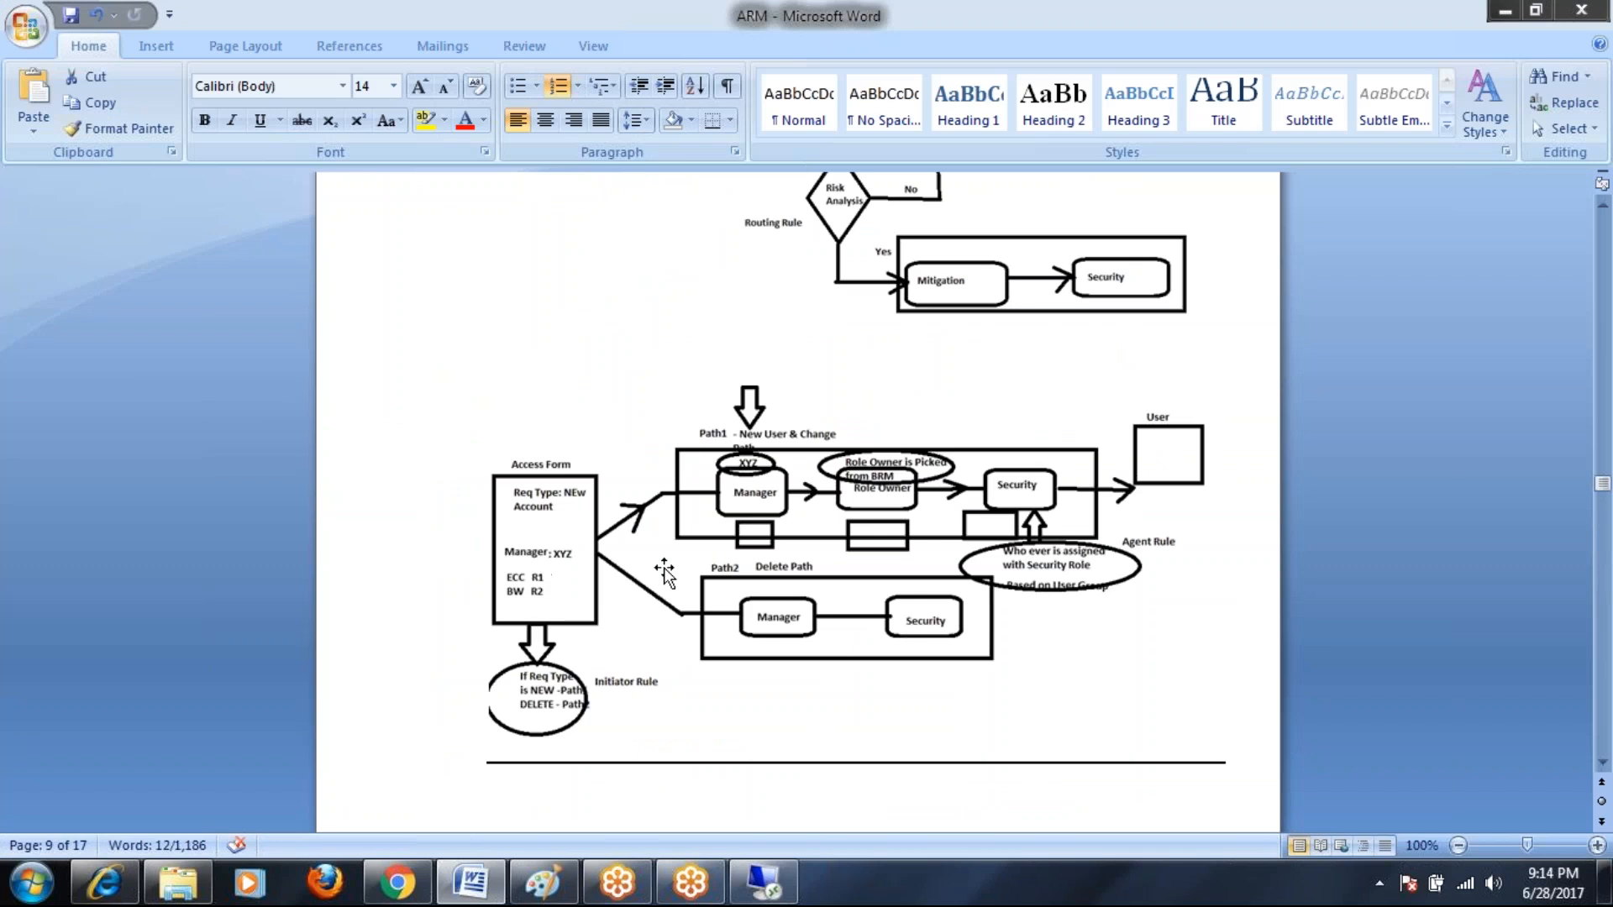
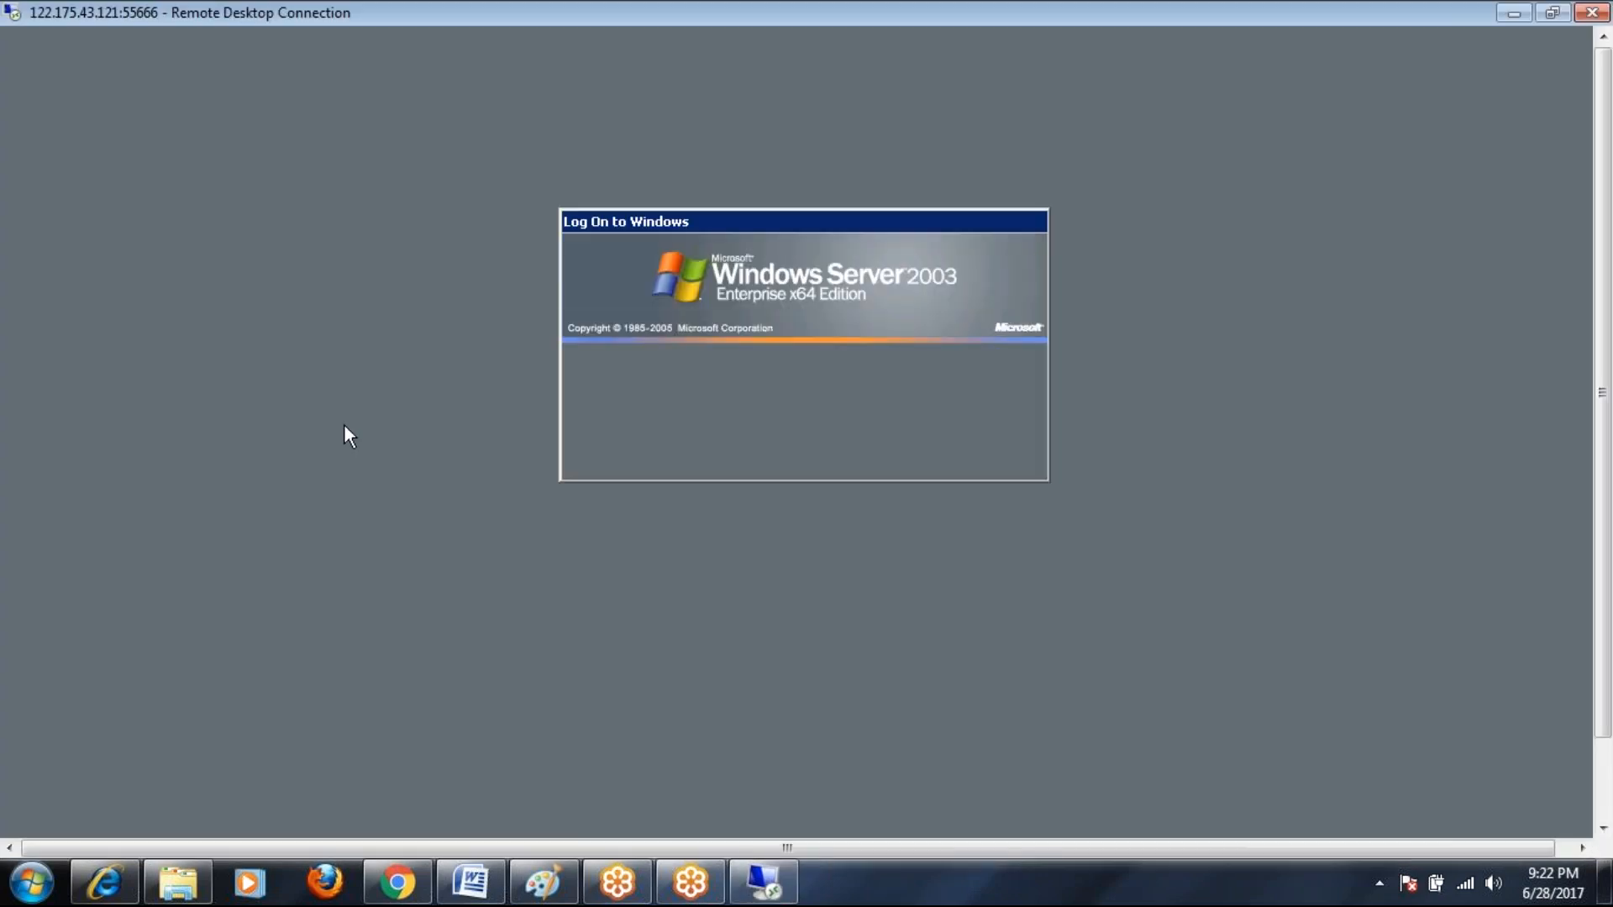
Step: Log back on to the remote server with the account password and bring up the MSMP Workflow Configuration window
text(●●●)
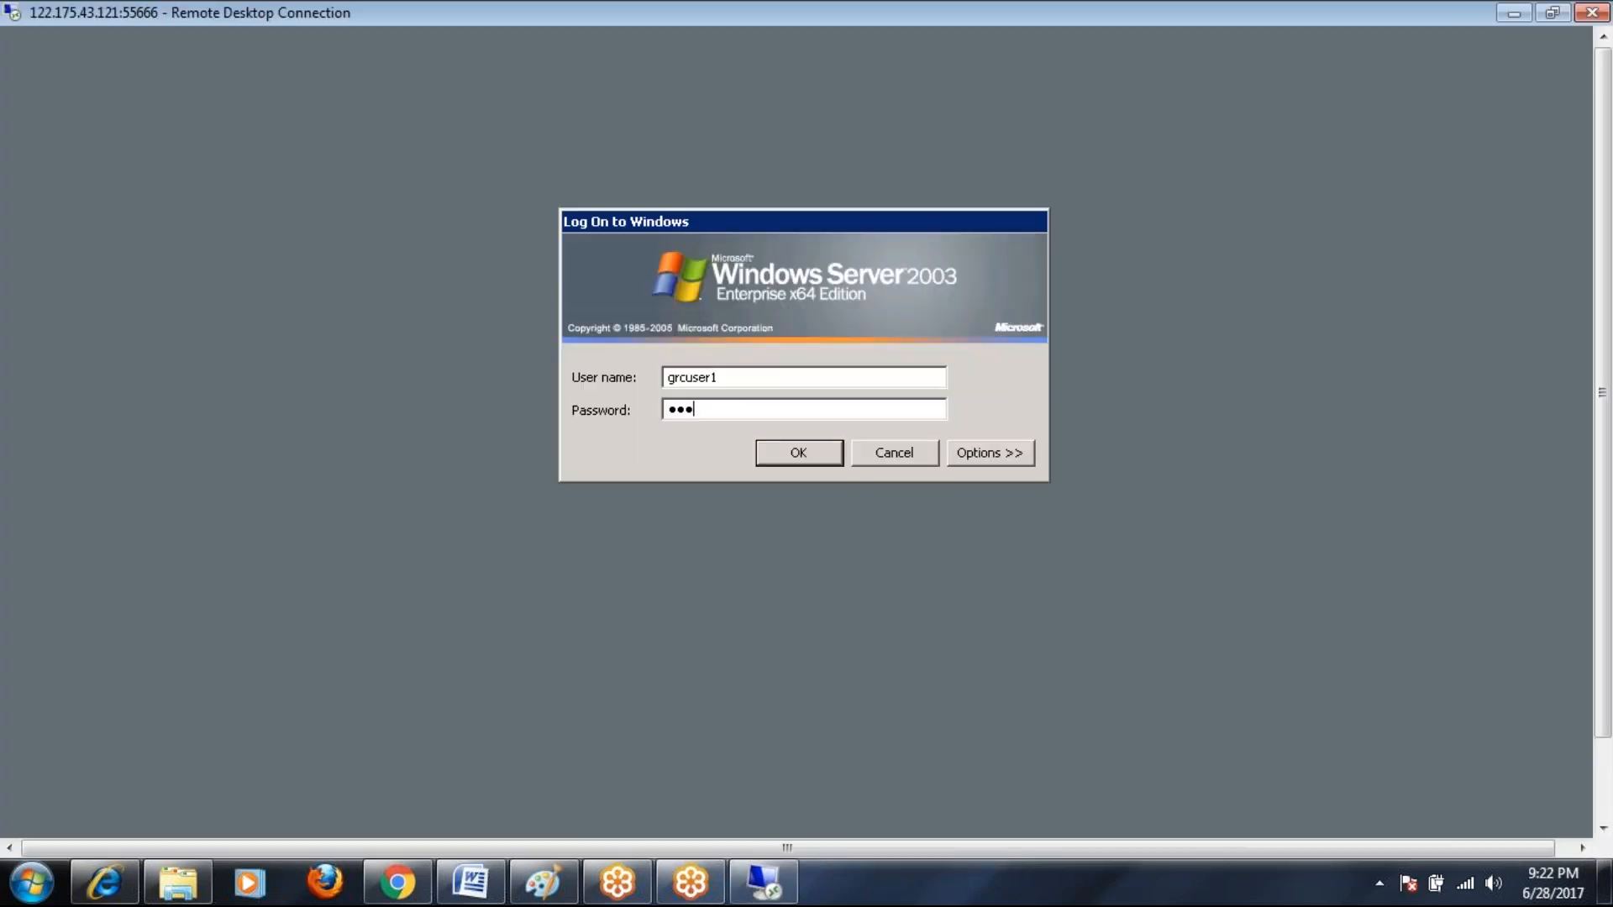
text(●●●●)
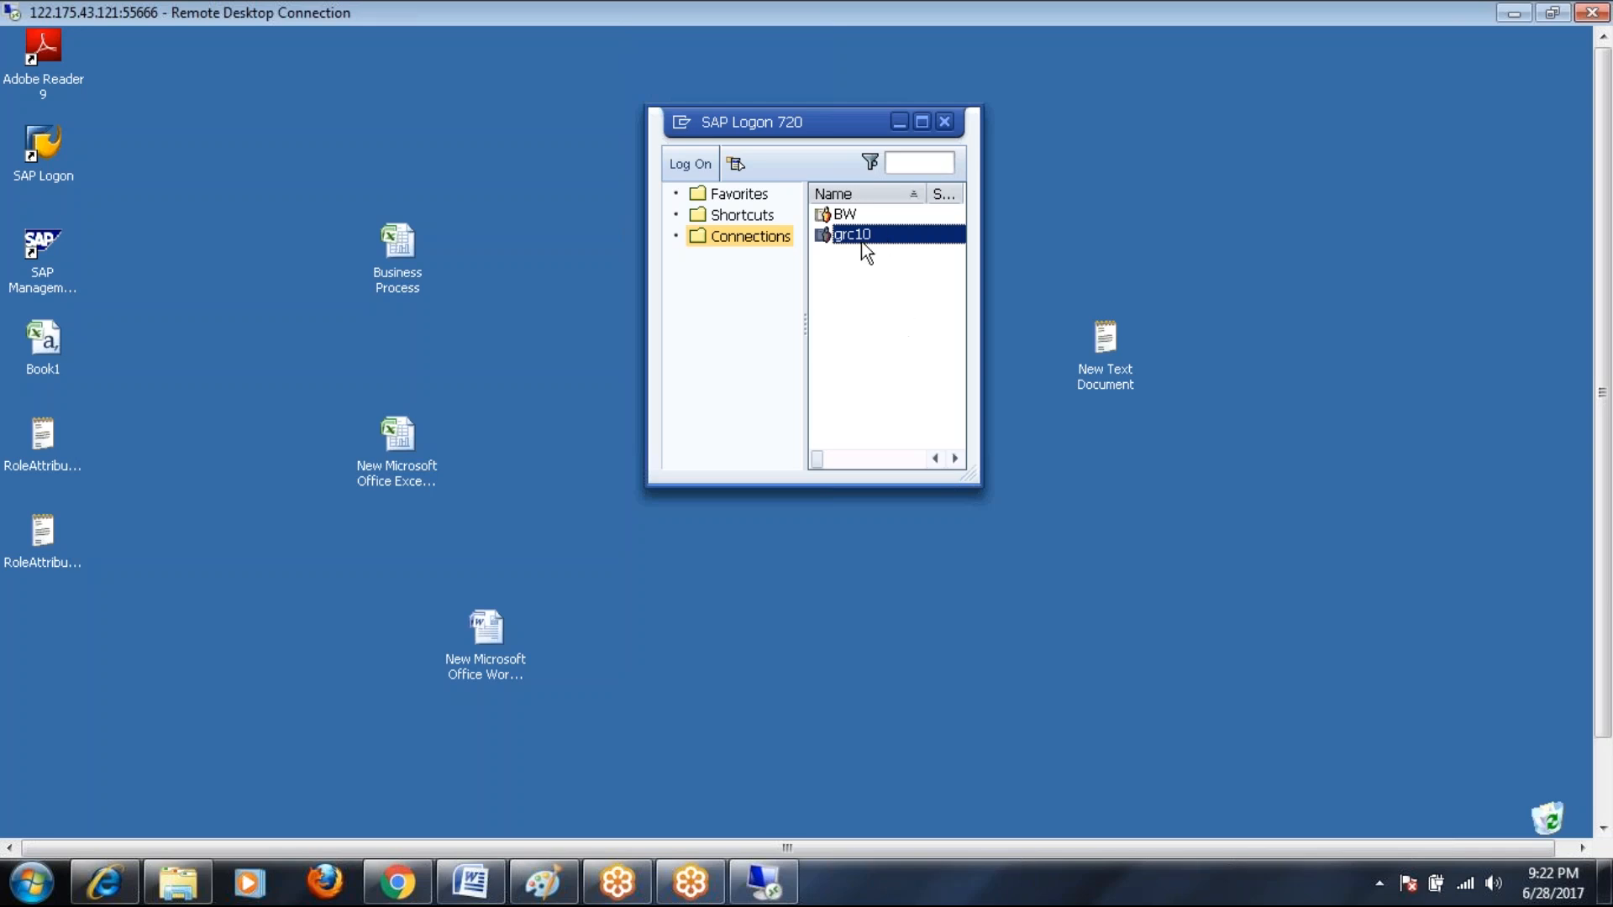
drag(1603, 290, 1603, 407)
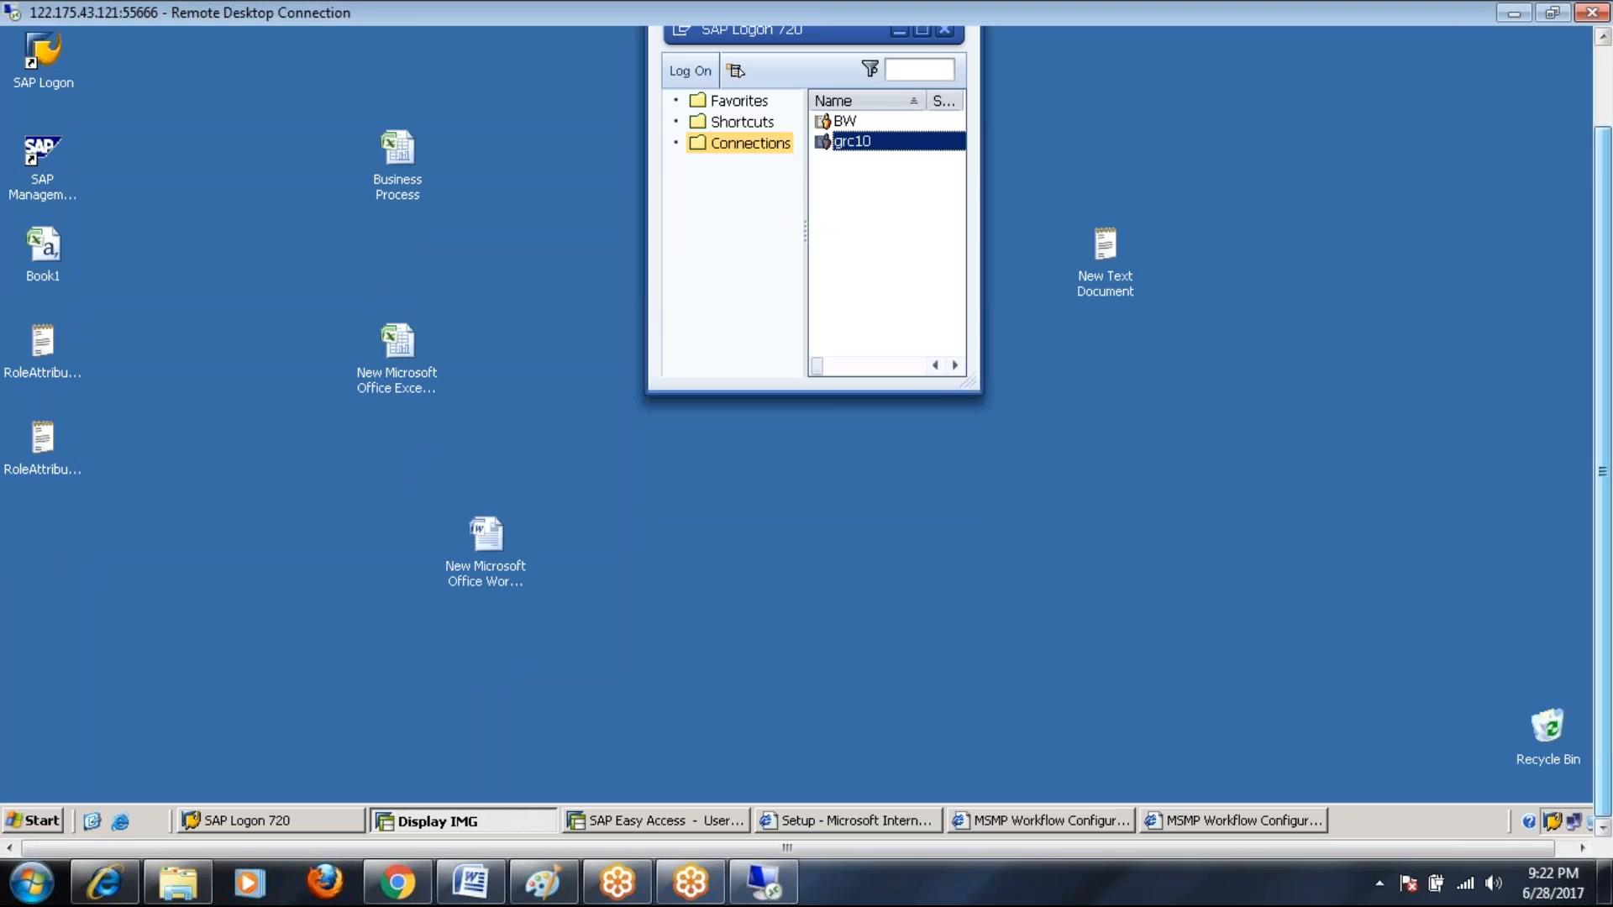
click(1211, 827)
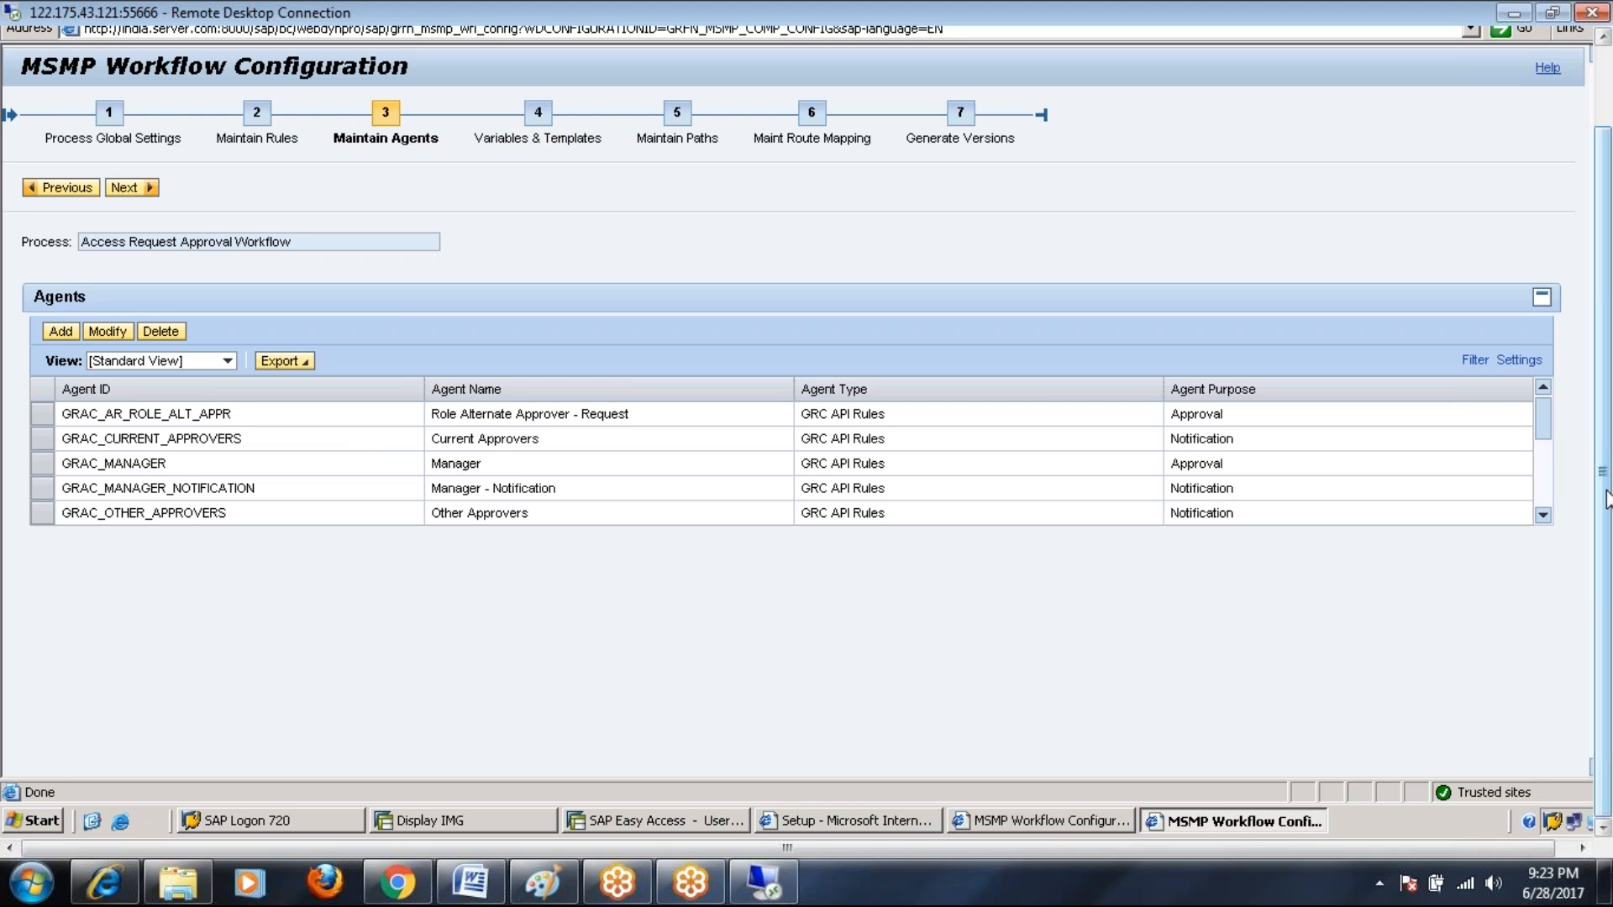
drag(1607, 472, 1607, 388)
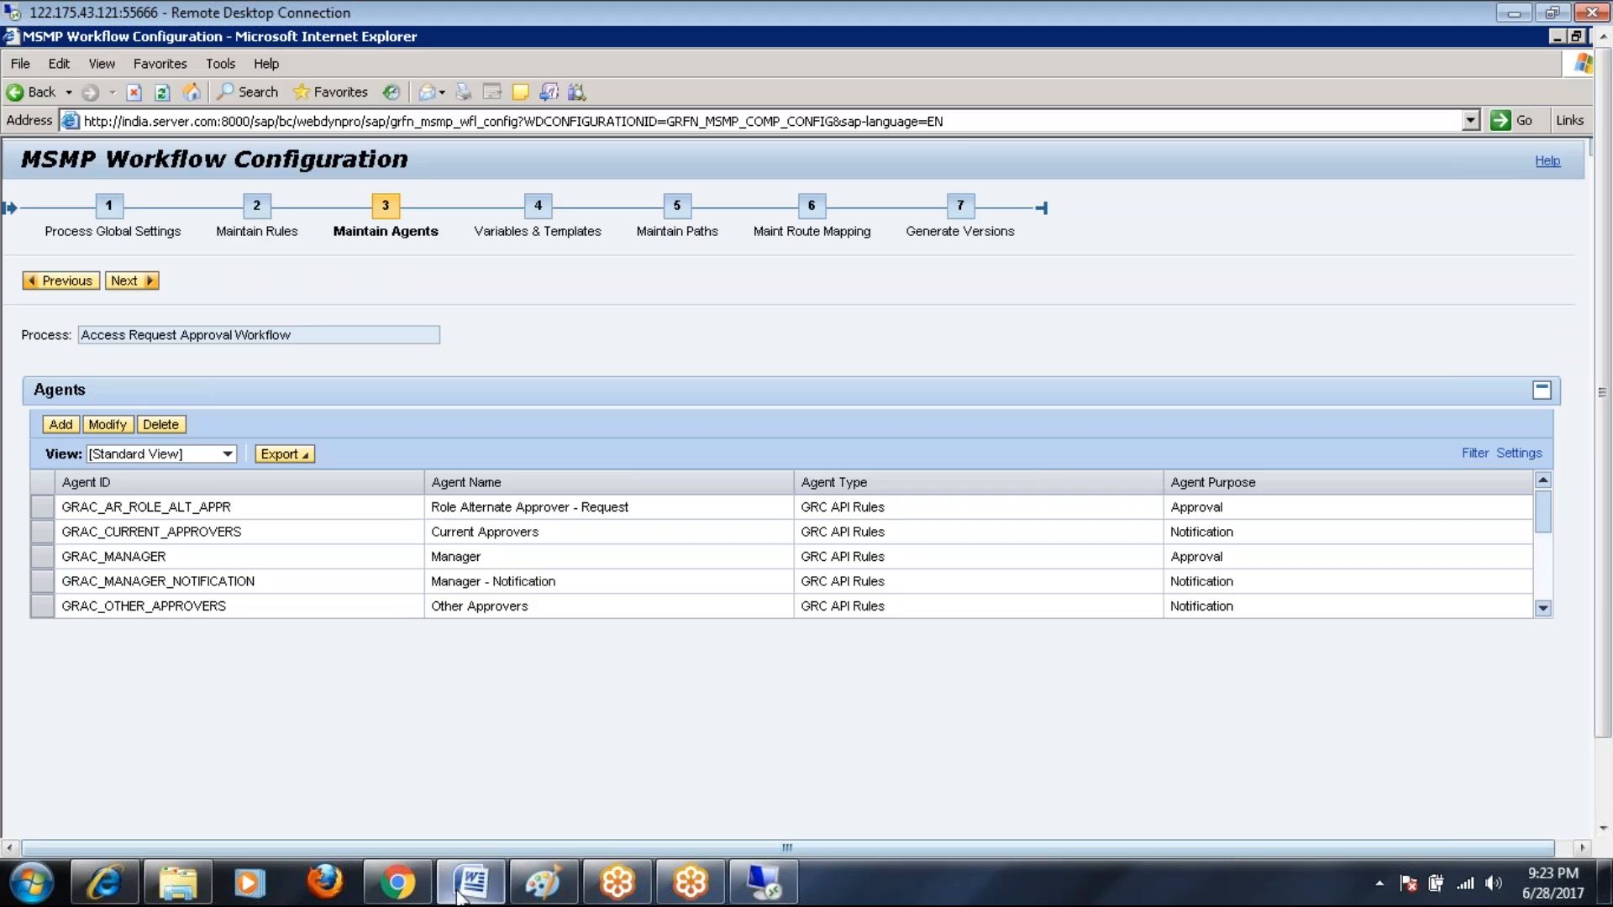
Step: View the Paint sketch of the Manager, training, Role Owner and Security stages and return to the MSMP Workflow Configuration
mouse_move(473, 878)
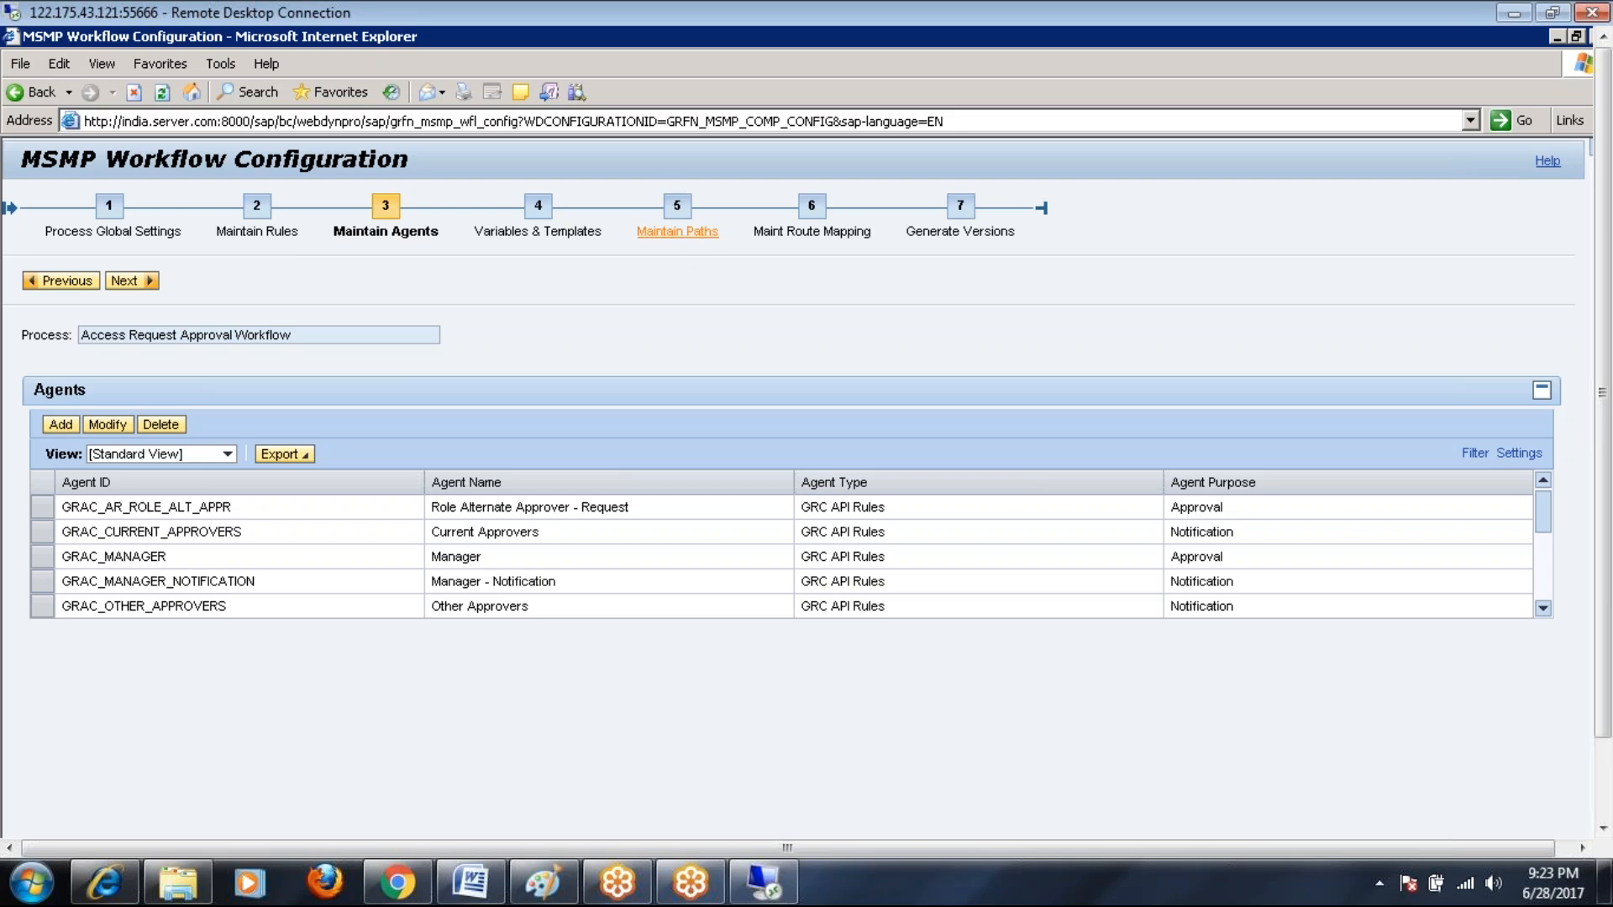
click(544, 882)
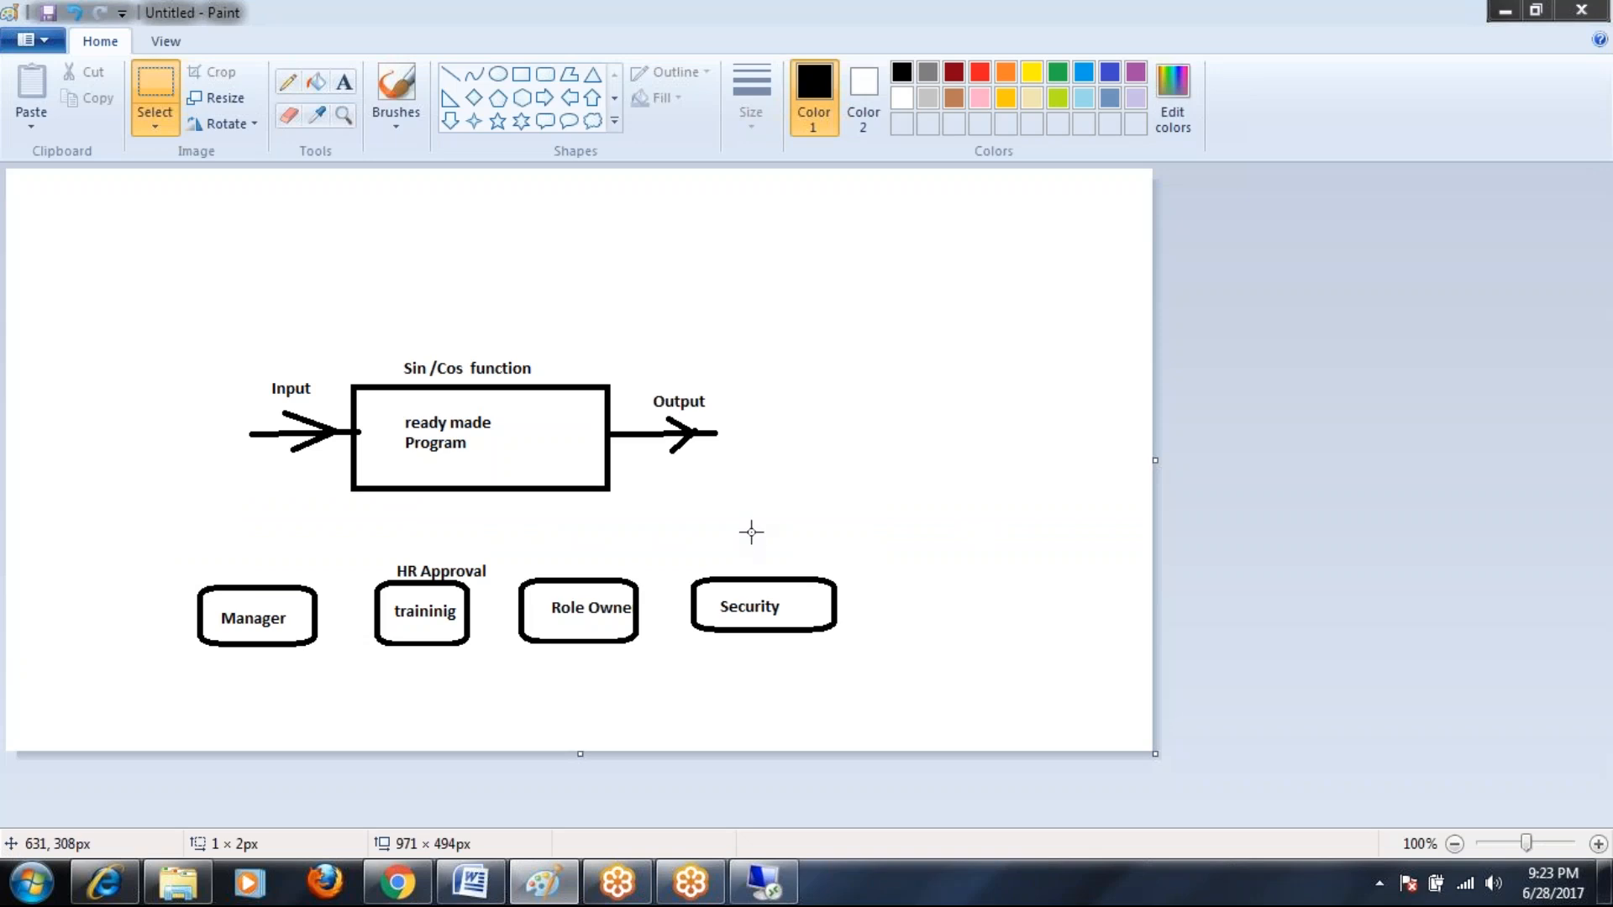
click(755, 896)
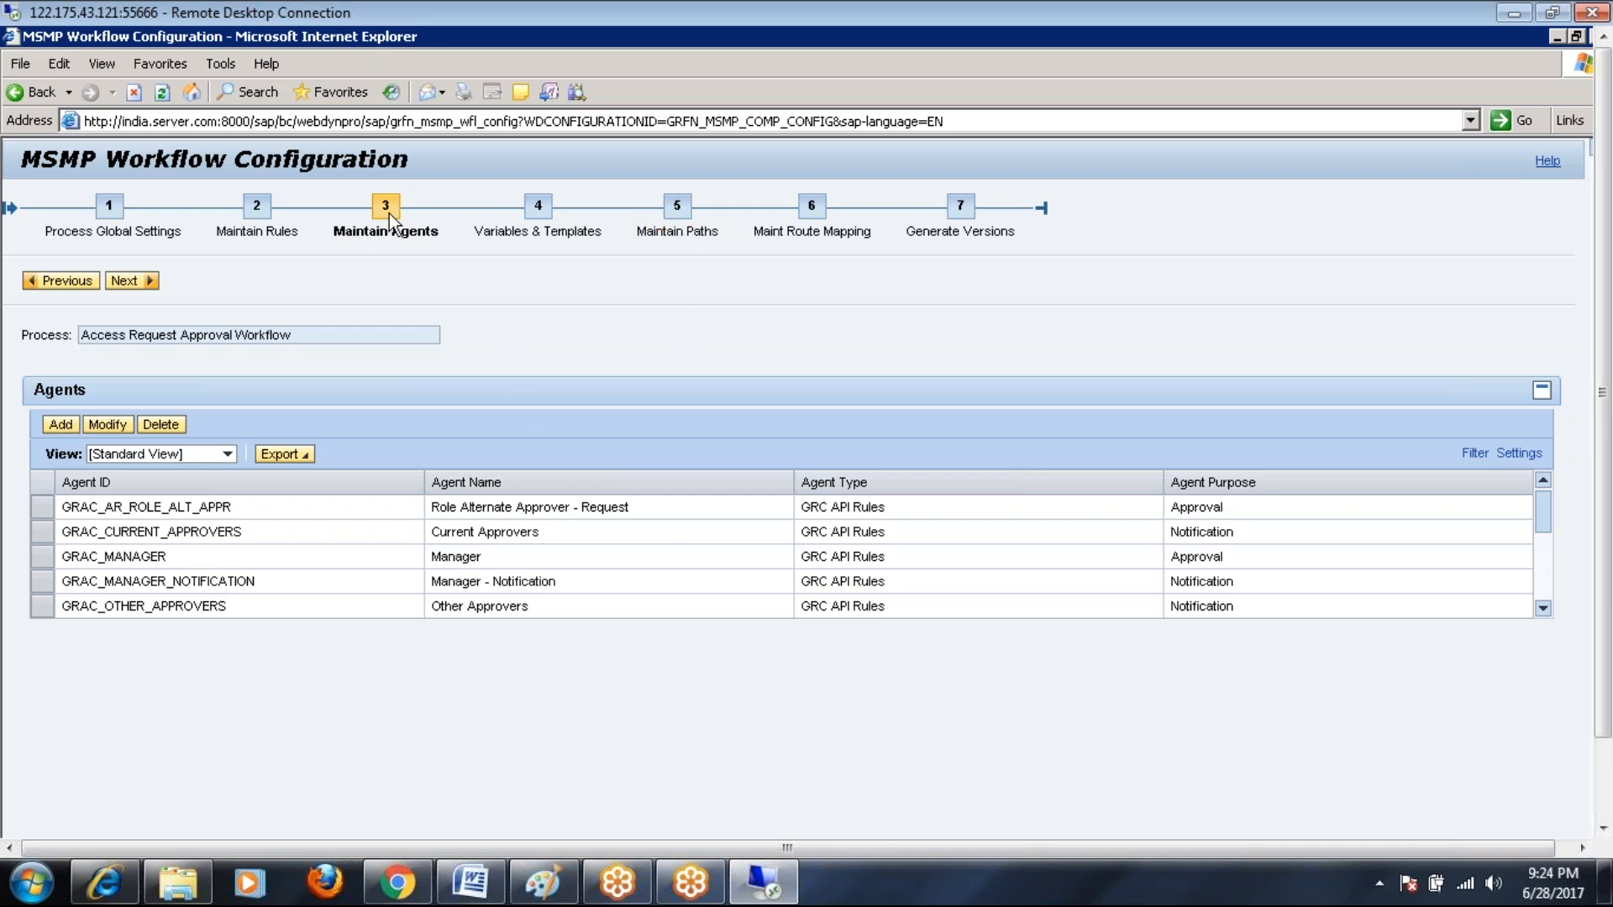
Step: Switch to the ARM Word notes and review them from Maintain Rules through the path diagram and Rule Types to Maintain Agents
click(470, 882)
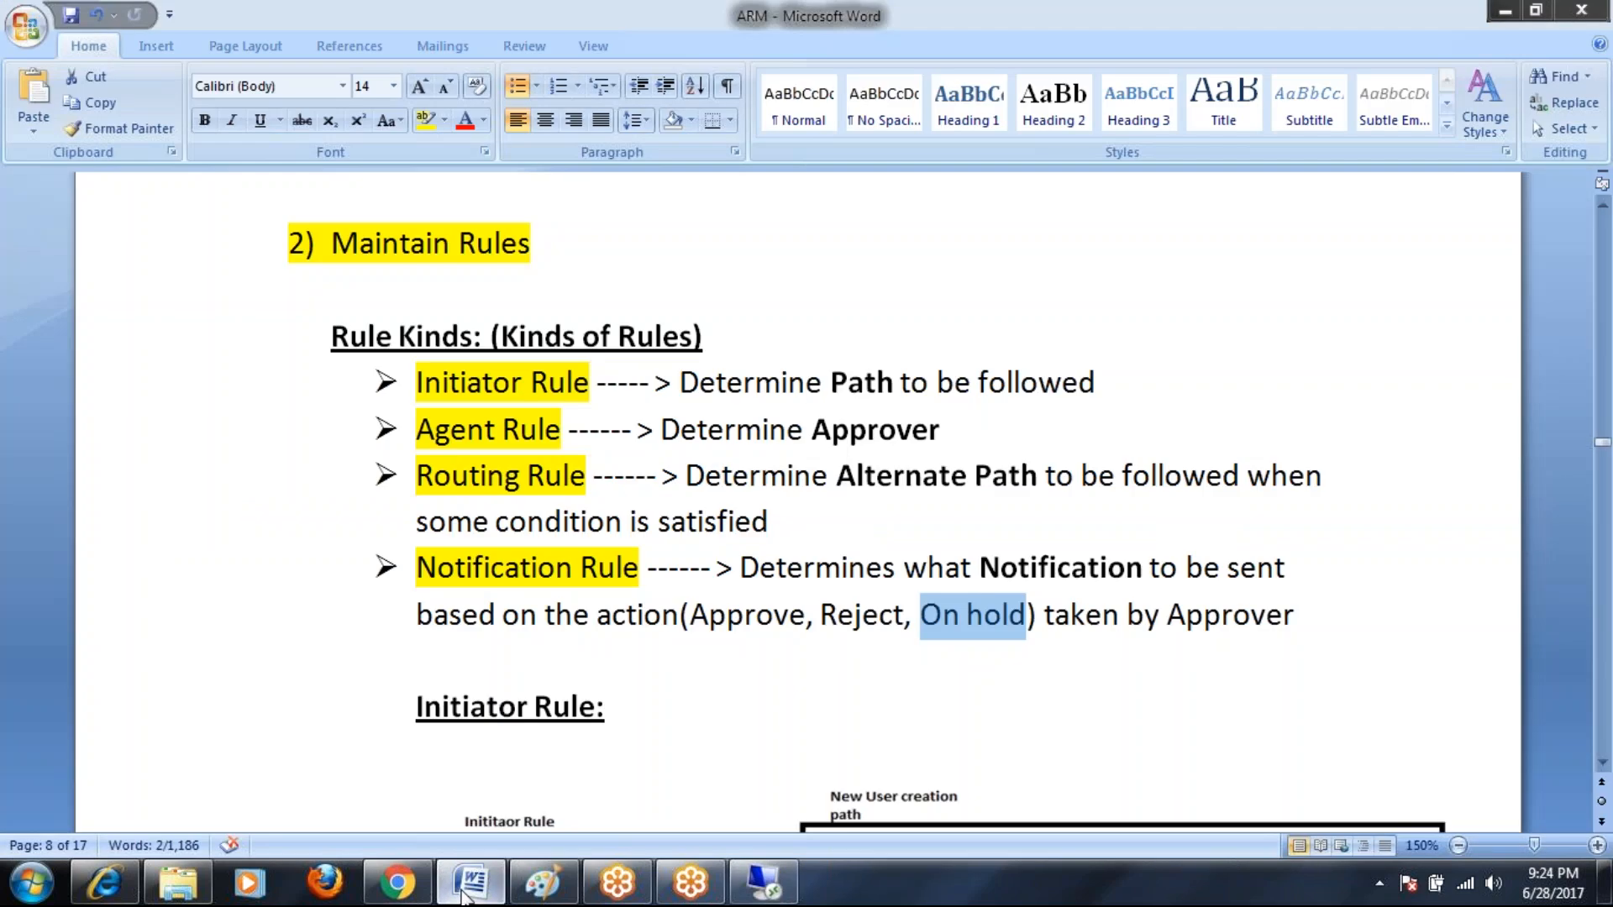
scroll(630, 677, down, 15)
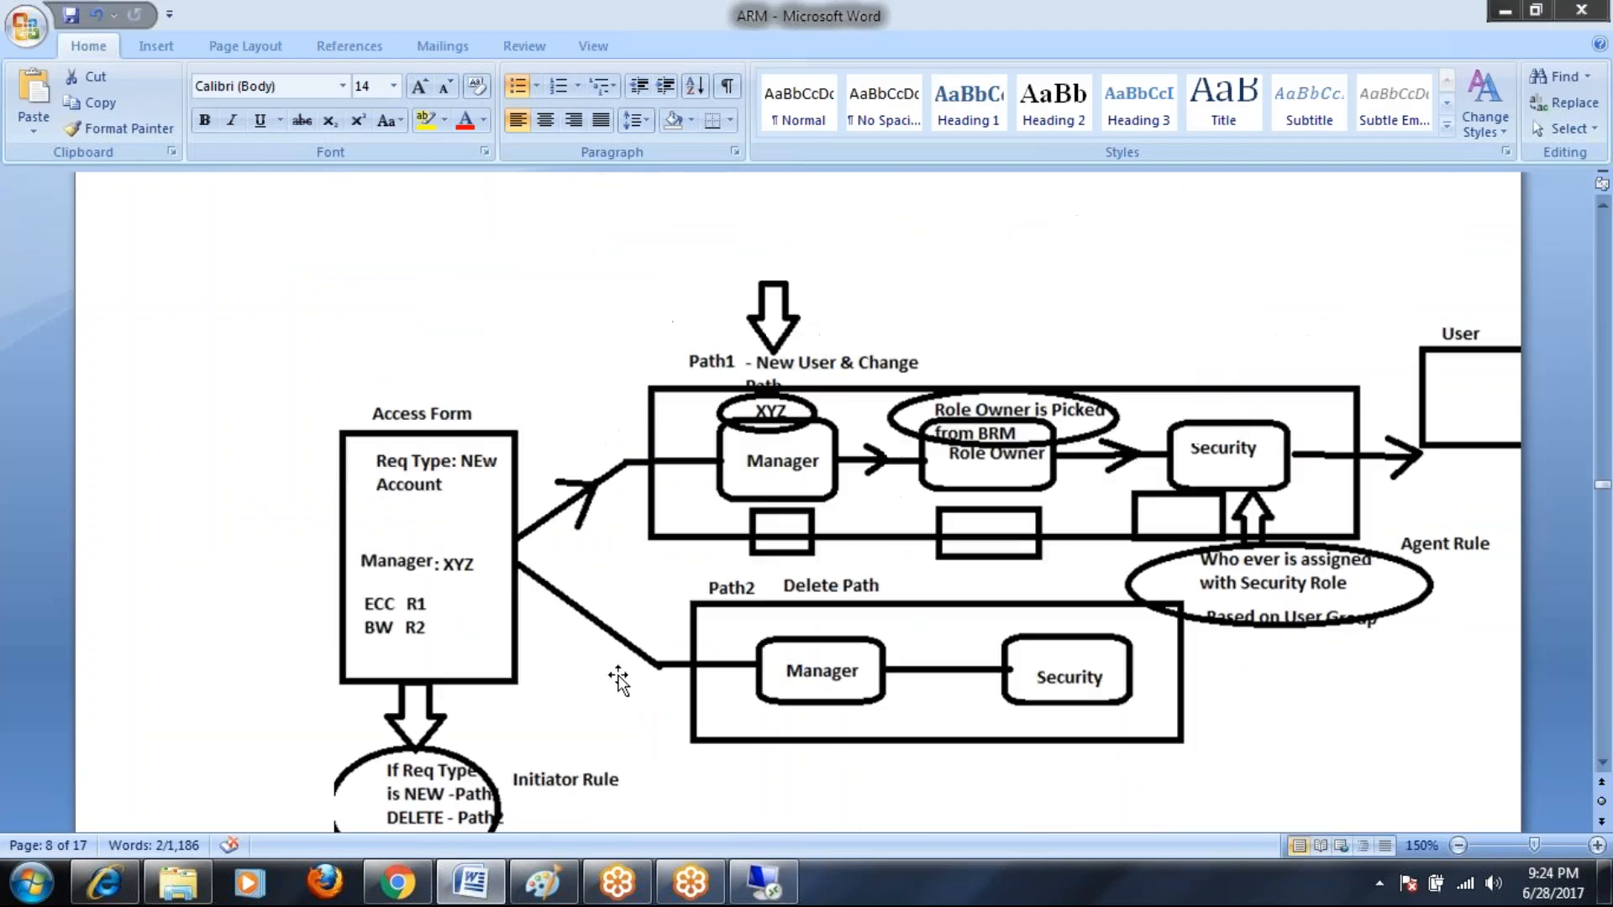
scroll(624, 668, down, 12)
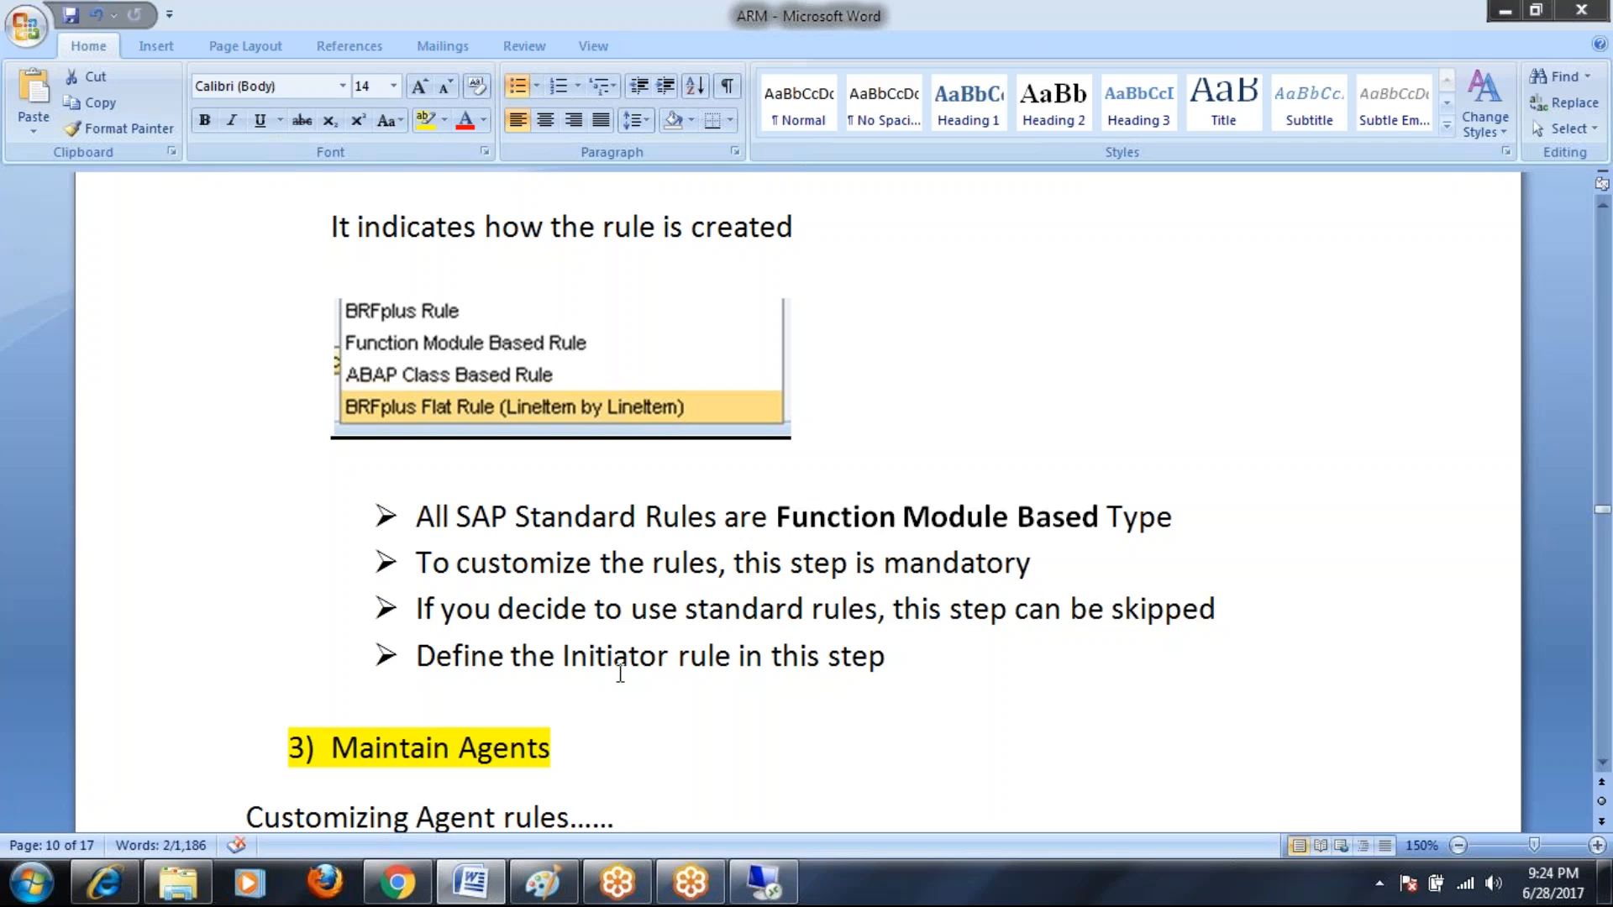
scroll(623, 668, up, 2)
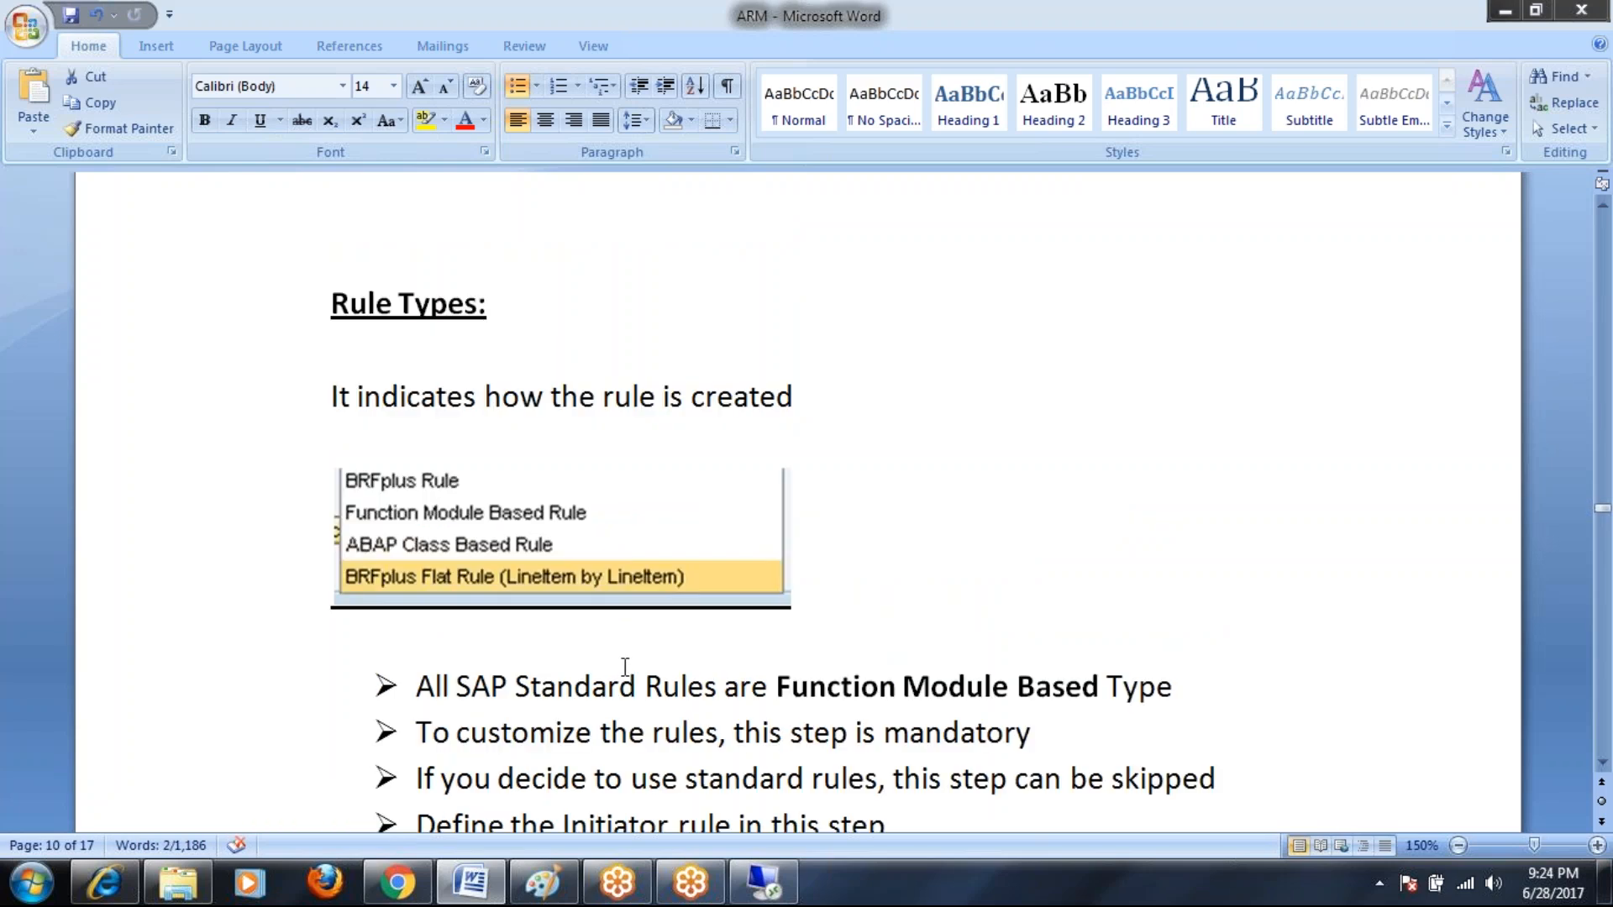
scroll(625, 666, down, 17)
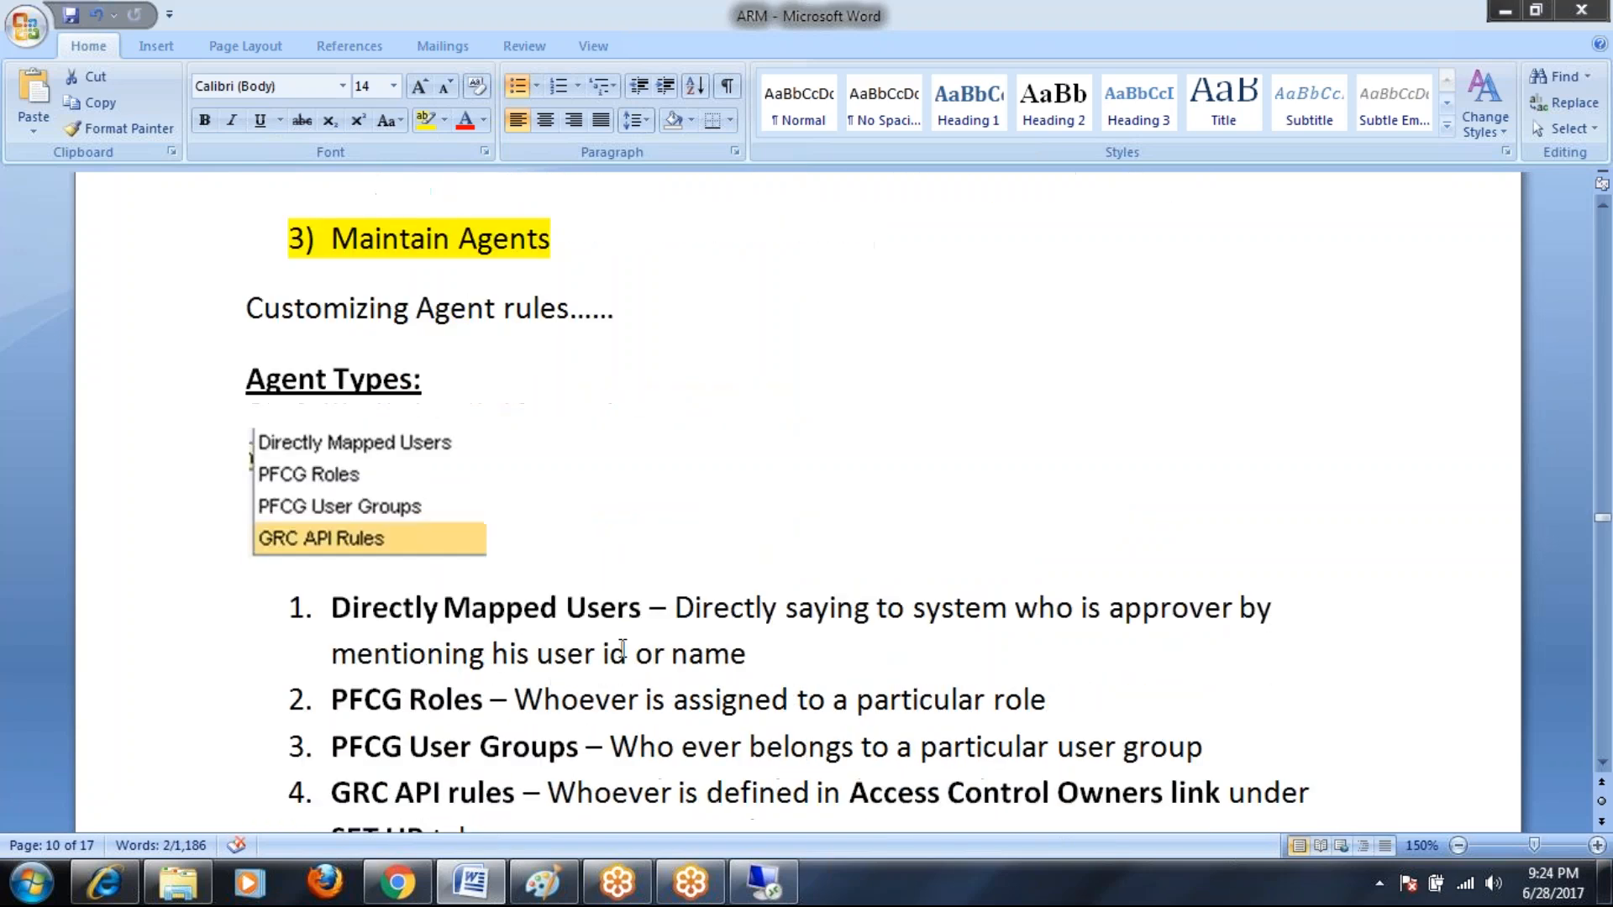
Step: Highlight the four agent type definitions in the notes and continue to the Agent Purpose section
scroll(622, 646, up, 5)
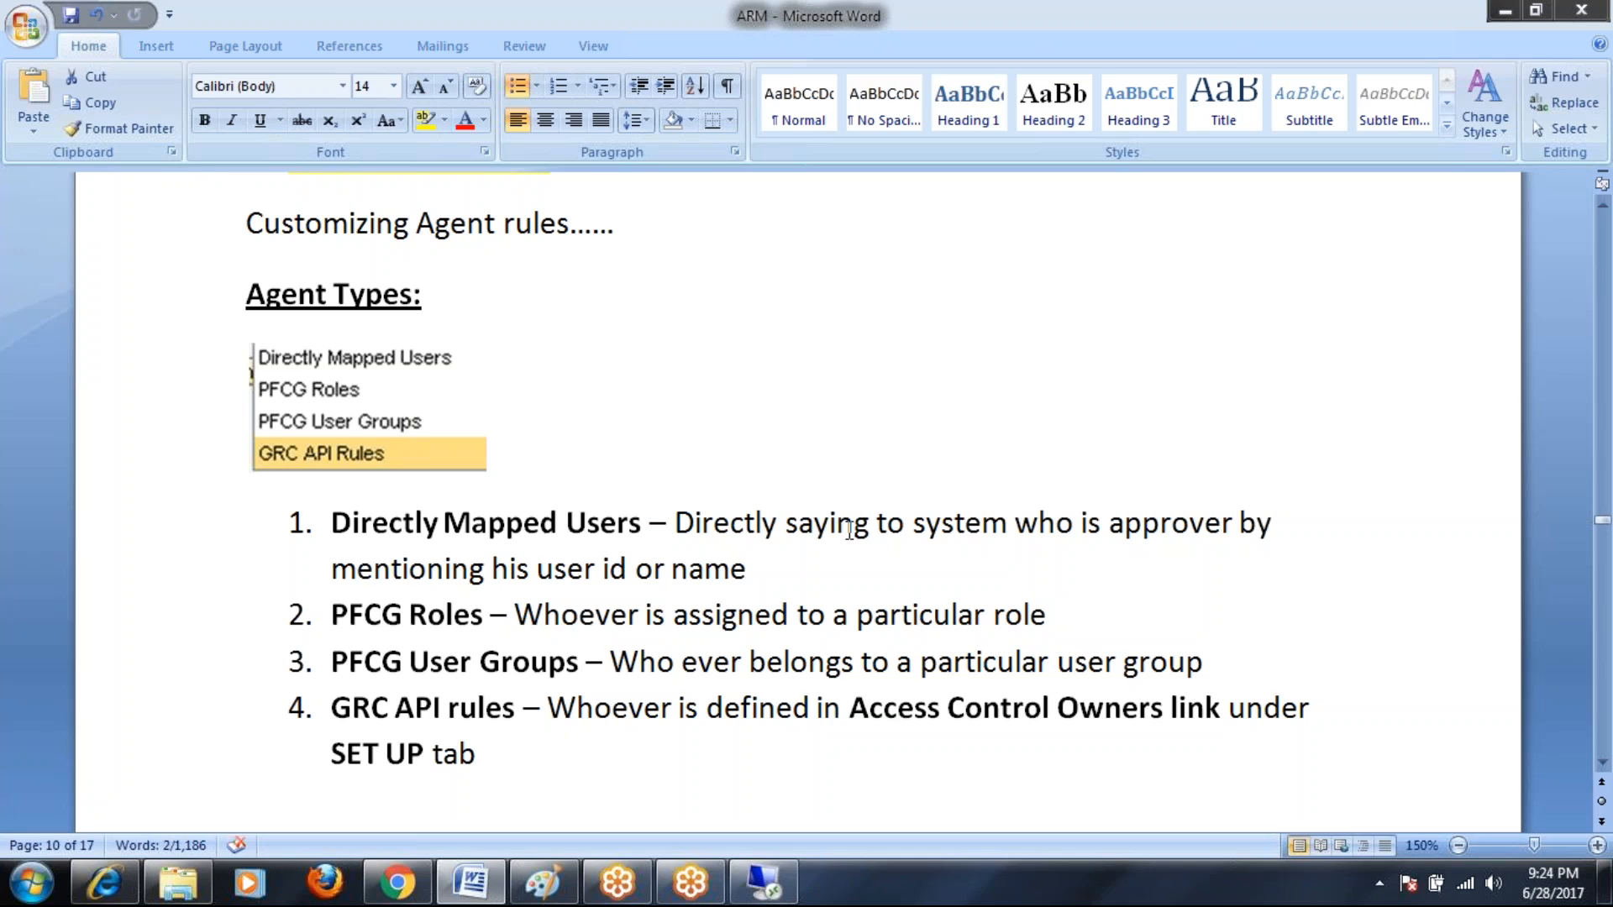
scroll(850, 530, down, 2)
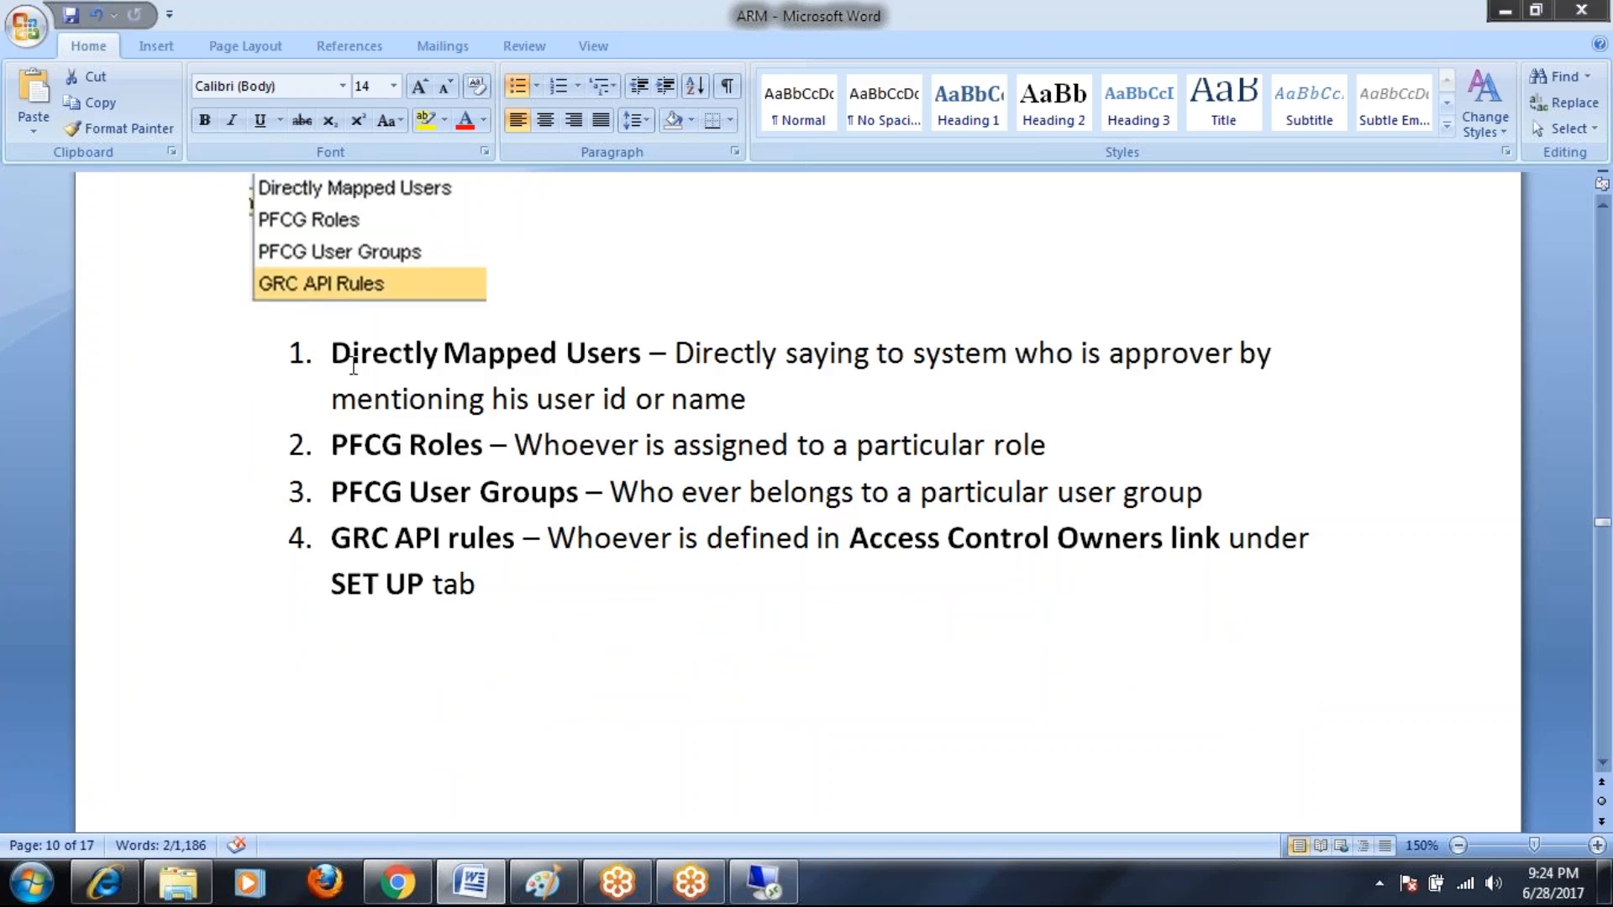
drag(335, 355, 535, 622)
scroll(535, 623, down, 8)
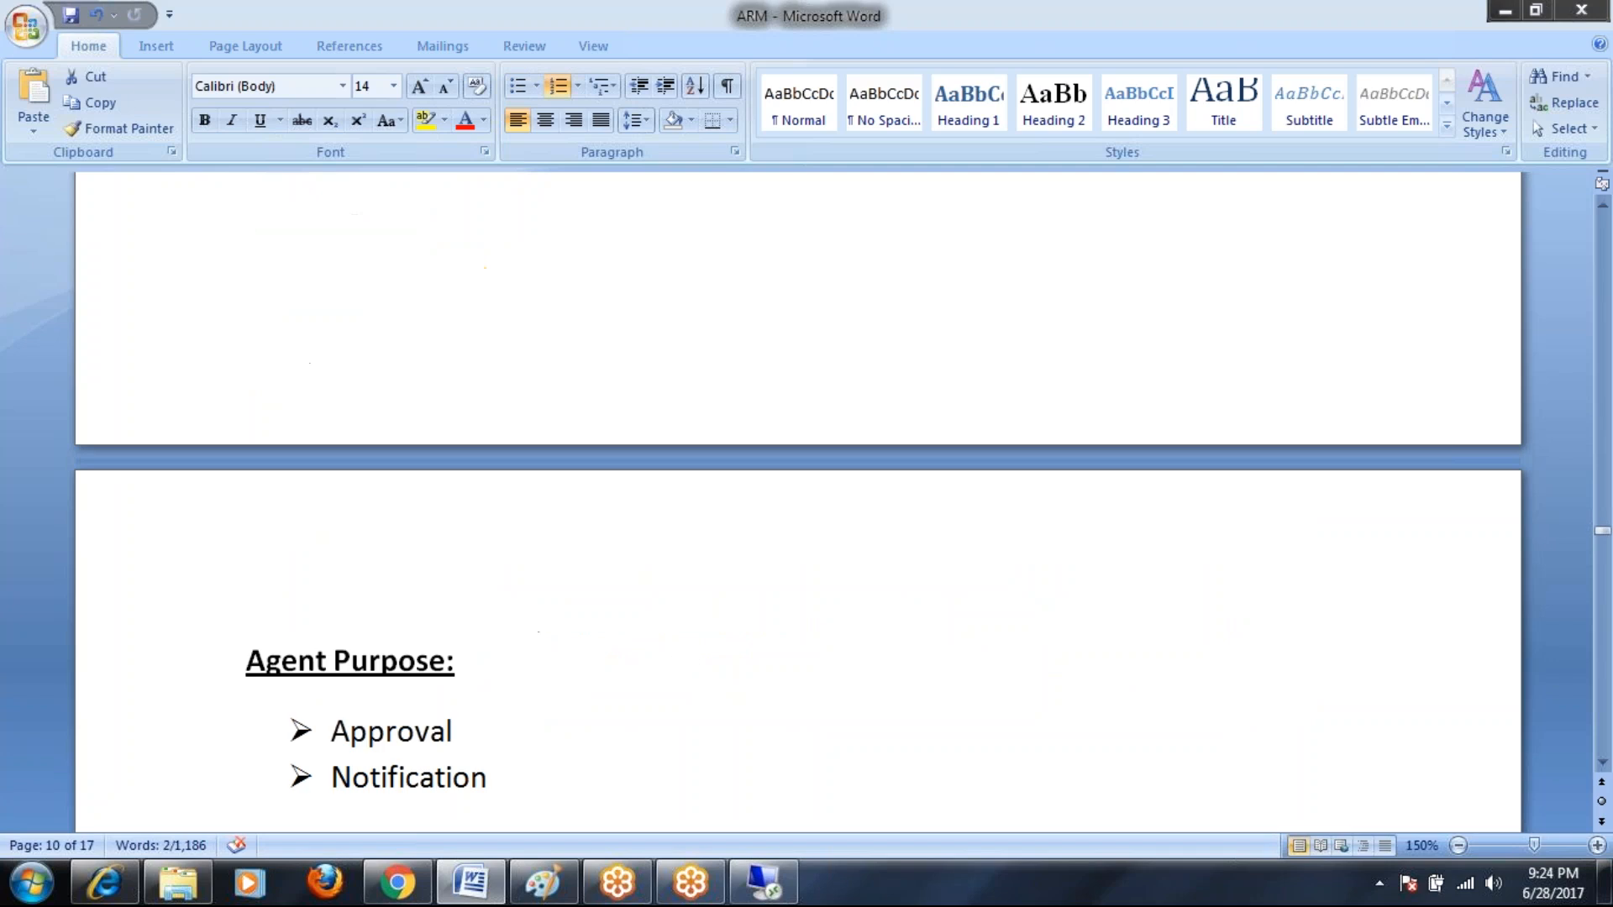
Step: Highlight the Agent Purpose heading with its Approval and Notification entries in the notes
drag(246, 406, 536, 515)
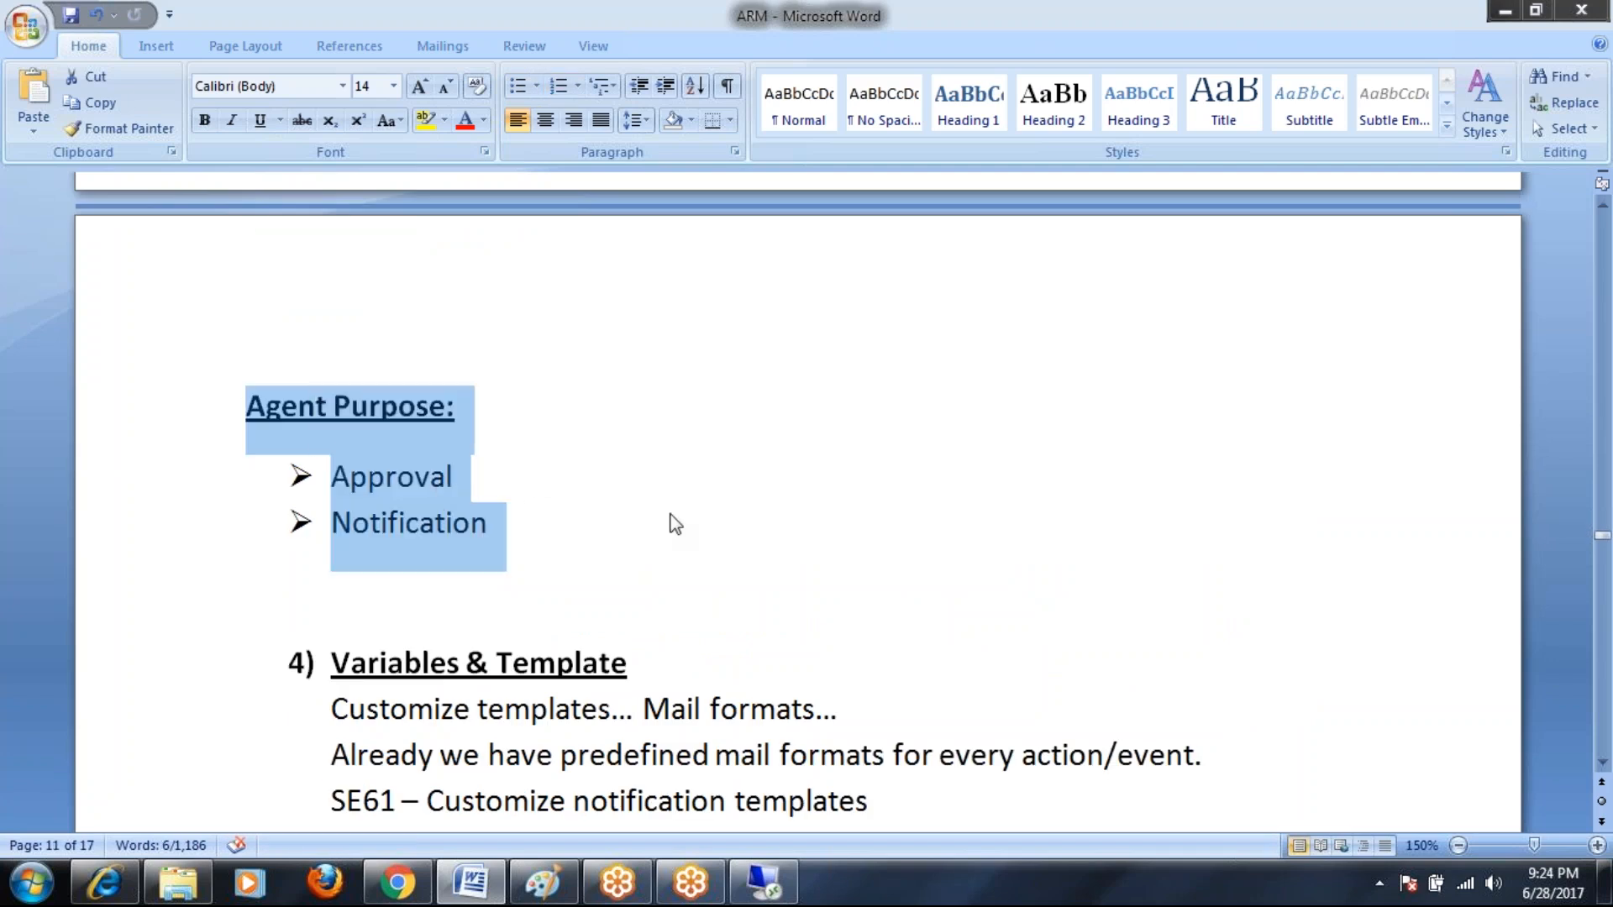
click(1181, 490)
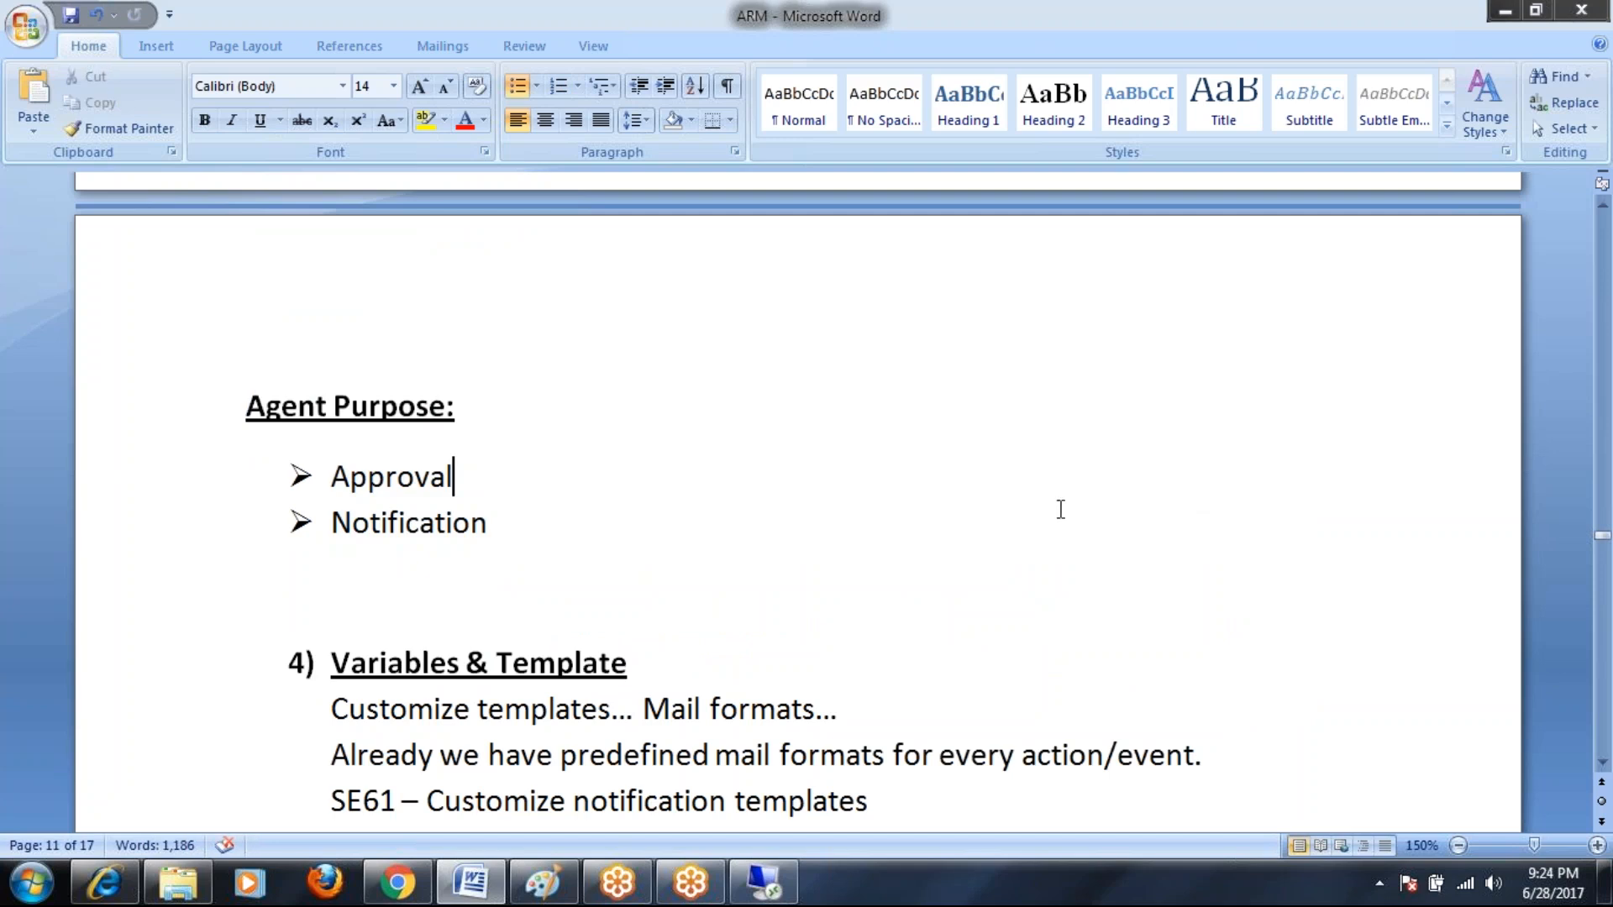
Step: Switch to the MSMP Workflow Configuration and go through Maintain Rules and Maintain Agents to the Variables & Templates stage
click(763, 884)
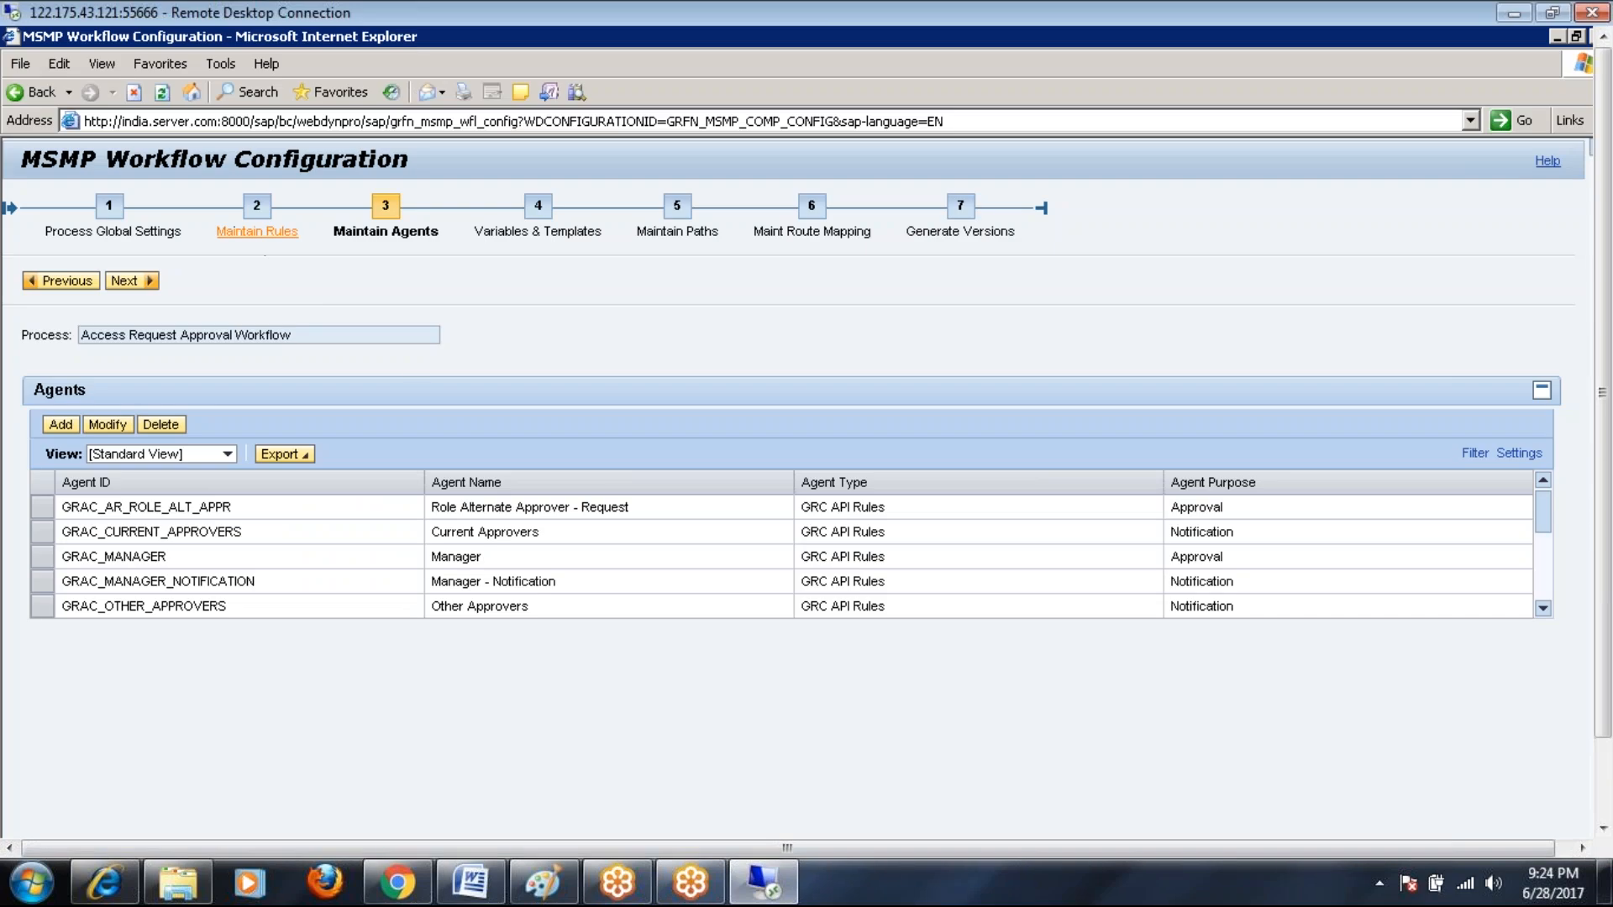
click(258, 217)
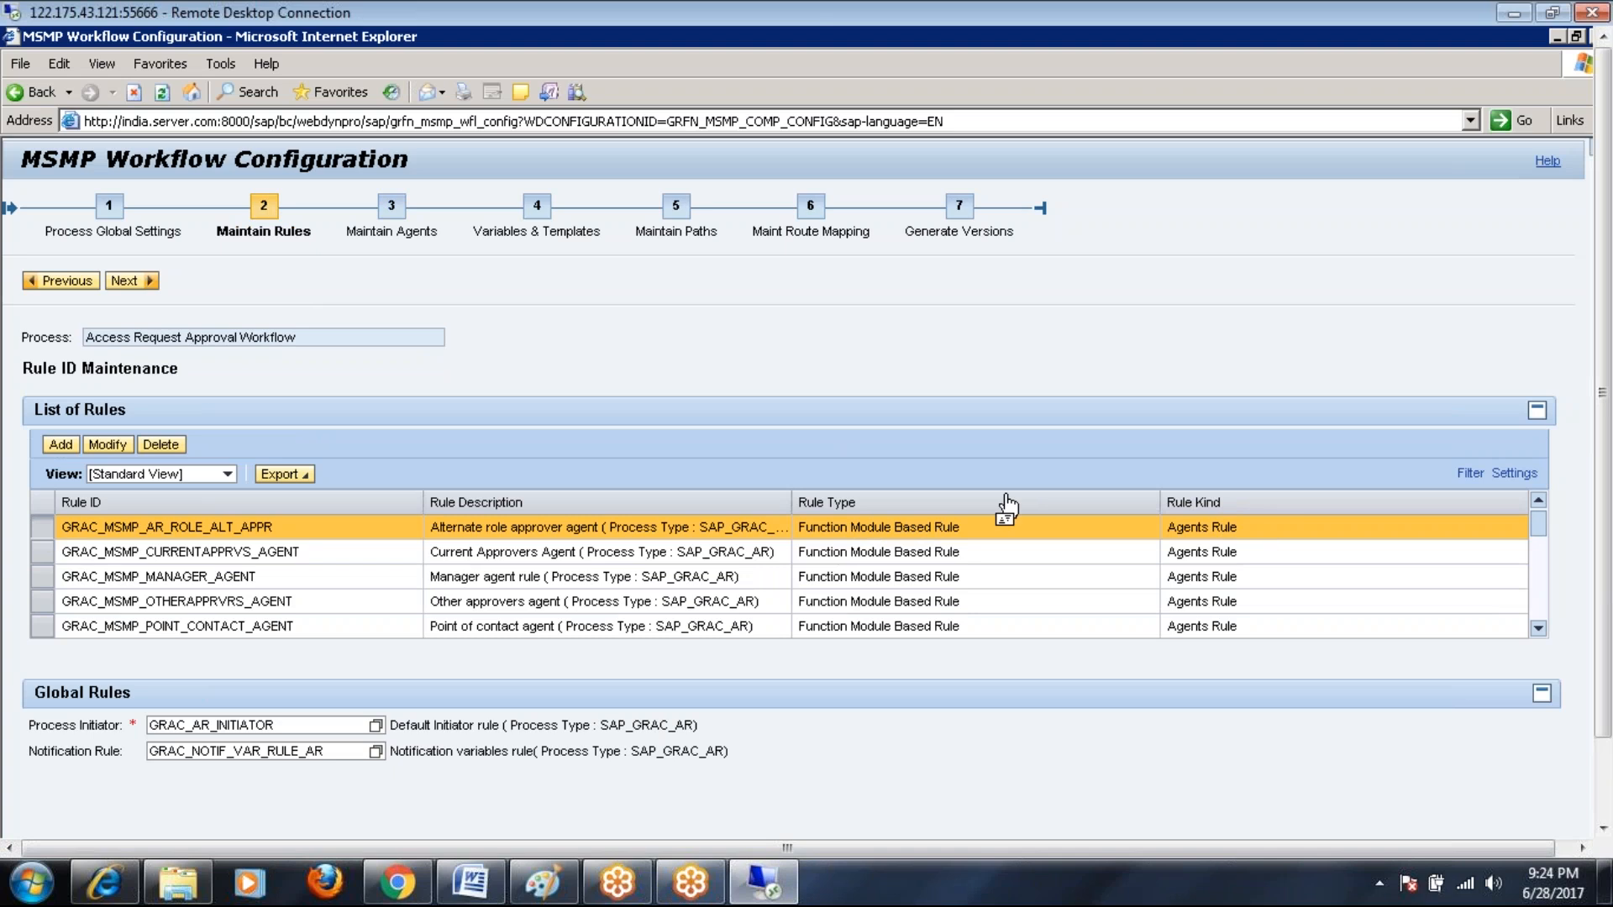
click(395, 210)
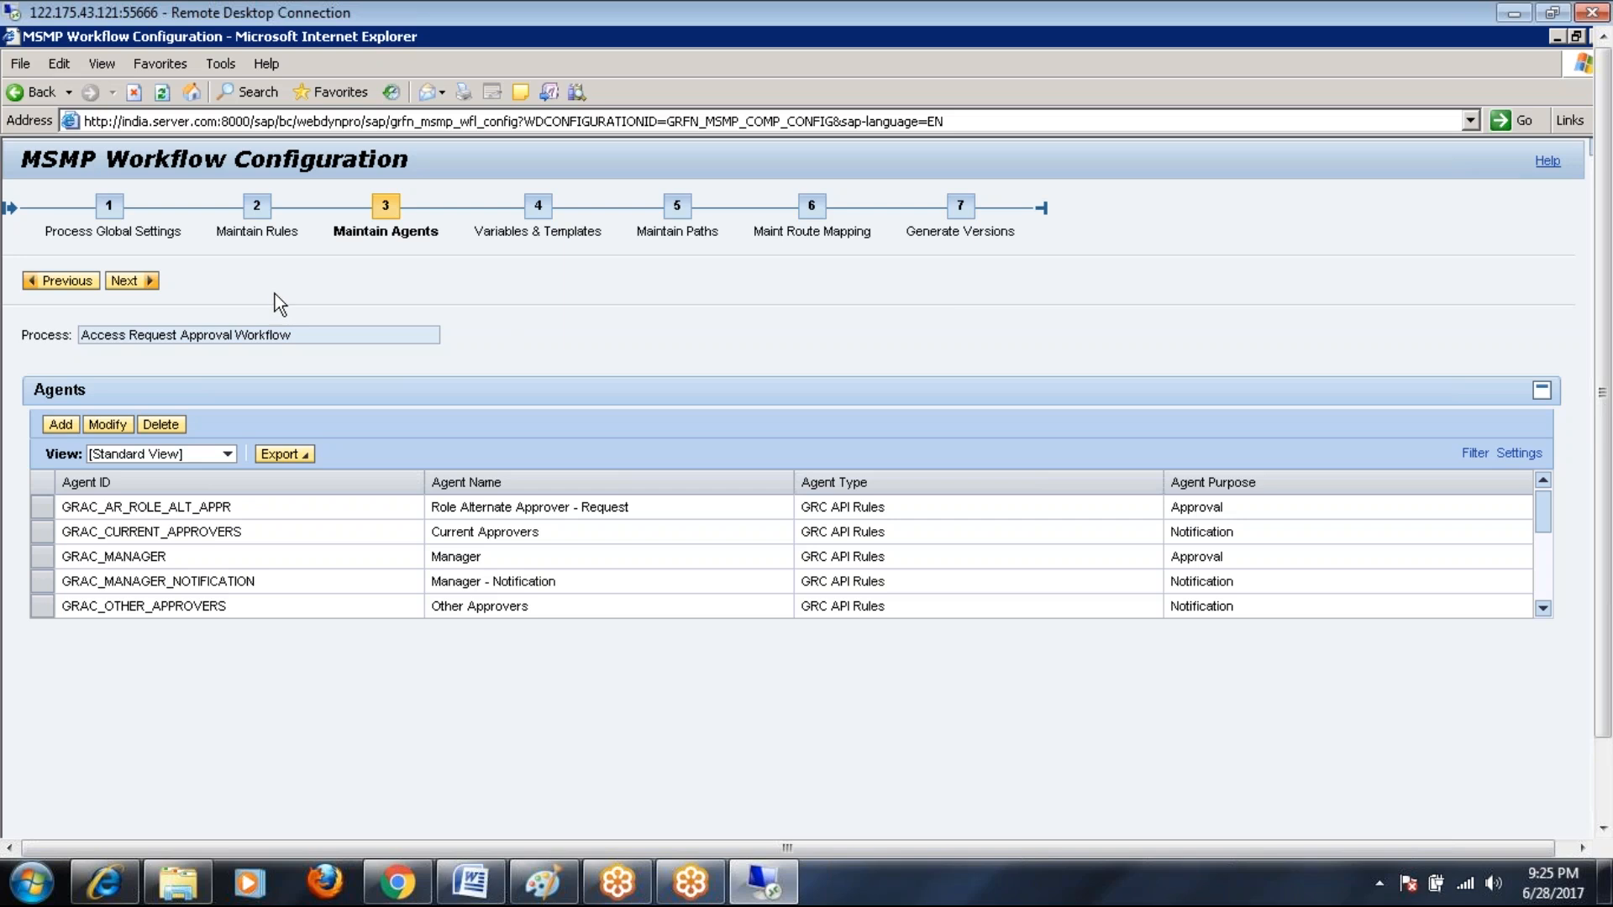
click(539, 210)
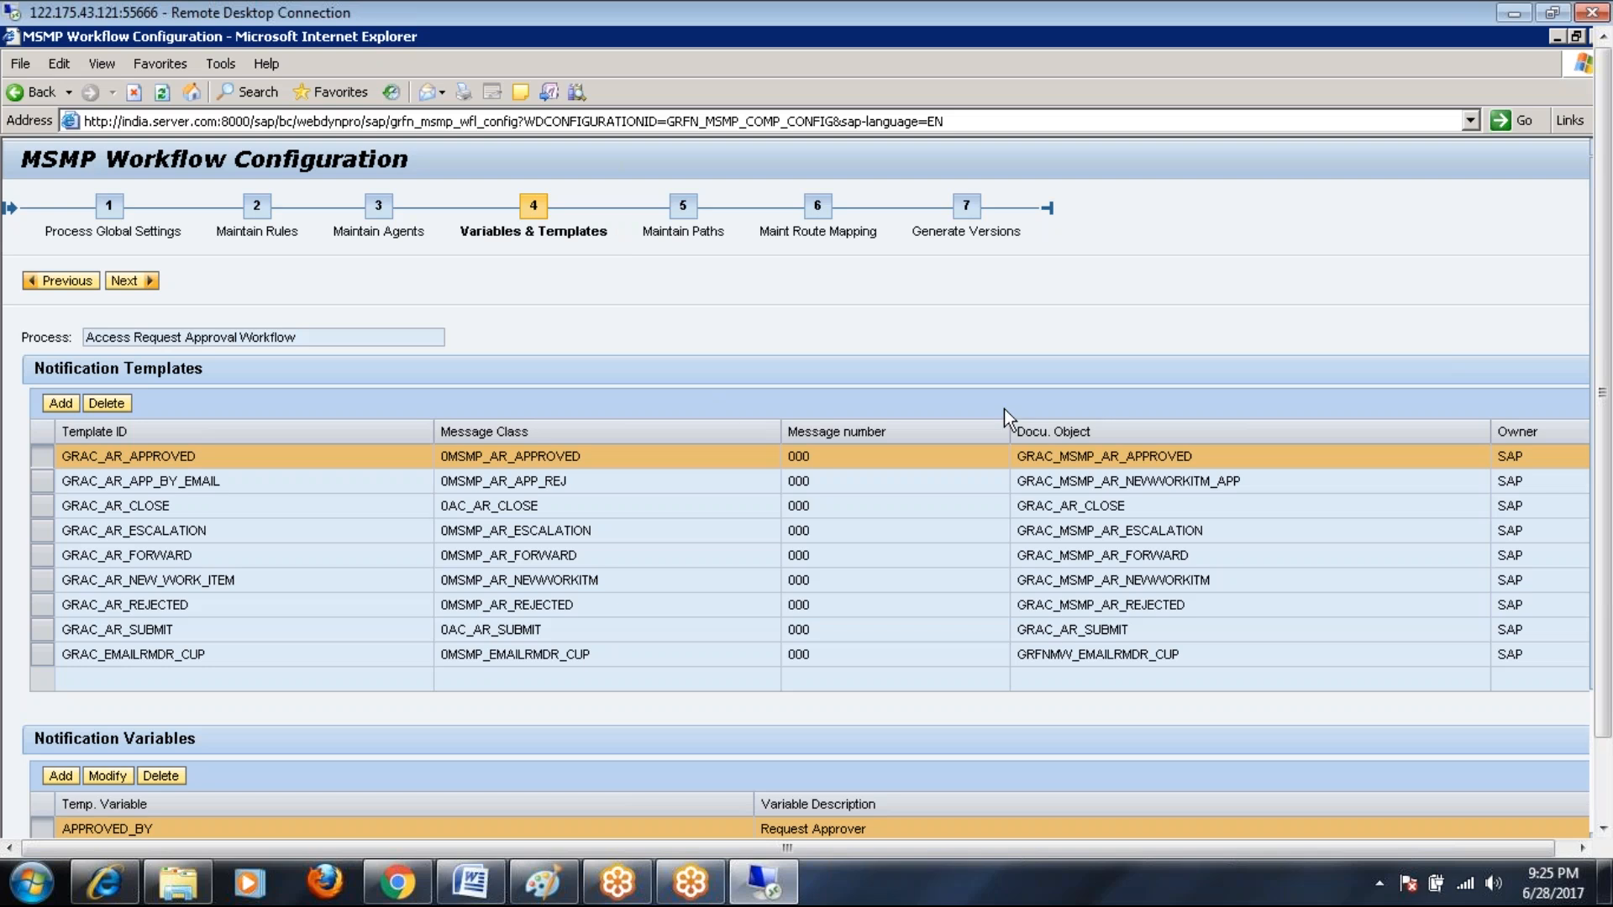
mouse_move(1603, 321)
mouse_down()
mouse_move(1607, 403)
mouse_move(1607, 336)
mouse_up()
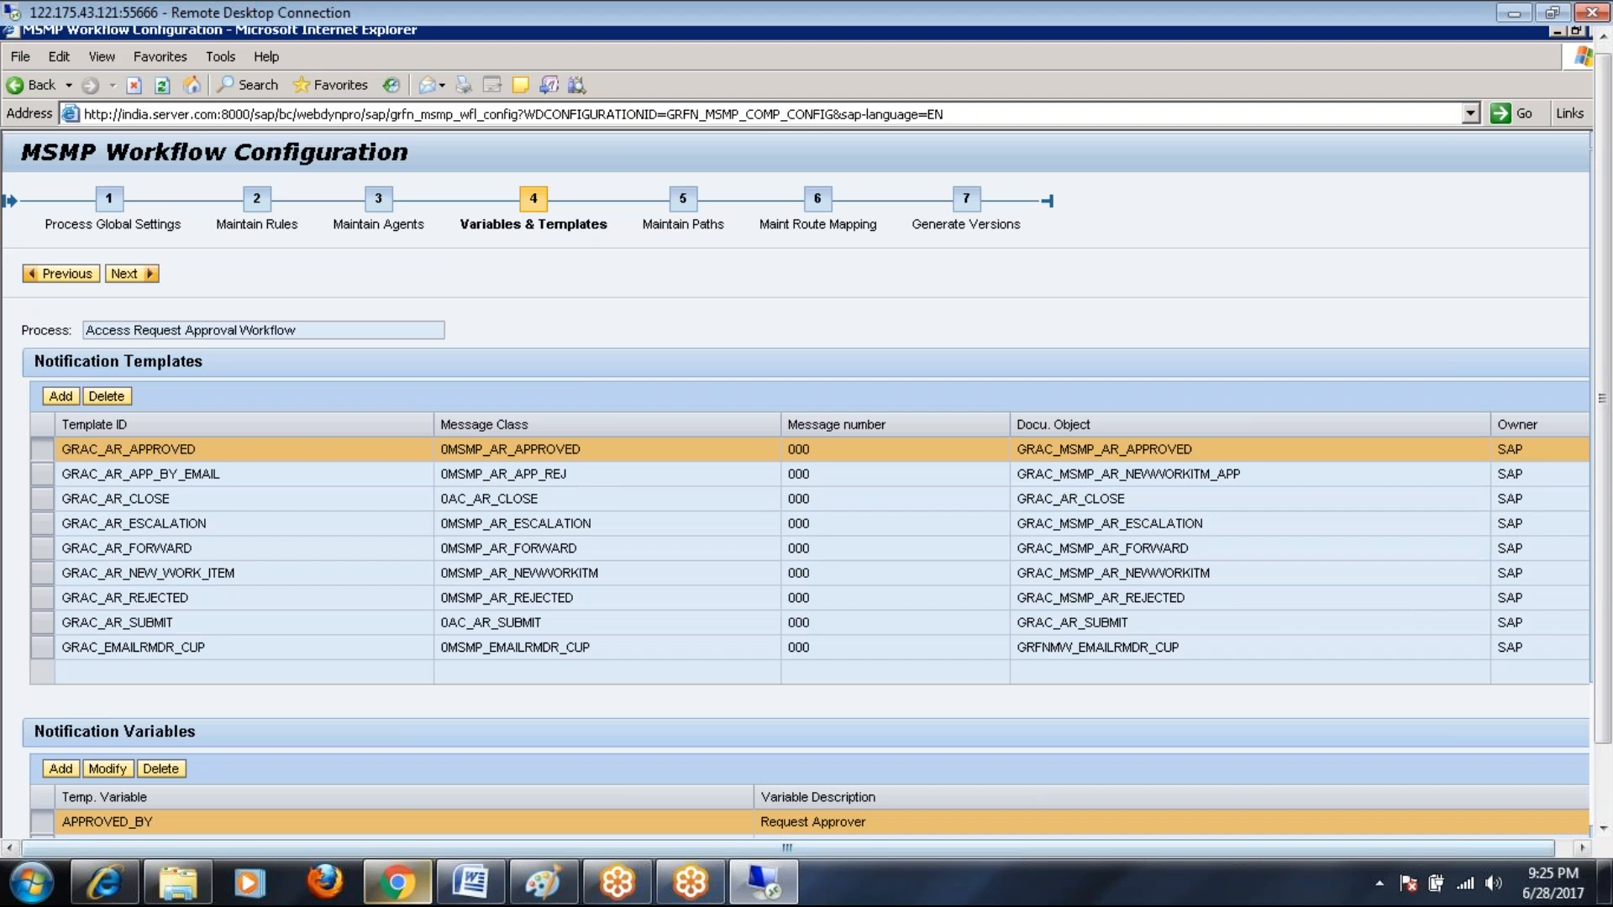
Step: Switch to the ARM Word notes and review the Agent Rule and Routing Rule diagrams
click(475, 897)
scroll(778, 616, up, 5)
scroll(775, 620, up, 15)
scroll(775, 620, up, 8)
scroll(771, 620, down, 20)
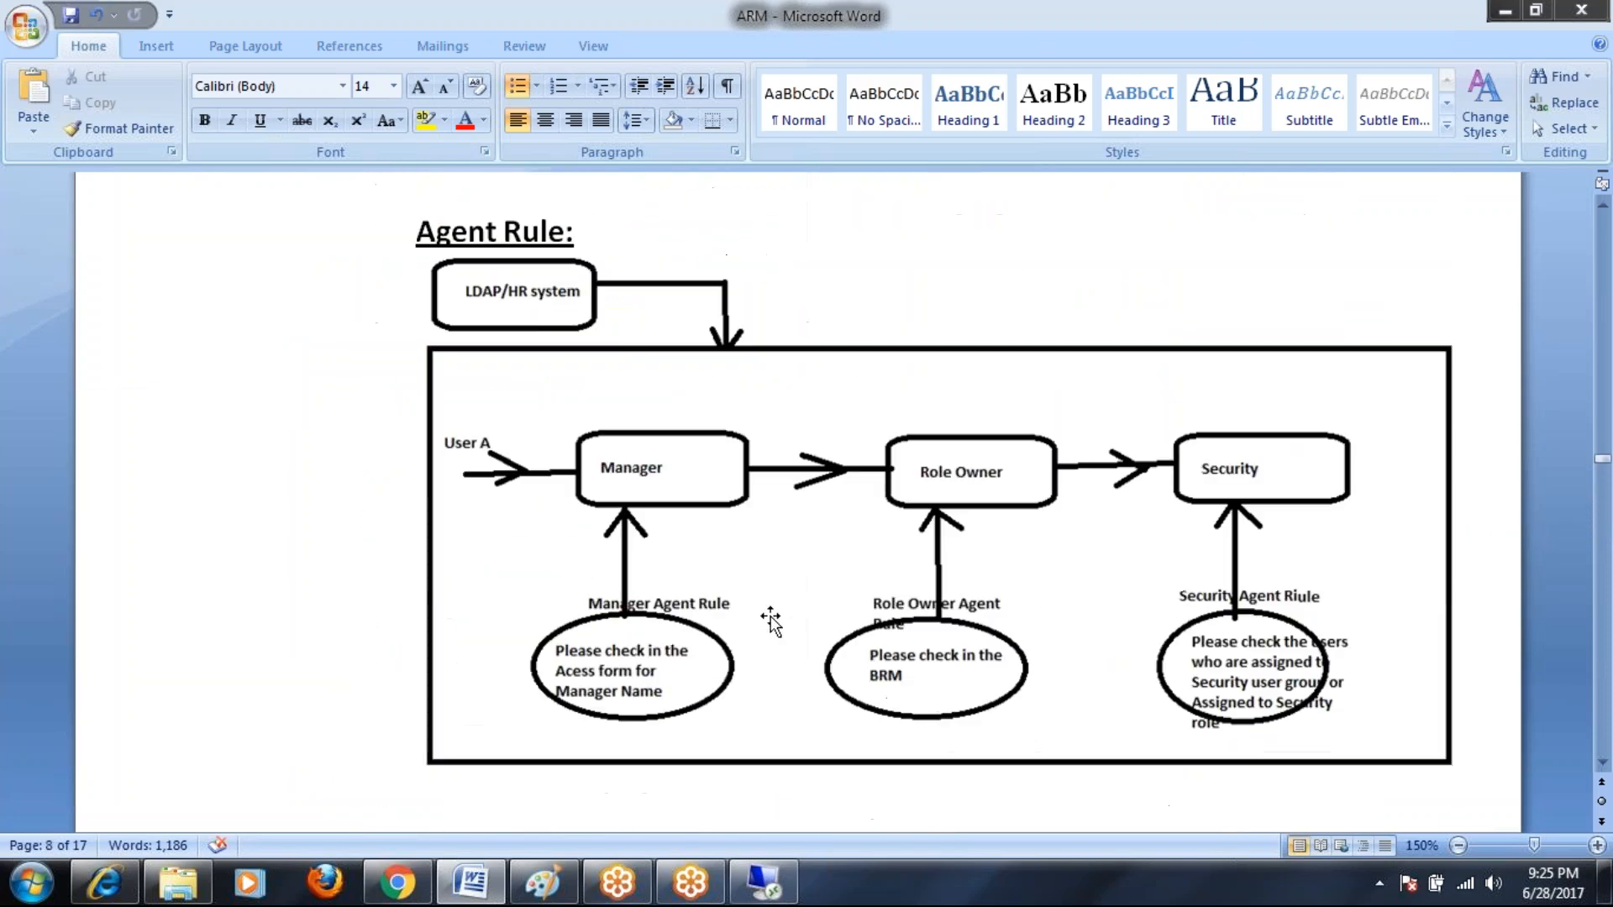
scroll(798, 504, down, 3)
scroll(798, 504, up, 10)
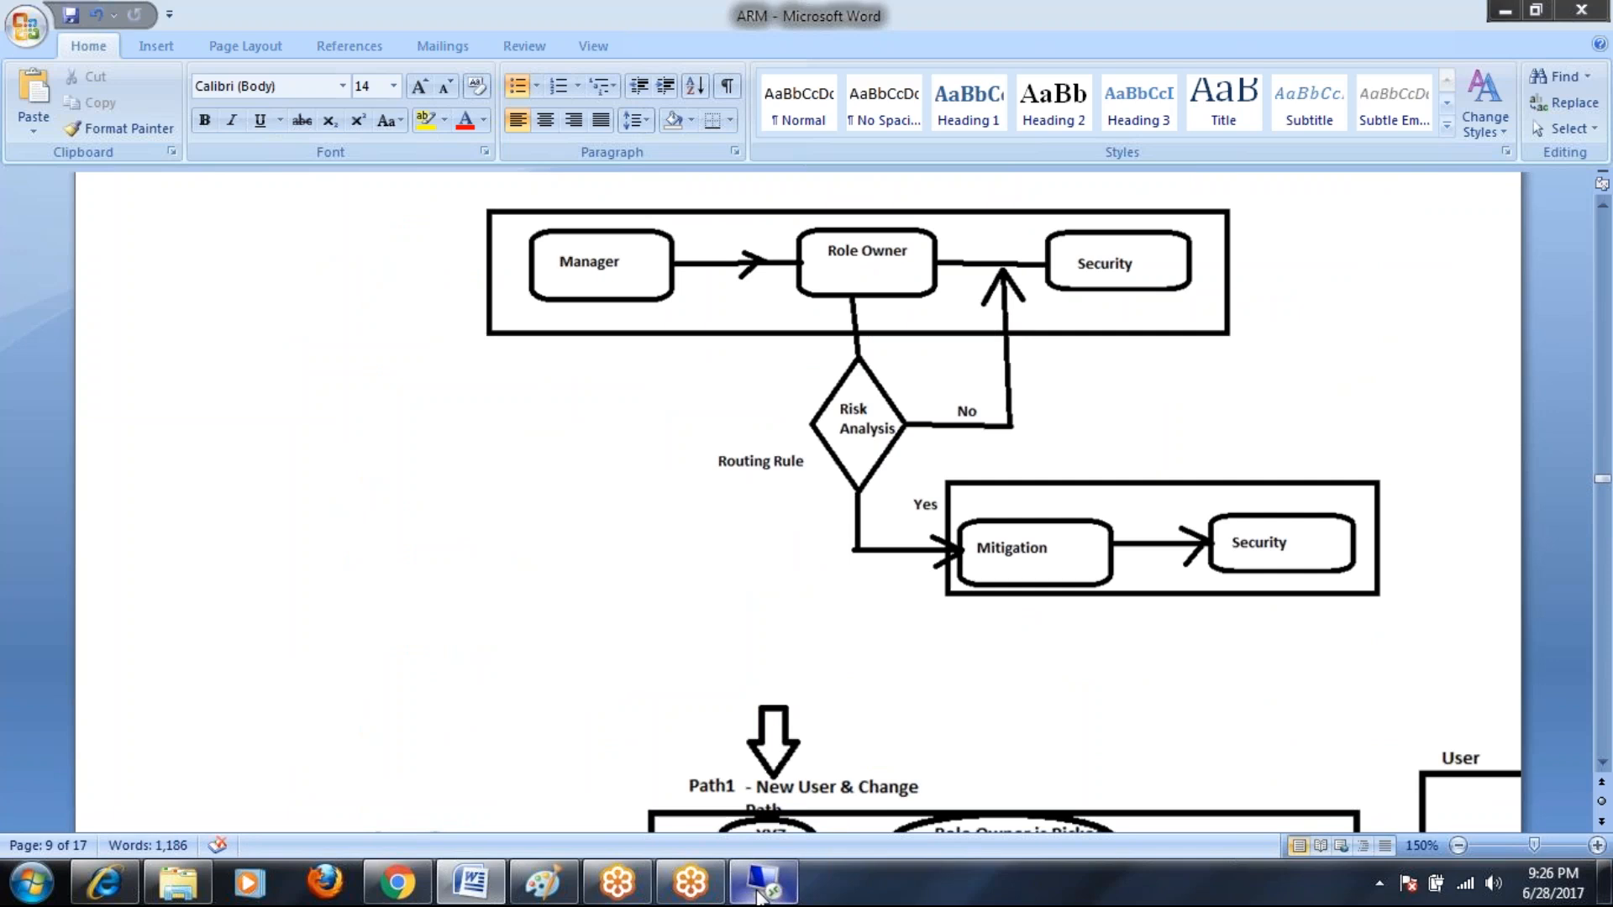
Step: Return to the MSMP Workflow Configuration and examine the close, escalation, rejected and submit notification templates and the Notification Variables
mouse_move(759, 896)
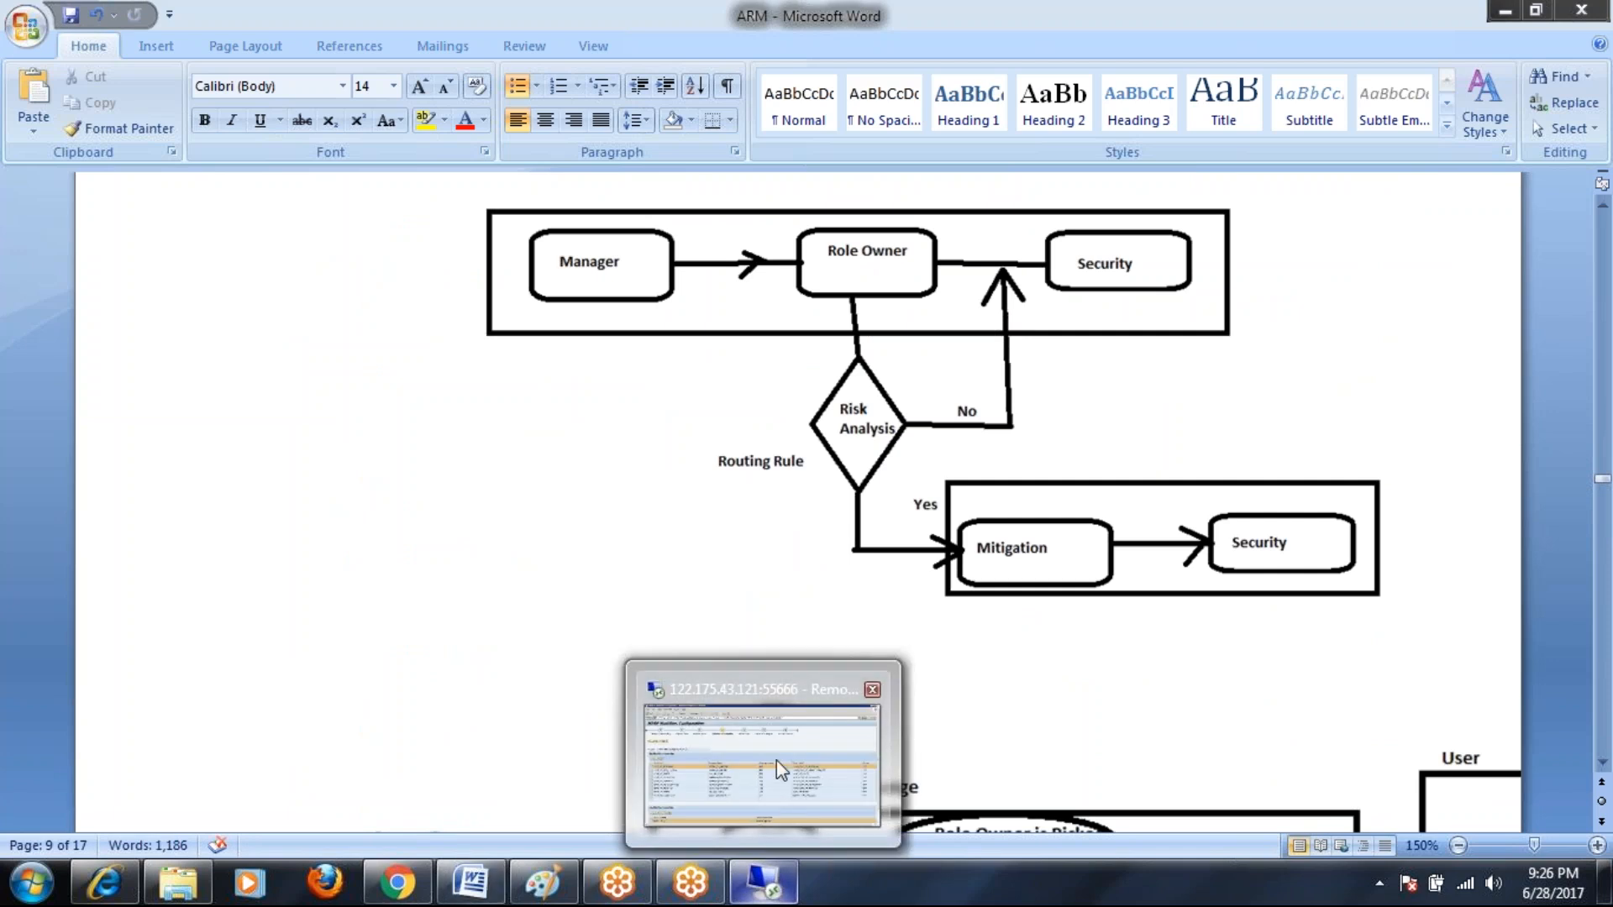
click(780, 769)
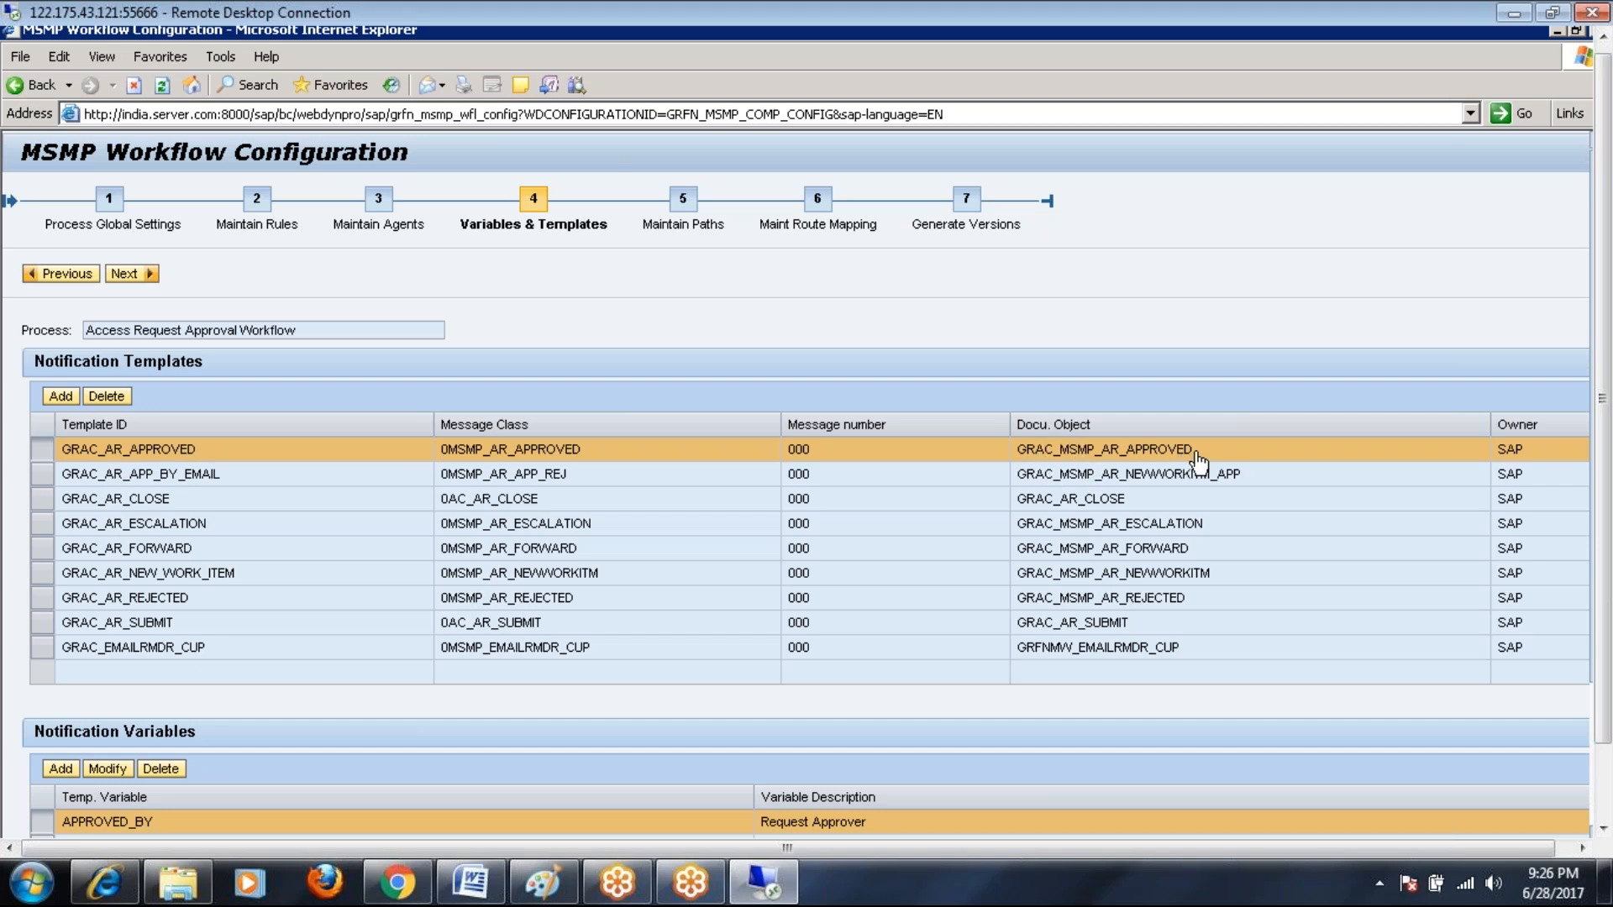
click(42, 501)
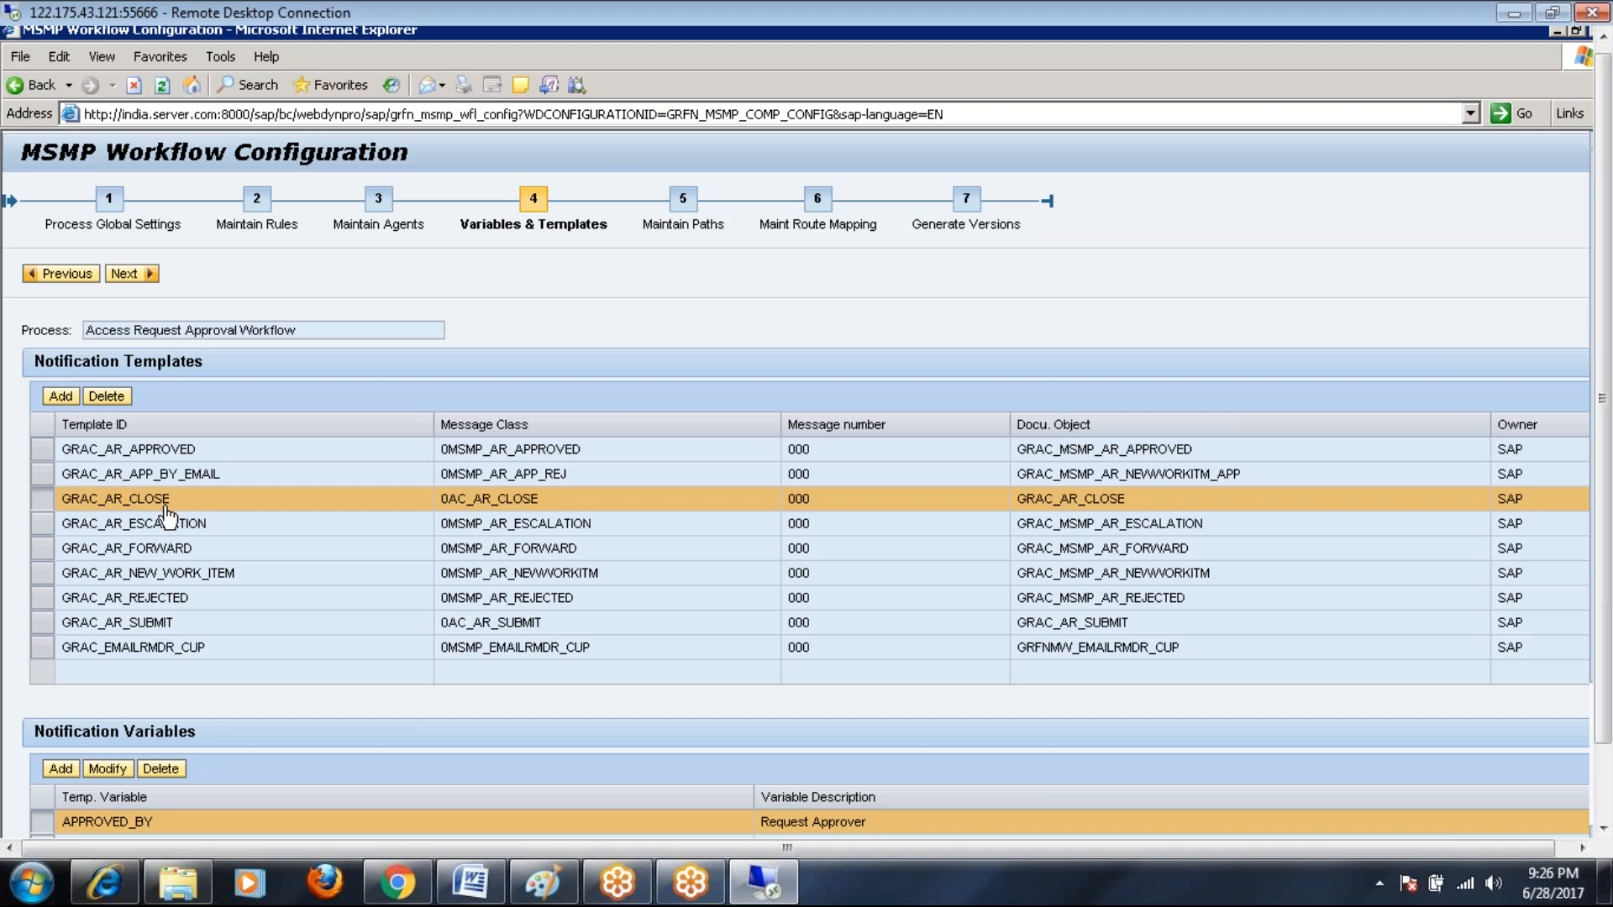
click(42, 524)
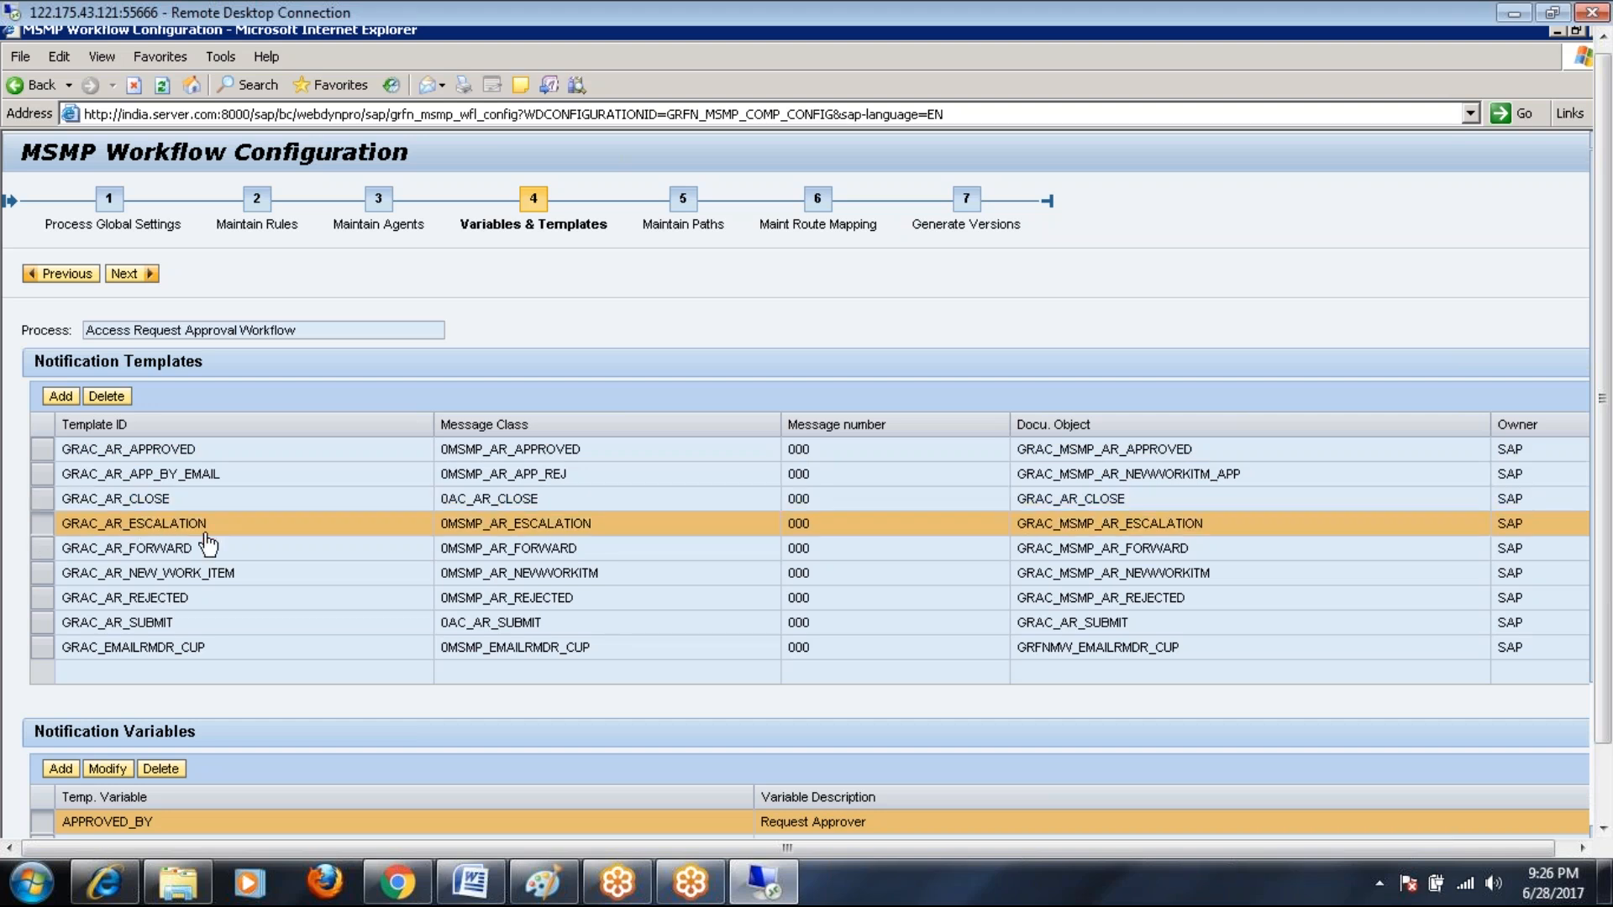
click(42, 598)
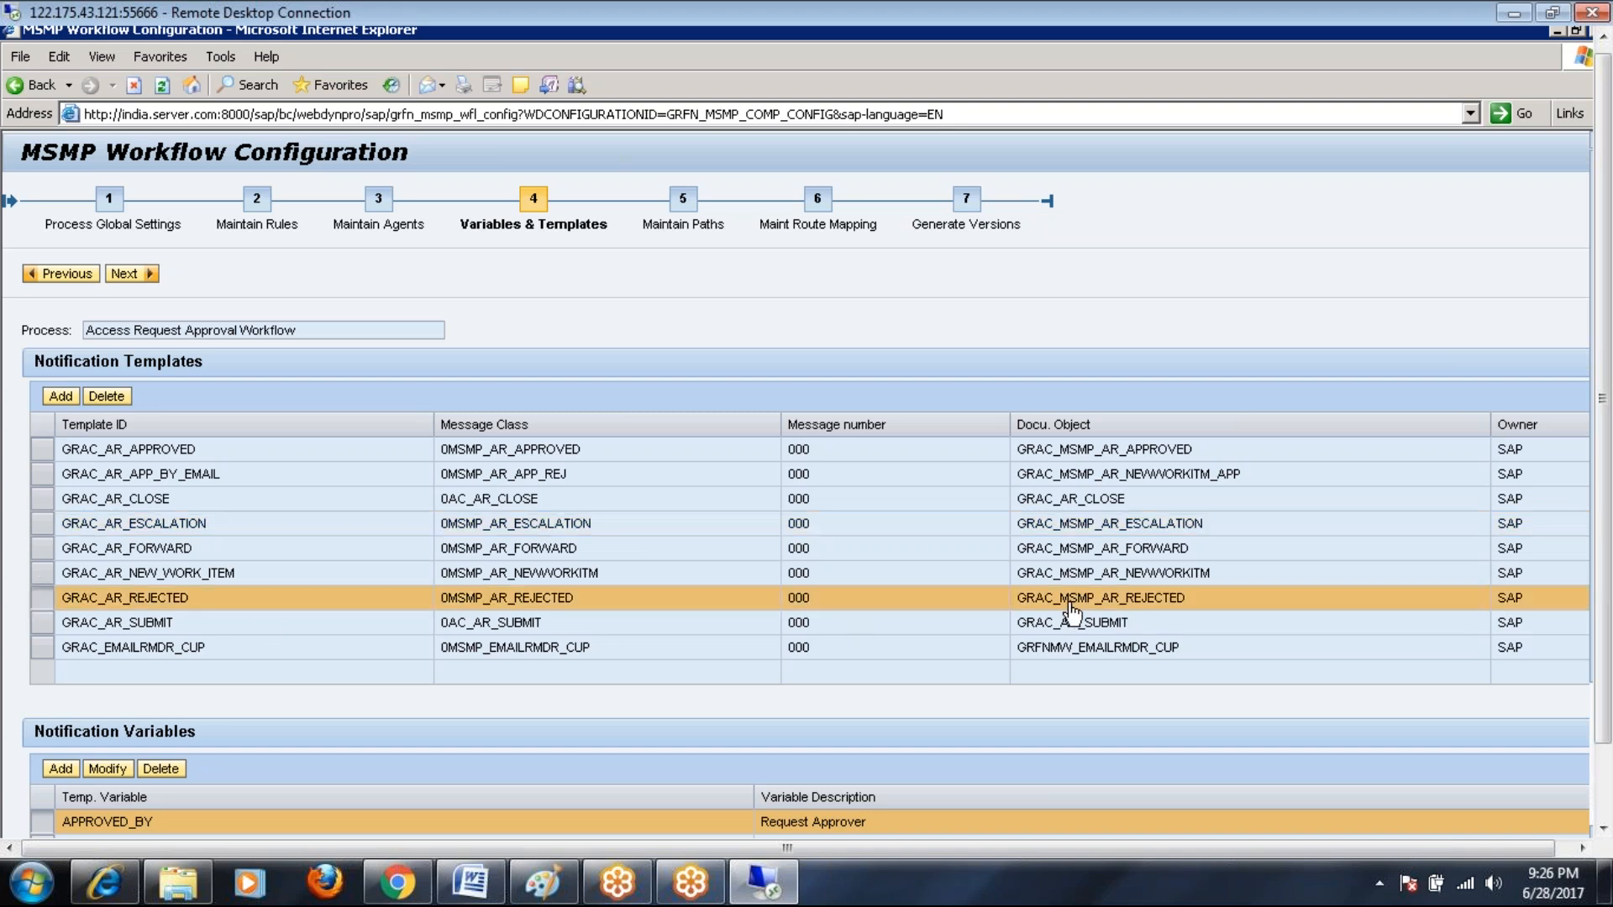
click(42, 626)
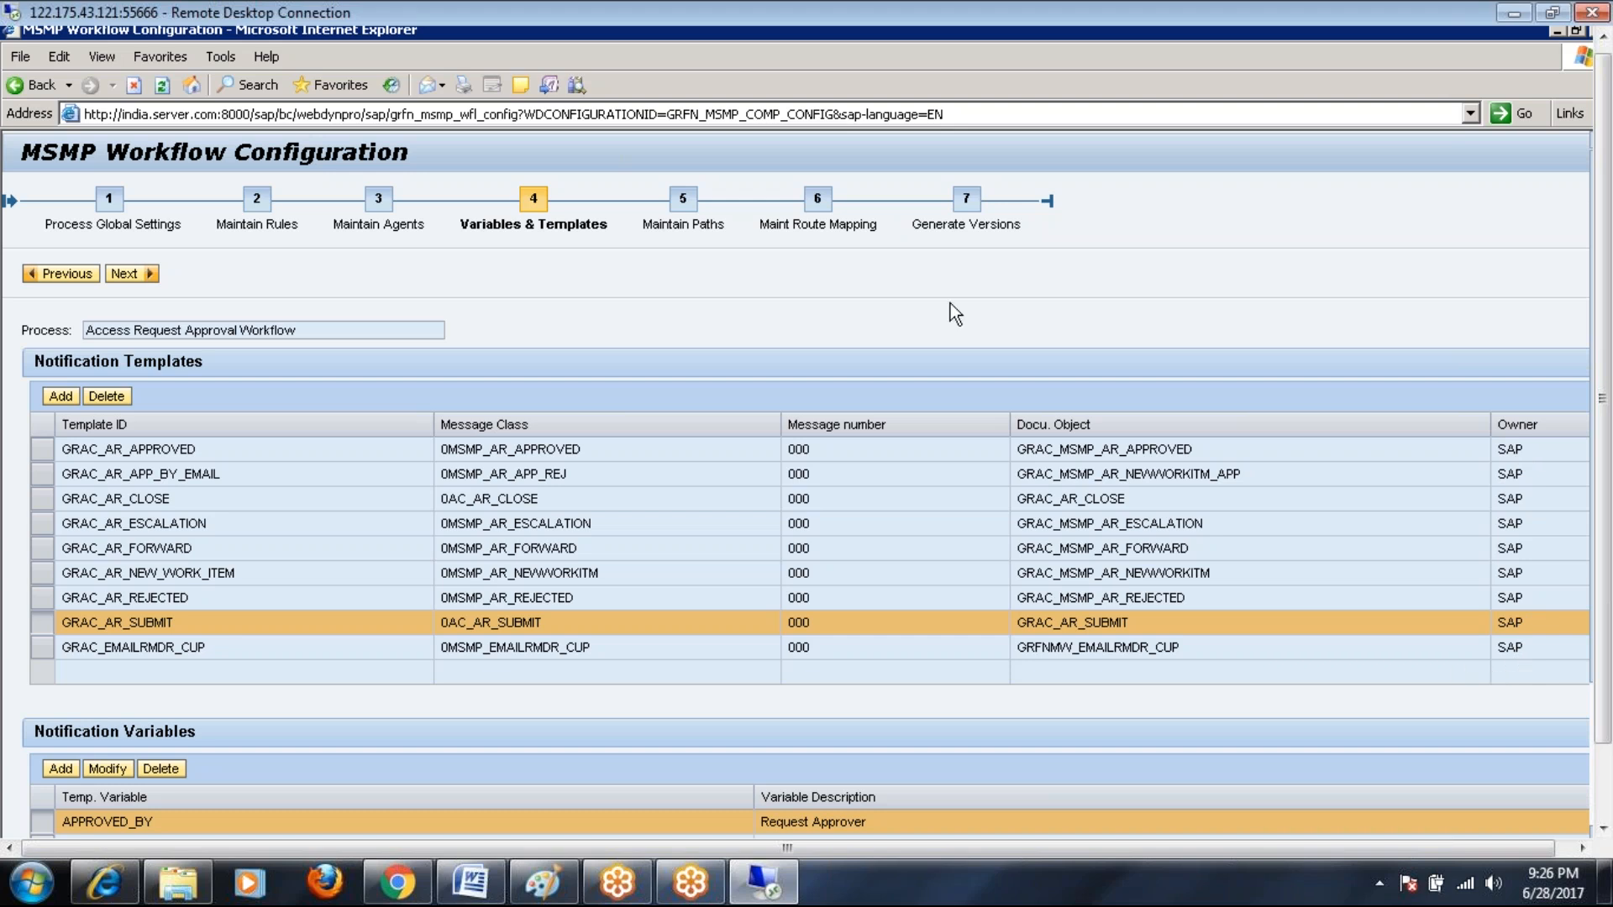
drag(1609, 321, 1610, 404)
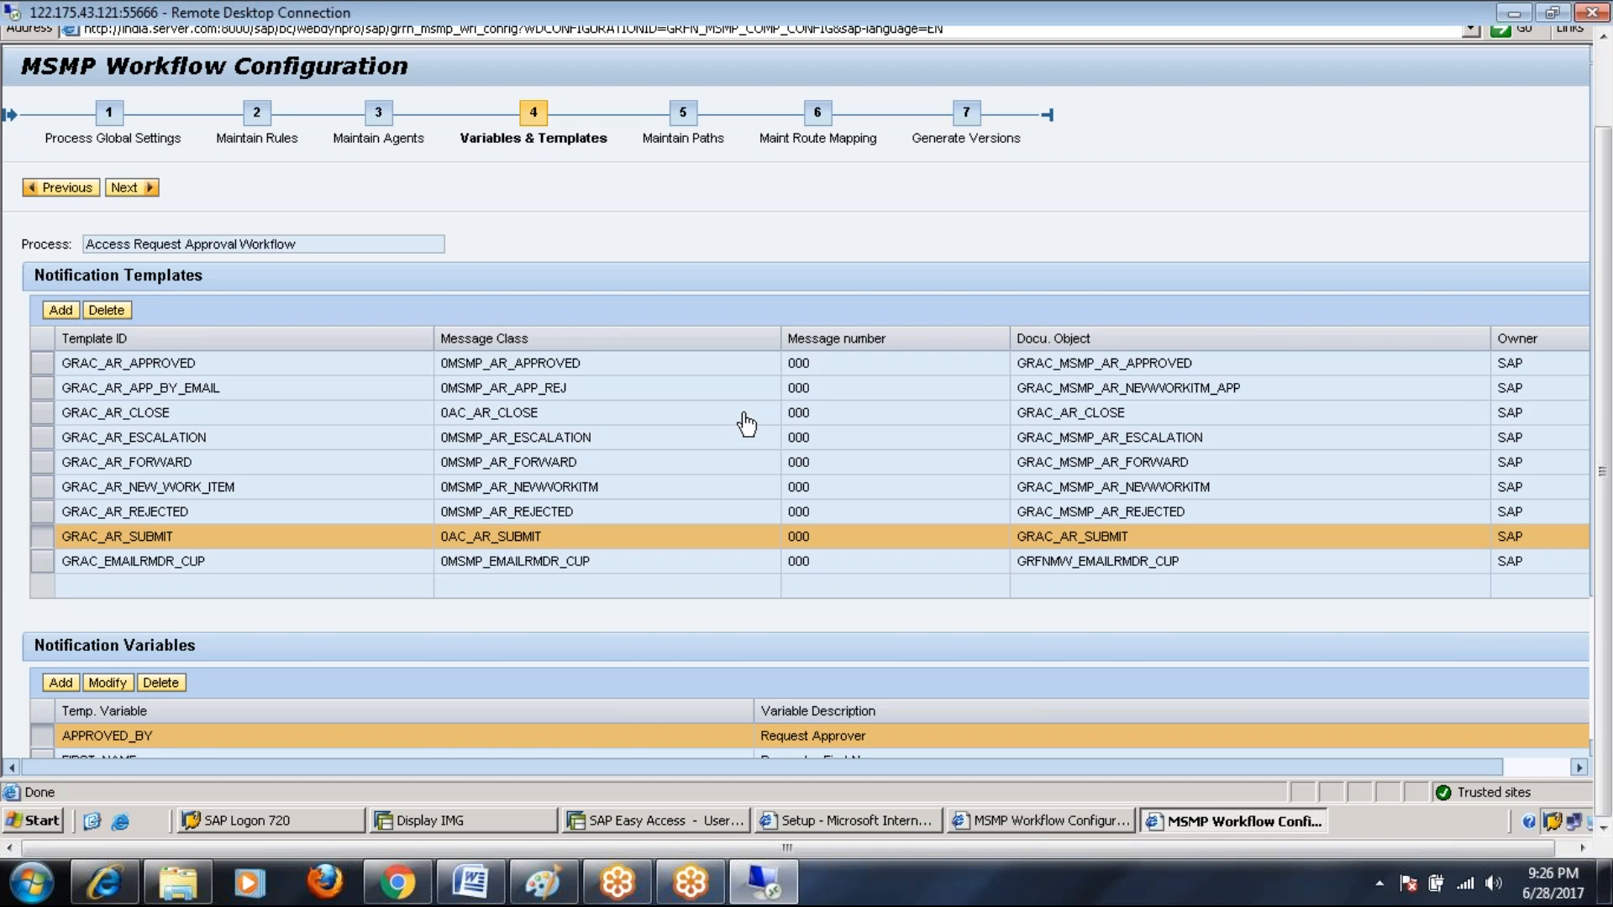
drag(1603, 372, 1603, 282)
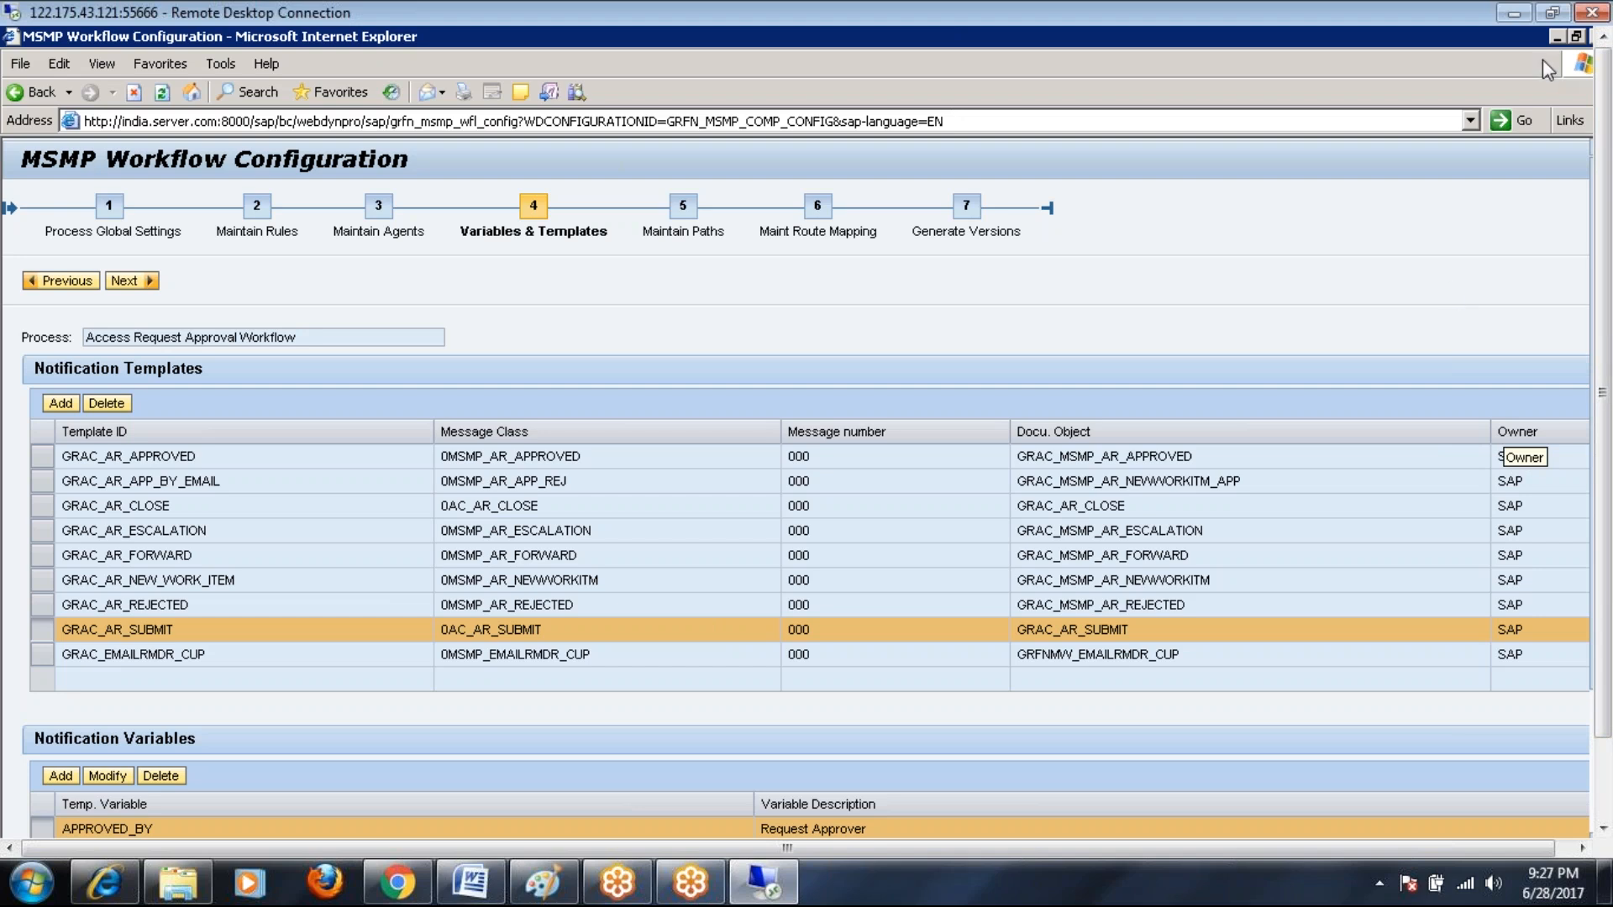
Step: Minimize the remote session and bring up the Variables & Template section of the ARM Word notes
click(1514, 11)
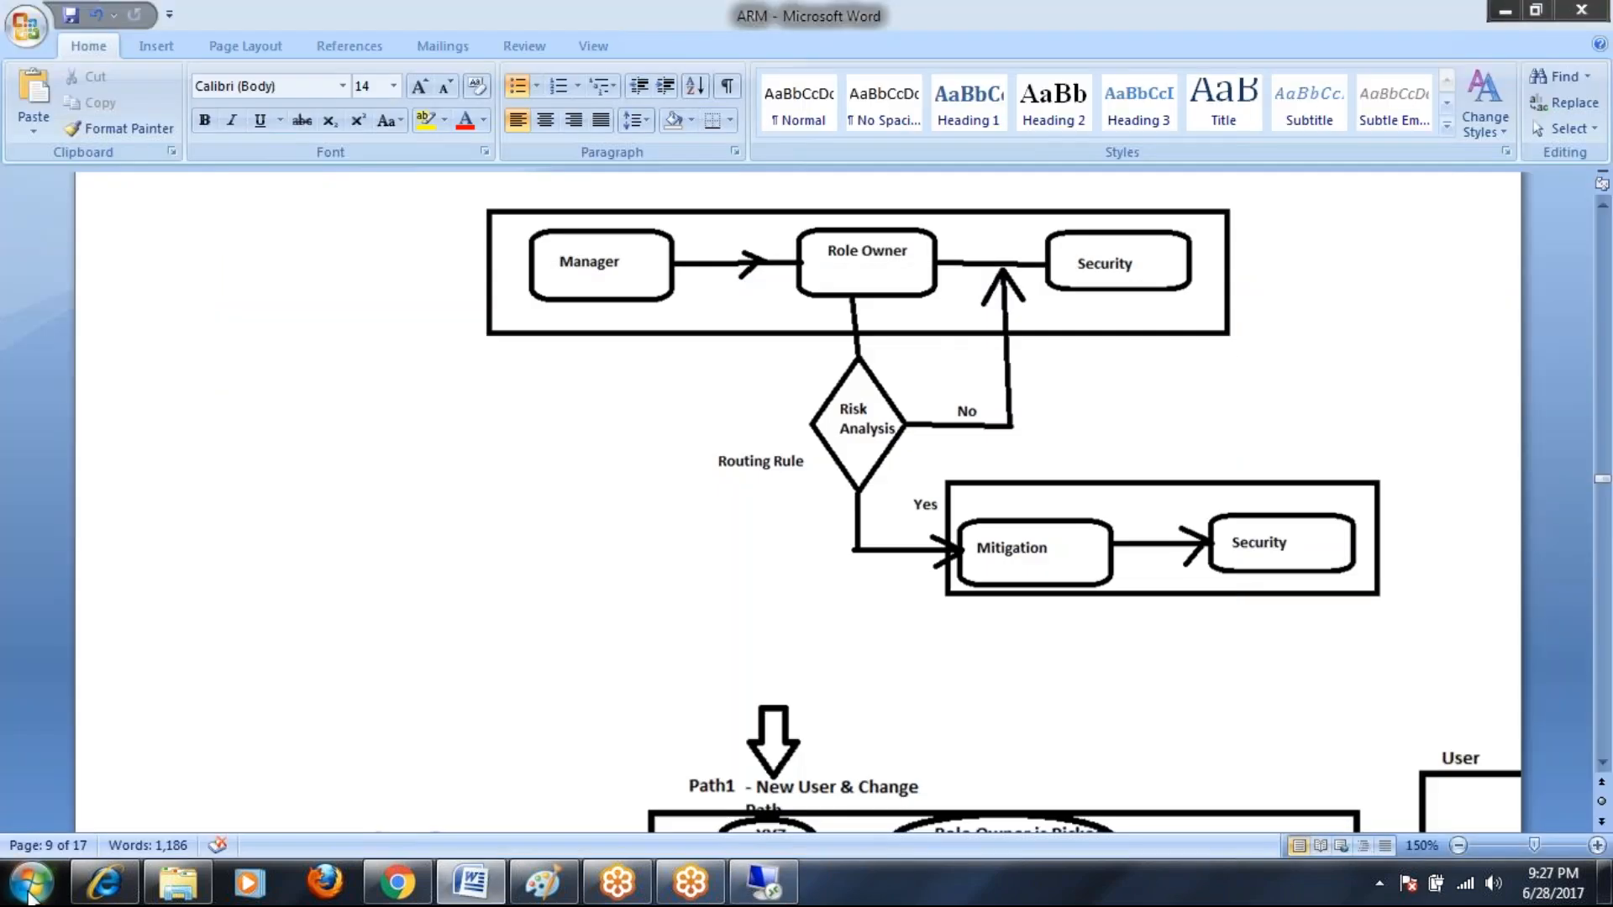
mouse_move(461, 887)
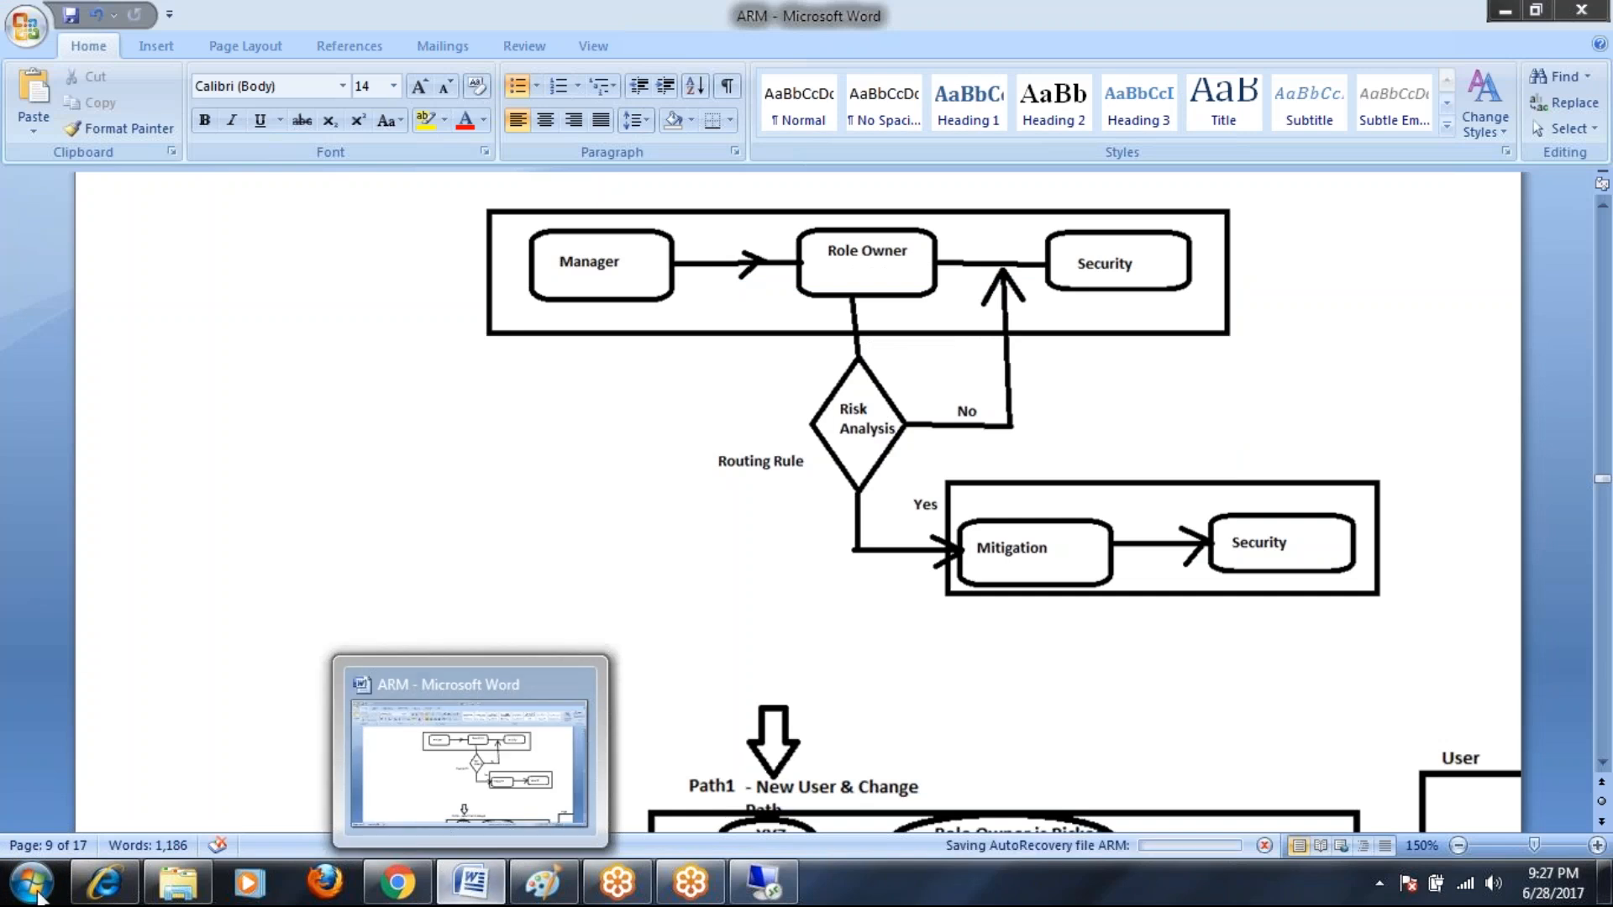
click(473, 888)
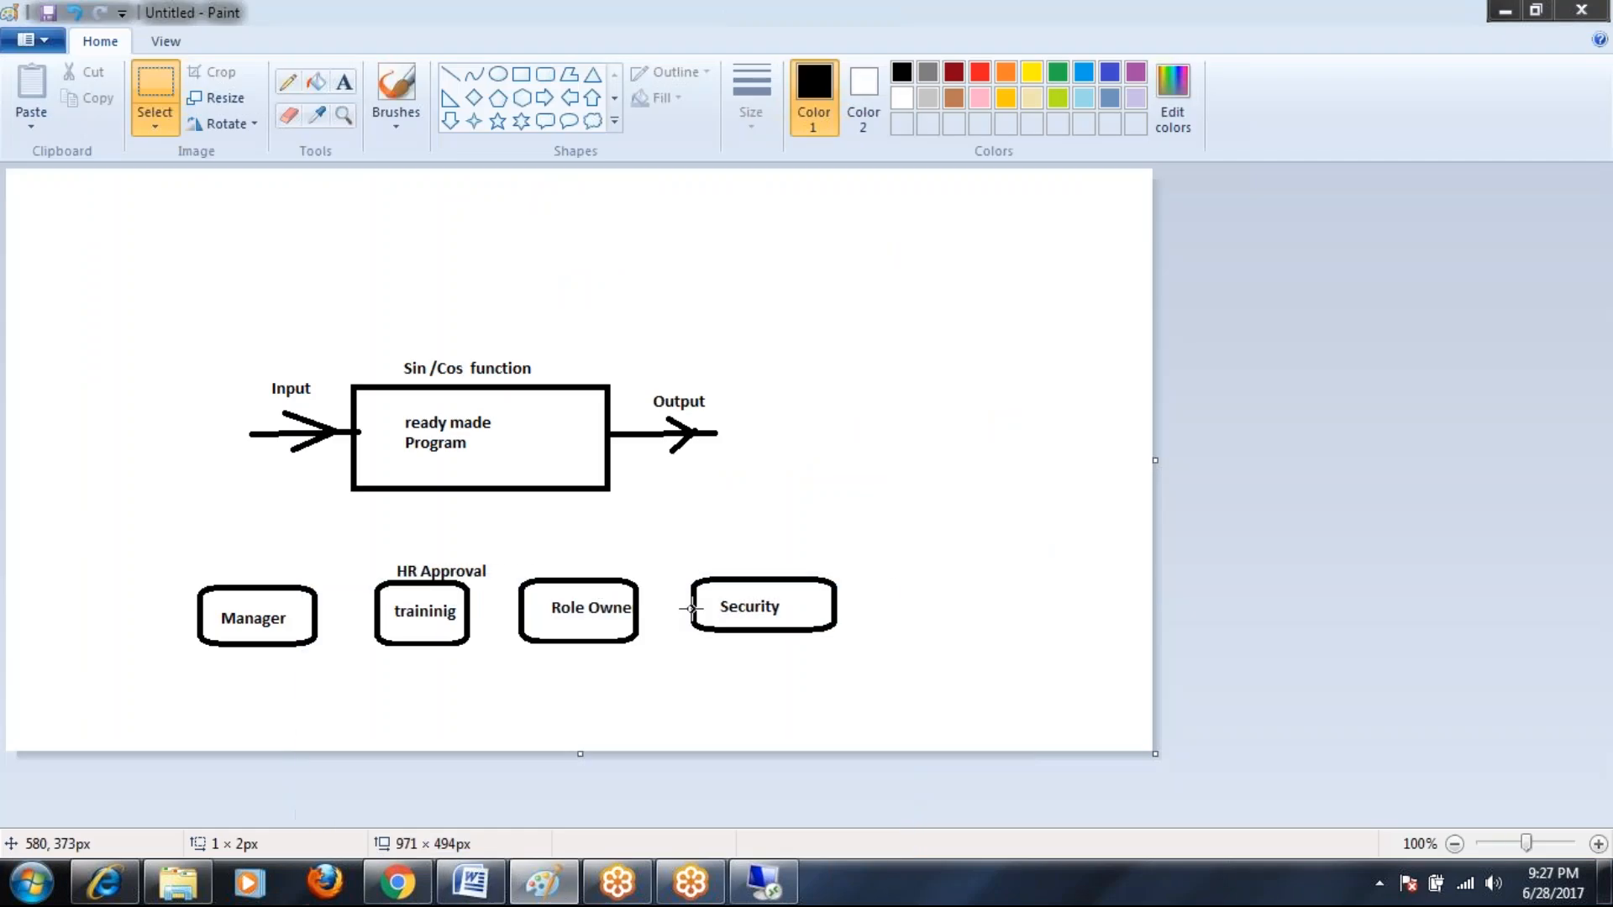
click(471, 884)
scroll(798, 505, down, 15)
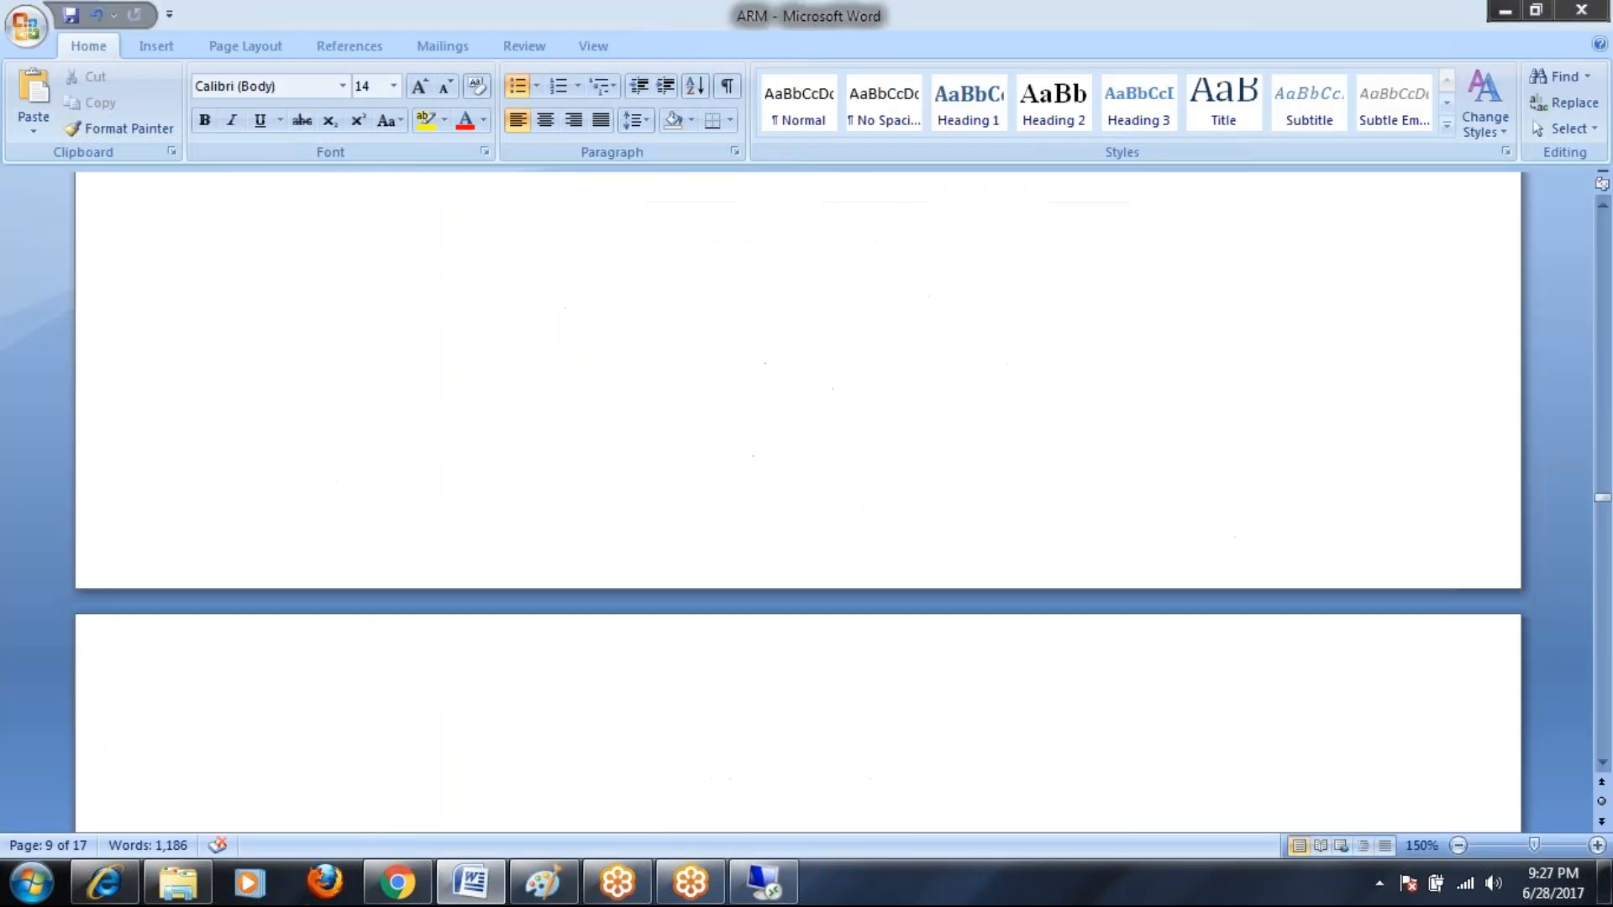
scroll(380, 447, down, 20)
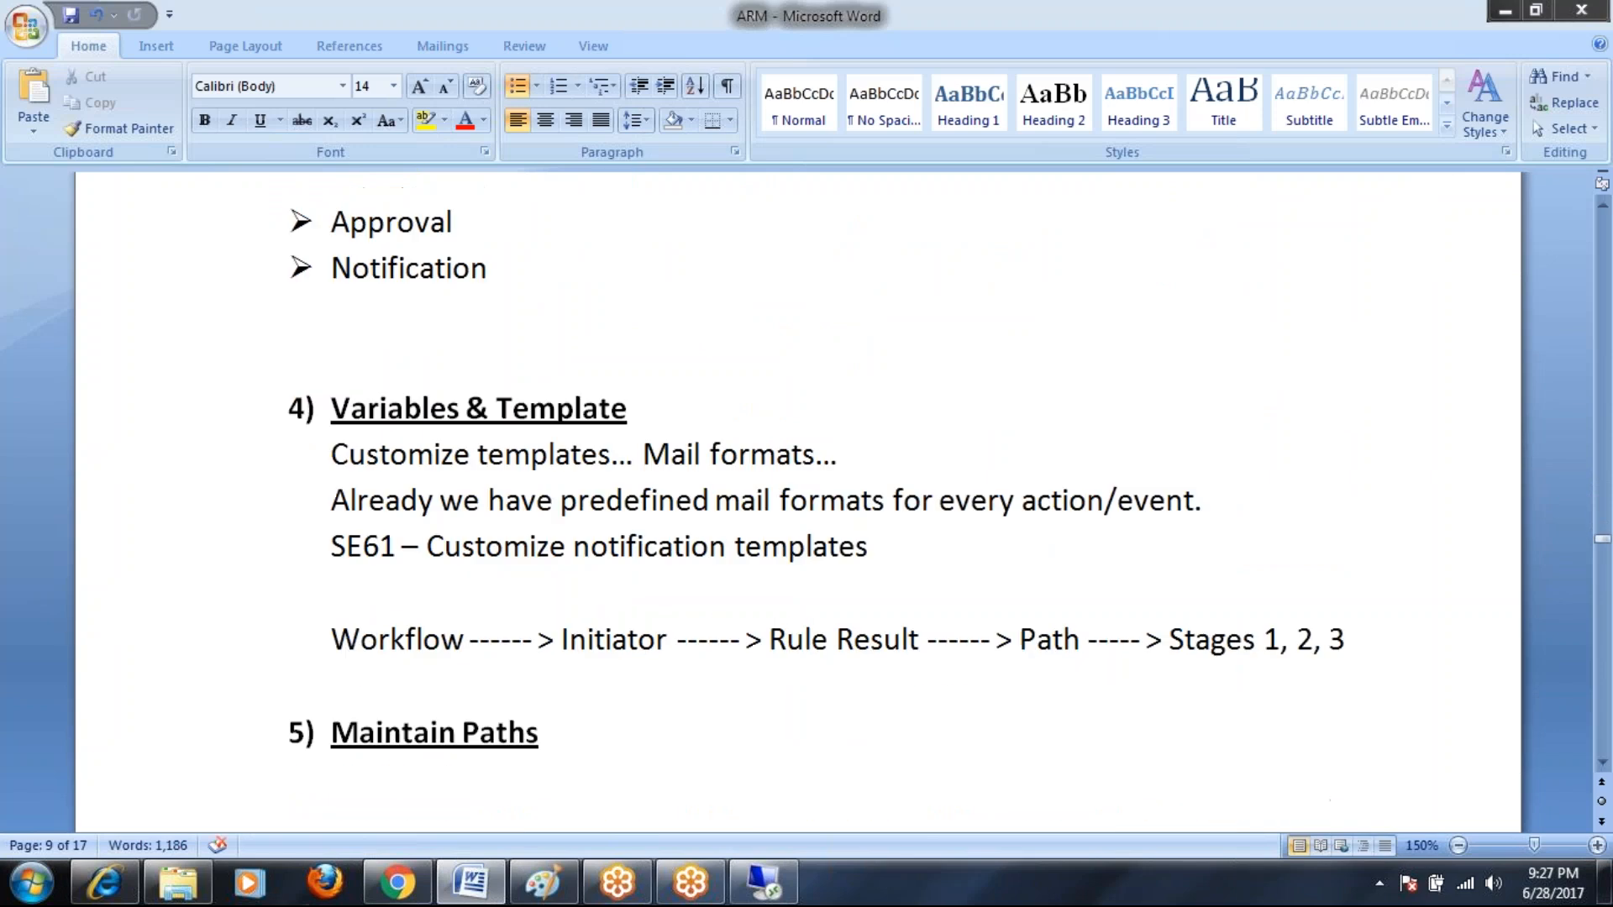
Step: Insert five blank lines between the Workflow-to-Stages line and the Maintain Paths heading
click(360, 514)
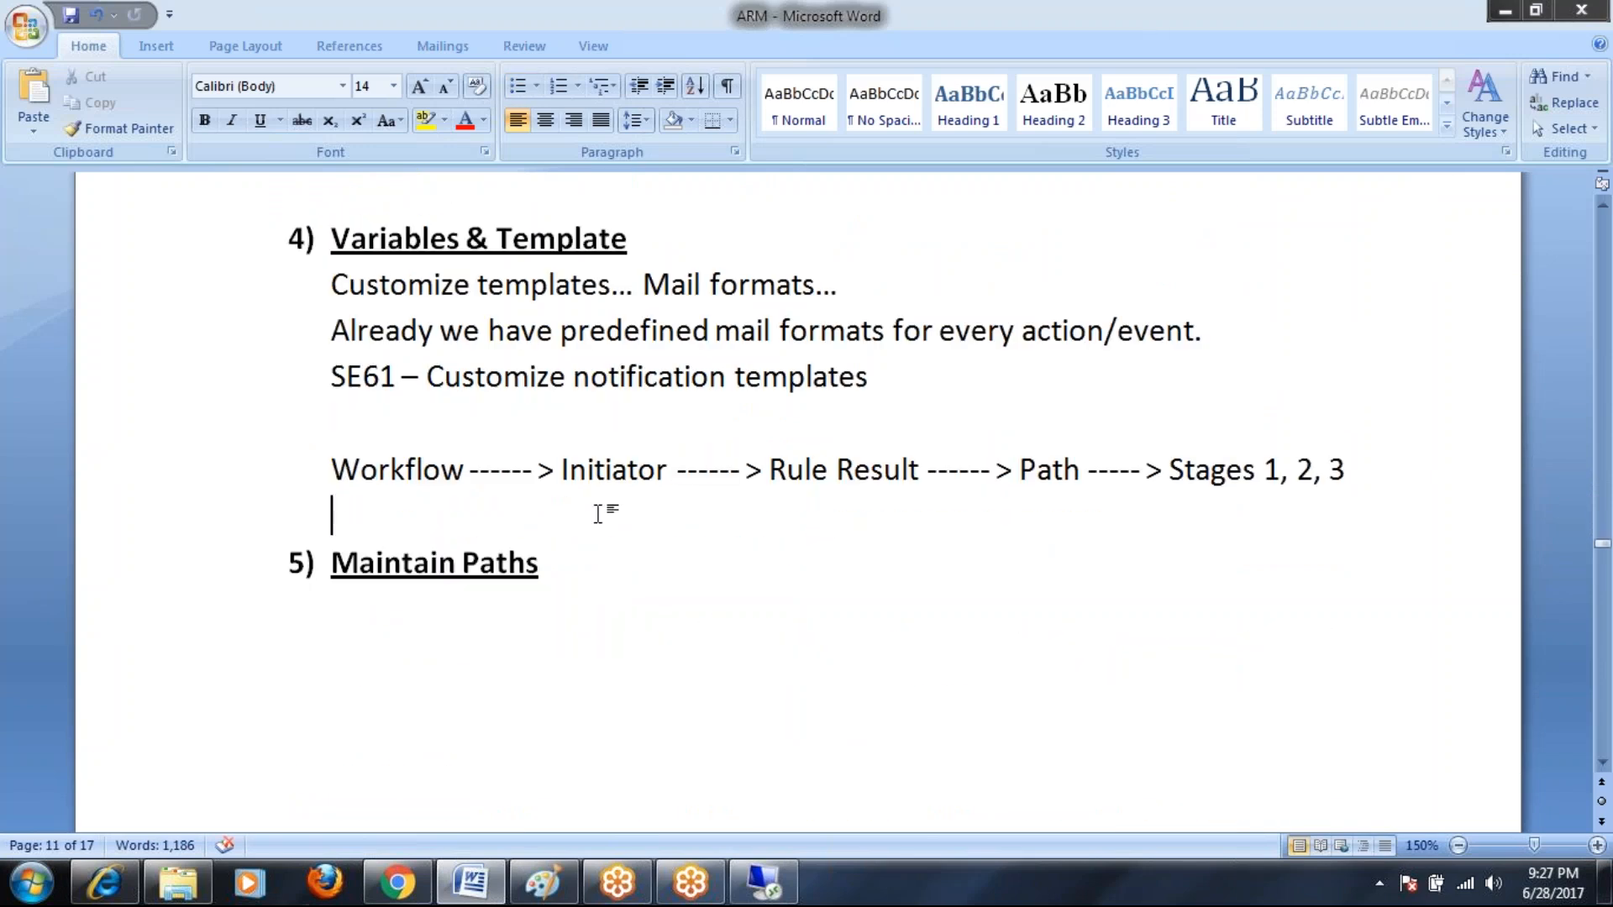
key(Return)
key(Return)
key(Return)
key(Return)
key(Return)
key(Up)
key(Up)
key(Up)
key(Up)
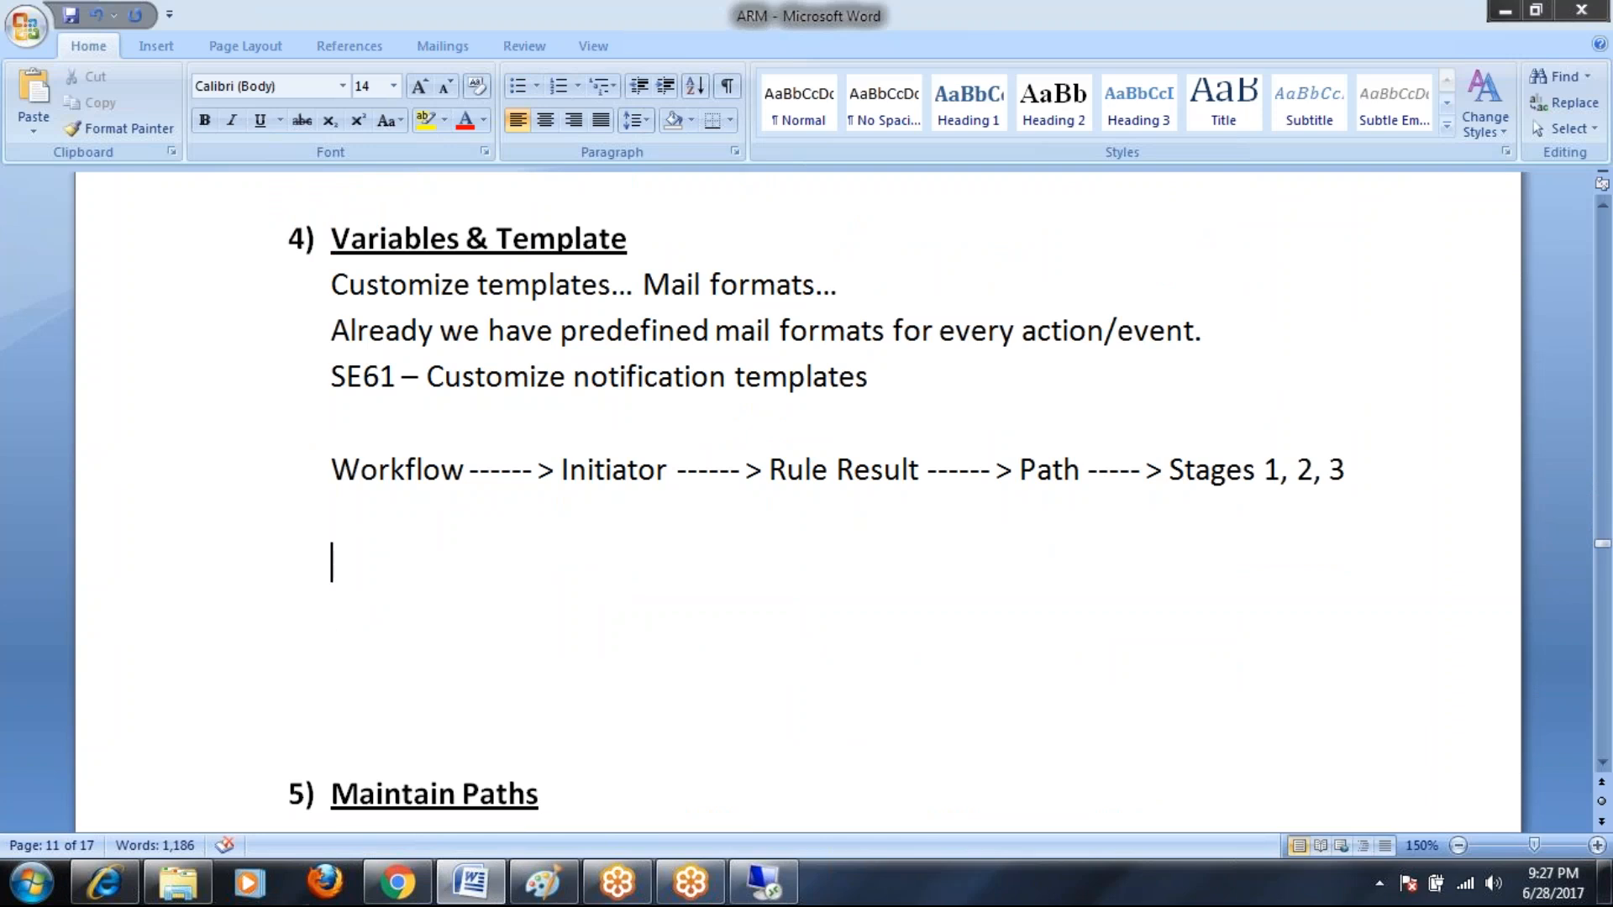
Step: Write the line "Access request Approved Template" below the Workflow-to-Stages line
text(Access request A)
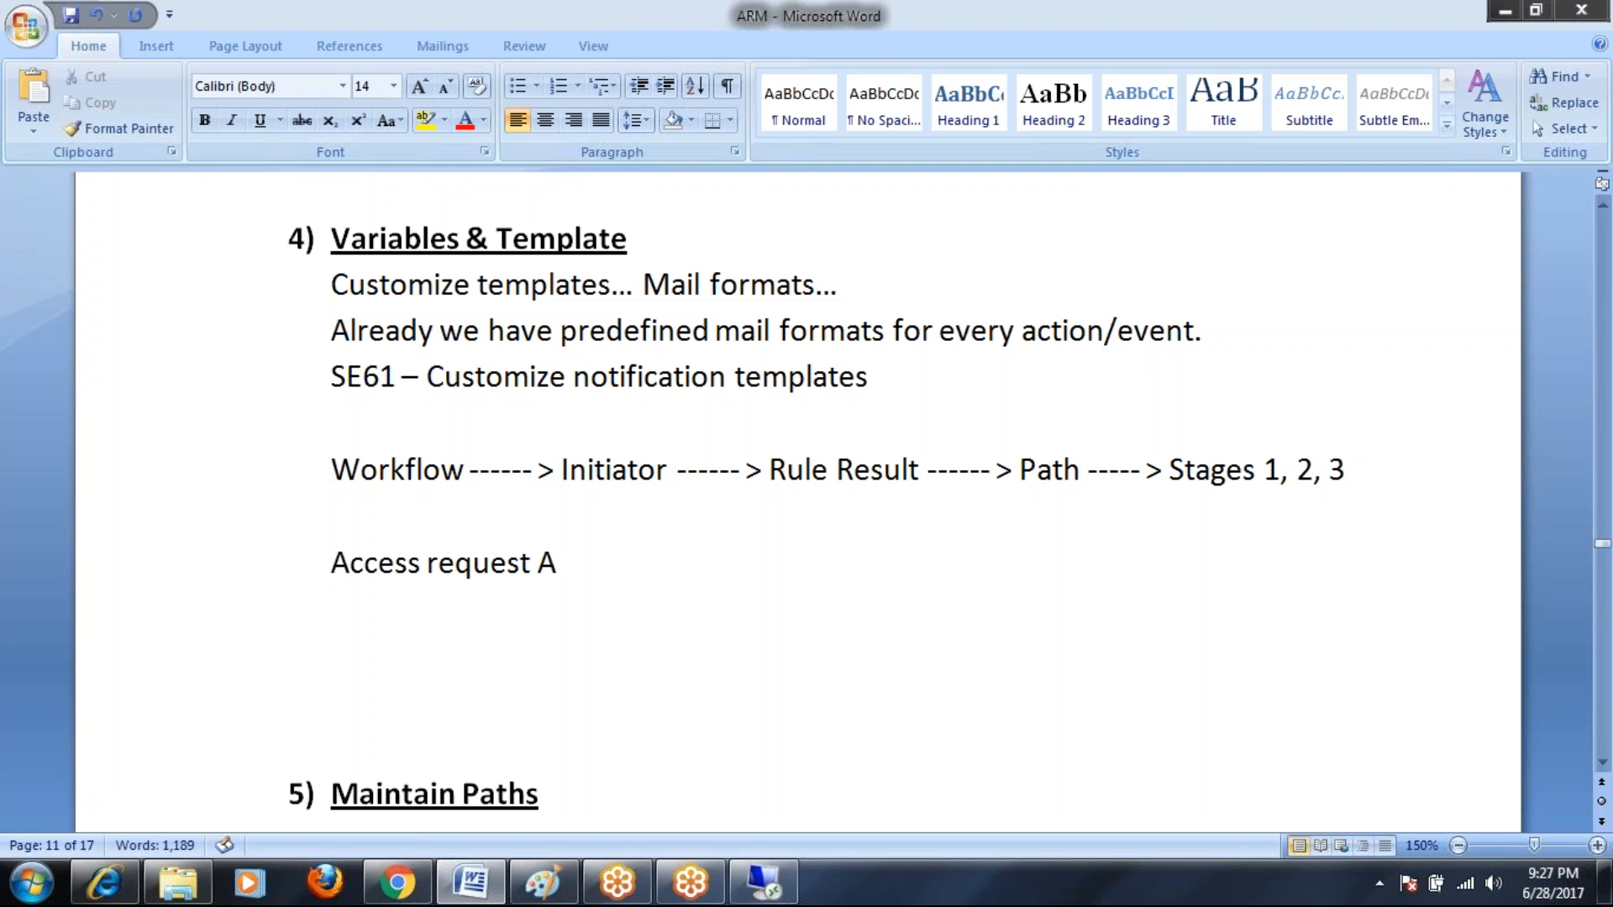
text(pproved)
key(Return)
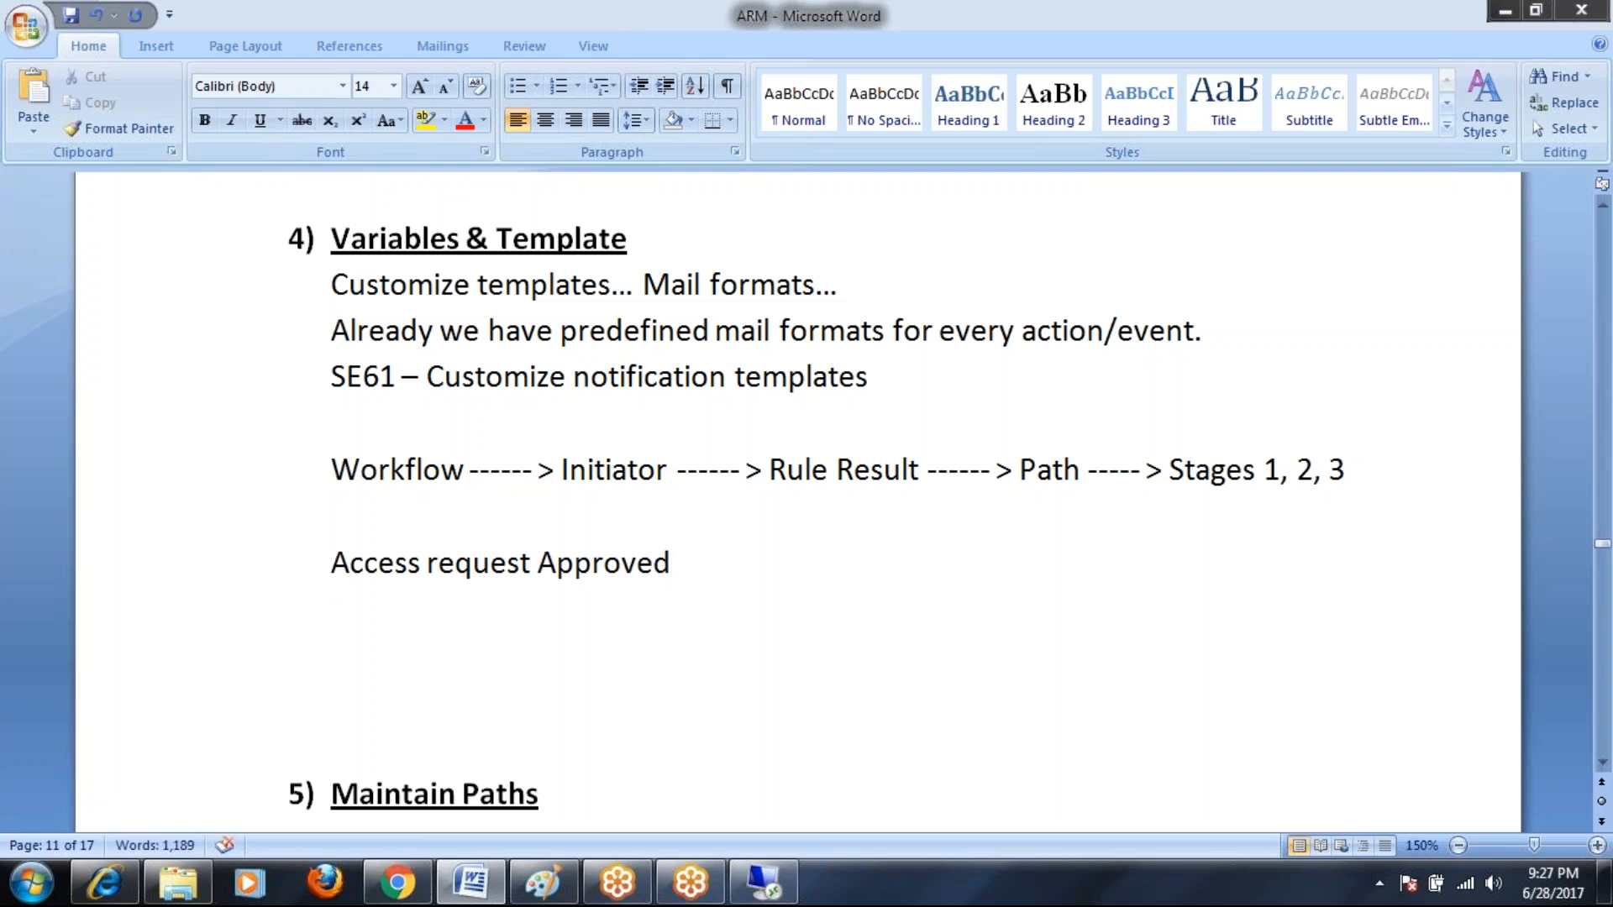
drag(331, 563, 595, 564)
click(678, 563)
text(Template)
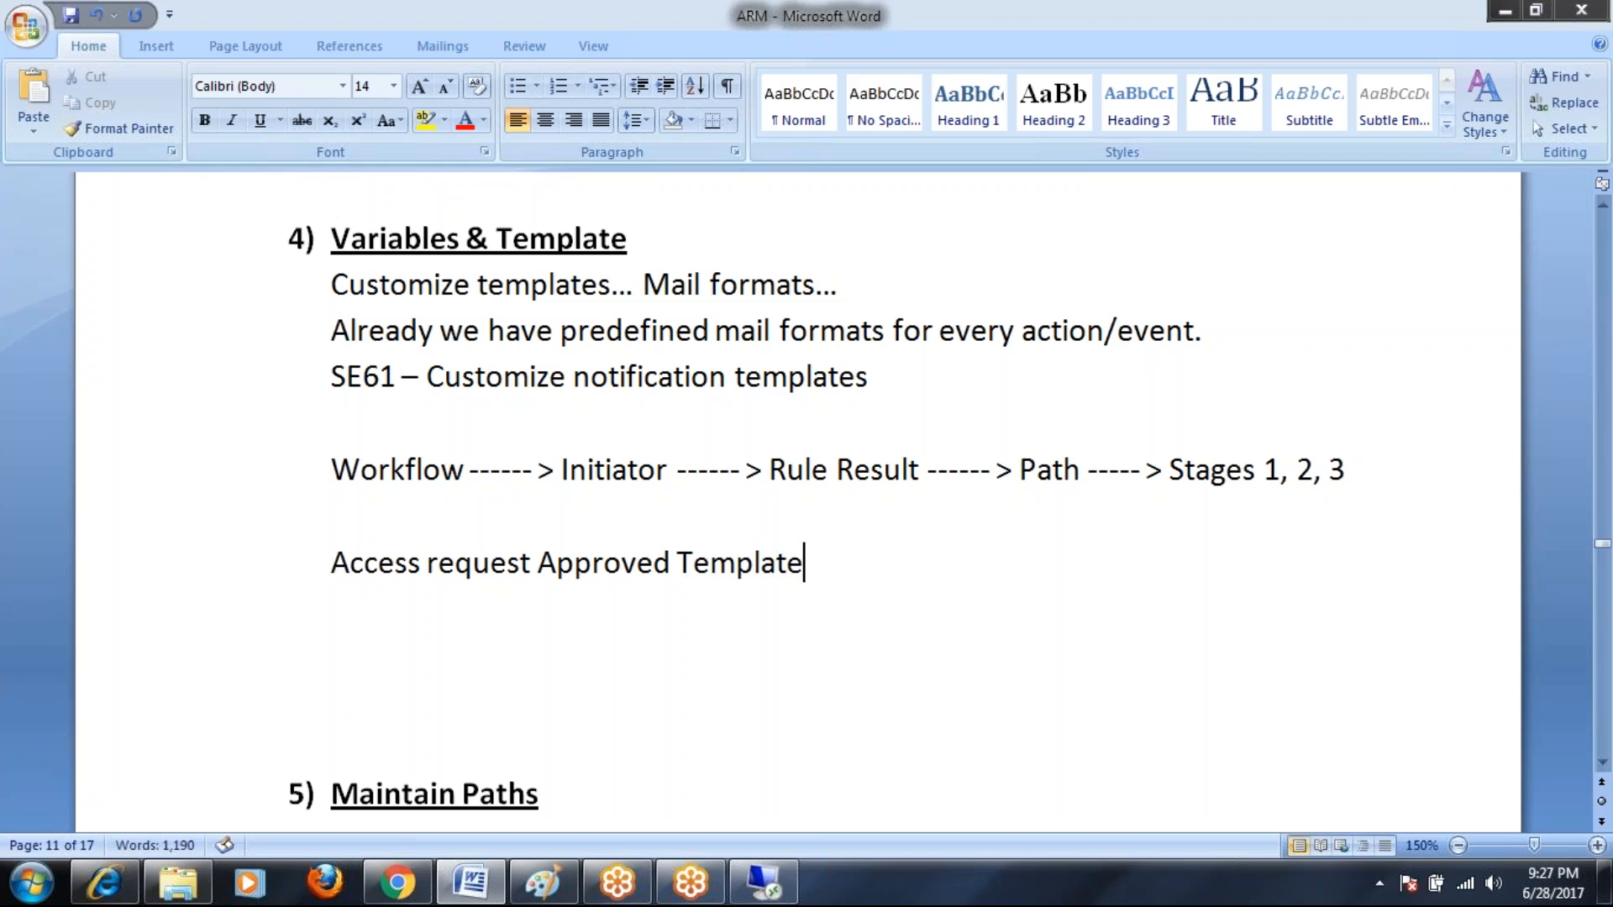
Step: Start a sample message beneath the template title with "Access request number" followed by a closing quotation mark
click(332, 602)
text(Access reqyes)
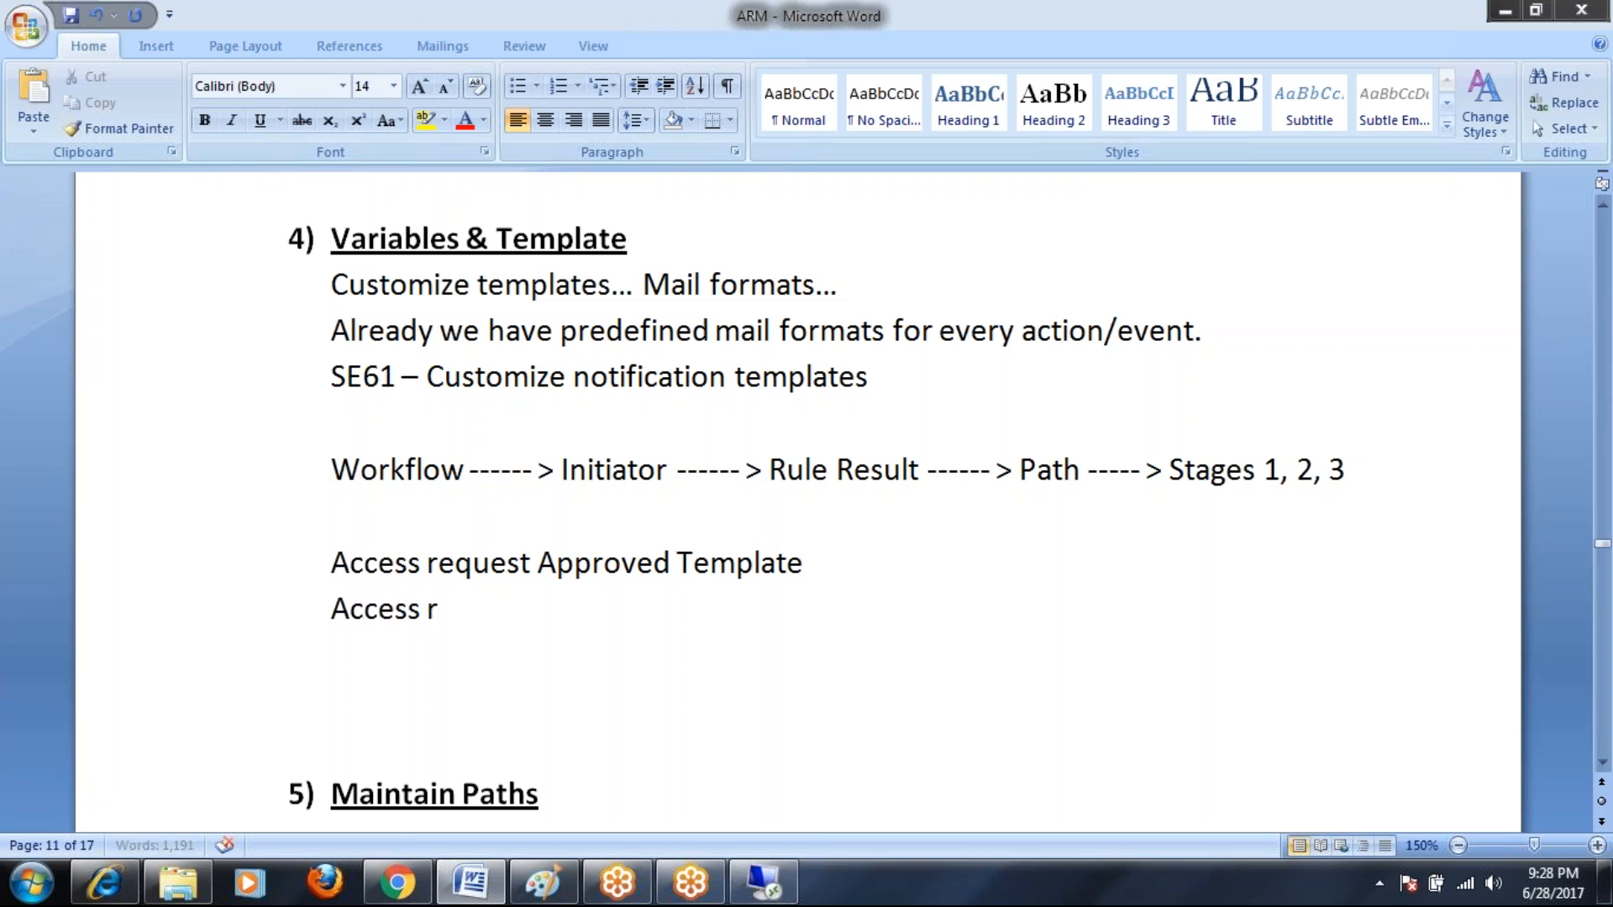
key(BackSpace)
key(BackSpace)
key(BackSpace)
text(uest)
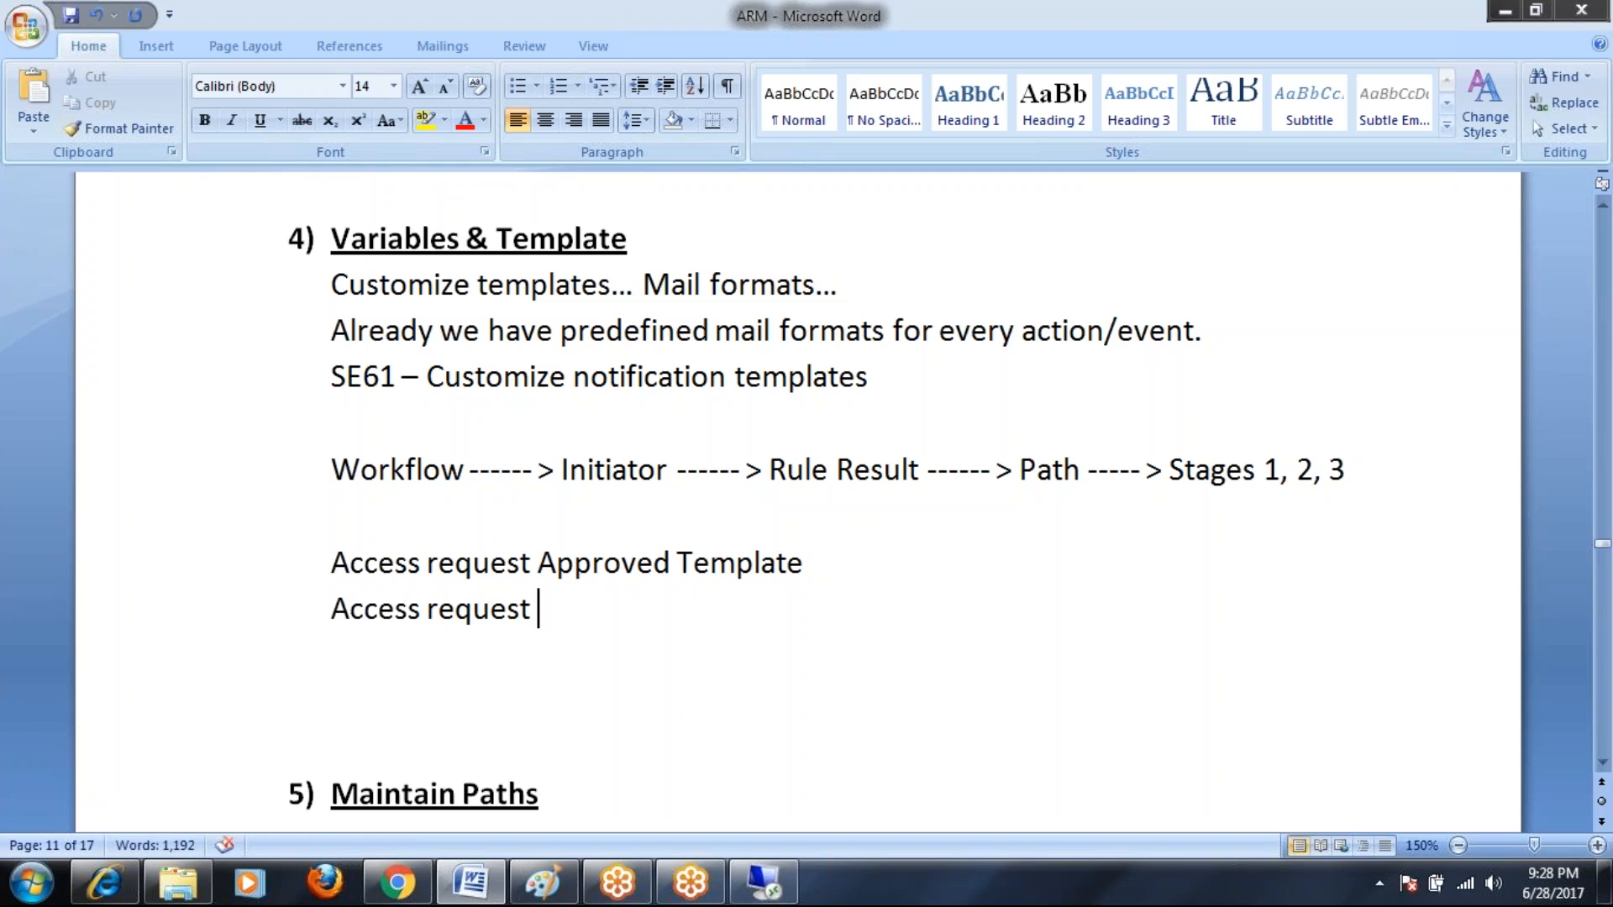
text( nu)
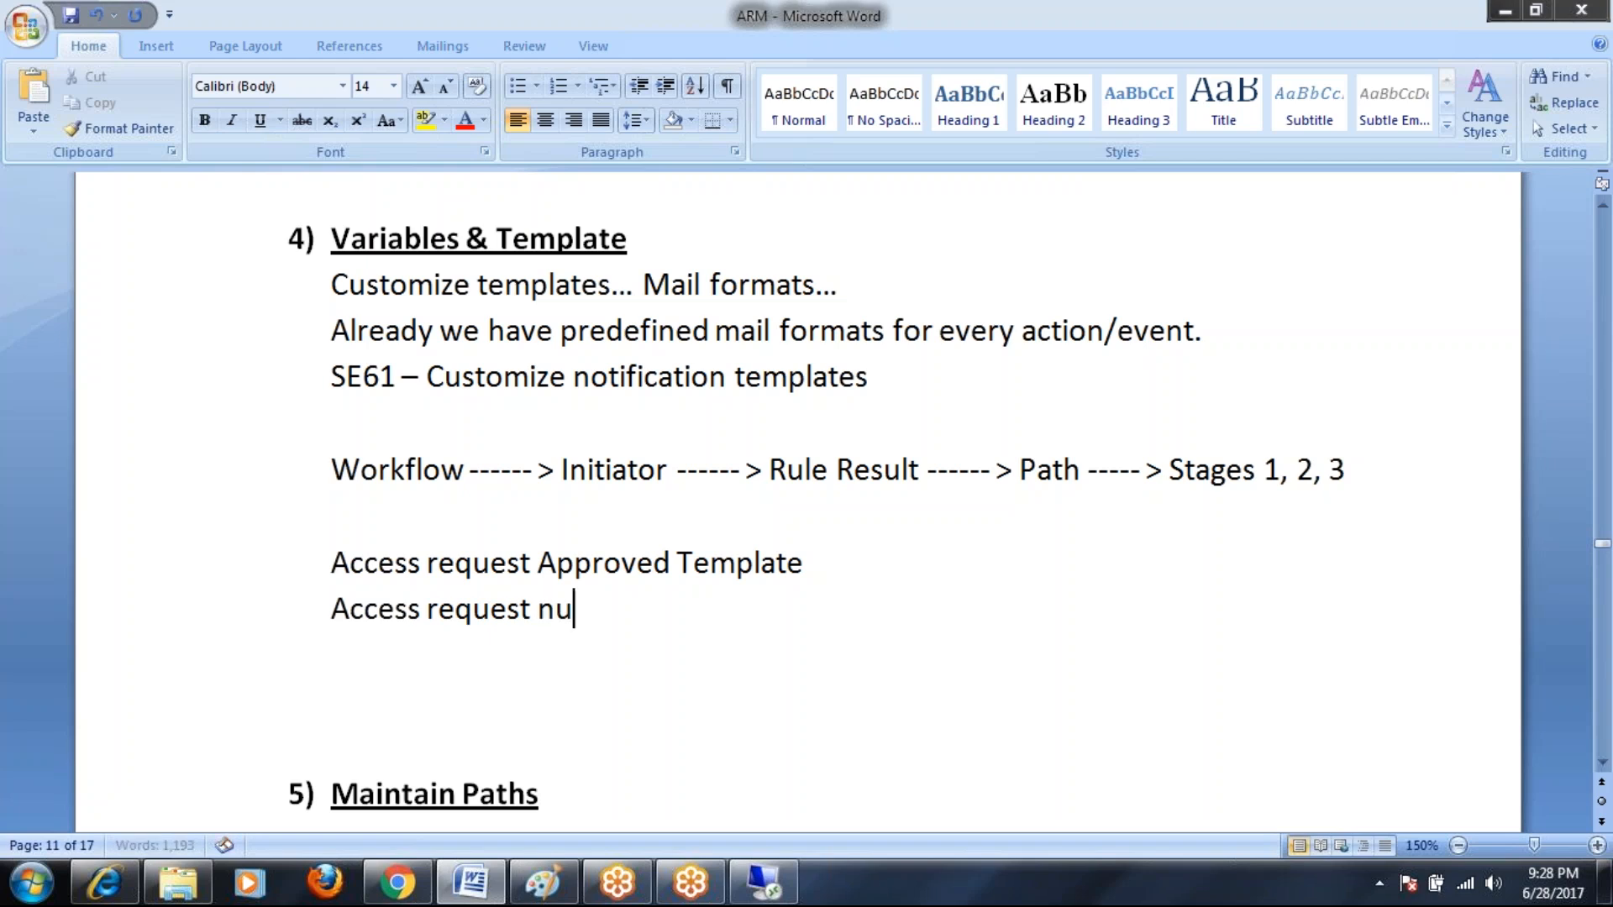
text(mber")
Step: Add the opening quotation mark before the word number in the sample message
key(Left)
key(Left)
key(Left)
key(Left)
key(Left)
key(Left)
key(Left)
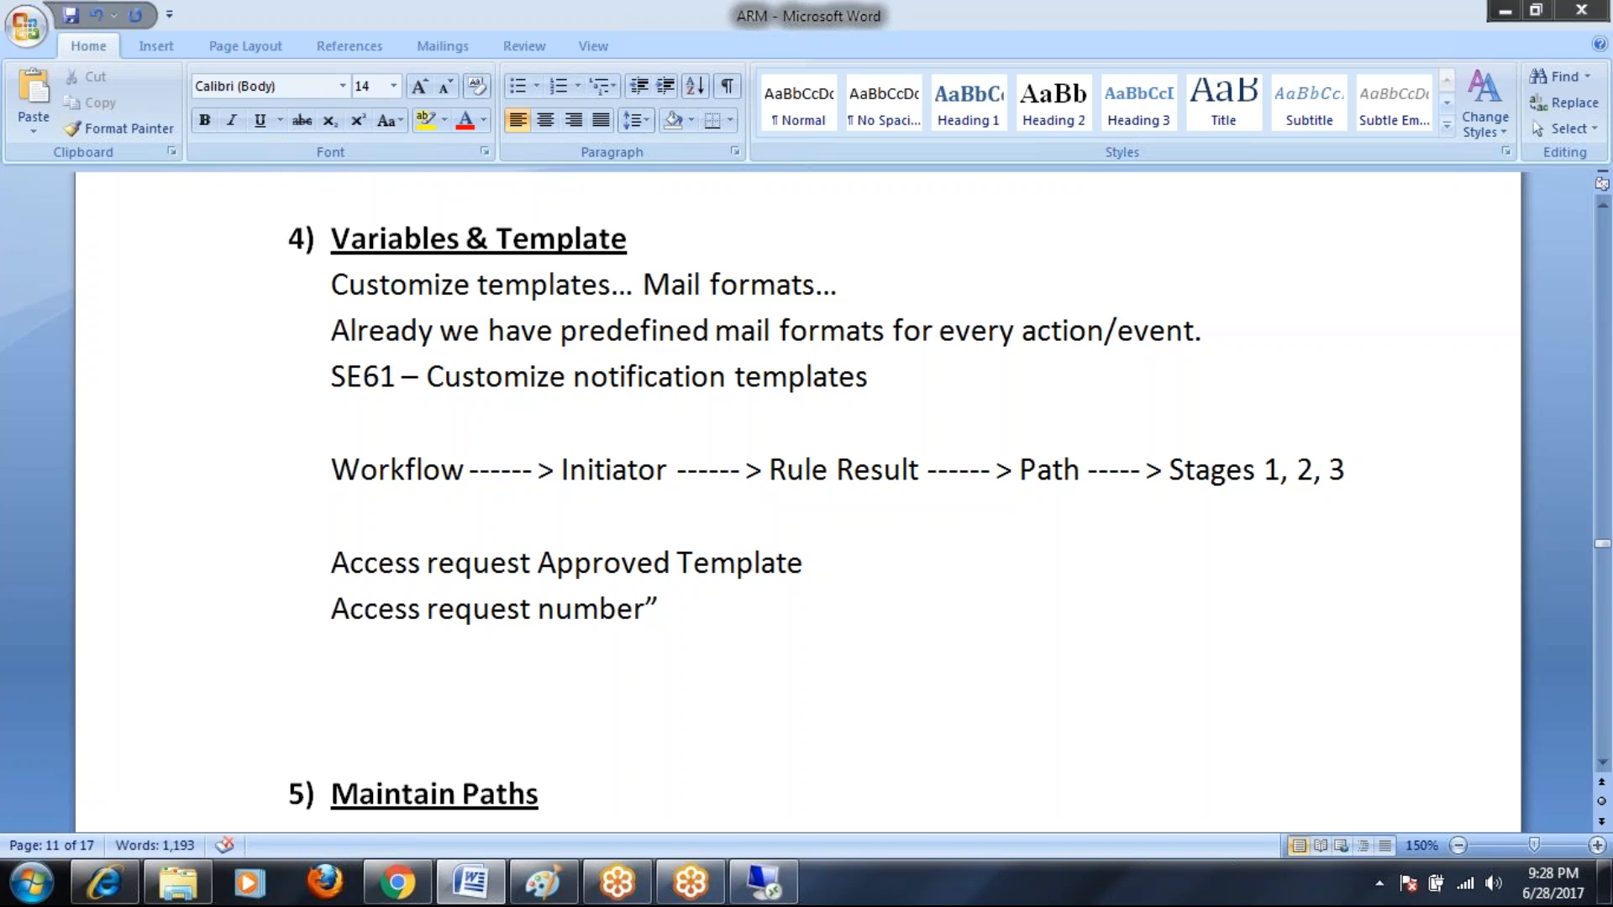
text(")
key(Right)
key(Right)
key(Right)
key(Right)
key(Right)
key(Right)
key(Right)
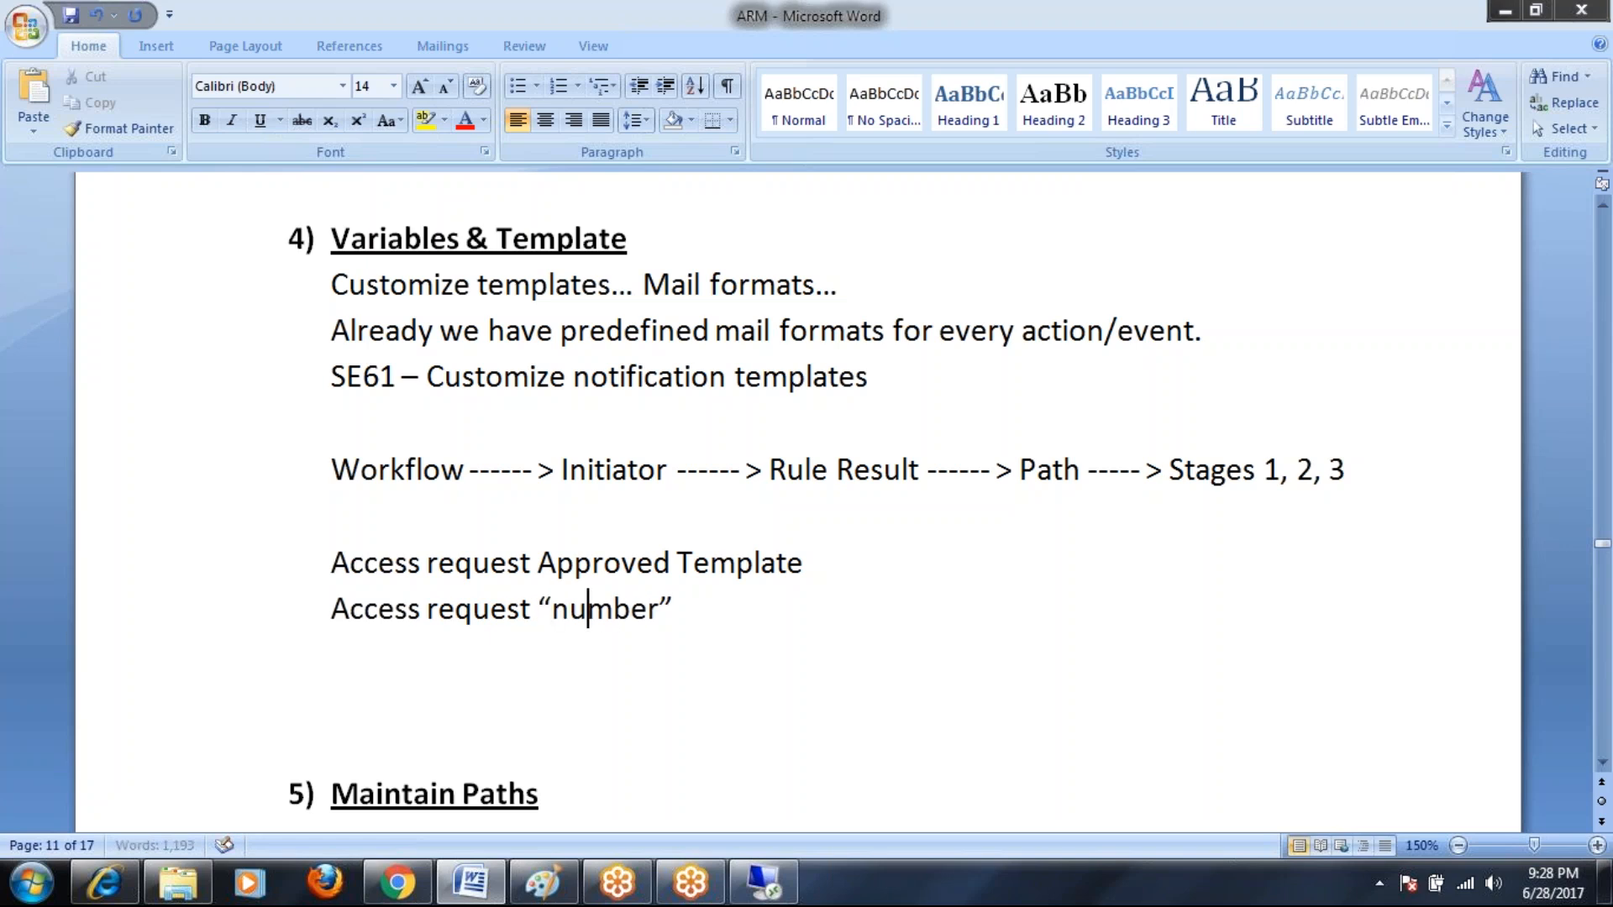
Step: Continue the sample message with the words submitted by “Requestor”, enclosing Requestor in quotation marks
text(s)
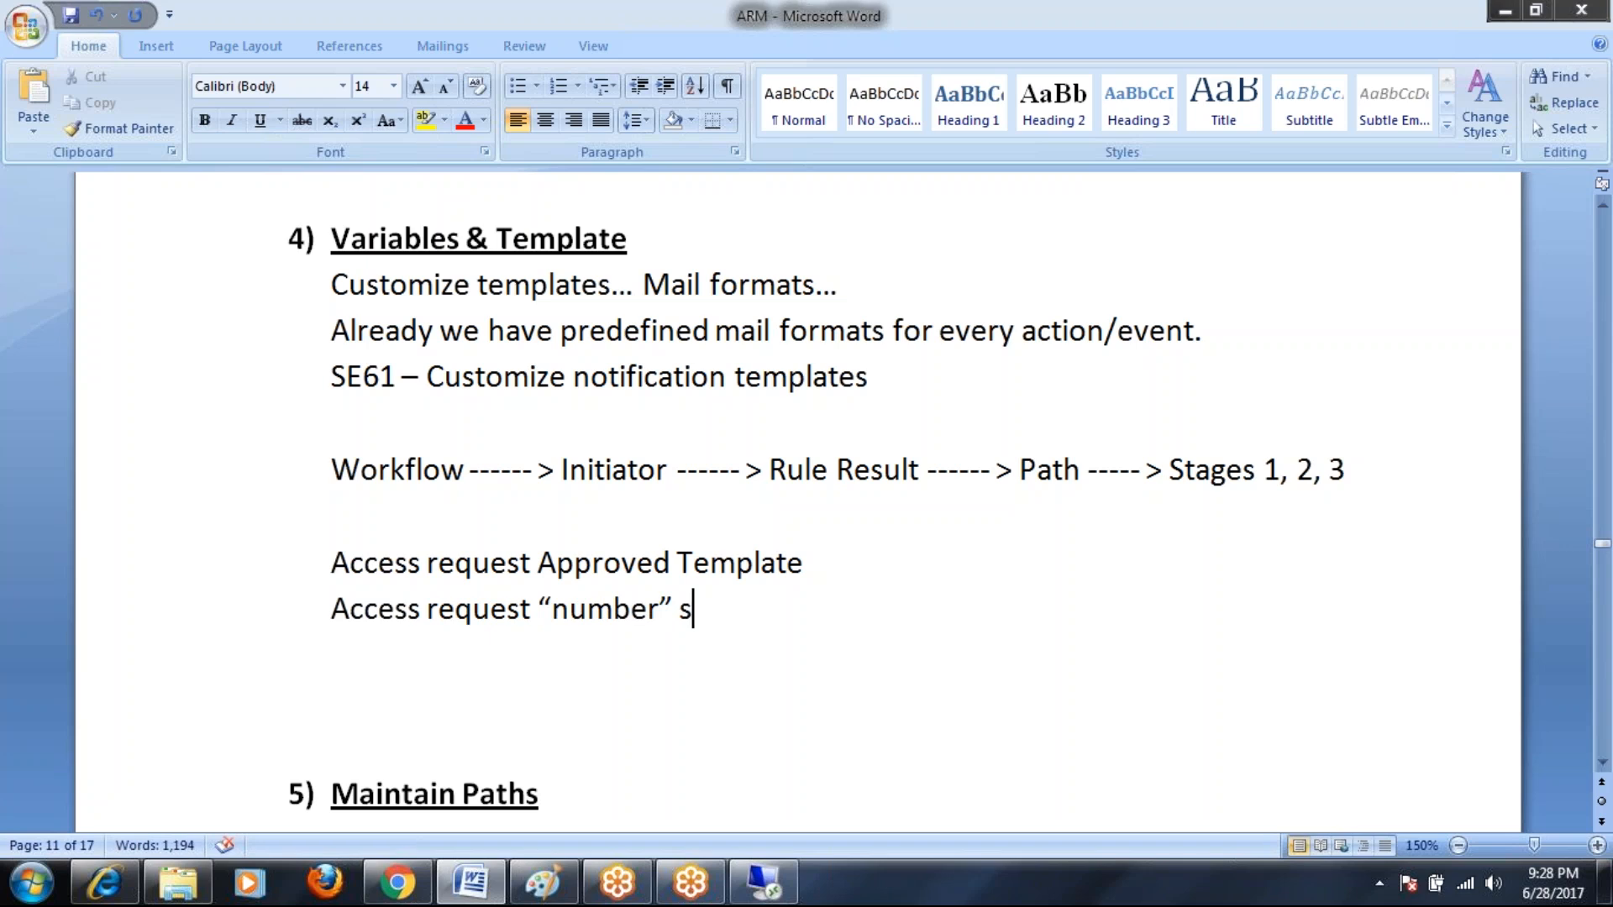
text(ubmitted)
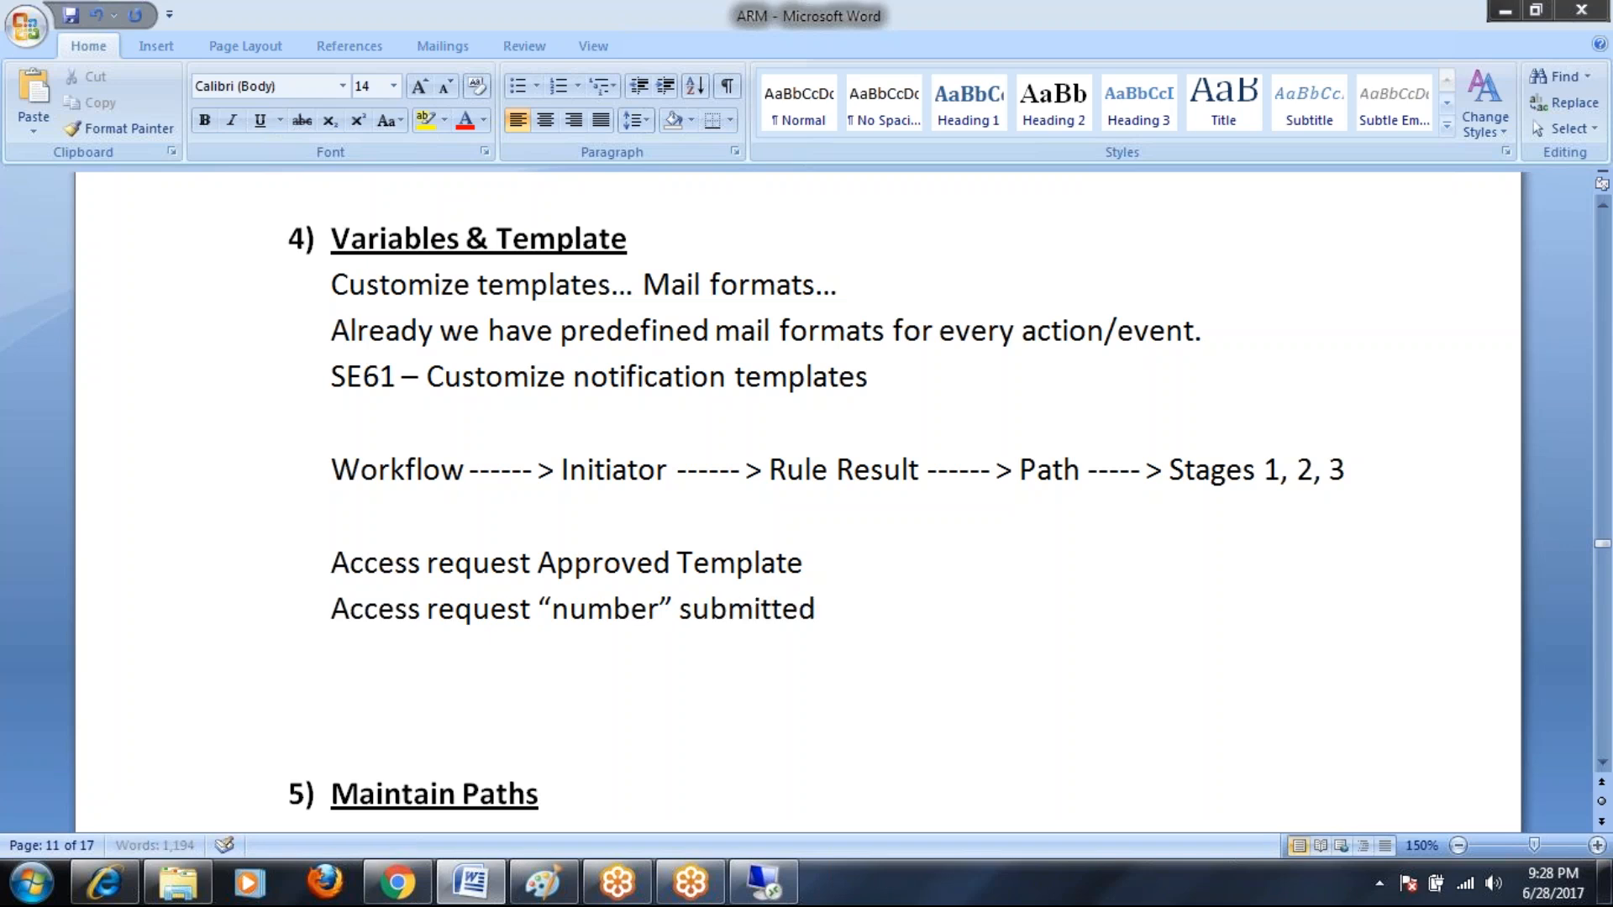
text( by Reques)
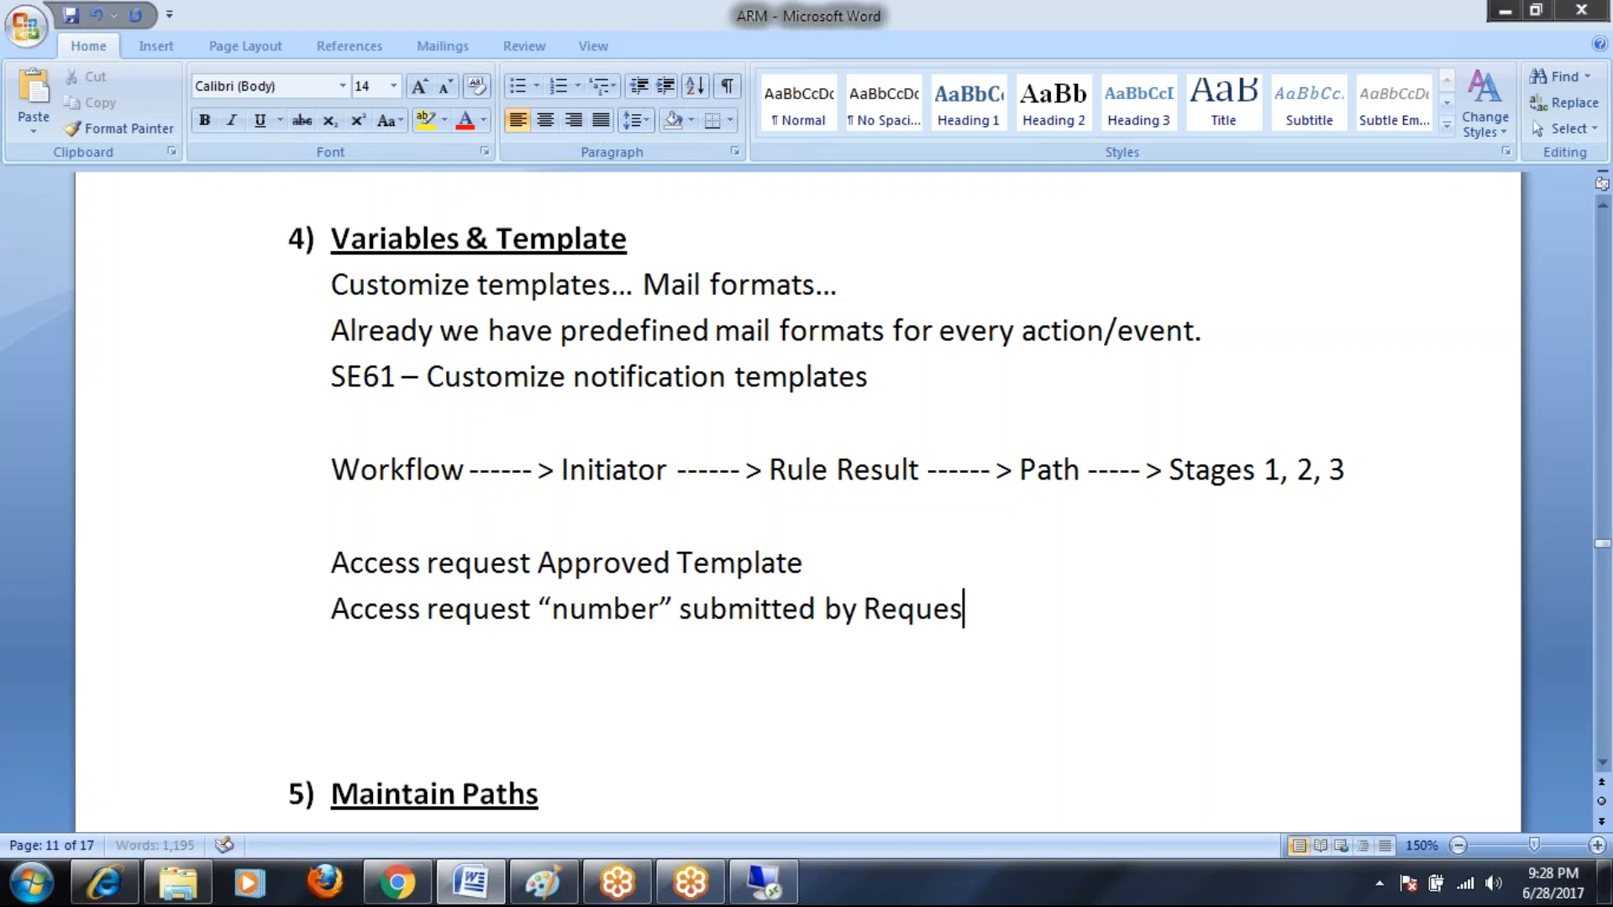
text(tor”)
key(Left)
key(Left)
key(Left)
key(Left)
key(Left)
key(Left)
key(Left)
key(Left)
key(Left)
key(Left)
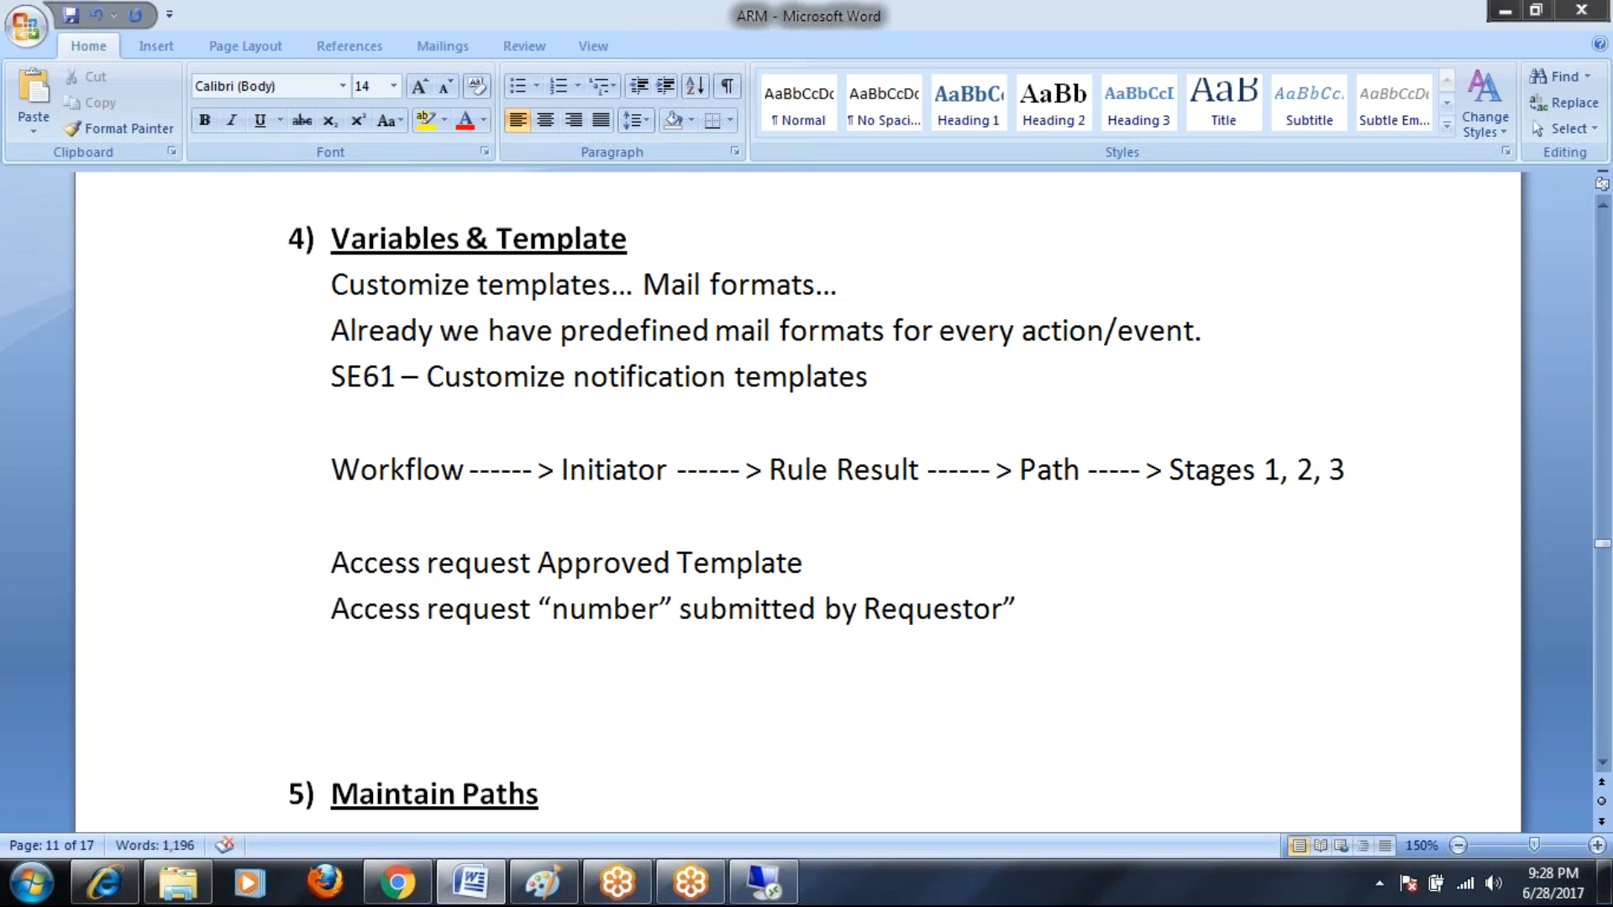
text(“)
Step: Complete the sample message with "is approved in Manager stage and now is pending in Role Owner Stage"
key(Right)
key(Right)
key(Right)
key(Right)
key(Right)
key(Right)
key(Right)
key(Right)
key(Right)
key(Right)
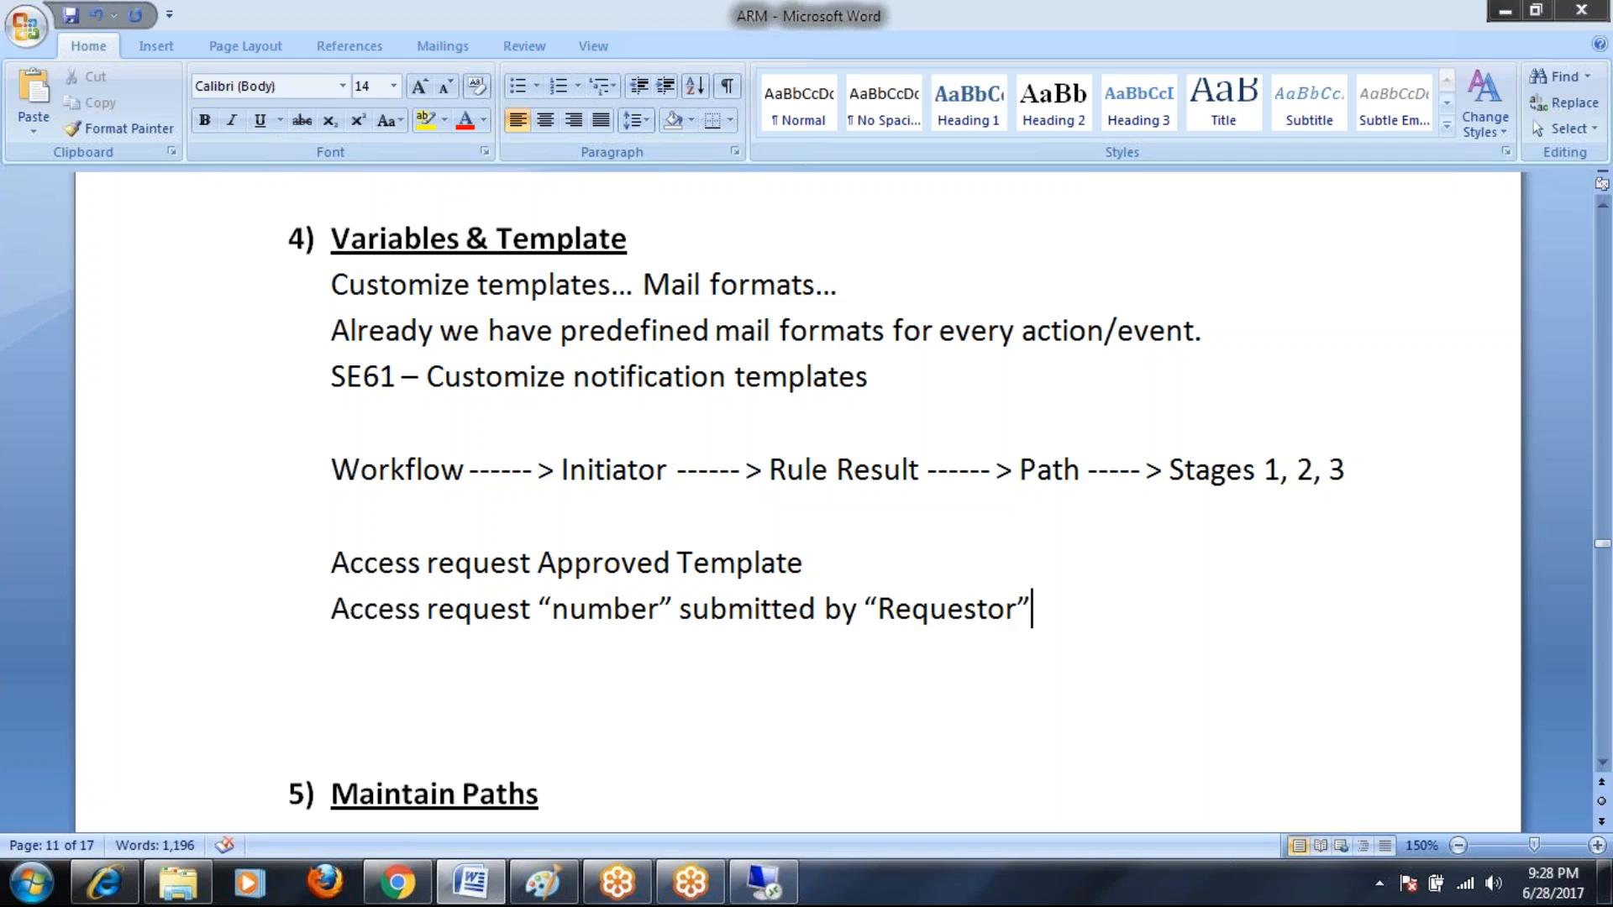
text(approv)
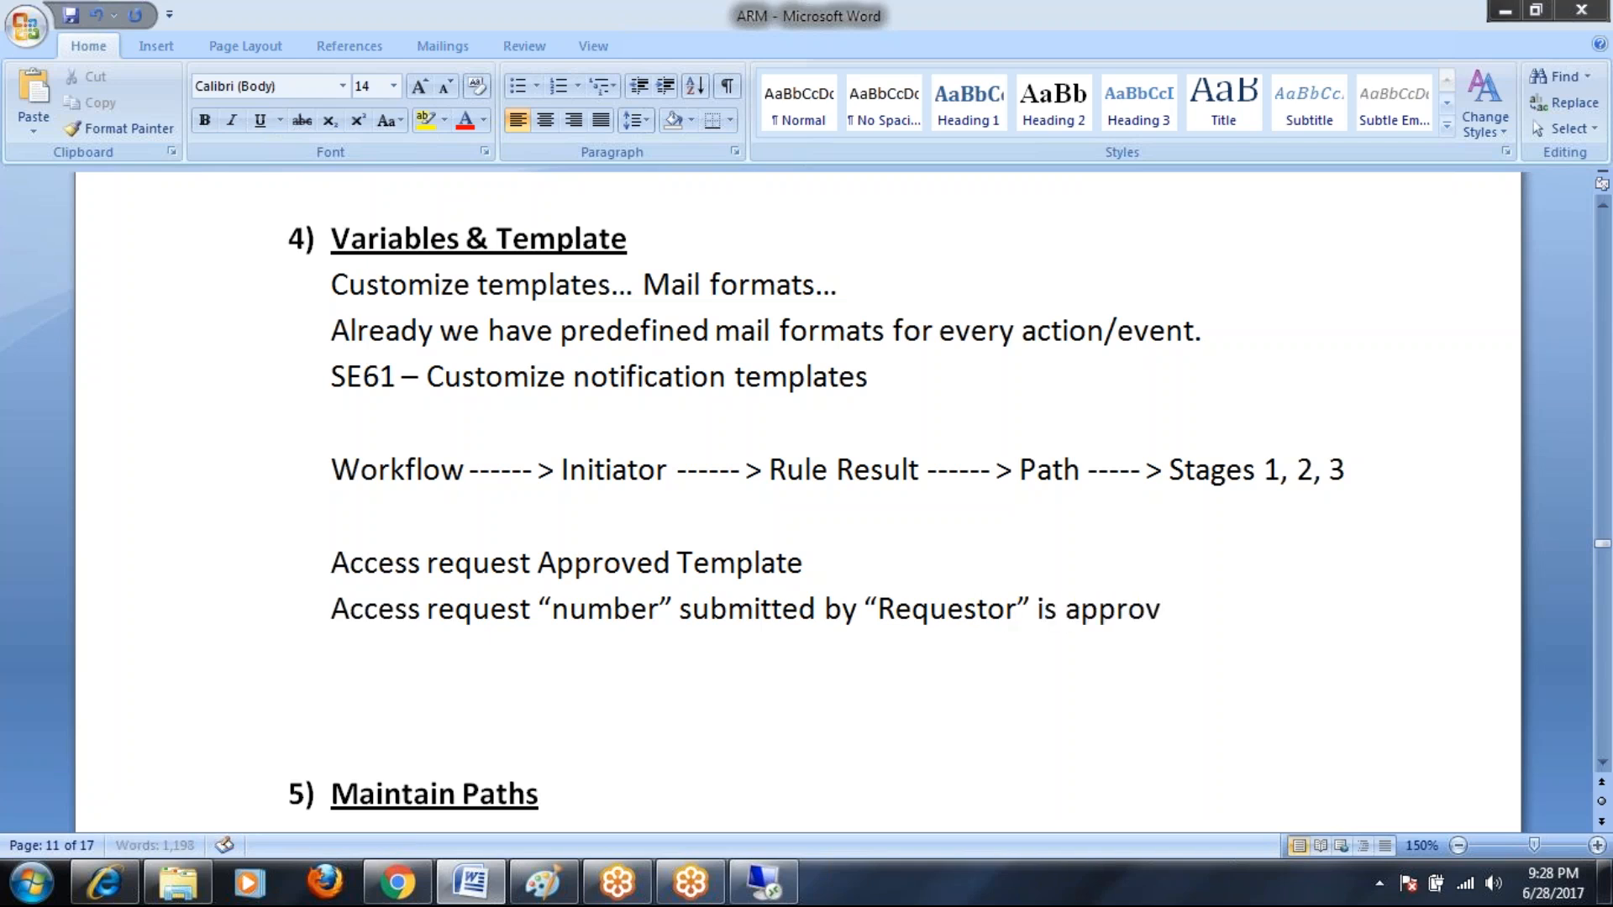
text(ed in Manage)
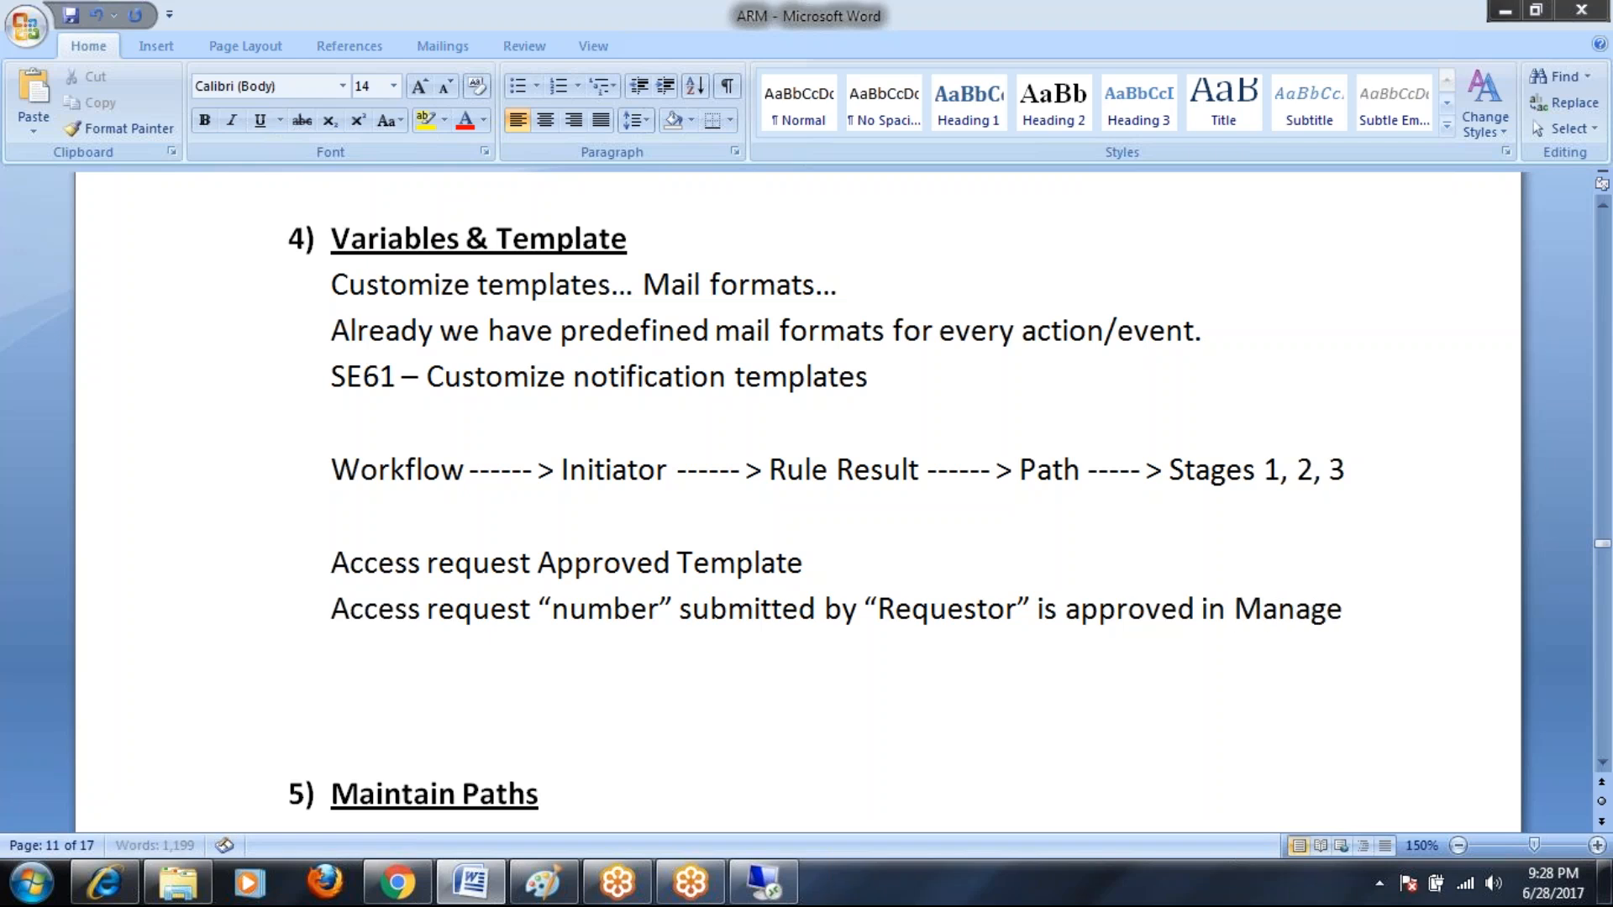
text(r stage an)
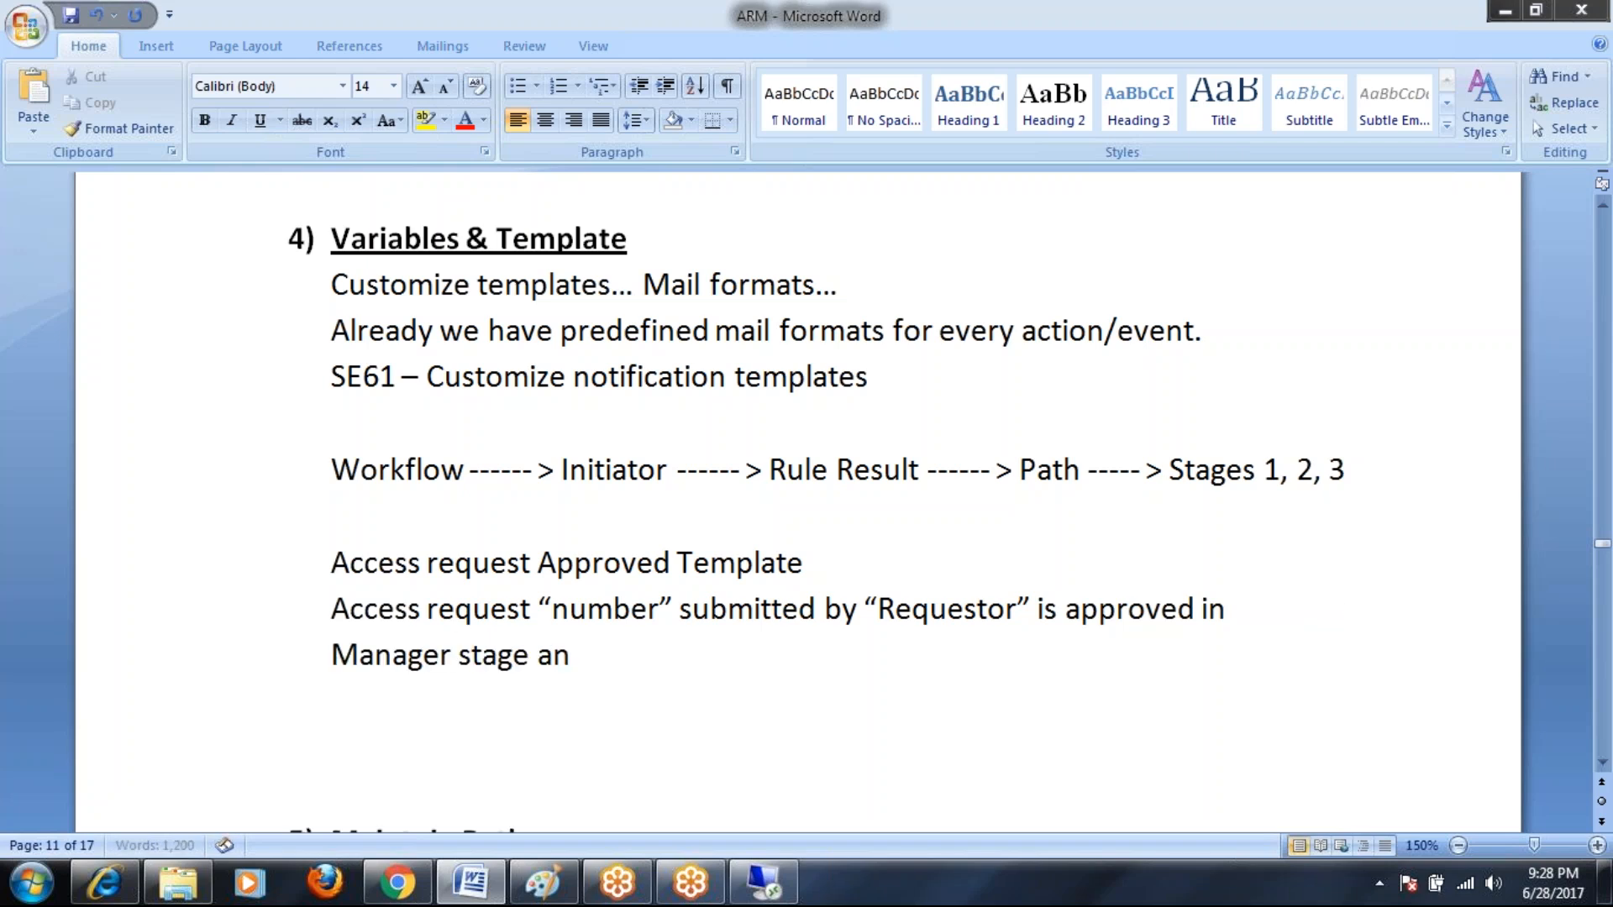
text(d now is pendin)
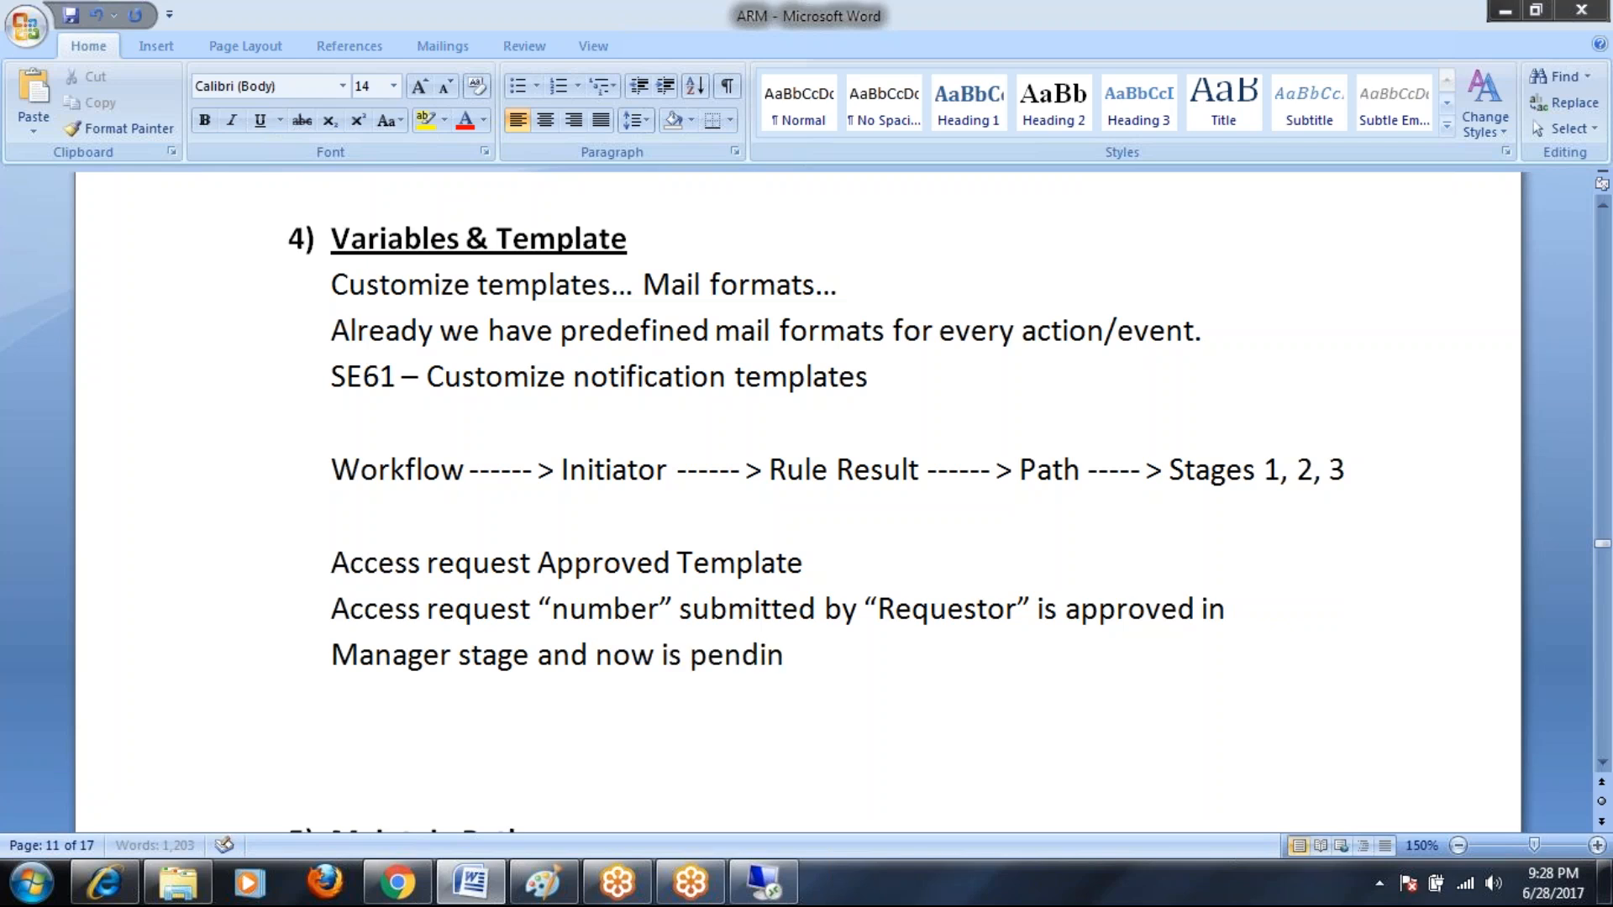
text(g in Role Owner Stage)
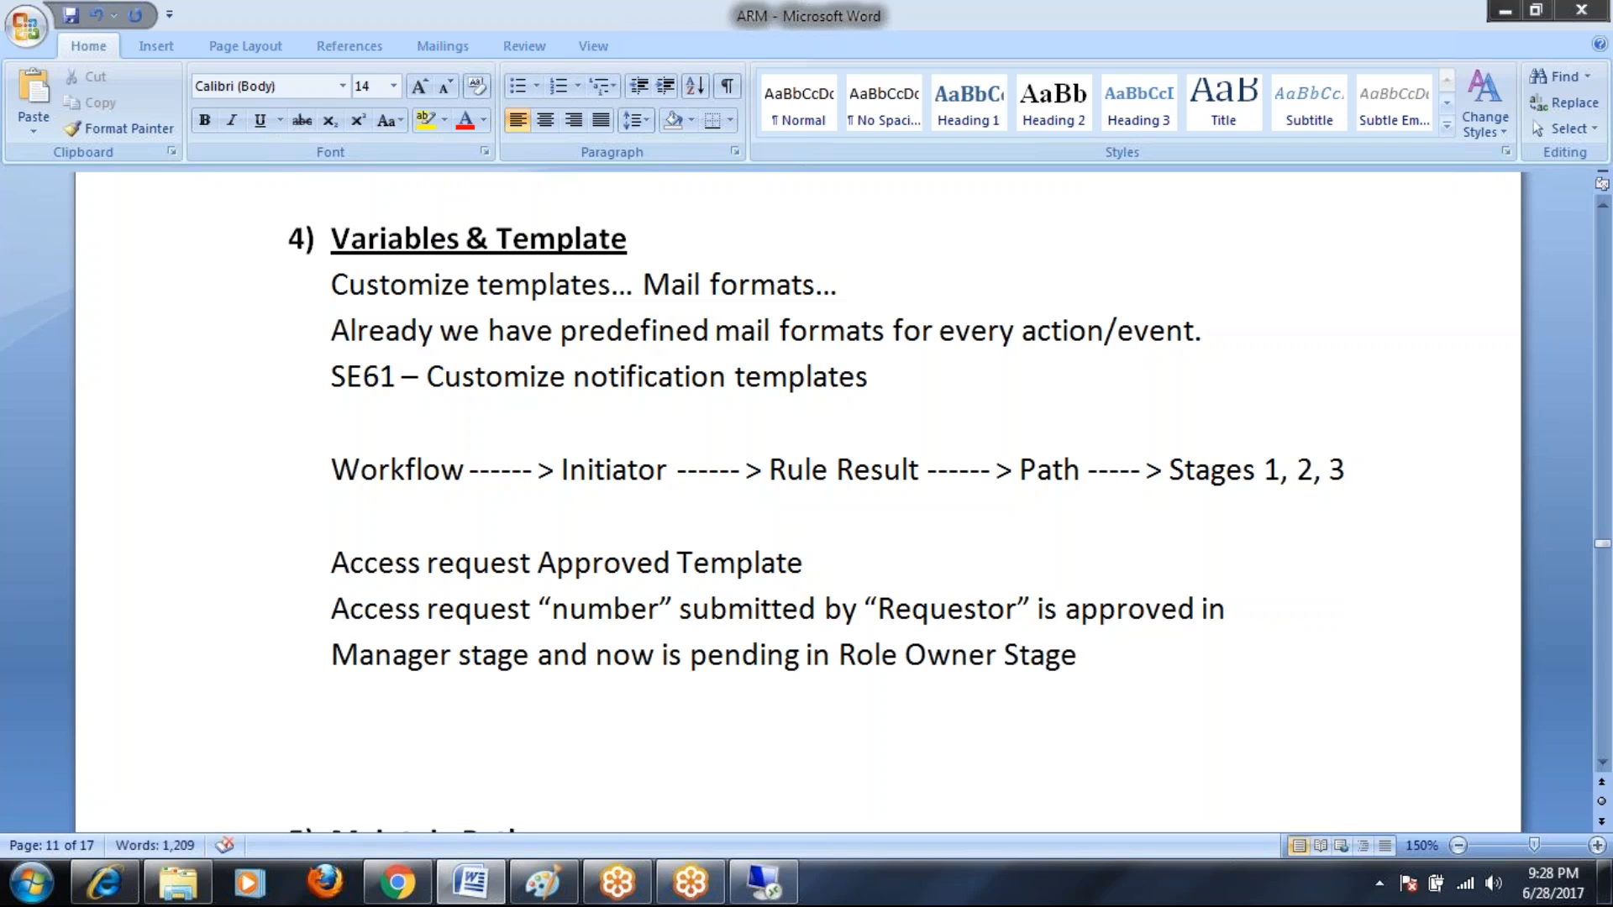
key(BackSpace)
Step: Highlight the whole sample message, followed by its number and Requestor placeholders
drag(333, 606, 1088, 648)
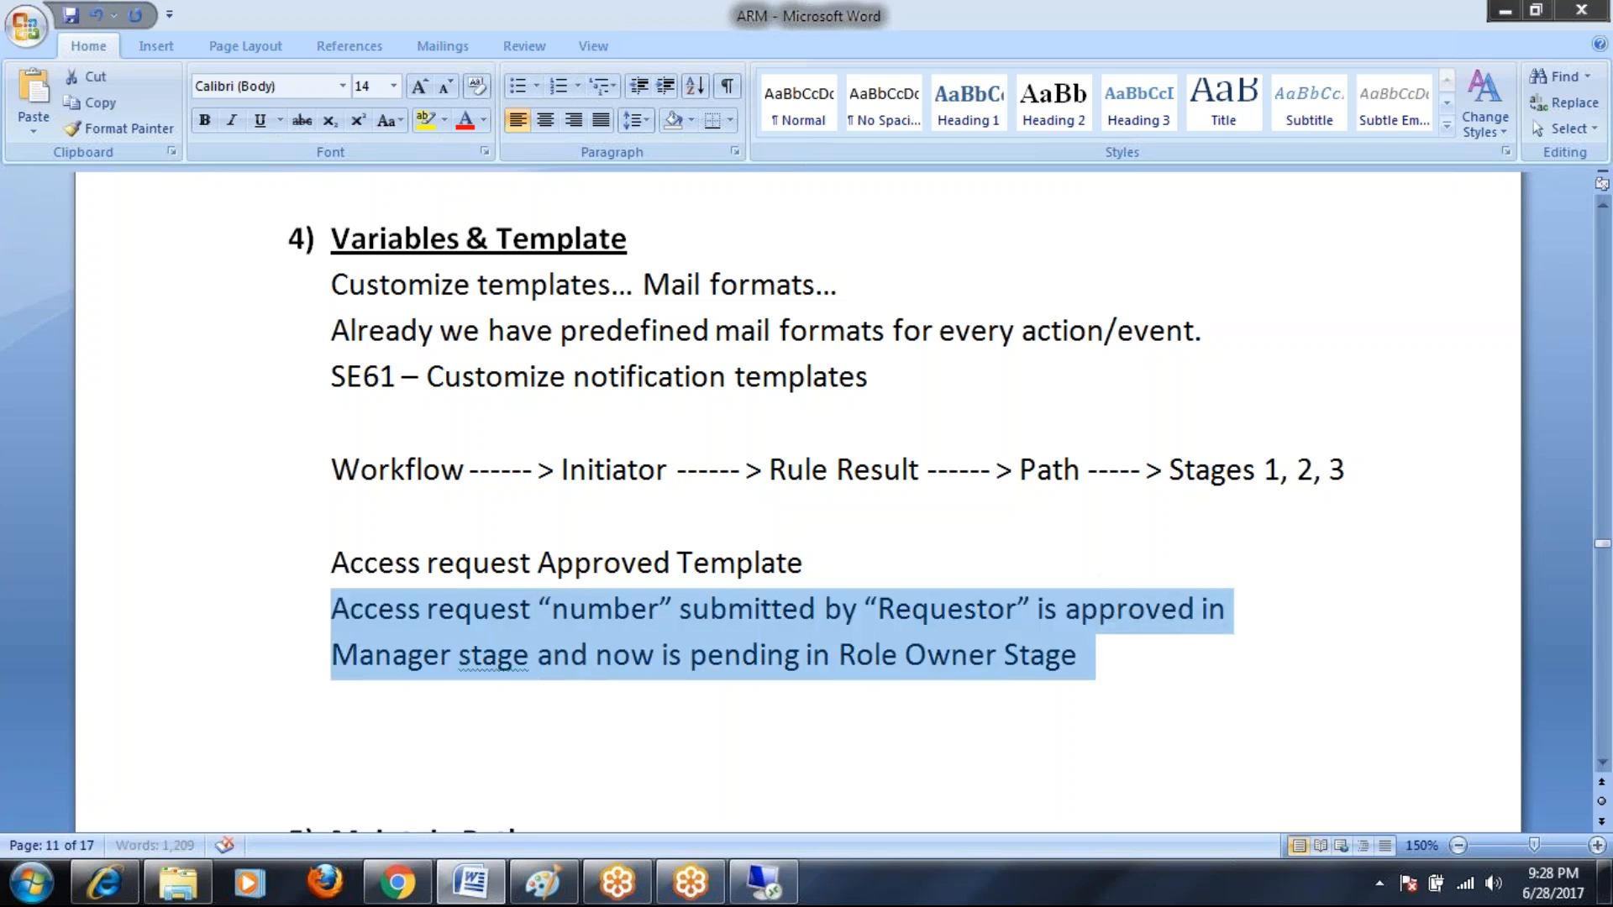
click(557, 611)
drag(554, 612, 652, 618)
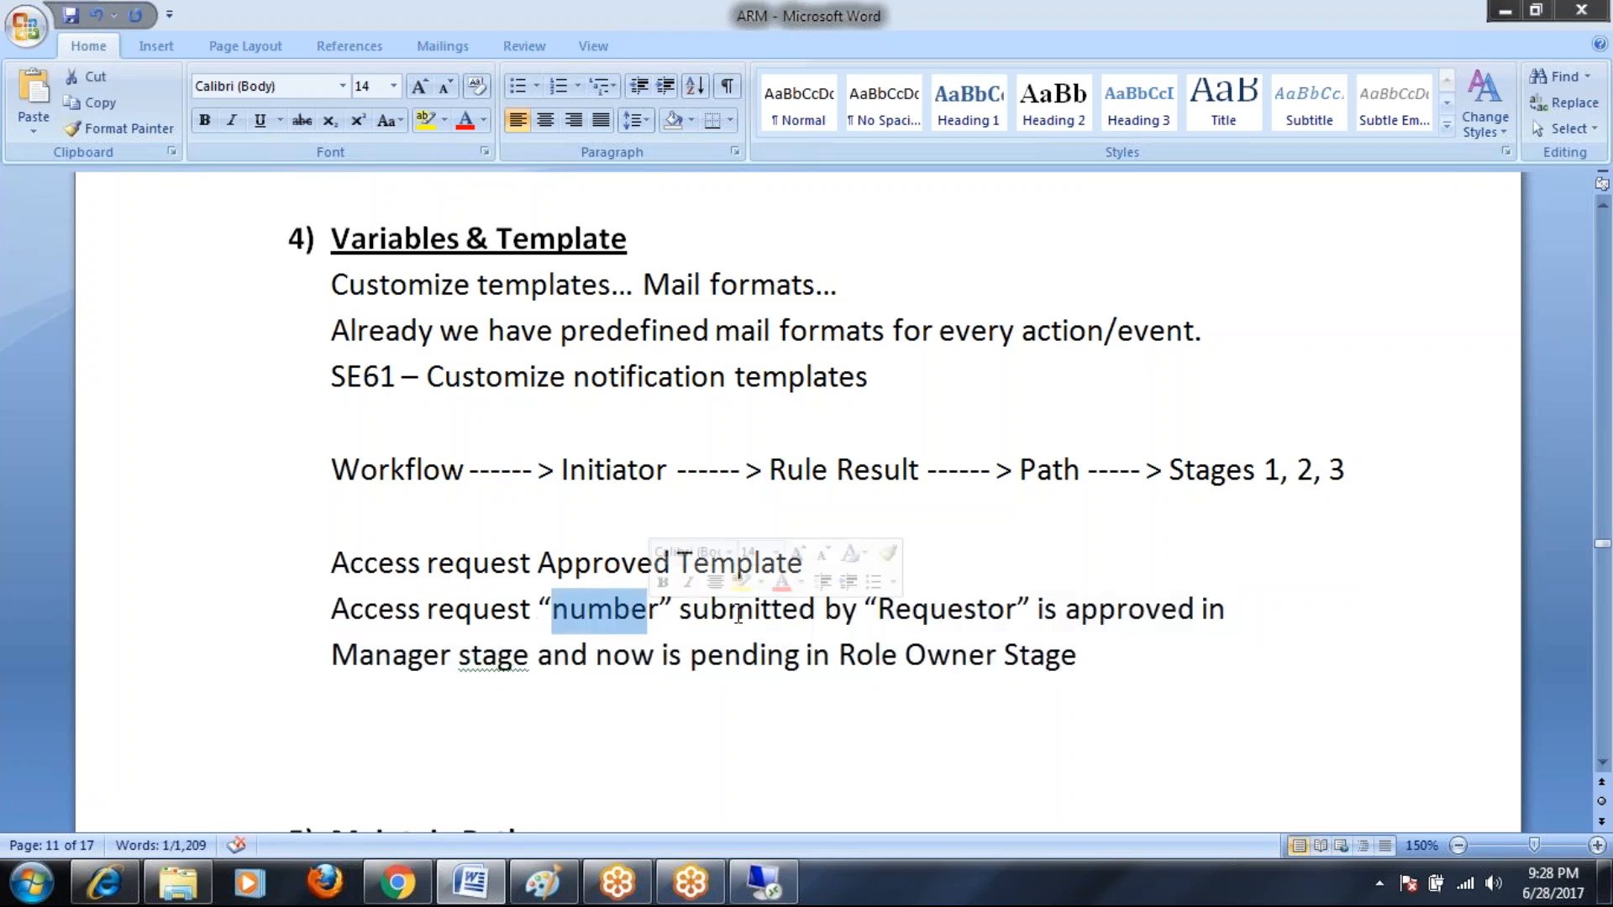
drag(879, 612, 1016, 607)
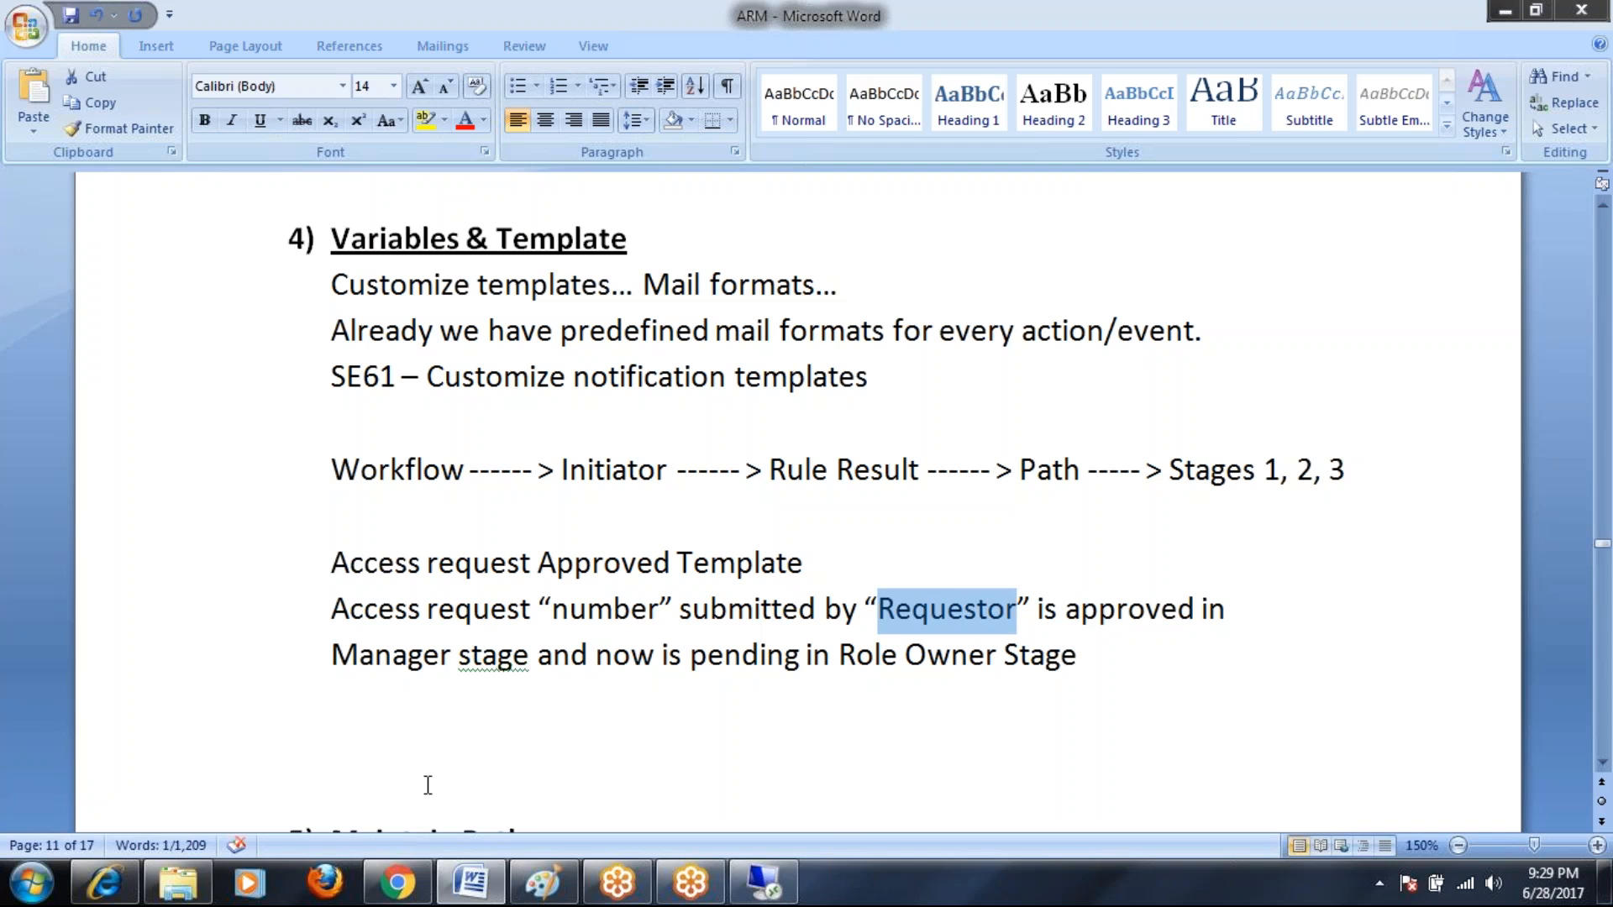
Step: Capitalize the flagged word "stage" after Manager in the sample message
right_click(491, 666)
click(619, 471)
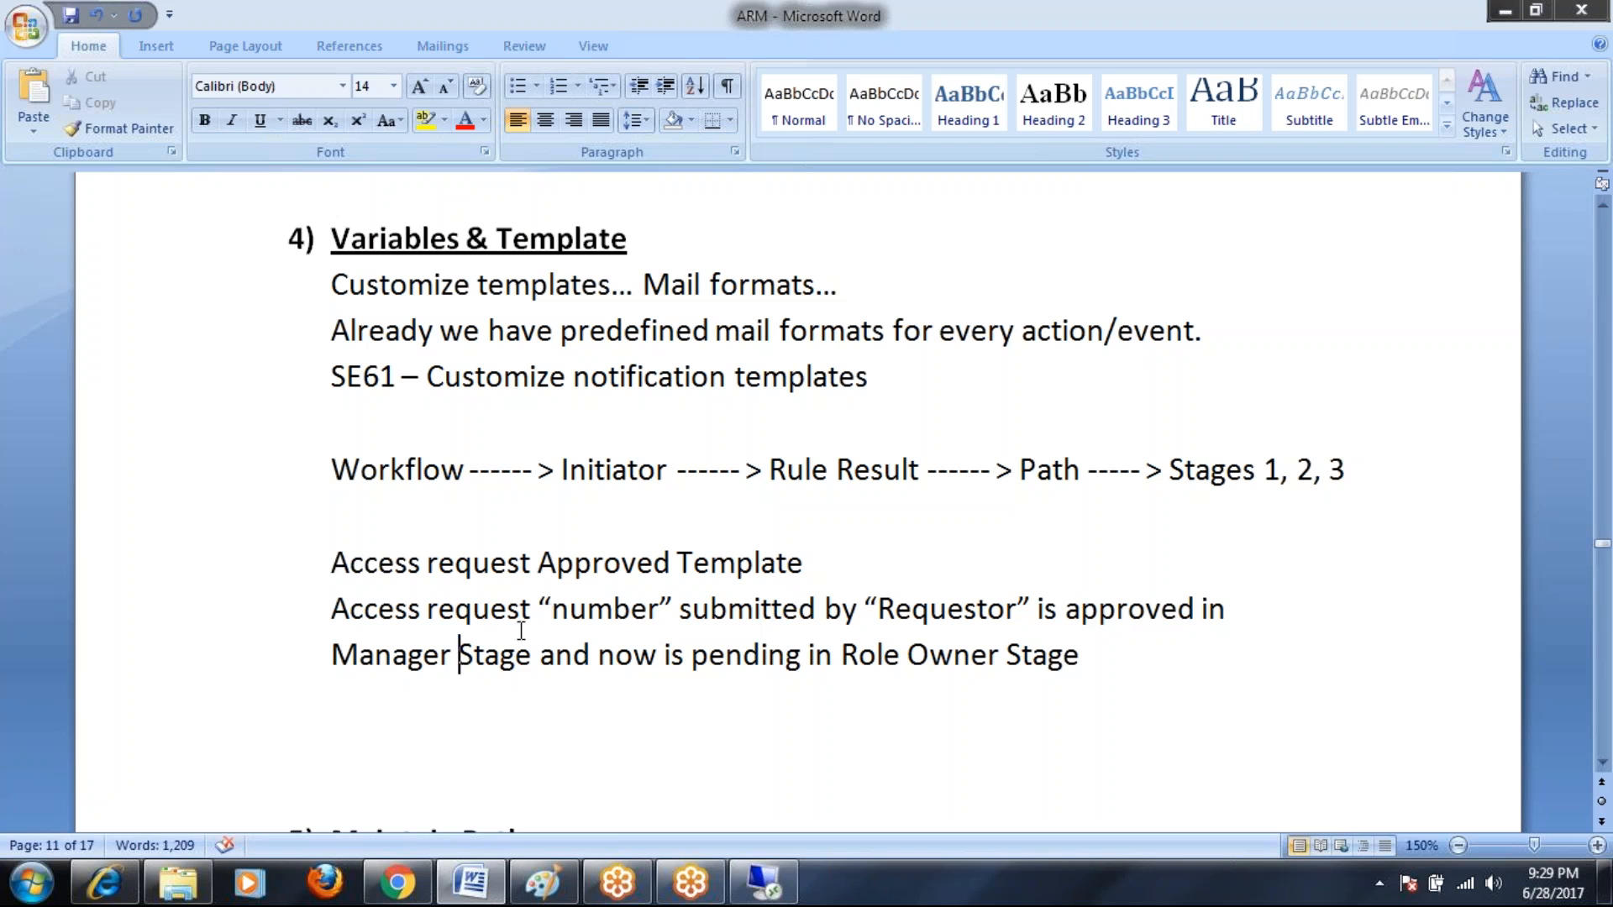
Step: Highlight the fixed words "Access request" and the variable parts number and Requestor in the sample message
drag(337, 611, 472, 610)
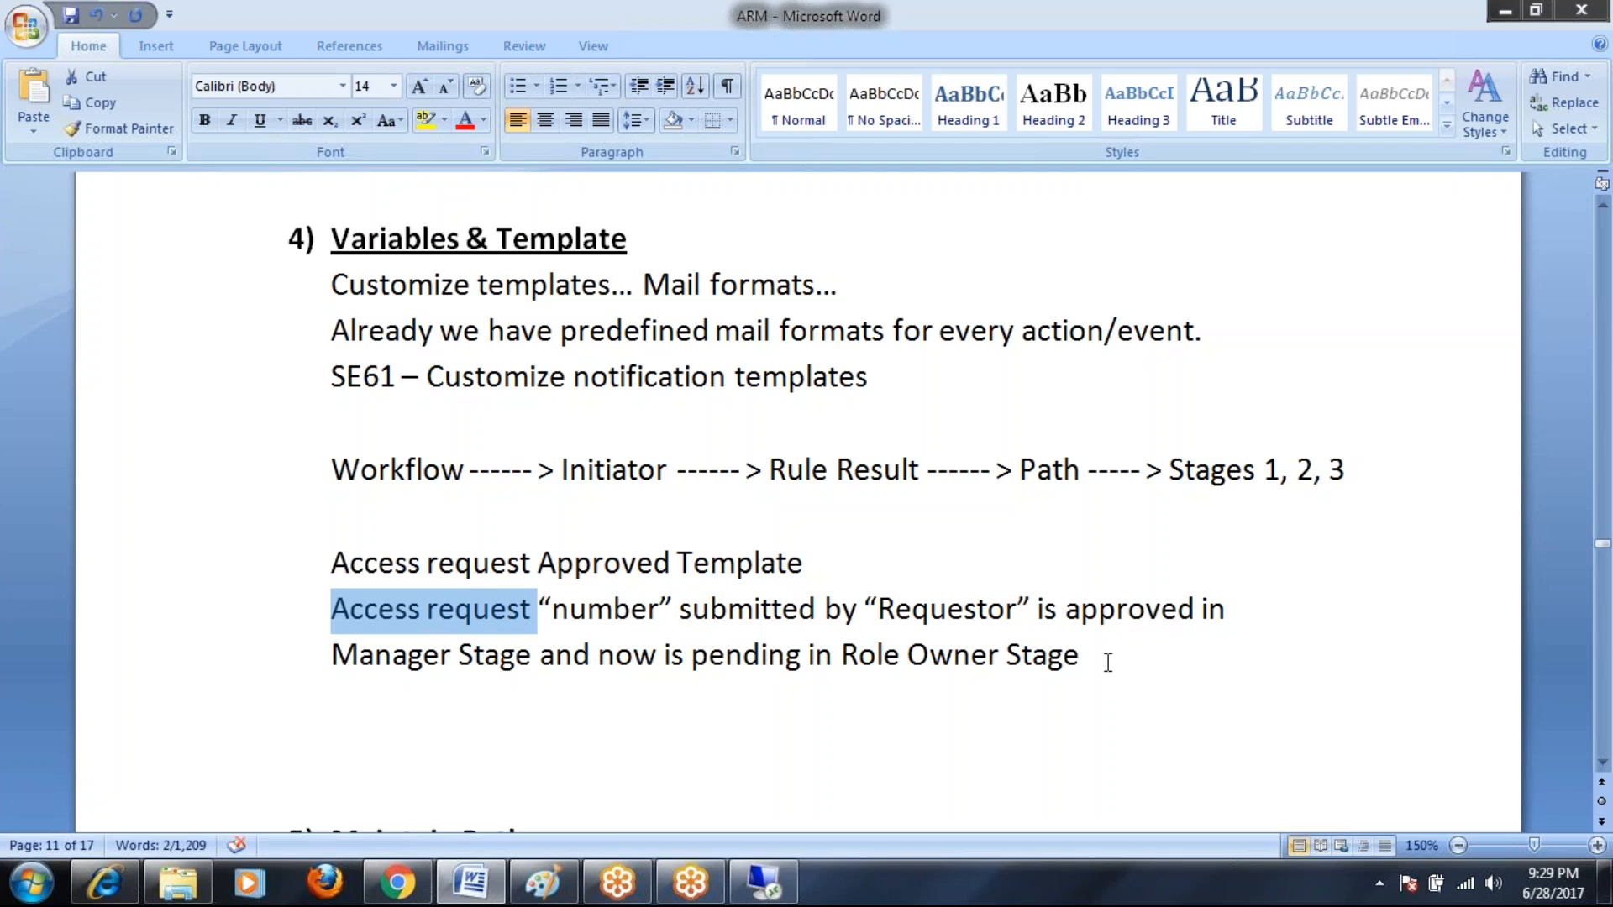
click(1082, 662)
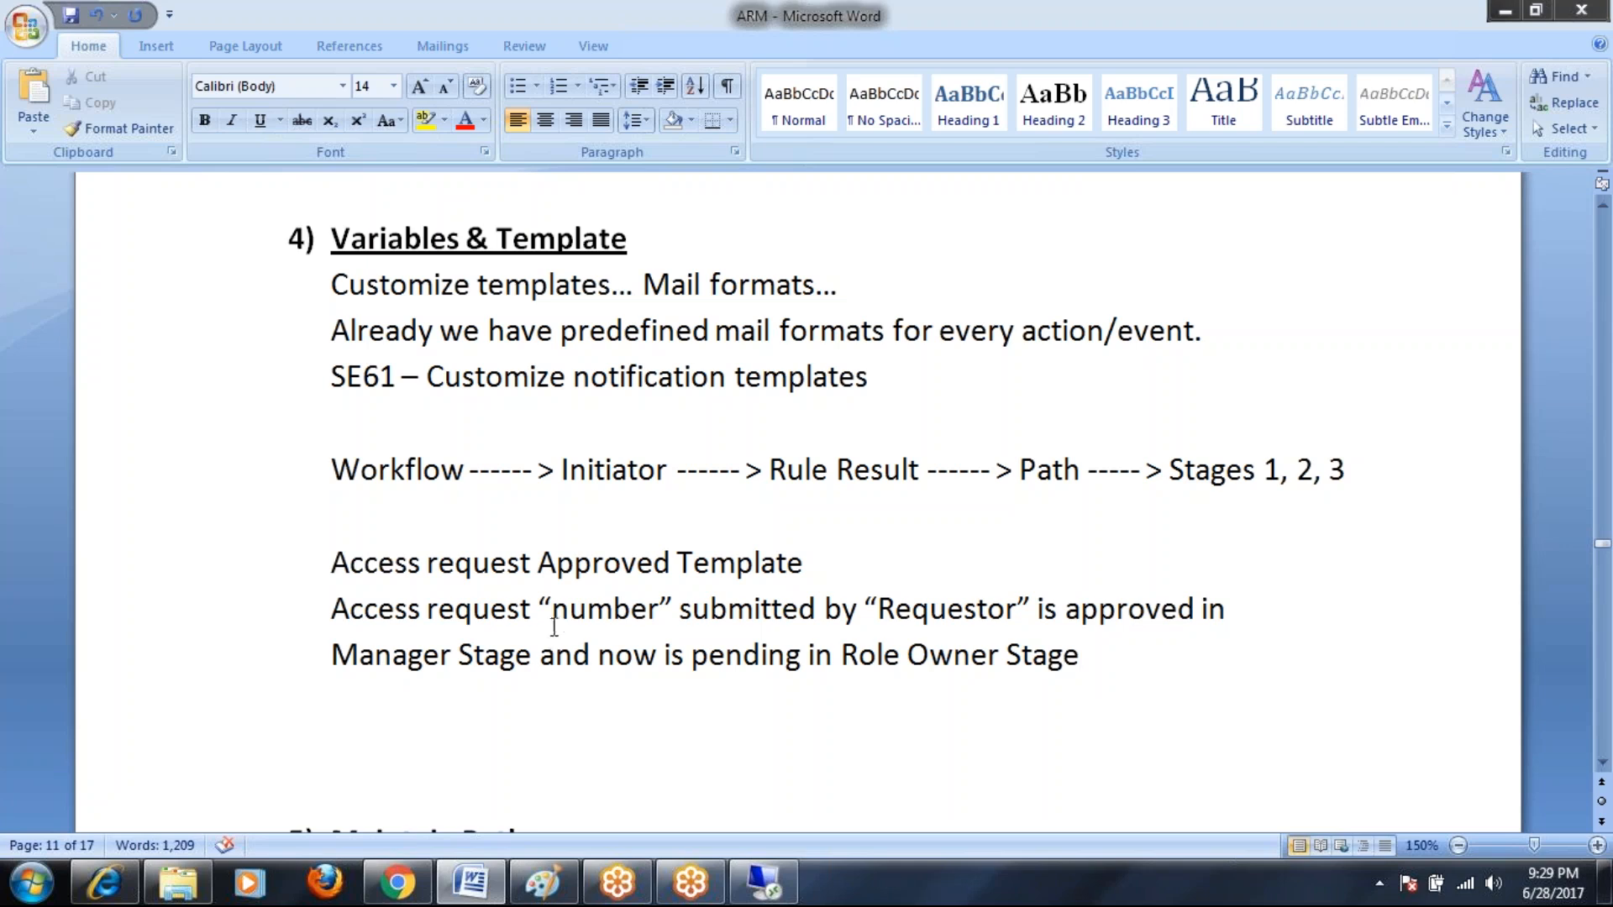
drag(552, 611, 653, 613)
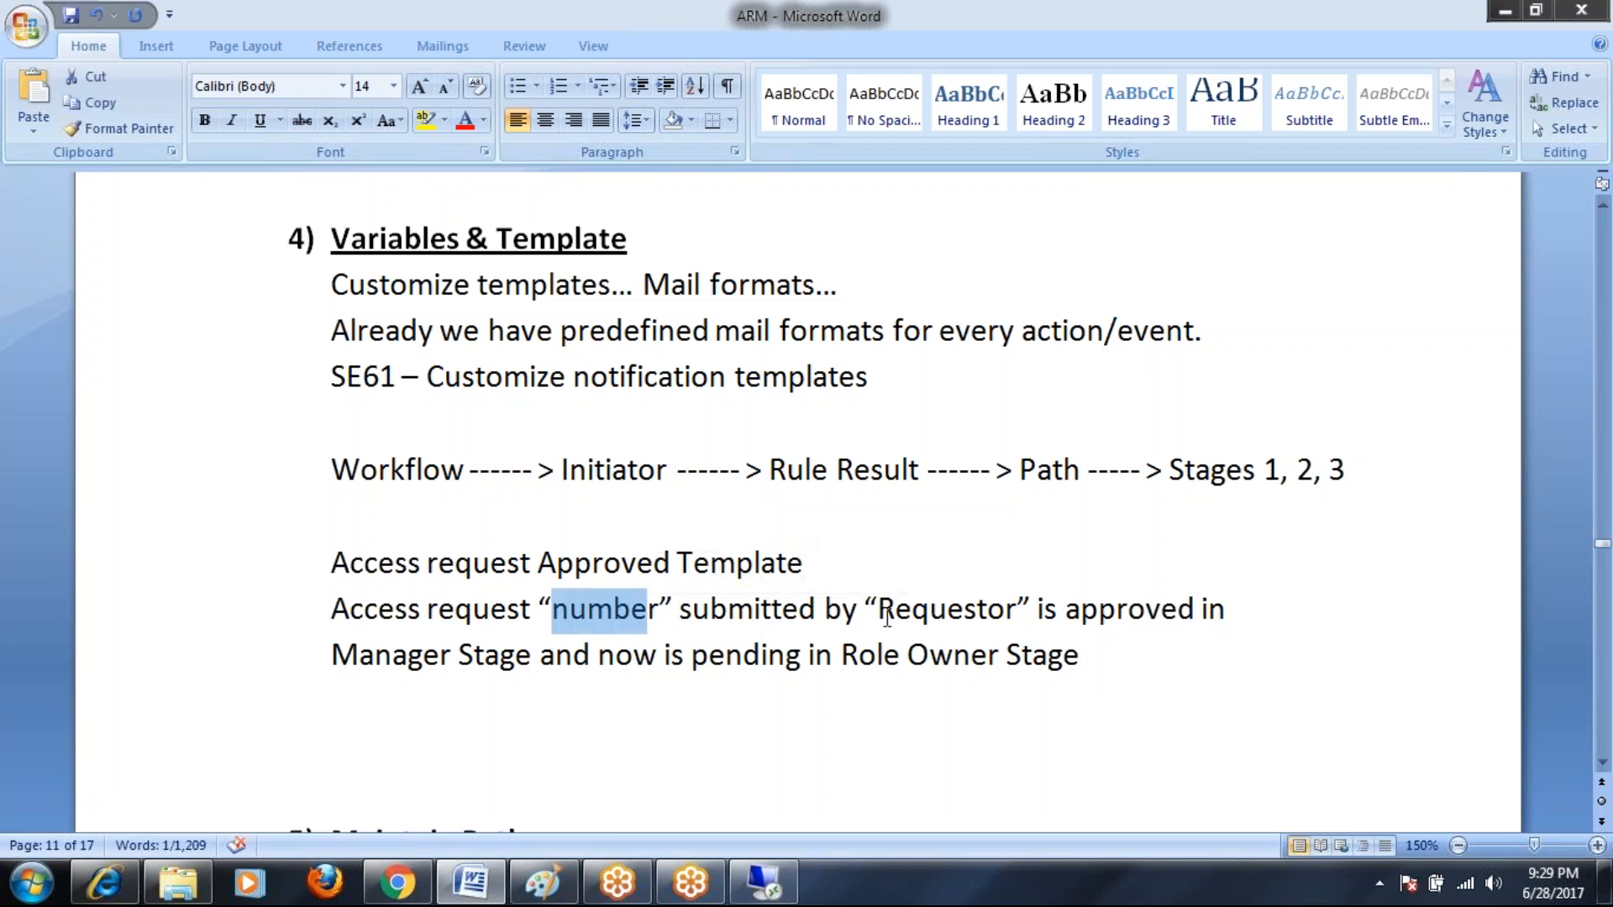
drag(877, 611, 1003, 613)
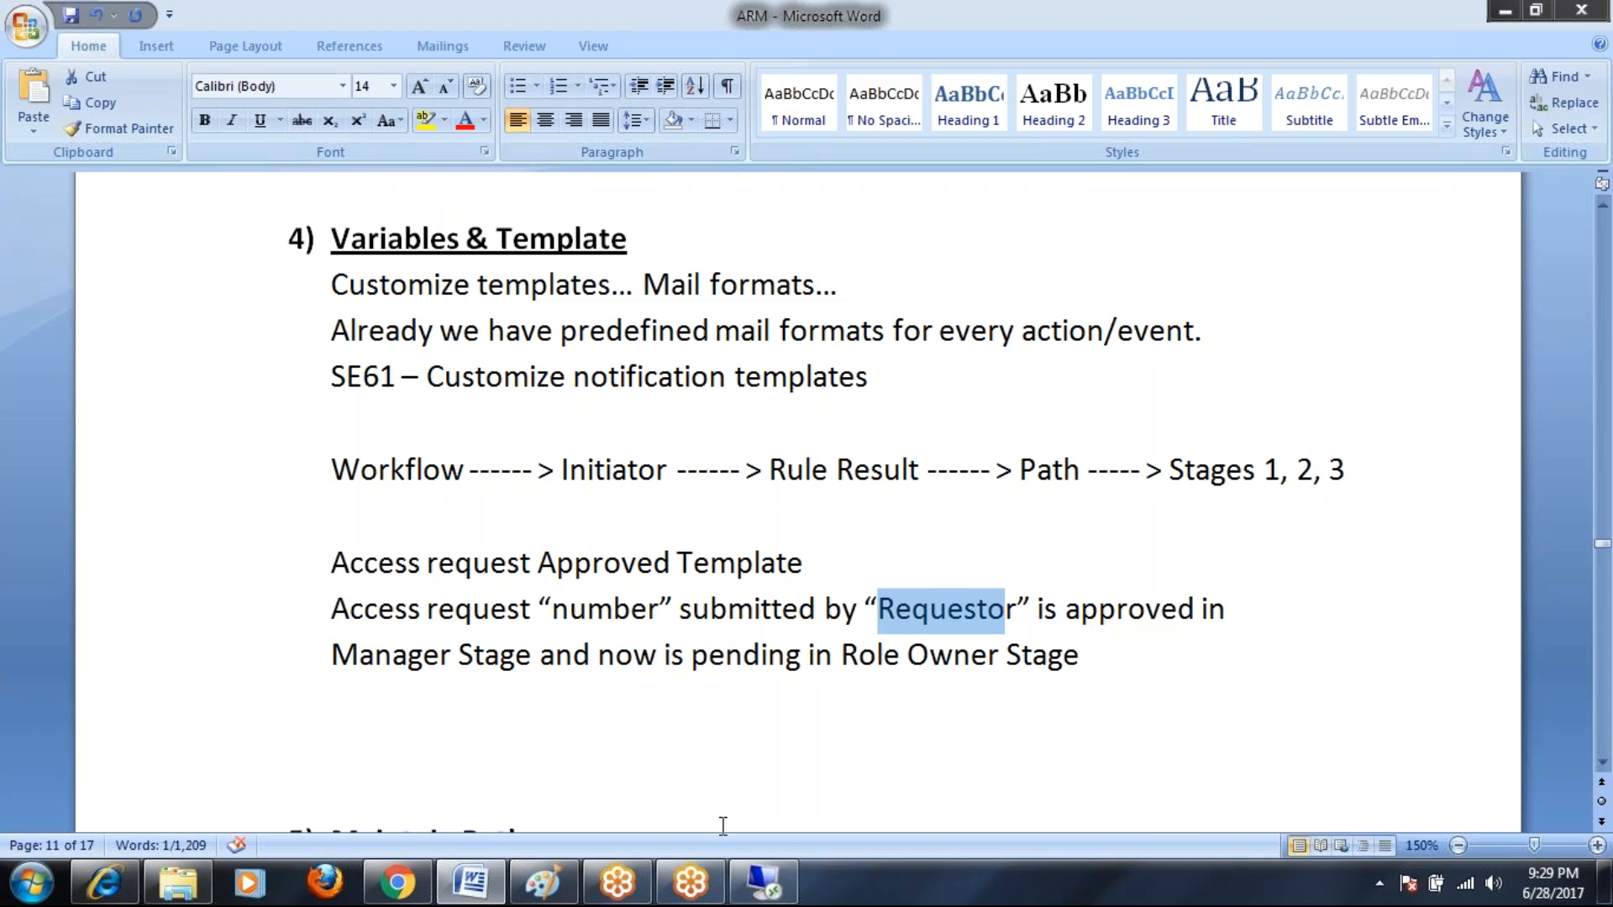
Step: Switch to the MSMP Workflow Configuration in the remote desktop session and select the GRAC_AR_APPROVED notification template
click(762, 886)
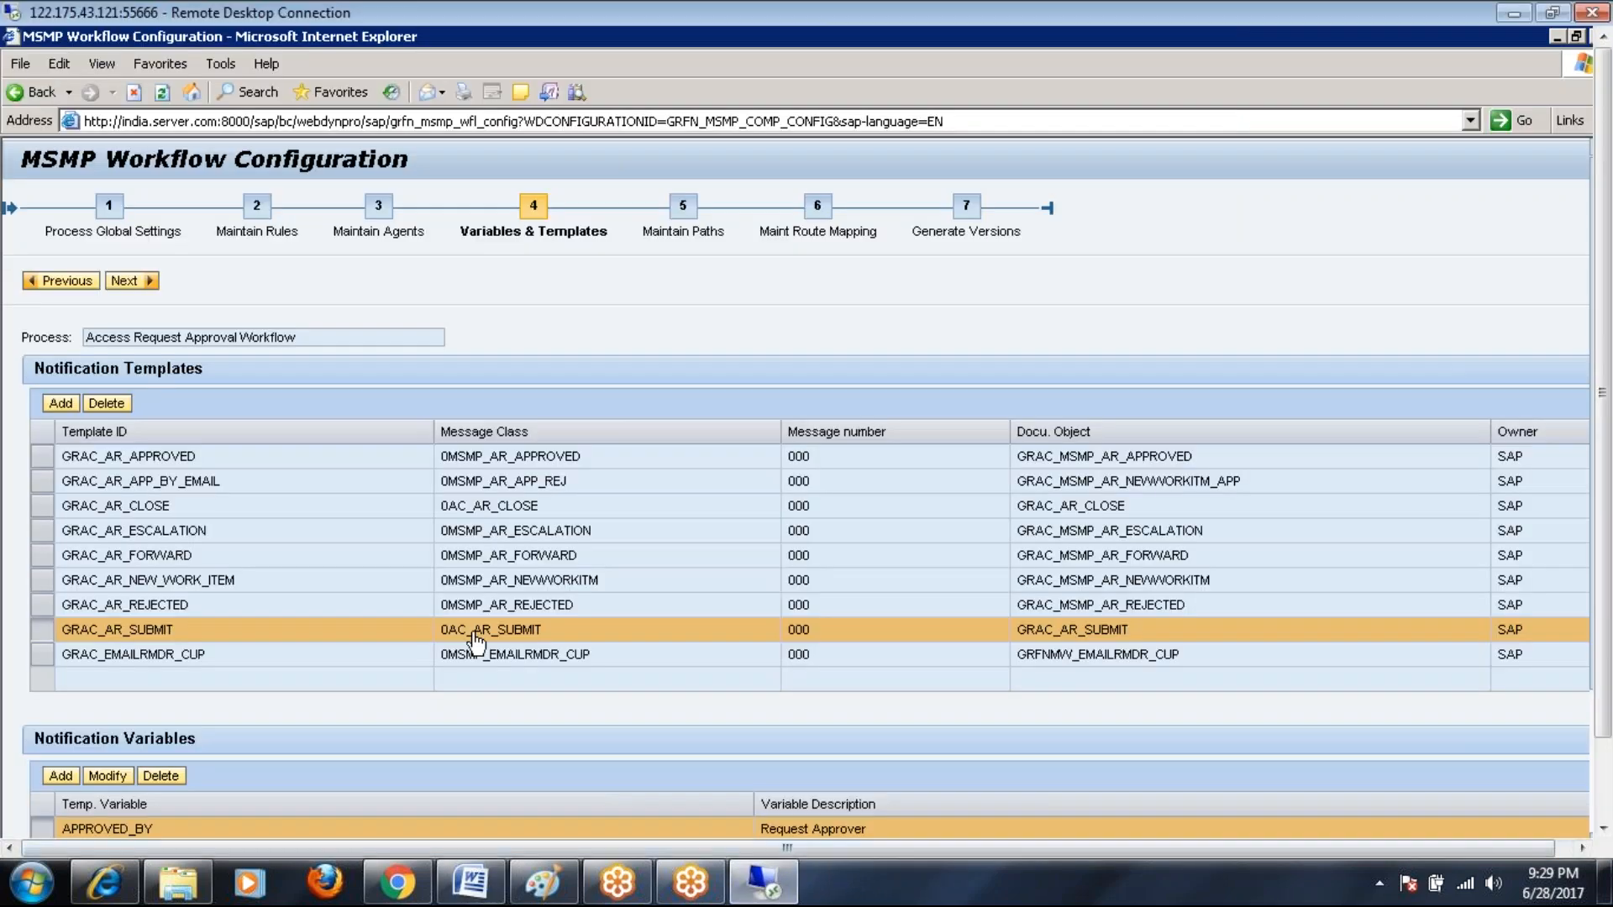
scroll(256, 659, down, 3)
scroll(252, 682, down, 1)
scroll(1600, 306, down, 2)
click(41, 368)
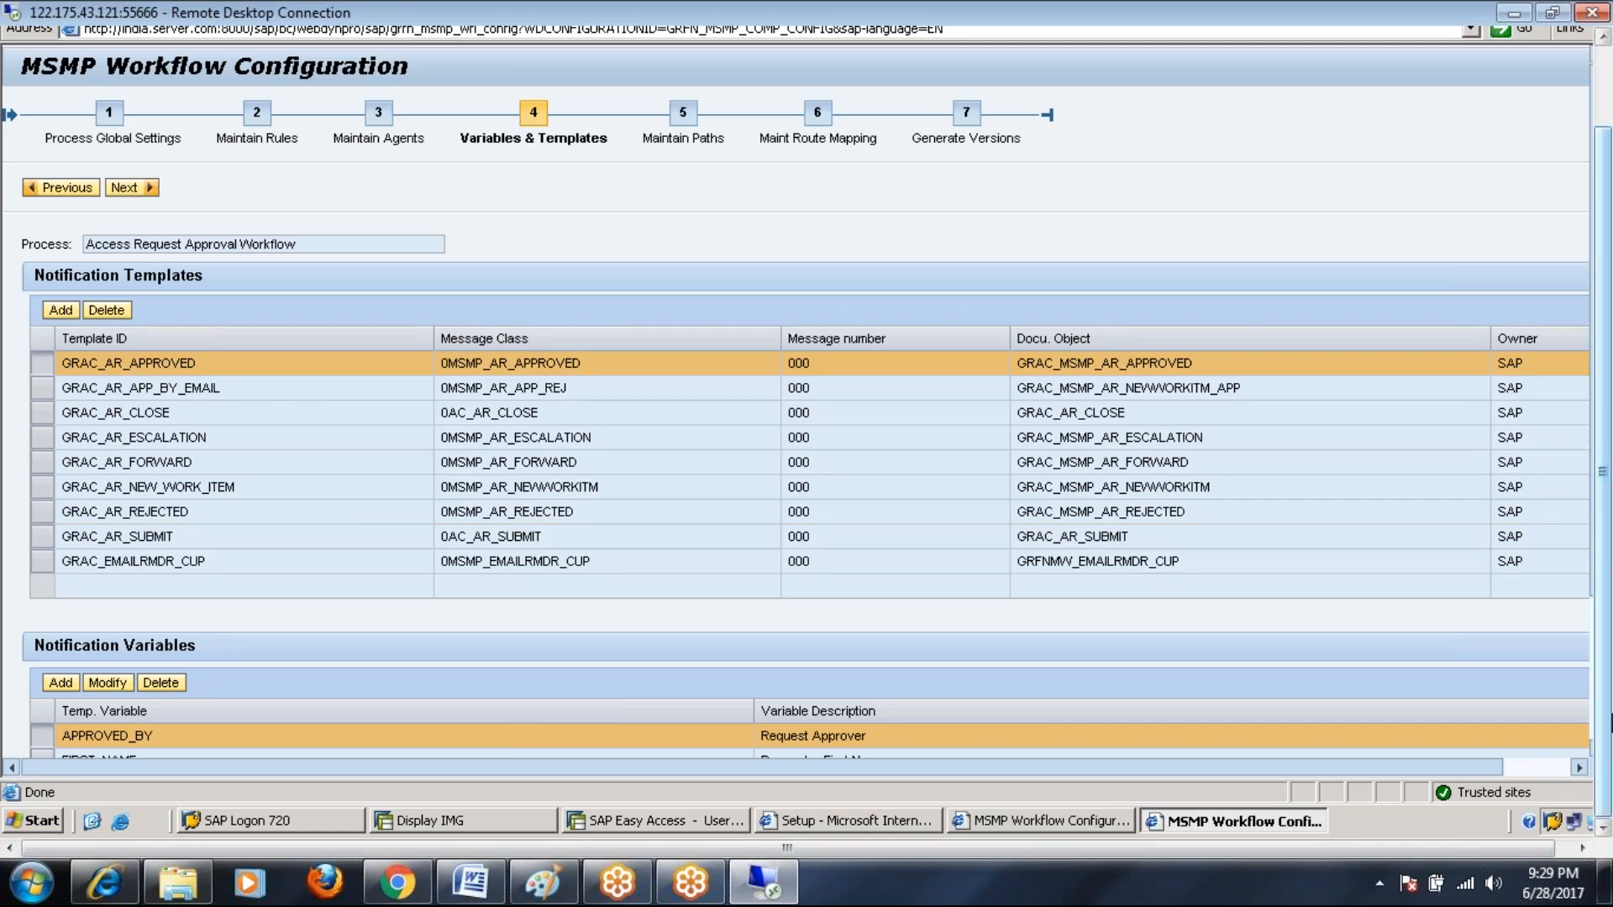
Step: Look through the Notification Variables list from APPROVED_BY down to USER_FIRST_NAME, selecting PATH along the way
click(1579, 767)
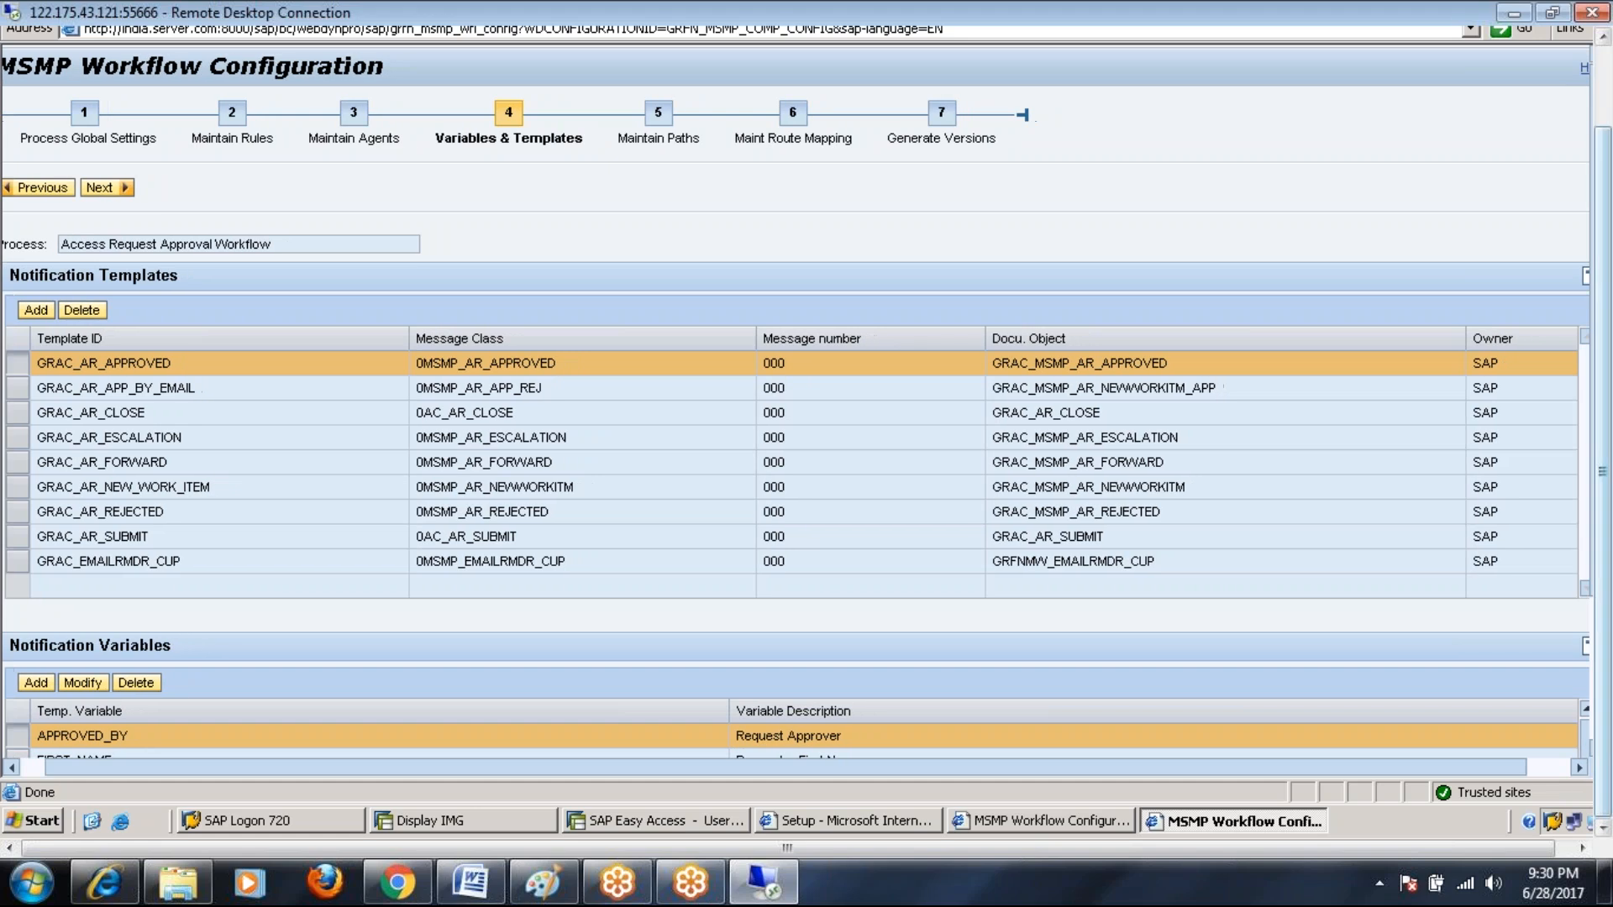
click(1579, 767)
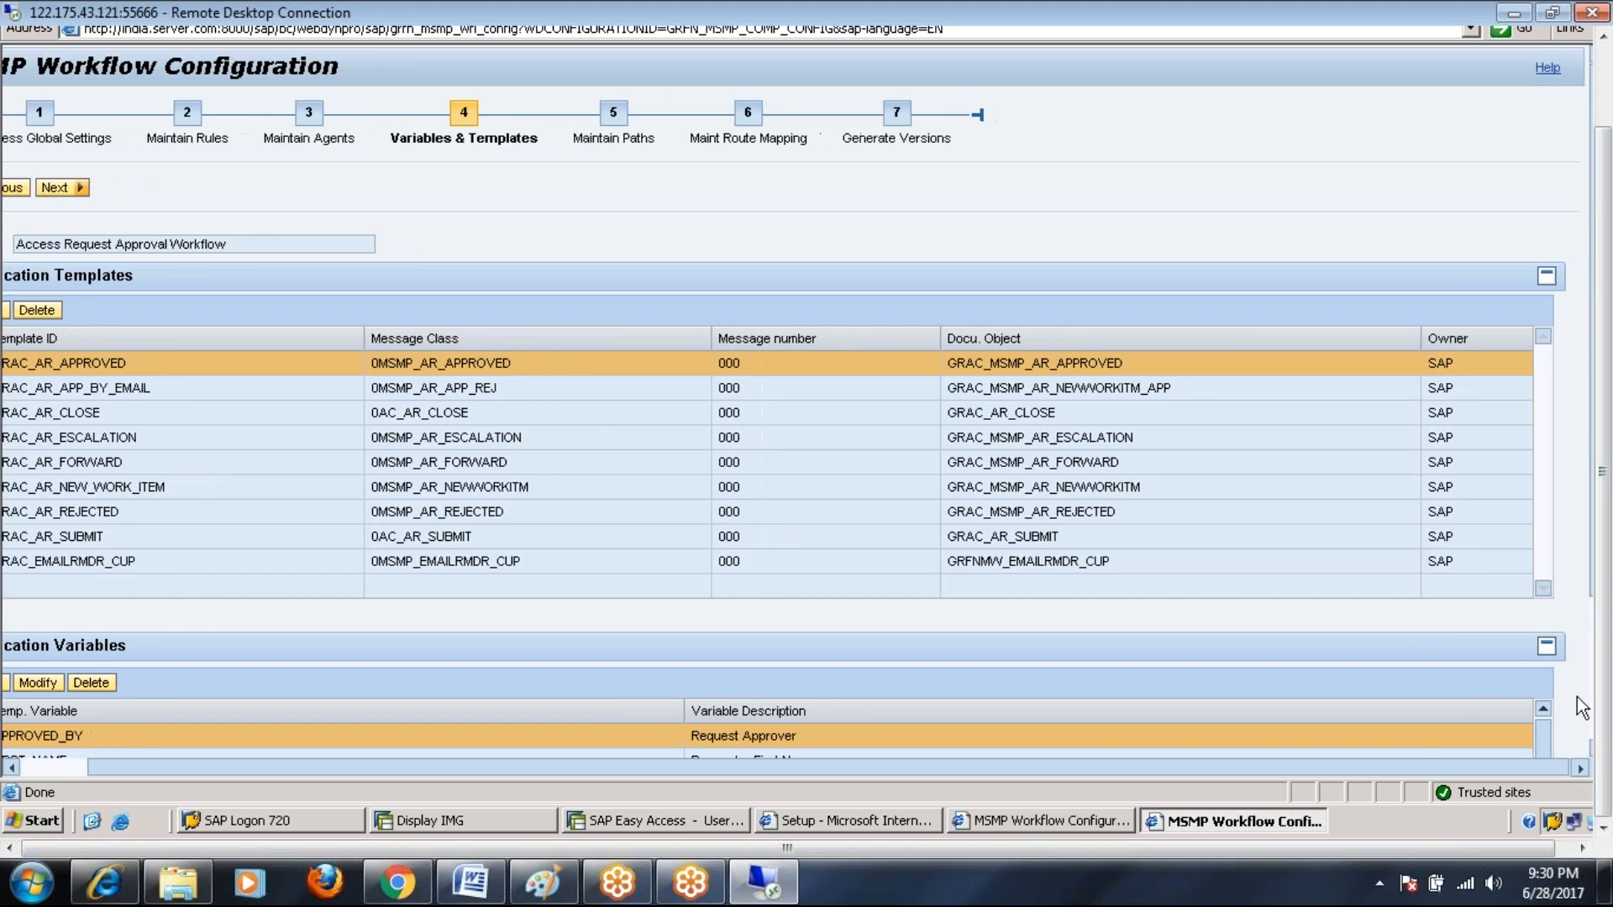
scroll(1583, 708, down, 3)
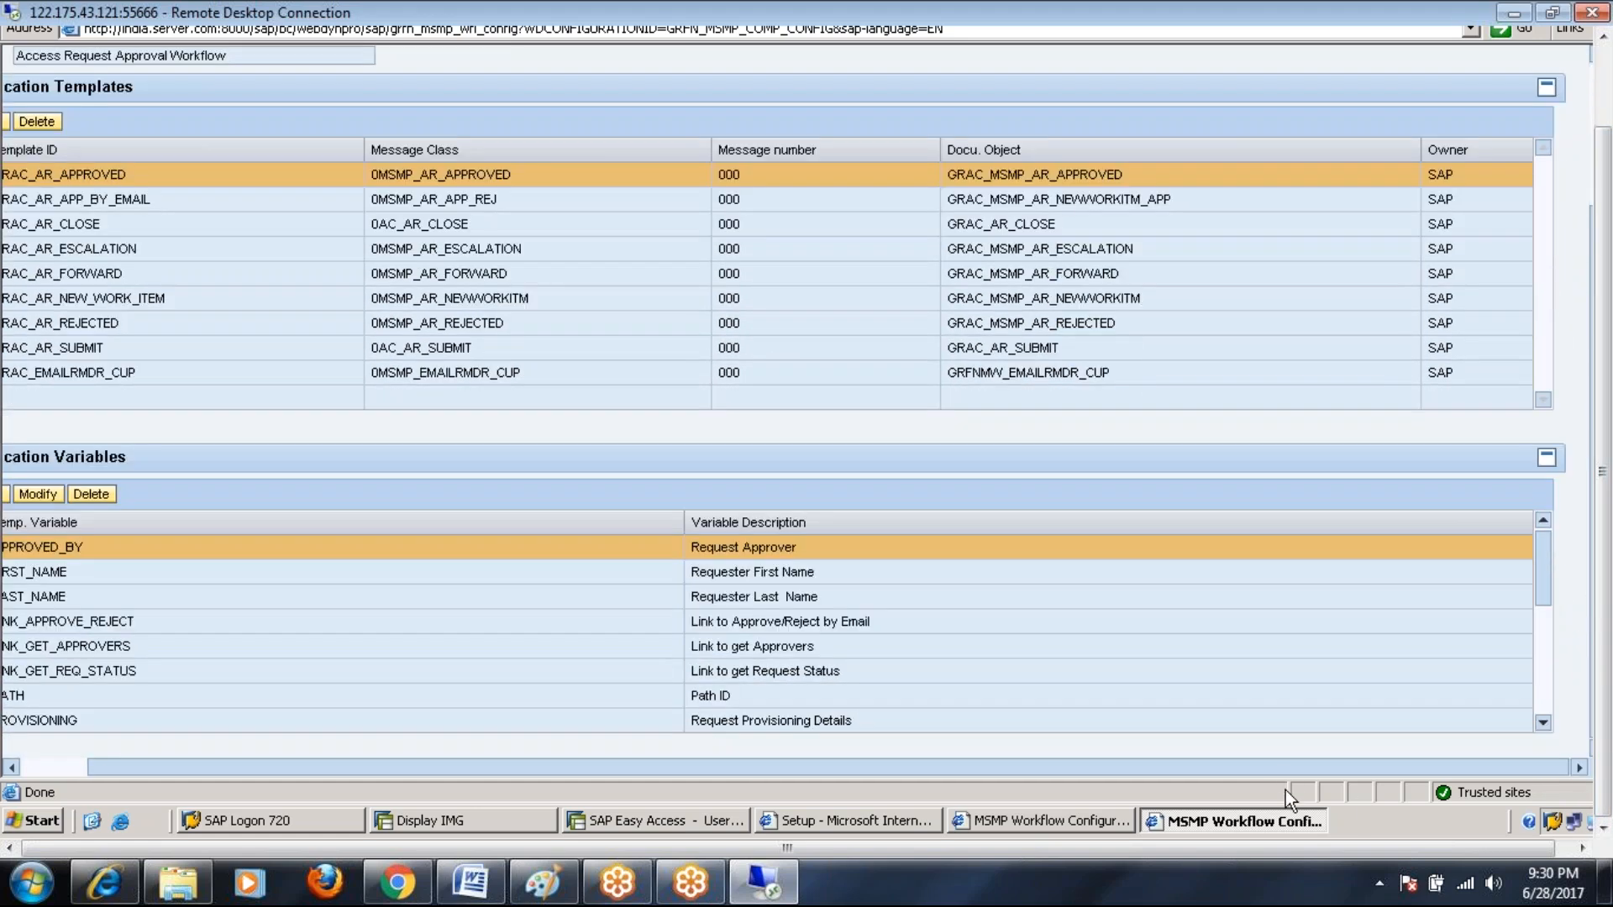
drag(1008, 771, 668, 773)
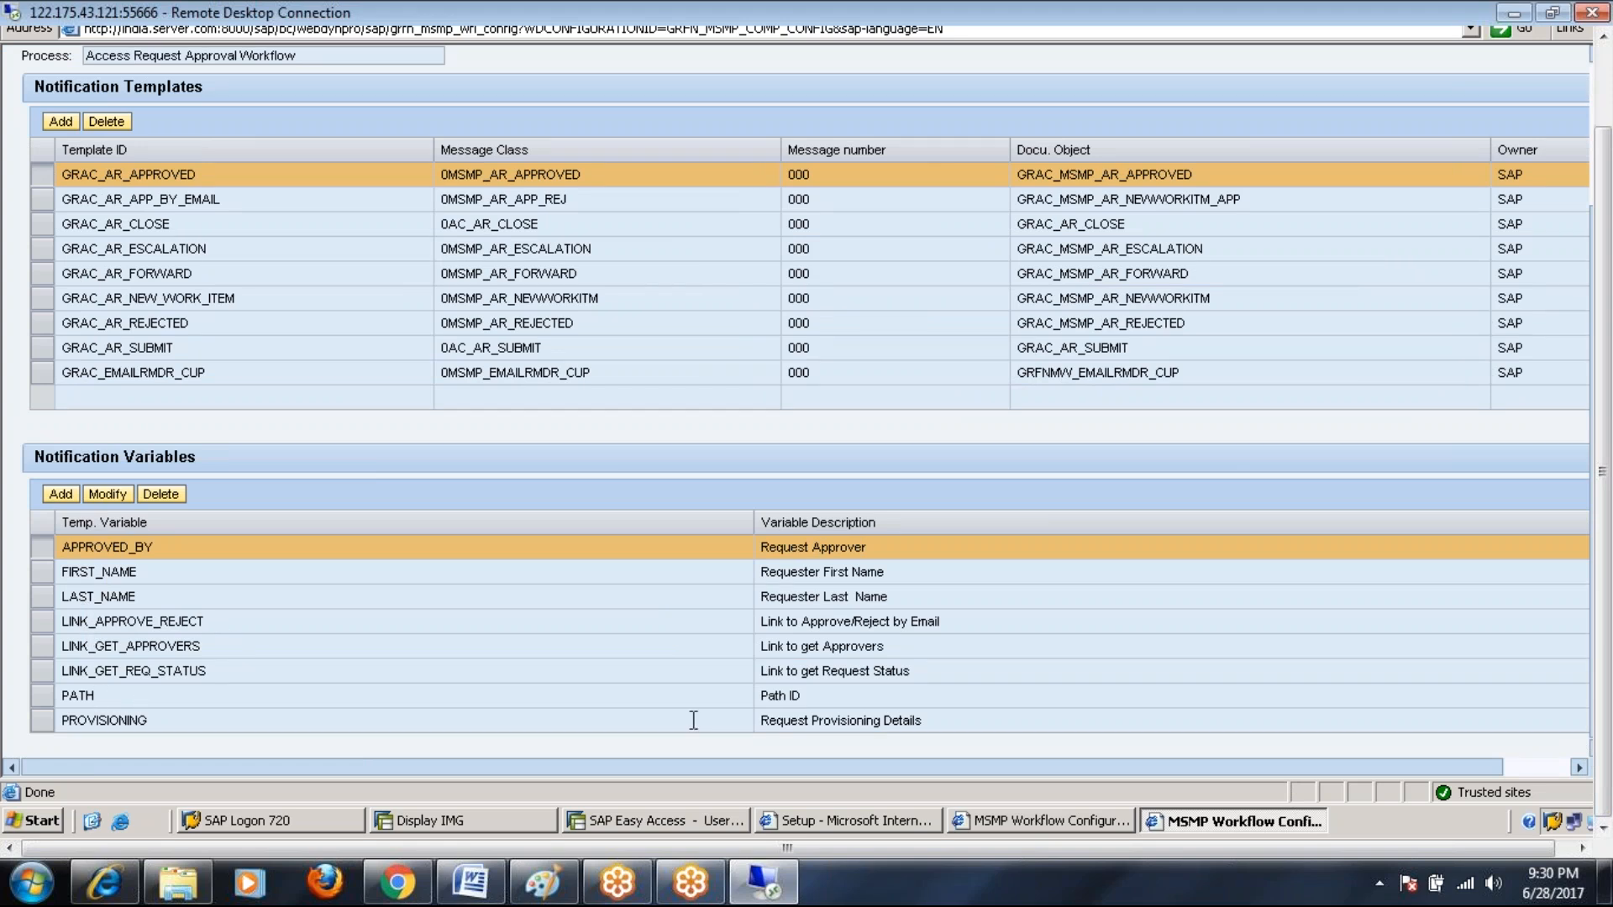
click(819, 695)
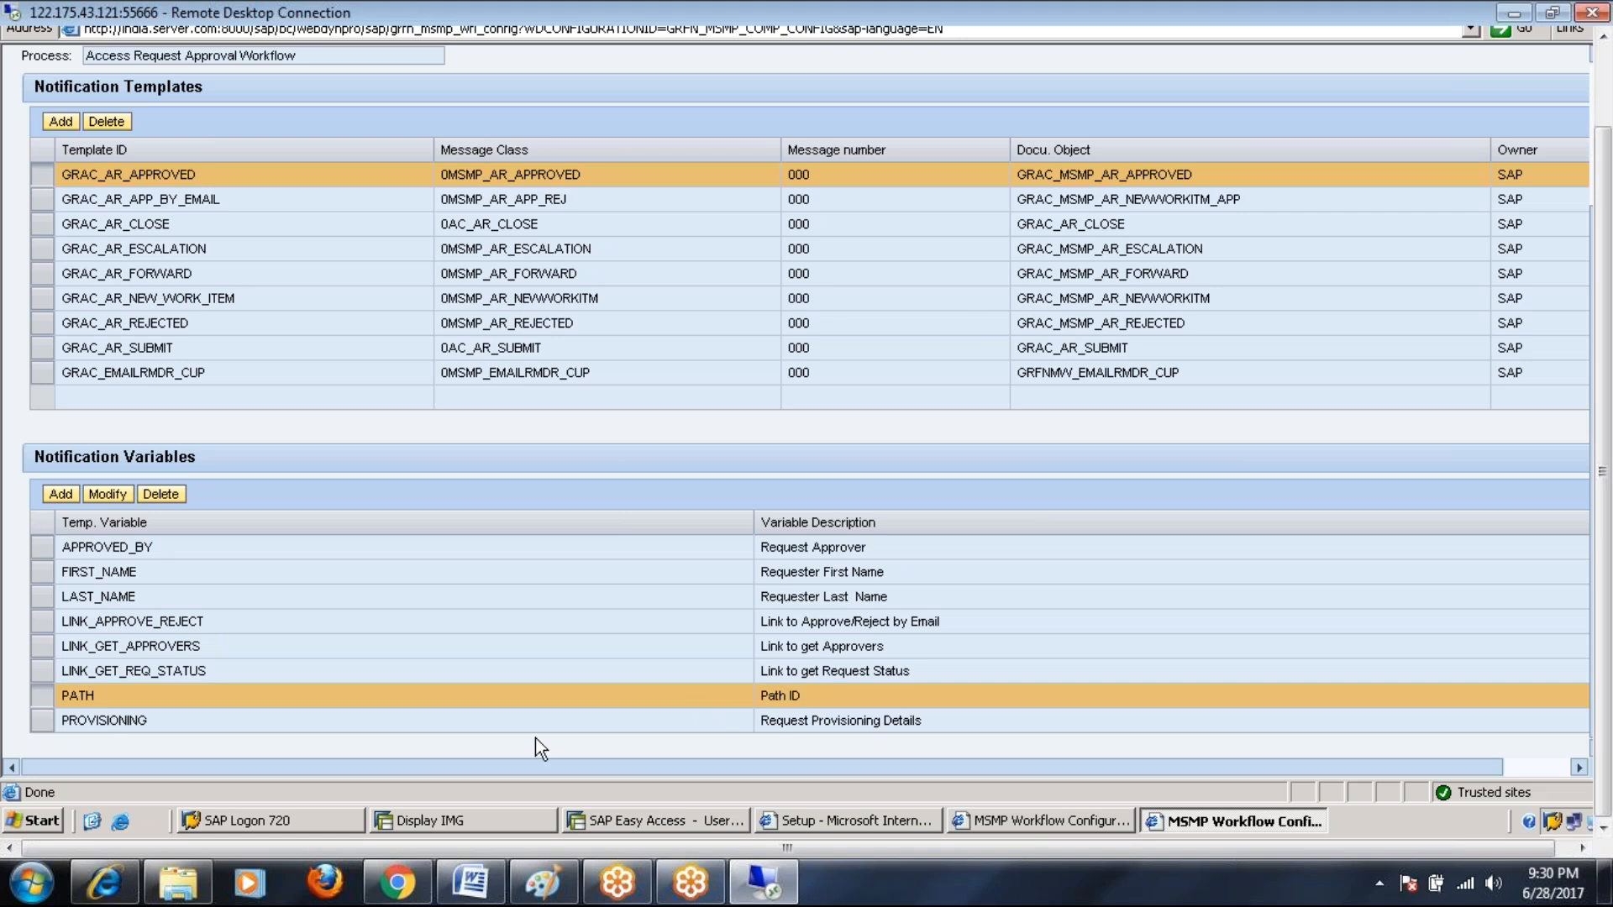
drag(1487, 768, 1303, 795)
click(1549, 662)
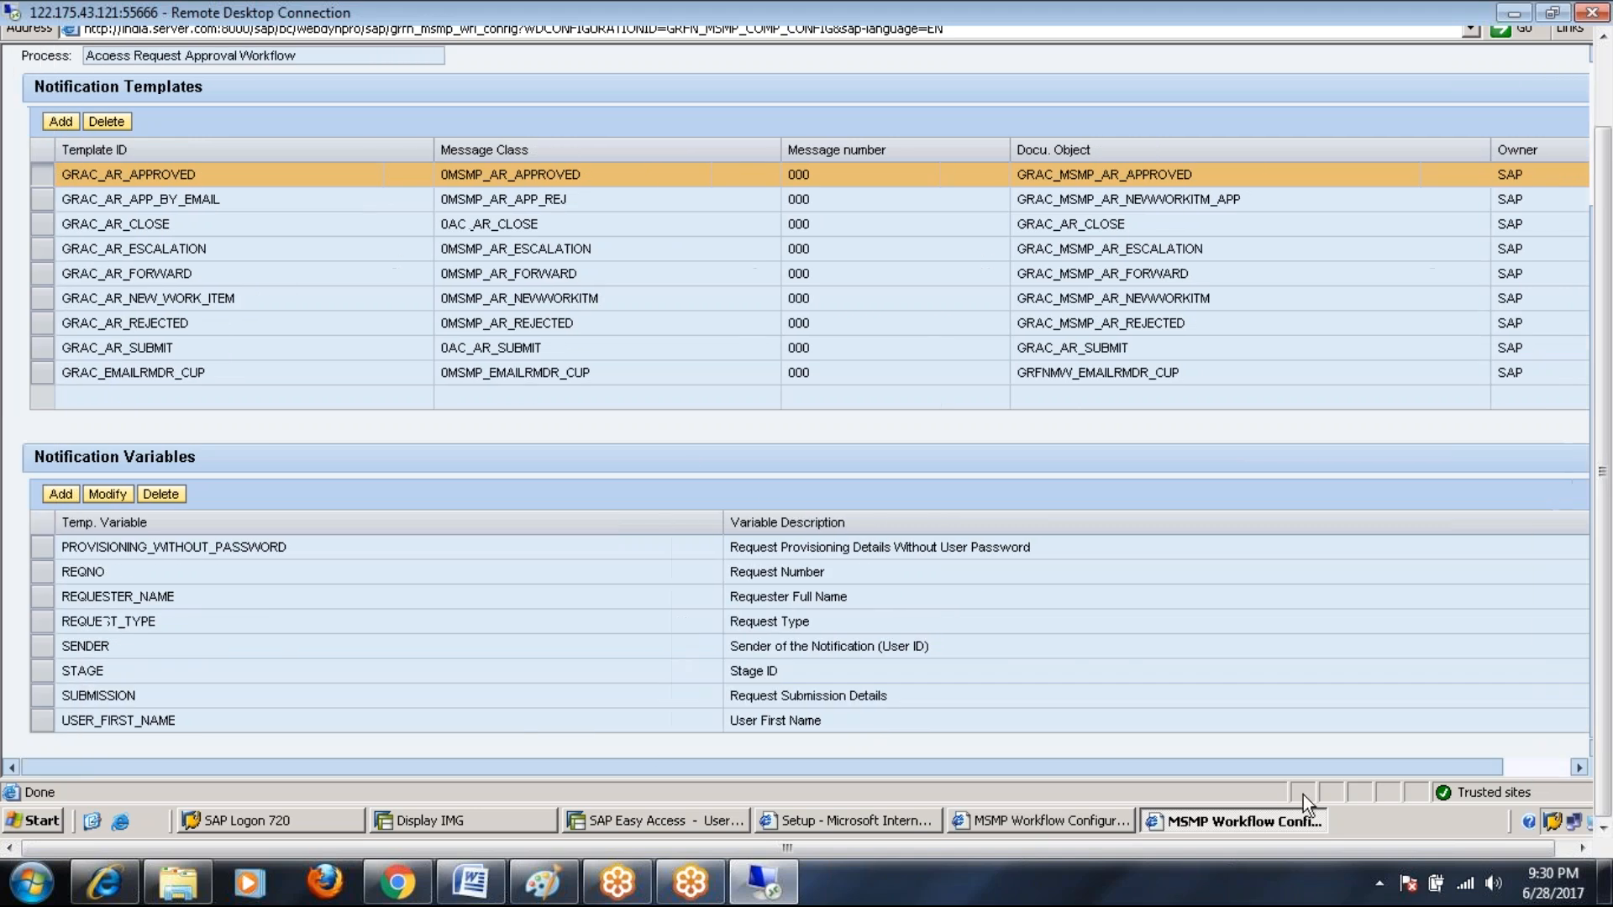
Step: Select the notification variables from REQNO through SUBMISSION one after another, and finish on REQNO
click(105, 572)
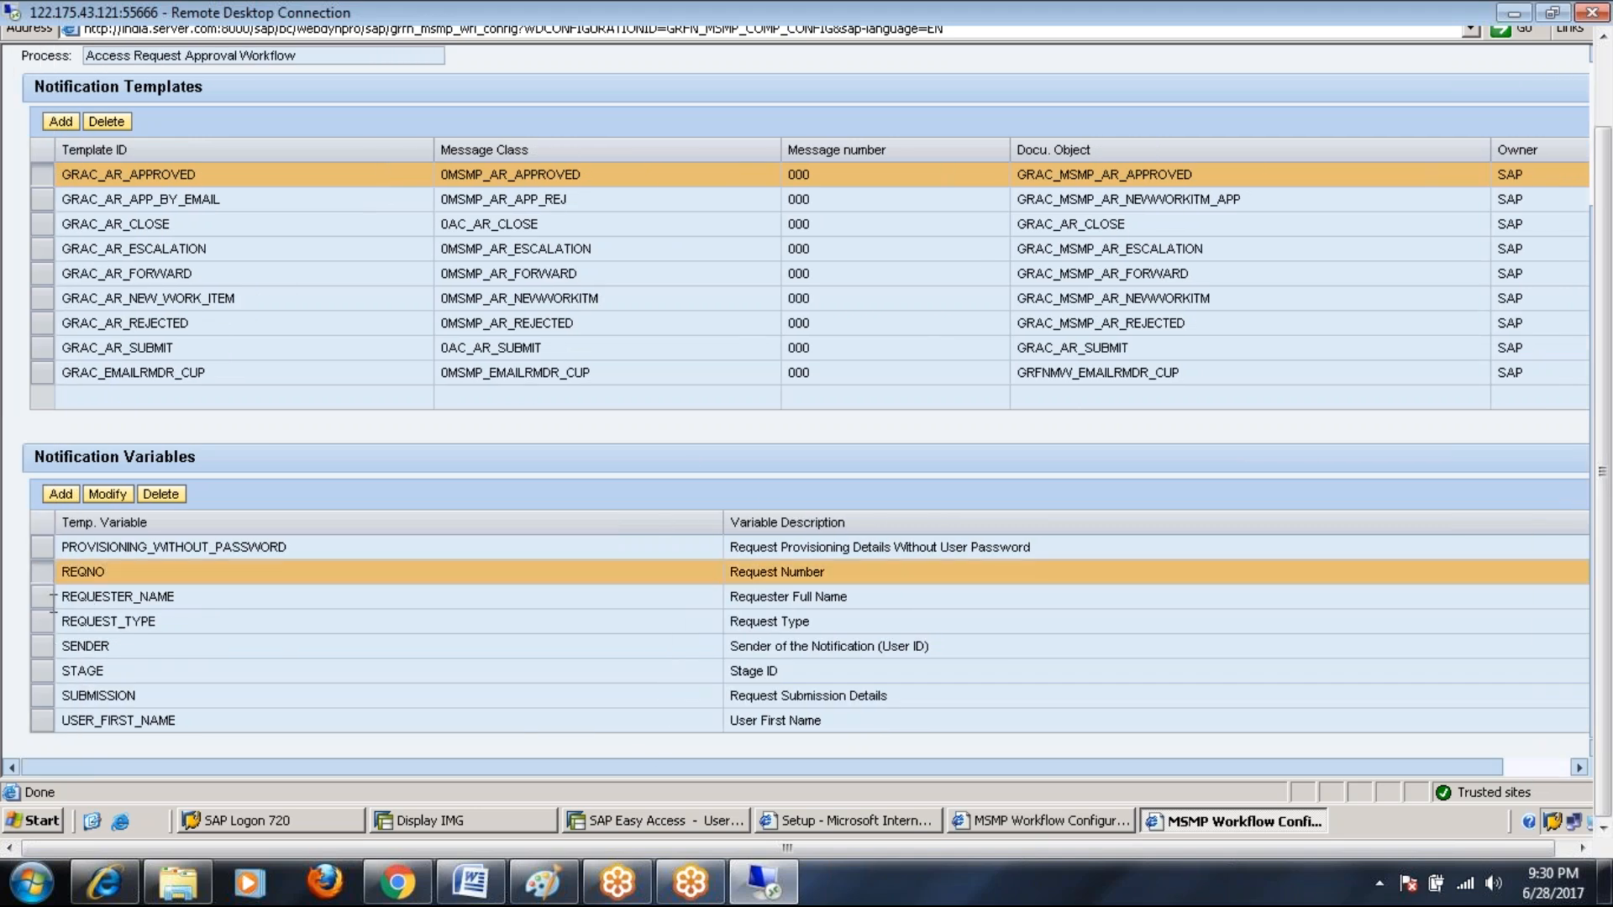
click(43, 598)
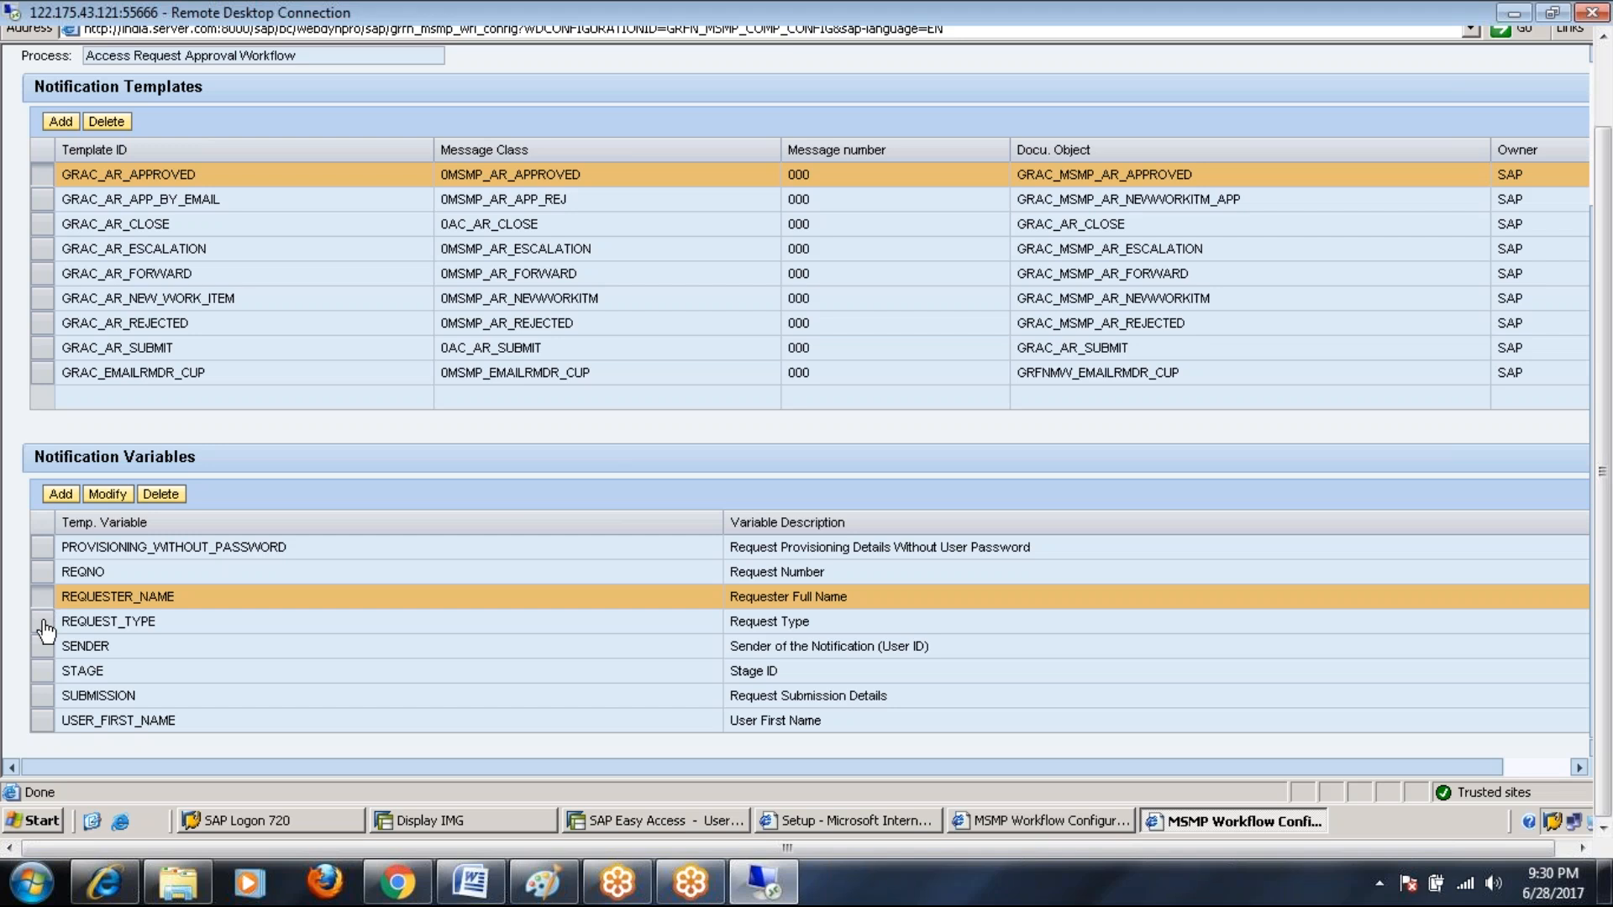
click(43, 623)
click(45, 648)
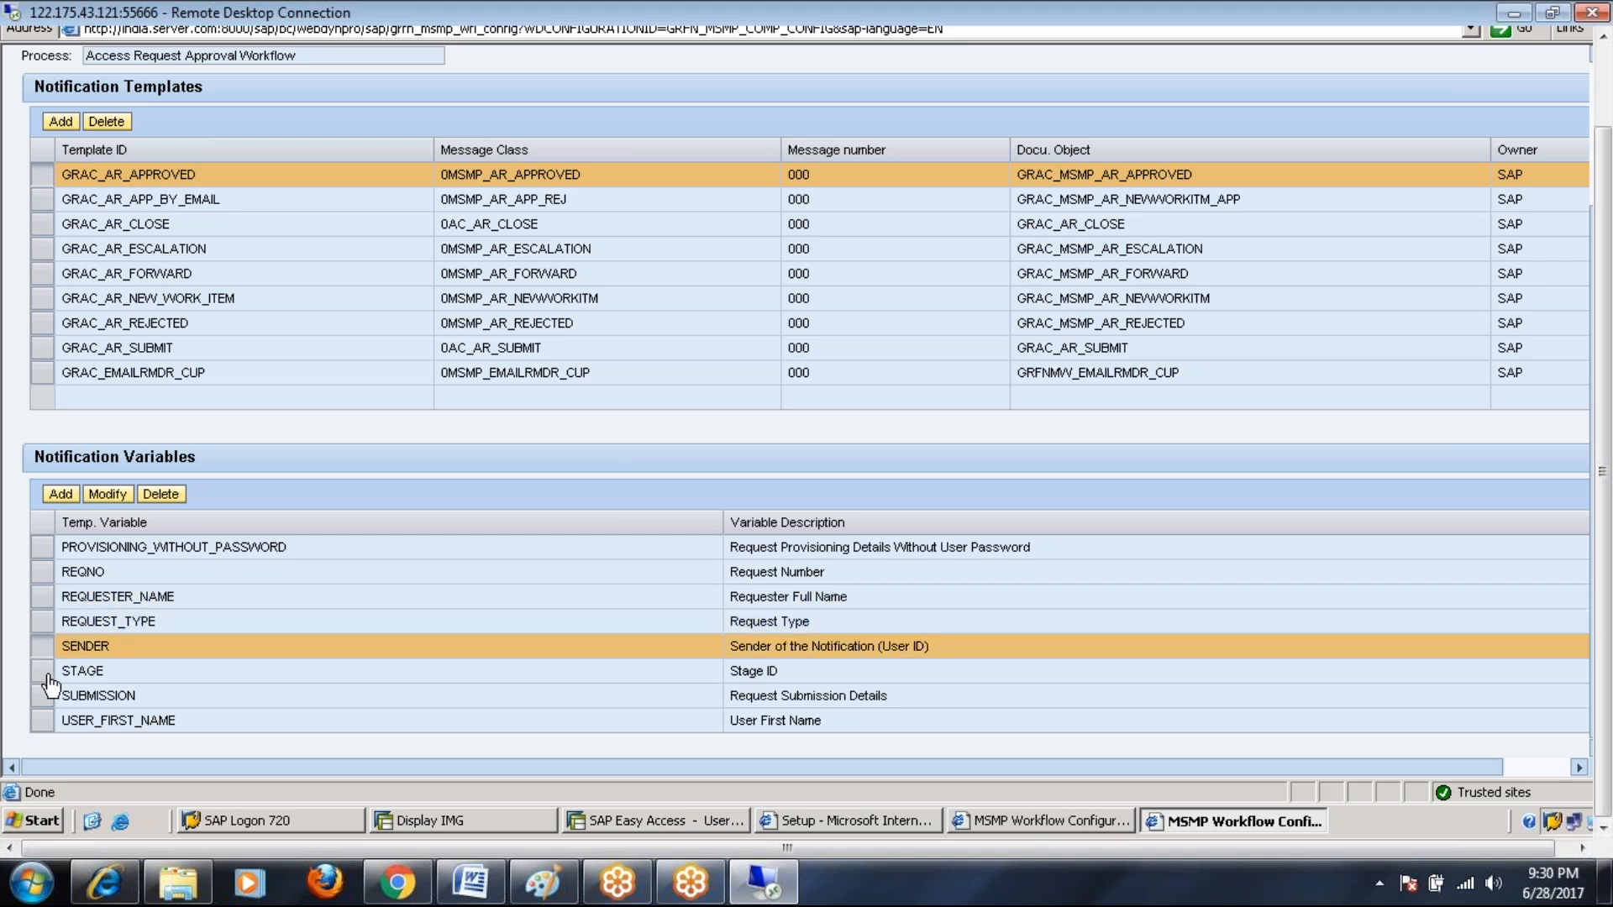
click(46, 673)
click(47, 696)
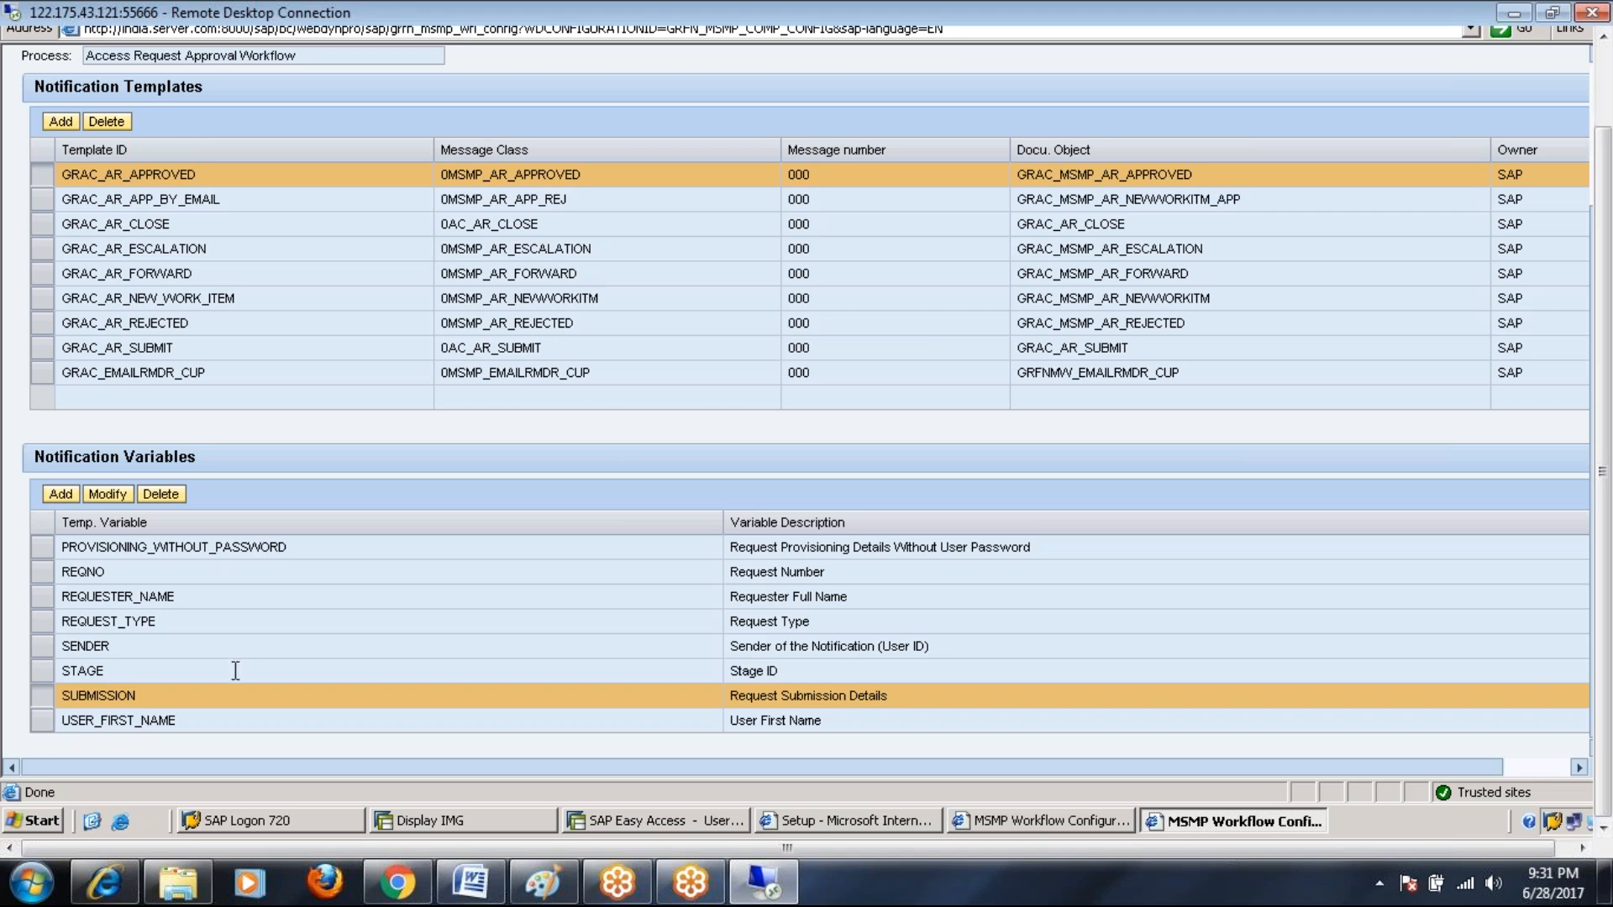
click(109, 571)
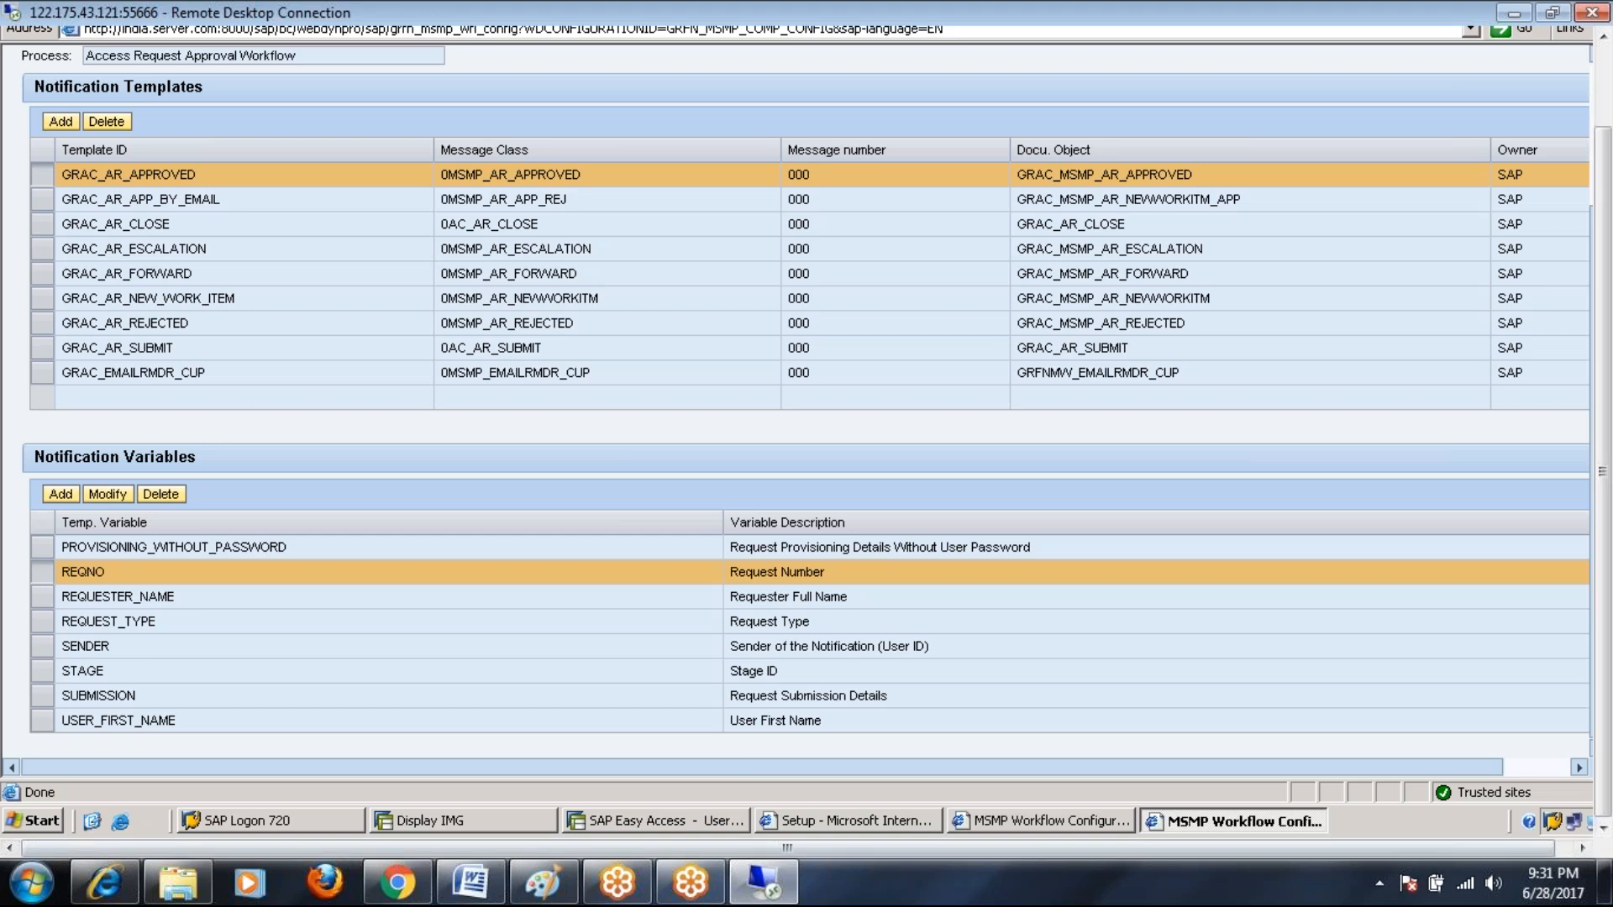
Step: Go to the Maintain Paths stage of the Access Request Approval Workflow
drag(1605, 363, 1607, 282)
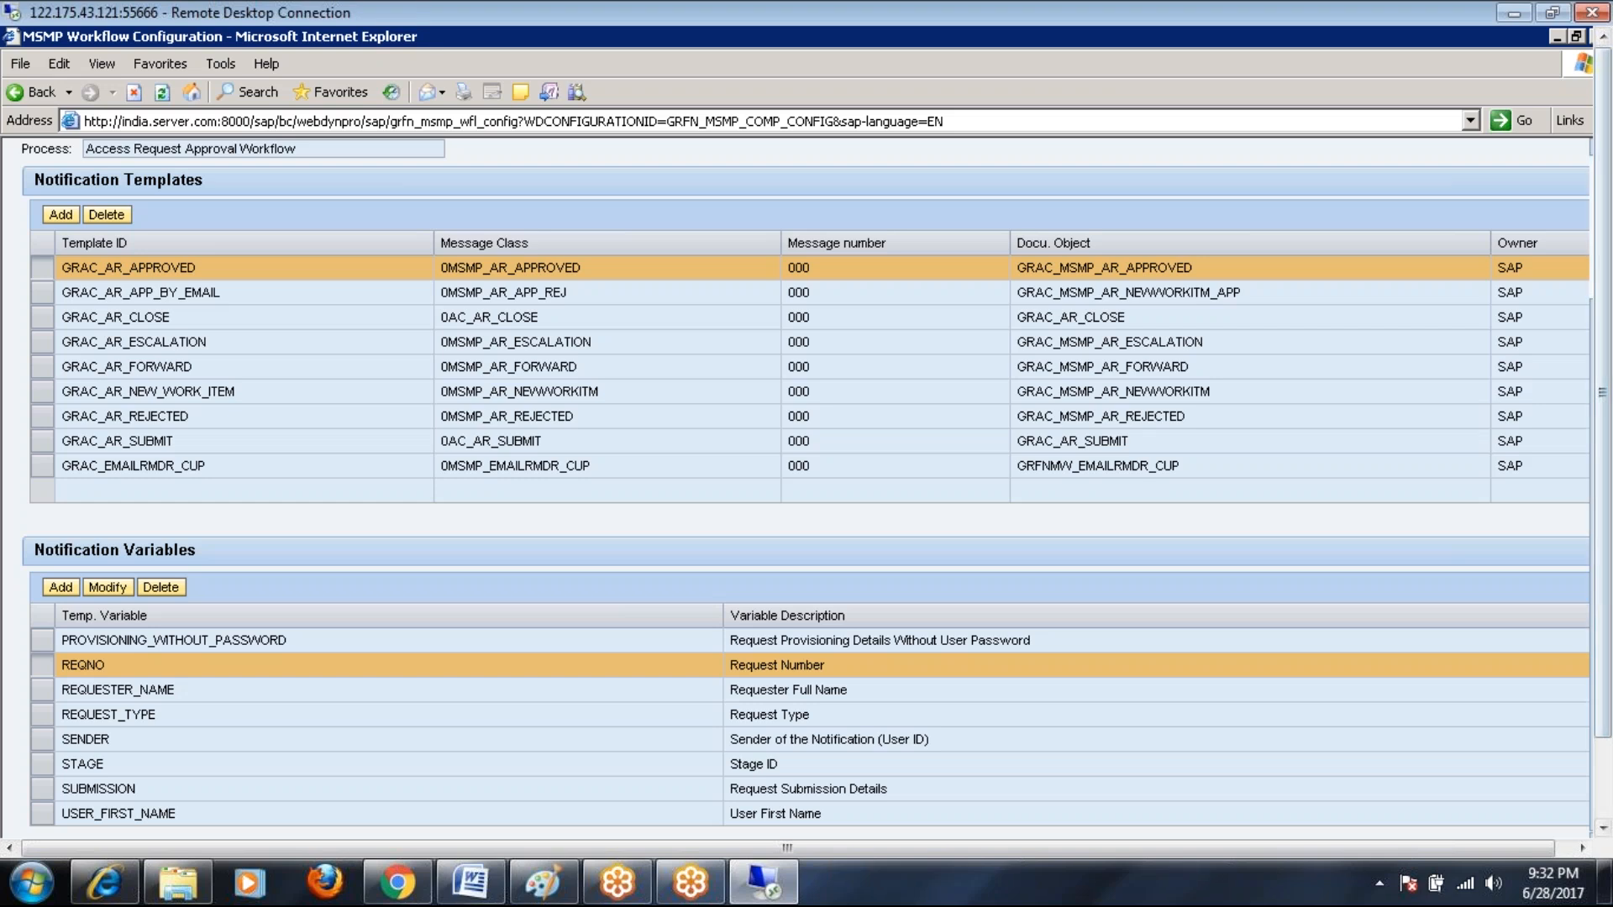
scroll(1594, 186, up, 3)
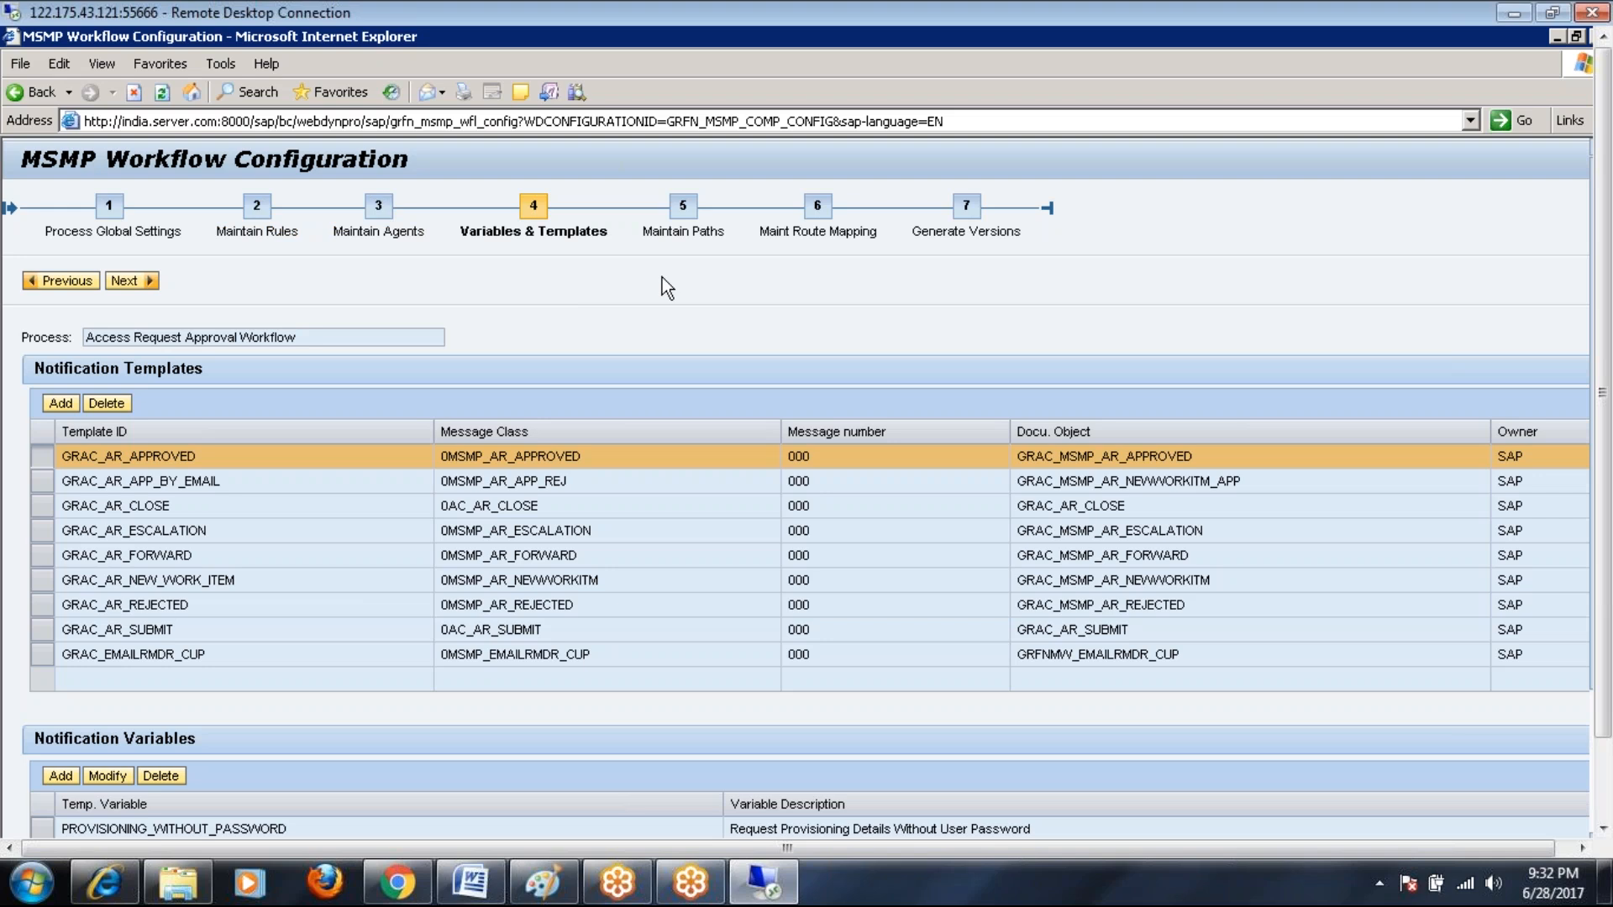
click(682, 208)
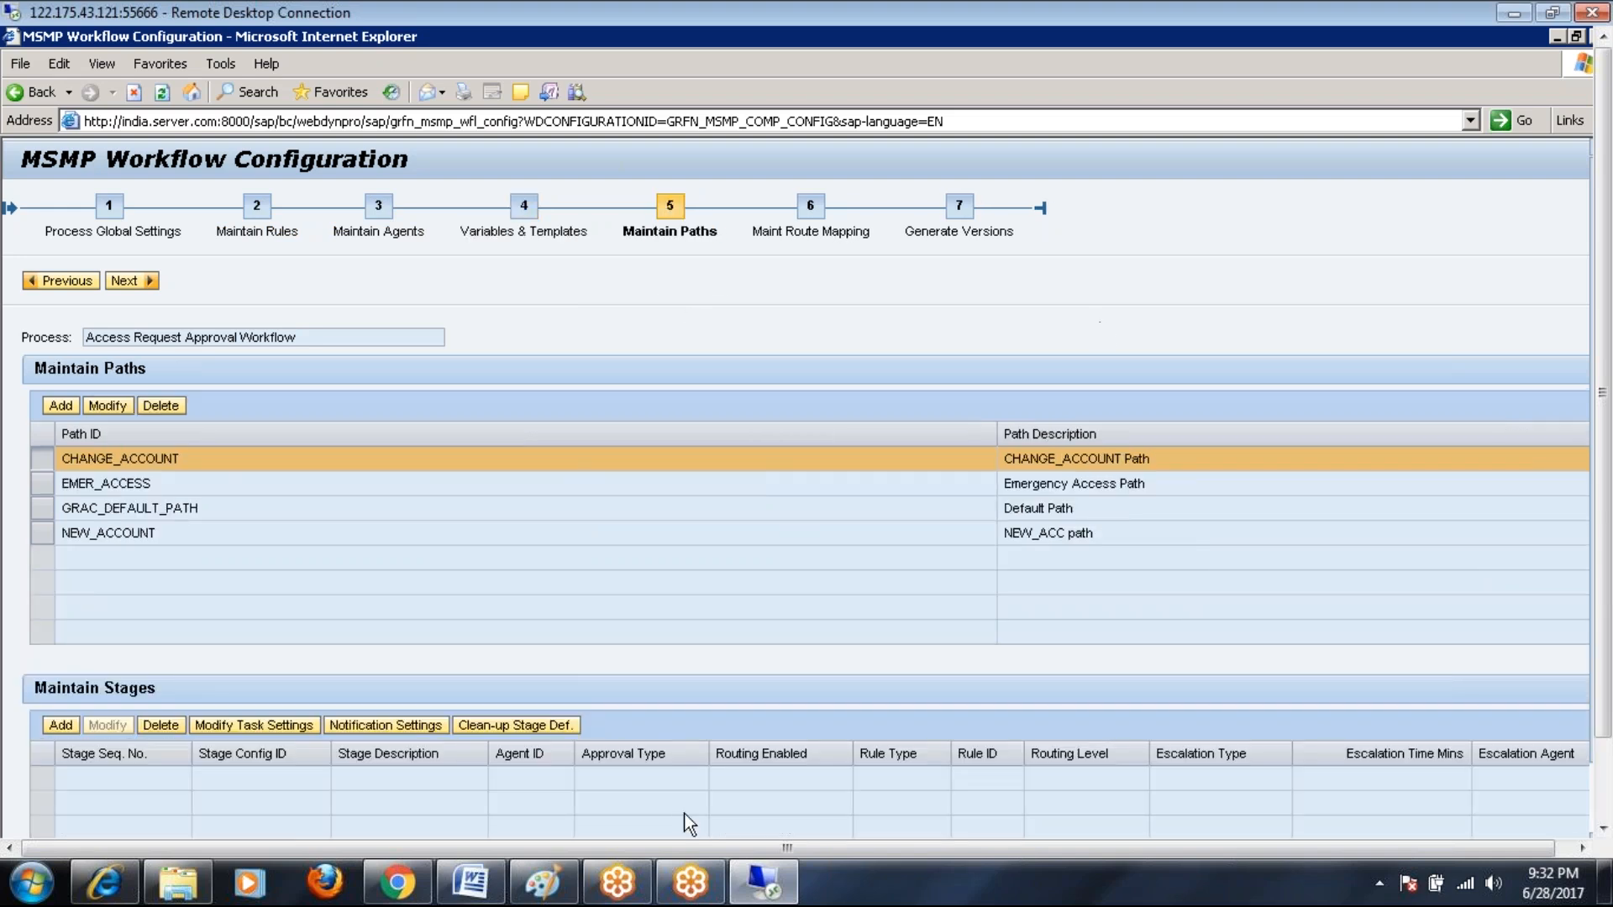
Step: Switch to the Word notes and zoom out four steps to review more of the document
click(470, 882)
click(1458, 846)
click(1458, 846)
click(1458, 846)
click(1458, 846)
Step: Switch back to the remote desktop session and select GRAC_DEFAULT_PATH to show its stages
click(764, 882)
click(43, 510)
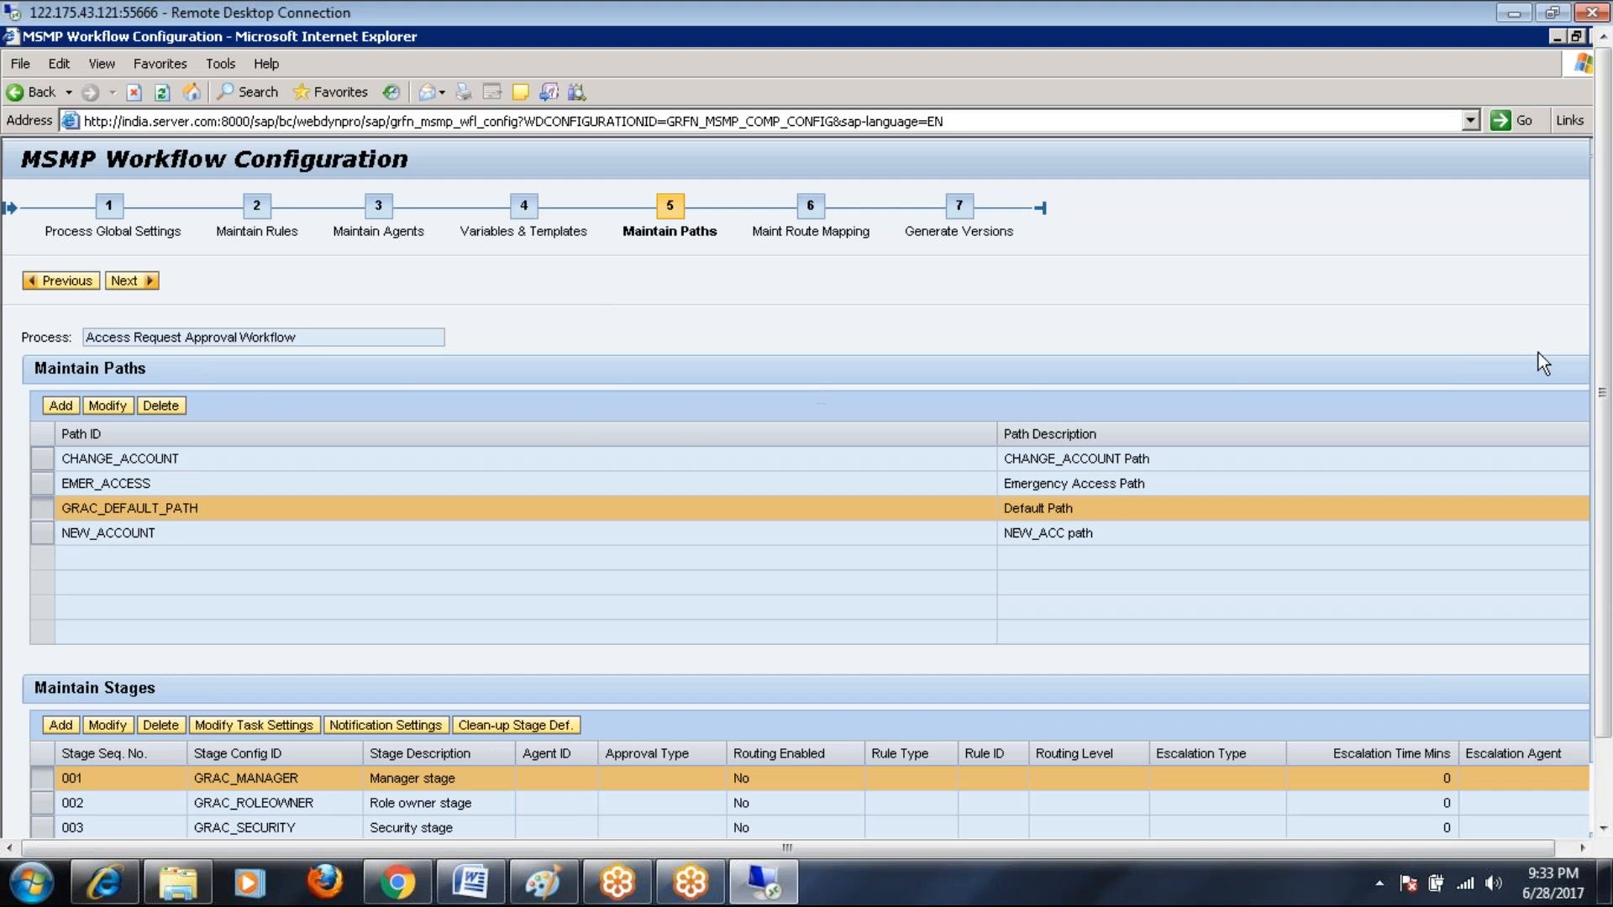
Step: Select the Role owner stage and the Security stage of GRAC_DEFAULT_PATH one after the other
drag(1605, 336, 1605, 416)
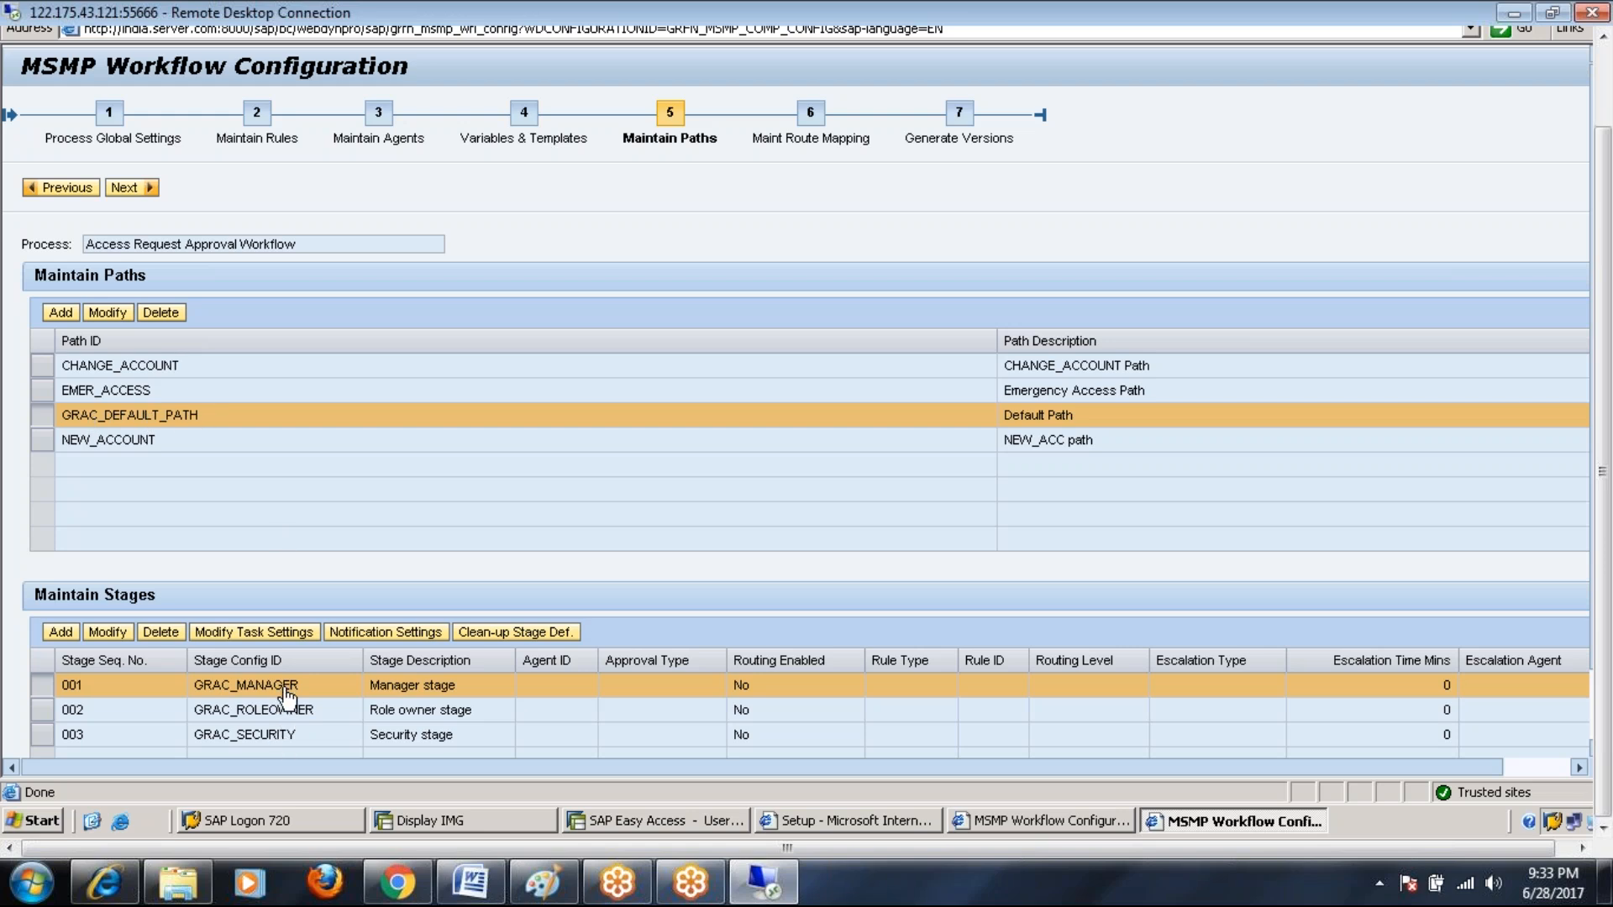
click(279, 712)
click(278, 736)
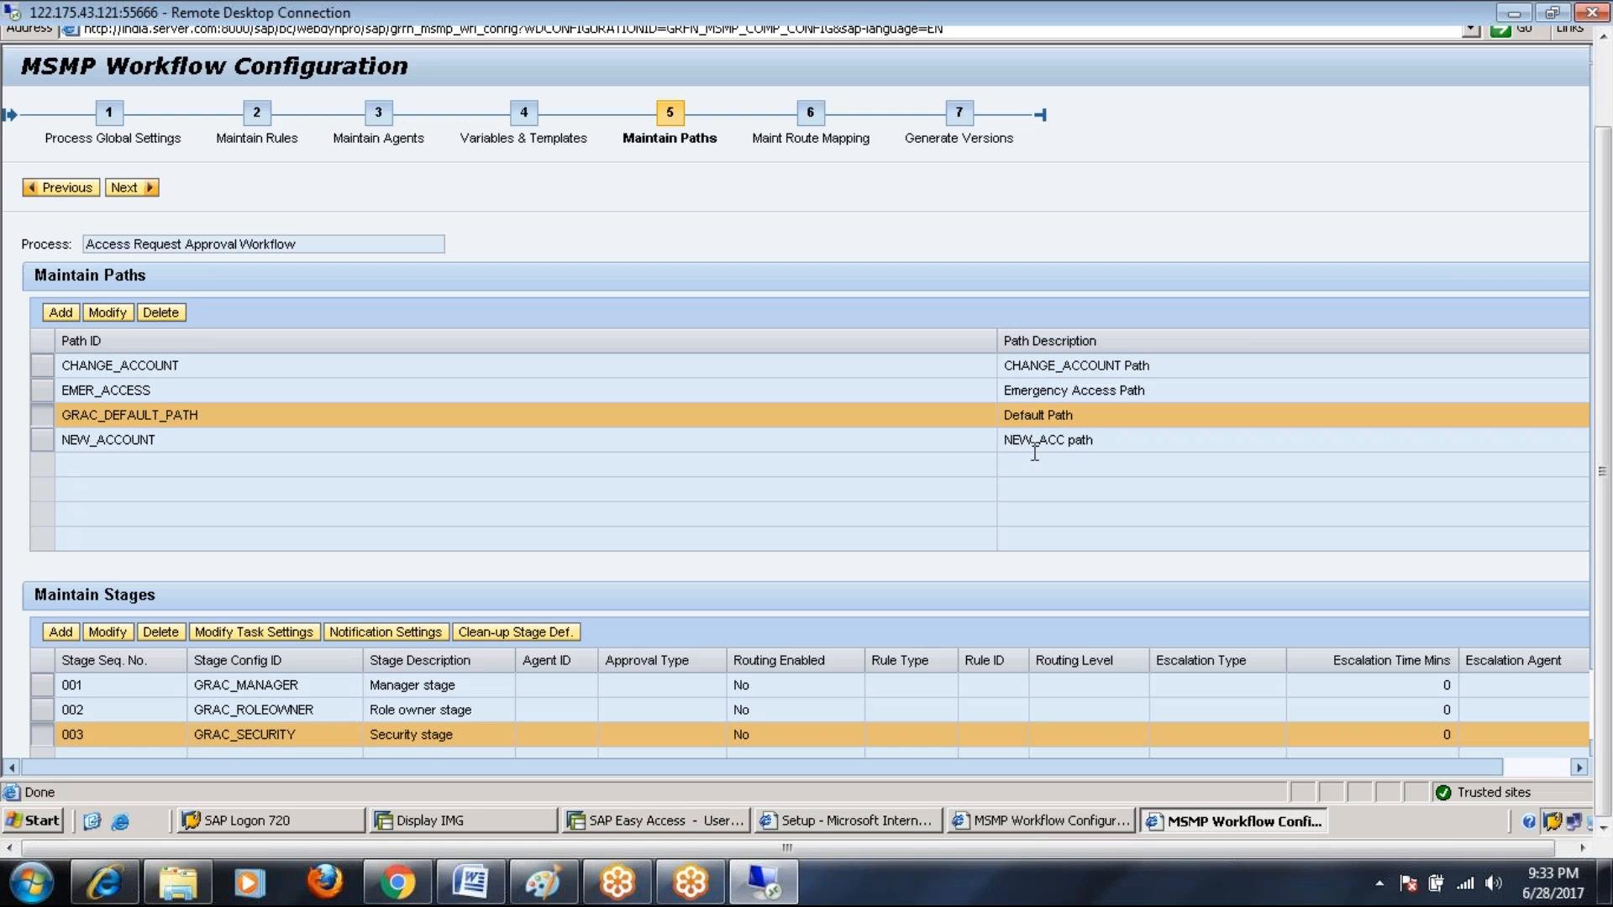
Step: Select the CHANGE_ACCOUNT, EMER_ACCESS and NEW_ACCOUNT paths in turn to compare their stages, and finish on GRAC_DEFAULT_PATH
drag(1608, 332, 1607, 341)
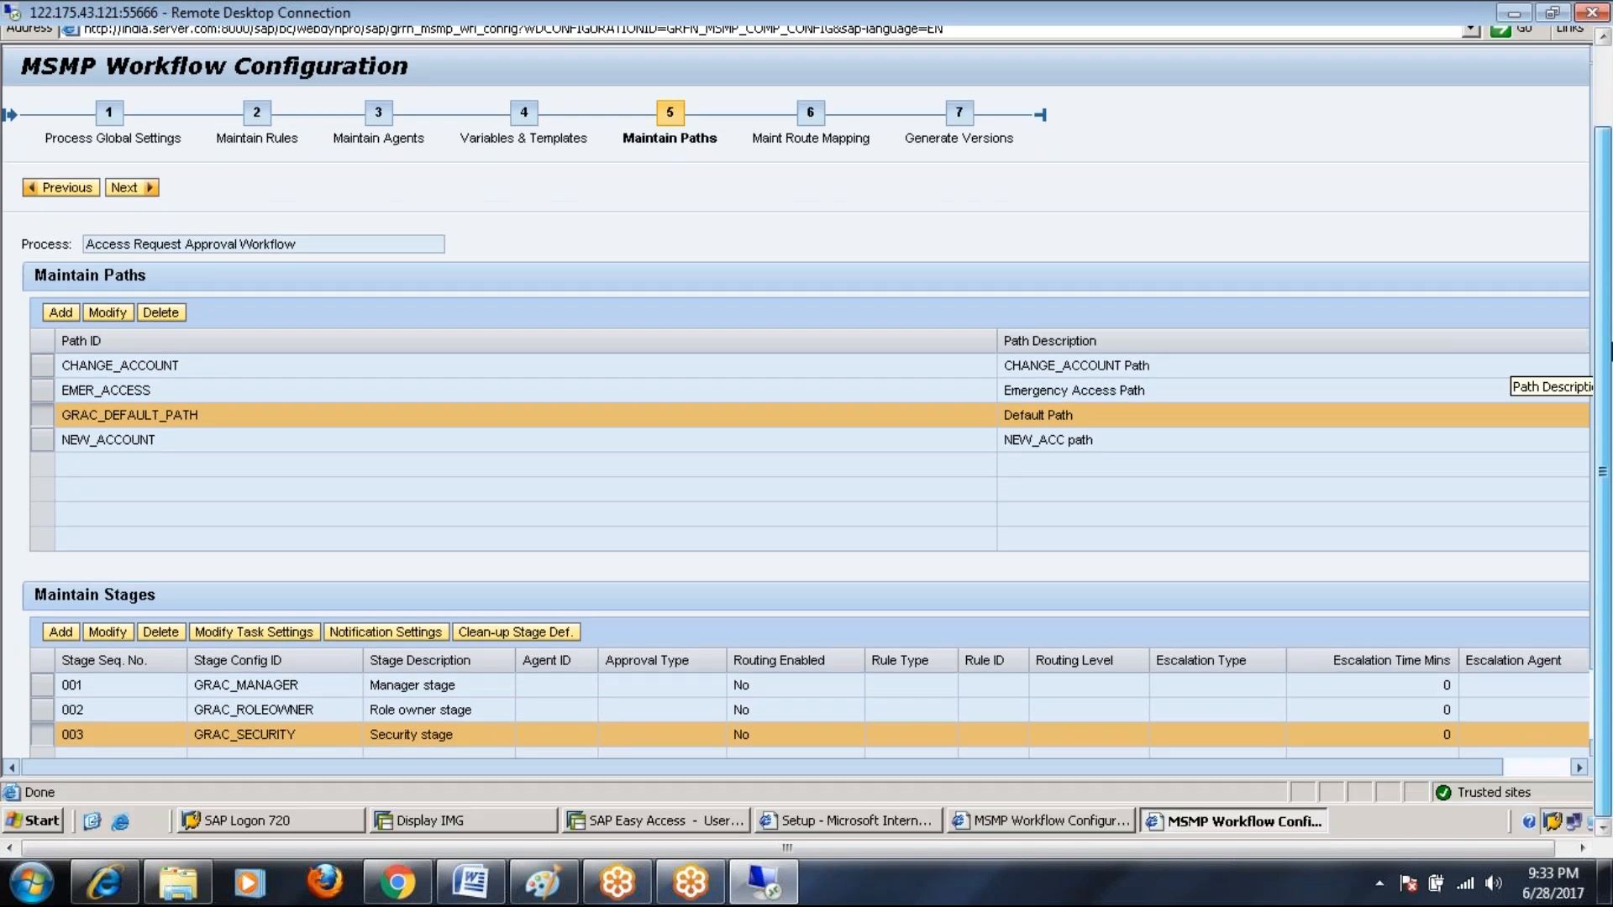
click(42, 365)
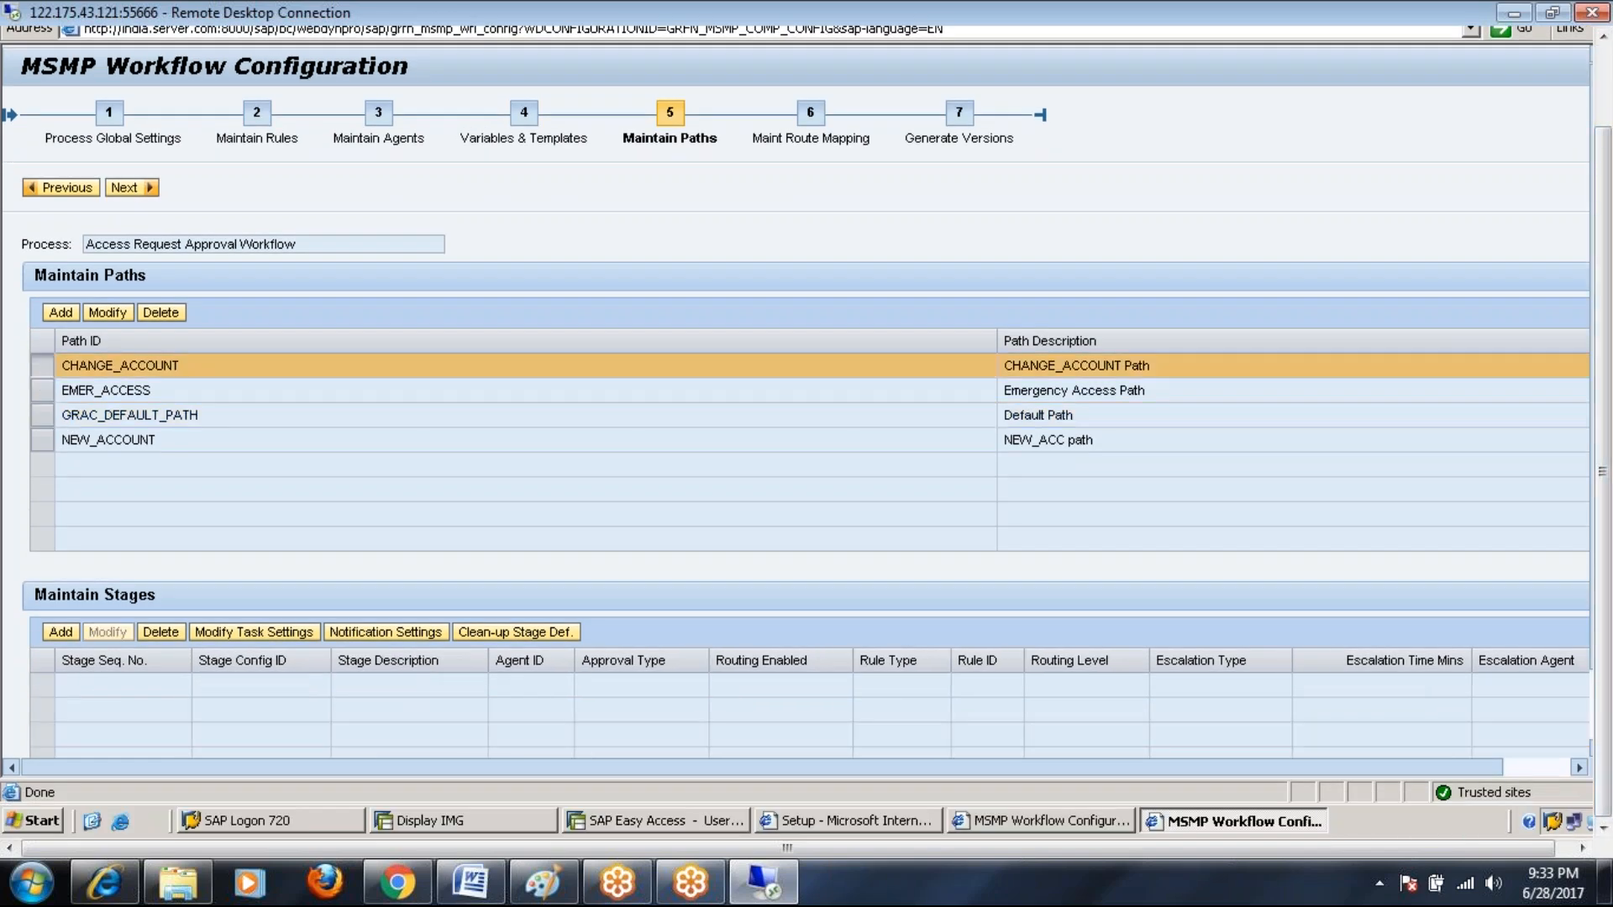
click(42, 389)
click(41, 439)
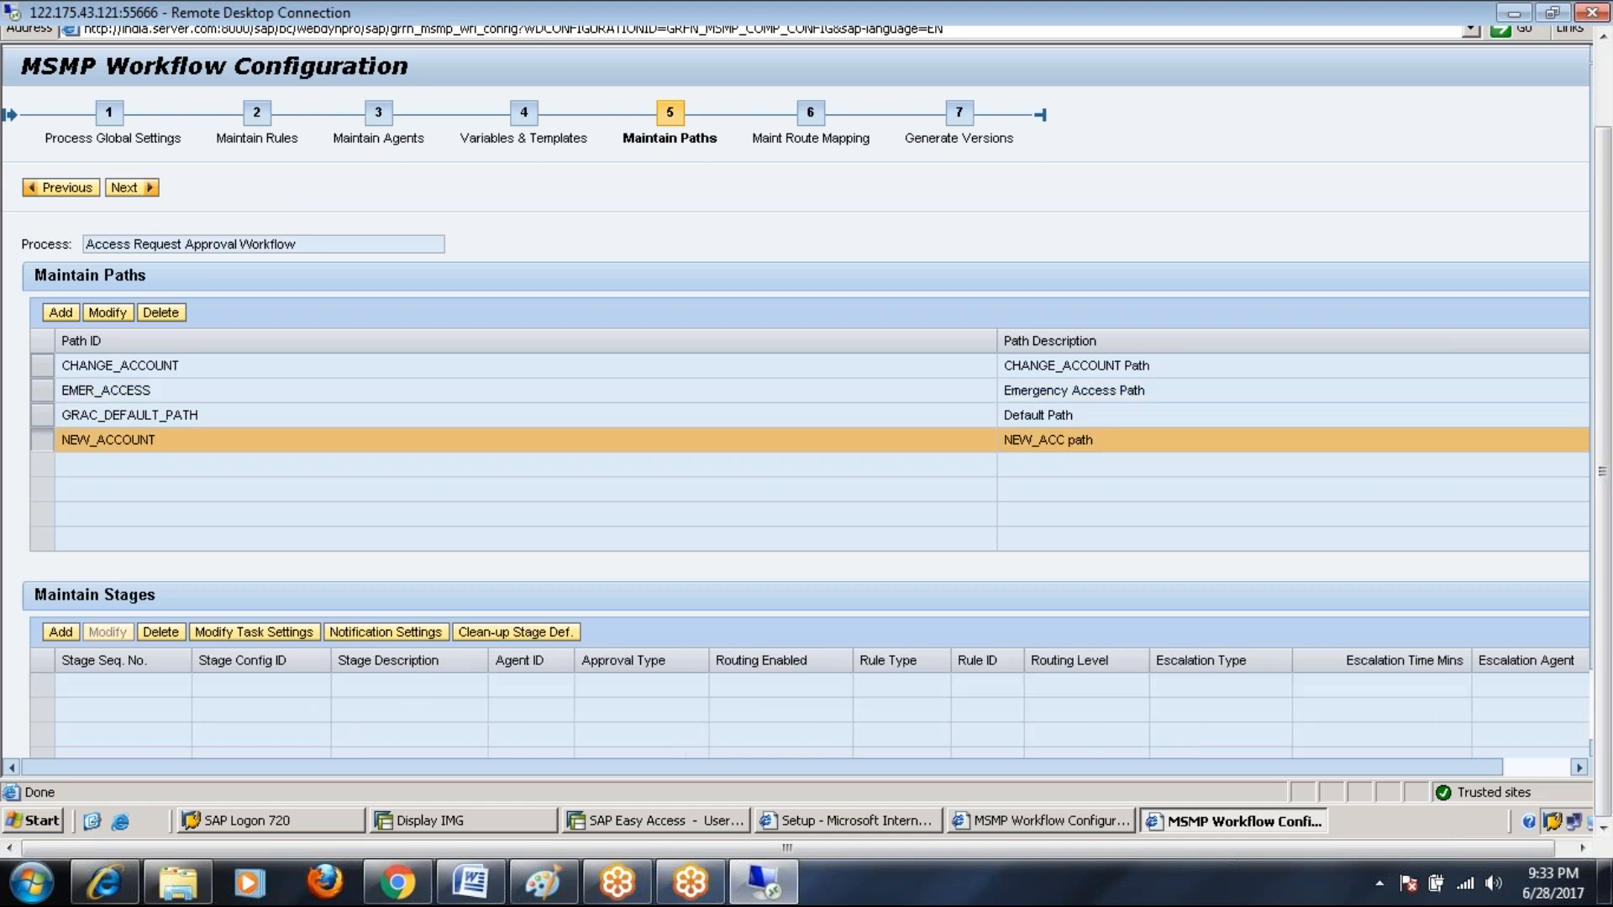
click(42, 390)
click(42, 366)
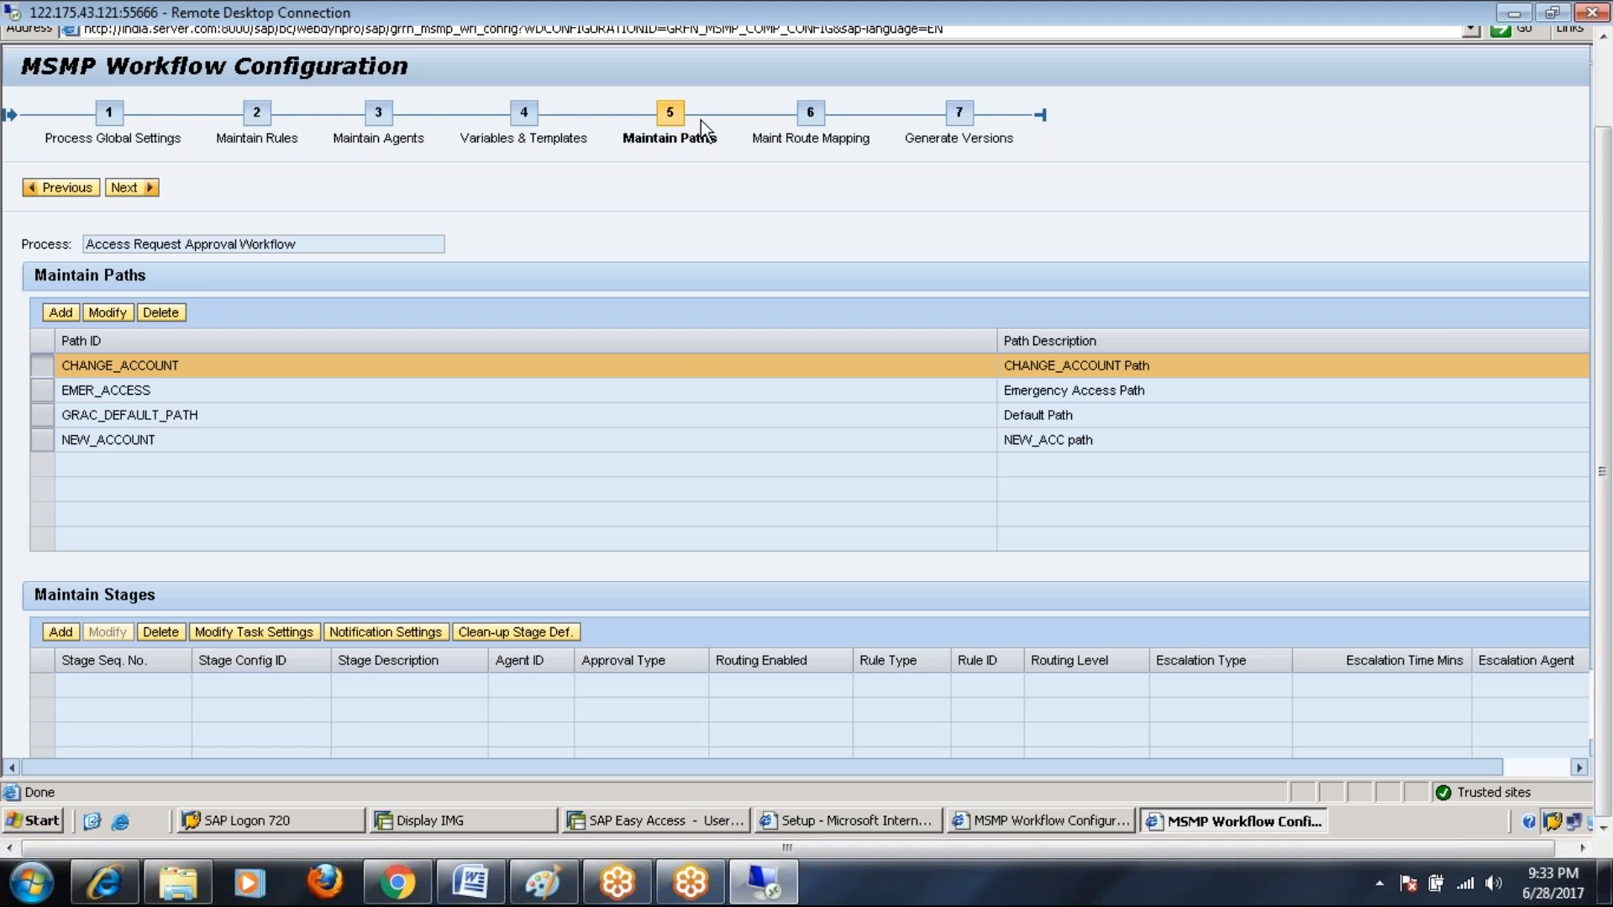
click(42, 415)
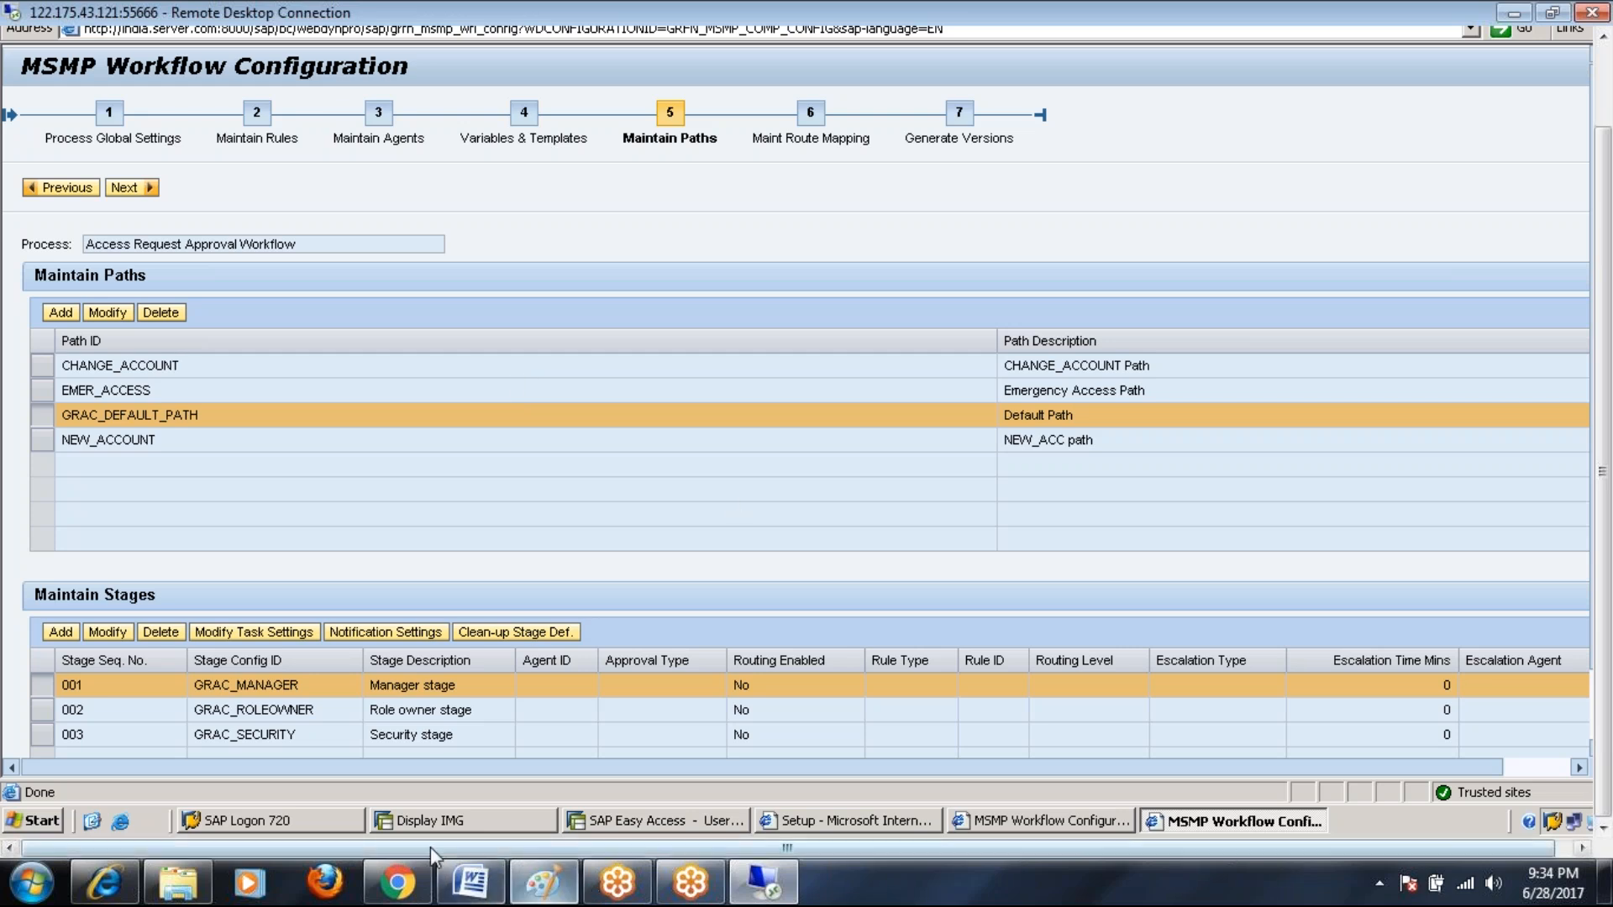
Step: Close the GRC folder window and switch to the Paint drawing
mouse_move(178, 899)
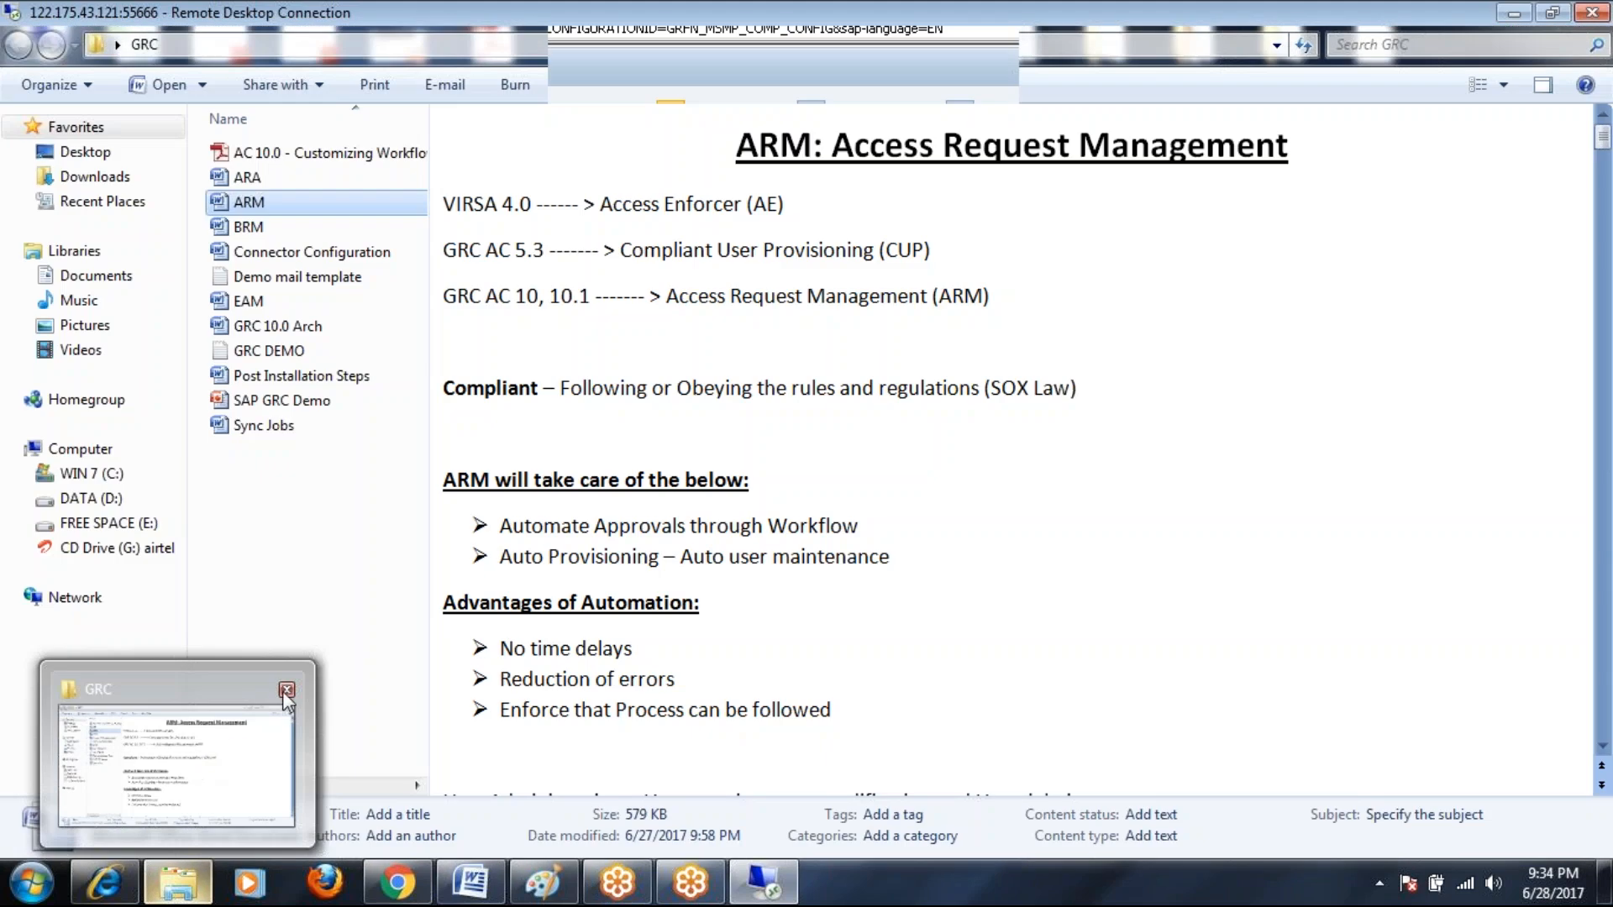
click(287, 691)
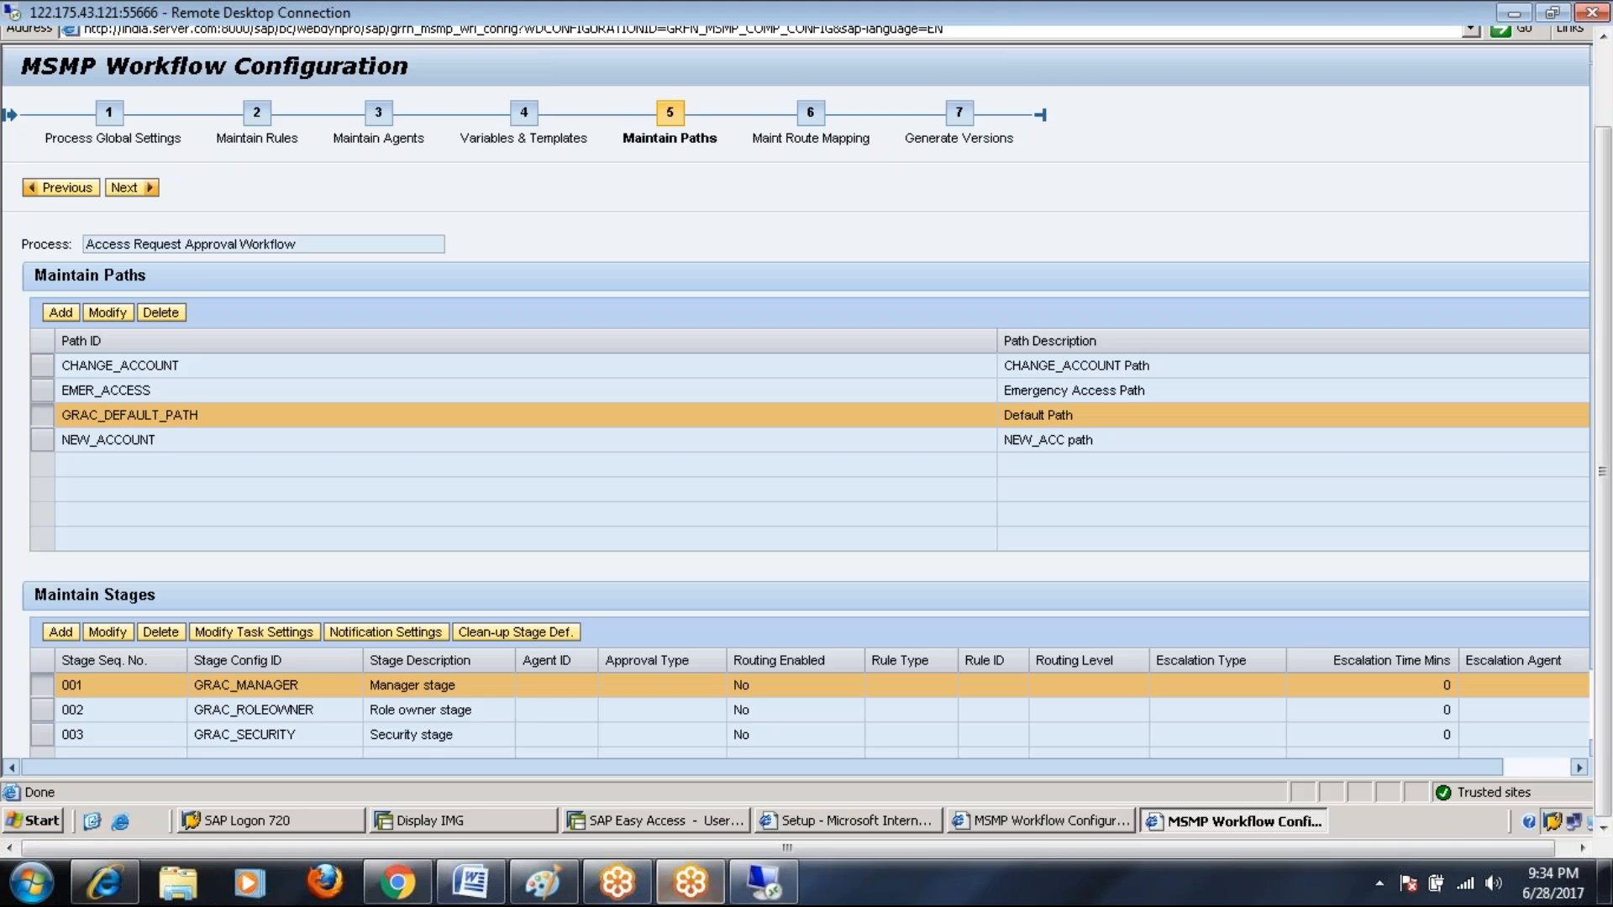
mouse_move(471, 882)
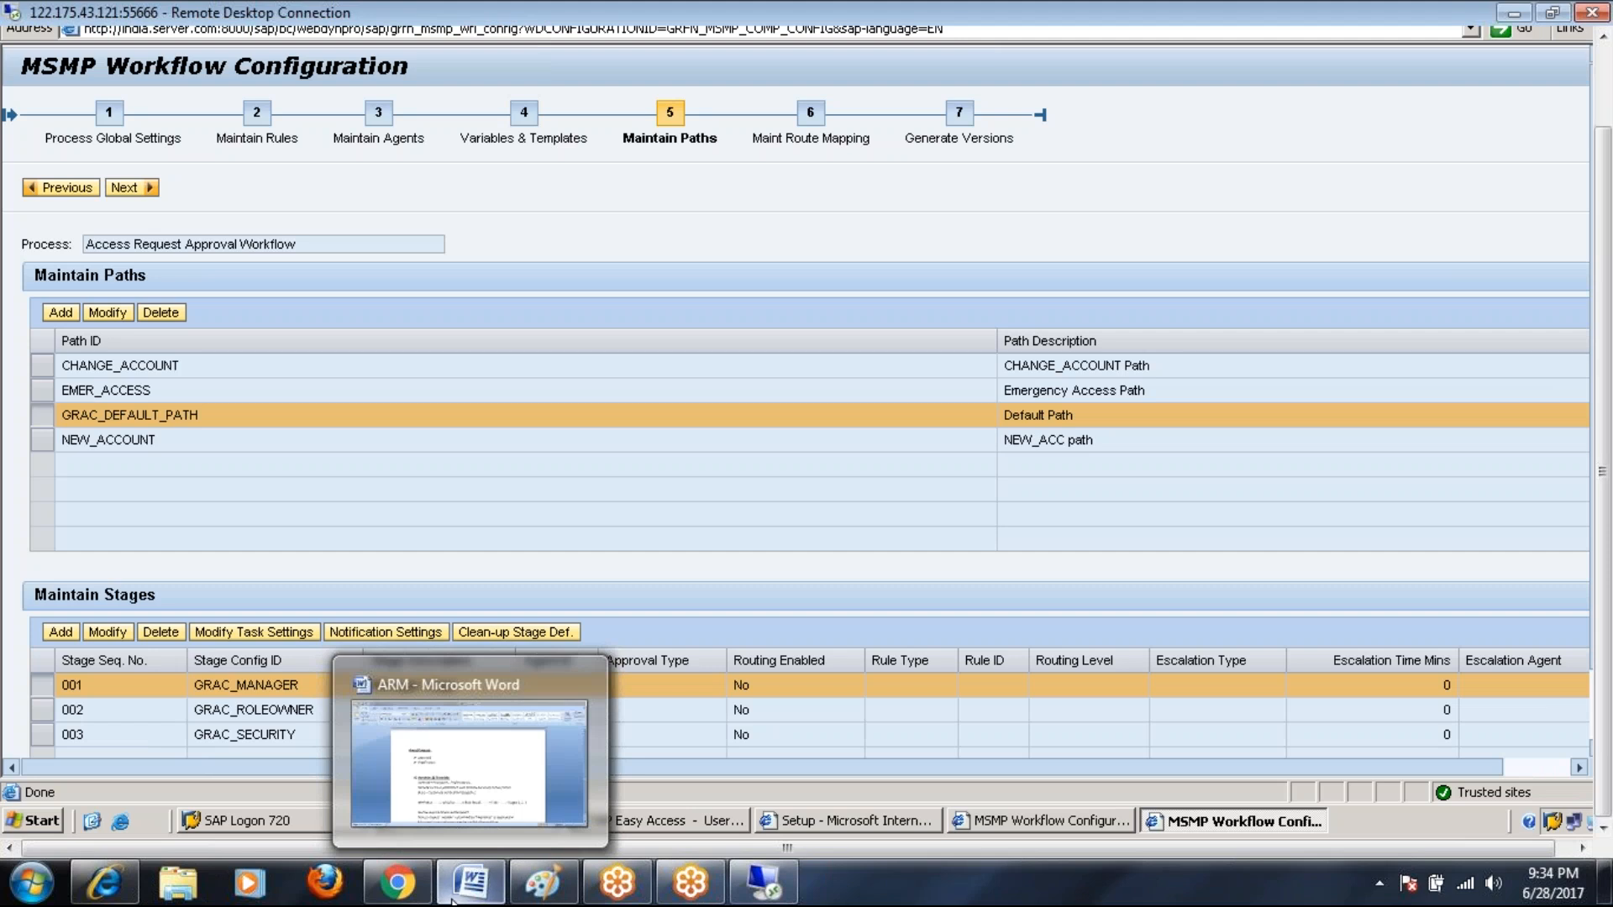
click(543, 882)
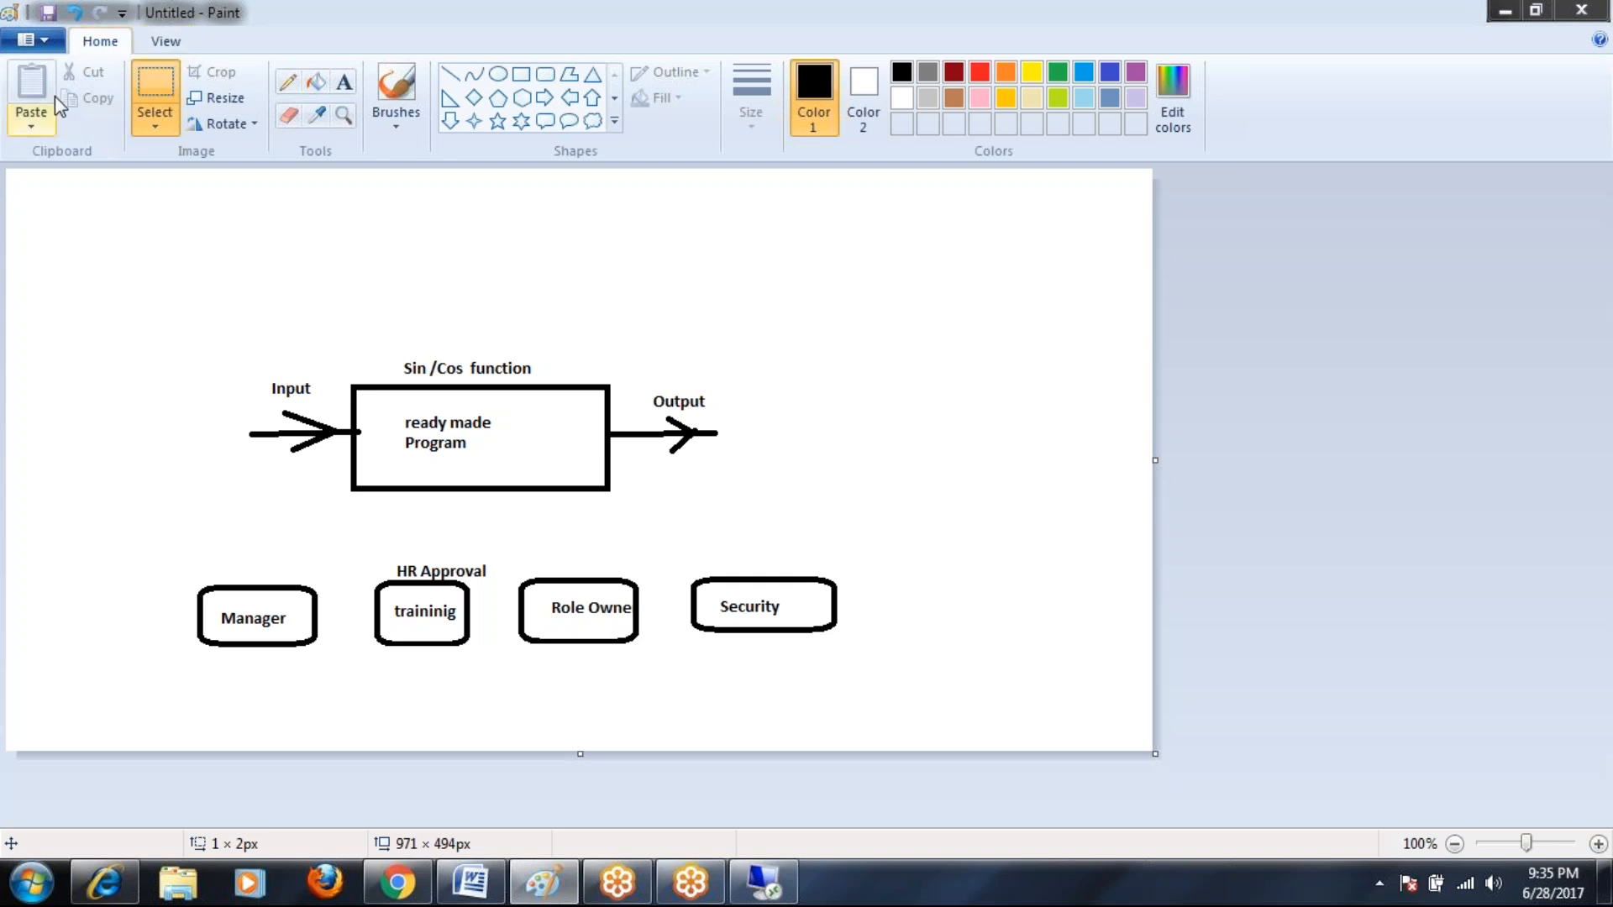
click(48, 14)
click(1197, 139)
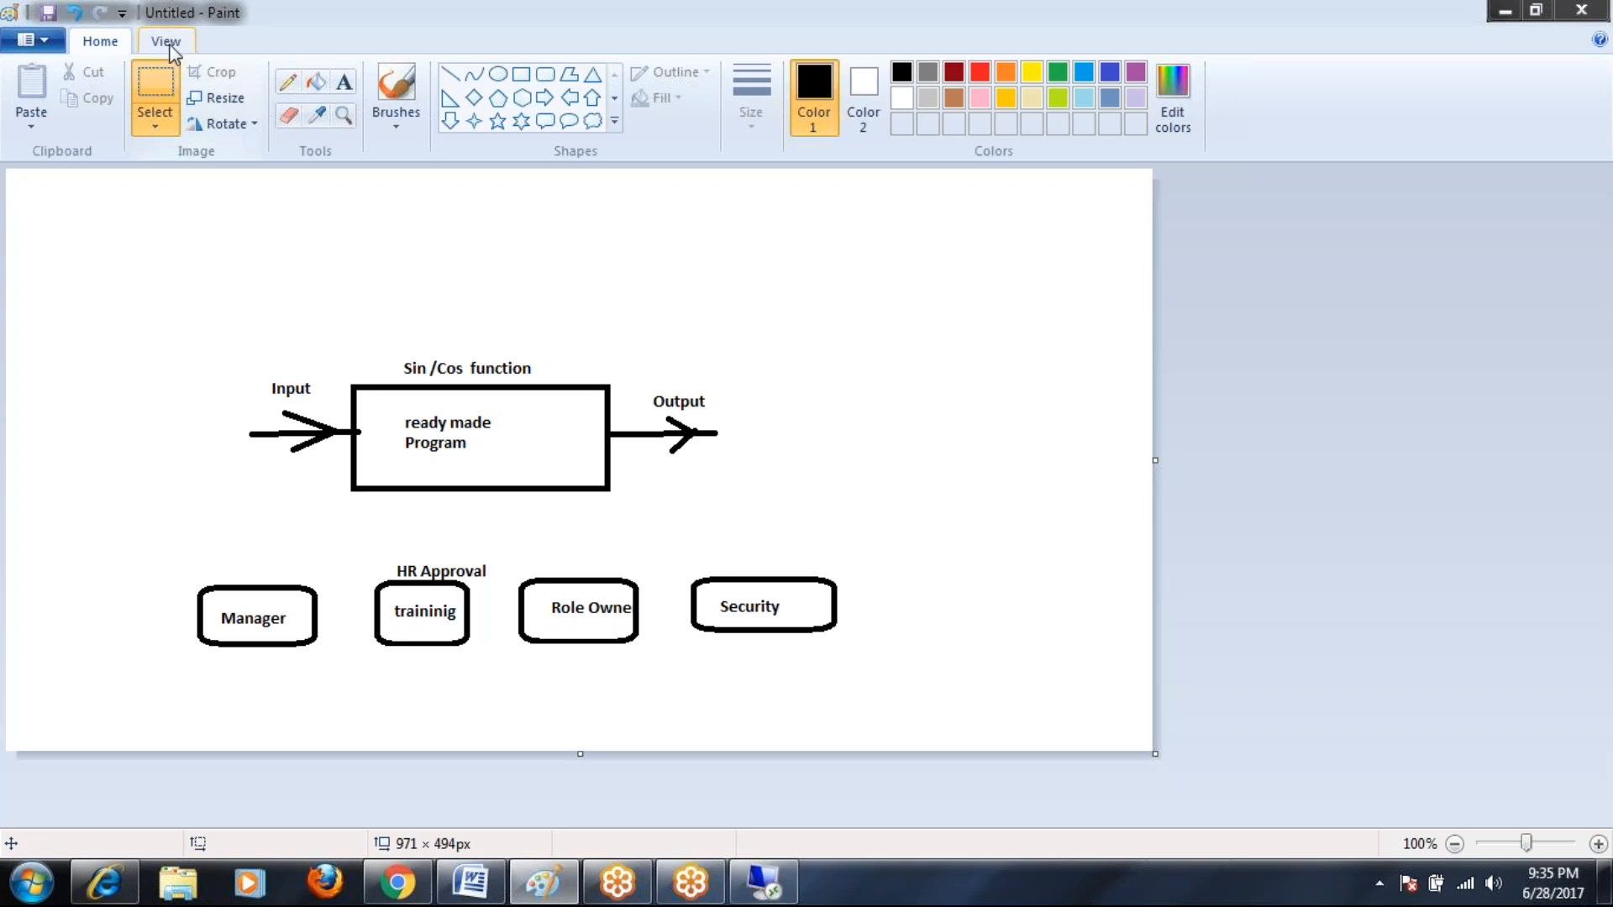
click(167, 42)
click(48, 12)
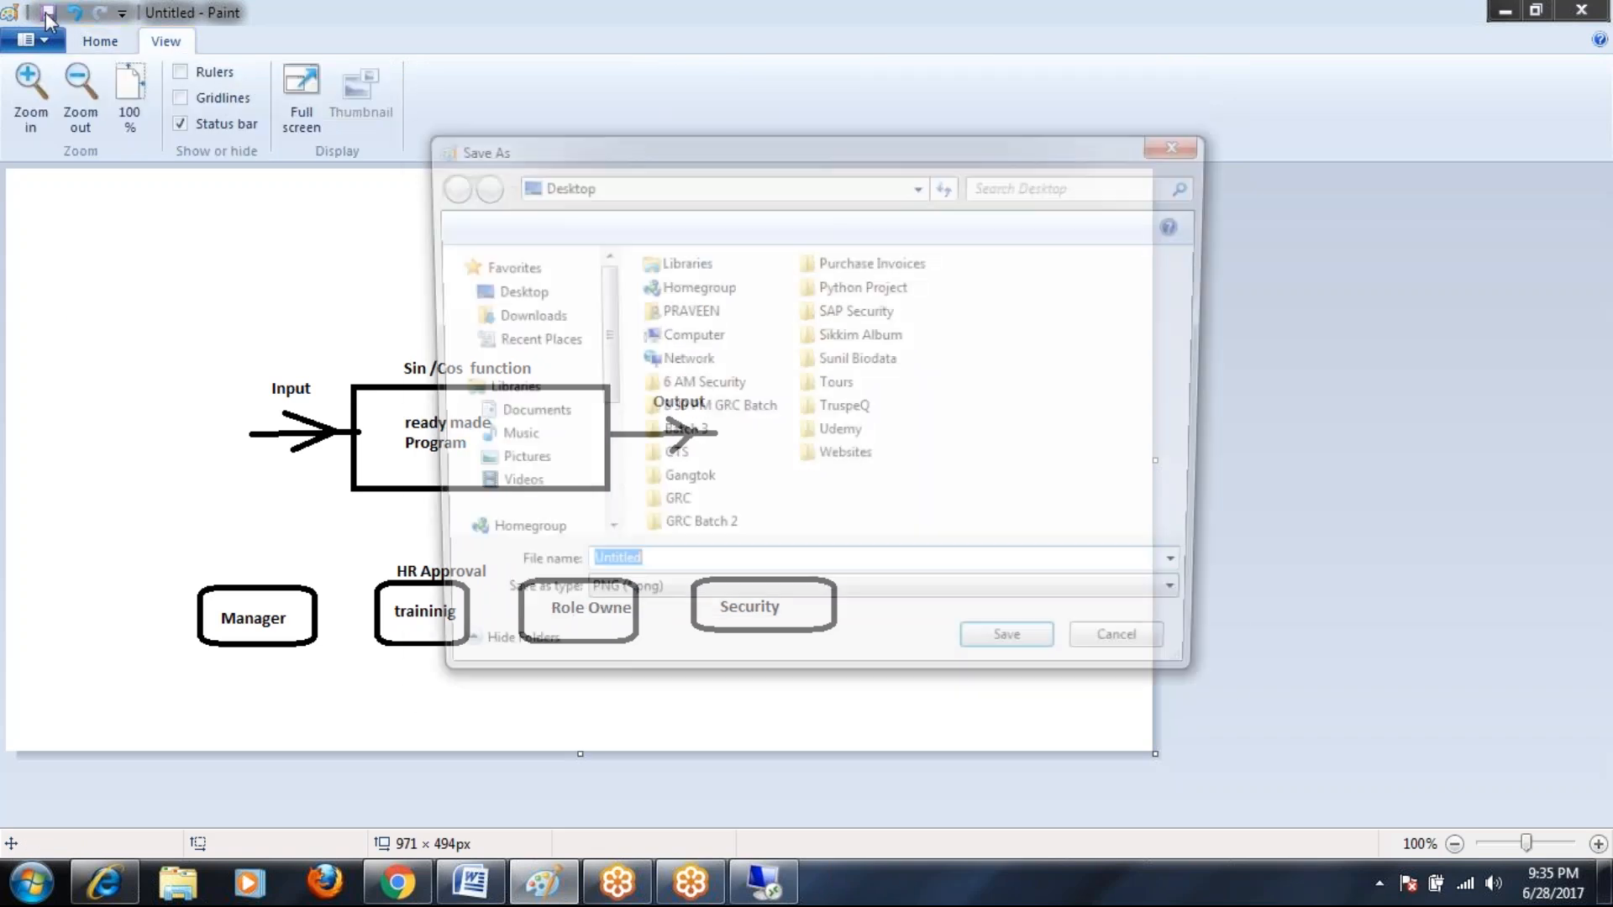
click(1185, 144)
Step: Close the existing Paint drawing without saving it and start Paint again with a blank canvas
click(1579, 13)
click(844, 439)
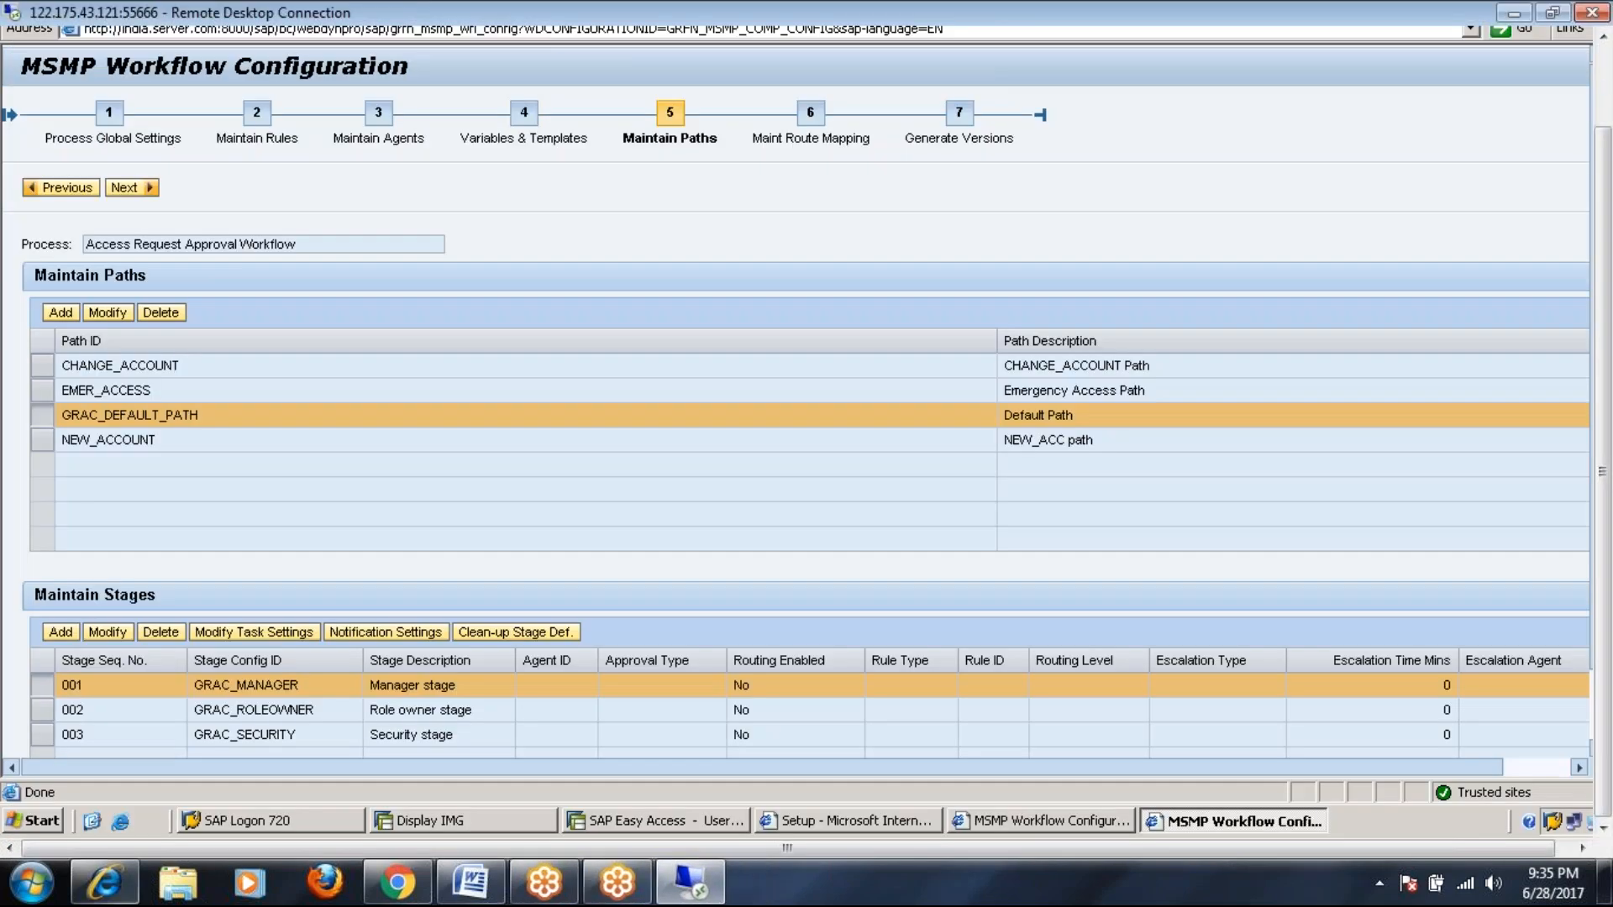
click(35, 878)
click(76, 420)
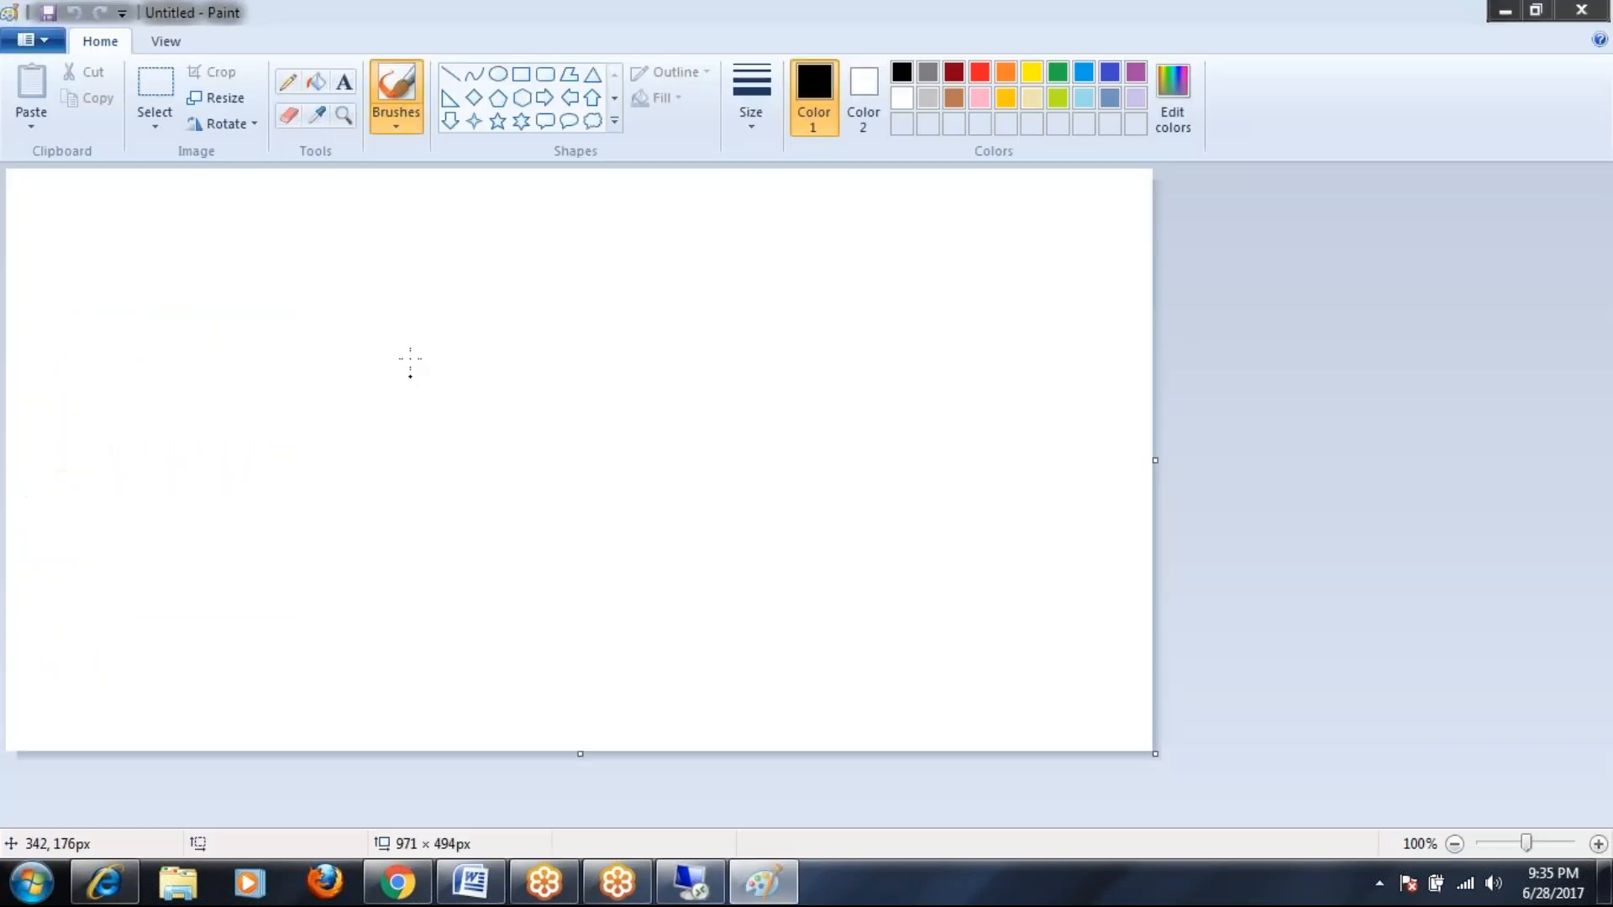
Step: Draw a rectangle about 330 × 77 px in the upper right half of the canvas and label it "Path1" above its edge
click(521, 74)
drag(538, 277, 929, 369)
click(343, 81)
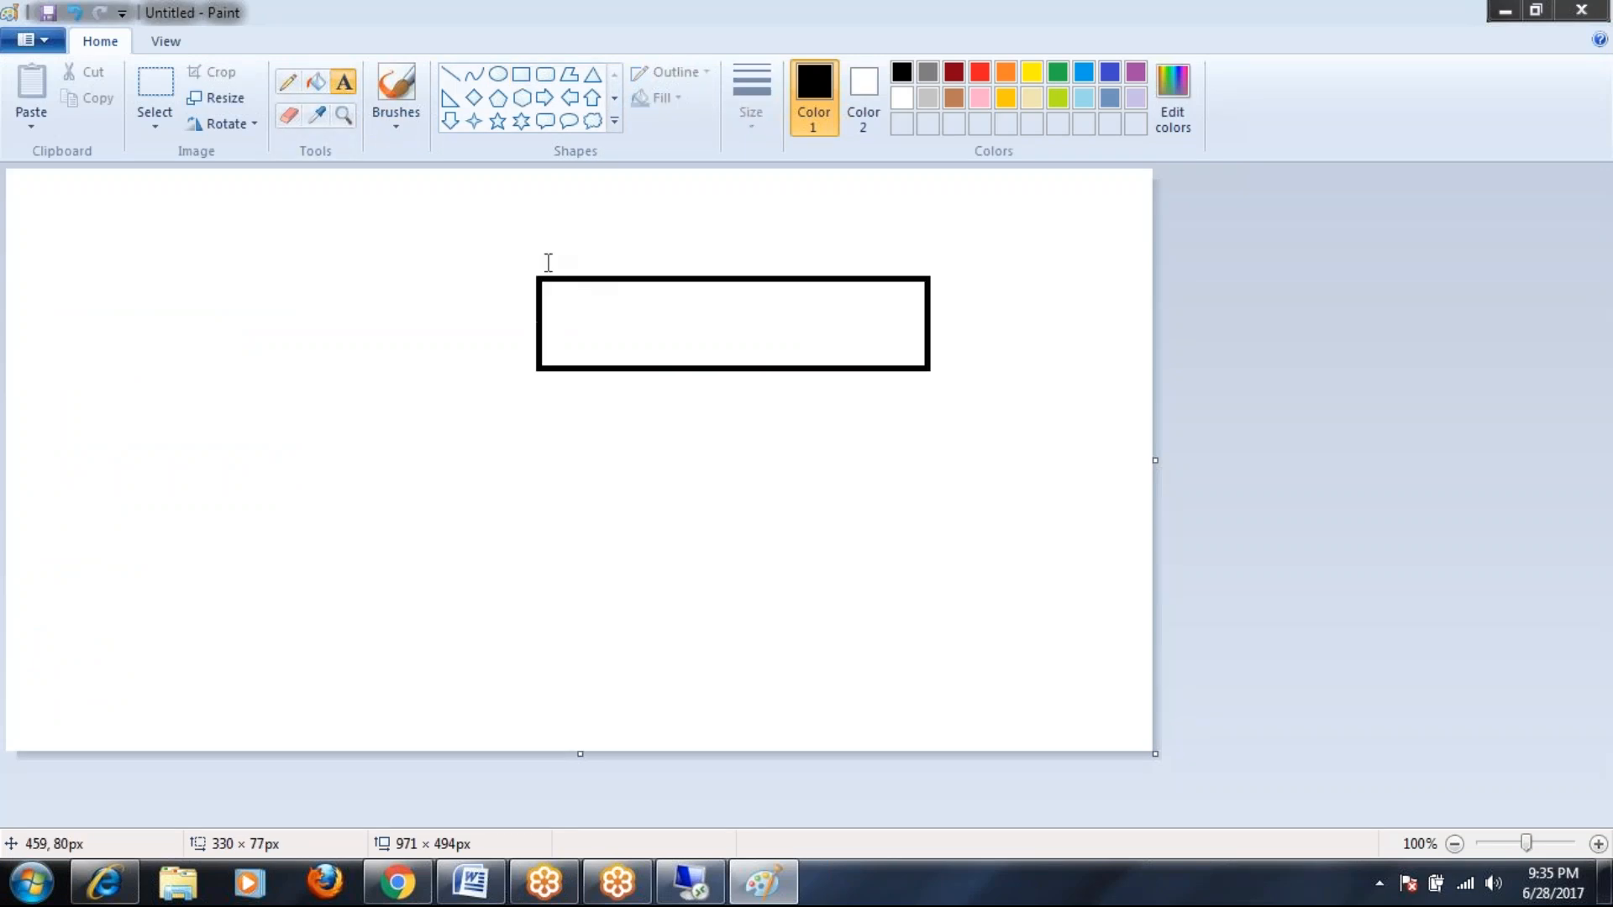
click(546, 250)
text(PTh)
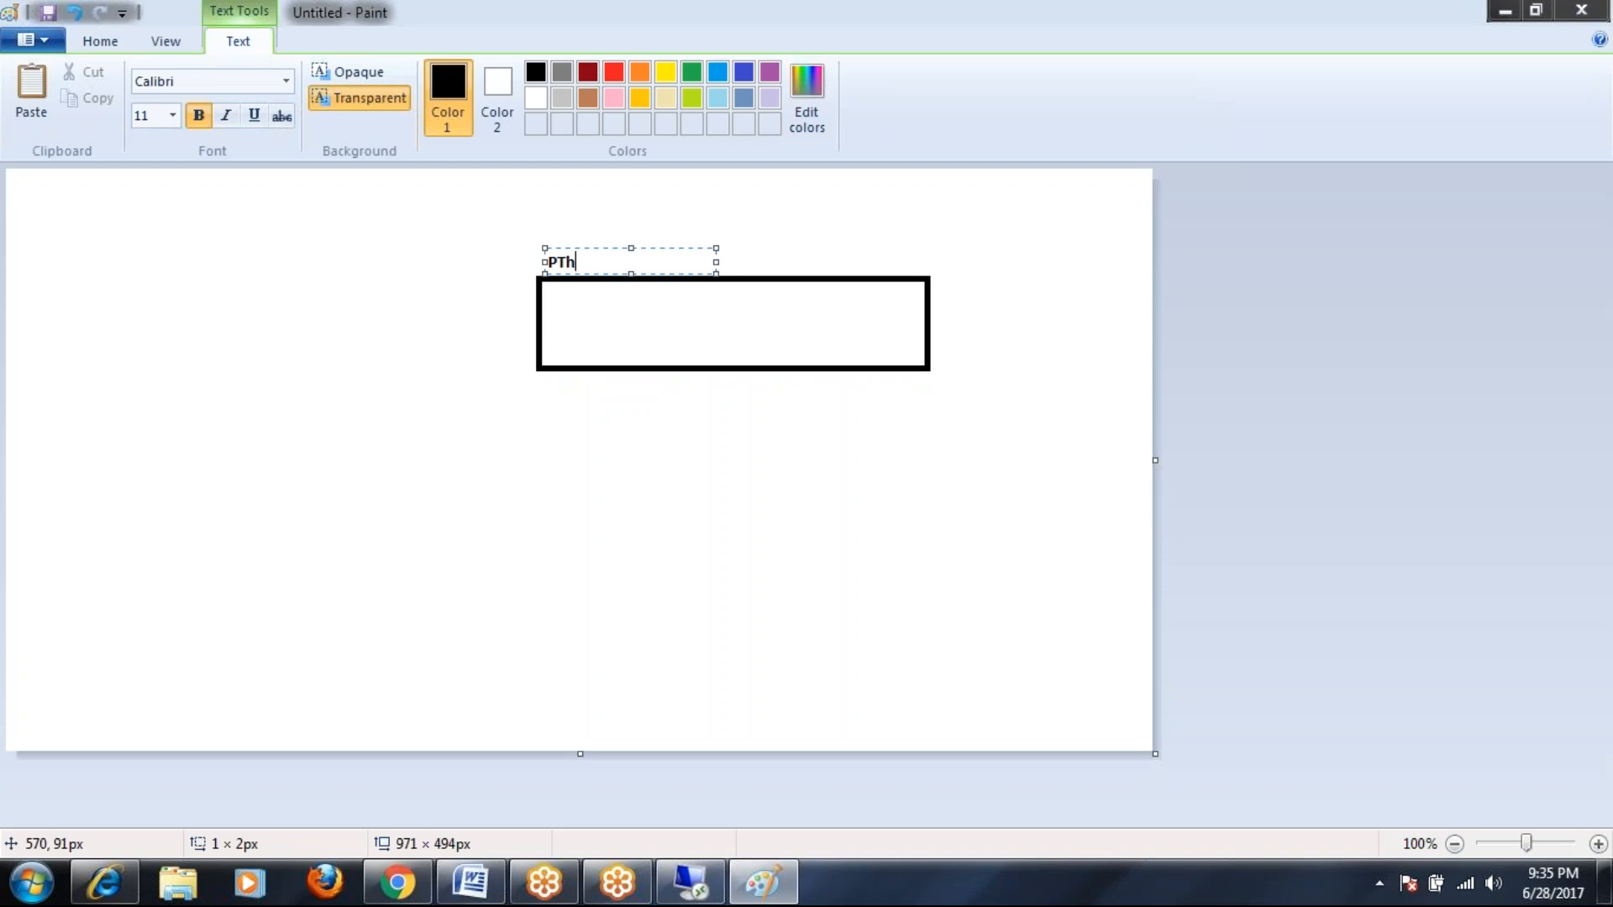
key(BackSpace)
key(BackSpace)
text(ath1)
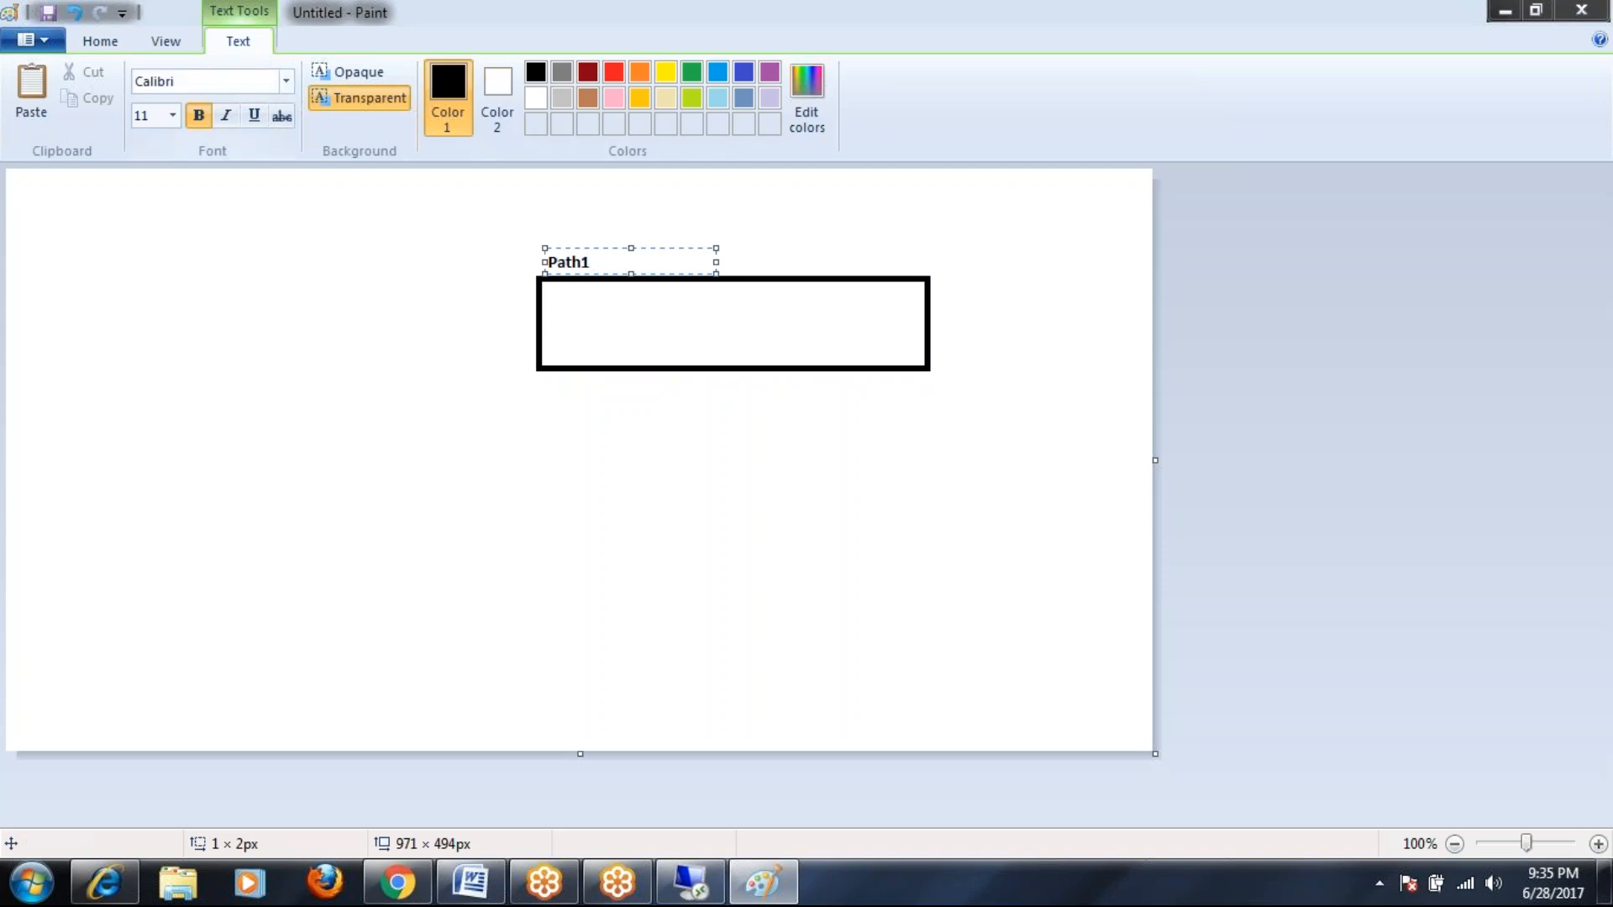
Step: Draw a second, narrower rectangle below the Path1 rectangle and label it "Path2" above its edge
click(100, 41)
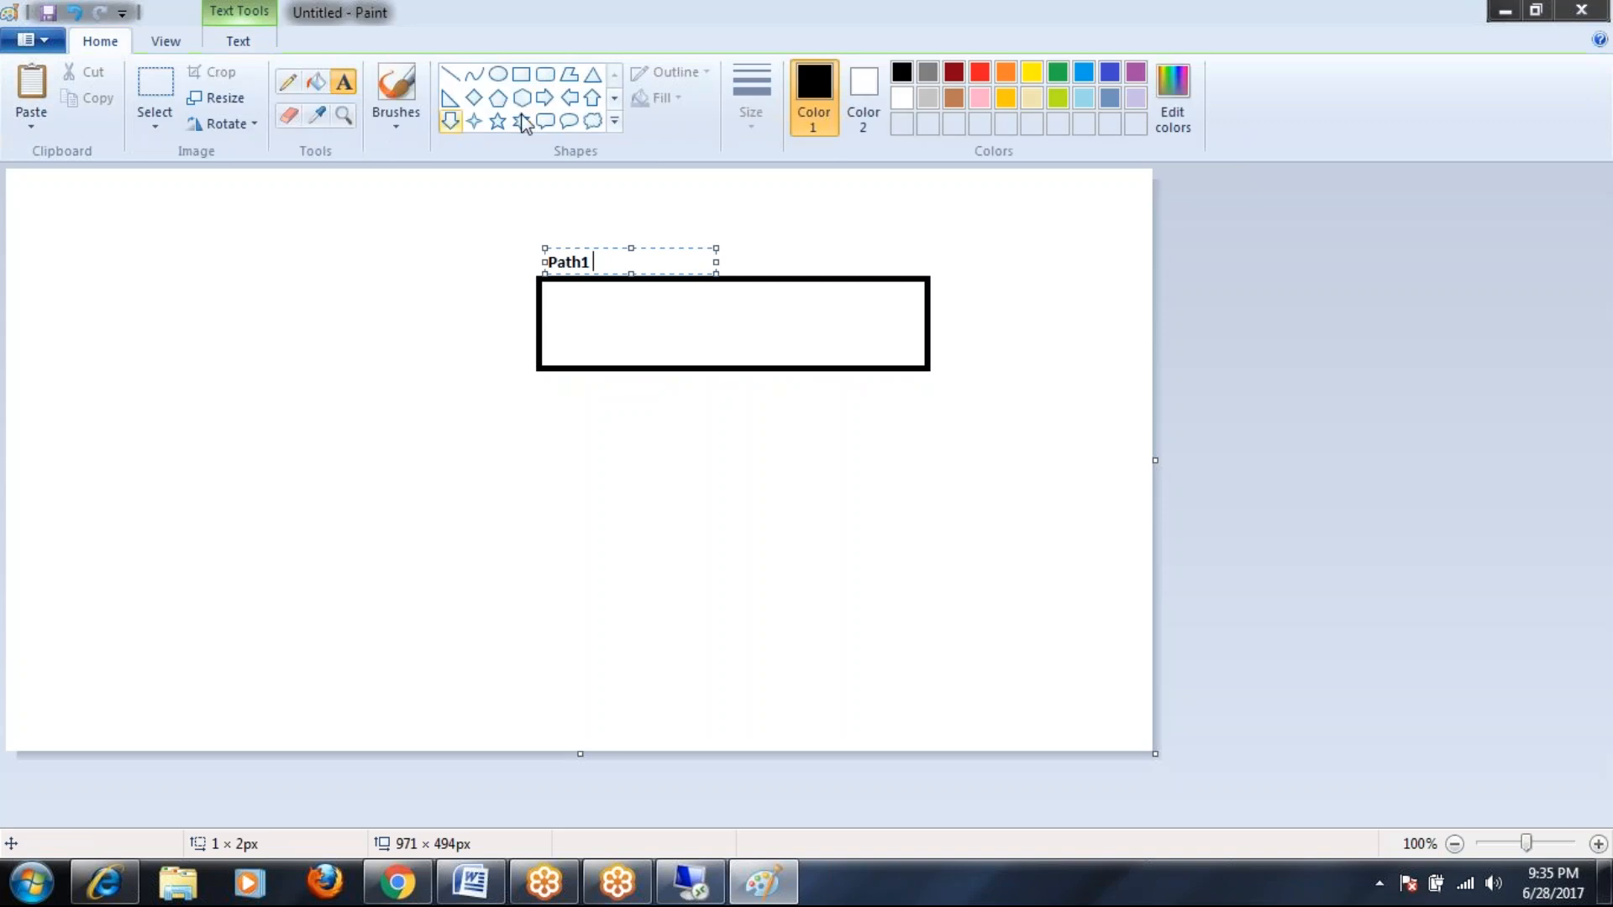
click(521, 74)
drag(547, 427, 817, 524)
click(567, 412)
click(344, 82)
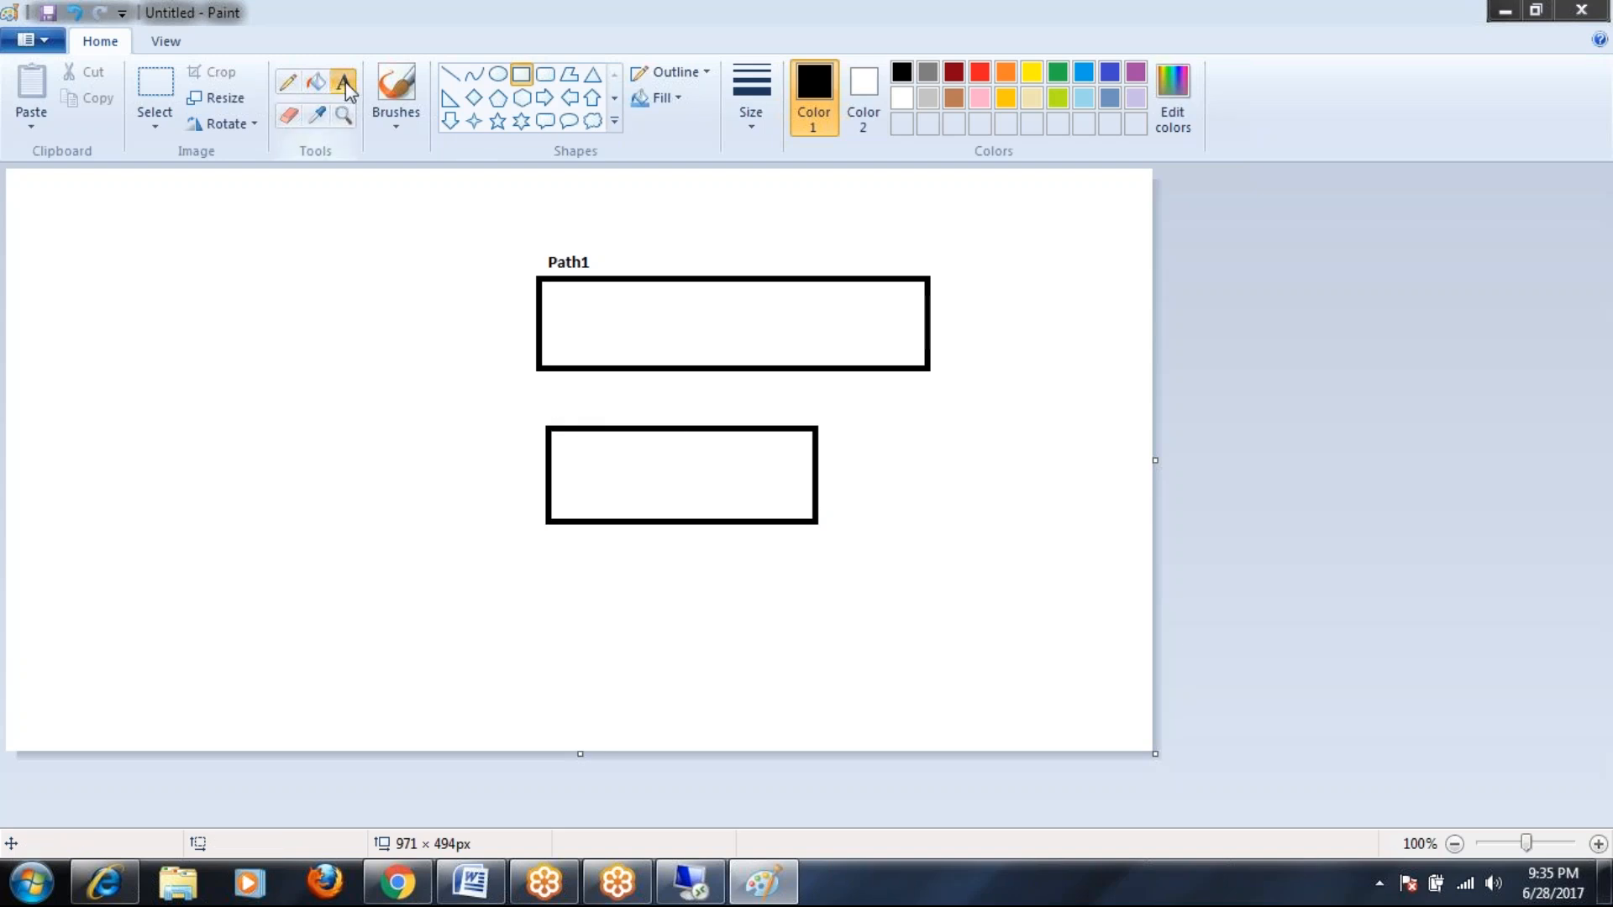
click(559, 402)
text(Path2)
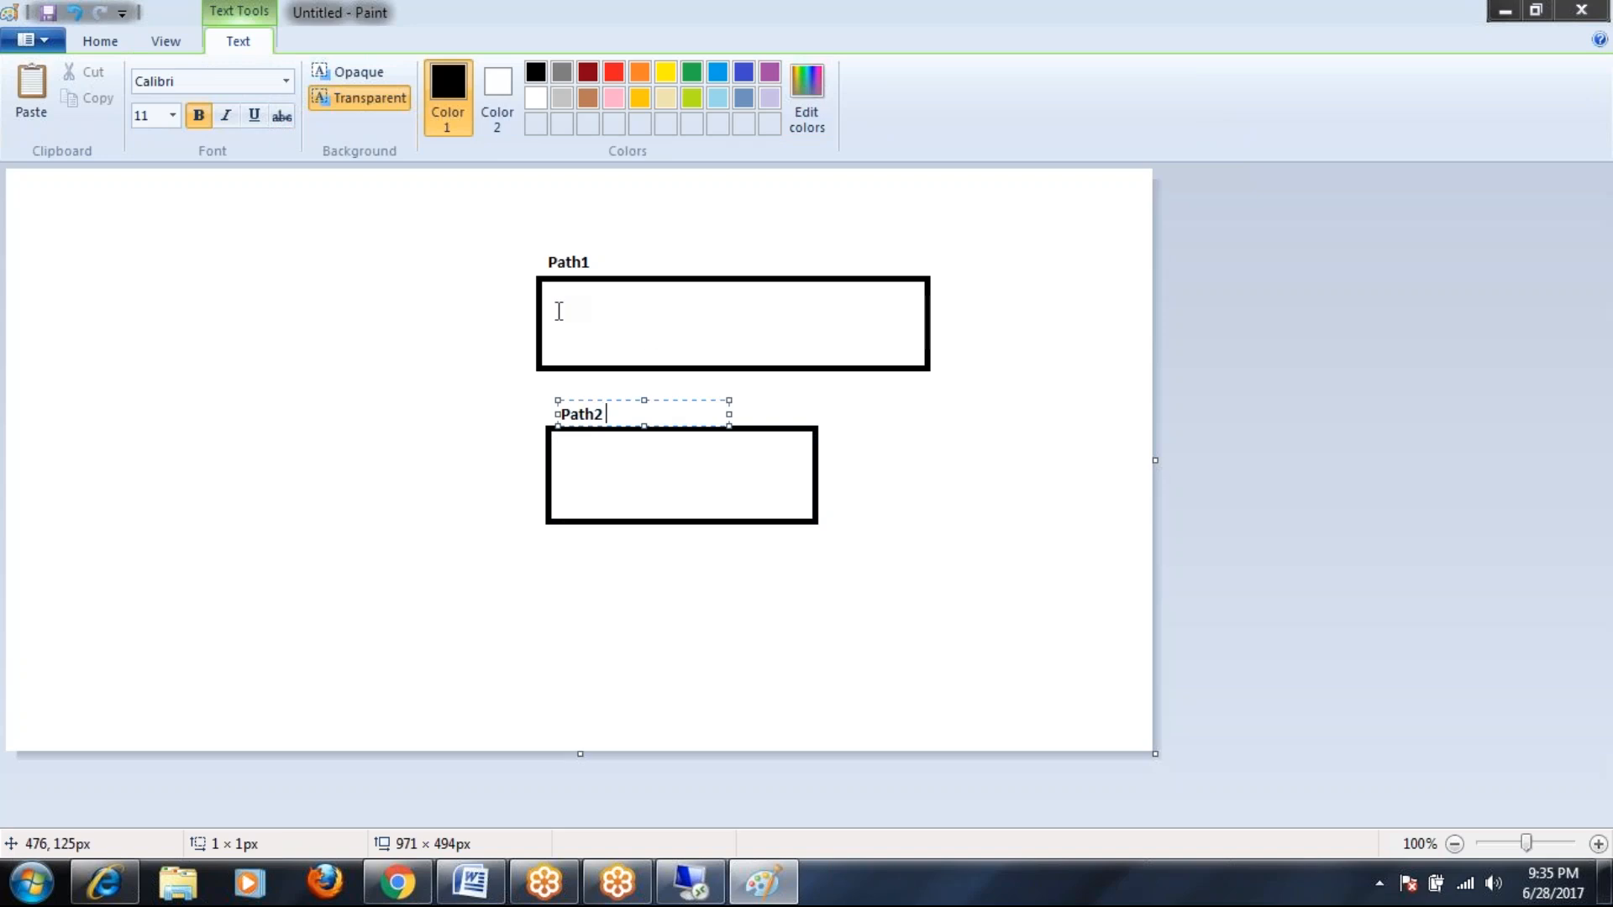
Step: Draw three rounded rectangles side by side inside the Path1 box and two inside the Path2 box as stages
click(647, 353)
click(558, 290)
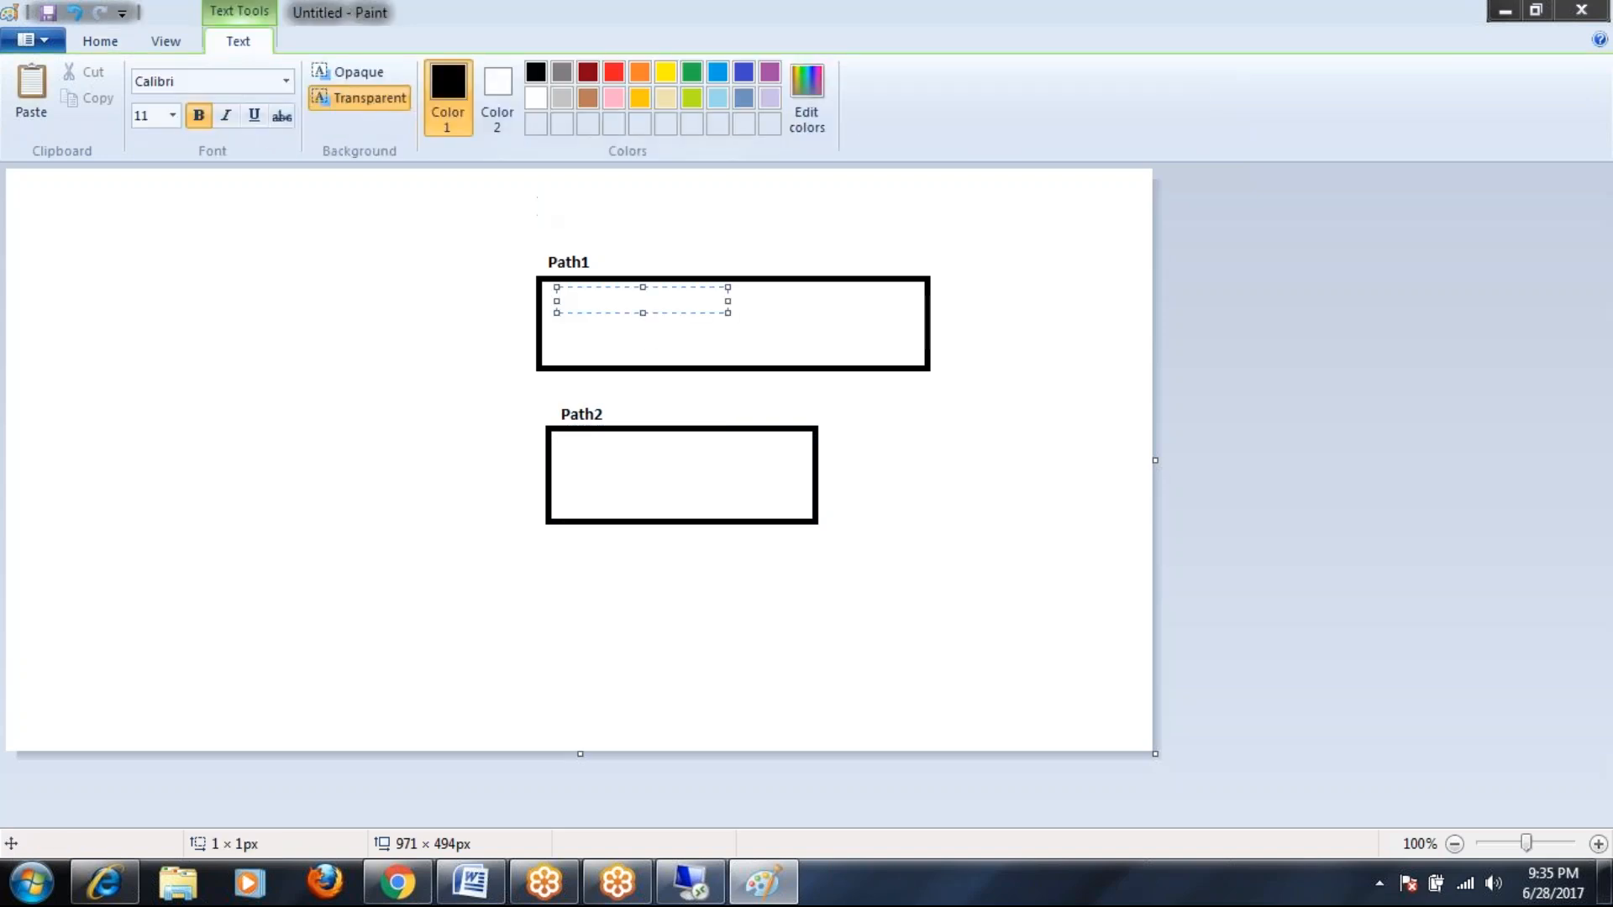
click(111, 46)
click(545, 74)
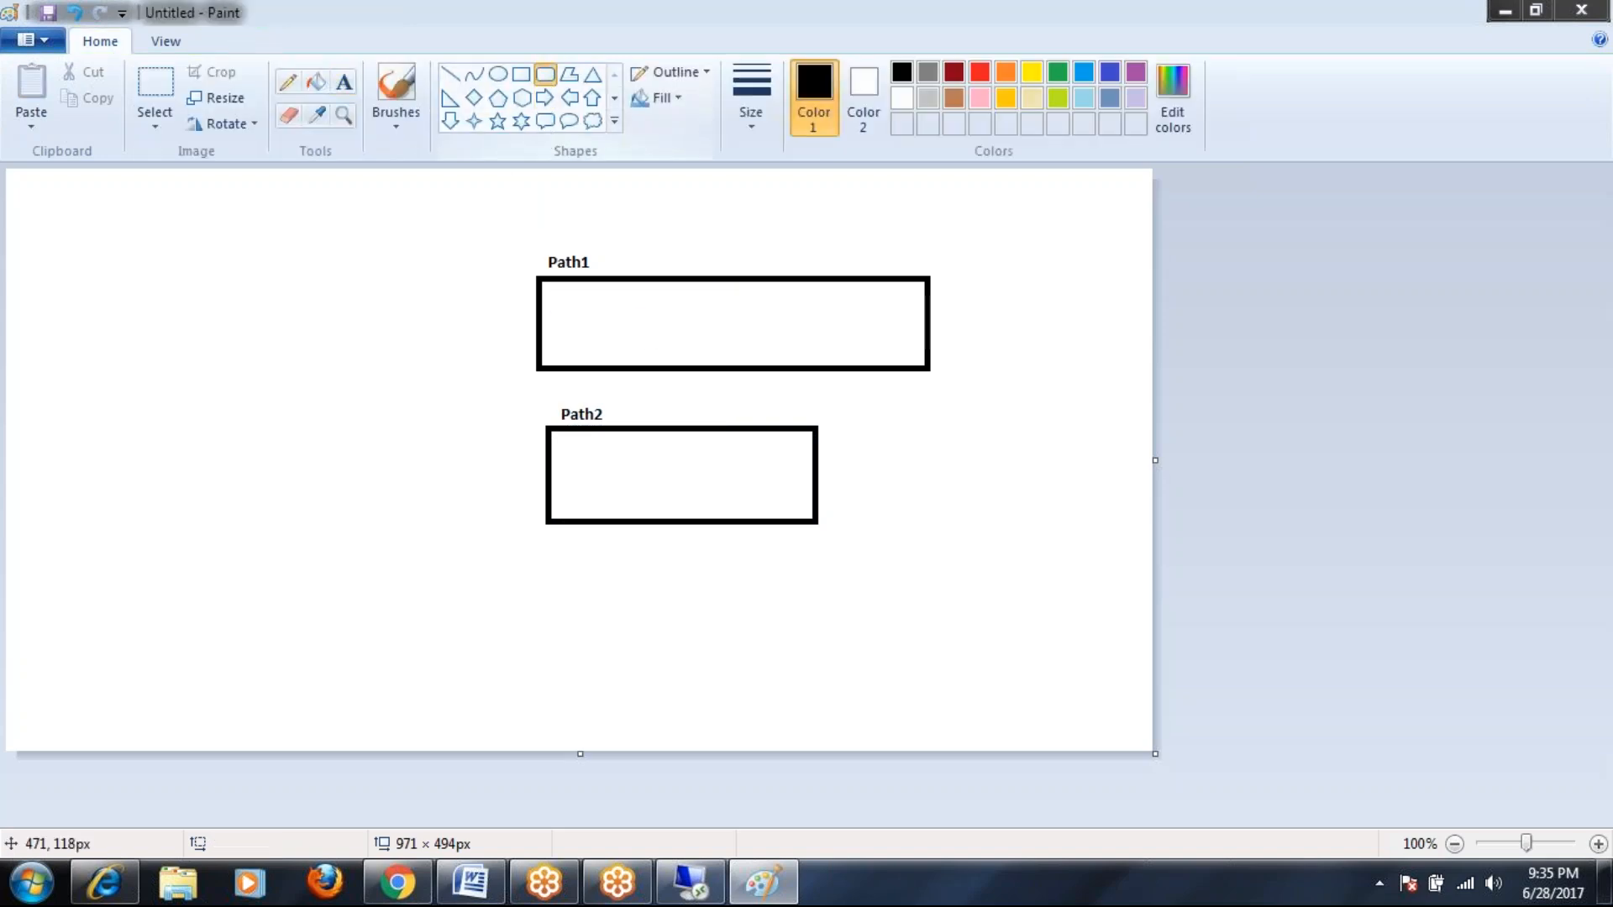
mouse_move(563, 306)
mouse_down()
mouse_move(649, 346)
mouse_move(692, 324)
mouse_move(773, 349)
mouse_move(903, 341)
mouse_up()
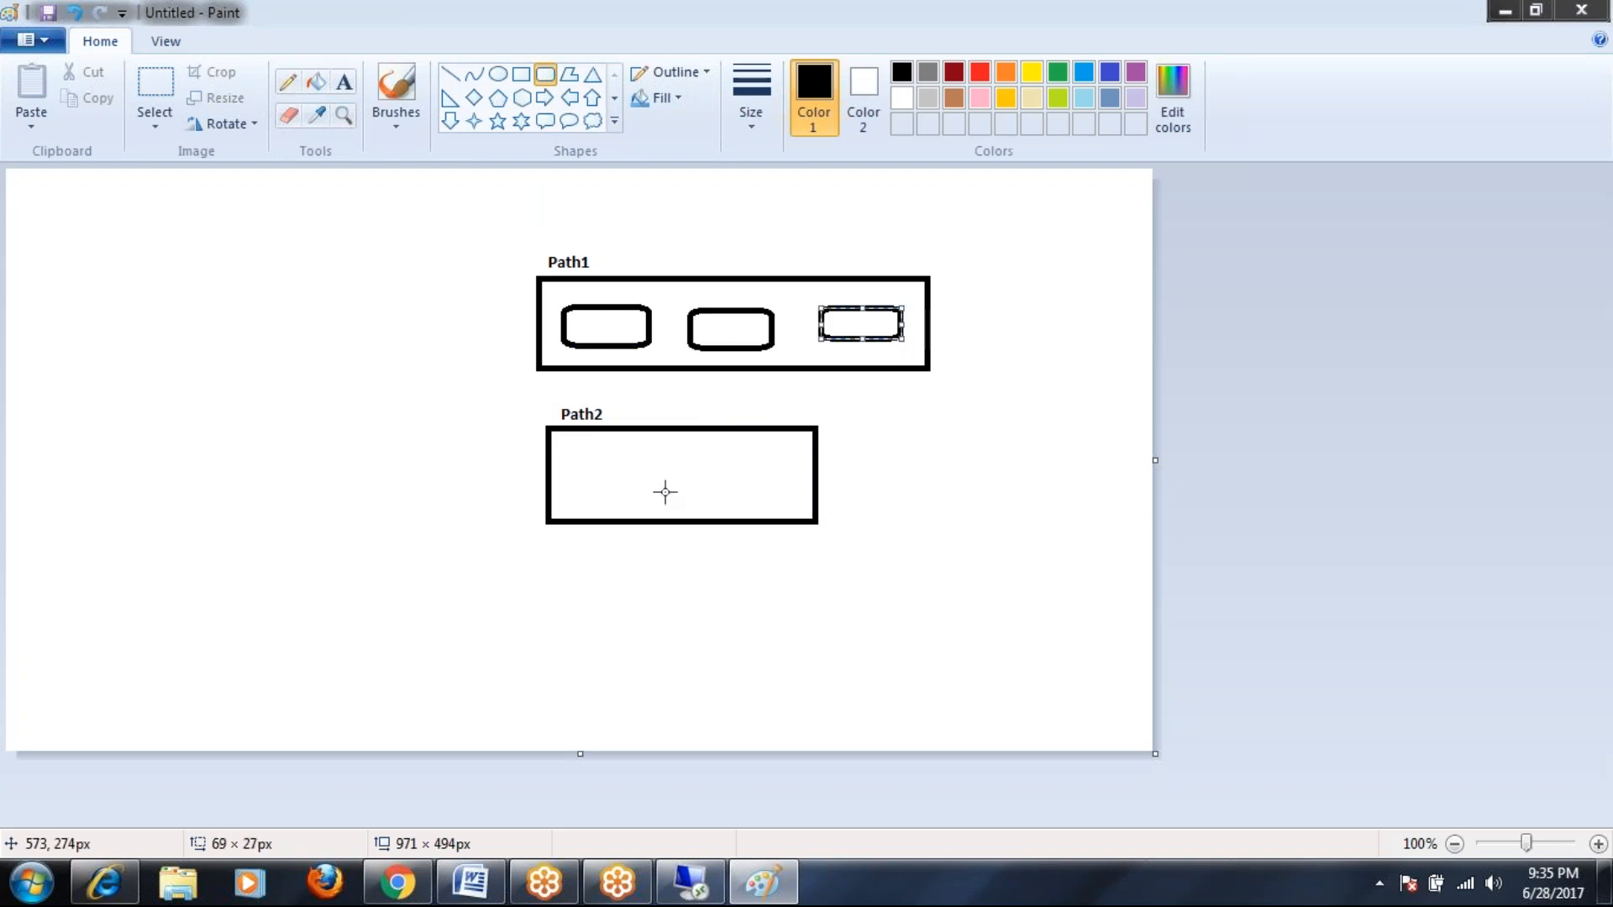
mouse_move(579, 461)
mouse_down()
mouse_move(616, 496)
mouse_move(659, 501)
mouse_move(706, 472)
mouse_move(792, 501)
mouse_up()
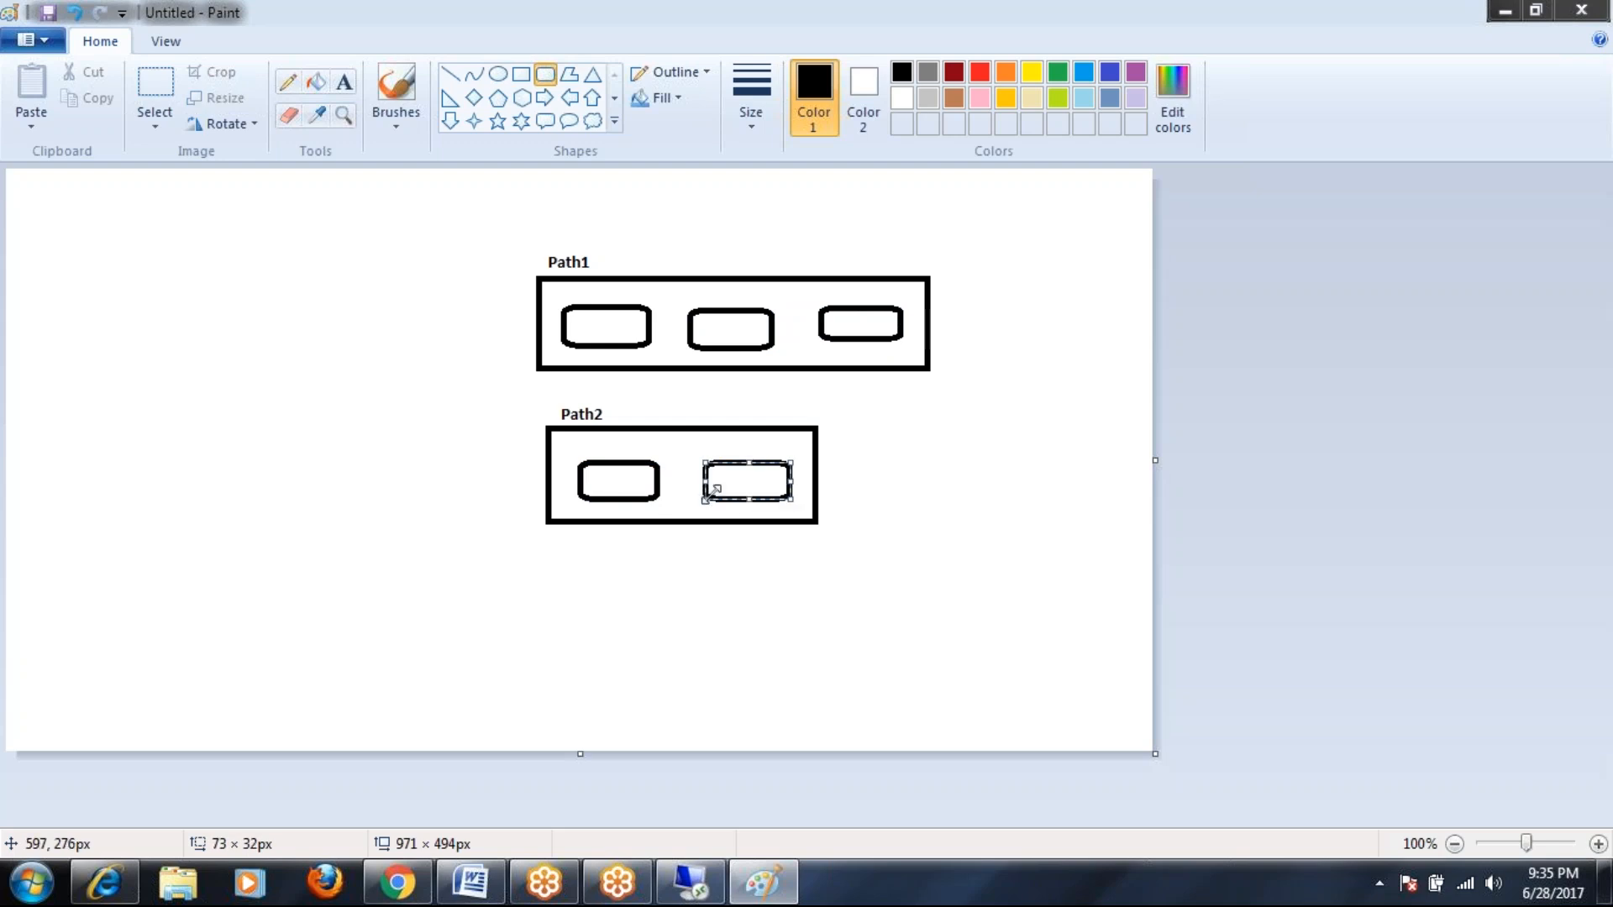
Step: Draw a tall rectangle to the left of the path boxes and label it "Access Form" above its edge
click(343, 81)
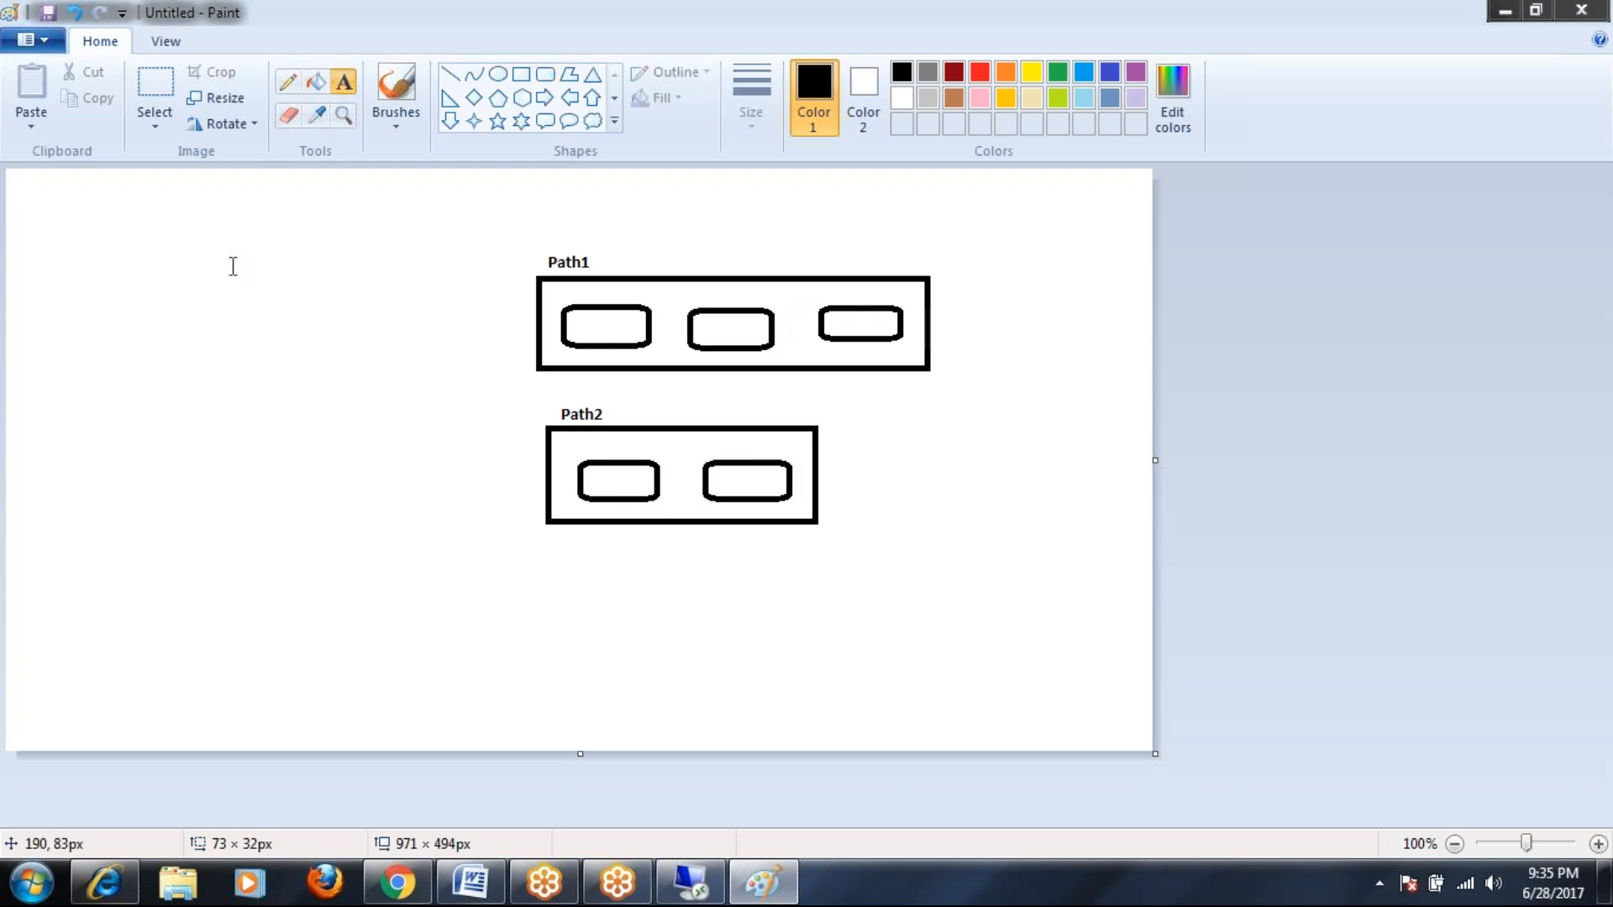
click(520, 74)
drag(188, 281, 340, 534)
click(344, 82)
click(221, 254)
text(Access Form)
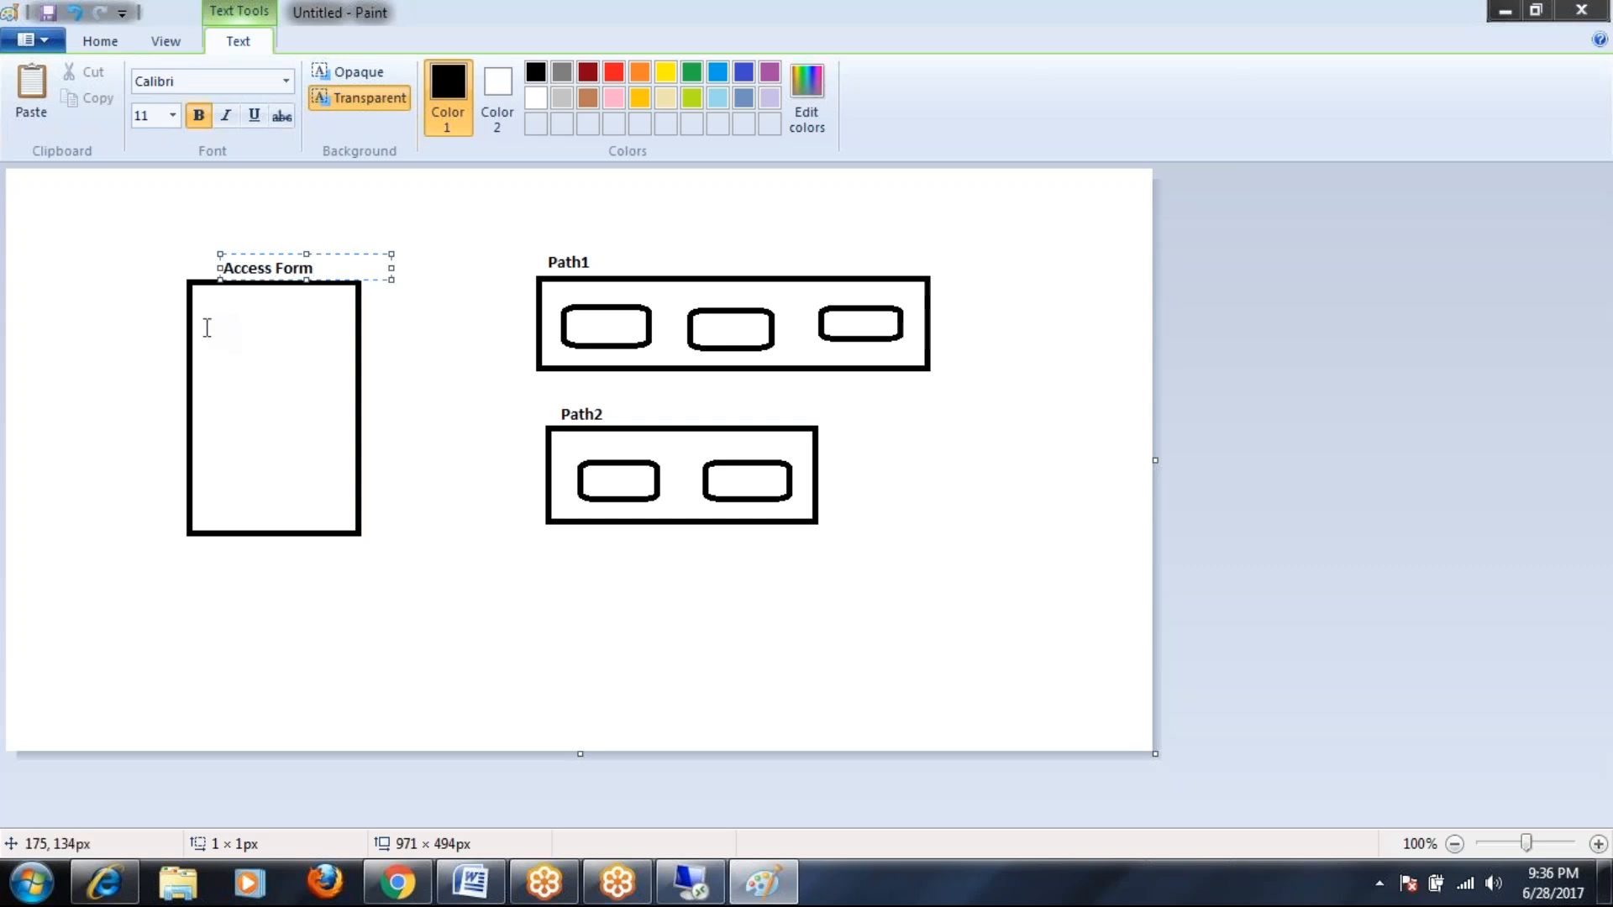
Step: Place an empty text box inside the Access Form rectangle, just below its upper edge
click(207, 327)
click(207, 328)
click(209, 377)
click(202, 298)
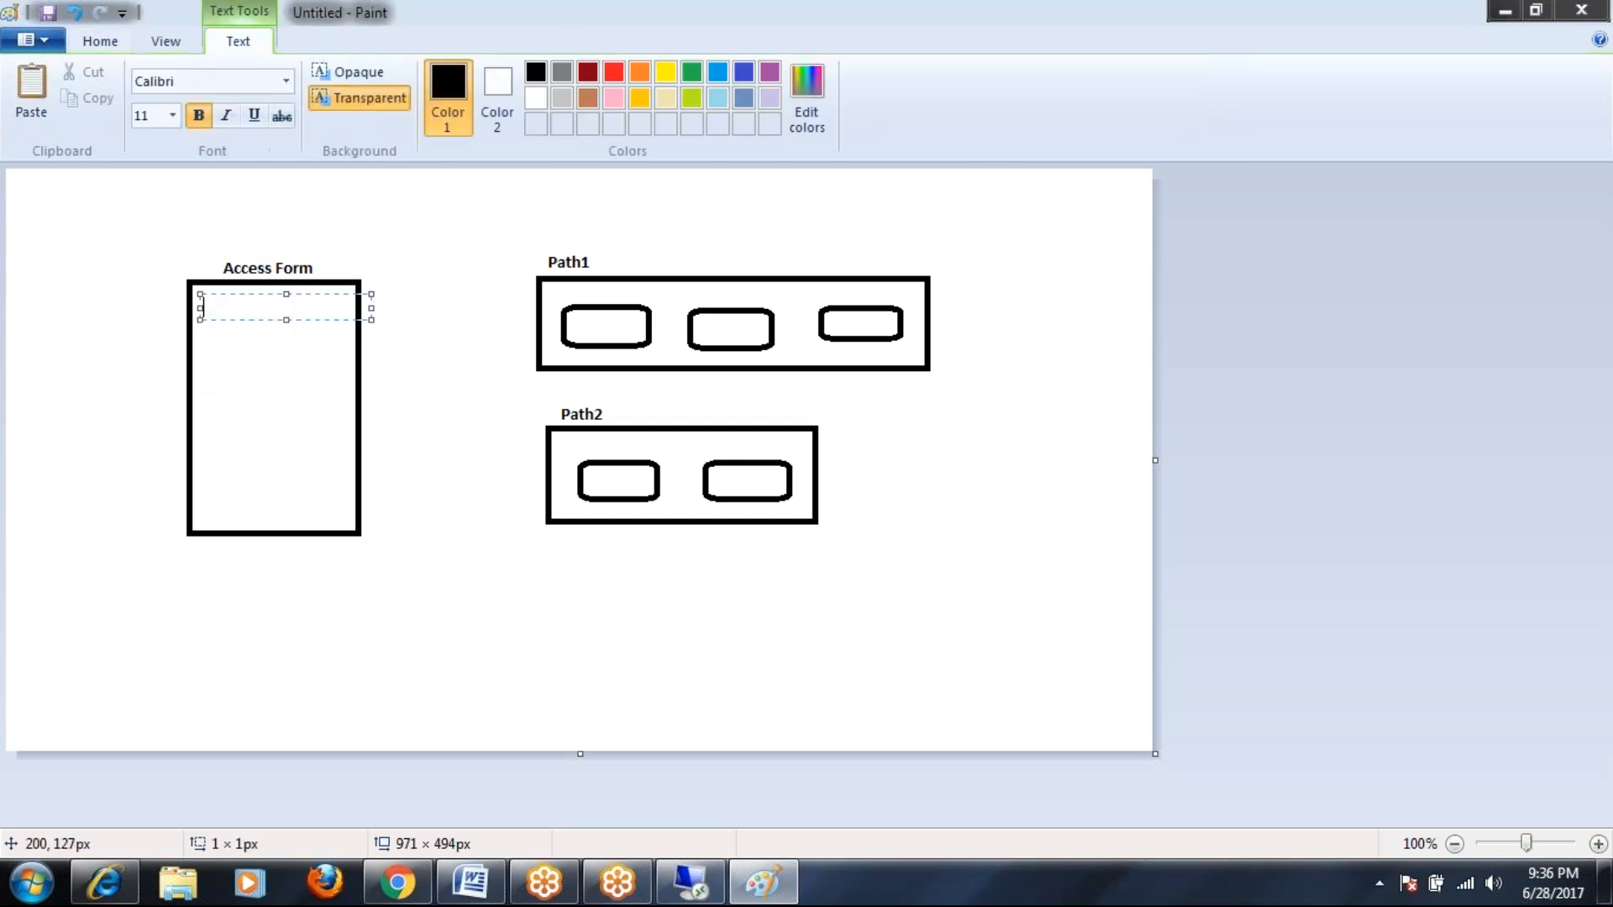
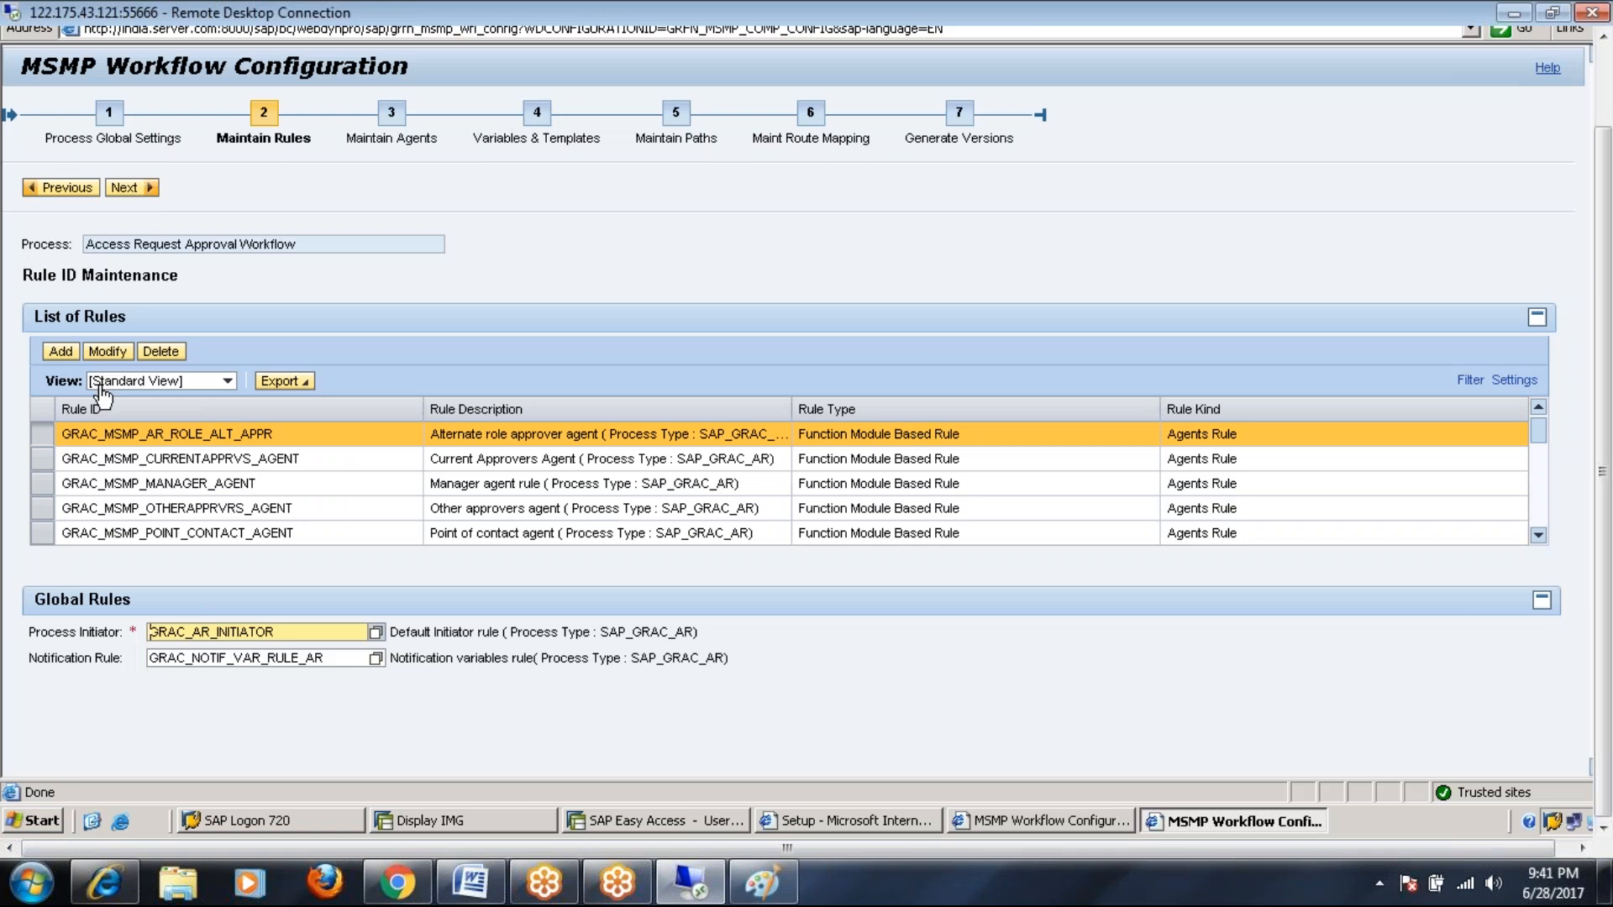
Step: Start a new rule entry in the List of Rules and go through its Rule ID, Rule Description and Rule Type fields
click(60, 351)
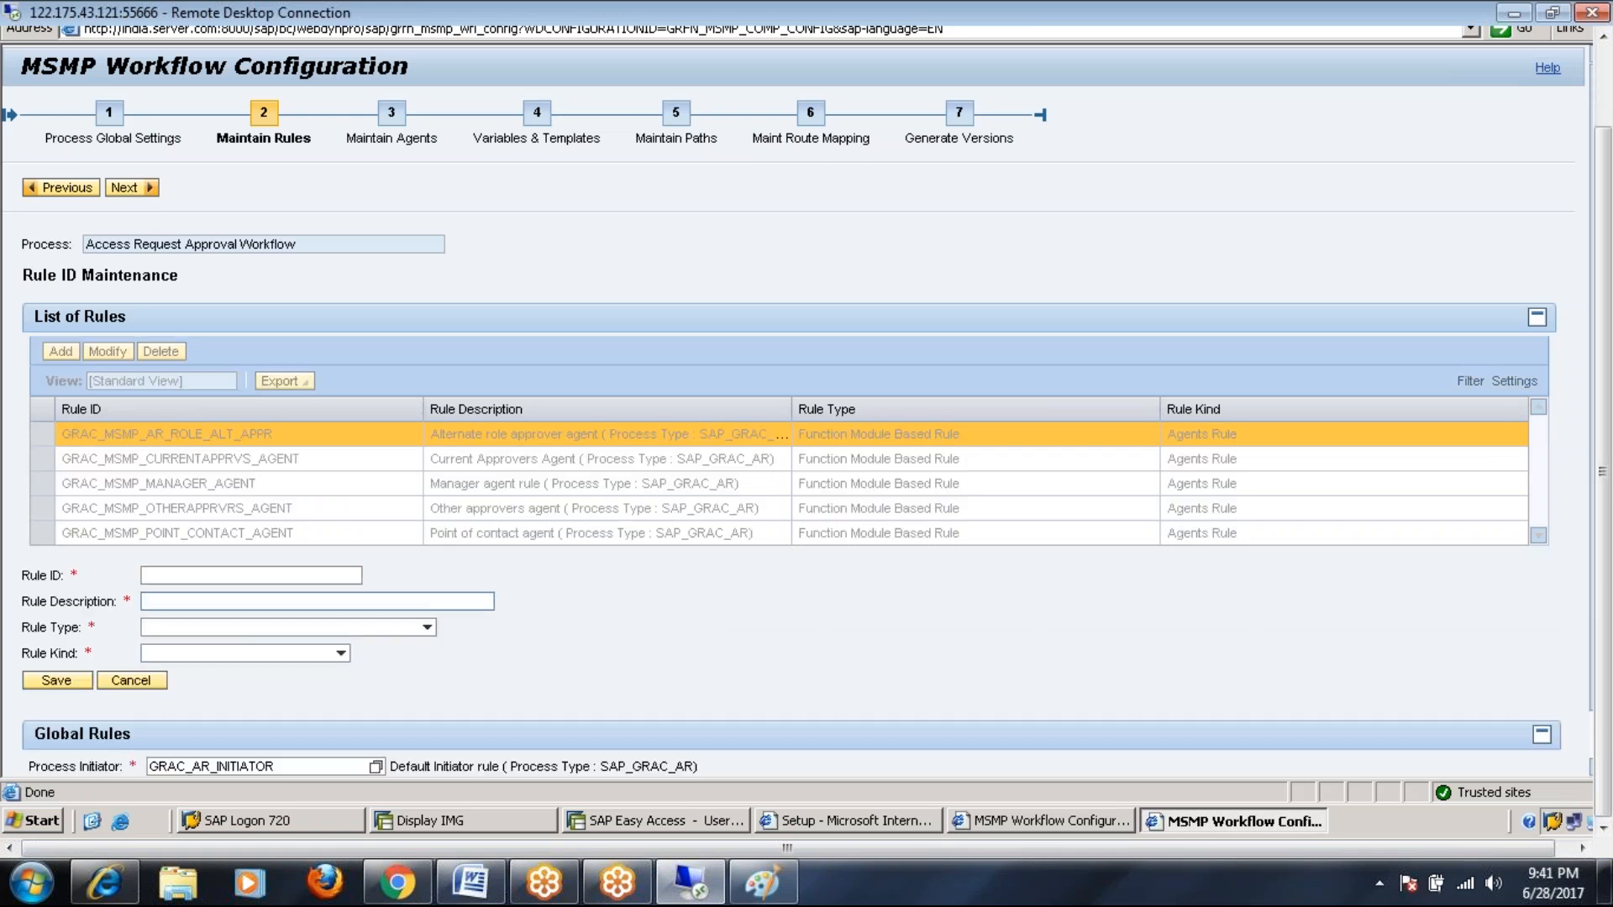
click(160, 575)
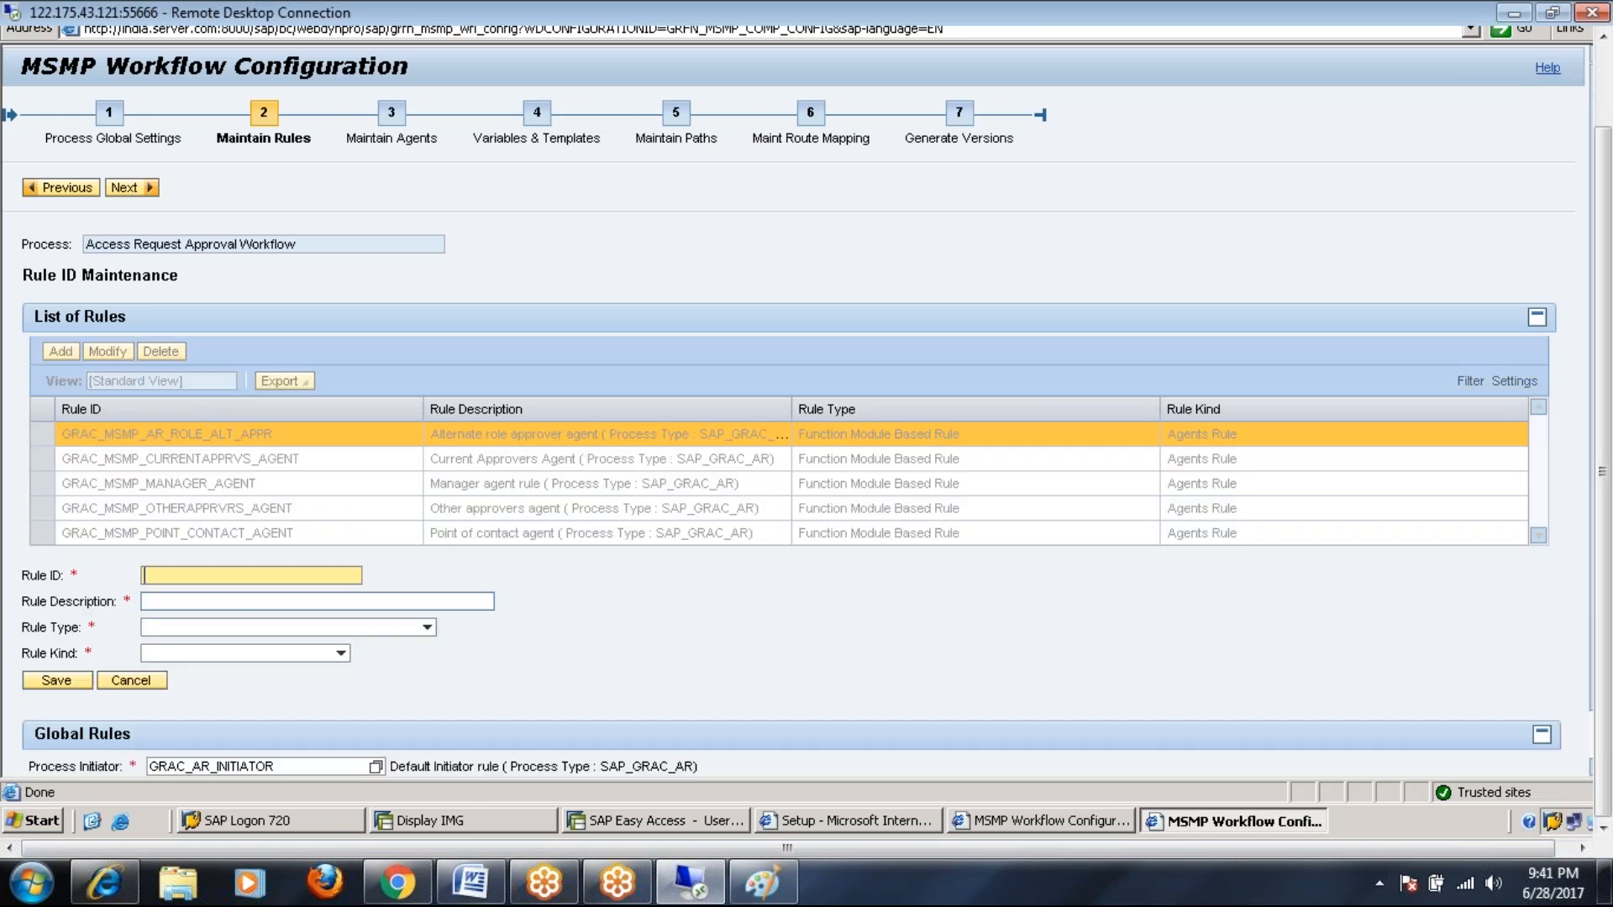
click(161, 602)
click(426, 629)
click(426, 630)
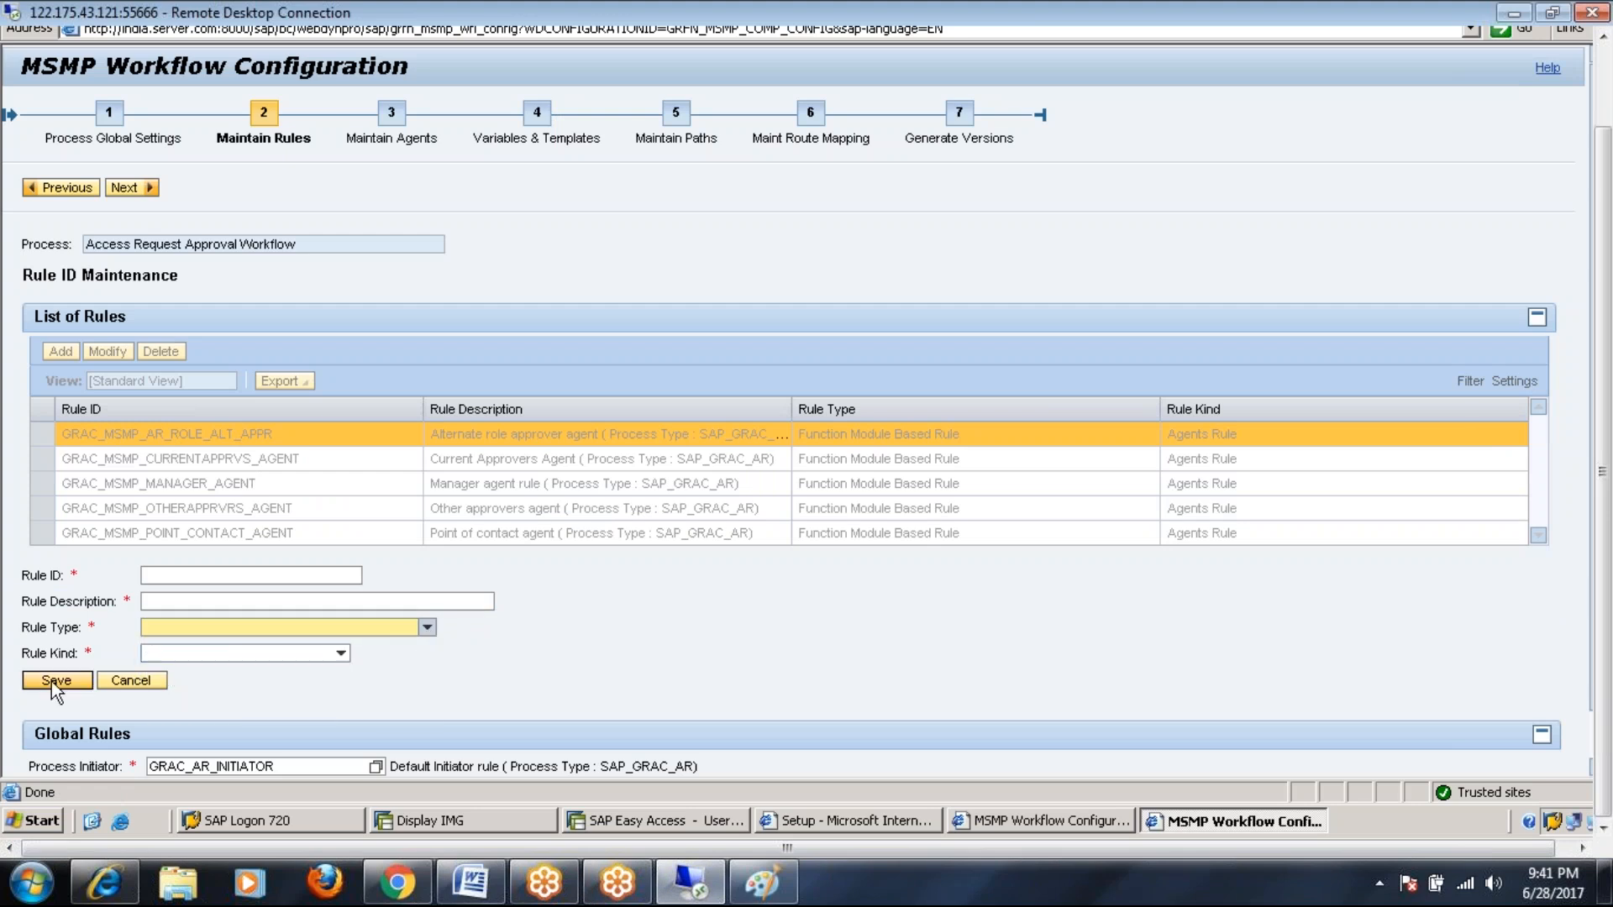
Step: Choose GRAC_AR_INITIATOR as the process initiator under Global Rules
scroll(345, 716, down, 1)
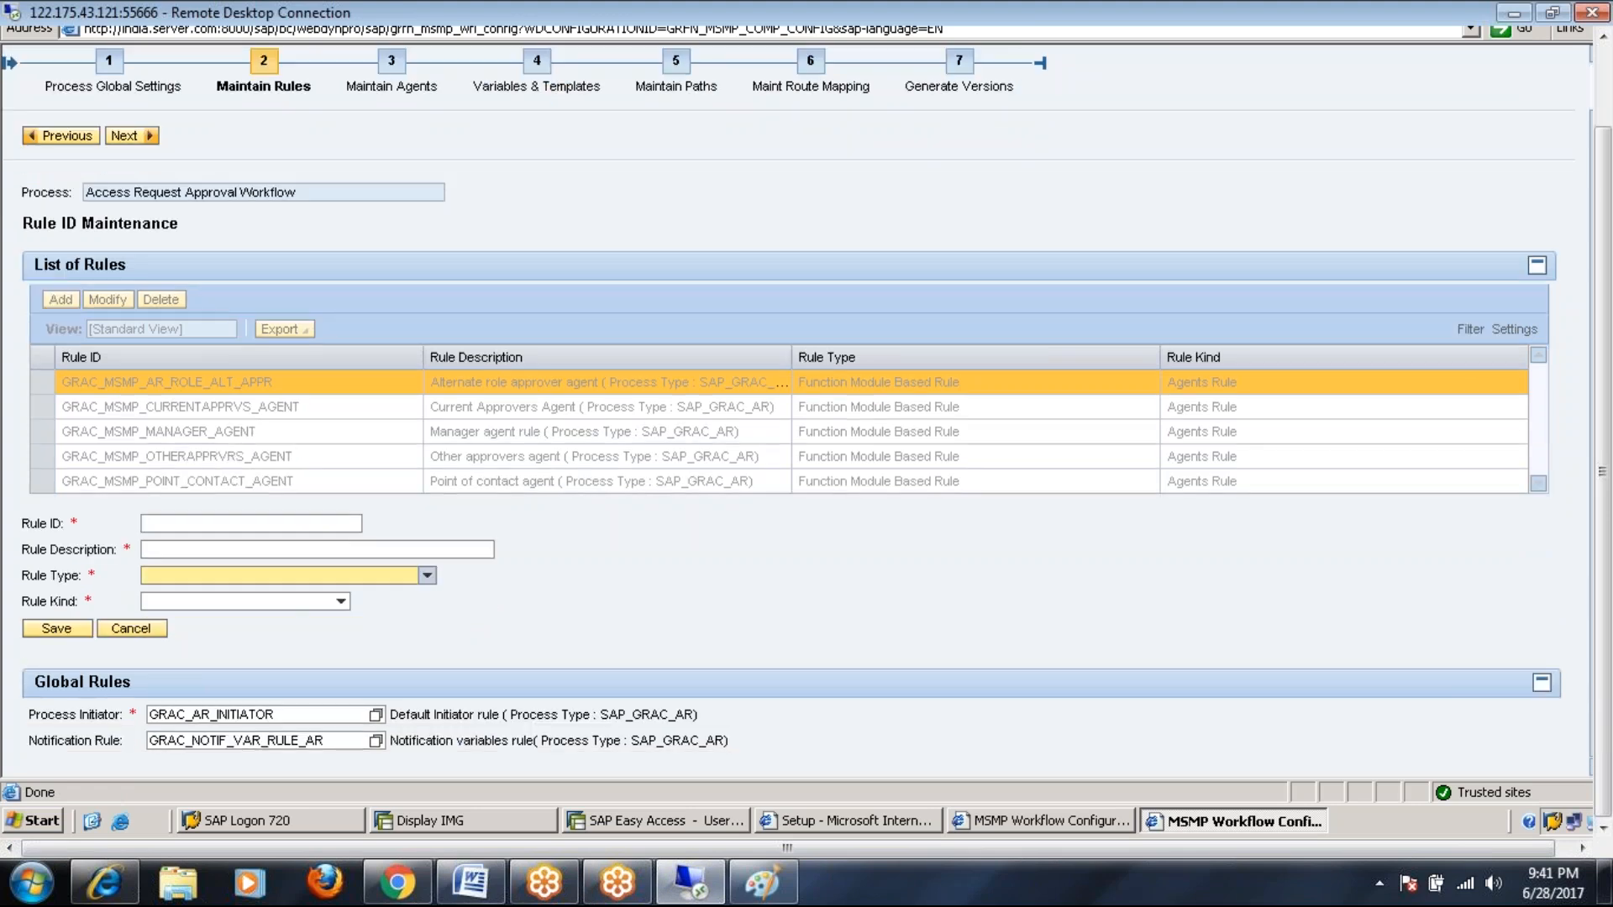
click(363, 714)
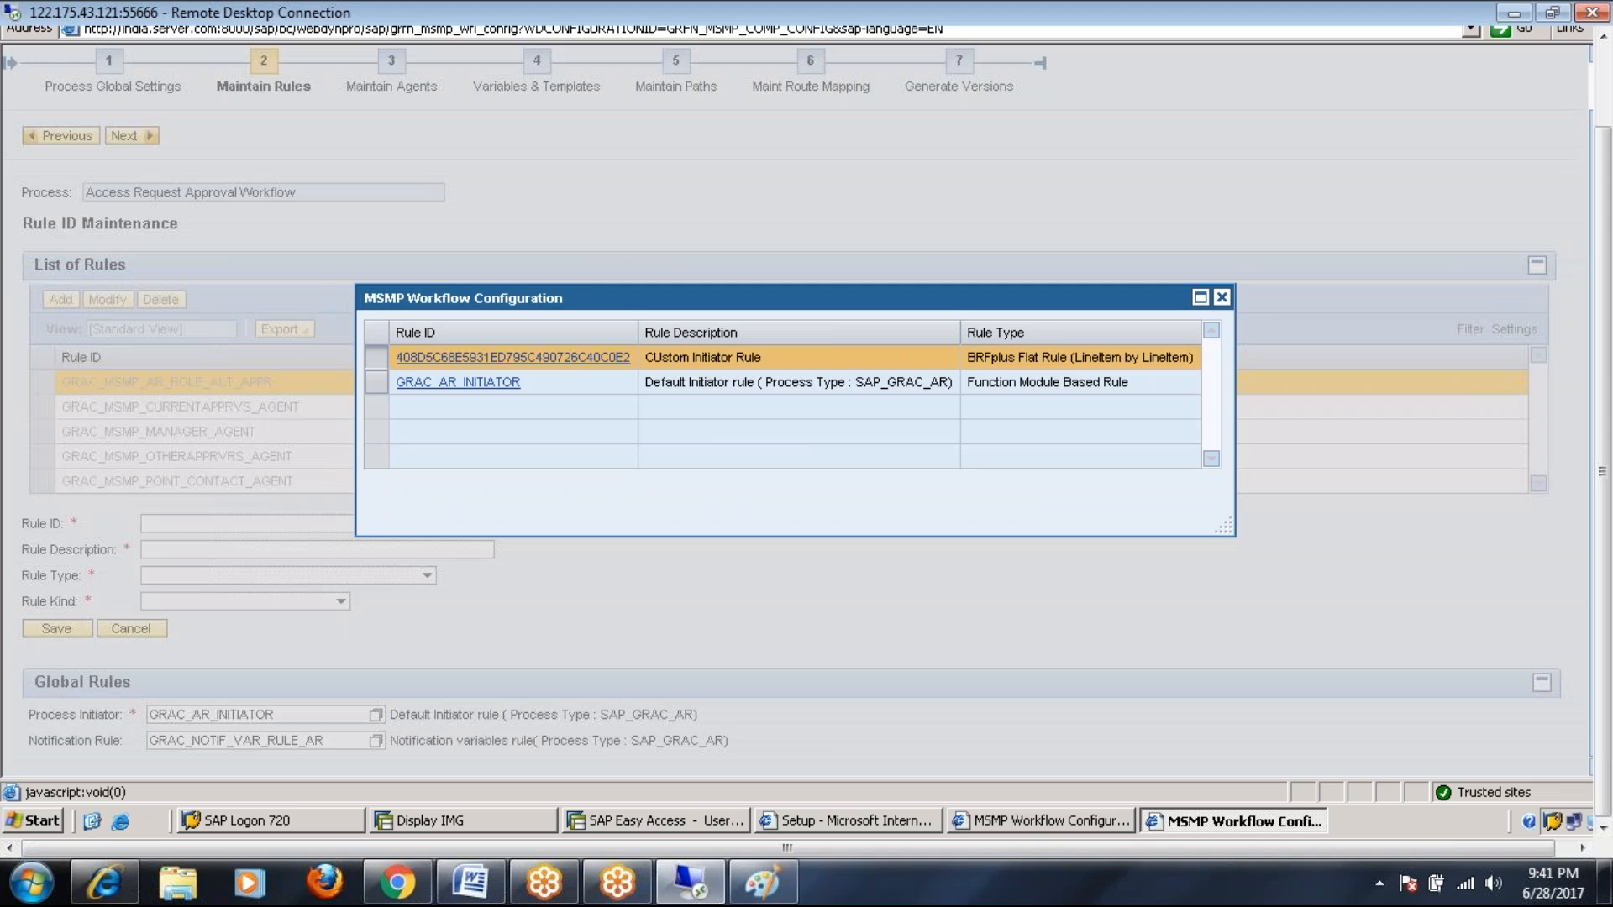
click(458, 383)
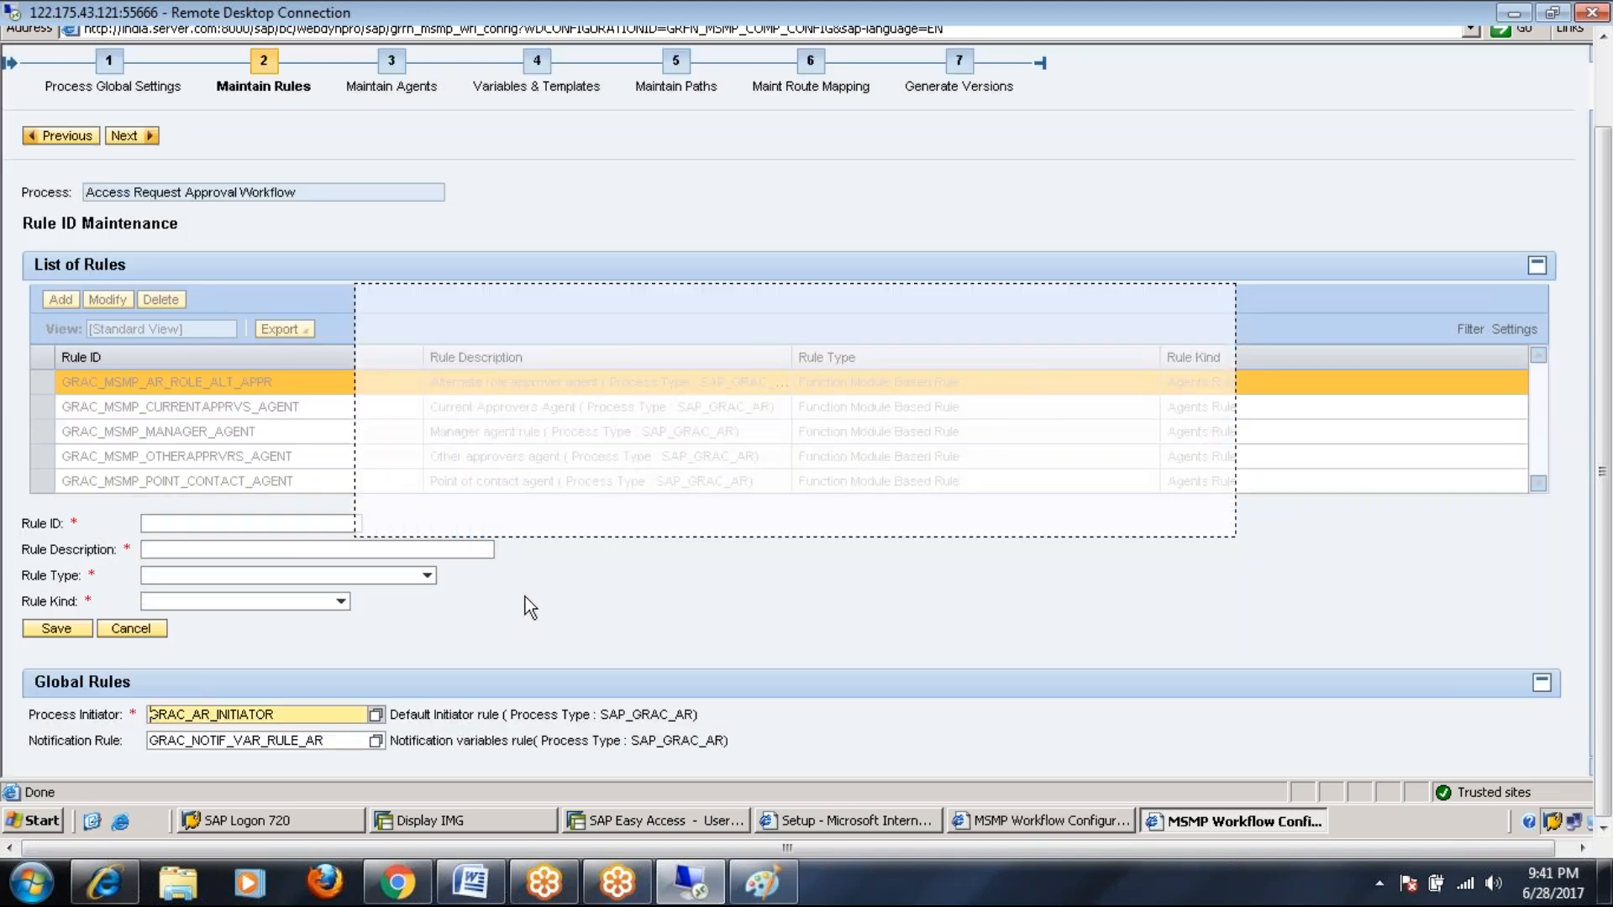
Step: Cancel the unsaved rule entry and review the initiator rule in the Paint diagram before returning to the workflow configuration
click(130, 629)
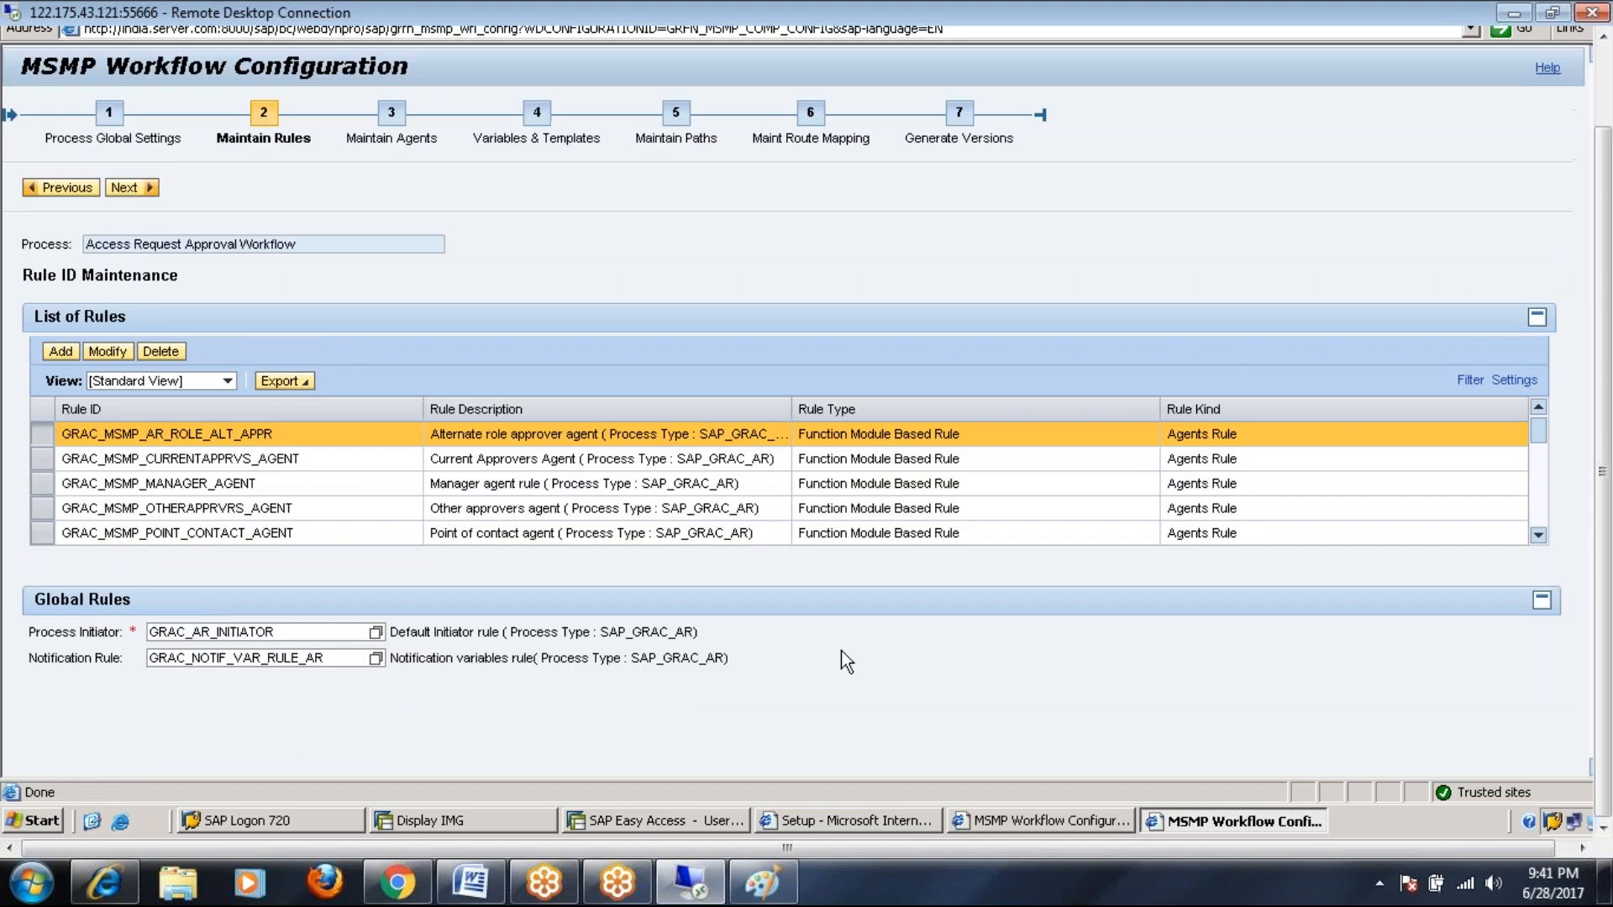
click(762, 882)
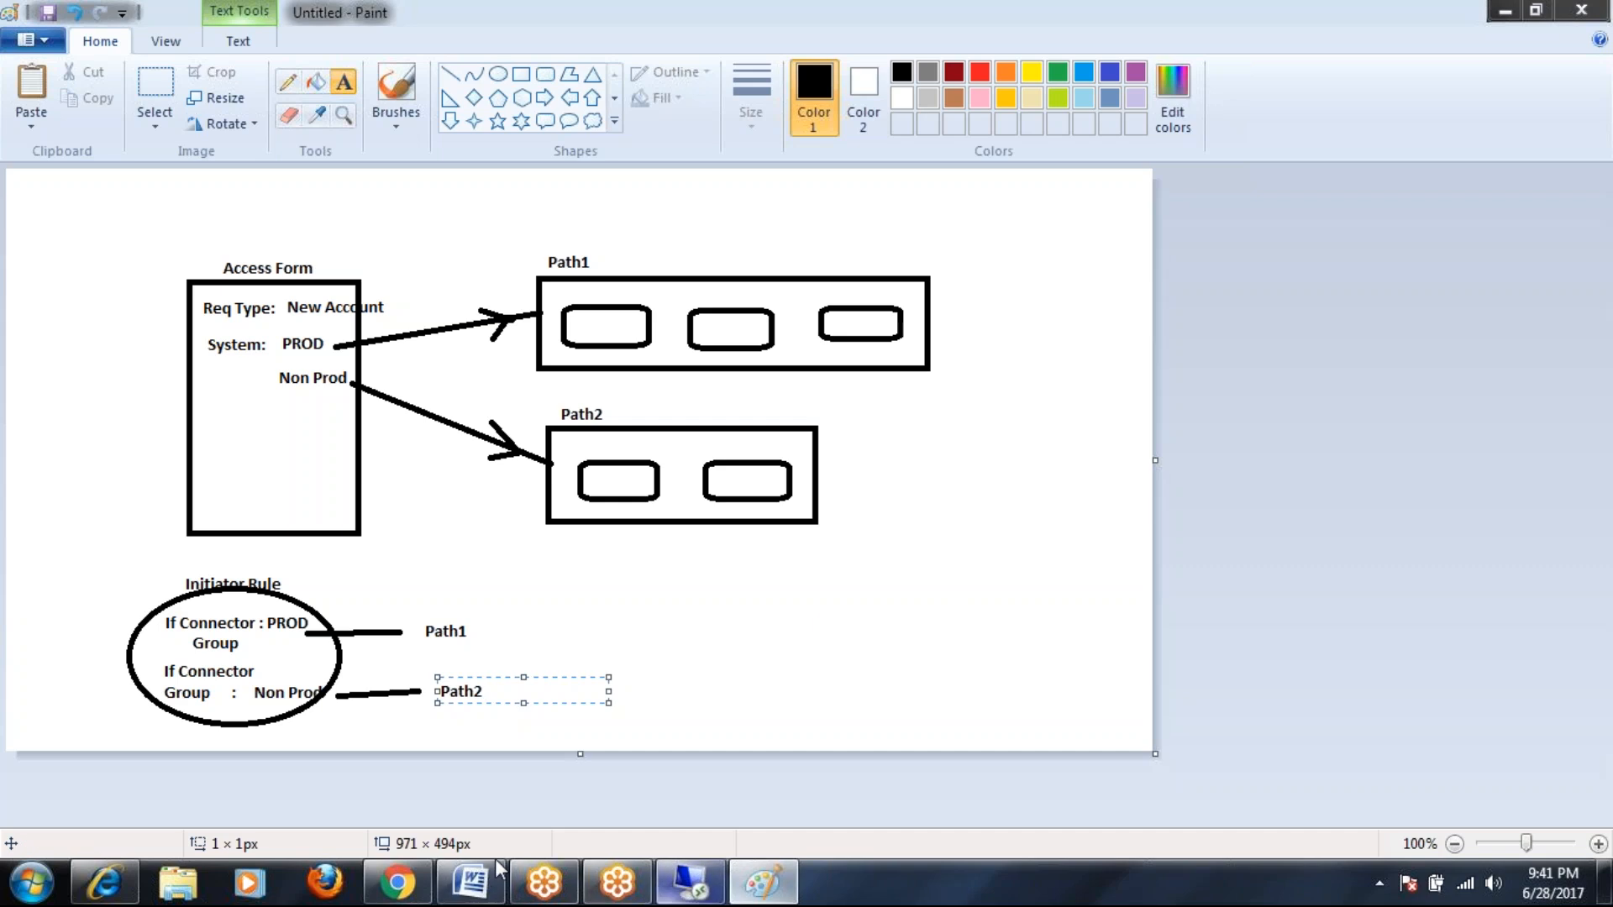
click(688, 884)
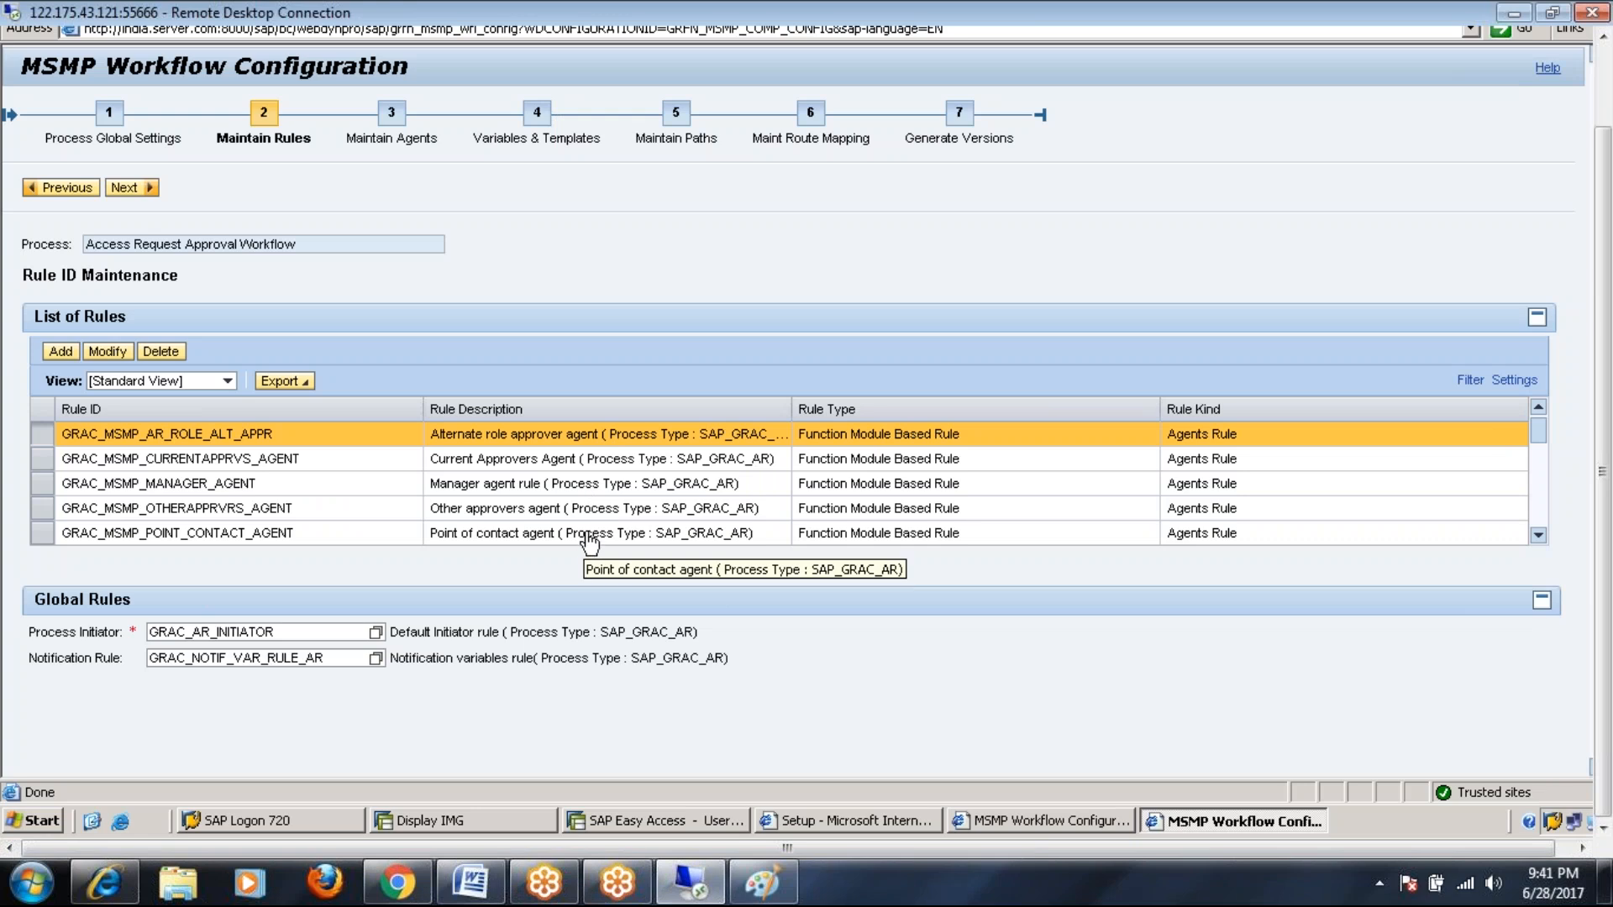
Step: Open the Maintain Paths stage and compare the configured paths with the initiator rule's Path1 and Path2 in the Paint diagram
click(671, 141)
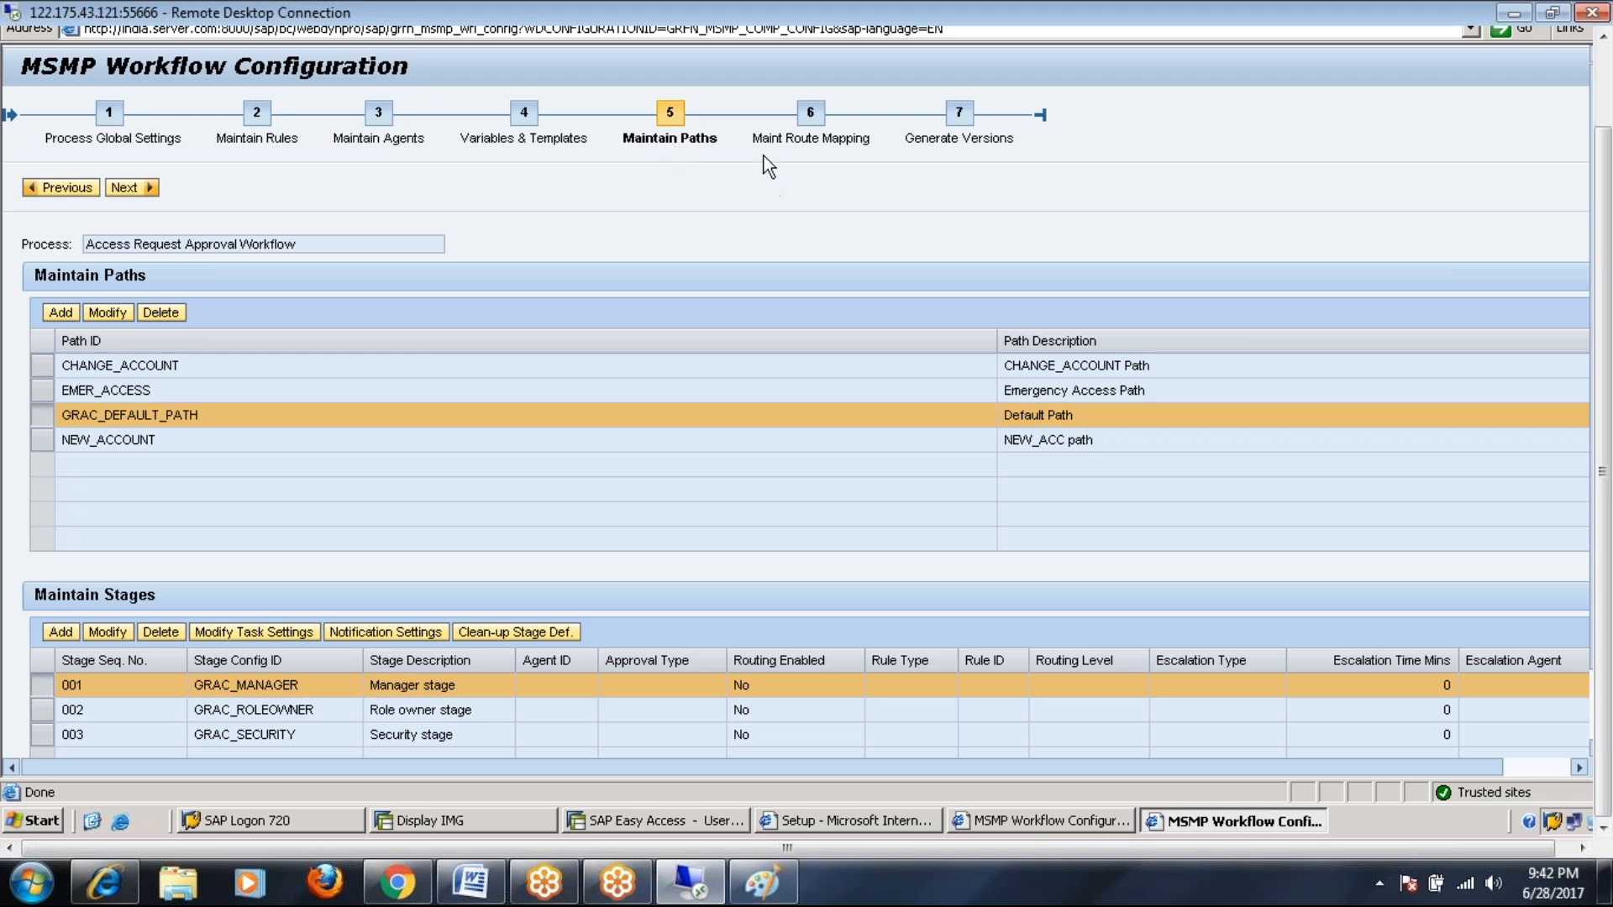
click(761, 882)
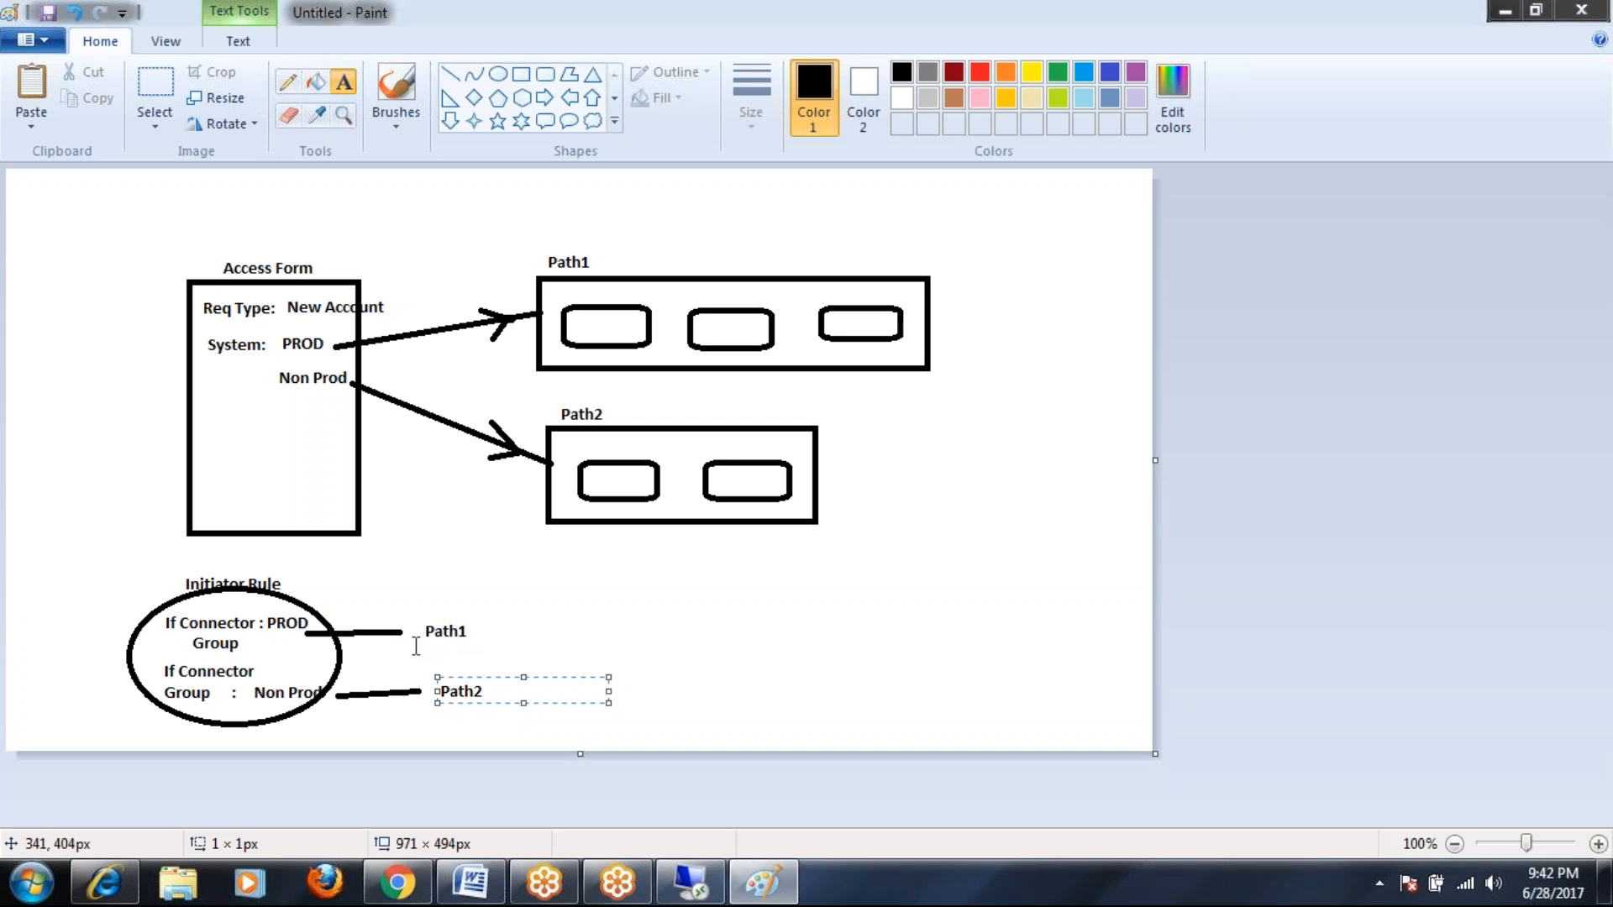
key(alt+Tab)
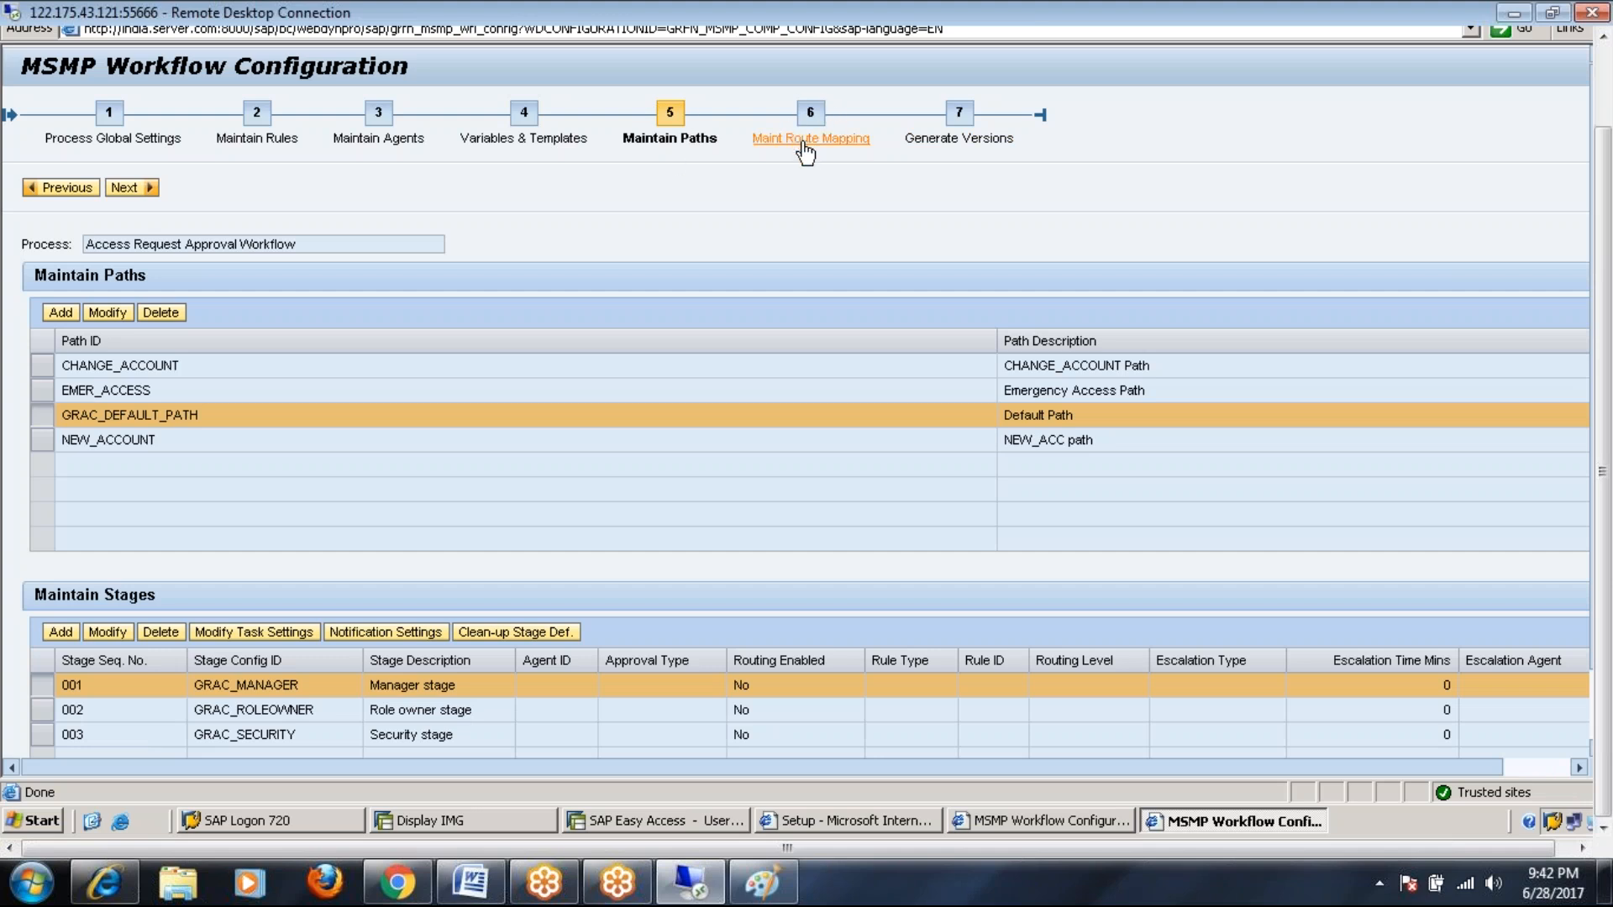
key(alt+Tab)
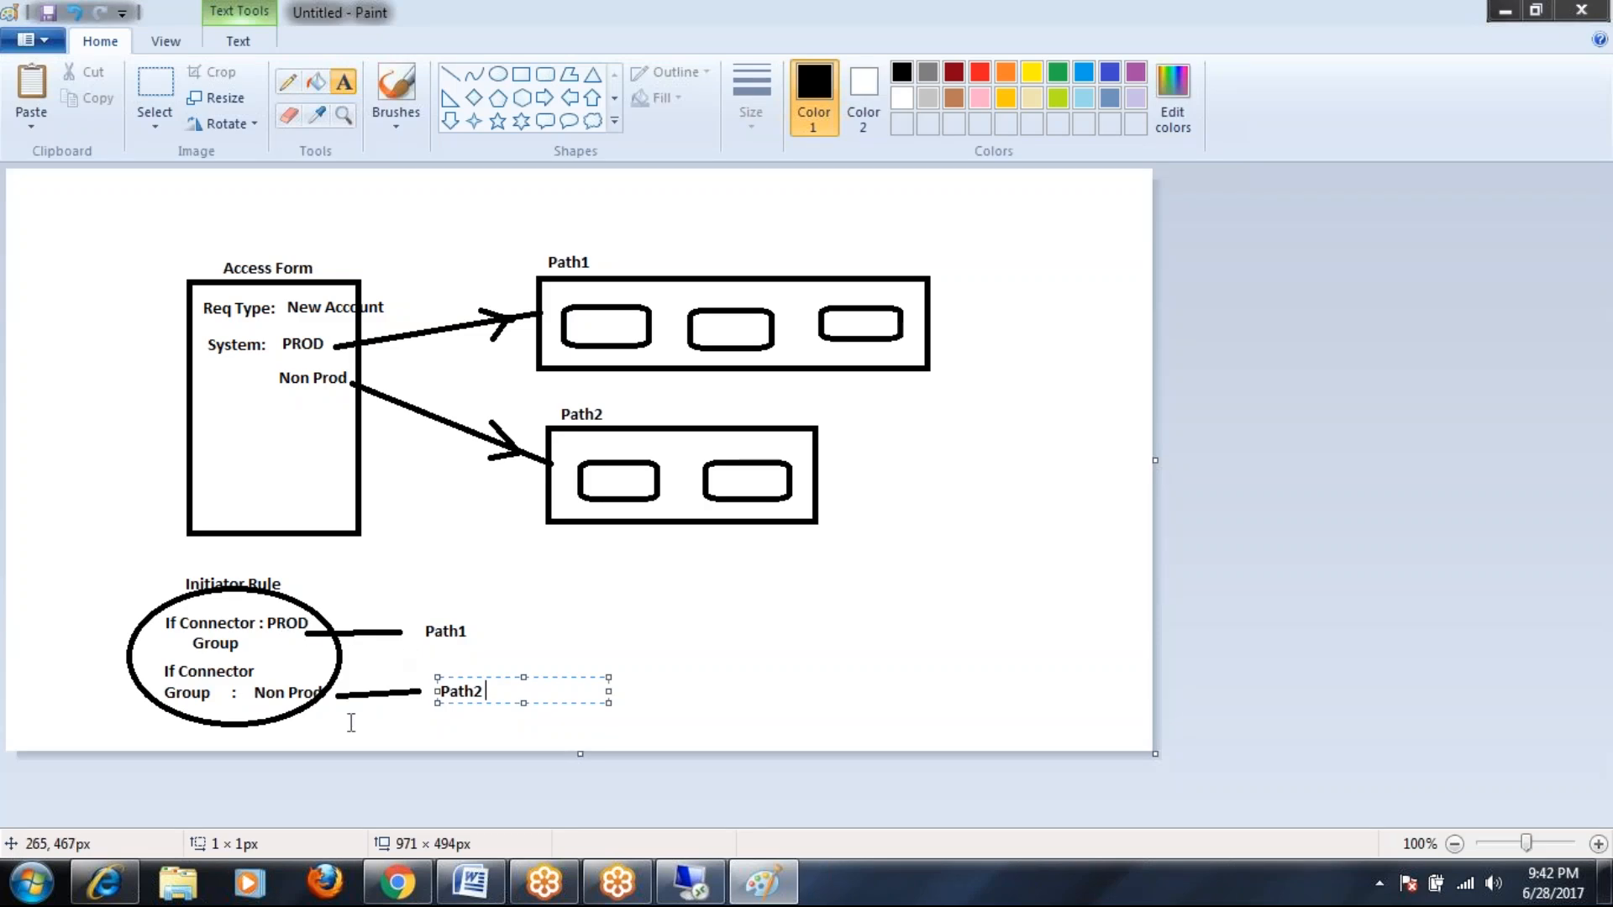
key(alt+Tab)
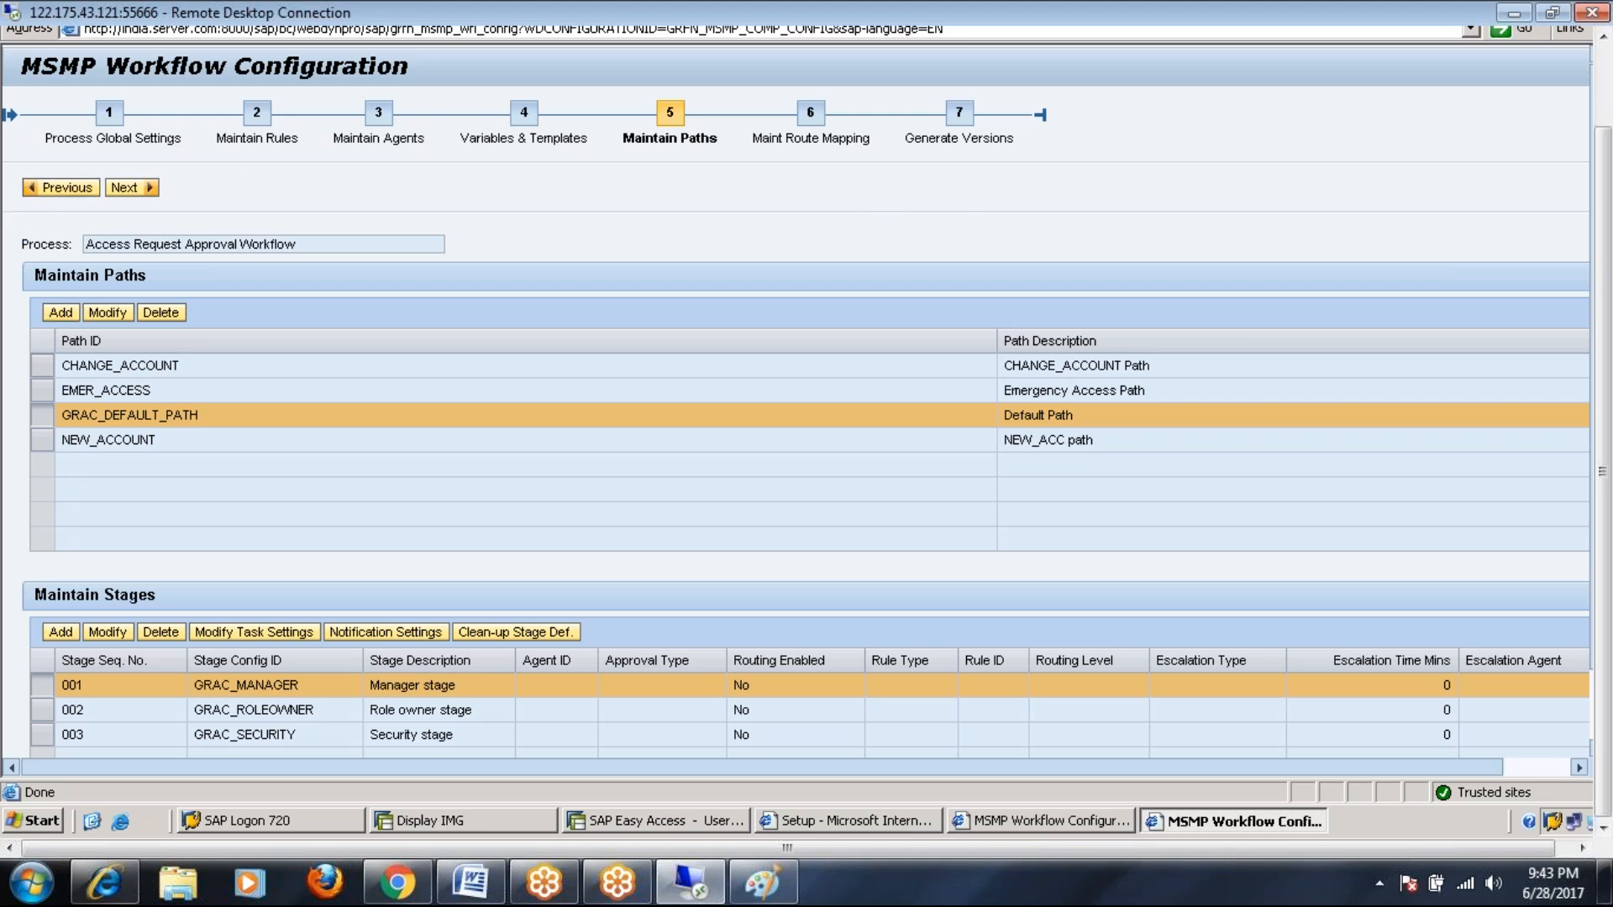
click(257, 138)
click(60, 352)
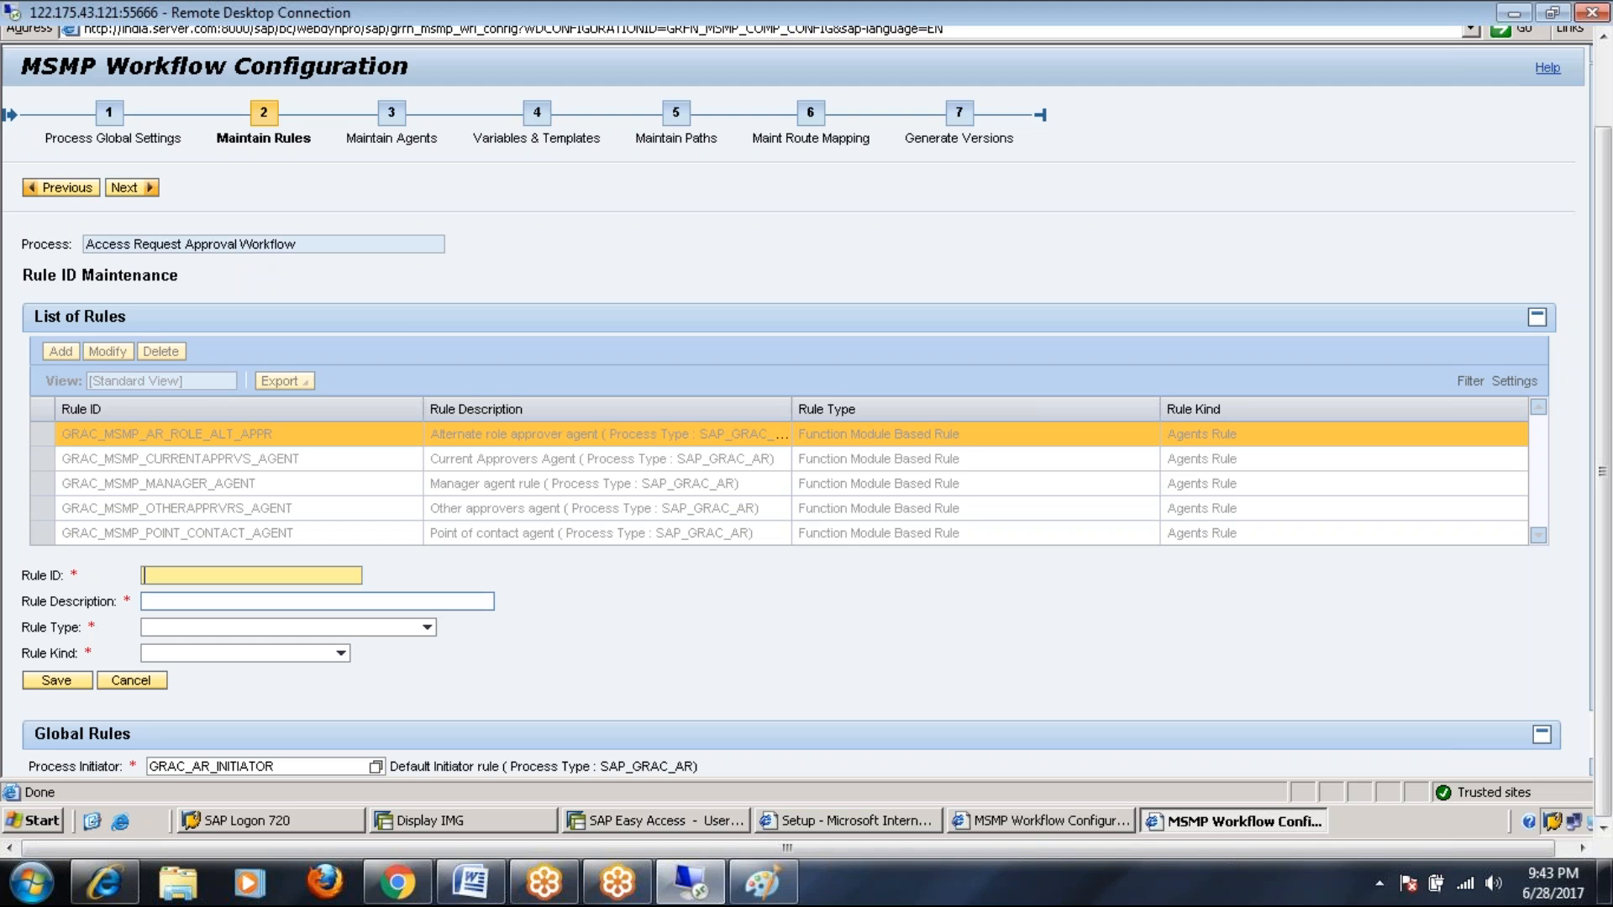
click(179, 600)
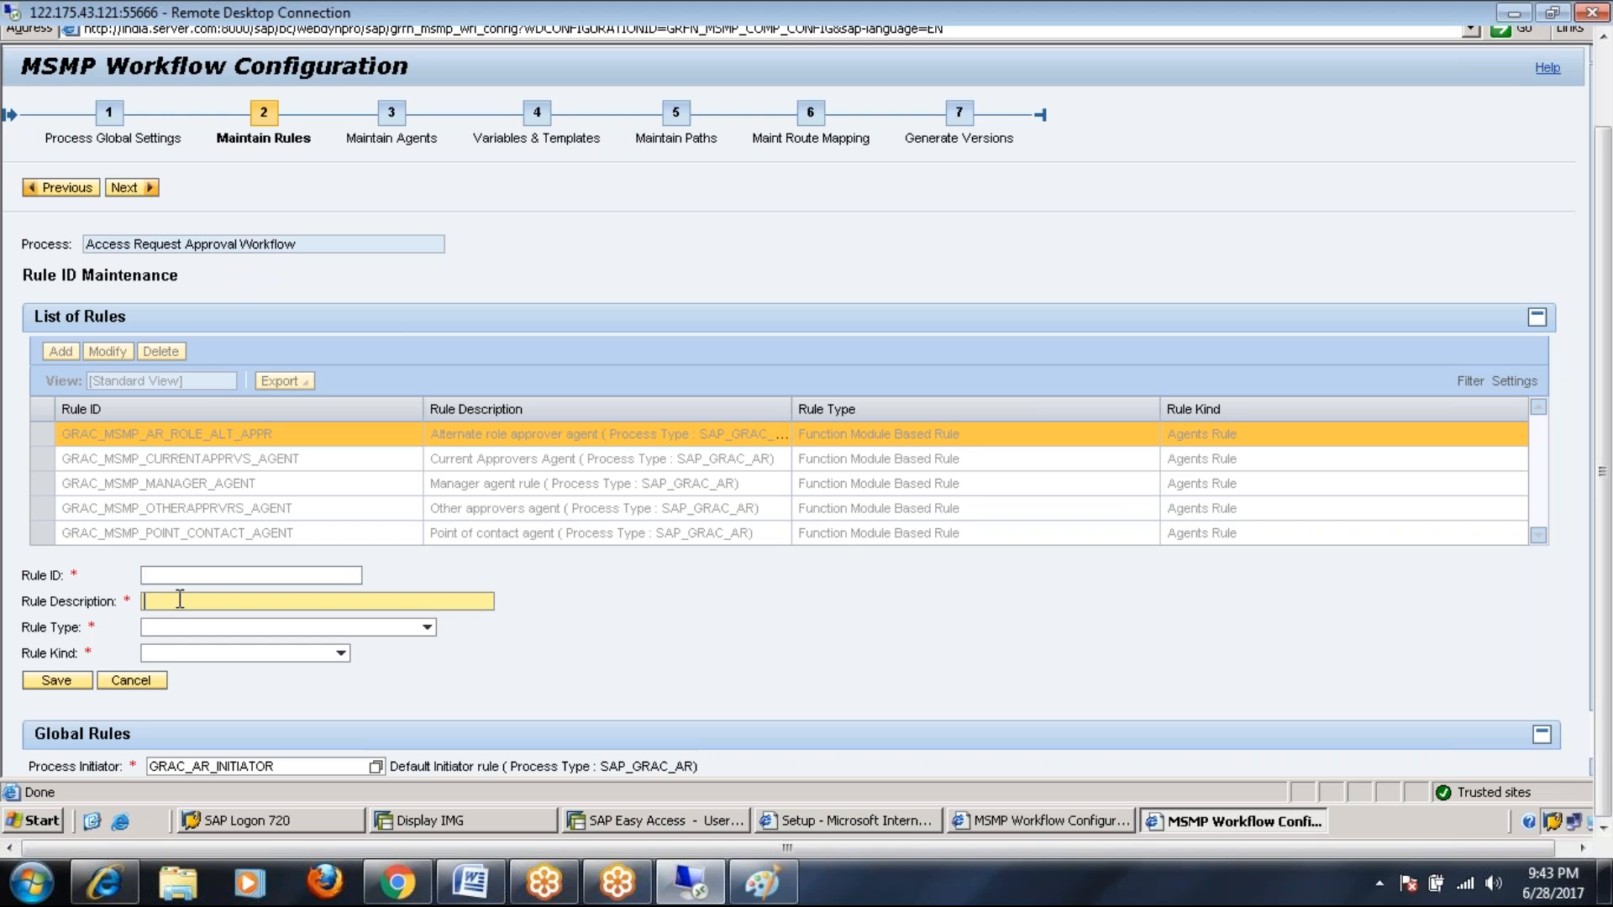
click(132, 680)
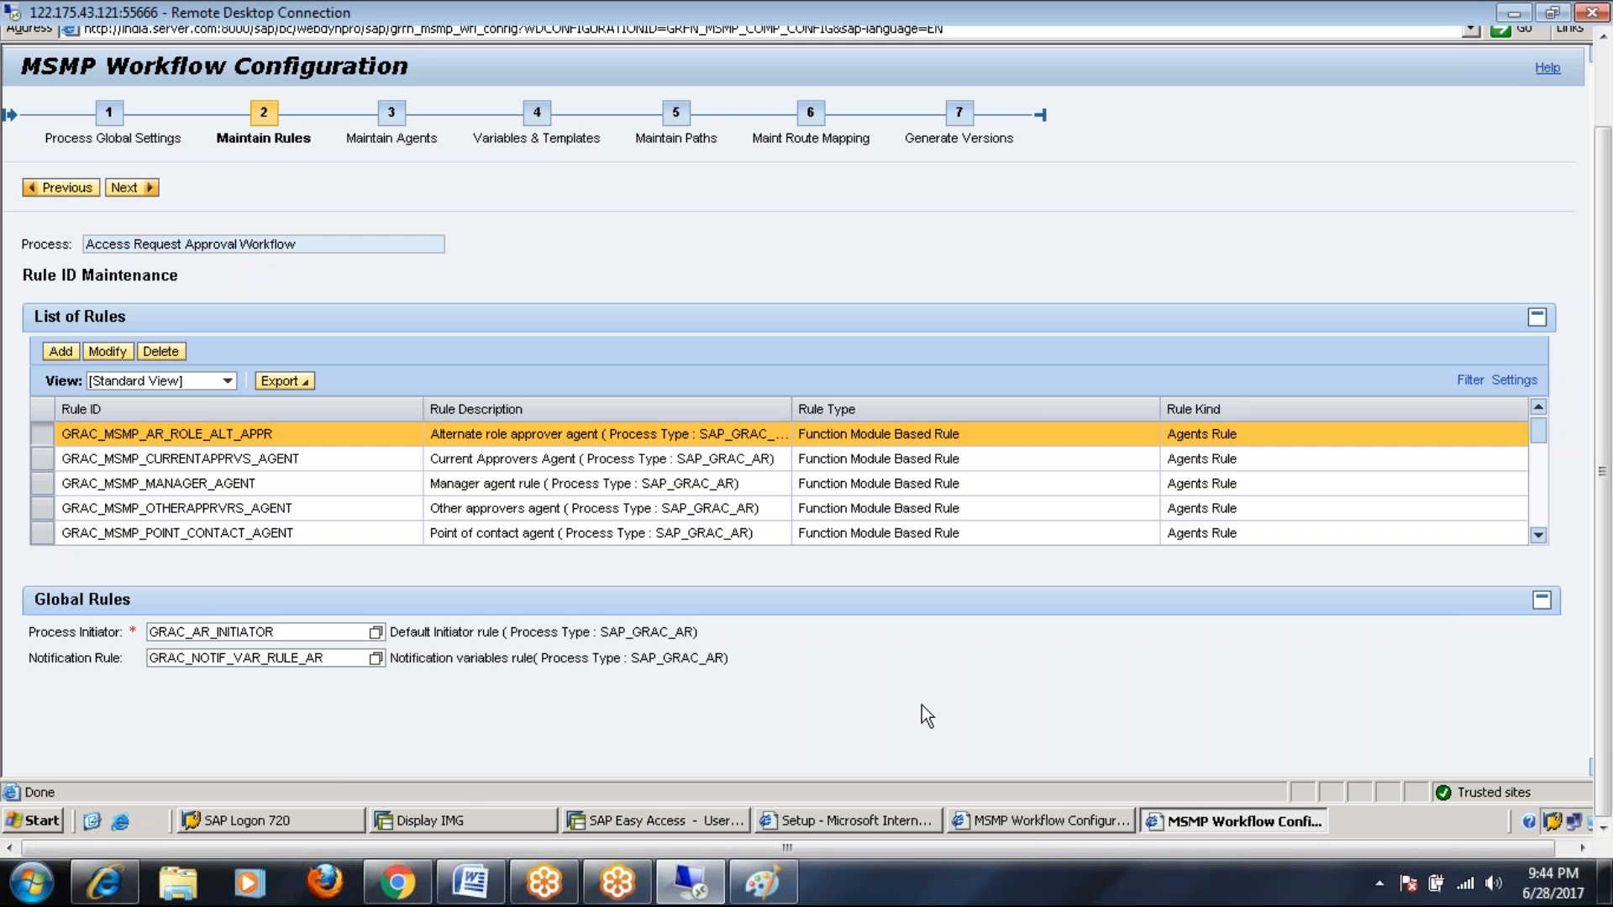
Step: Look at the Maintain Agents stage and return to the List of Rules under Maintain Rules
click(391, 118)
click(262, 133)
mouse_move(792, 409)
mouse_down()
mouse_move(903, 409)
mouse_move(799, 412)
mouse_up()
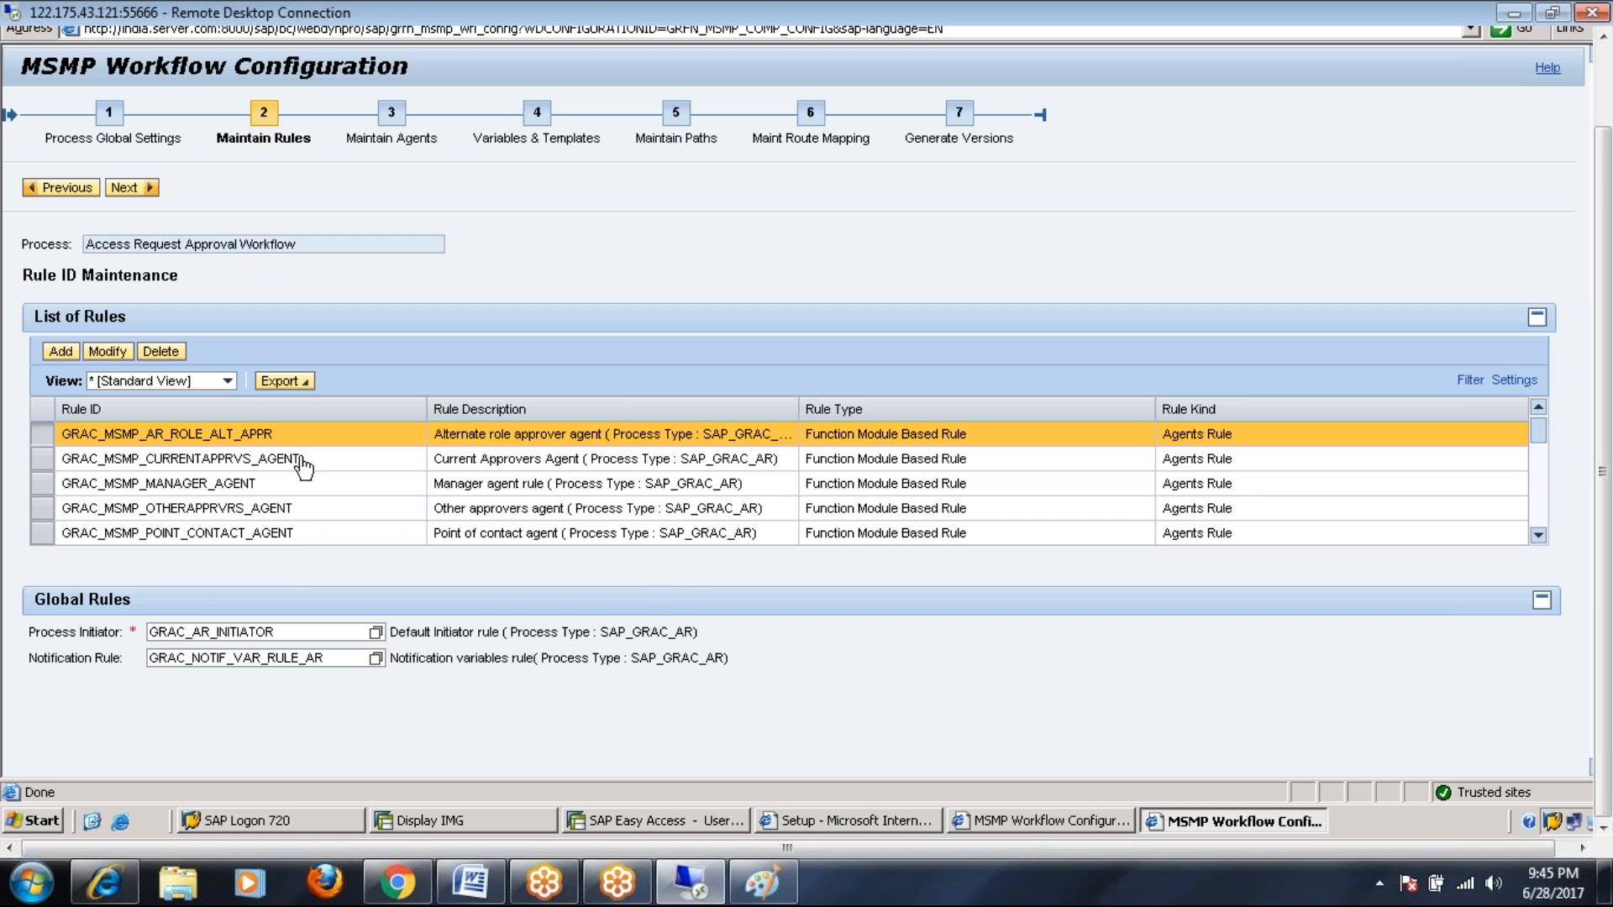
Step: Switch to the SAP Easy Access session and open the Function Builder with transaction SE37
click(689, 889)
click(689, 889)
click(632, 823)
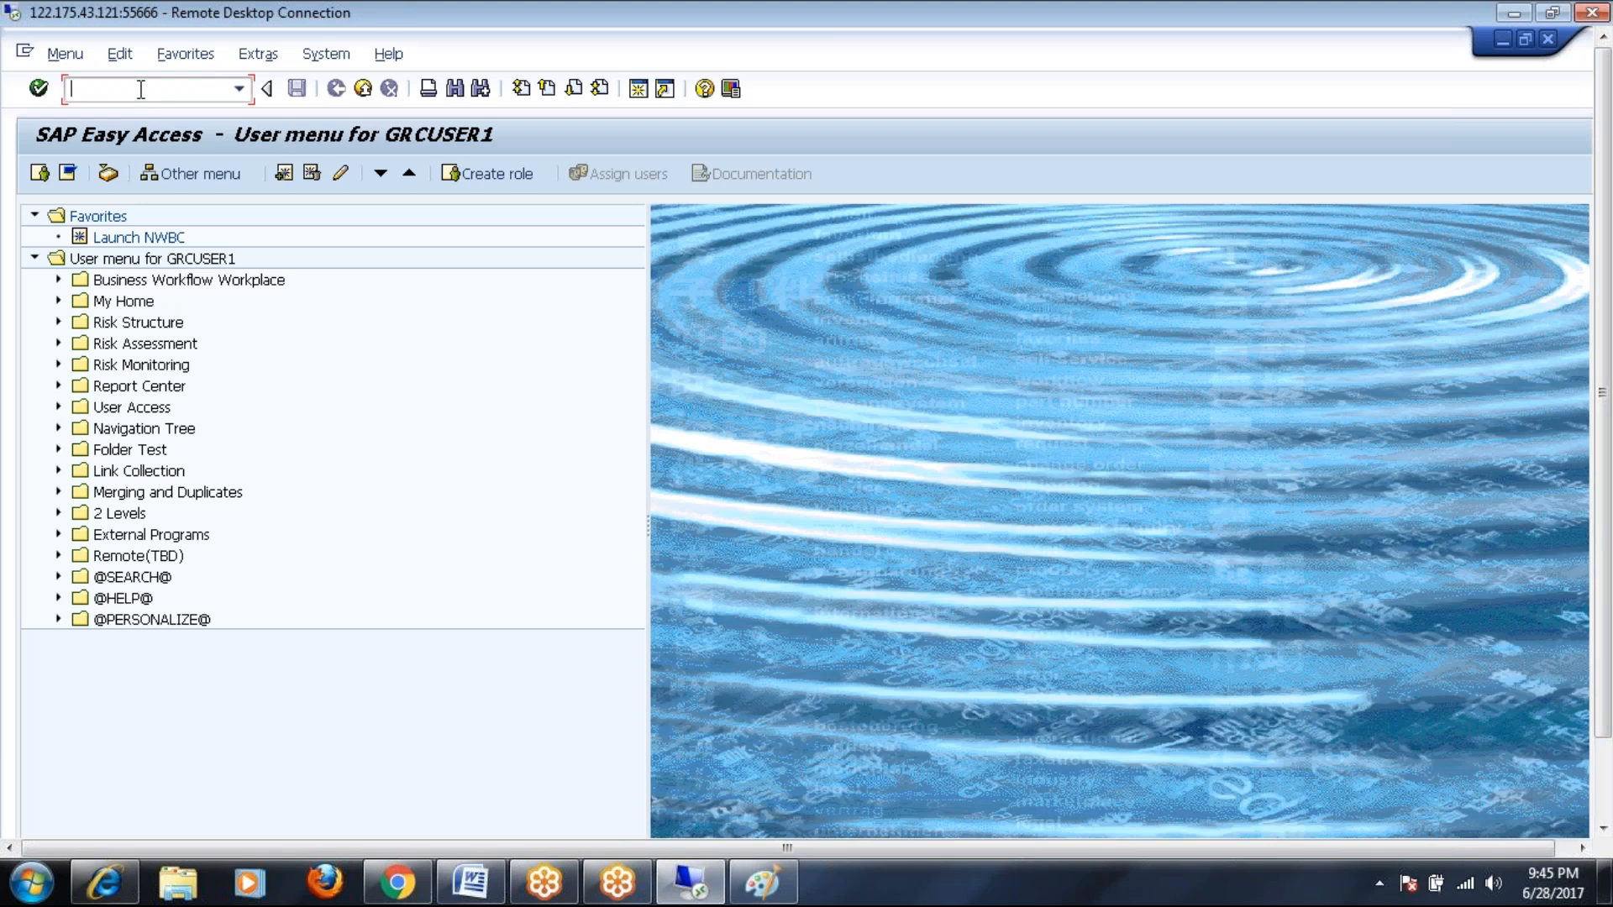
text(SE37)
key(Return)
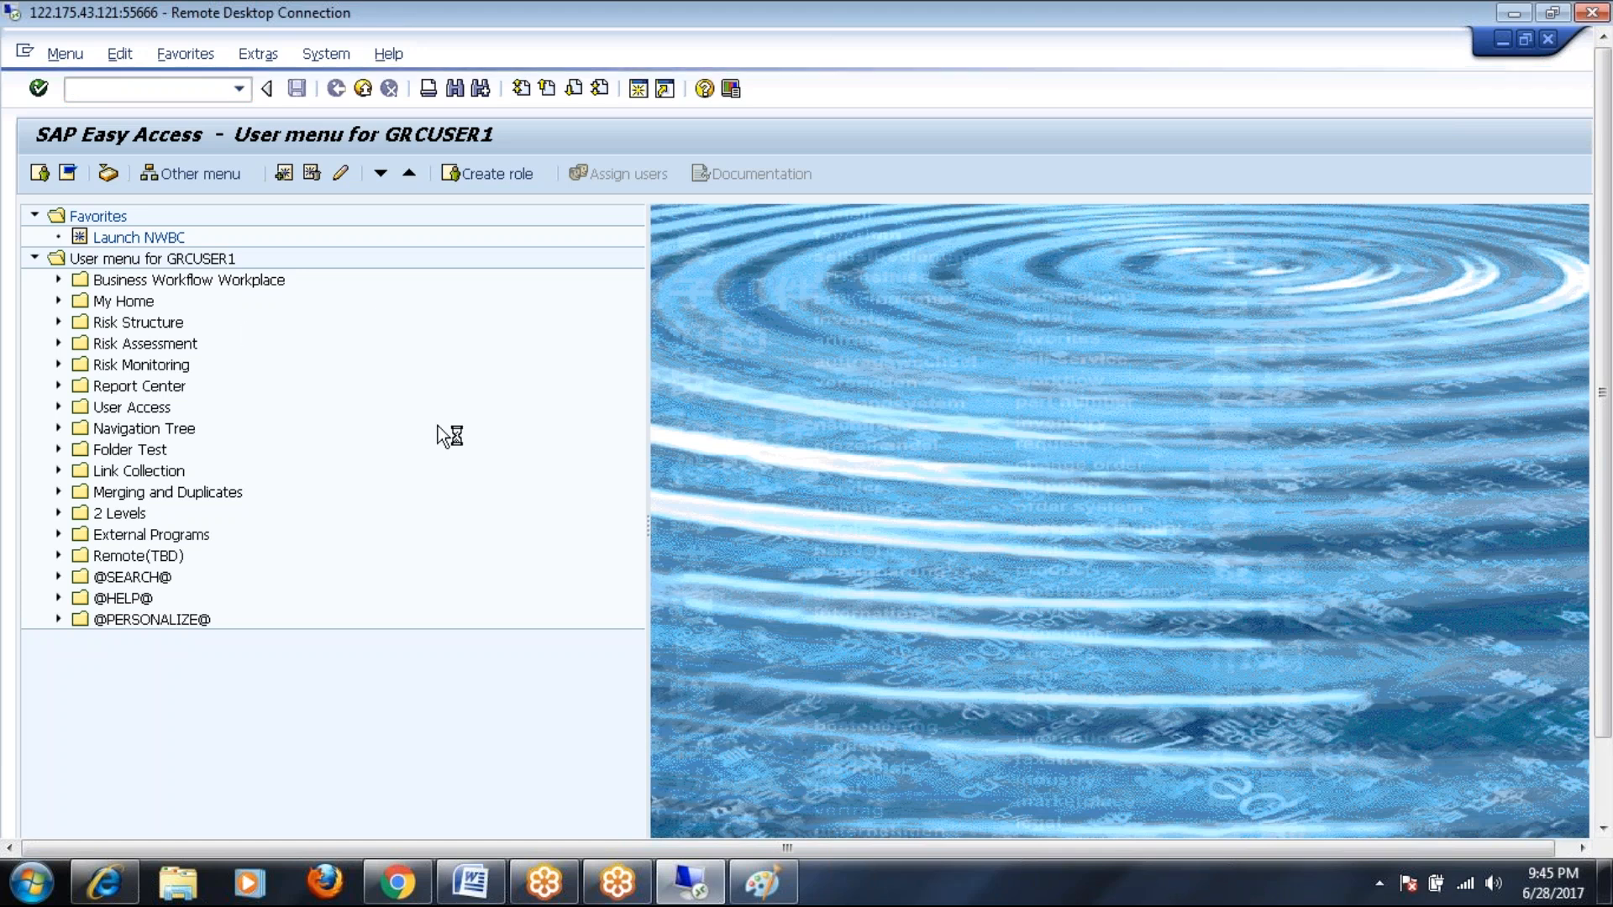
Step: Search the Function Builder for function modules matching *GRAC*
mouse_move(1607, 351)
mouse_down()
mouse_move(1604, 476)
mouse_move(1608, 297)
mouse_up()
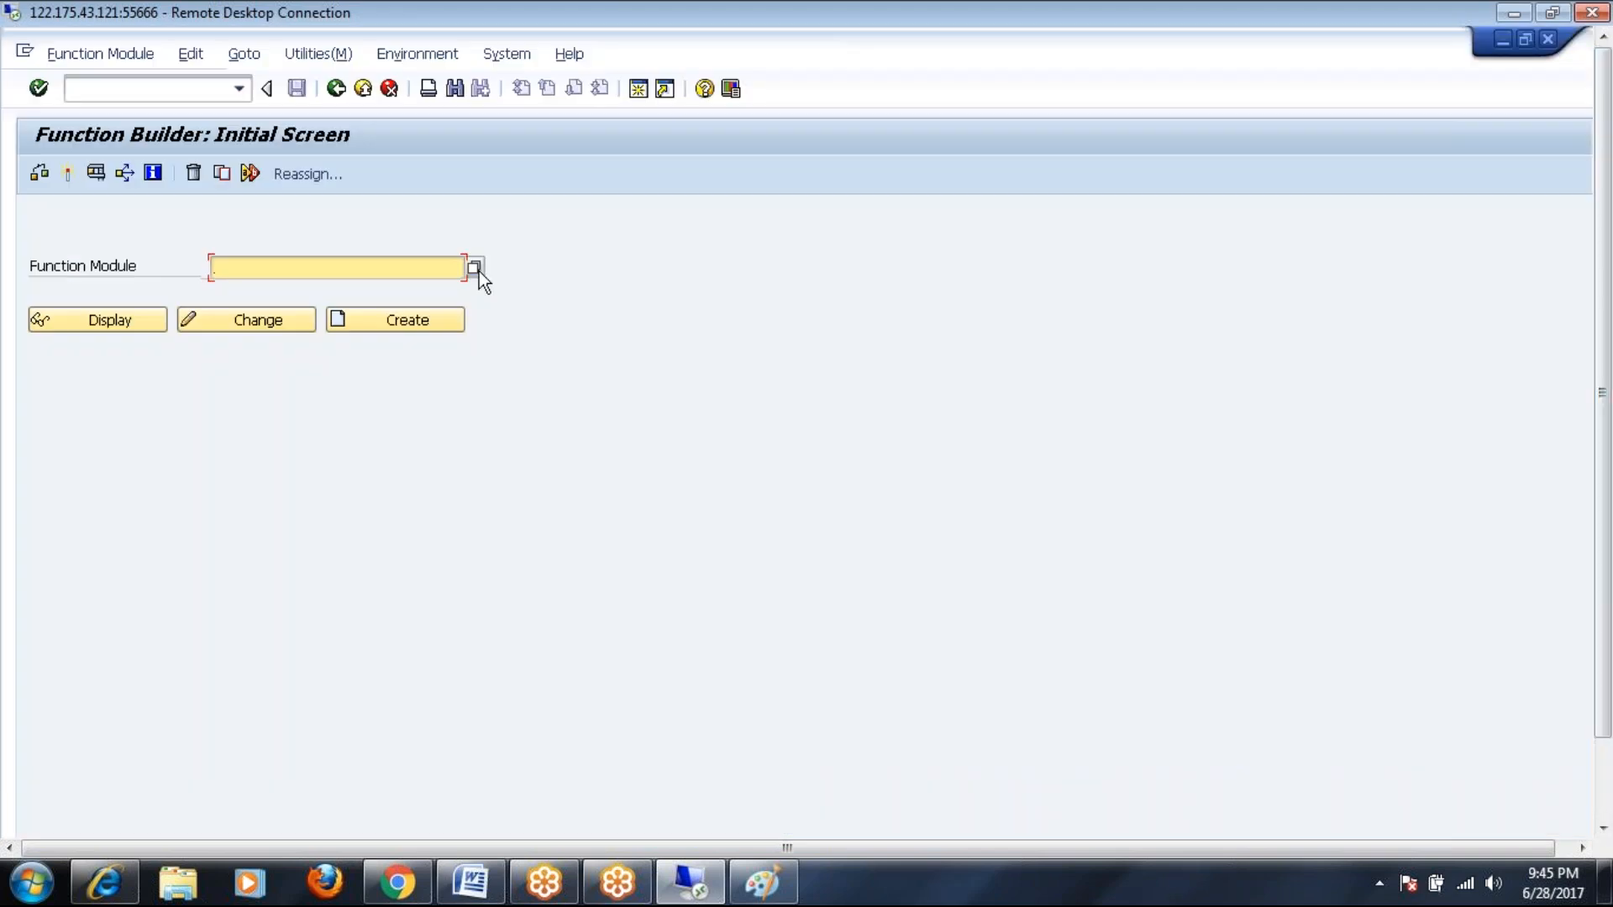
text(*GRAC*)
key(Return)
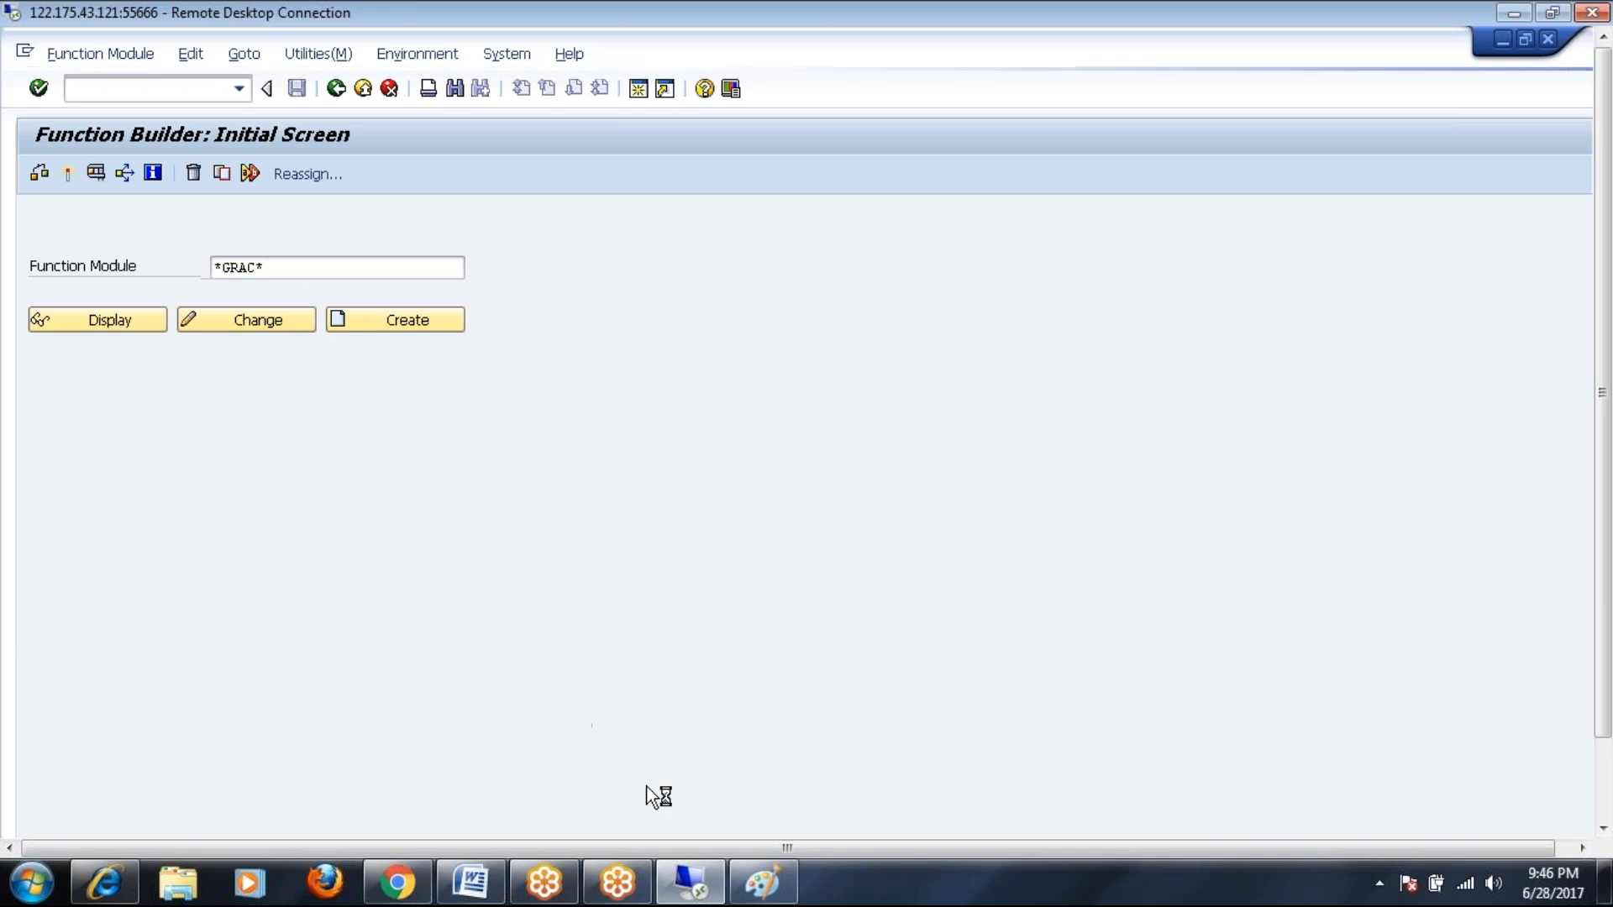
mouse_move(684, 890)
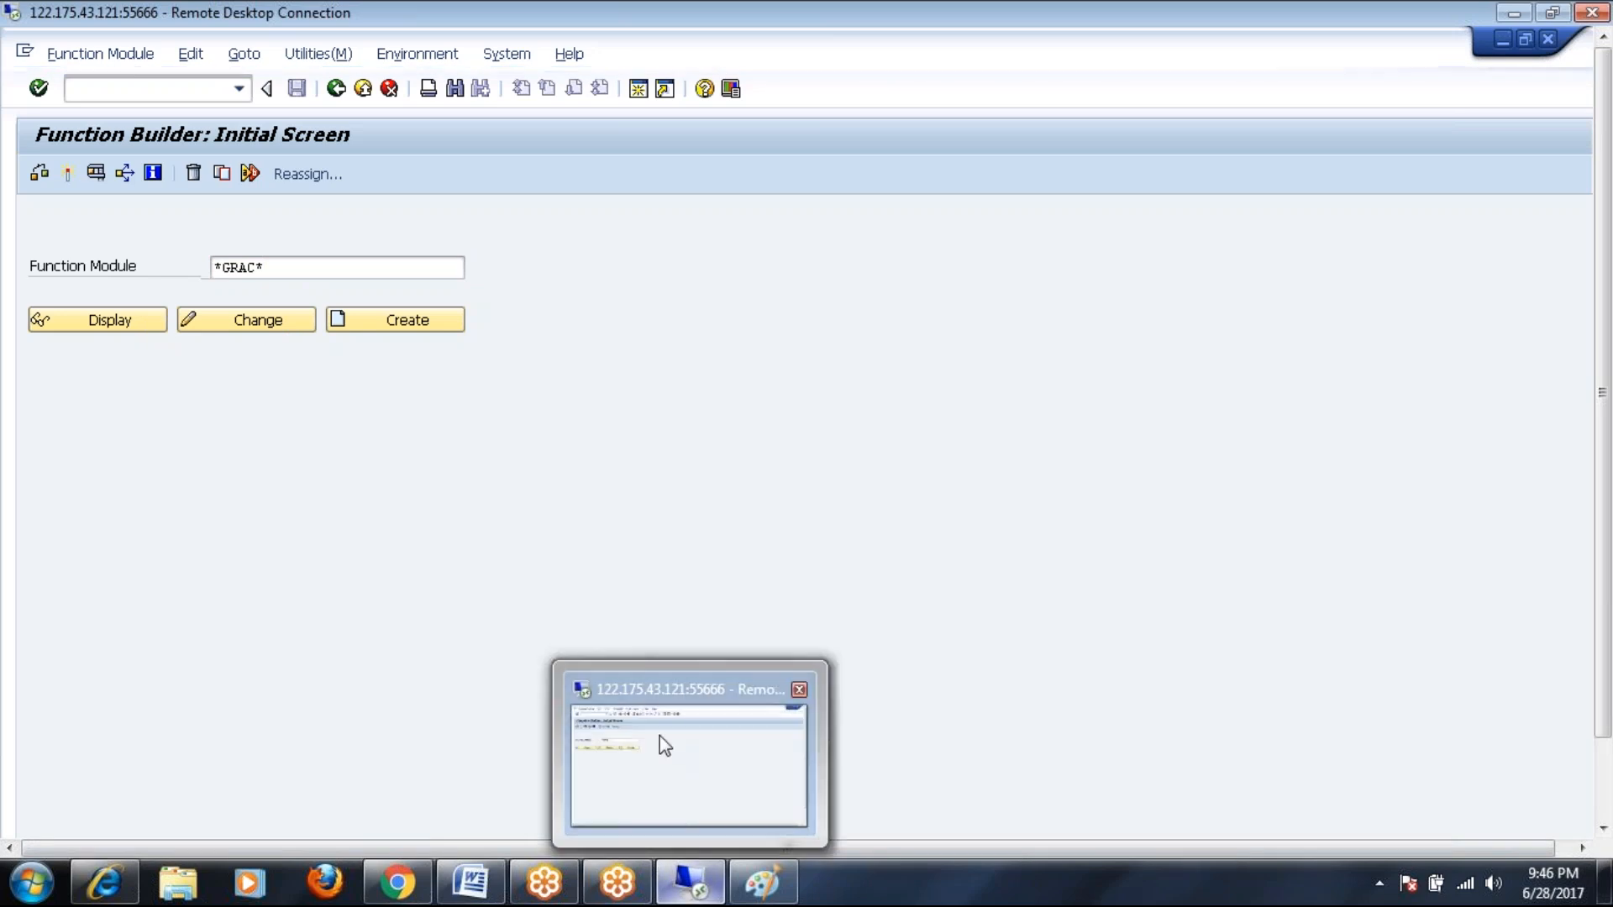
click(689, 892)
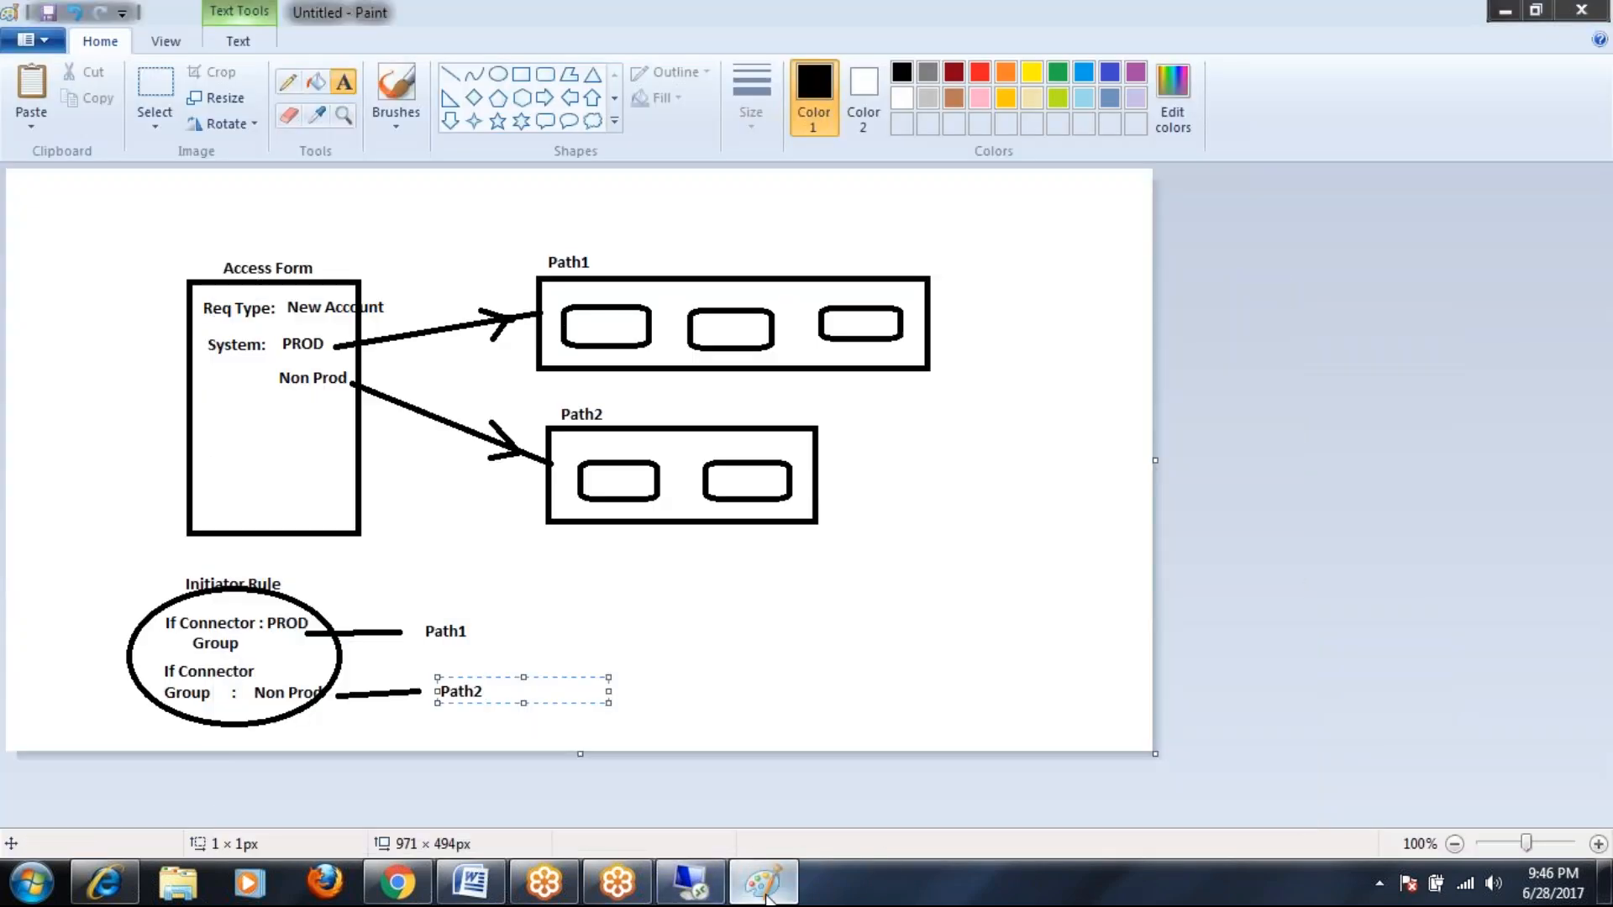
click(689, 893)
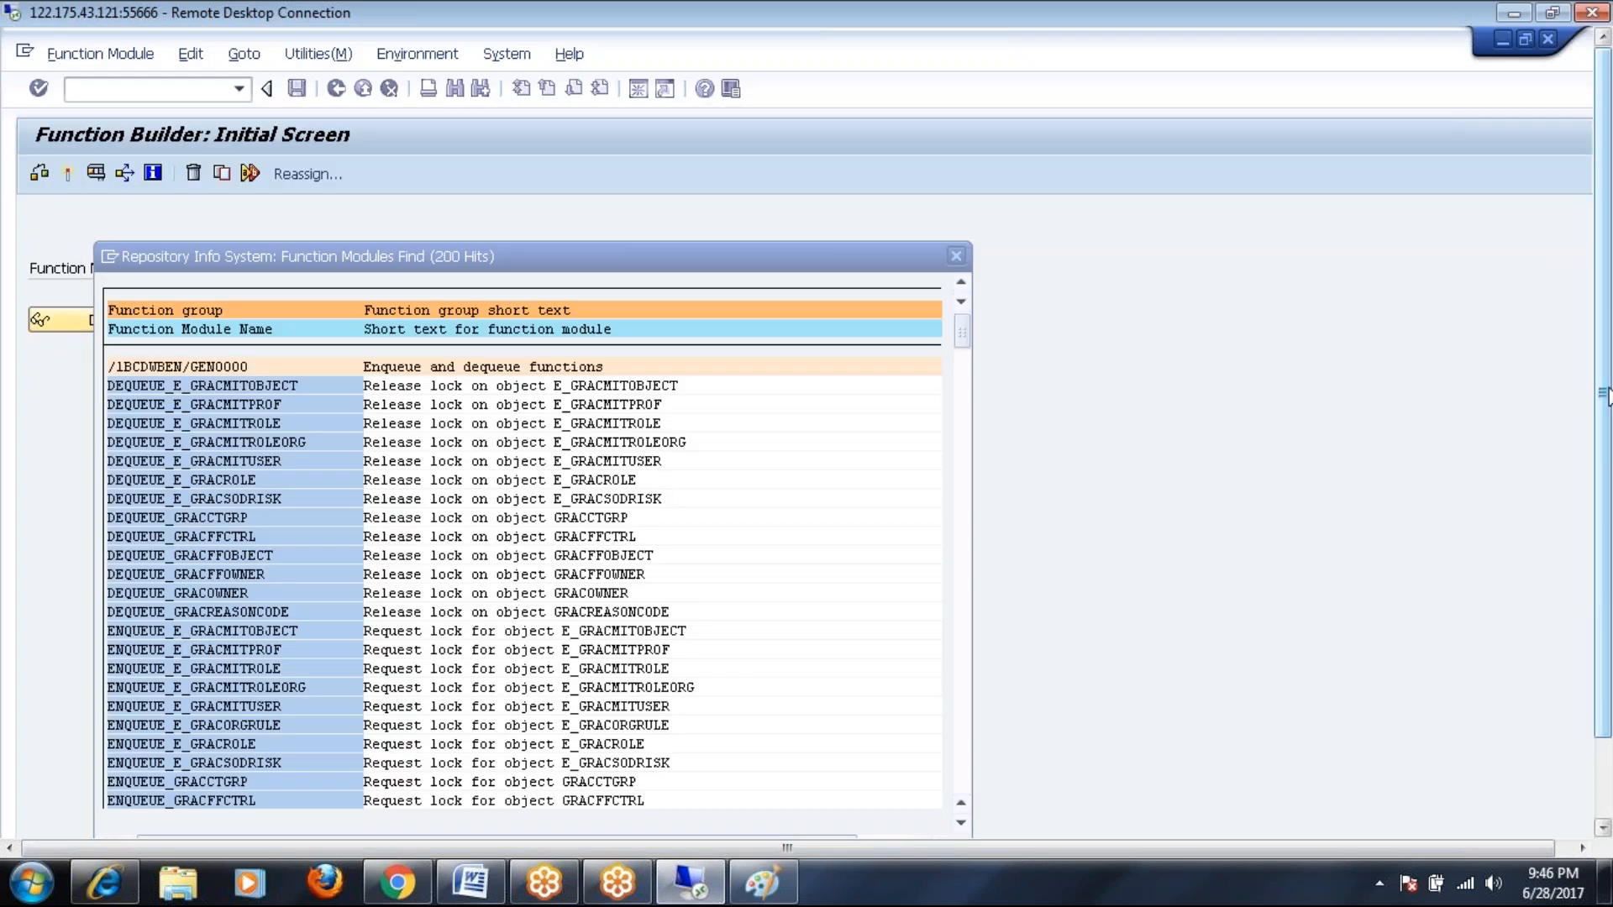
Step: Choose GRAC_MSMP_ROUTE_NO_ROLEOWNER from the found function modules, display it and read through its source code
drag(1605, 393, 1604, 471)
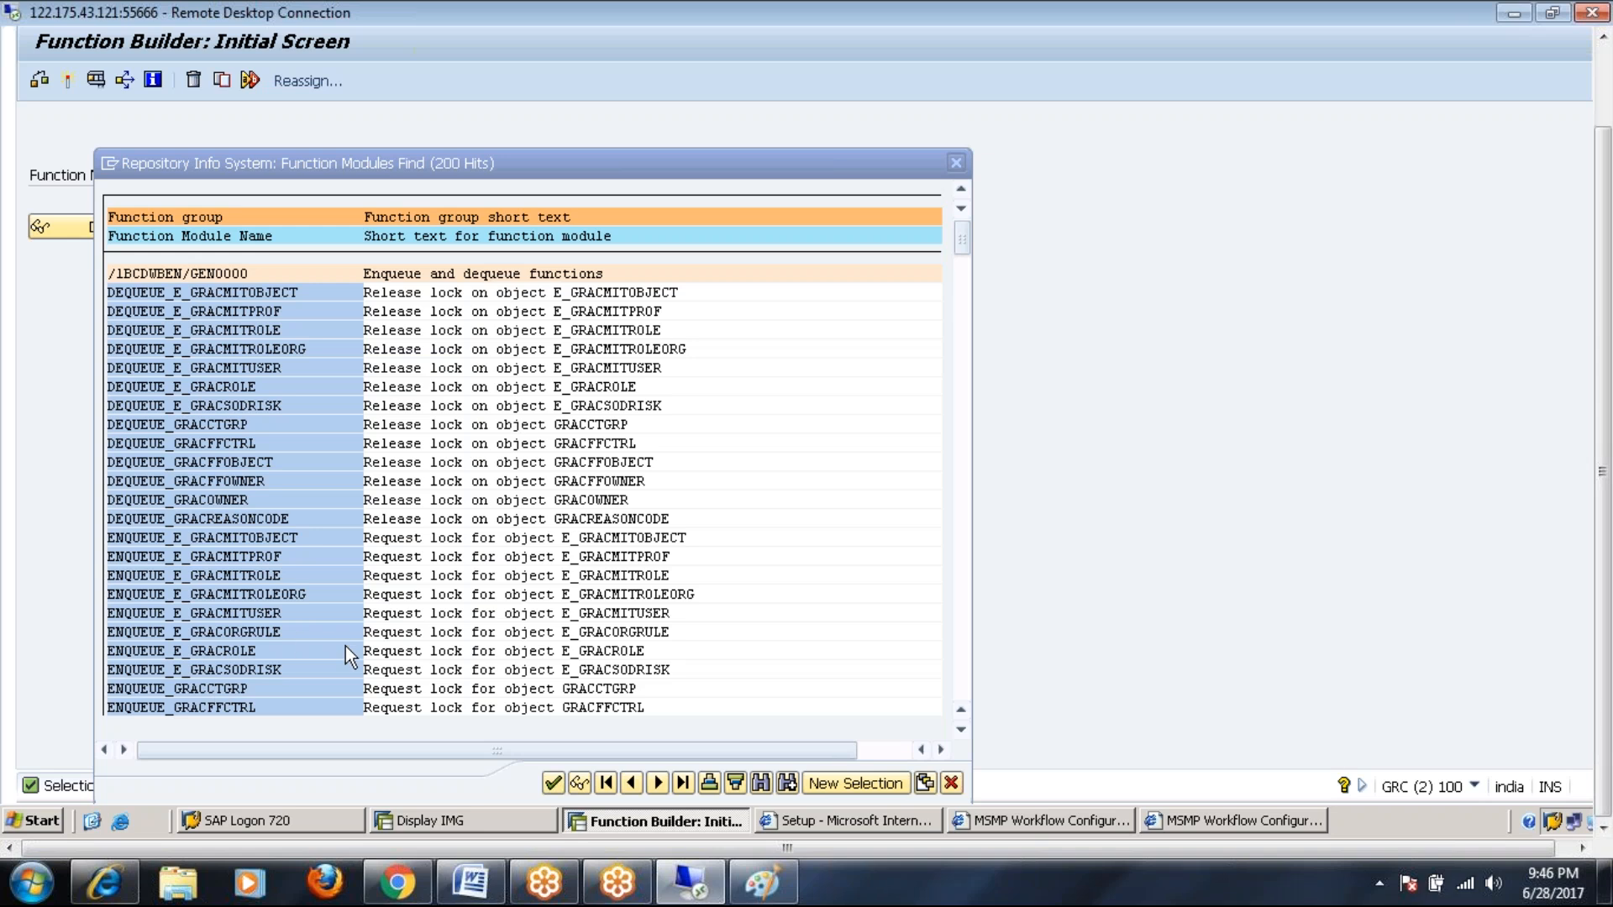
click(963, 336)
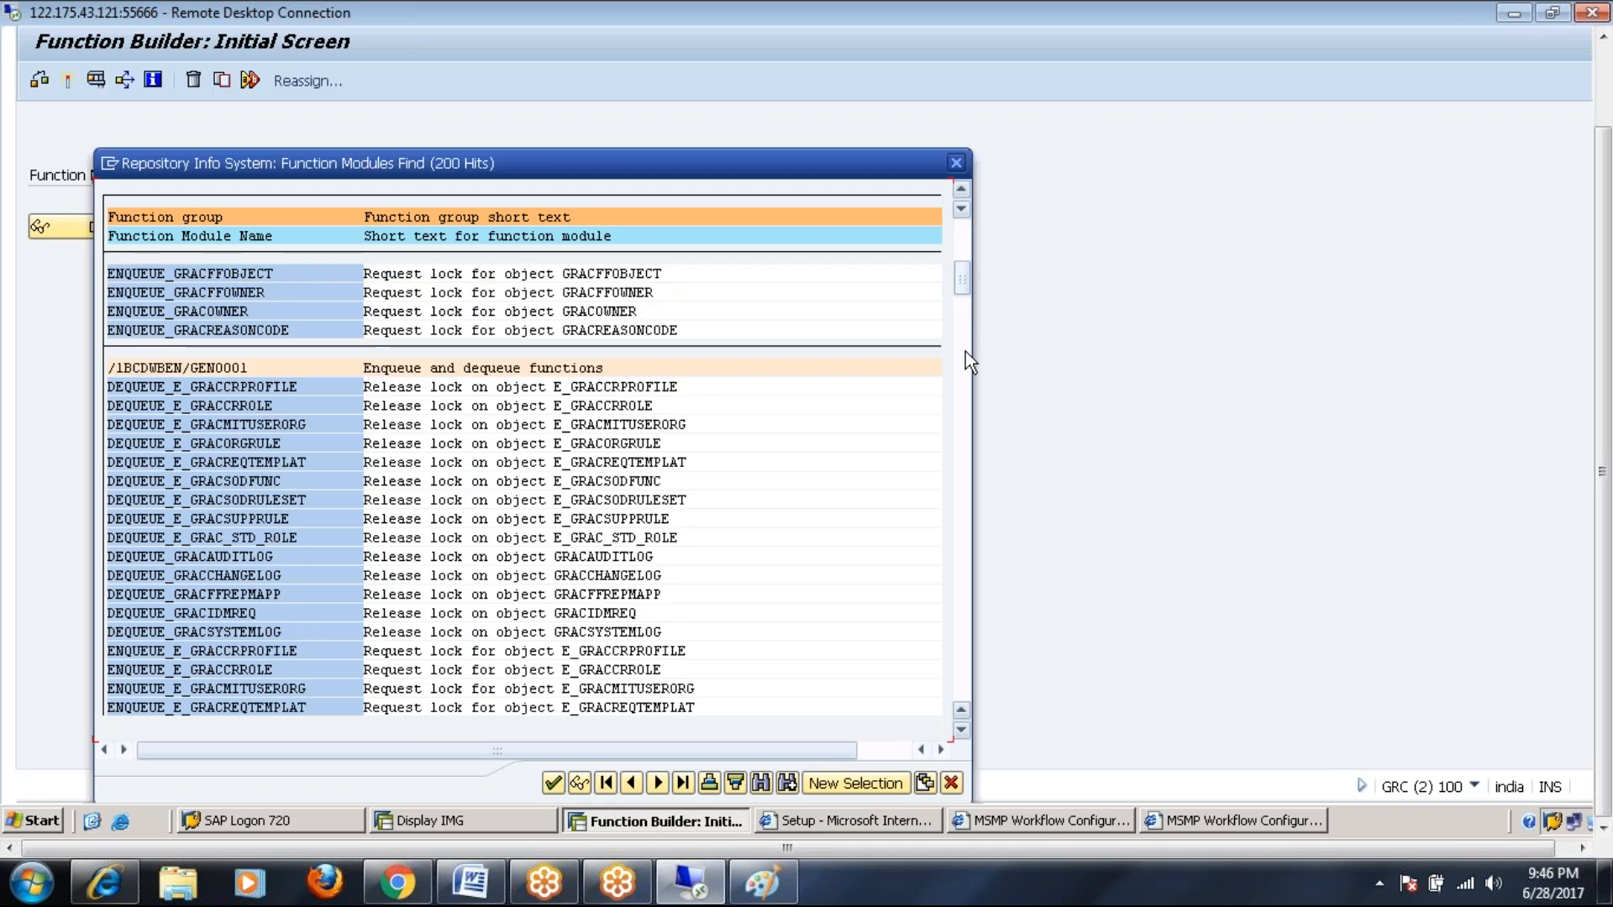
click(966, 383)
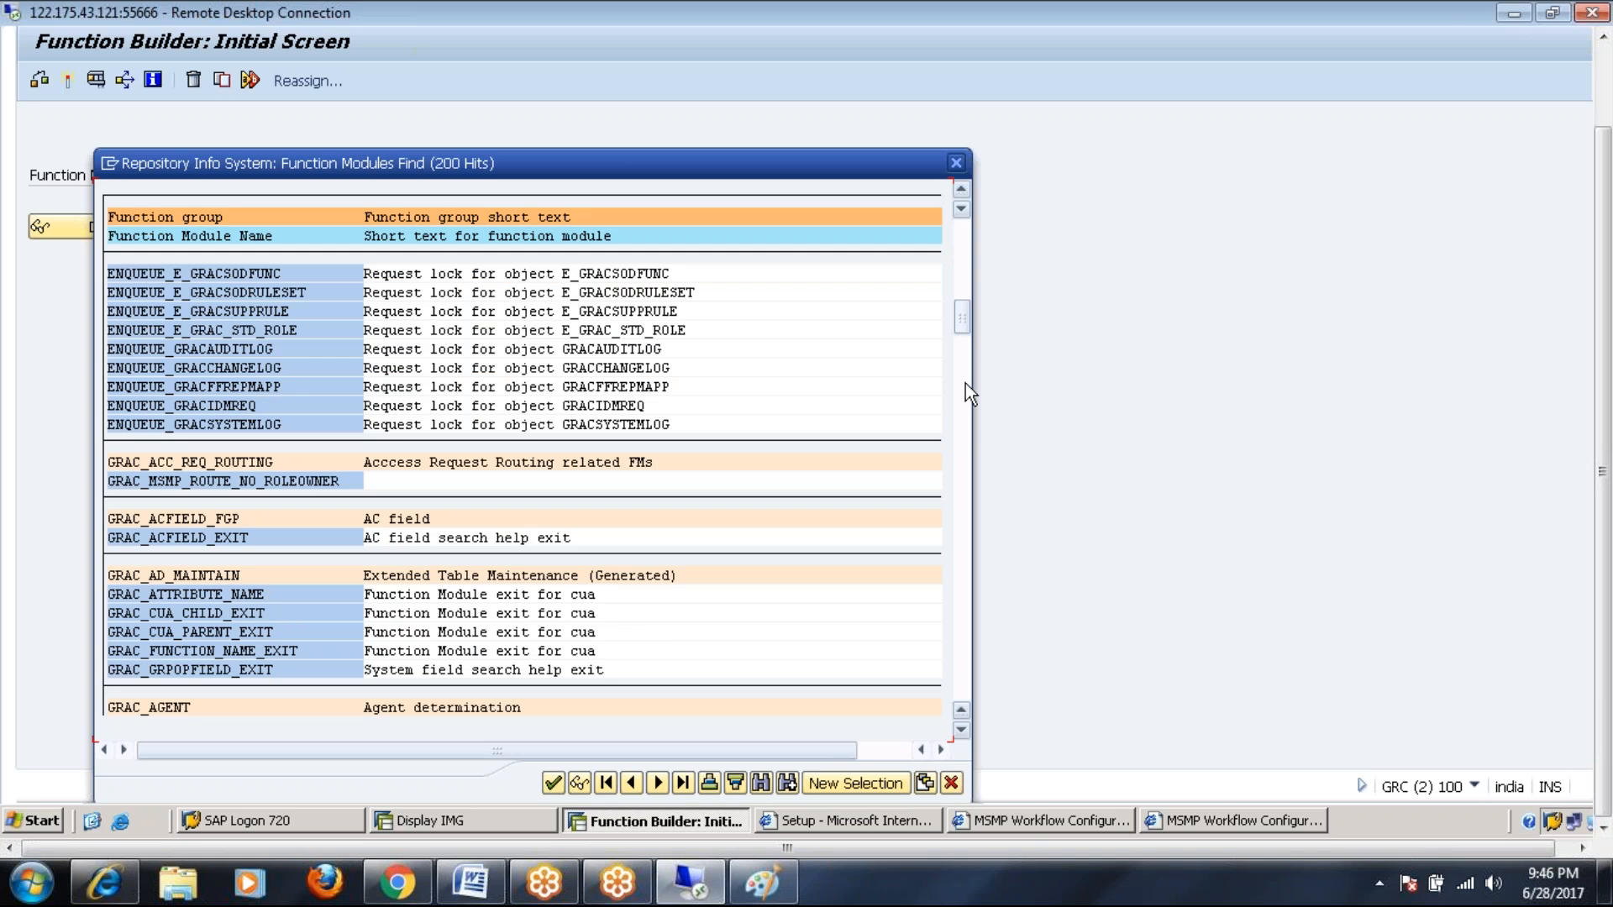
click(194, 482)
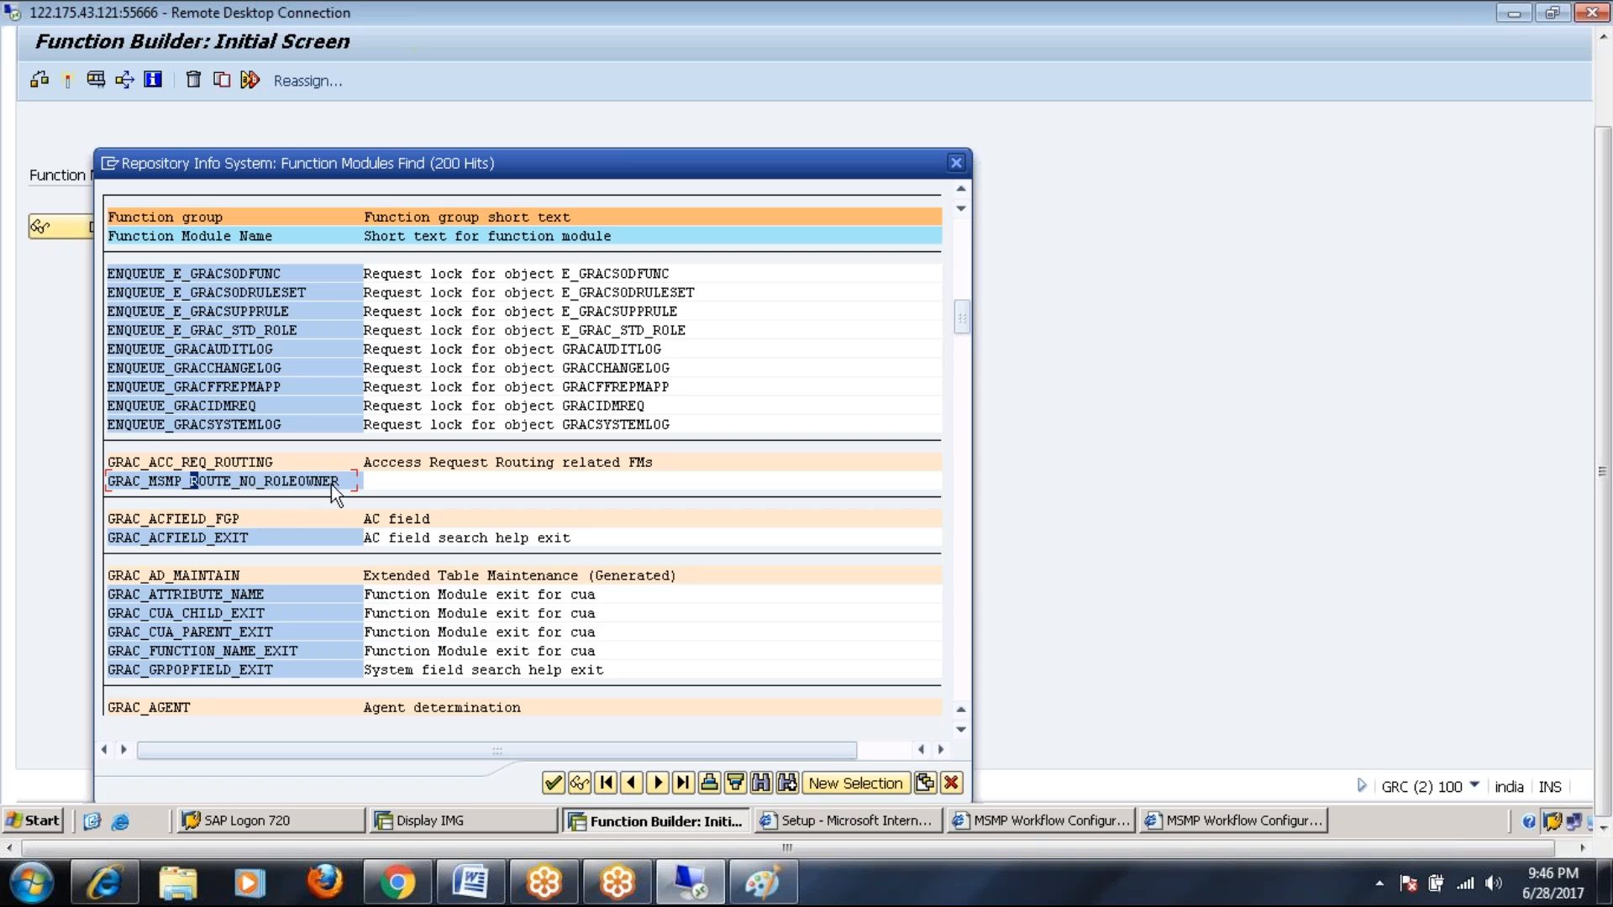
double_click(248, 483)
click(101, 227)
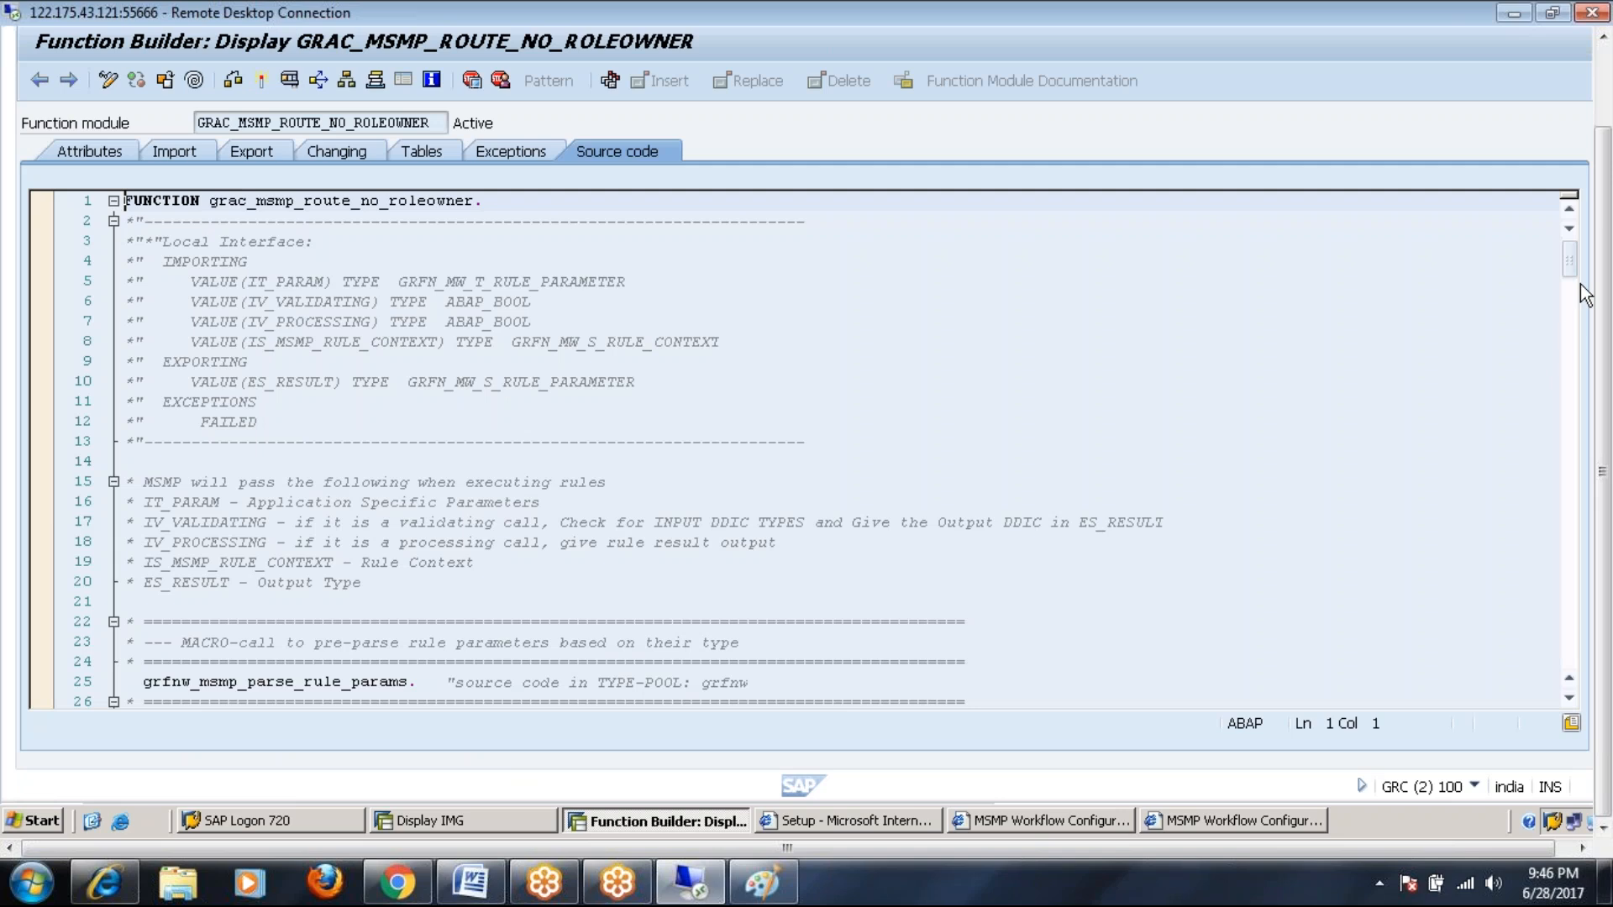
scroll(766, 531, down, 5)
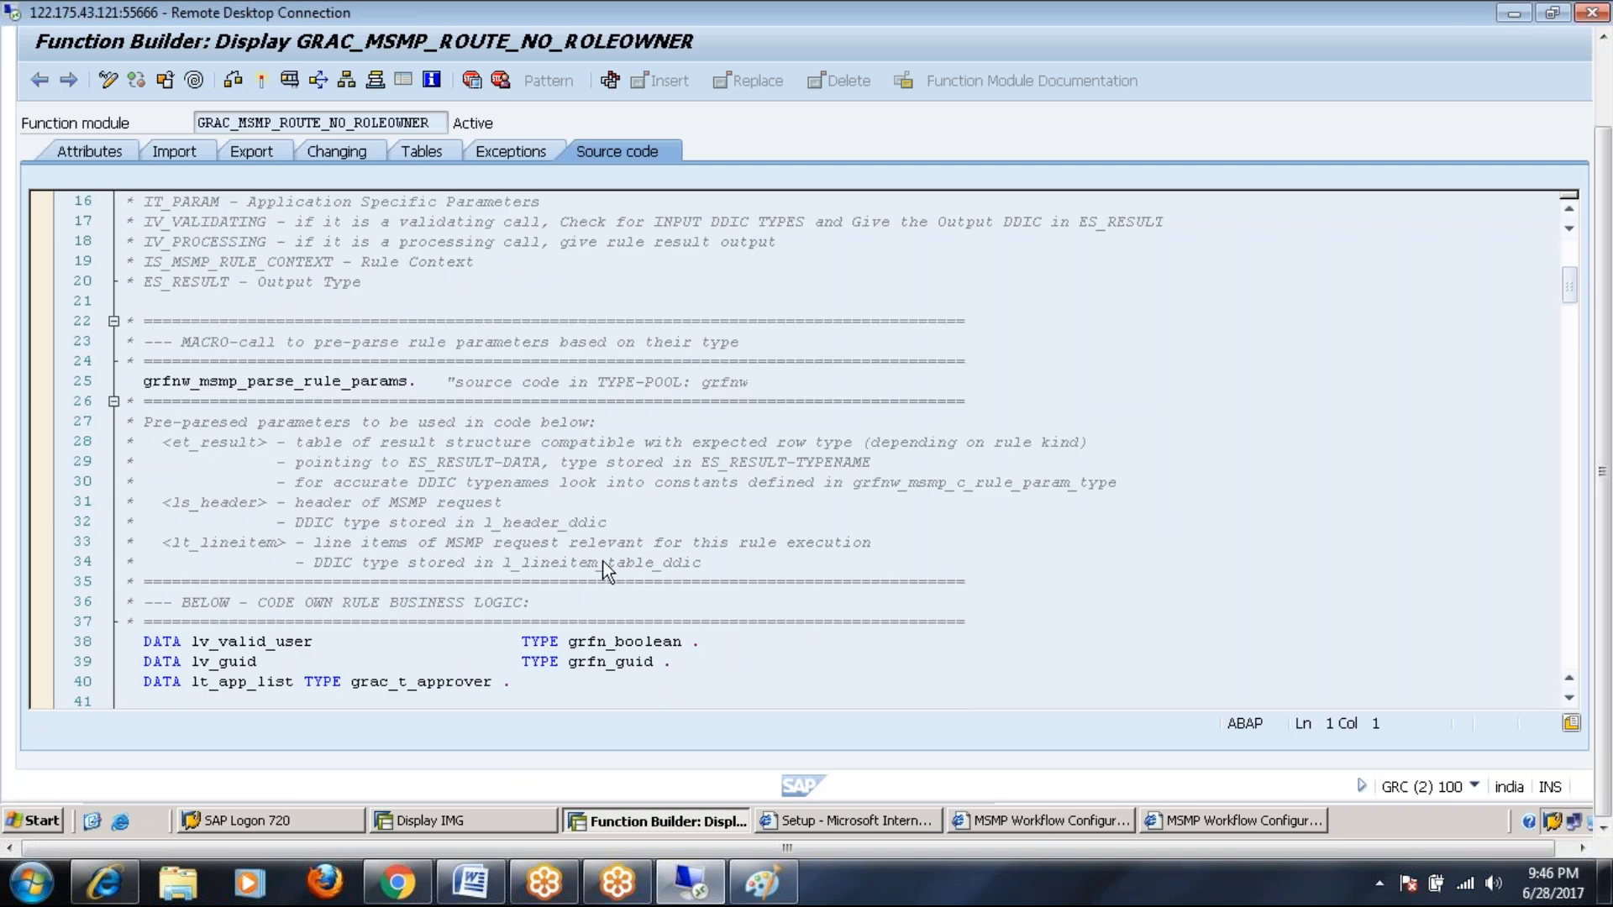
scroll(607, 571, down, 4)
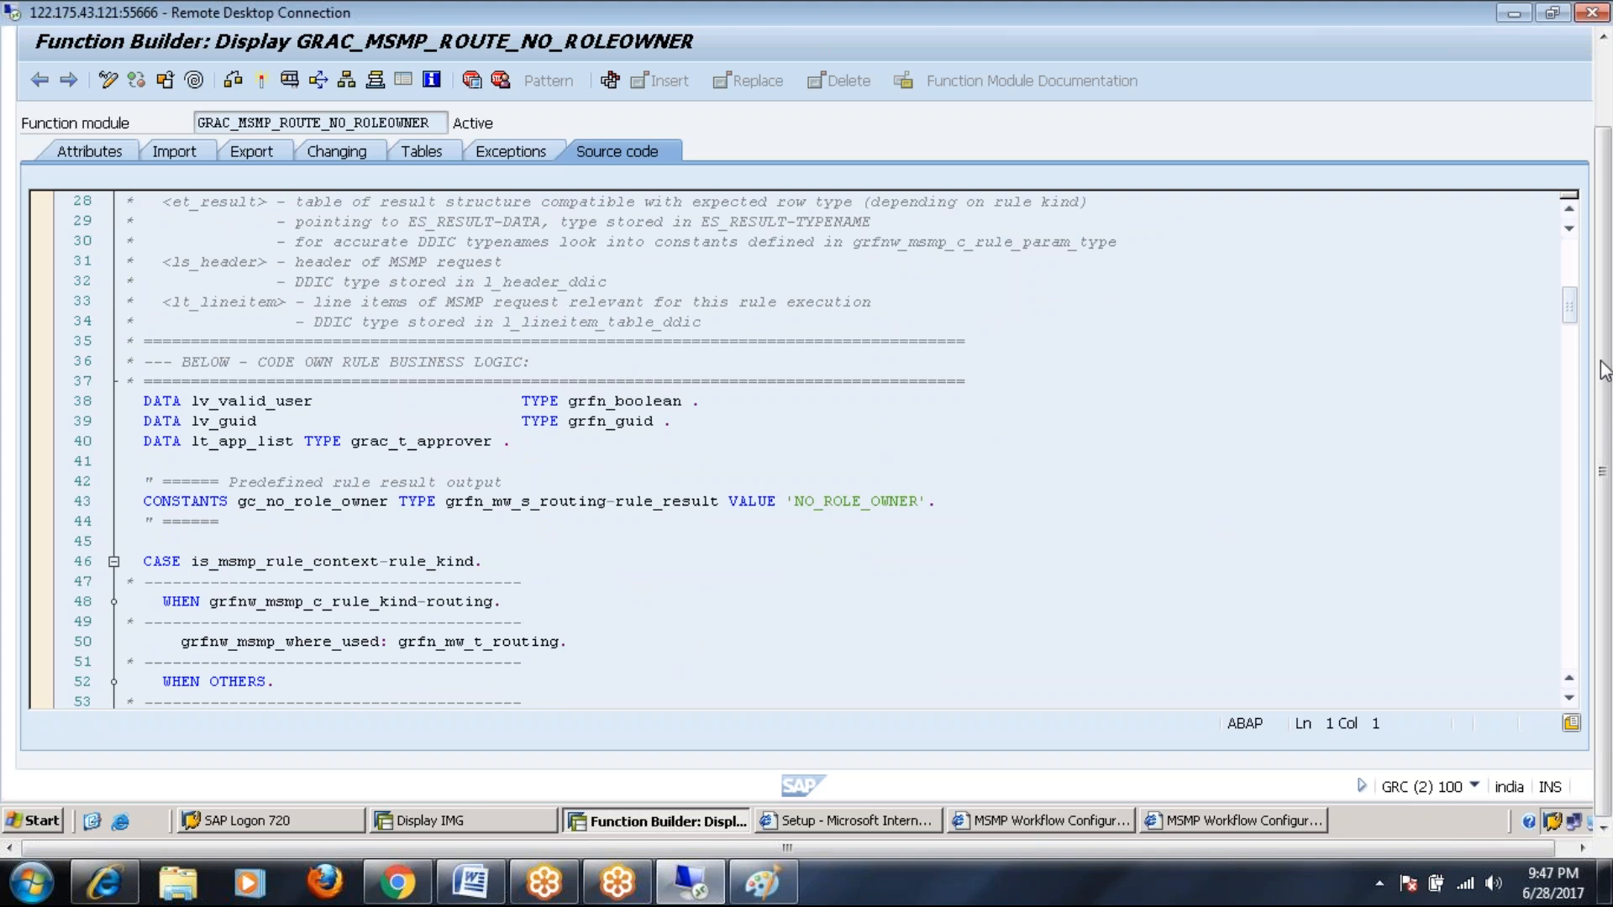
Step: Switch back to the MSMP Workflow Configuration window, and bring the SAP Business Client Setup page to the front
click(829, 823)
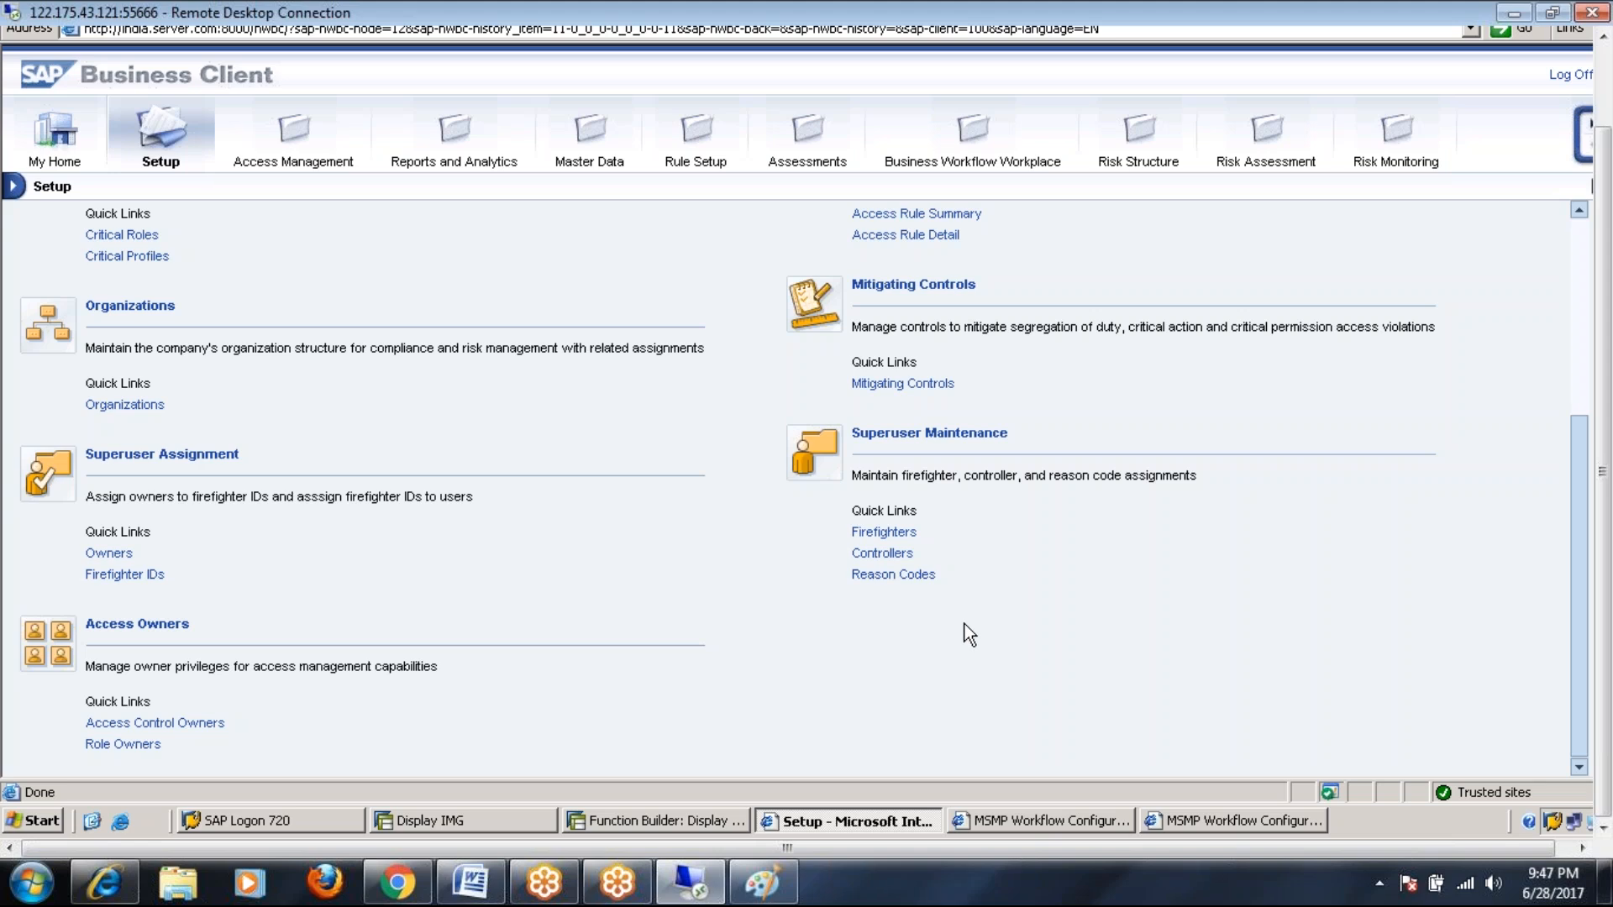
click(1193, 825)
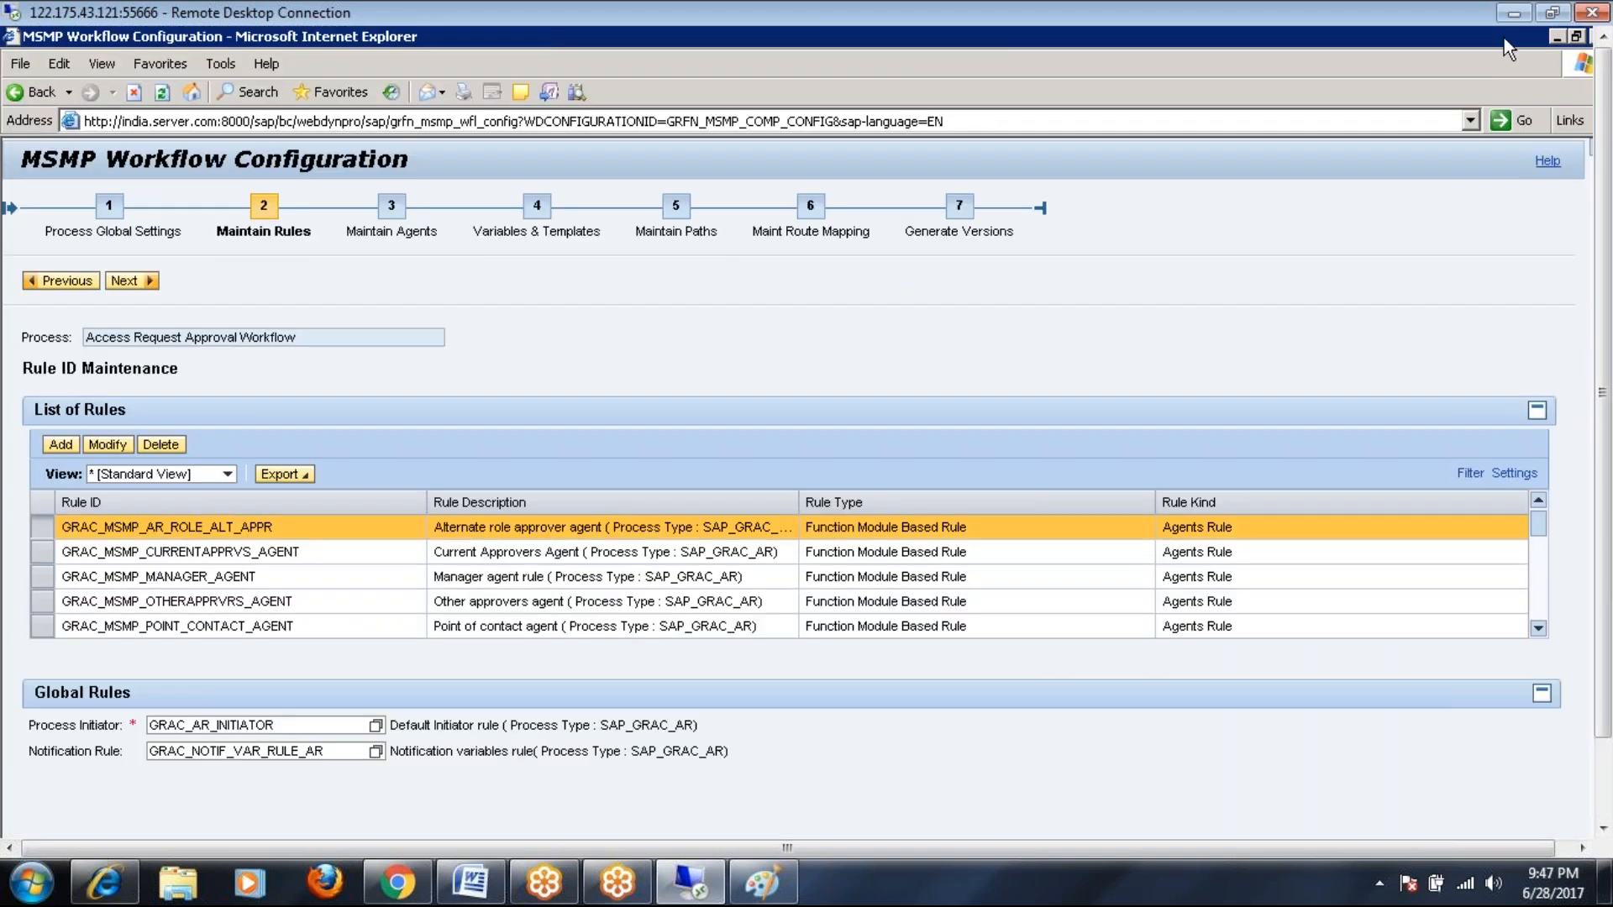
double_click(1504, 38)
click(1398, 84)
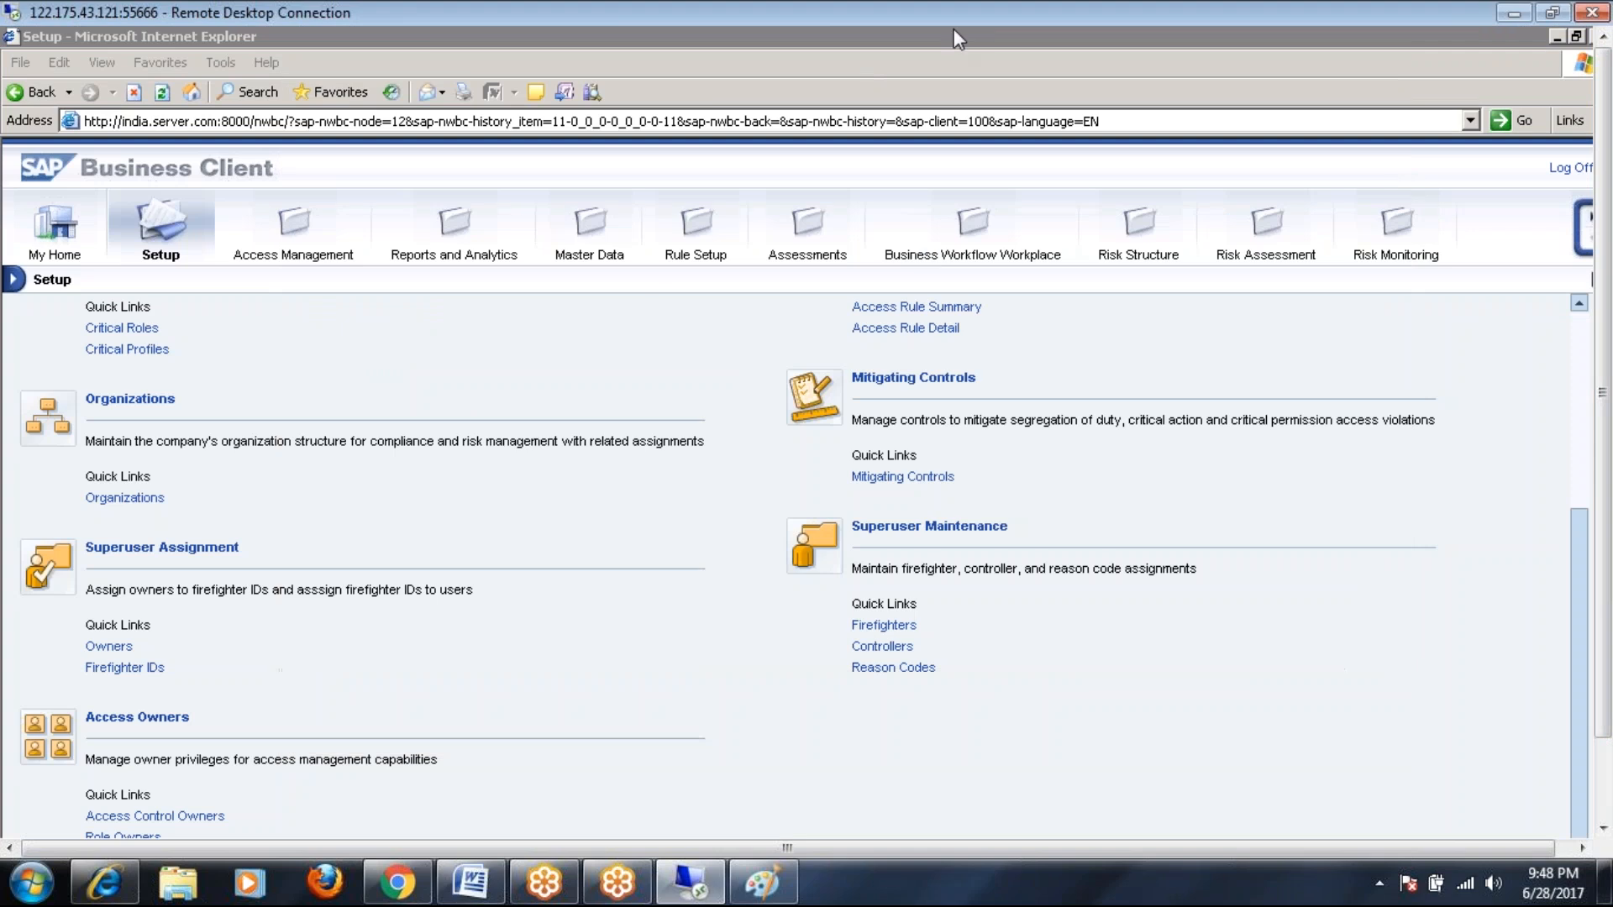